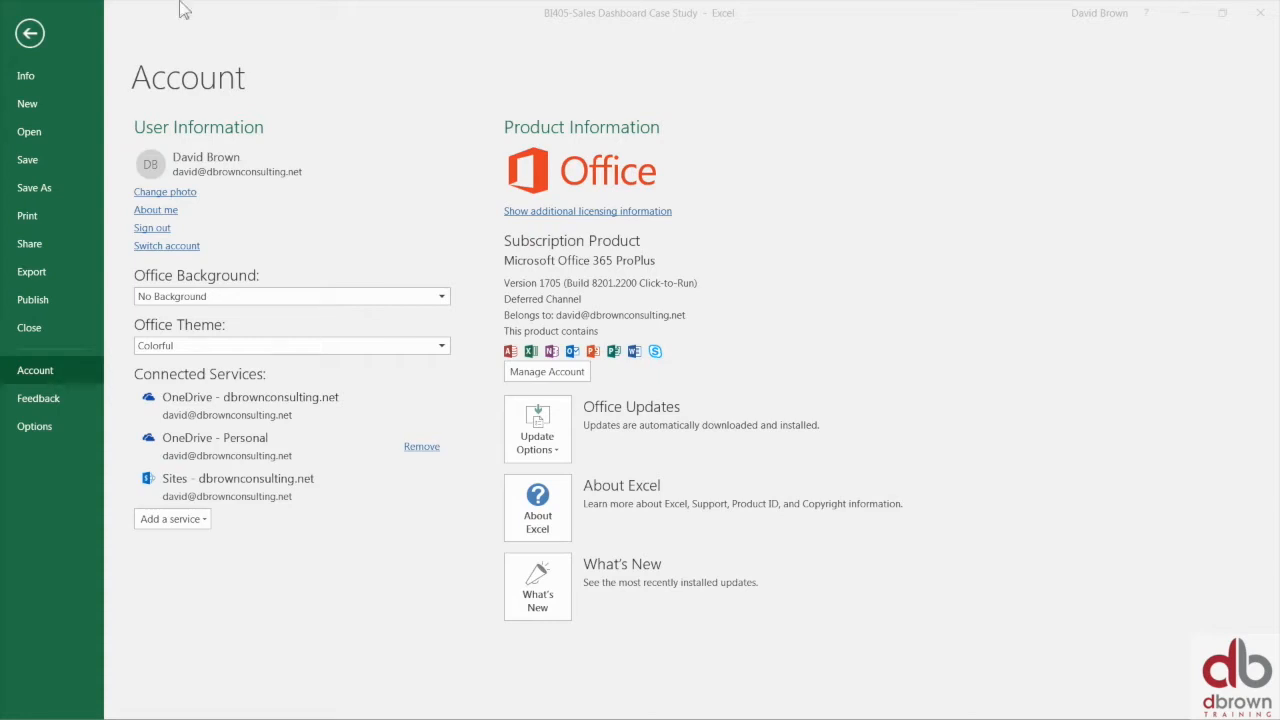
- Close the account information page and return to cell I8 of Sheet1
{"action": "left_click", "coordinate": [92, 357]}
{"action": "key", "text": "Escape"}
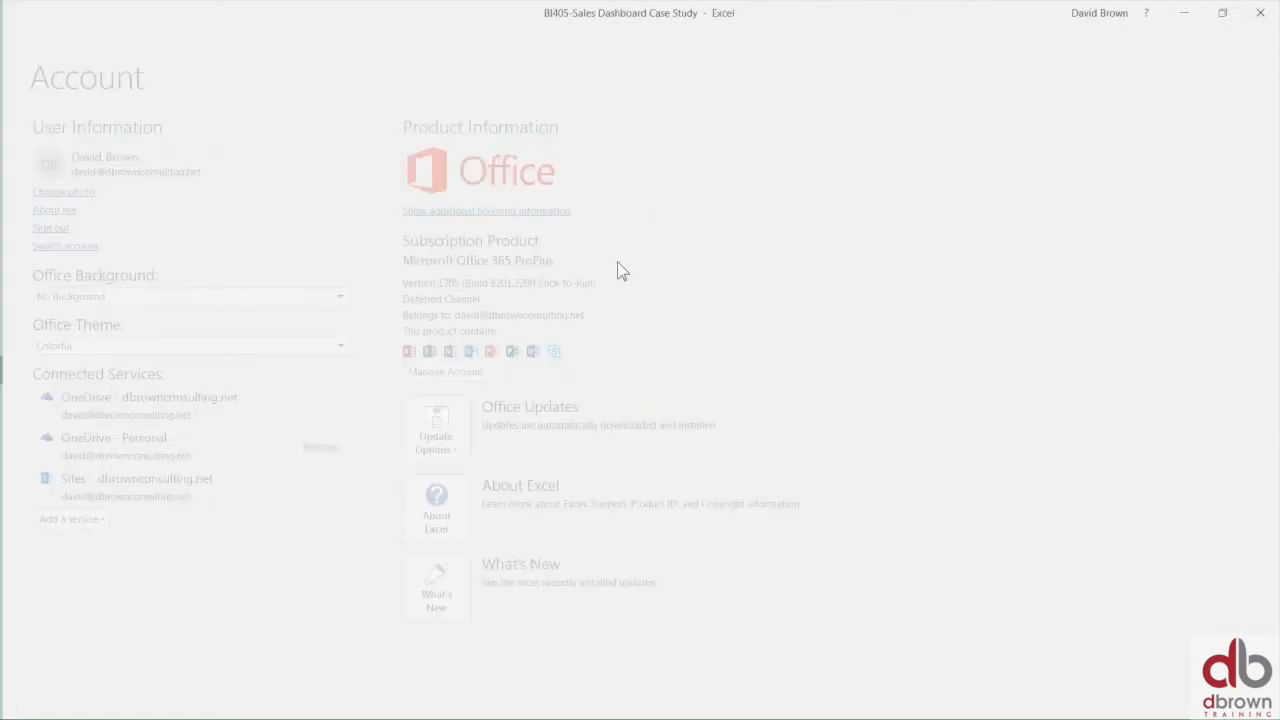
{"action": "left_click", "coordinate": [570, 288]}
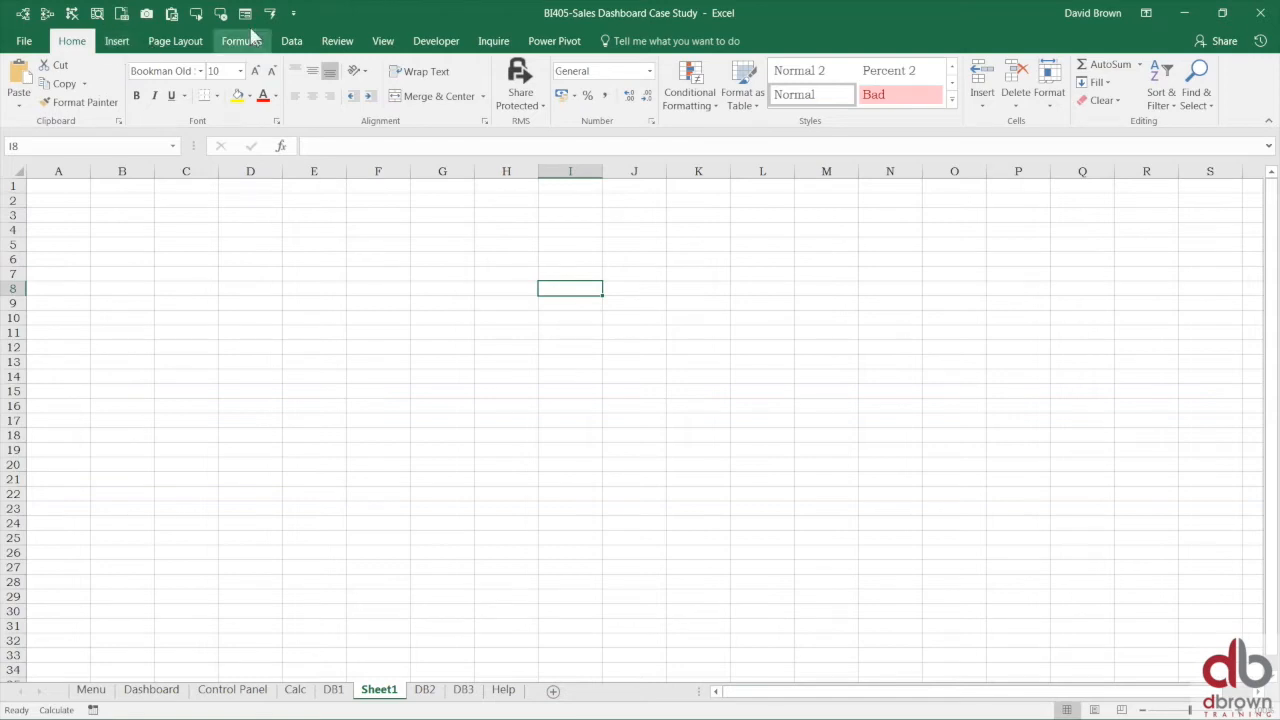
- Examine the text file import dialog and the New Query source categories, from files and databases to Azure and online services
{"action": "left_click", "coordinate": [293, 43]}
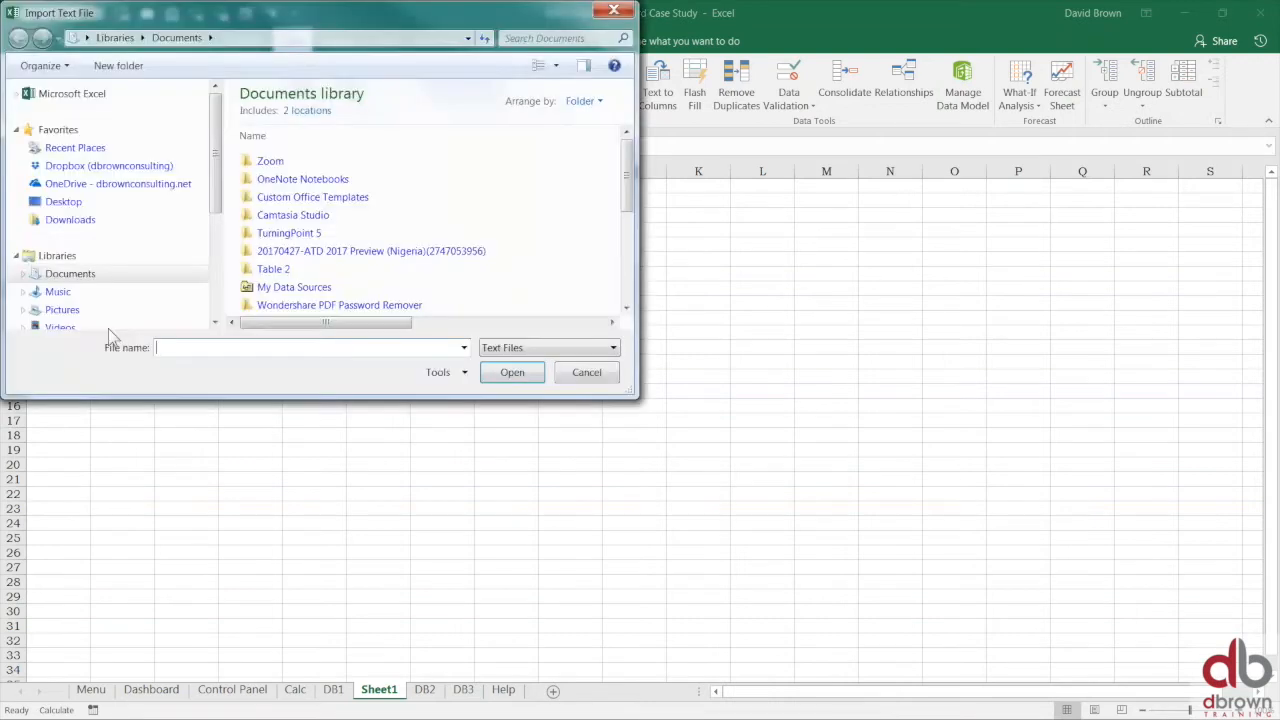
{"action": "left_click", "coordinate": [615, 12]}
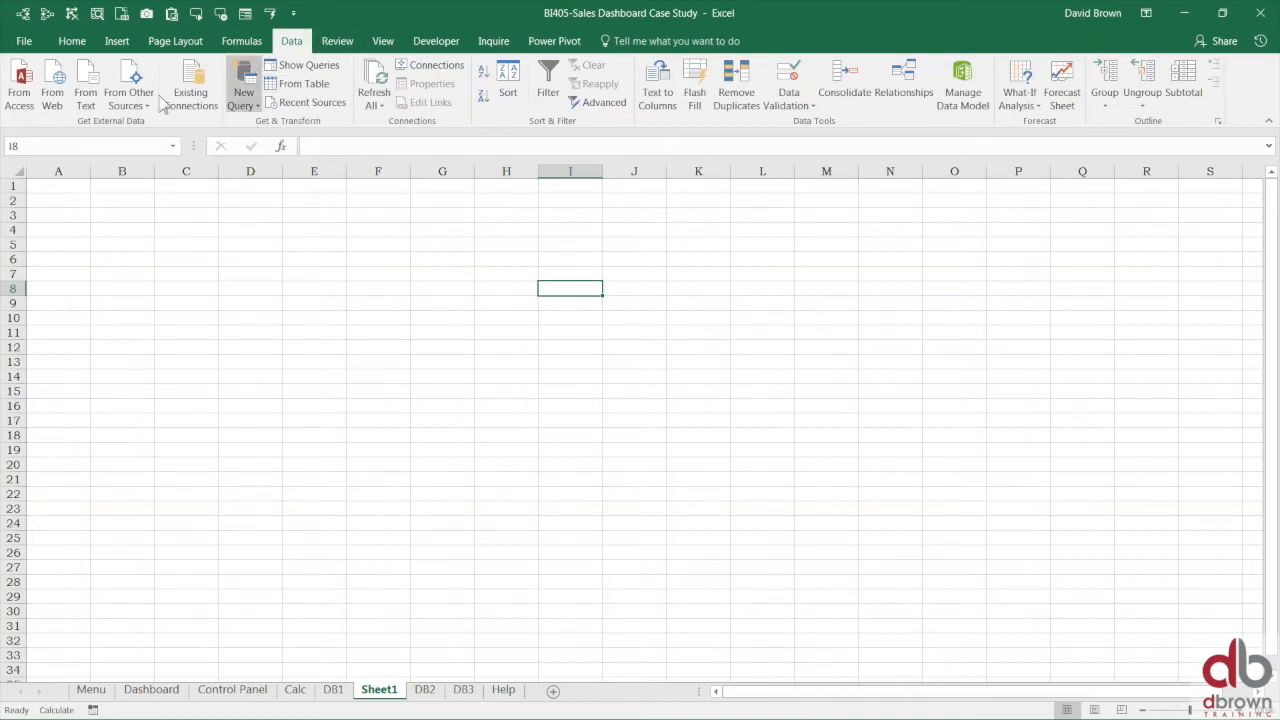
{"action": "left_click", "coordinate": [257, 108]}
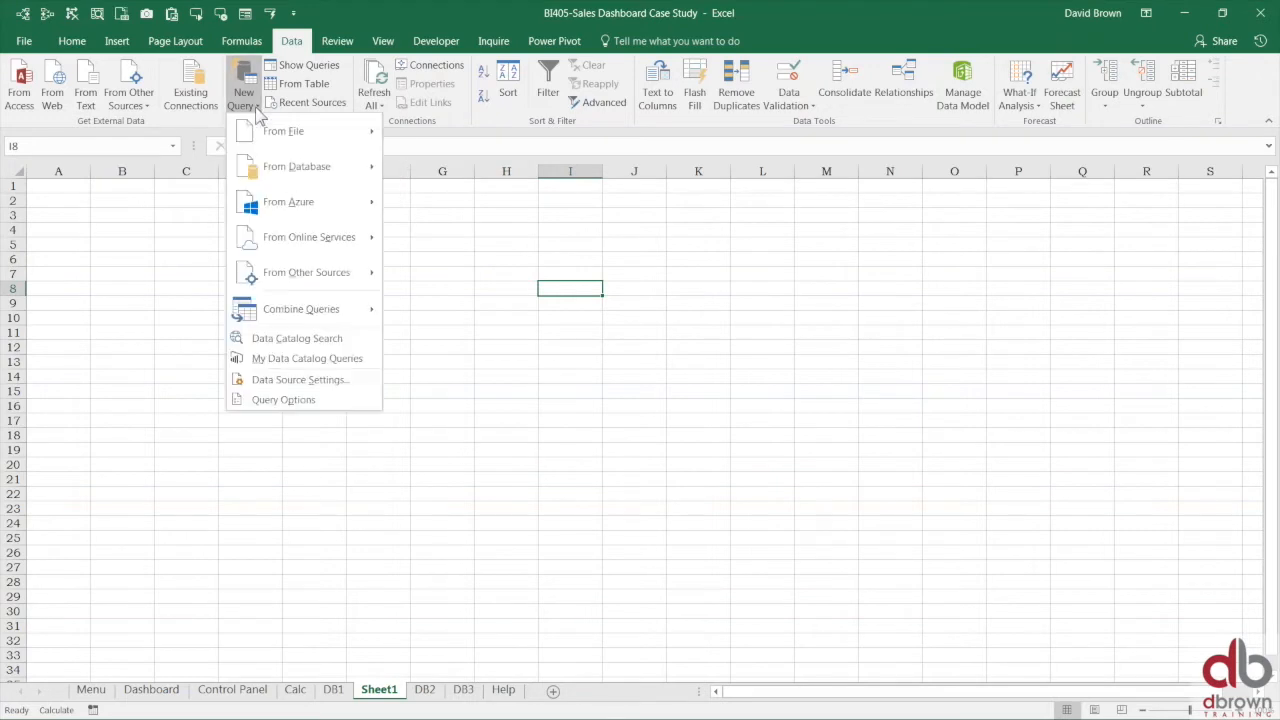
{"action": "mouse_move", "coordinate": [260, 132]}
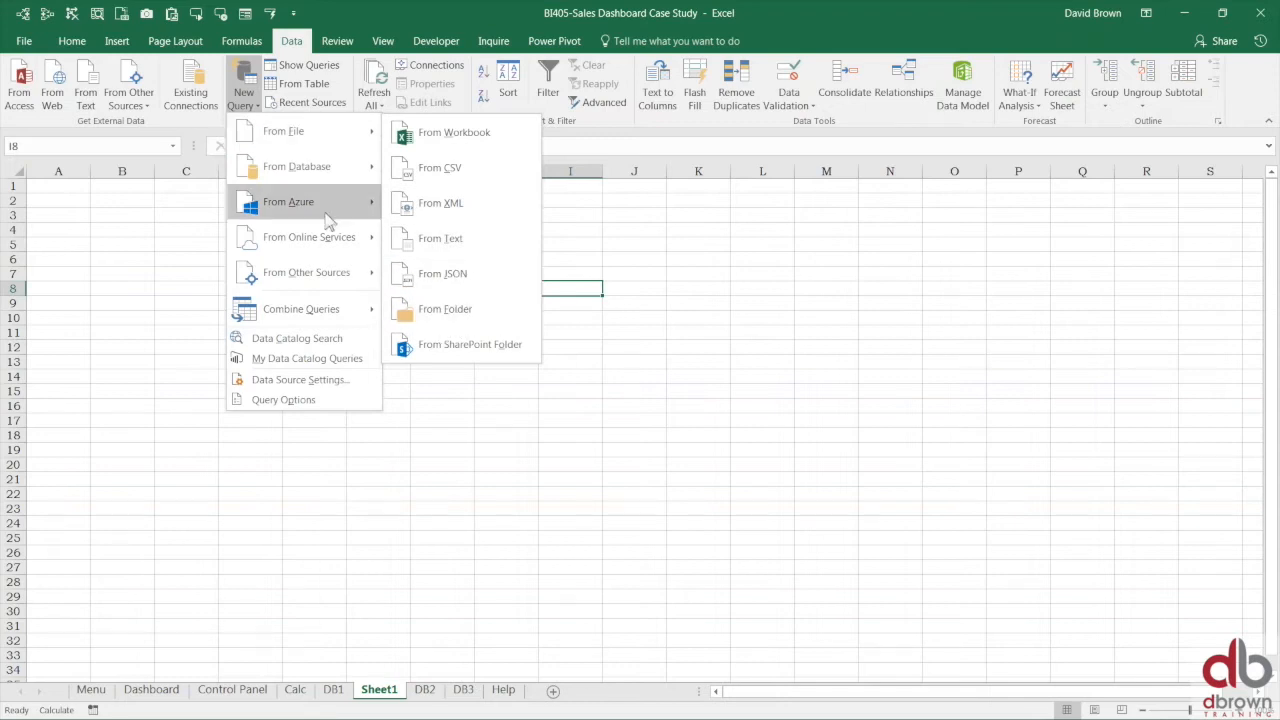
{"action": "mouse_move", "coordinate": [318, 170]}
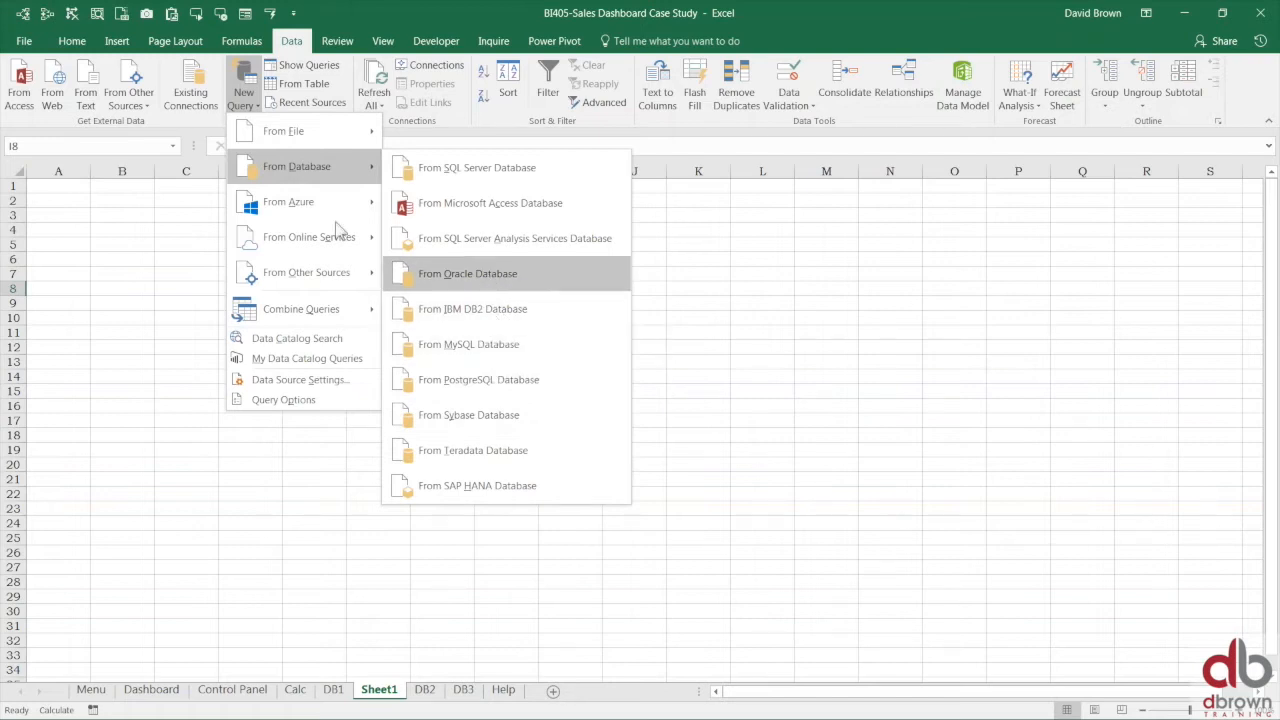
{"action": "mouse_move", "coordinate": [330, 206]}
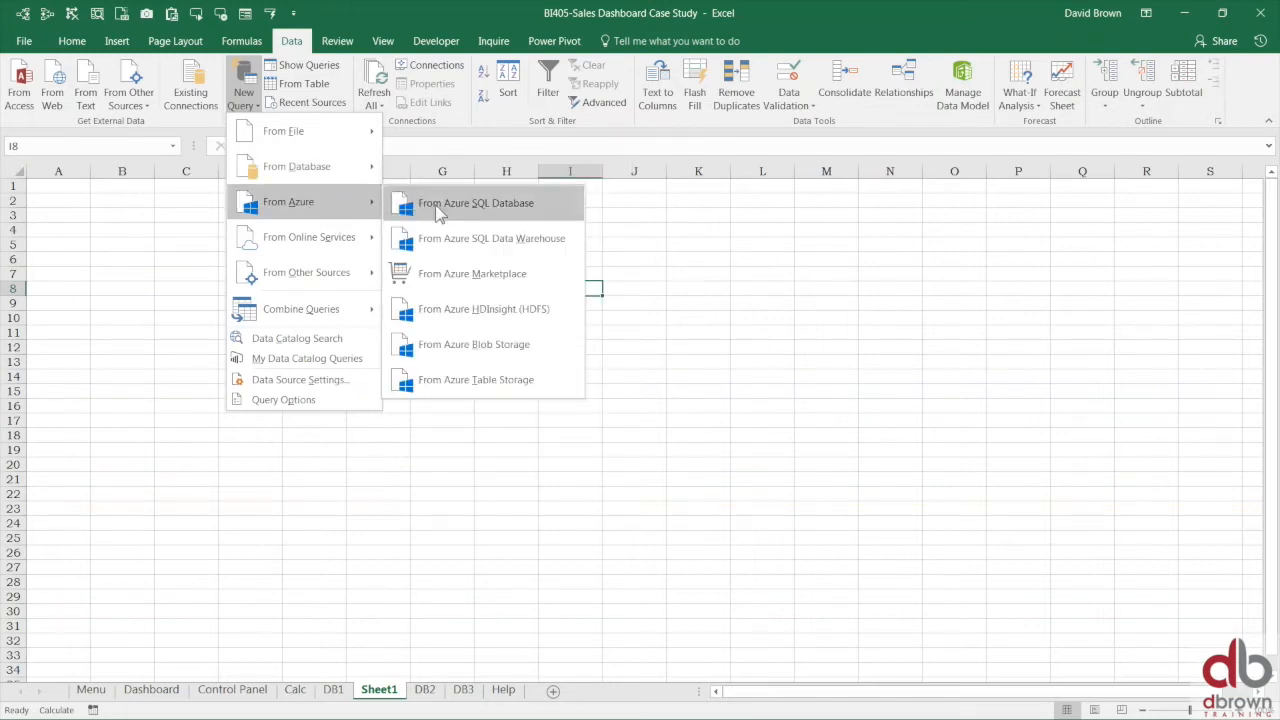
{"action": "mouse_move", "coordinate": [314, 236]}
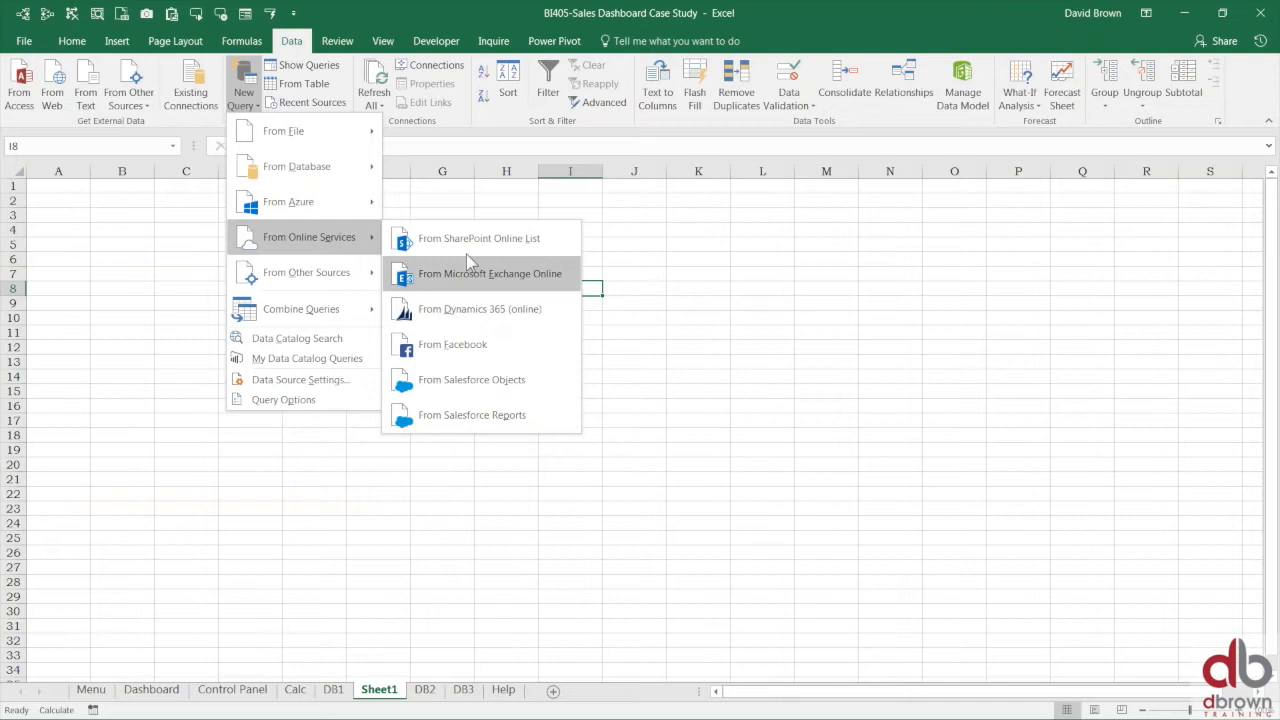
{"action": "mouse_move", "coordinate": [352, 281]}
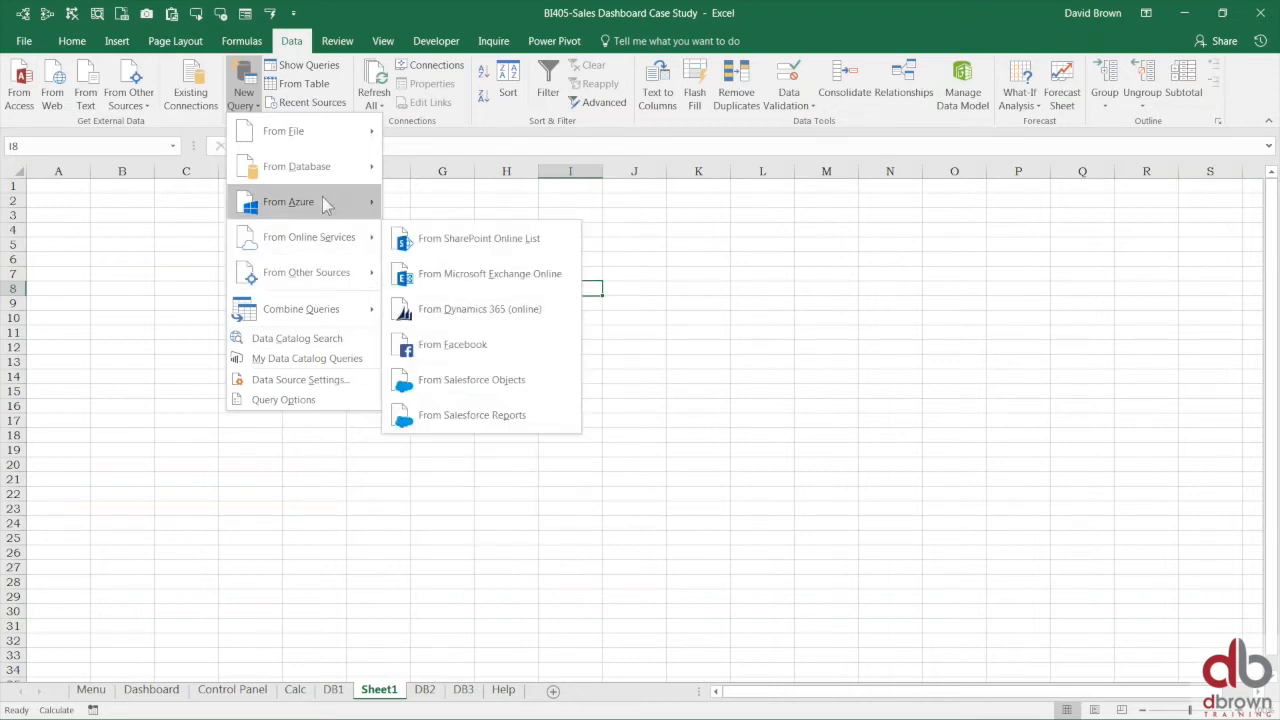
{"action": "mouse_move", "coordinate": [355, 178]}
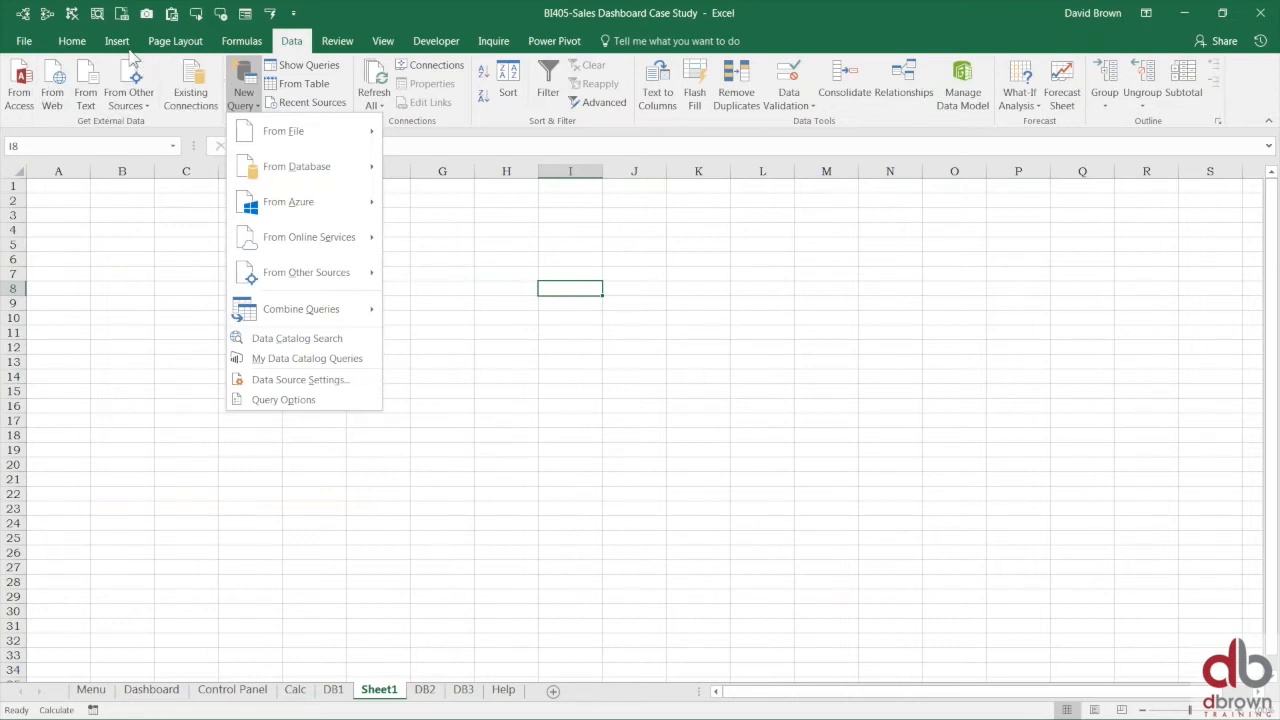
{"action": "left_click", "coordinate": [248, 98]}
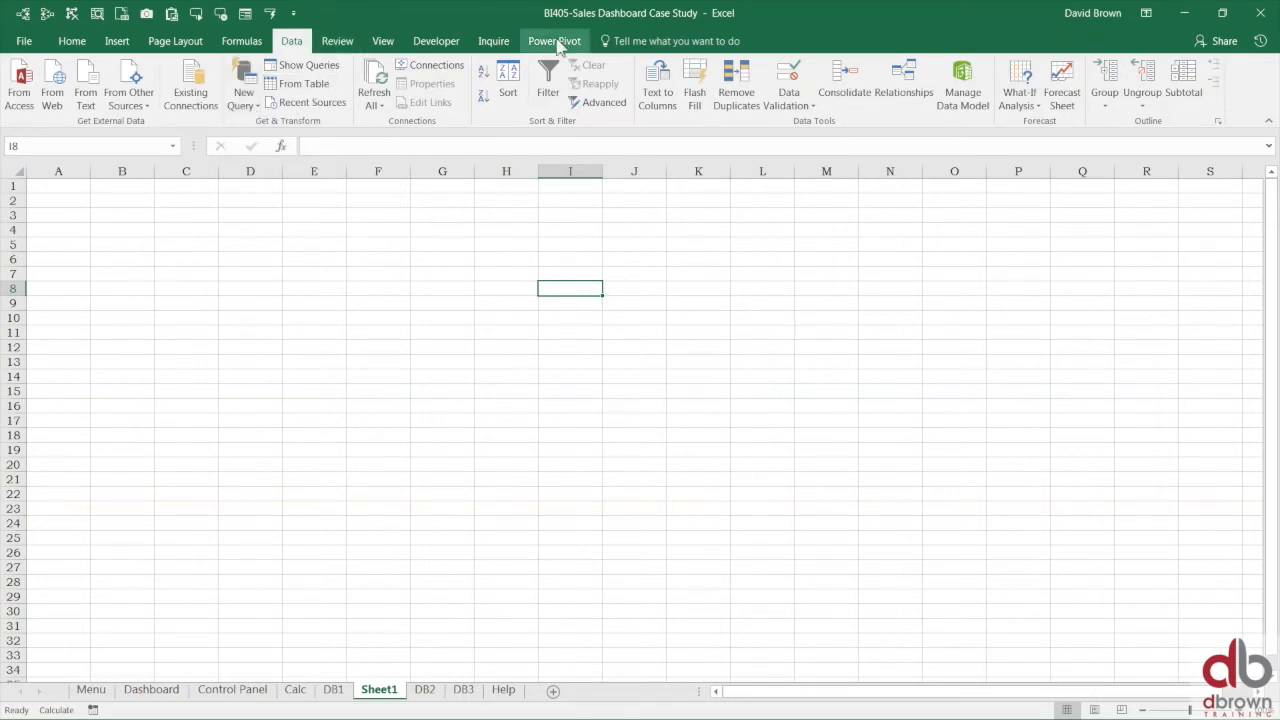
- View the Power Pivot commands and show the start of the DB1 sheet with the ribbon collapsed
{"action": "left_click", "coordinate": [557, 44]}
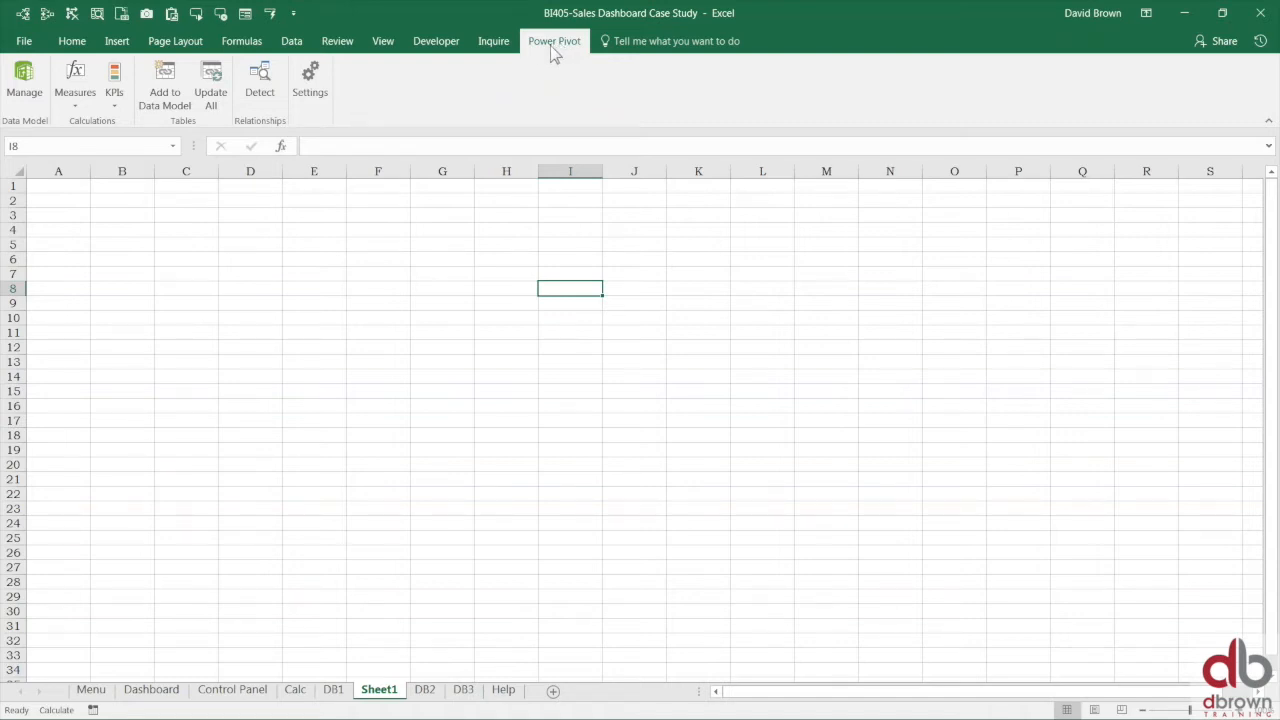
{"action": "left_click", "coordinate": [115, 205]}
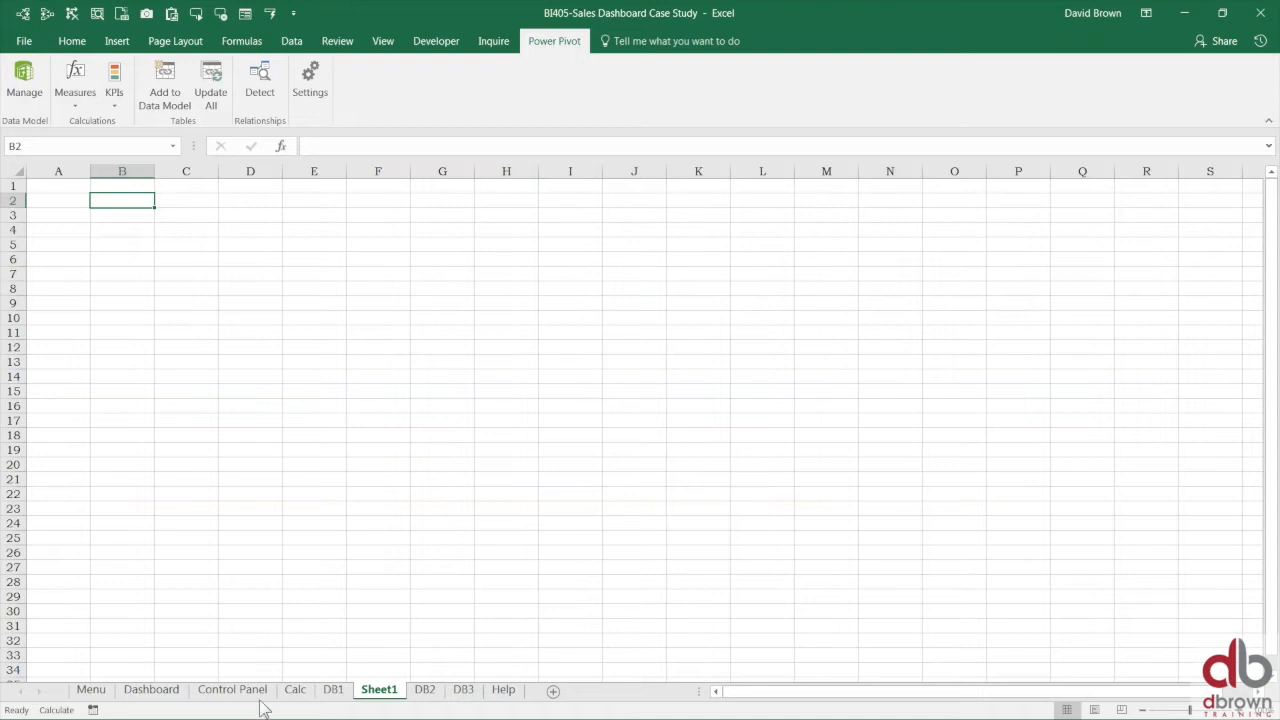
{"action": "left_click", "coordinate": [338, 692]}
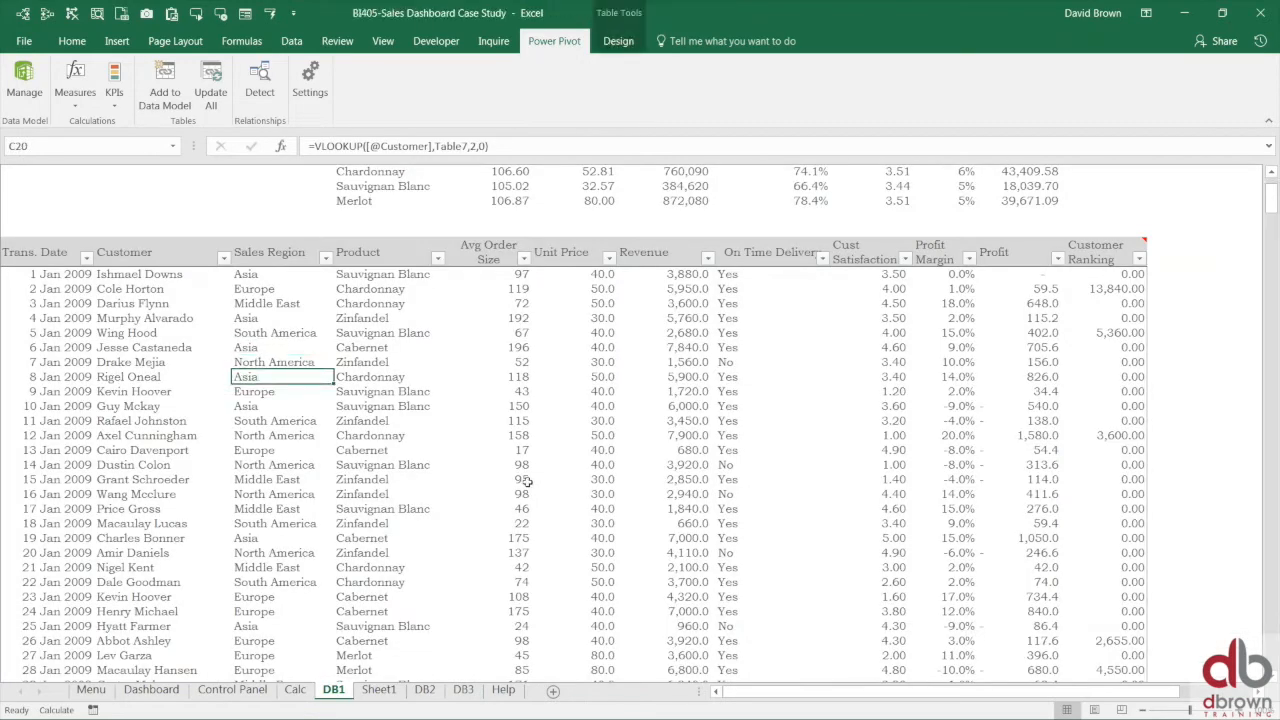
{"action": "scroll", "coordinate": [527, 482], "scroll_direction": "up", "scroll_amount": 3}
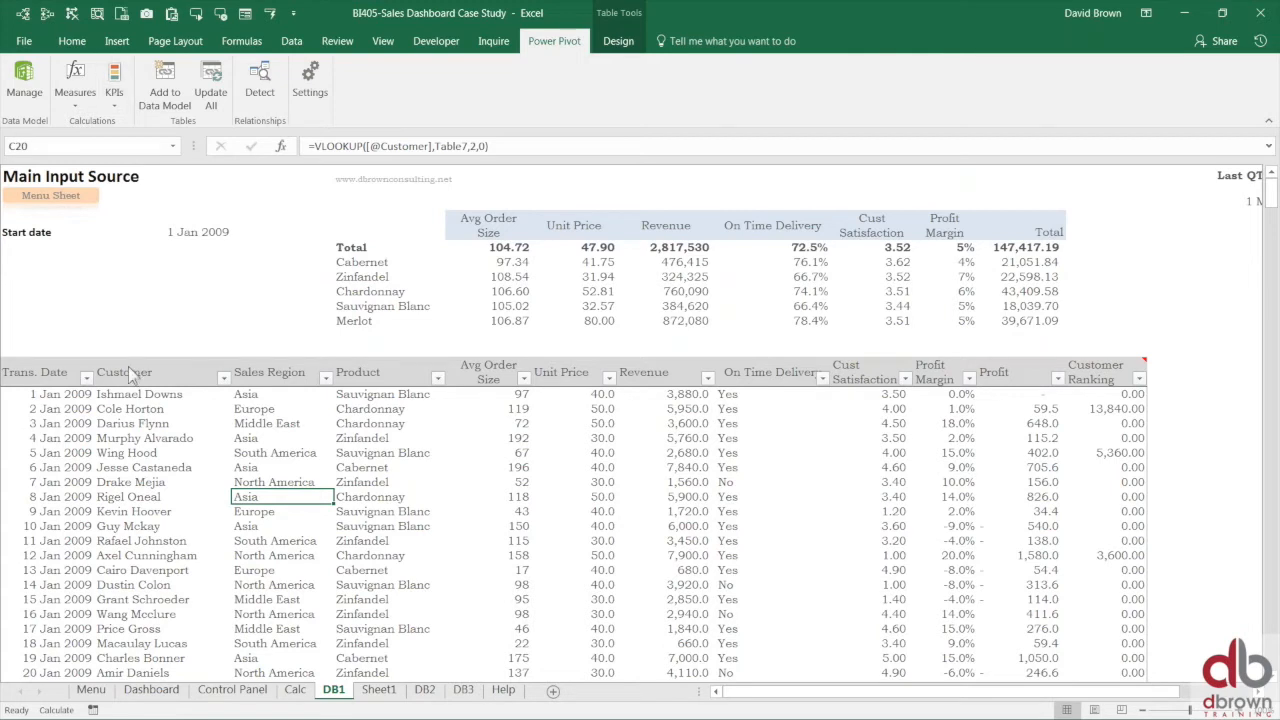
{"action": "key", "text": "ctrl+F1"}
- Examine the Customer, Sales Region, Product, Avg Order Size and Unit Price columns of the main data table
{"action": "left_click_drag", "start_coordinate": [140, 324], "coordinate": [152, 514]}
{"action": "left_click_drag", "start_coordinate": [268, 326], "coordinate": [258, 530]}
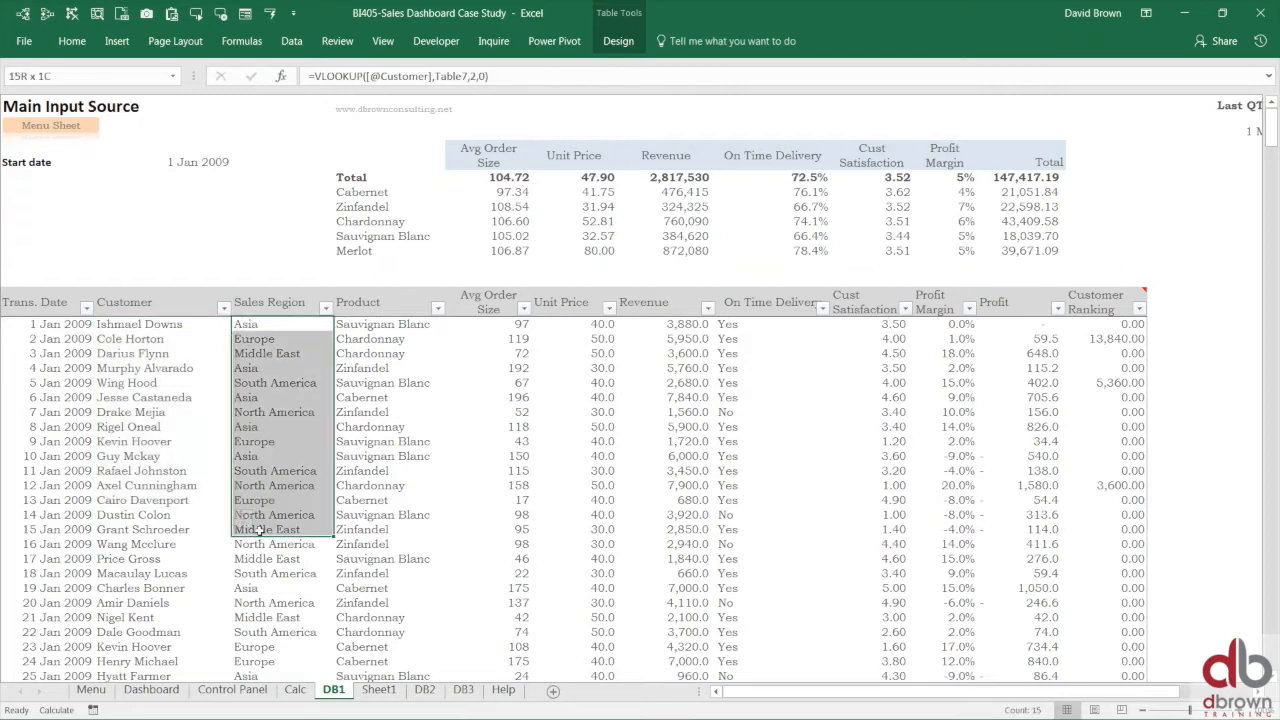
{"action": "left_click_drag", "start_coordinate": [390, 326], "coordinate": [364, 529]}
{"action": "left_click_drag", "start_coordinate": [520, 325], "coordinate": [522, 514]}
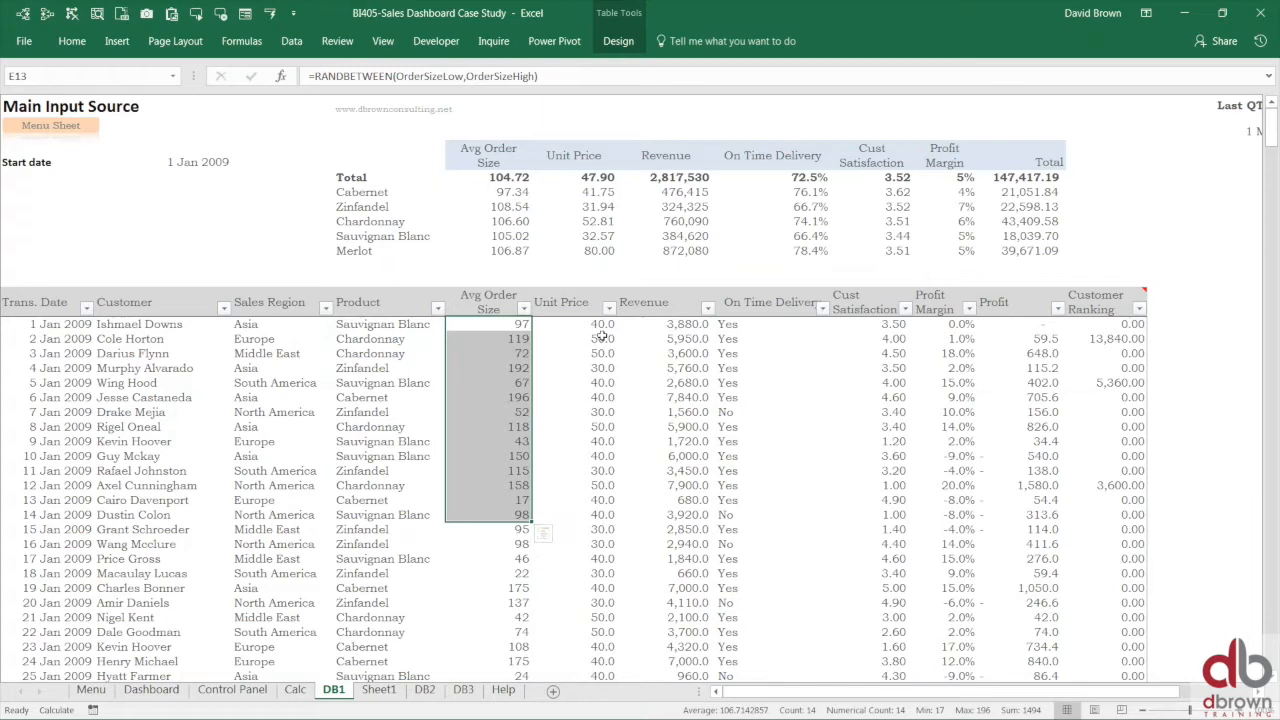
{"action": "left_click", "coordinate": [575, 445]}
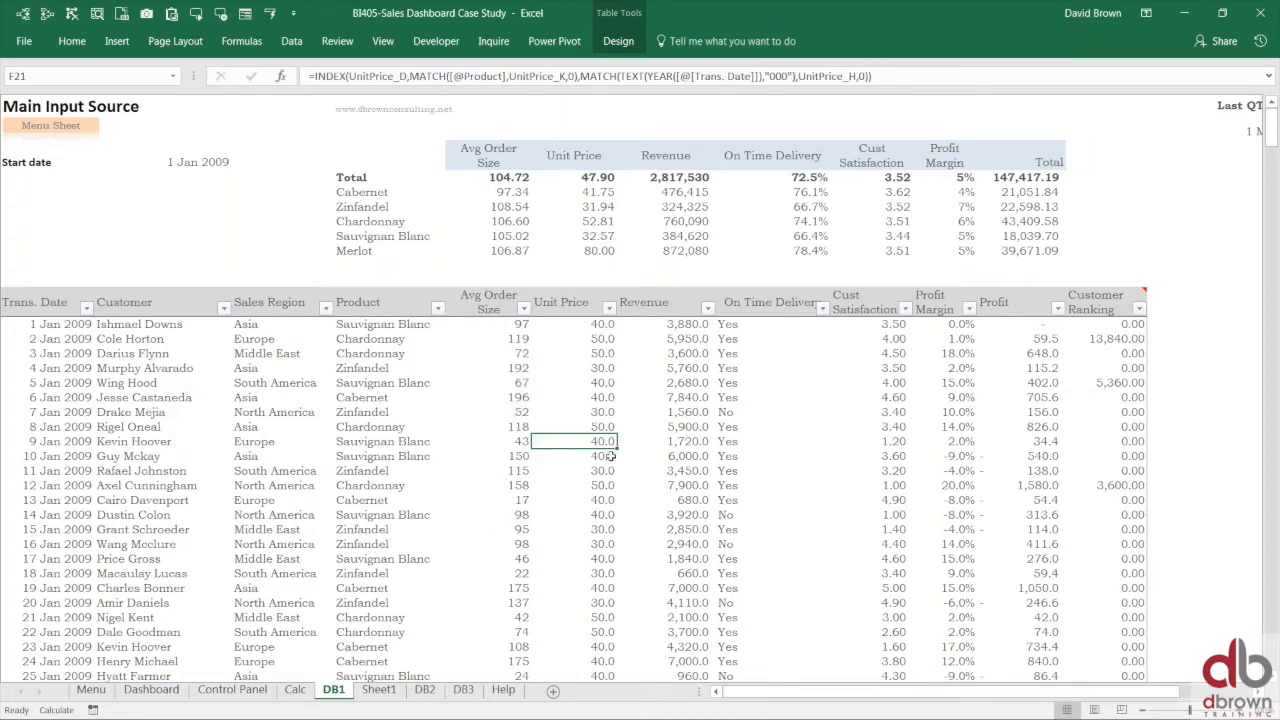
{"action": "scroll", "coordinate": [611, 456], "scroll_direction": "up", "scroll_amount": 1}
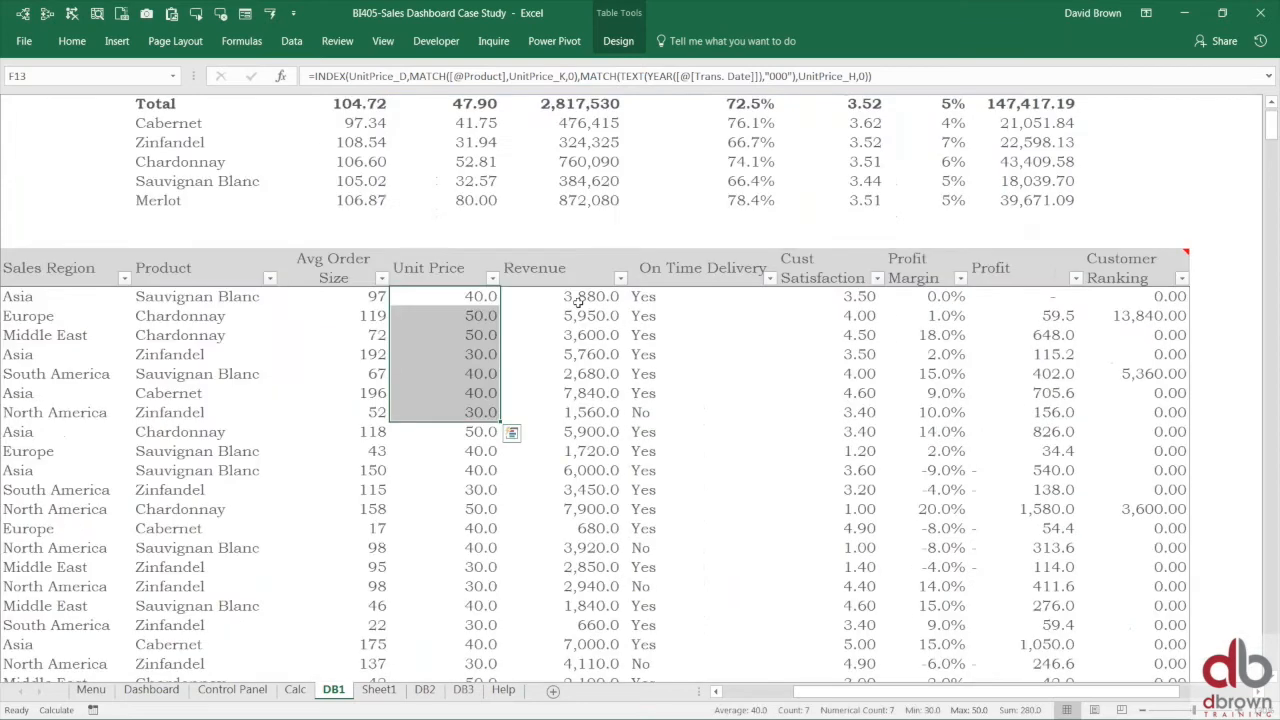
- Examine the On Time Delivery, Cust Satisfaction, Profit Margin, Profit and Customer Ranking columns of the main data table
{"action": "left_click_drag", "start_coordinate": [683, 298], "coordinate": [689, 396]}
{"action": "left_click_drag", "start_coordinate": [843, 298], "coordinate": [845, 470]}
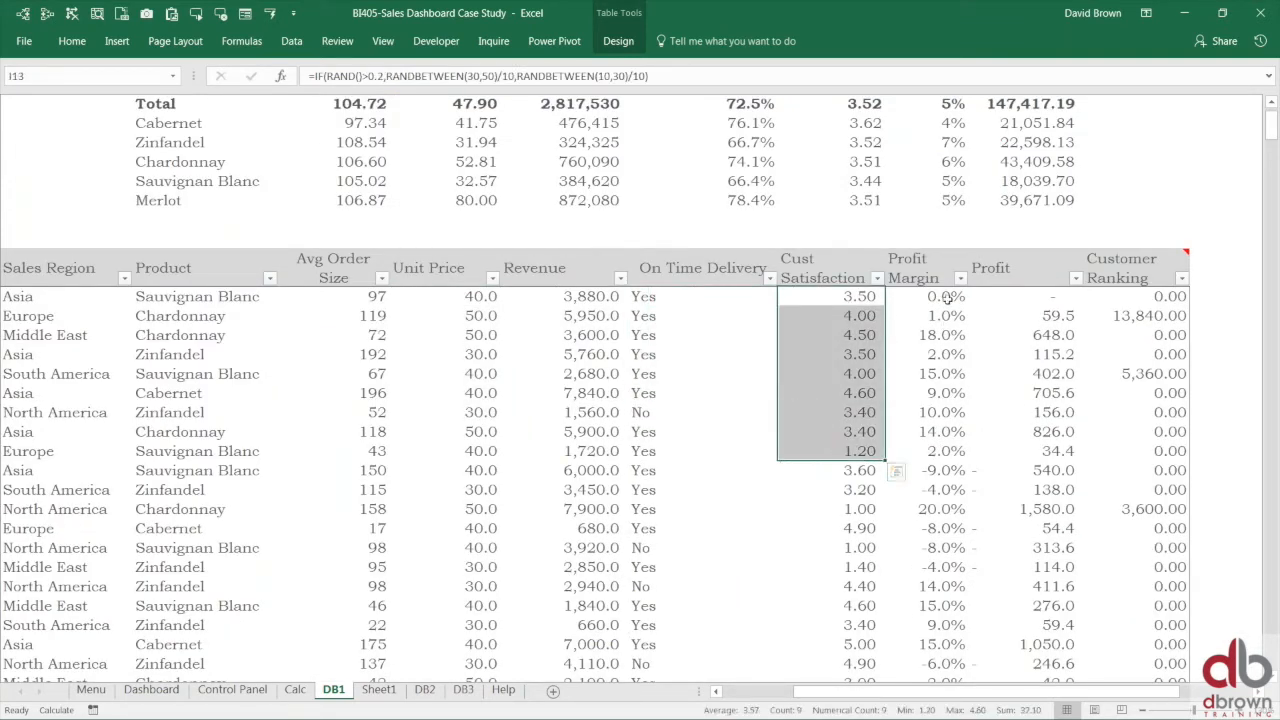
{"action": "left_click_drag", "start_coordinate": [946, 298], "coordinate": [928, 465]}
{"action": "left_click_drag", "start_coordinate": [1048, 296], "coordinate": [1021, 434]}
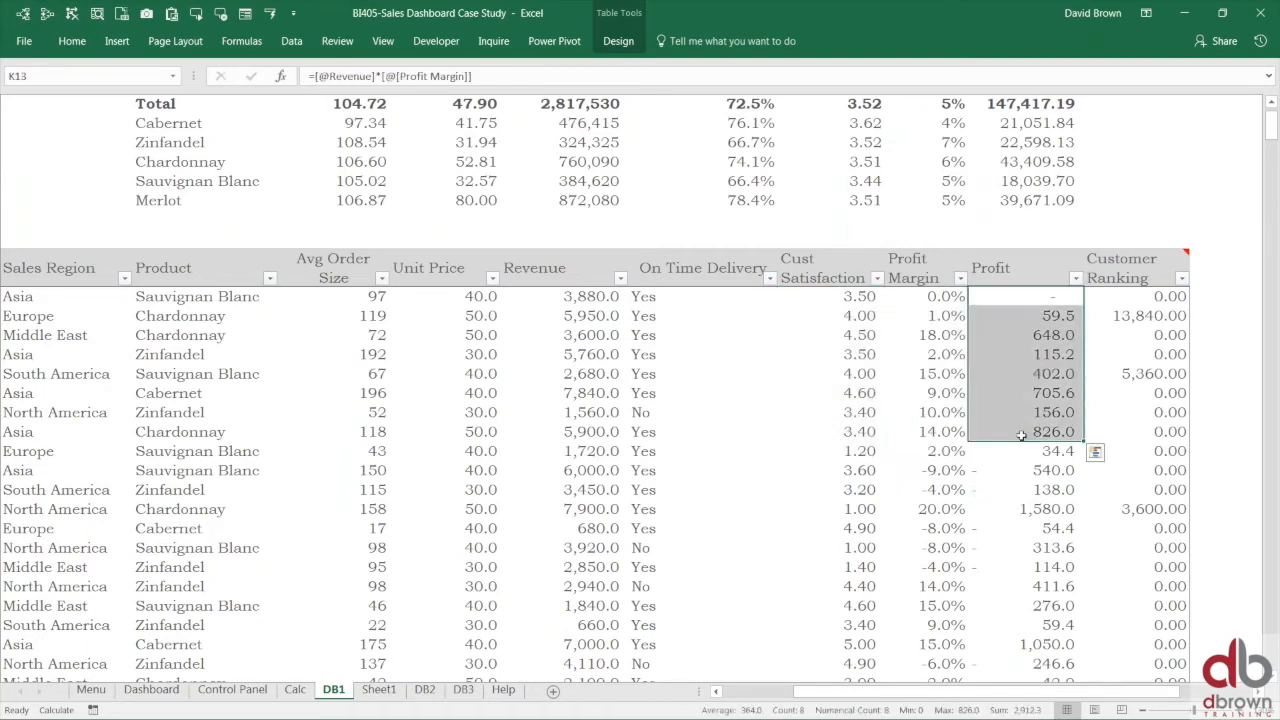
{"action": "left_click", "coordinate": [1157, 297]}
{"action": "left_click_drag", "start_coordinate": [1157, 297], "coordinate": [1122, 436]}
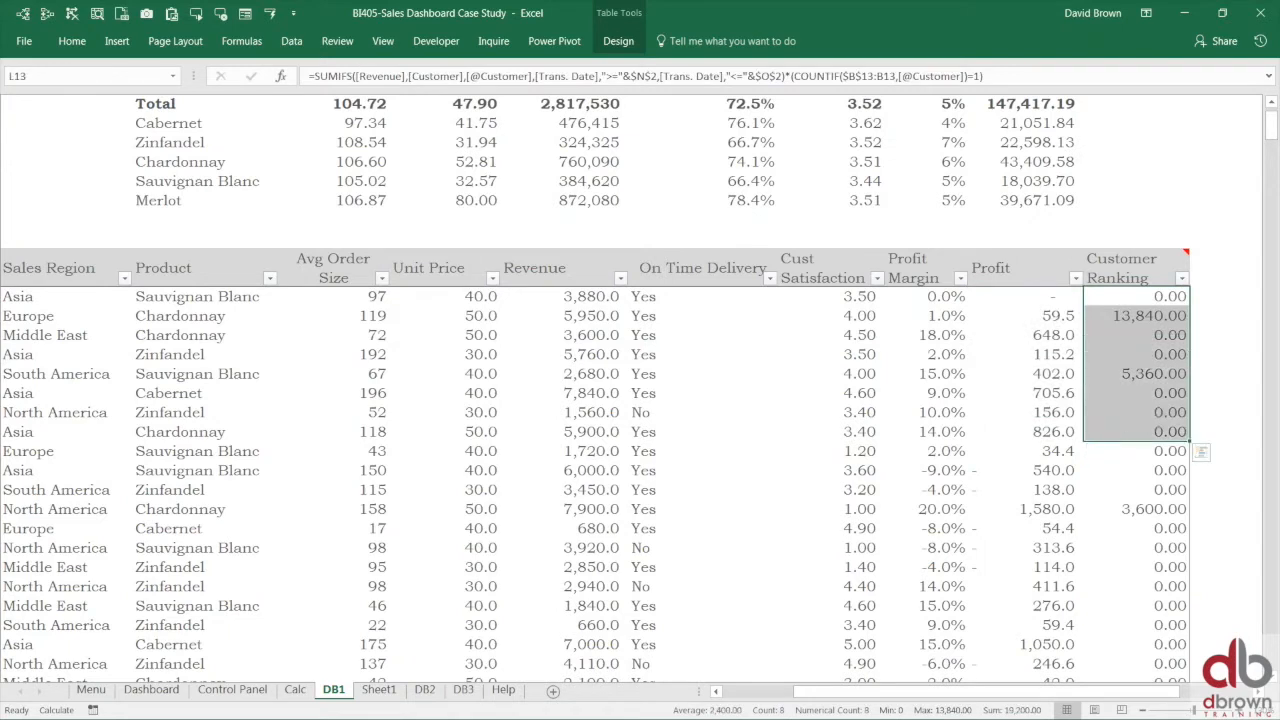
{"action": "left_click", "coordinate": [1127, 298]}
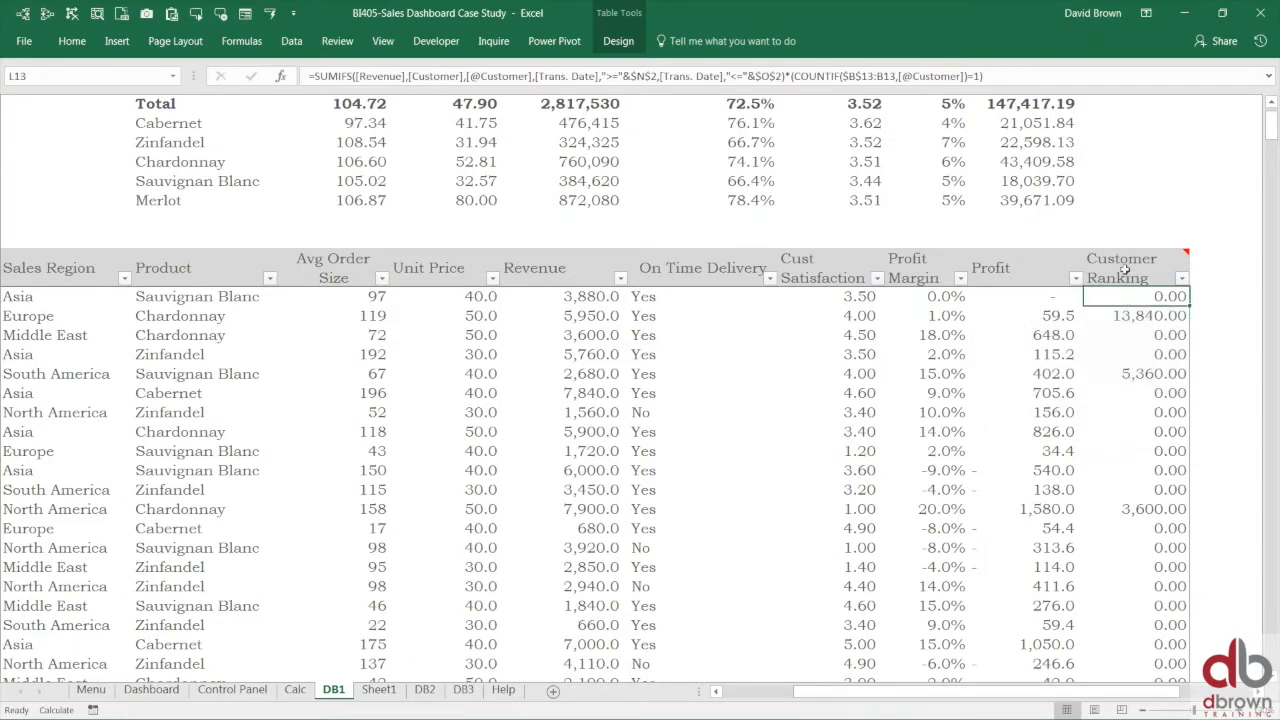
- Inspect the formulas of the 4 Jan 2009 transaction from Profit Margin back to Product
{"action": "left_click", "coordinate": [930, 354]}
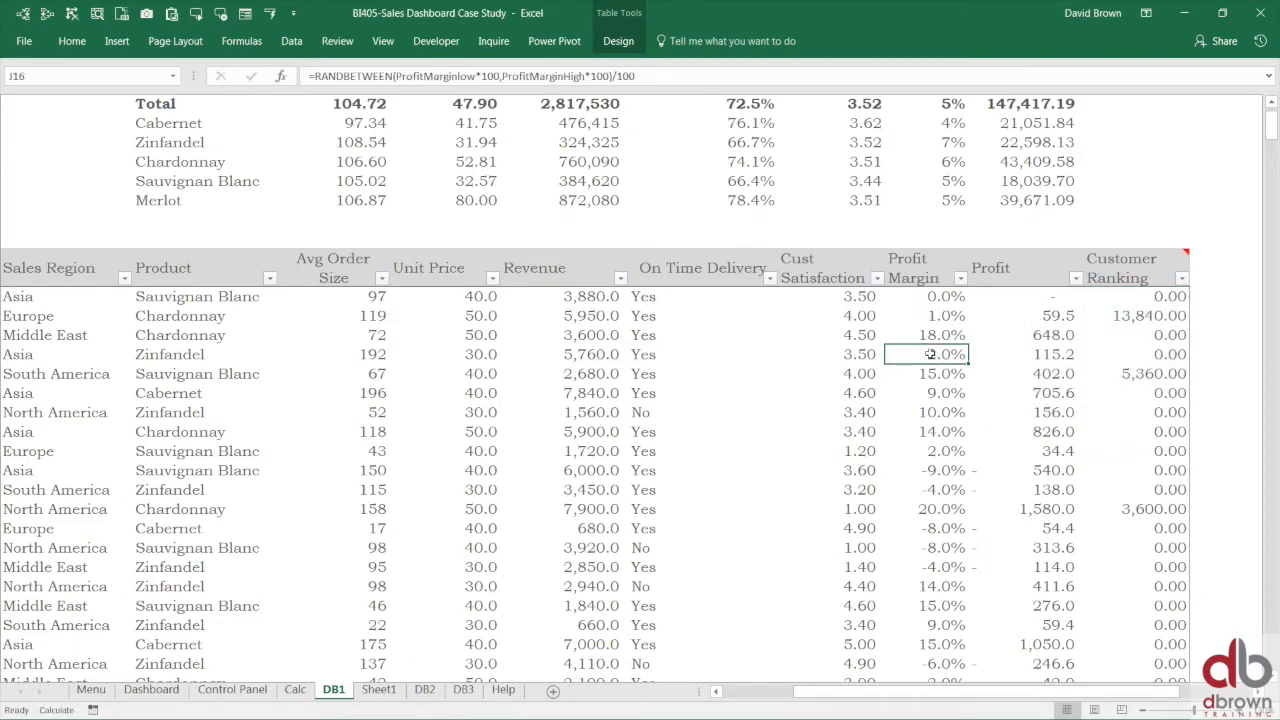
{"action": "key", "text": "Left"}
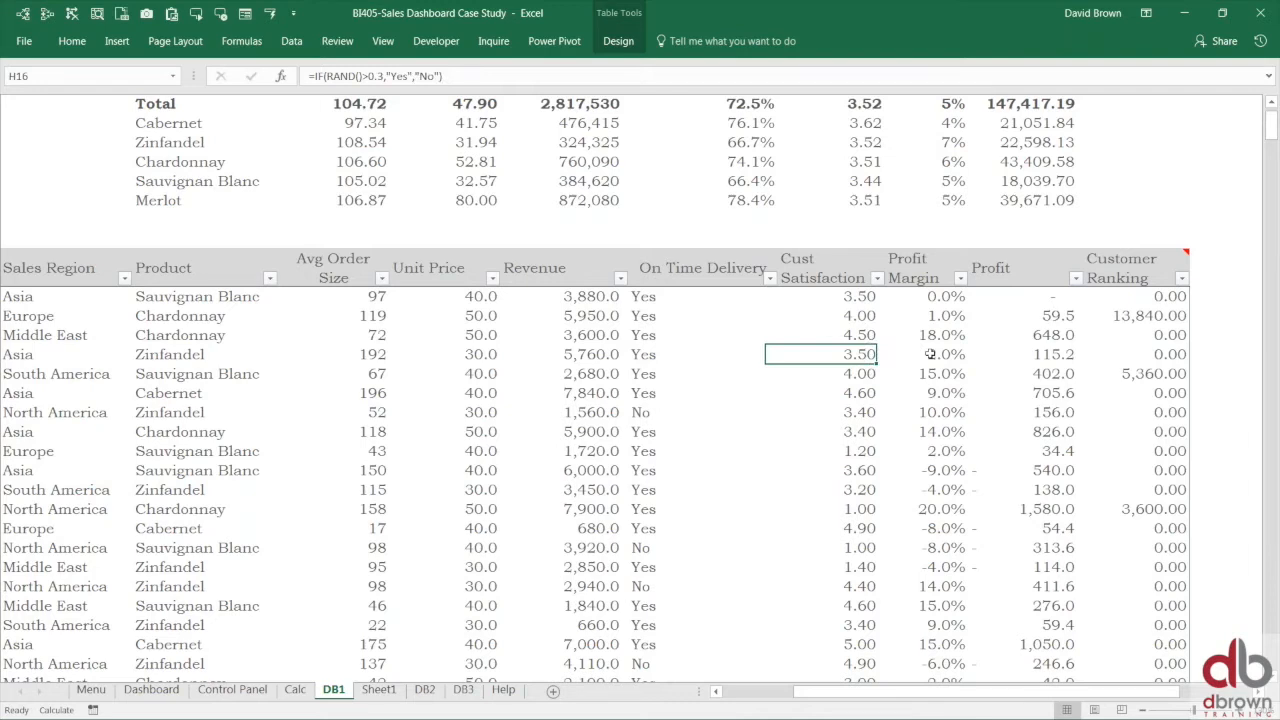
{"action": "key", "text": "Home"}
{"action": "key", "text": "Right"}
{"action": "key", "text": "Right"}
{"action": "key", "text": "Right"}
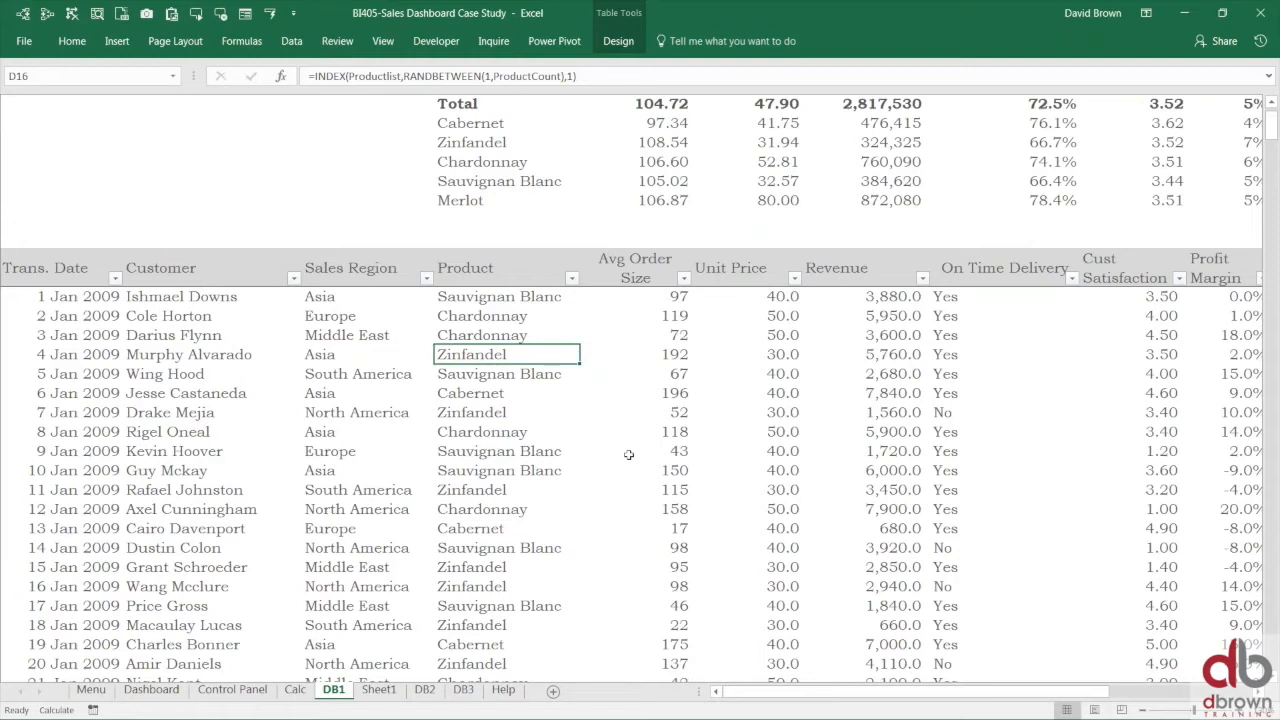
- View the full width of the main data table and inspect several entries in its Product column
{"action": "scroll", "coordinate": [628, 455], "scroll_direction": "down", "scroll_amount": 1}
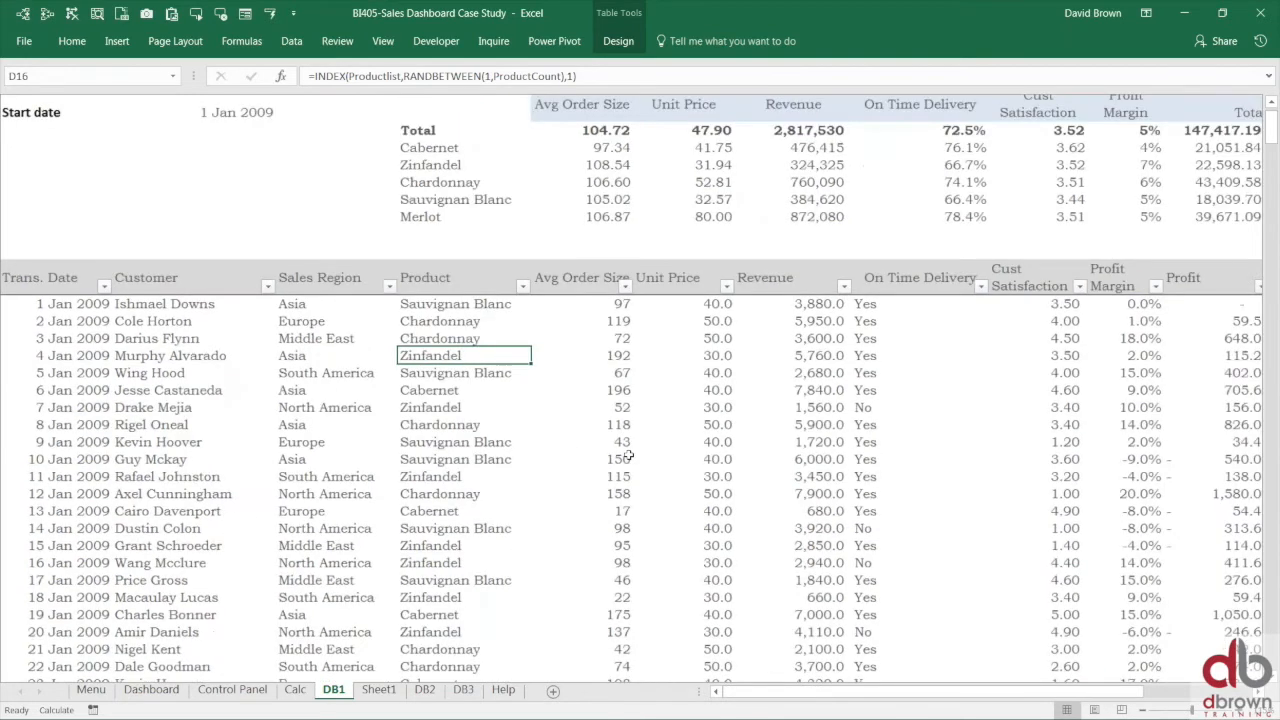
{"action": "scroll", "coordinate": [628, 455], "scroll_direction": "down", "scroll_amount": 1}
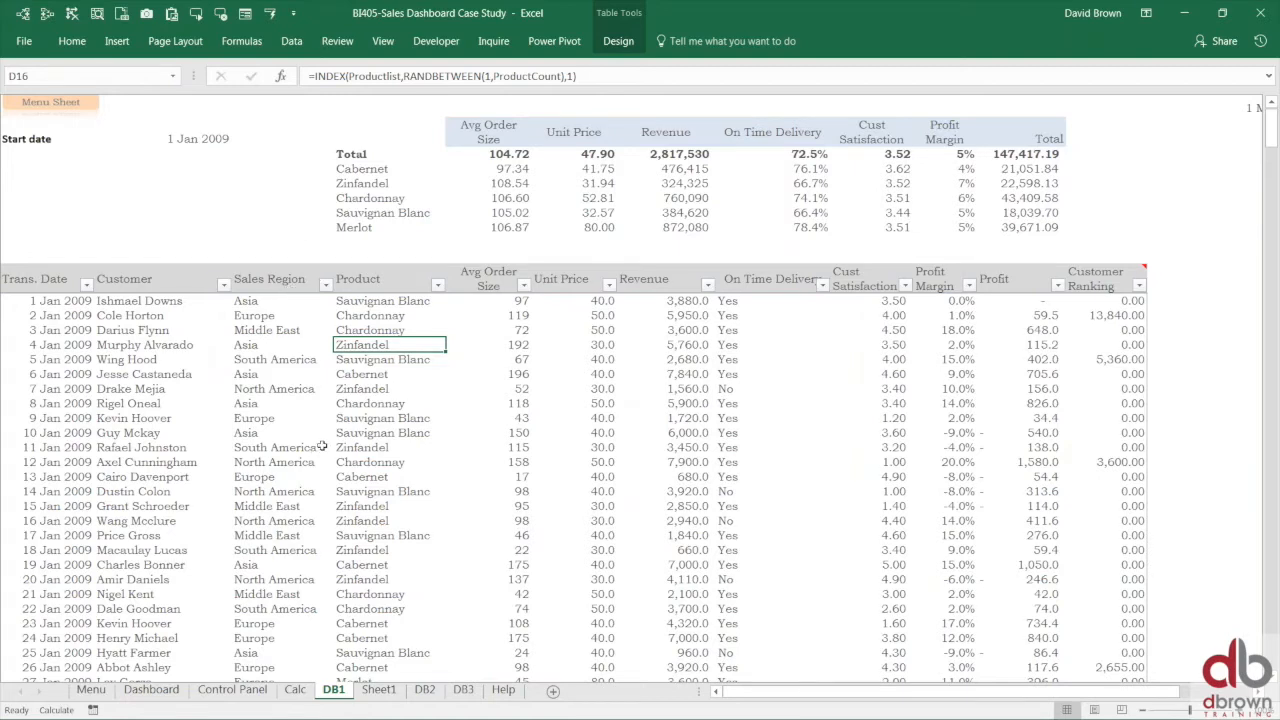
{"action": "scroll", "coordinate": [322, 447], "scroll_direction": "up", "scroll_amount": 1}
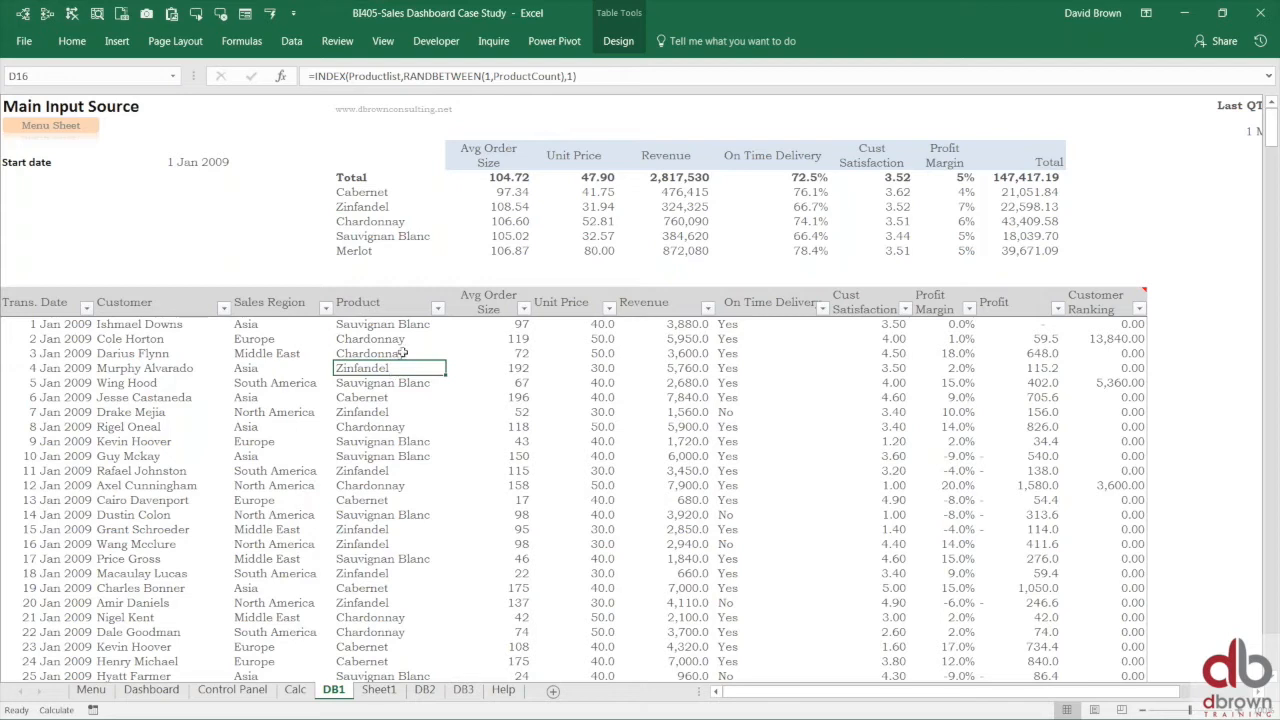
{"action": "left_click", "coordinate": [383, 427]}
{"action": "left_click", "coordinate": [378, 368]}
{"action": "left_click", "coordinate": [411, 456]}
{"action": "left_click", "coordinate": [395, 383]}
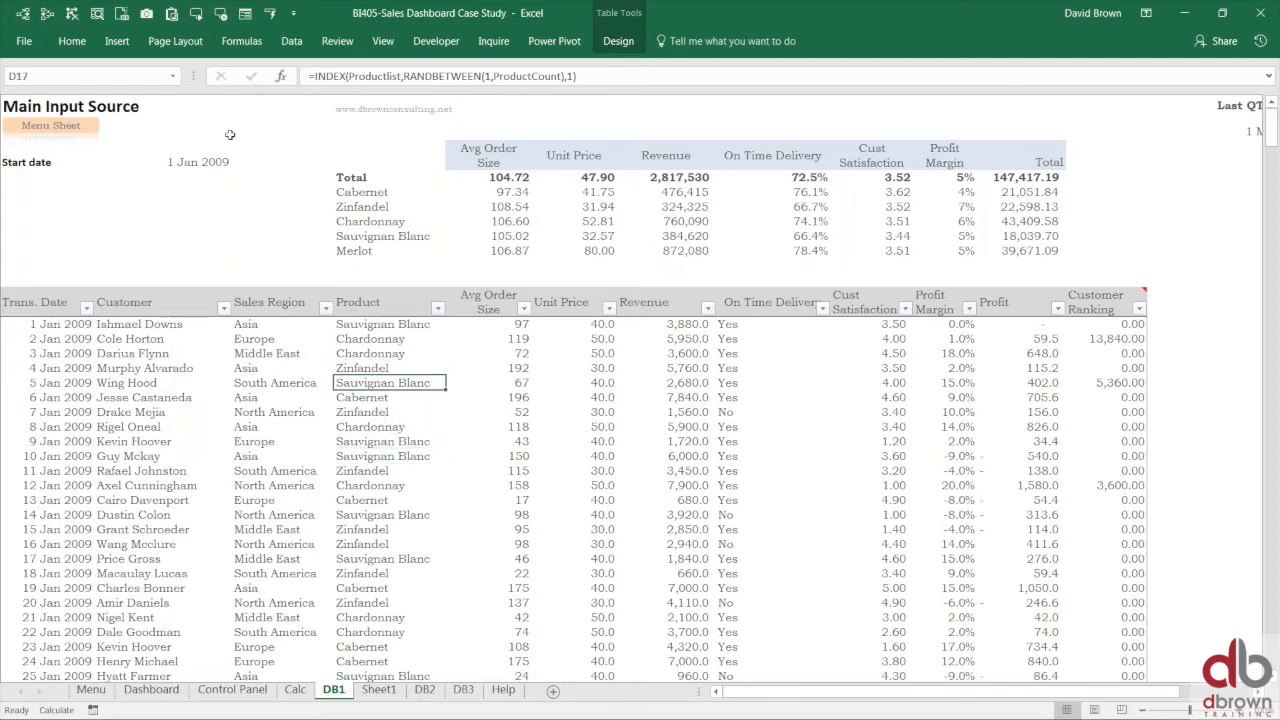
{"action": "left_click", "coordinate": [117, 45]}
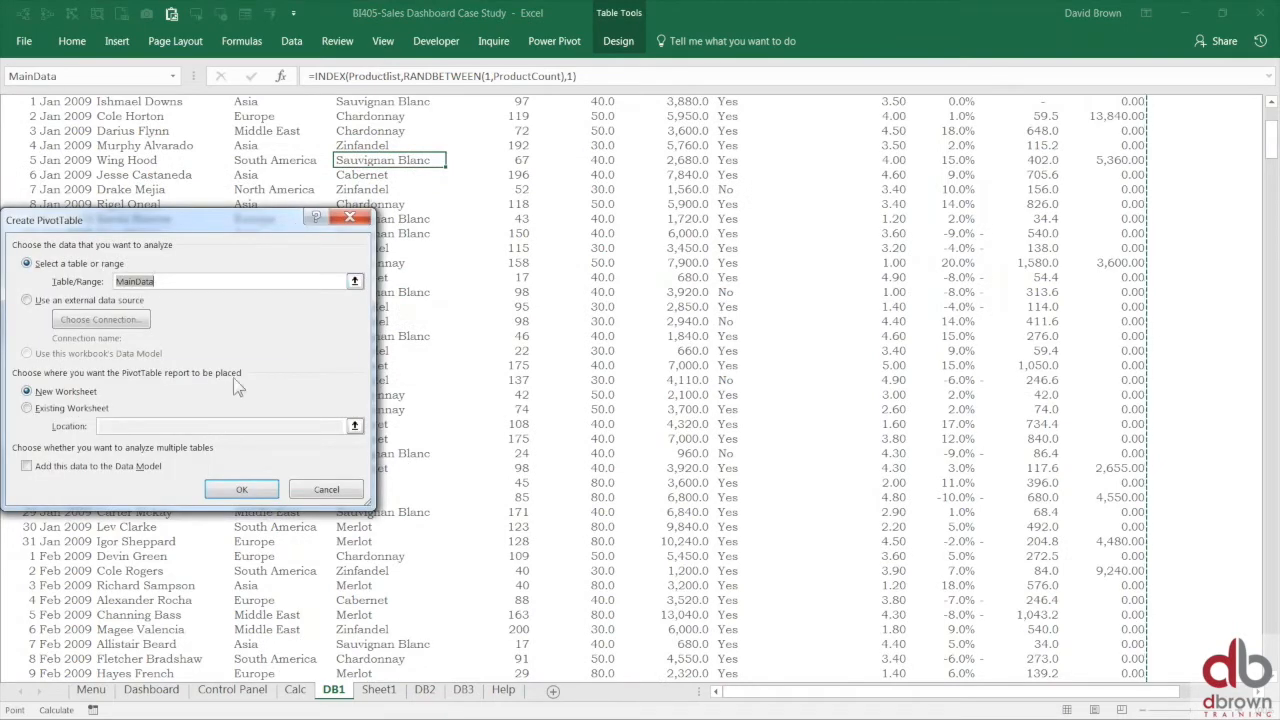
{"action": "left_click", "coordinate": [355, 219]}
{"action": "left_click", "coordinate": [356, 221]}
{"action": "scroll", "coordinate": [356, 225], "scroll_direction": "up", "scroll_amount": 4}
{"action": "left_click", "coordinate": [356, 368]}
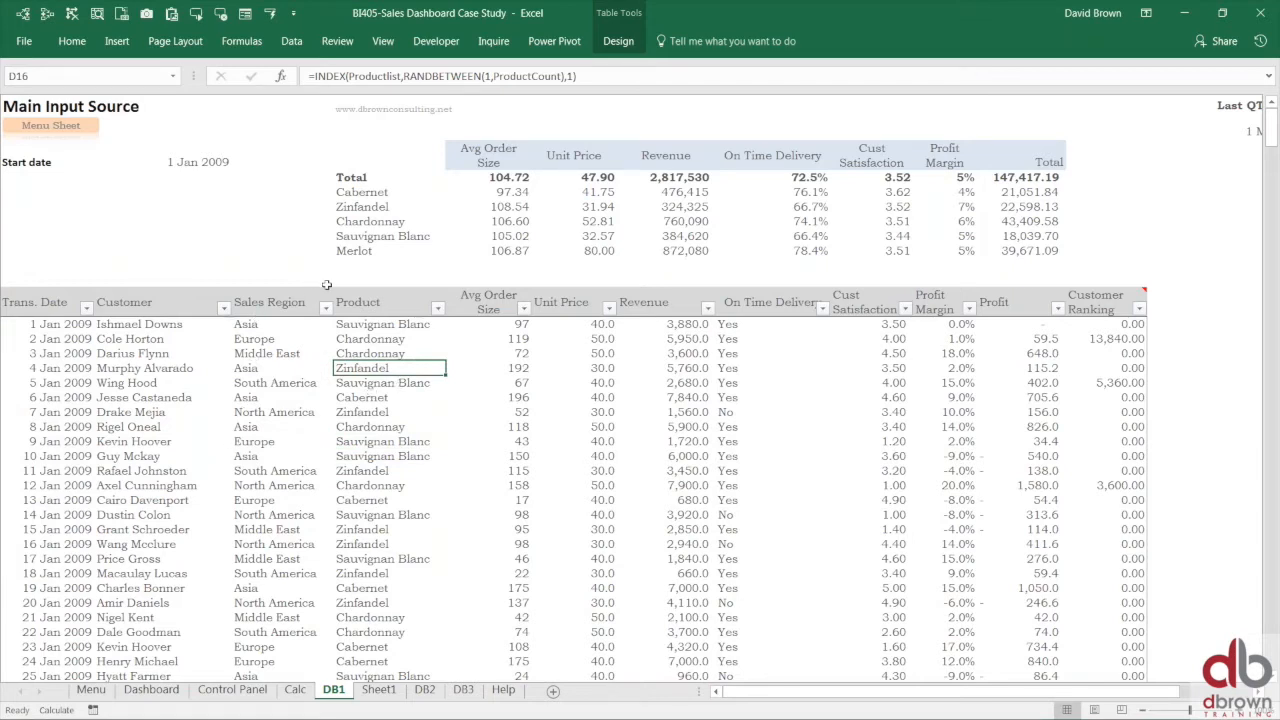
- Inspect the product summary table above the data, including Chardonnay's Revenue and Cust Satisfaction formulas
{"action": "left_click", "coordinate": [682, 222]}
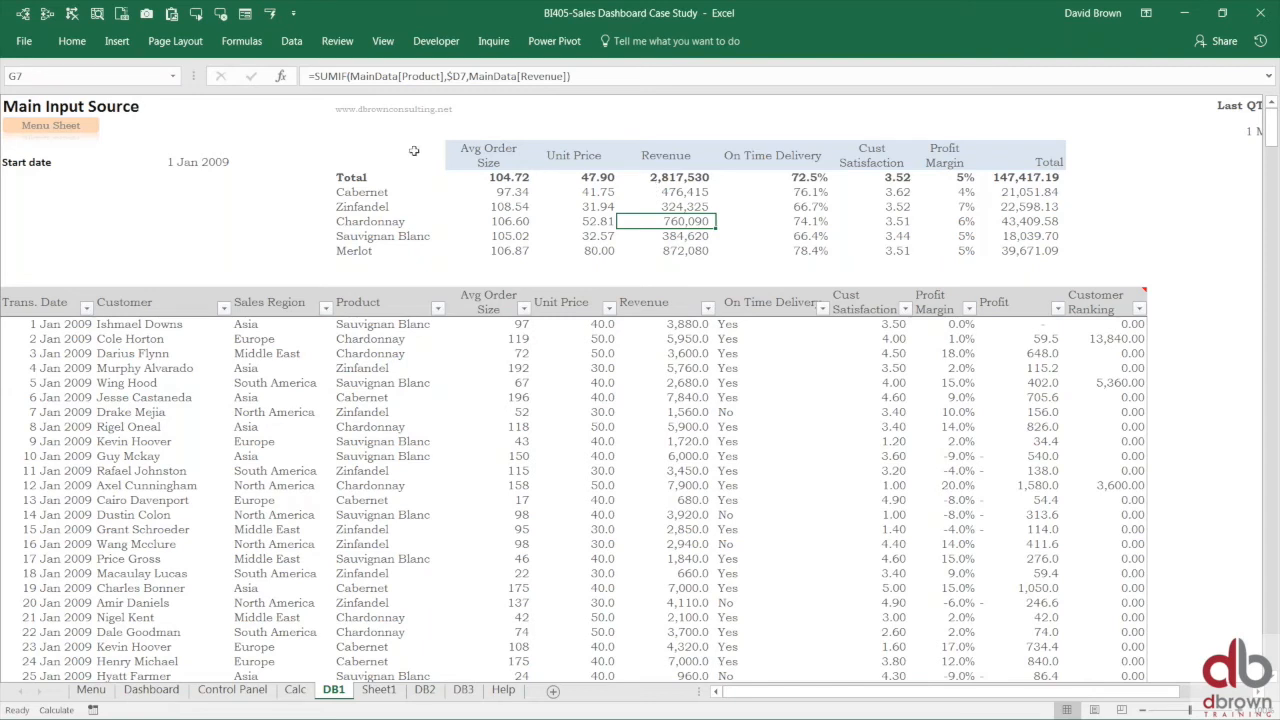
{"action": "left_click_drag", "start_coordinate": [370, 155], "coordinate": [810, 156]}
{"action": "left_click_drag", "start_coordinate": [927, 194], "coordinate": [1015, 249]}
{"action": "left_click", "coordinate": [855, 219]}
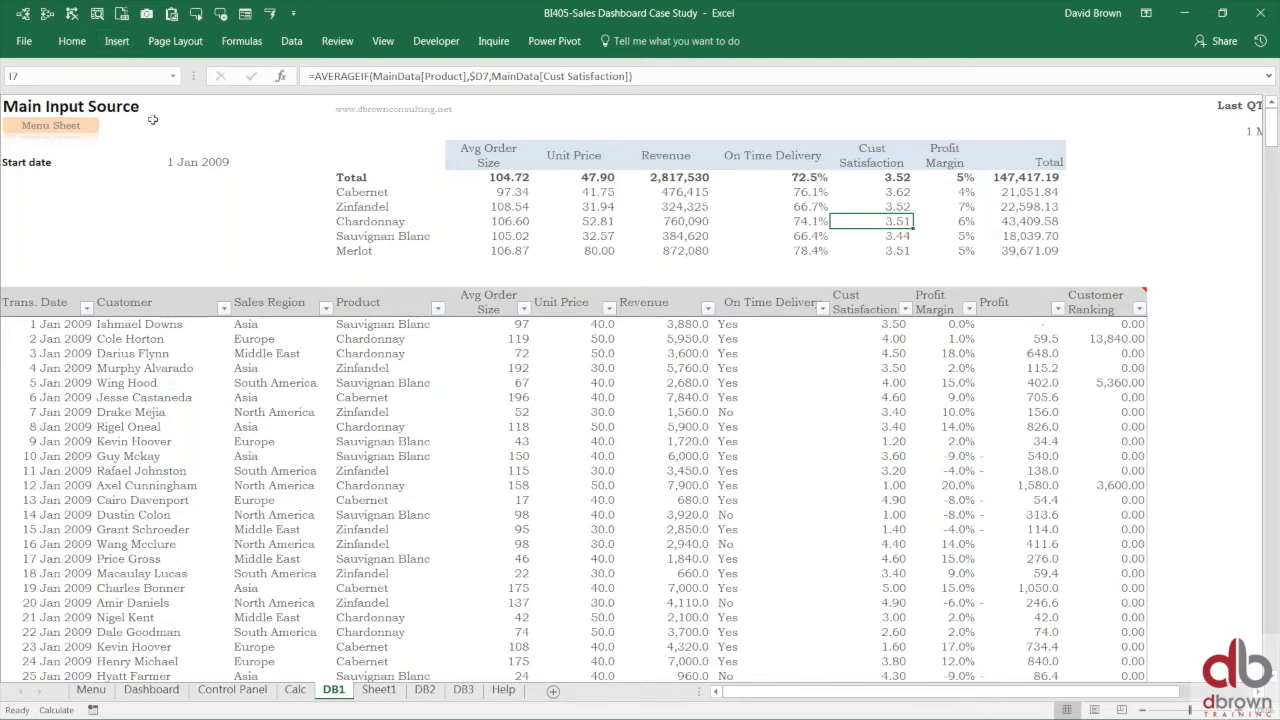
- Check the range proposed for converting the product summary block into a table, and leave it unconverted
{"action": "left_click", "coordinate": [117, 41]}
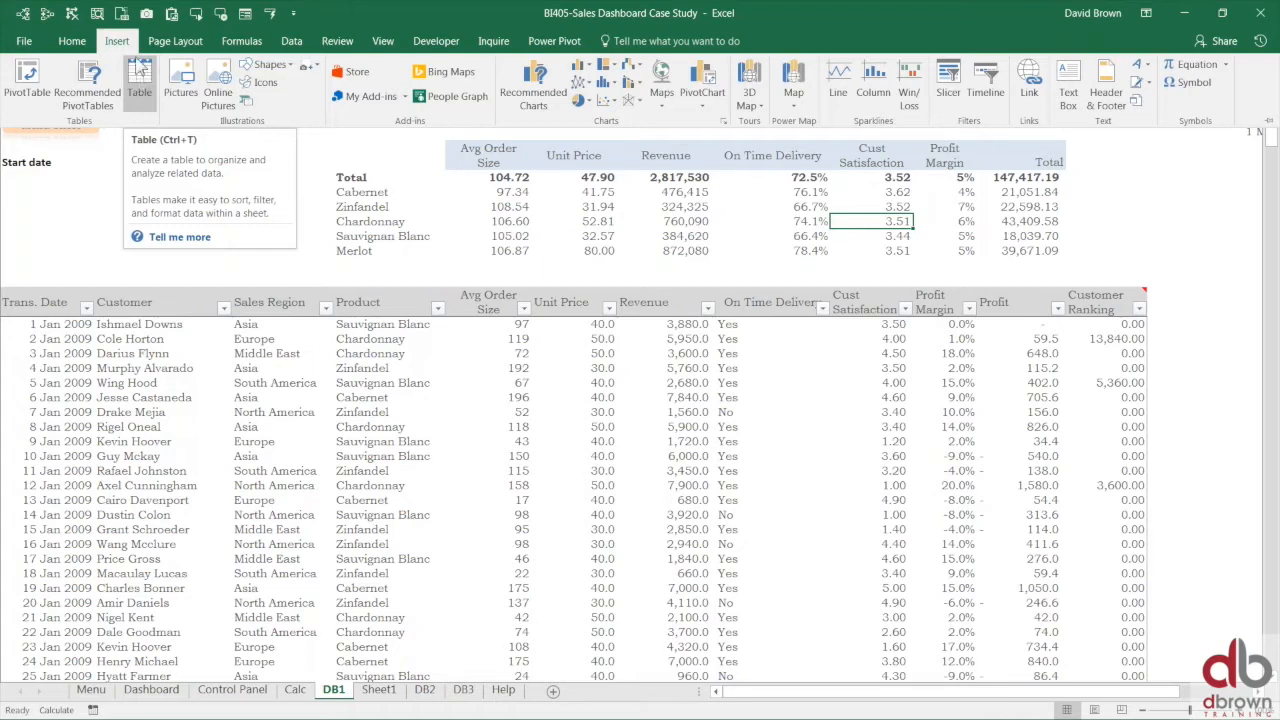
{"action": "left_click", "coordinate": [603, 228]}
{"action": "left_click", "coordinate": [582, 207]}
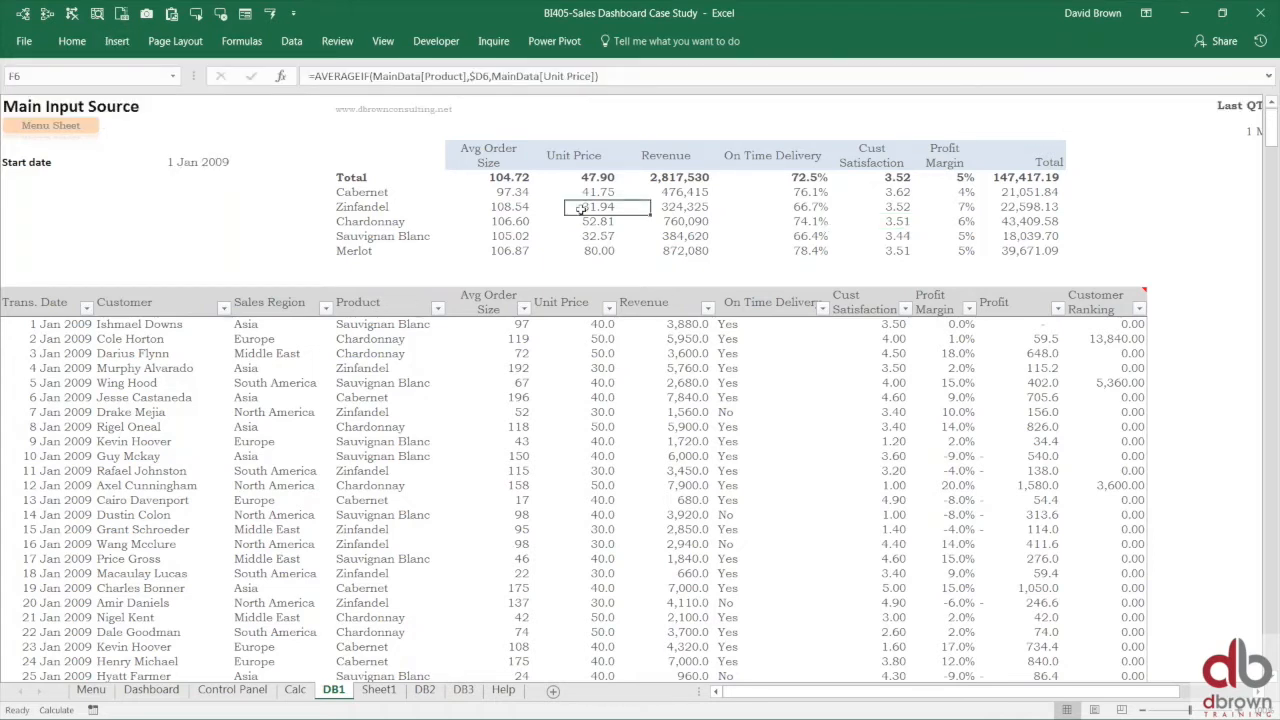
{"action": "left_click", "coordinate": [118, 48]}
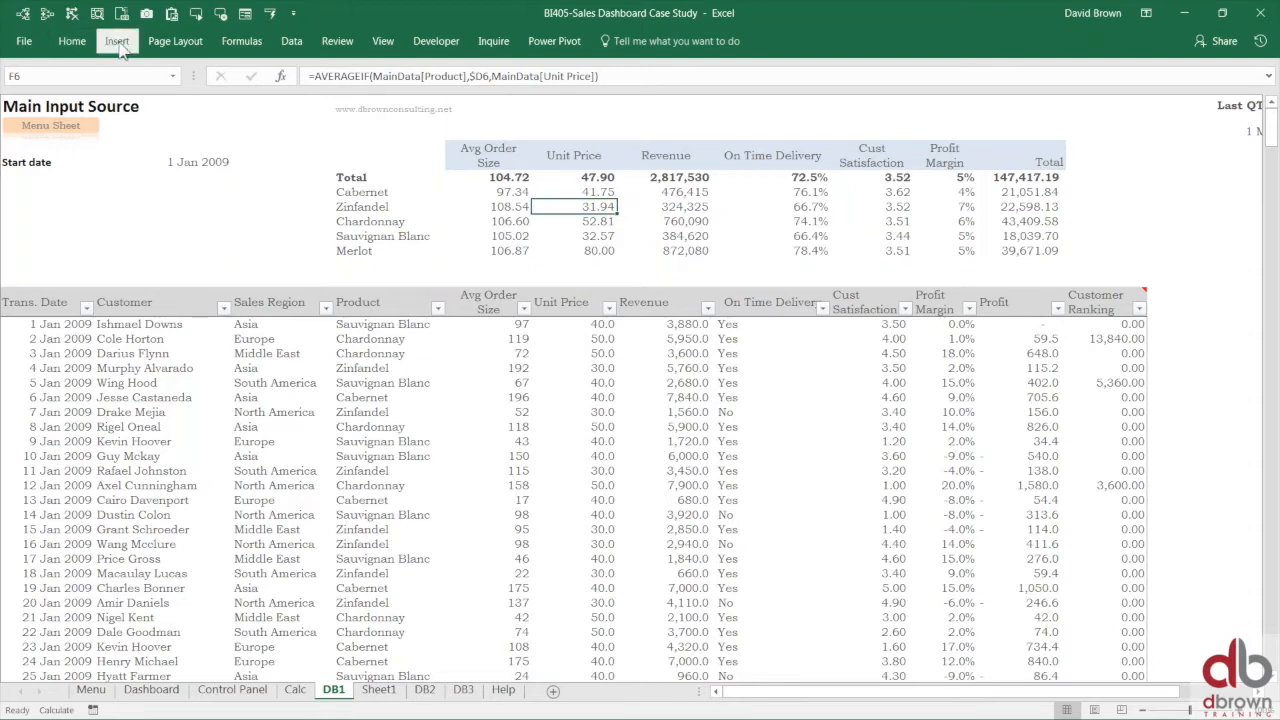
{"action": "left_click", "coordinate": [143, 85]}
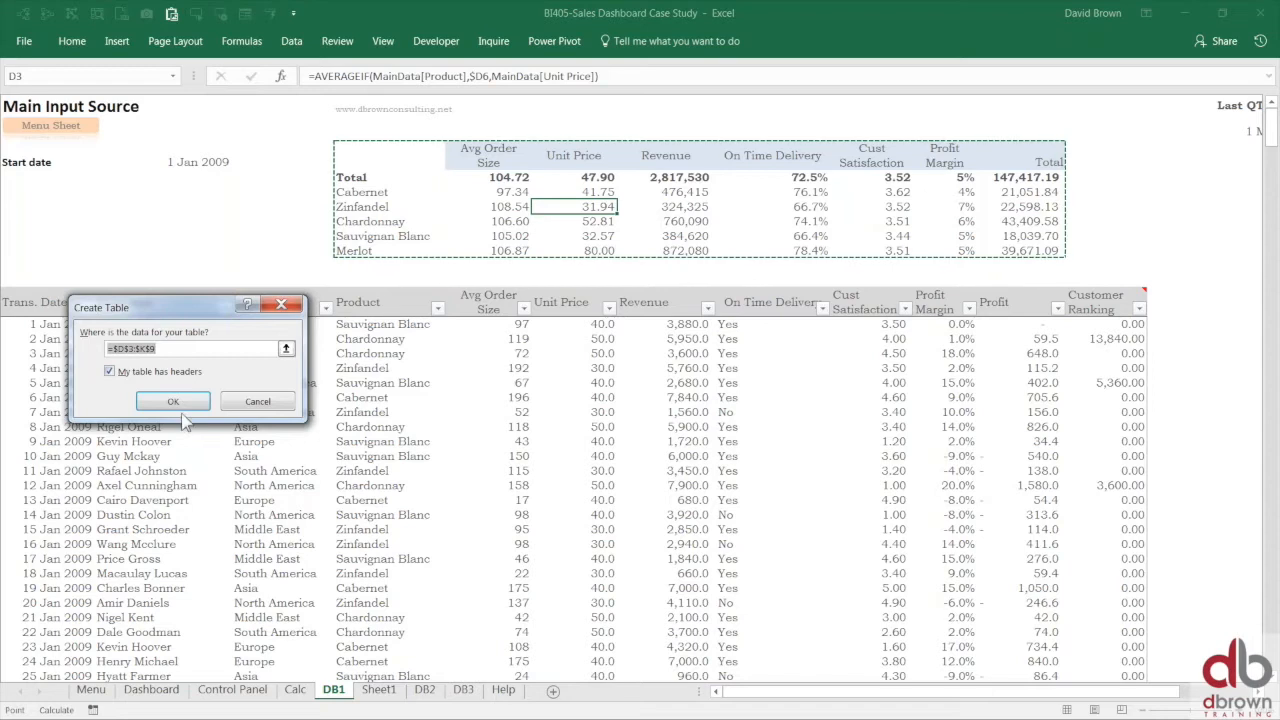
{"action": "left_click", "coordinate": [258, 402]}
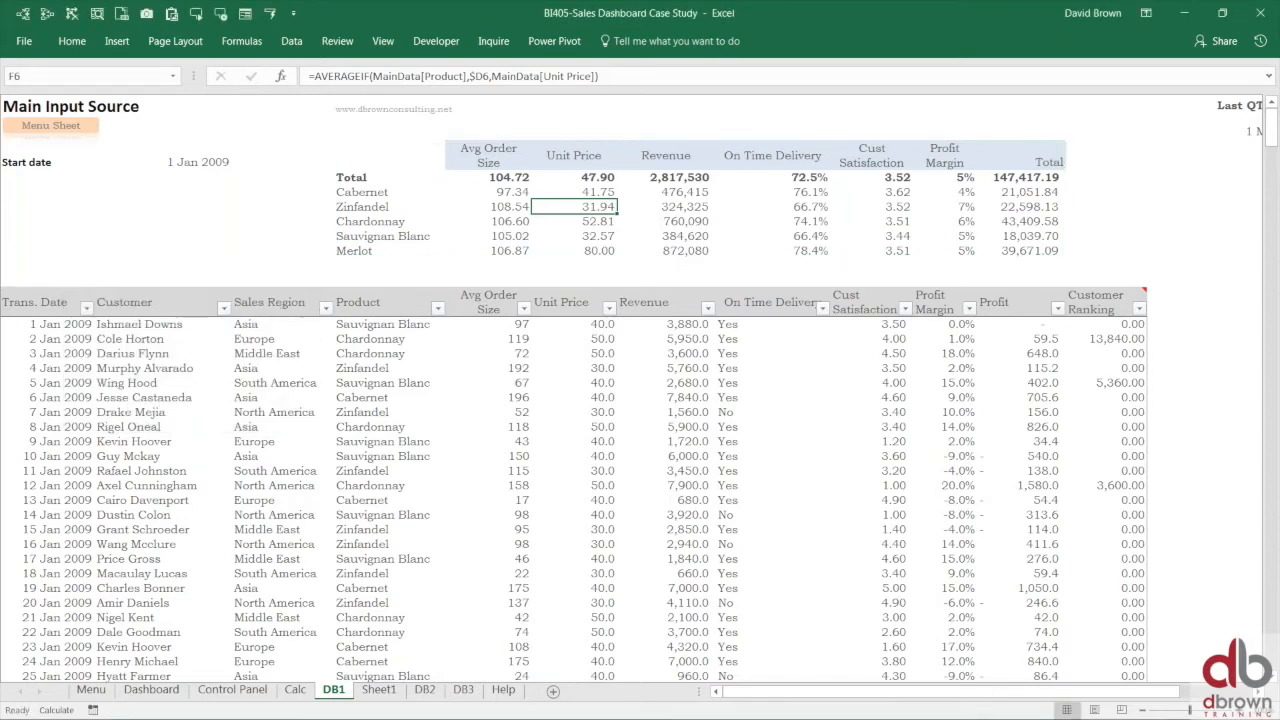
- Examine the blank rows that separate the product summary block from the main data table, and the extent of that block
{"action": "left_click", "coordinate": [385, 365]}
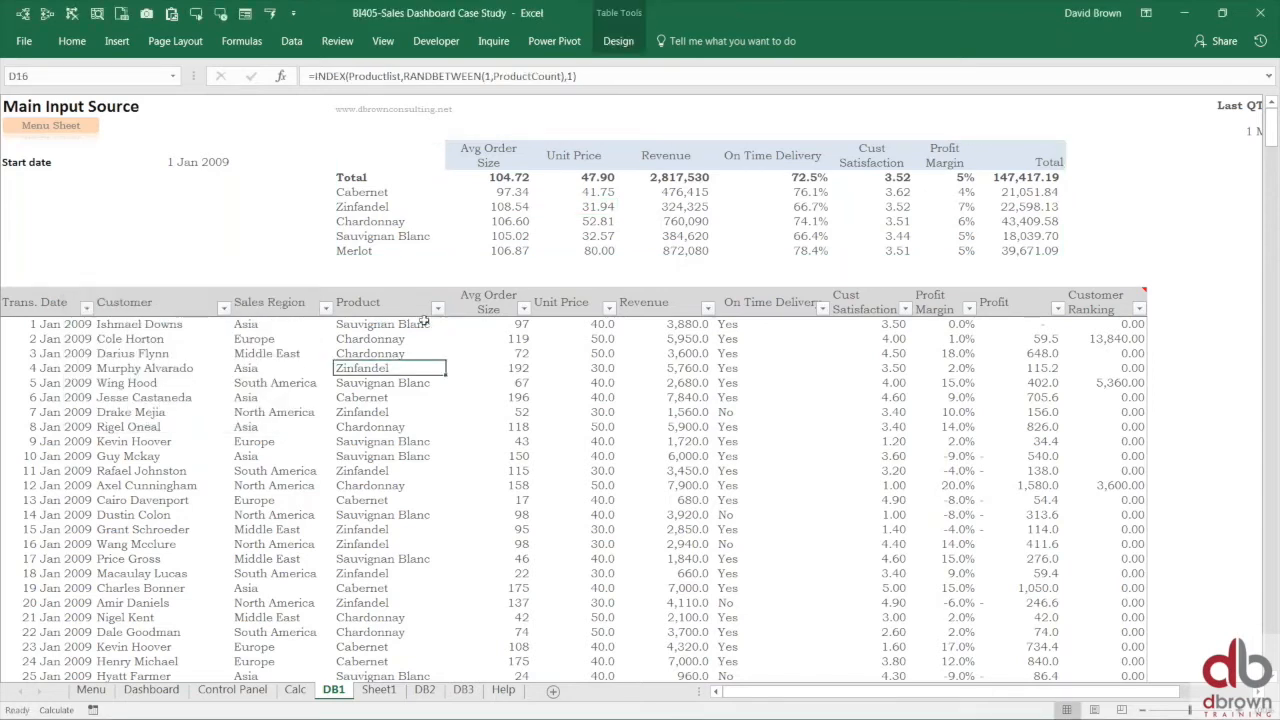
{"action": "left_click", "coordinate": [439, 263]}
{"action": "left_click_drag", "start_coordinate": [439, 263], "coordinate": [1026, 271]}
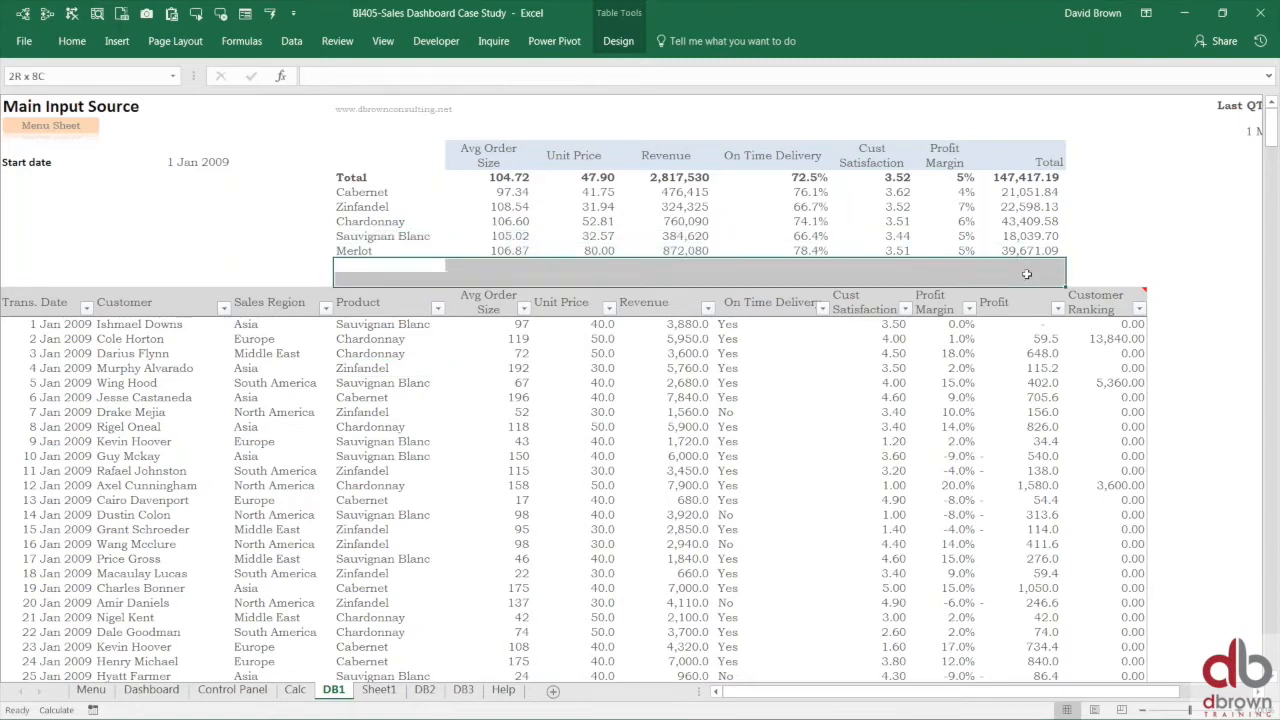
{"action": "left_click_drag", "start_coordinate": [414, 157], "coordinate": [1017, 255]}
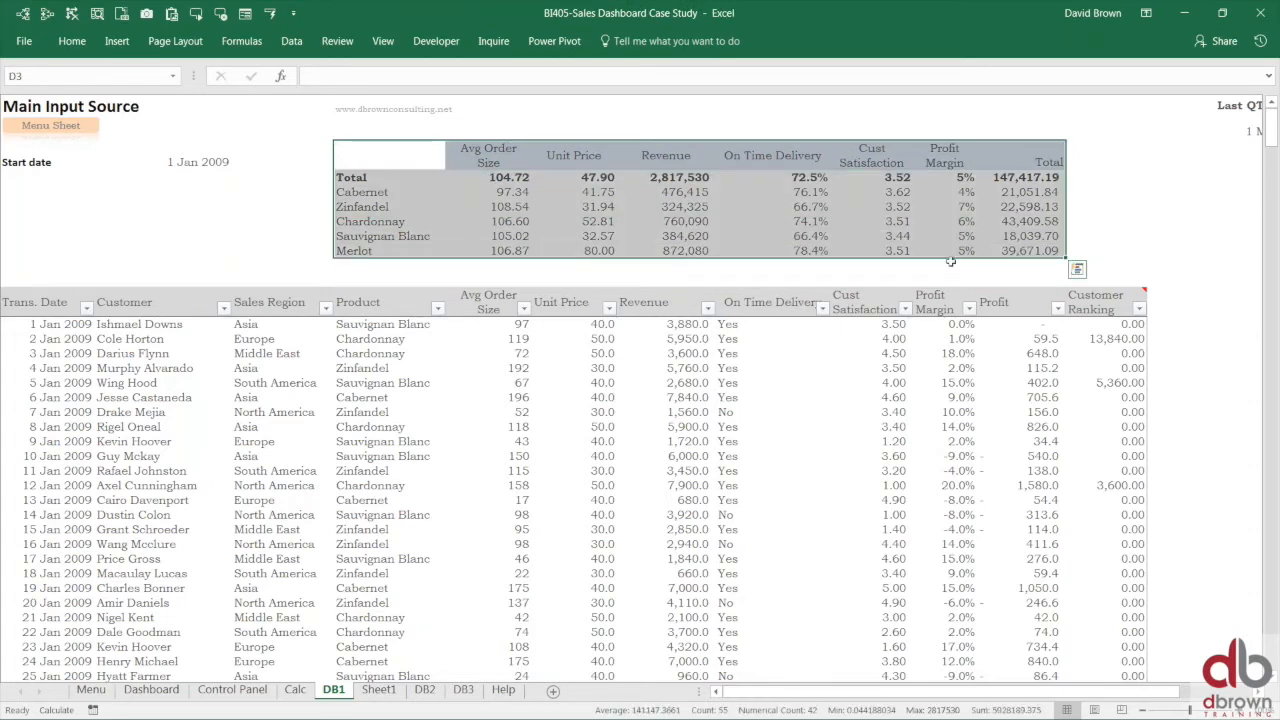
- Create a PivotTable from the main data table on a new worksheet
{"action": "left_click", "coordinate": [400, 412]}
{"action": "left_click", "coordinate": [438, 443]}
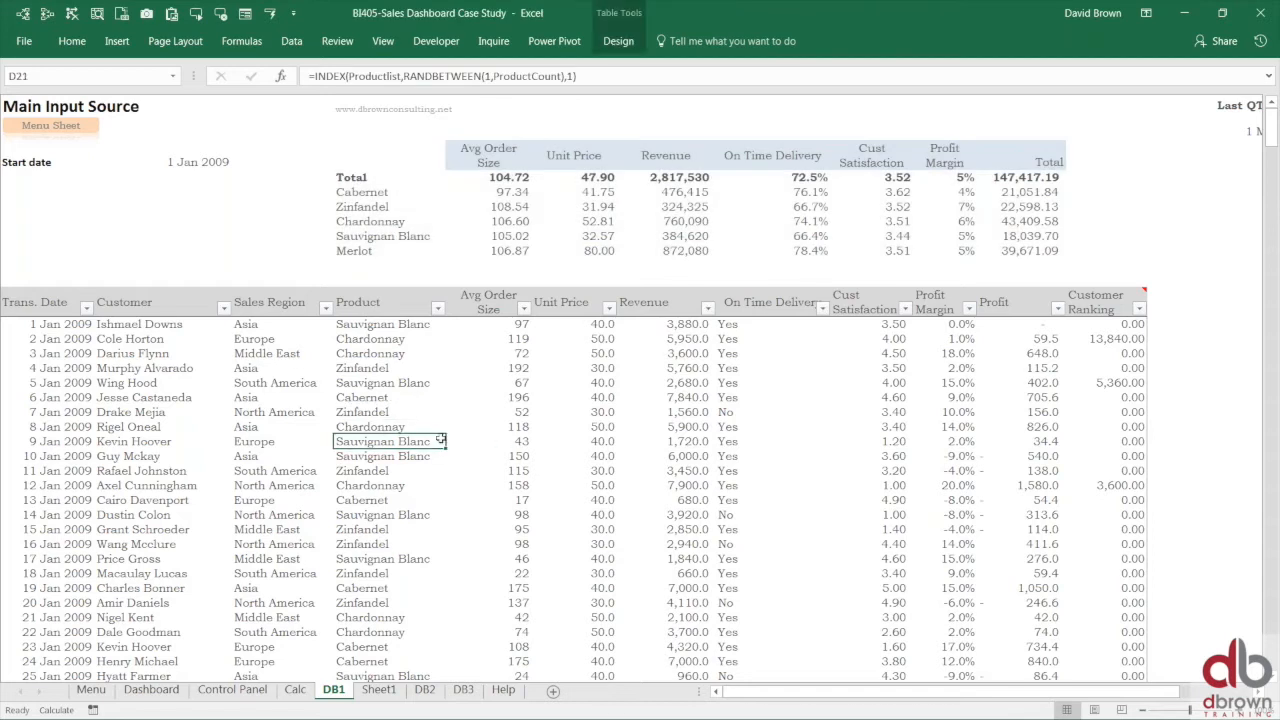
{"action": "left_click", "coordinate": [116, 45]}
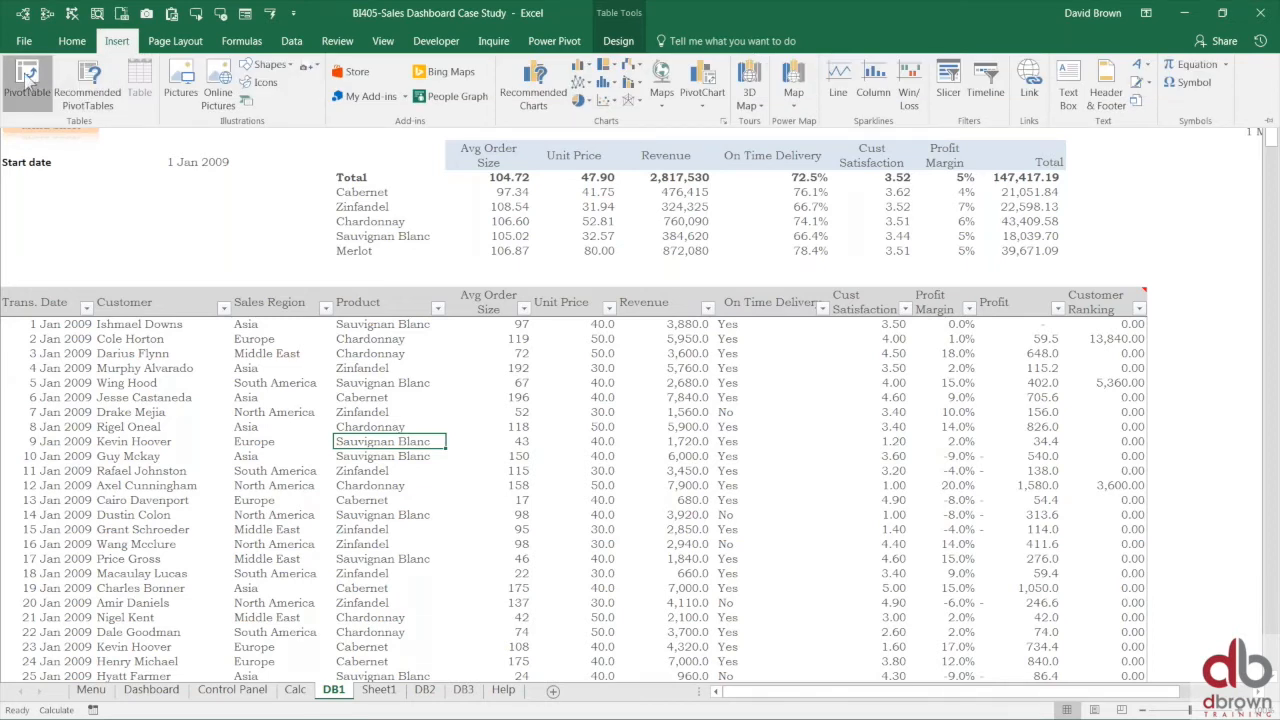
{"action": "left_click", "coordinate": [27, 80]}
{"action": "left_click", "coordinate": [331, 626]}
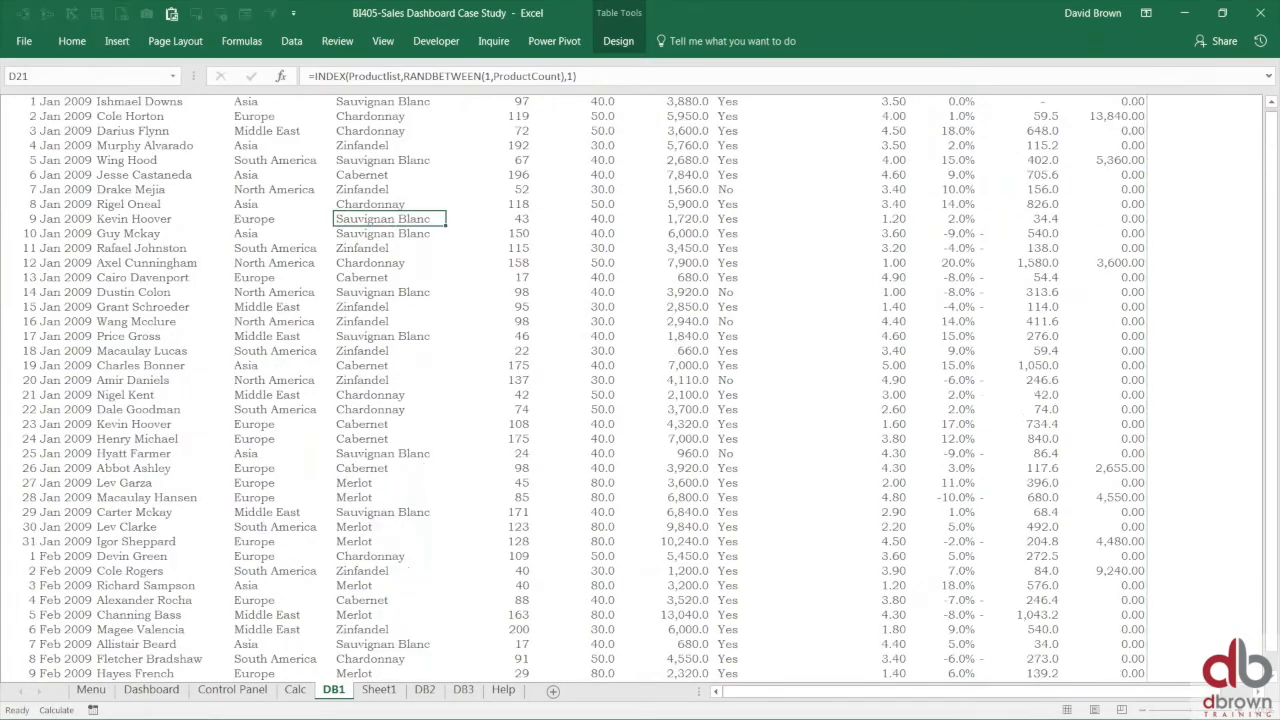
{"action": "left_click", "coordinate": [104, 219]}
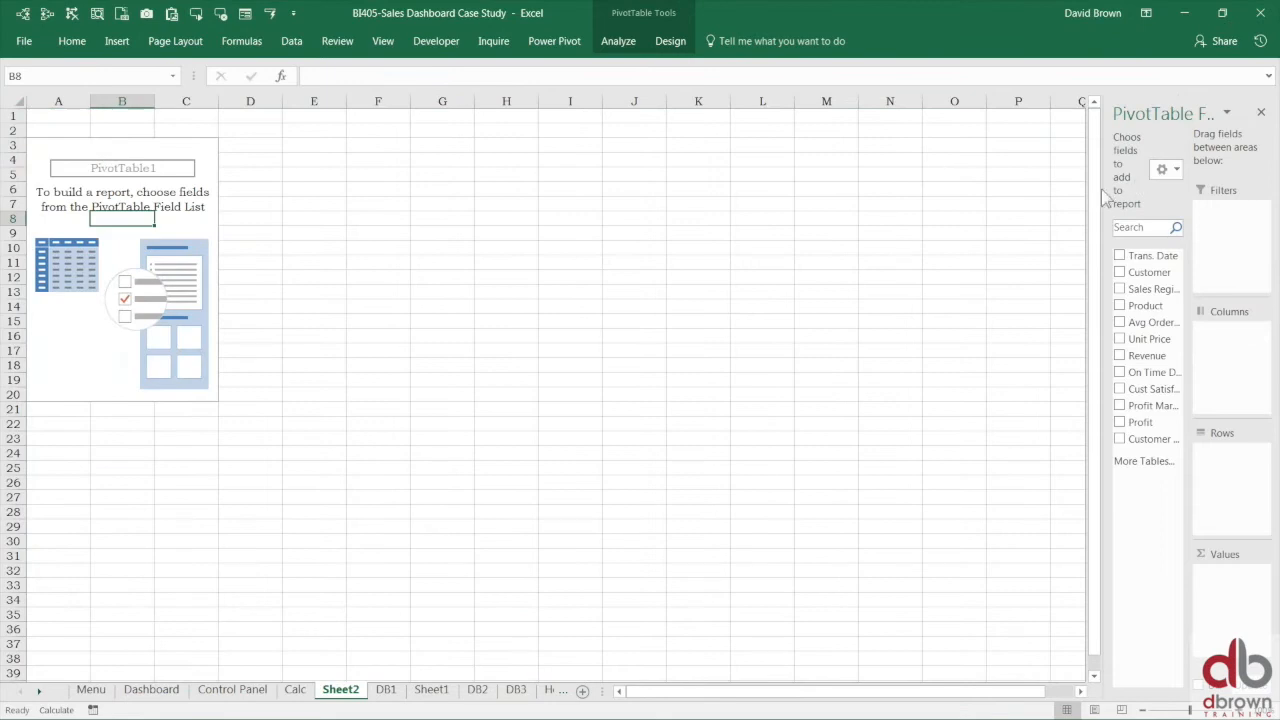
- Widen the field list and build the PivotTable with Sales Region as rows and the sum of Revenue as values
{"action": "left_click_drag", "start_coordinate": [1104, 188], "coordinate": [901, 227]}
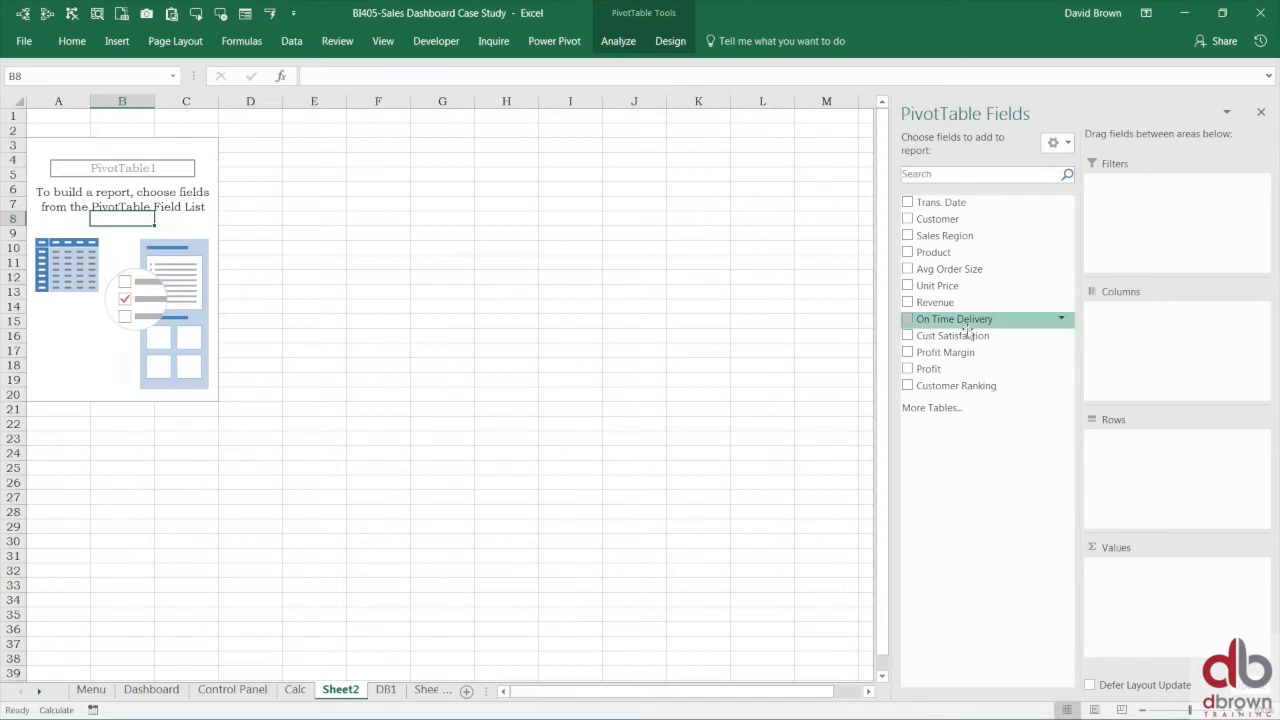
{"action": "left_click", "coordinate": [908, 220]}
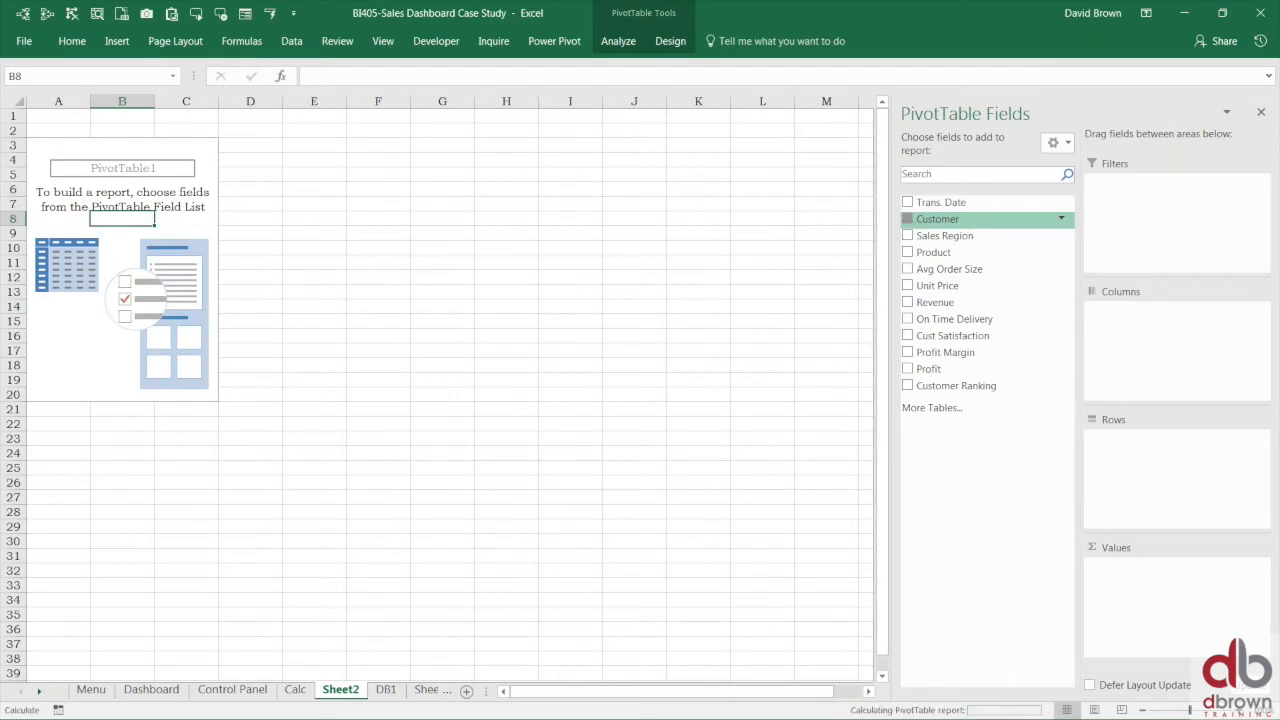
{"action": "left_click", "coordinate": [908, 219]}
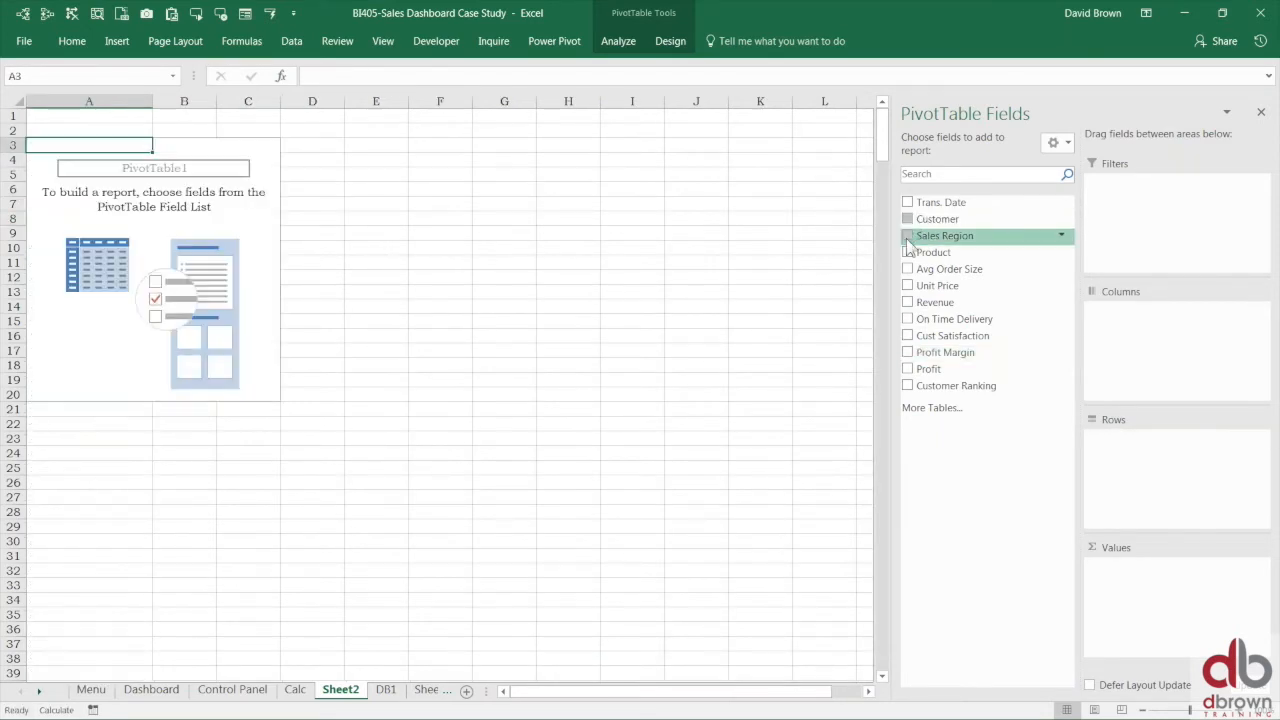
{"action": "left_click", "coordinate": [908, 235]}
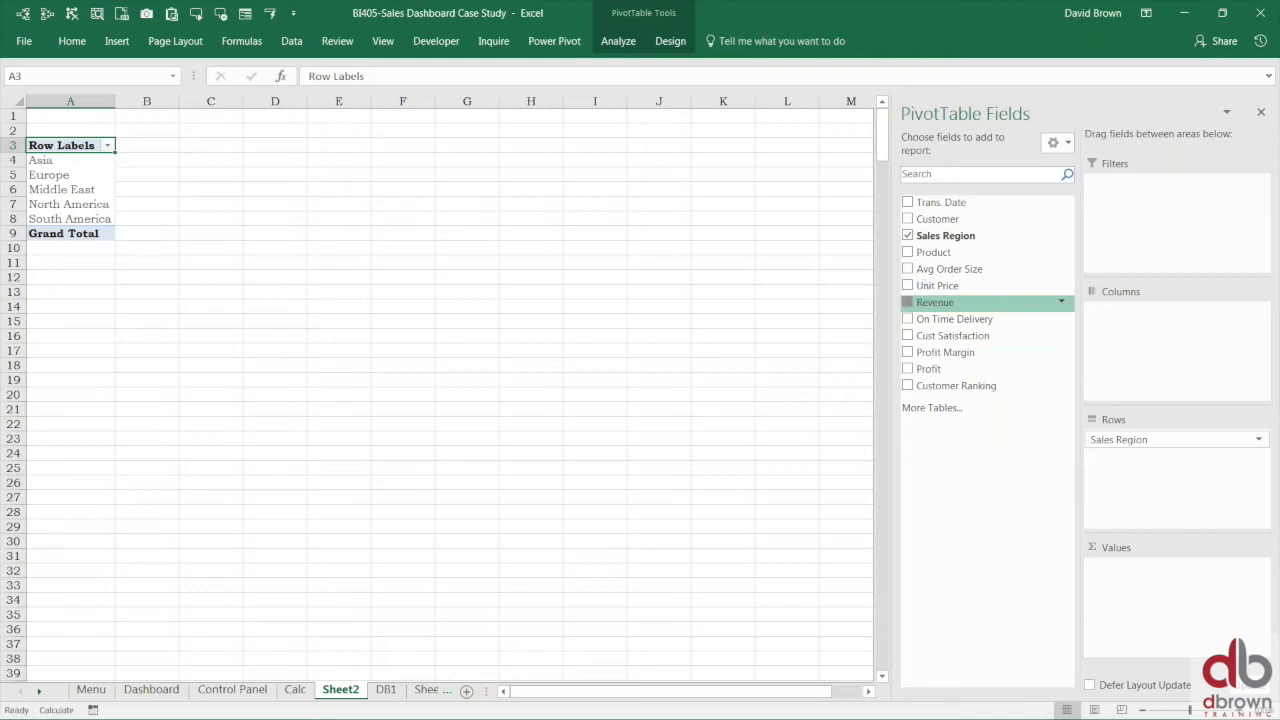
{"action": "left_click", "coordinate": [907, 302]}
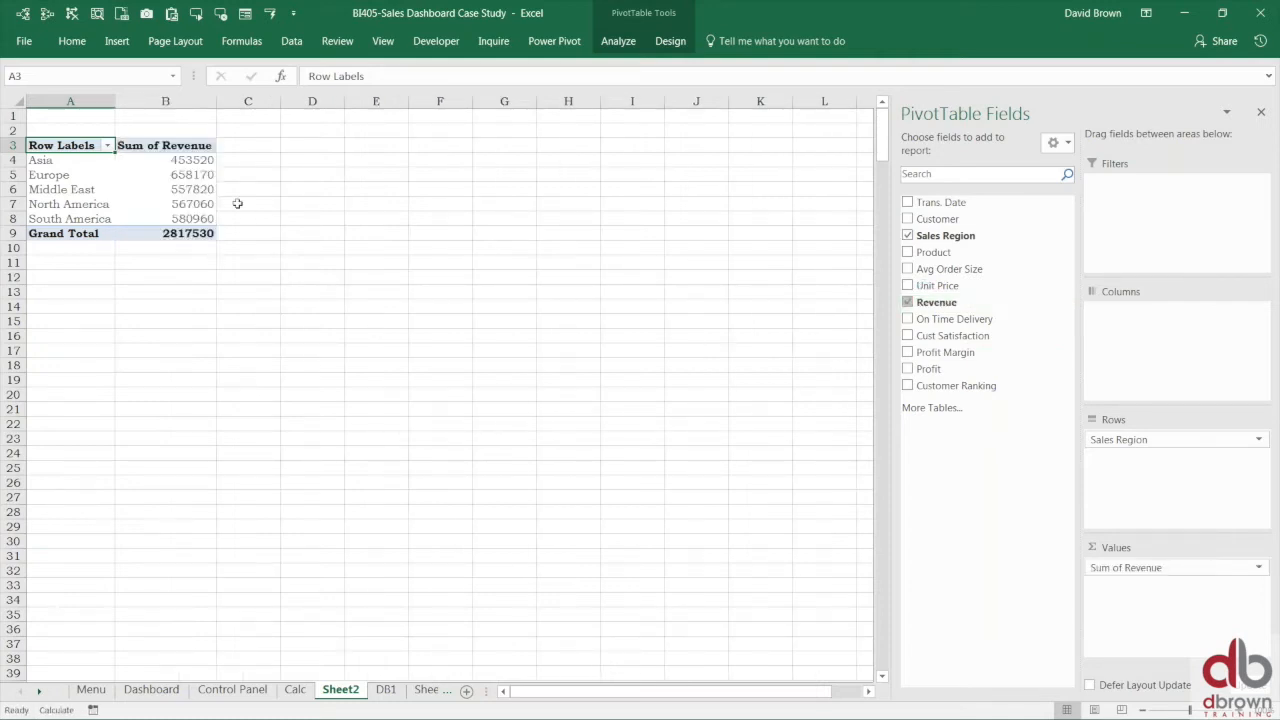
- Rename the PivotTable's Row Labels header as Region
{"action": "left_click", "coordinate": [154, 189]}
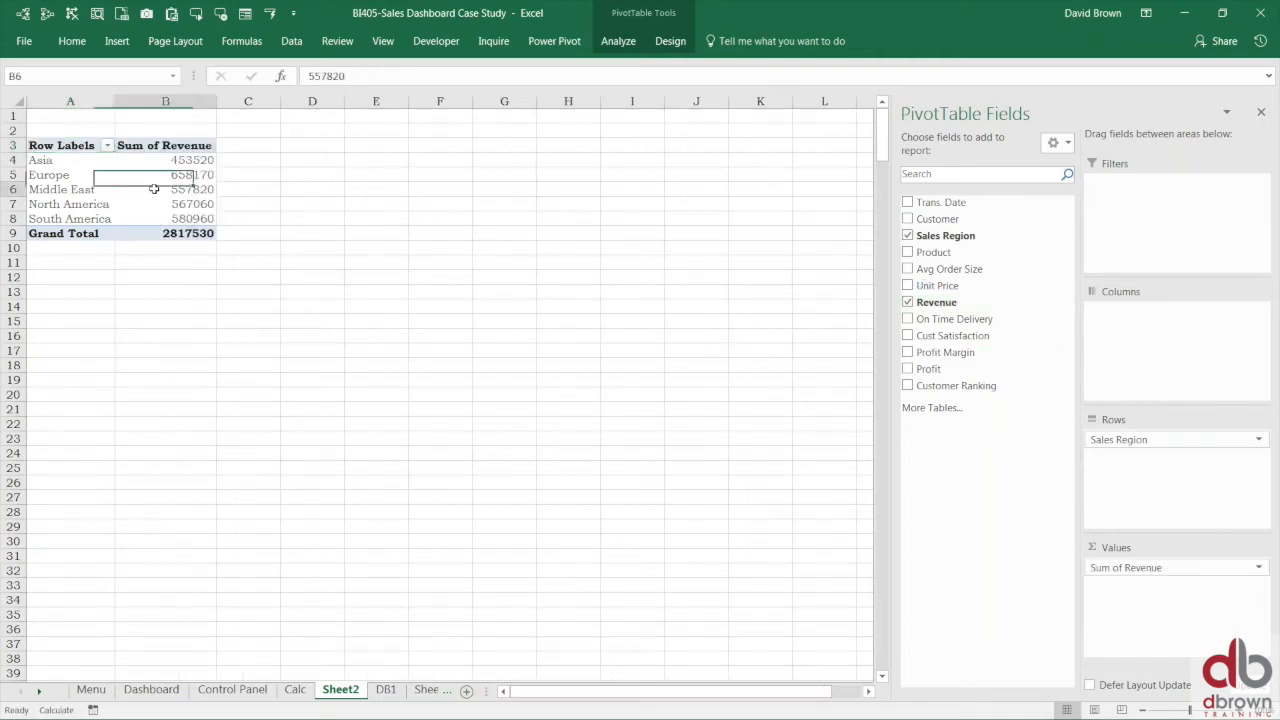
{"action": "scroll", "coordinate": [212, 217], "scroll_direction": "up", "scroll_amount": 3}
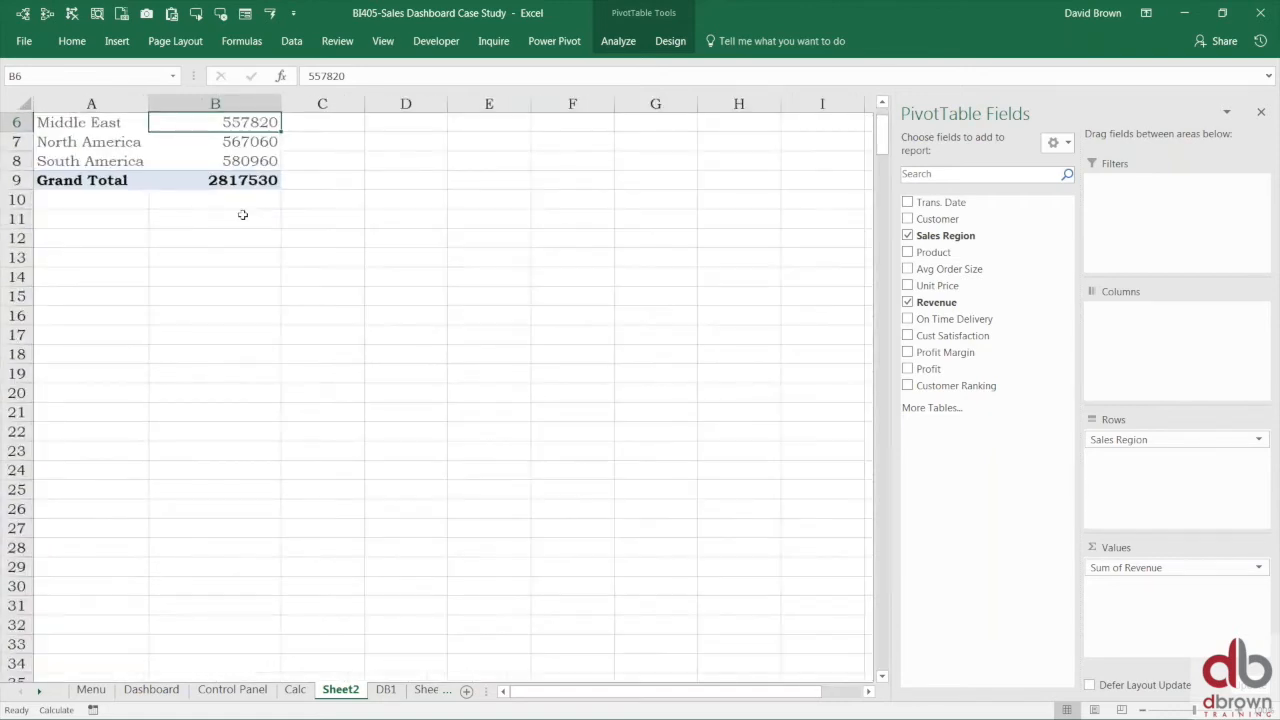
{"action": "scroll", "coordinate": [243, 214], "scroll_direction": "up", "scroll_amount": 2}
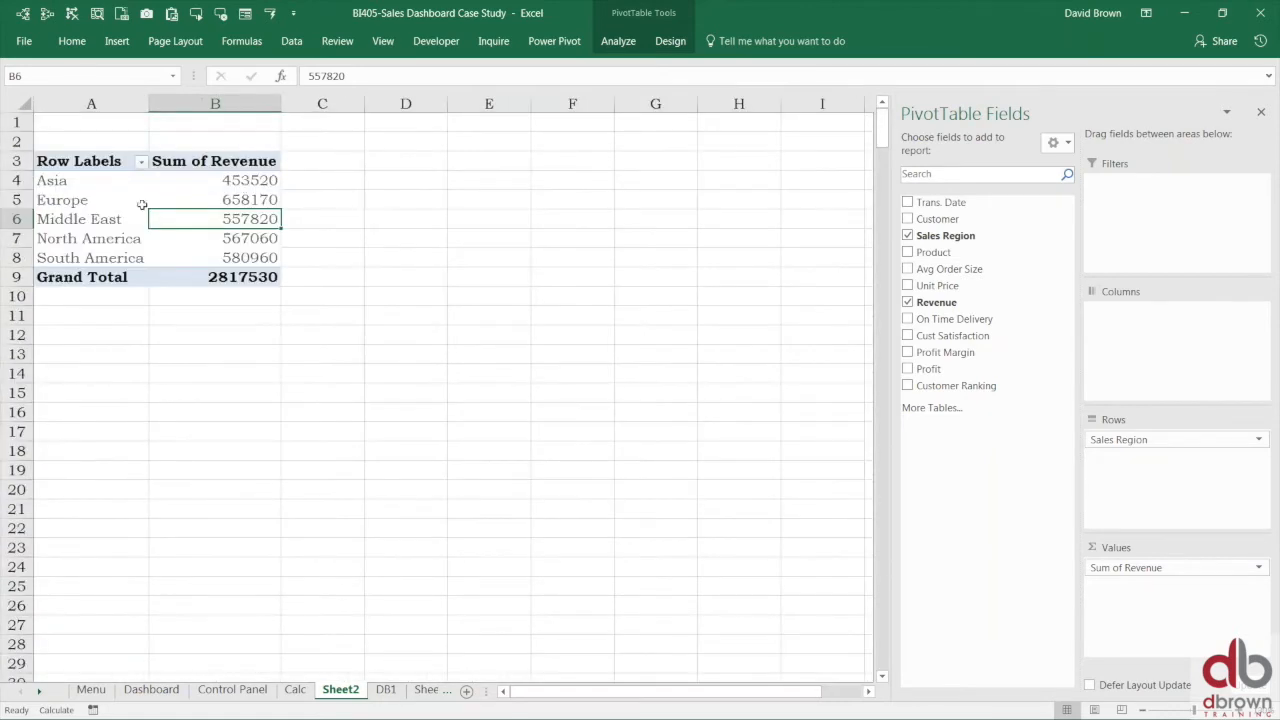
{"action": "left_click", "coordinate": [92, 161]}
{"action": "type", "text": "Region"}
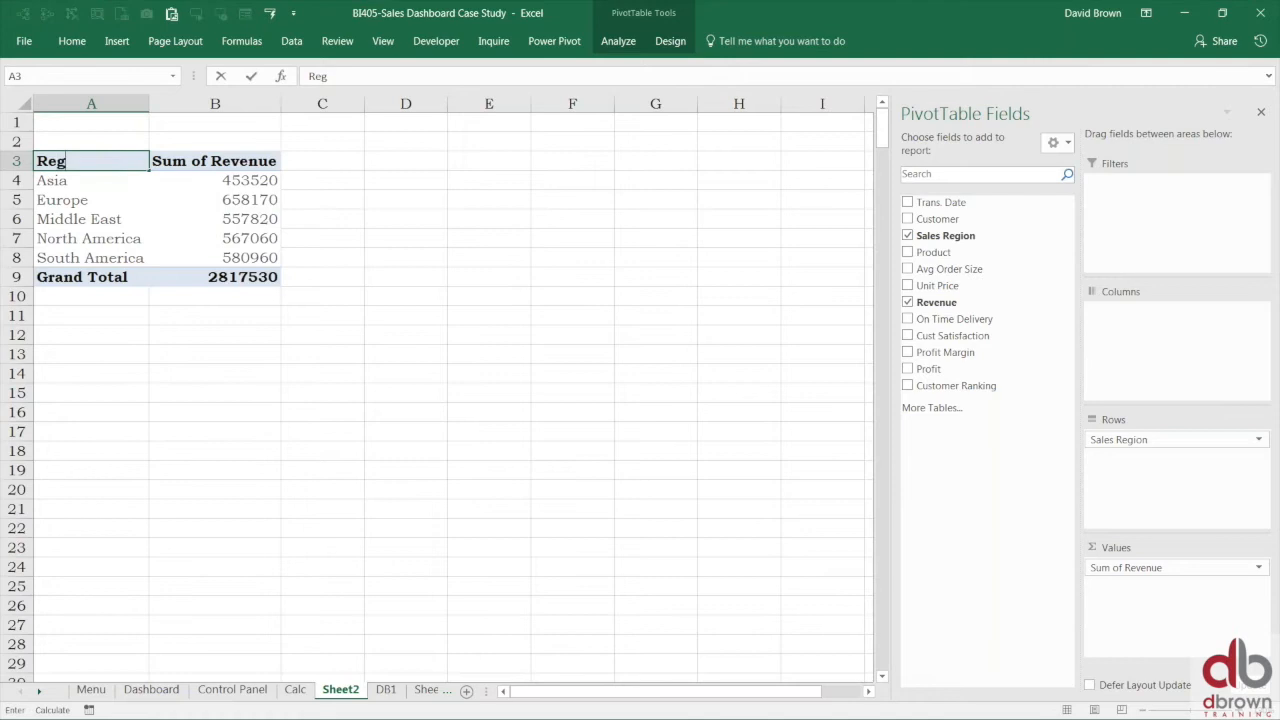
{"action": "key", "text": "Tab"}
- Rename the Sum of Revenue header as Revenue, adding a trailing space to keep it distinct from the source field's name
{"action": "type", "text": "Revenue"}
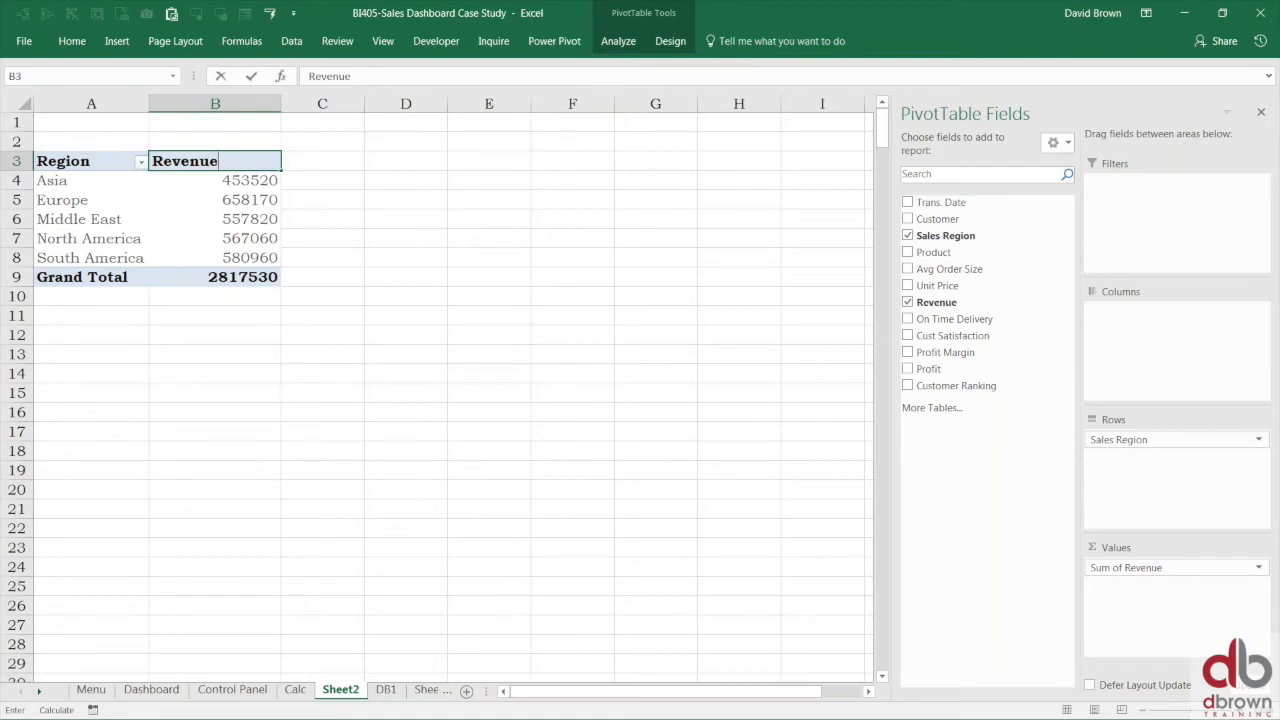
{"action": "key", "text": "Return"}
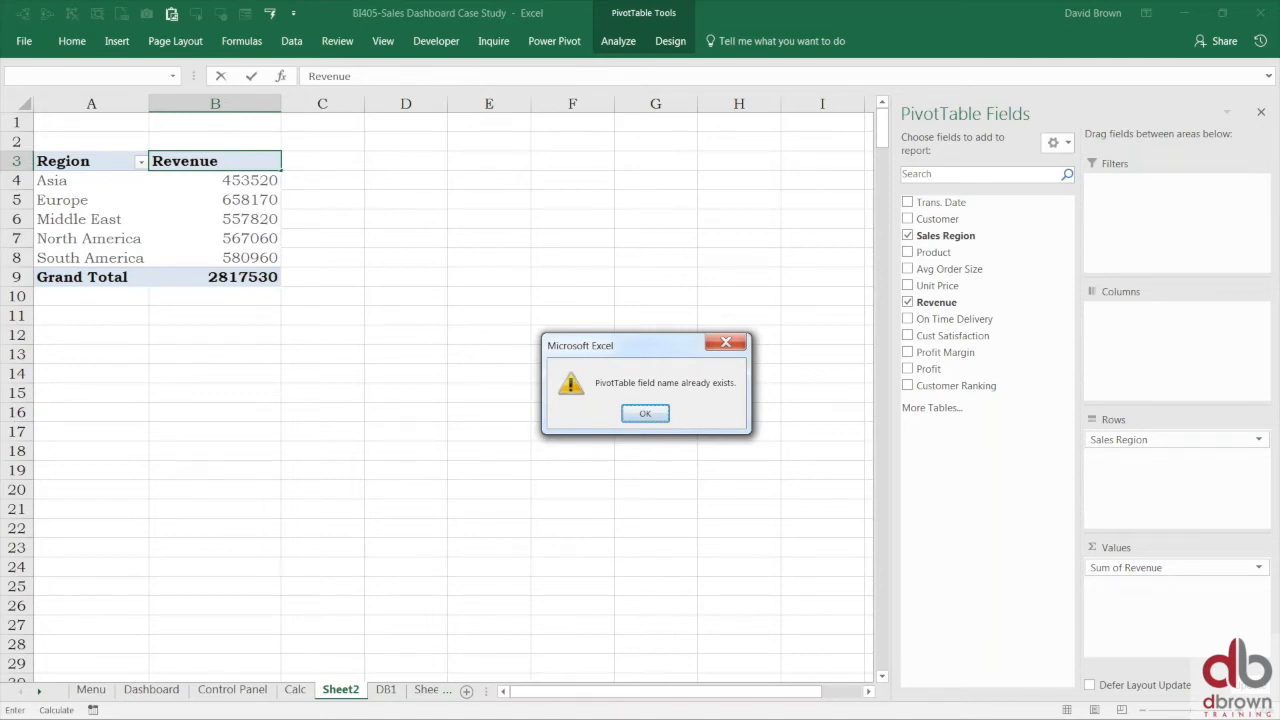
{"action": "key", "text": "Return"}
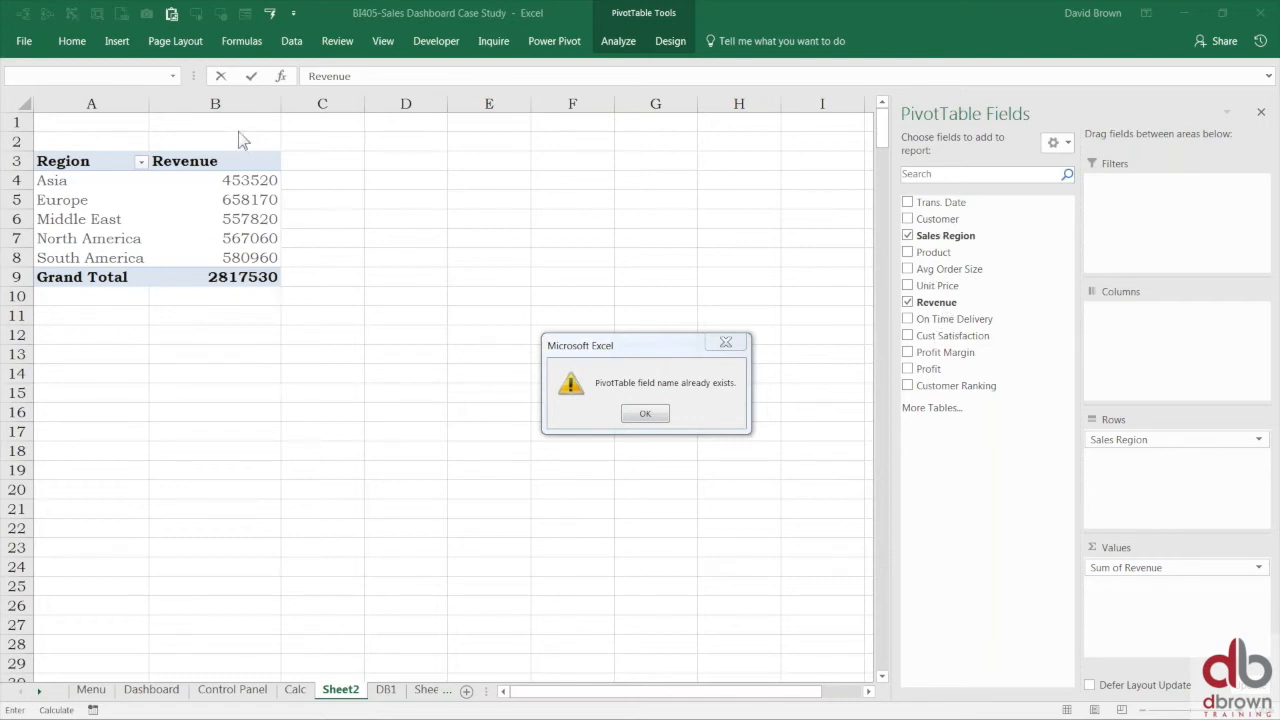
{"action": "left_click", "coordinate": [645, 414]}
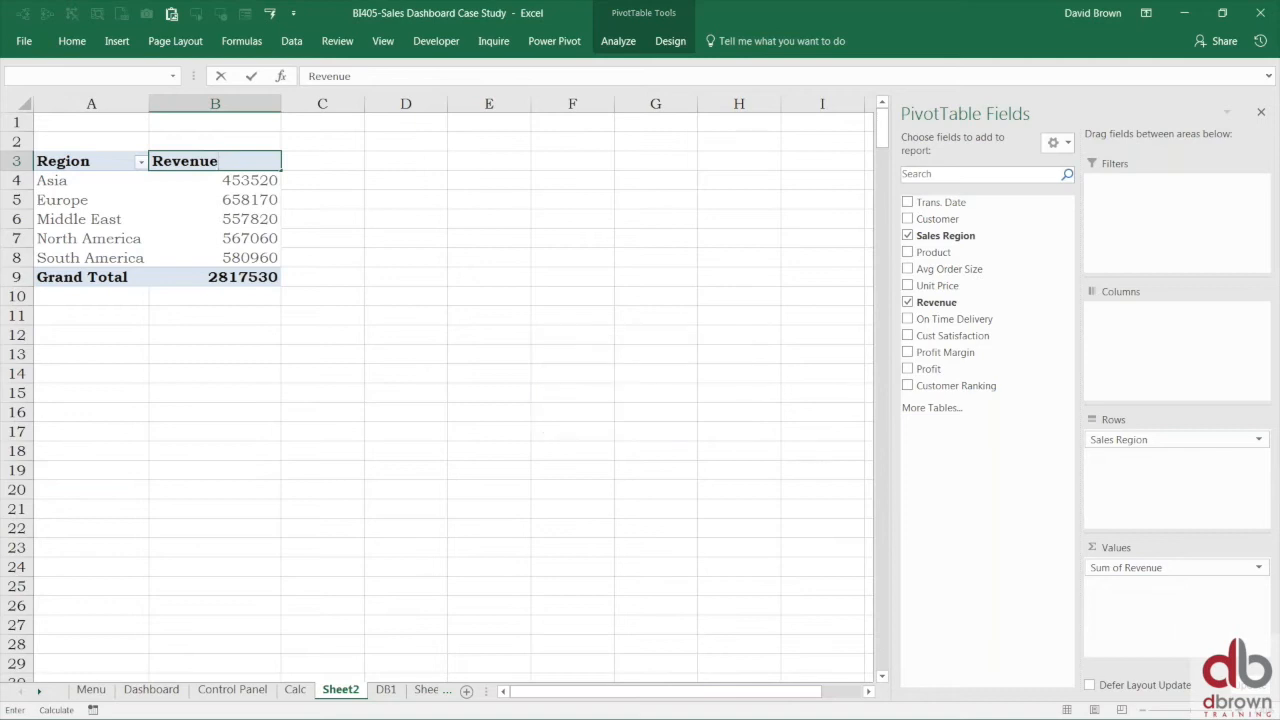
{"action": "key", "text": "Return"}
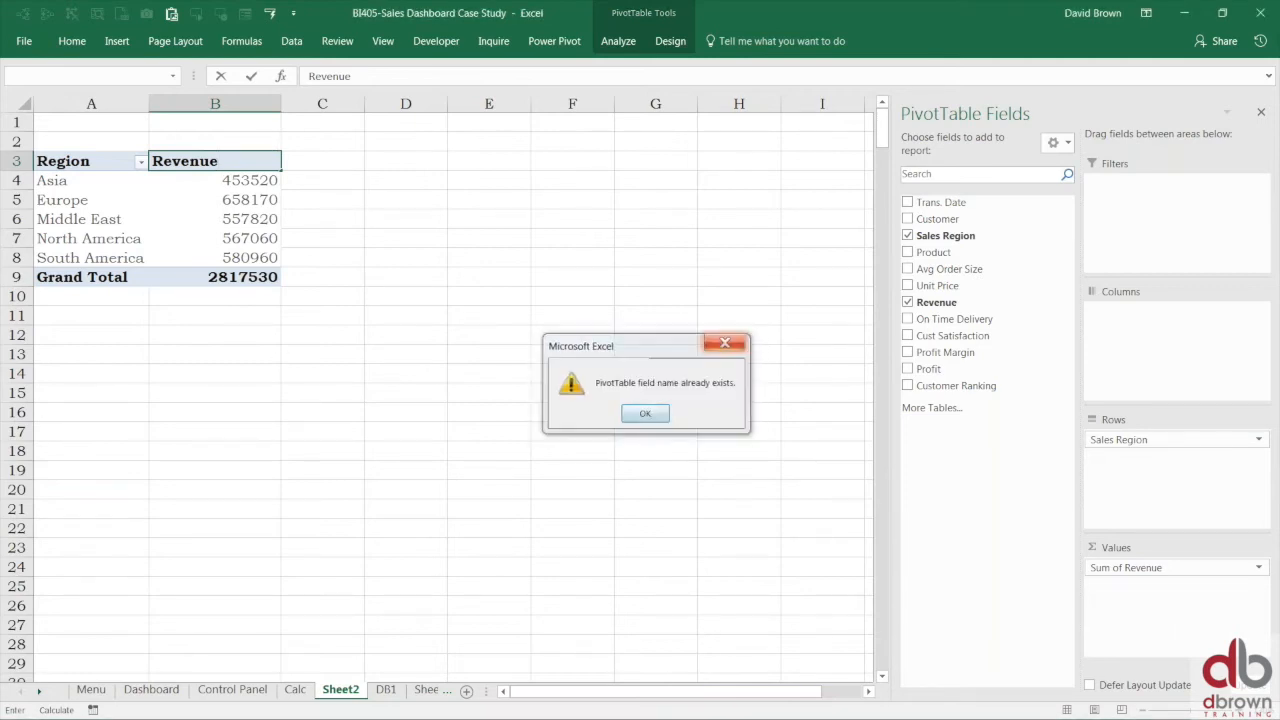
{"action": "left_click", "coordinate": [645, 414]}
{"action": "left_click", "coordinate": [219, 161]}
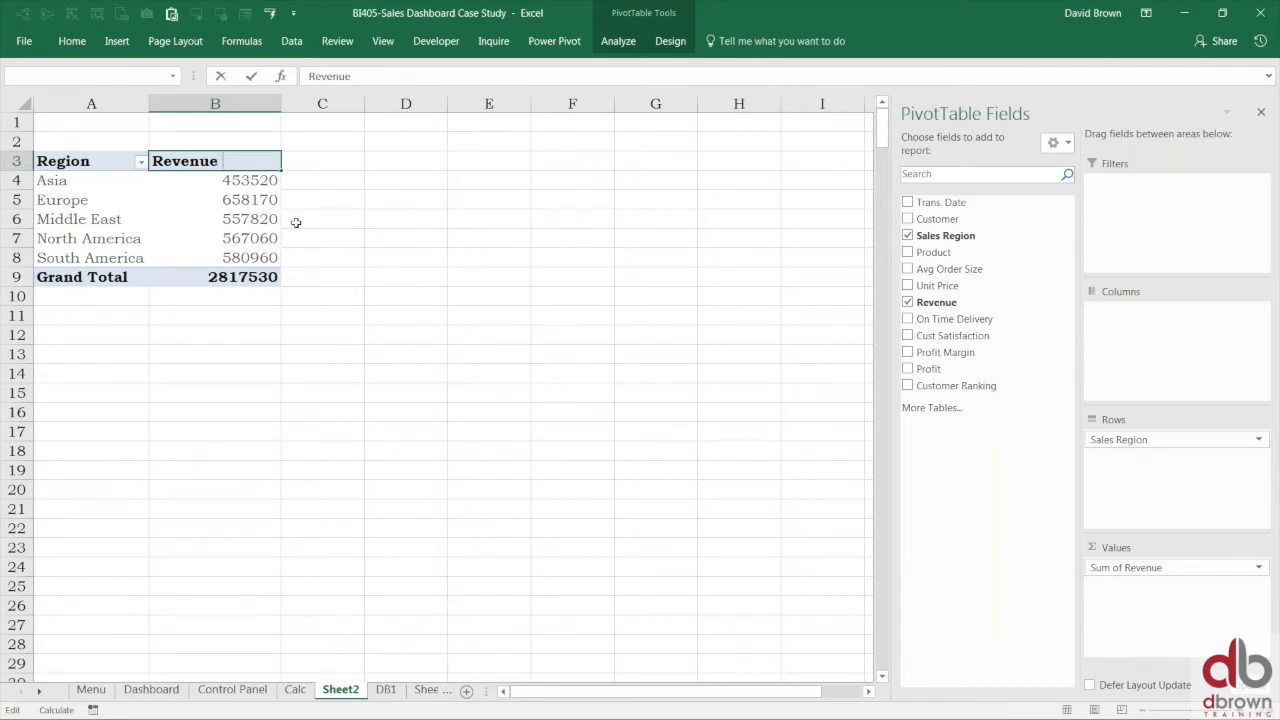
{"action": "key", "text": "Return"}
{"action": "left_click", "coordinate": [238, 155]}
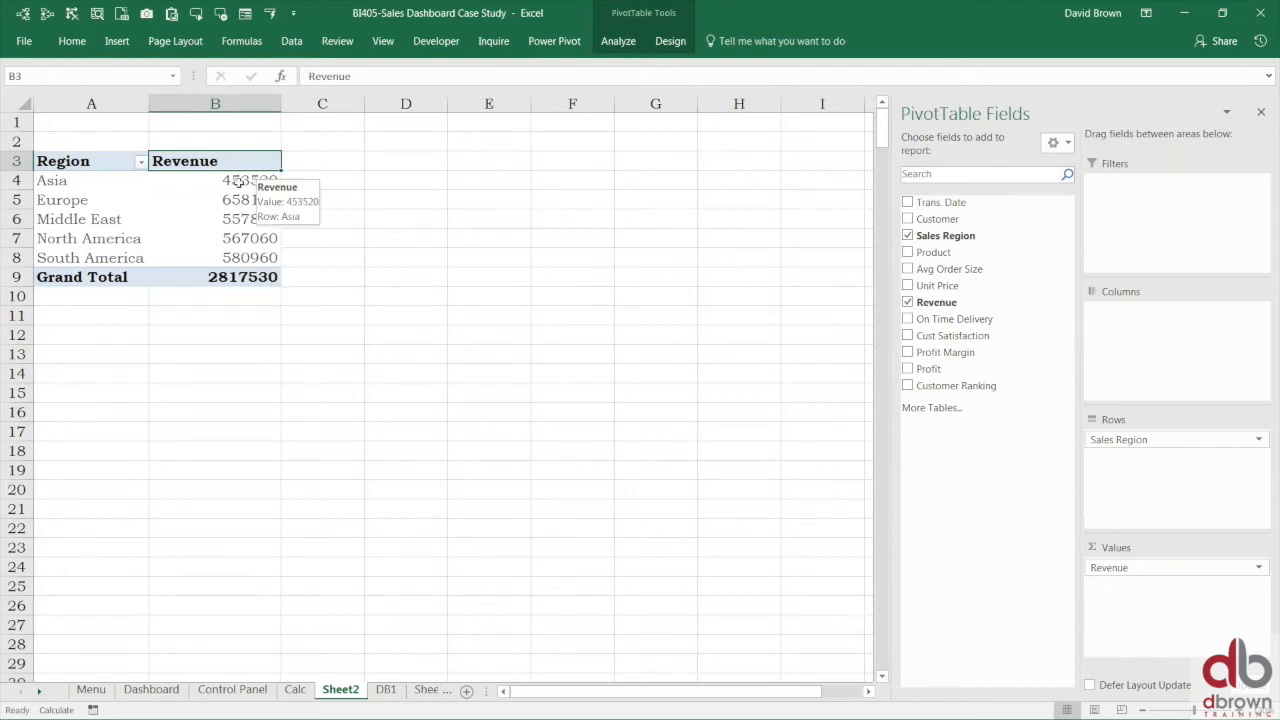
- Format the PivotTable's Revenue values, including the grand total, with thousands separators and two decimals
{"action": "left_click_drag", "start_coordinate": [238, 180], "coordinate": [200, 275]}
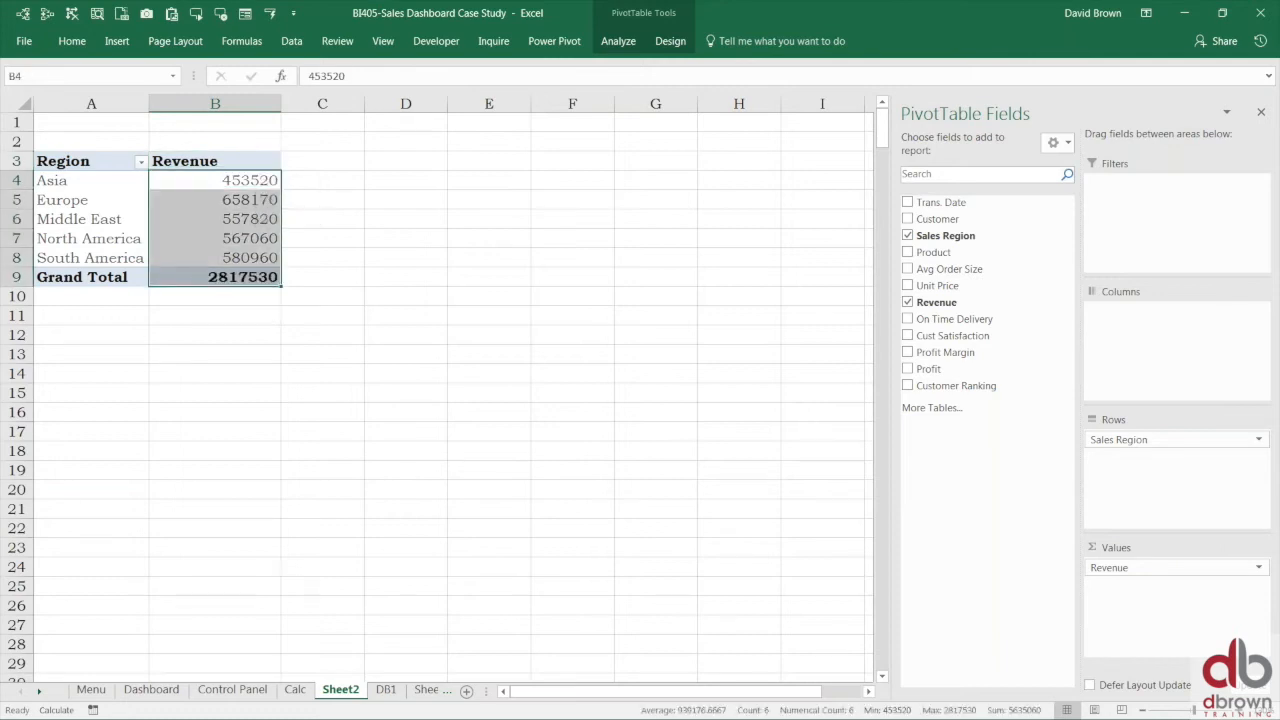
{"action": "key", "text": "ctrl+shift+1"}
{"action": "left_click", "coordinate": [214, 240]}
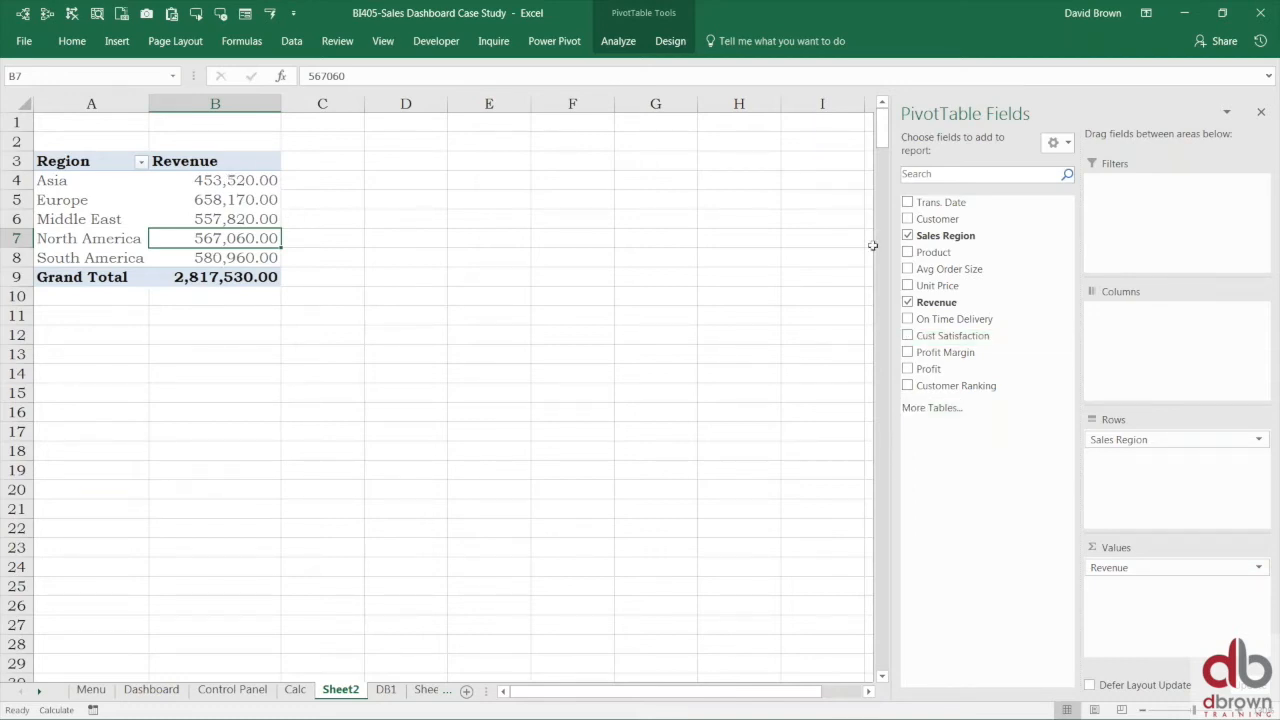
{"action": "left_click", "coordinate": [206, 211]}
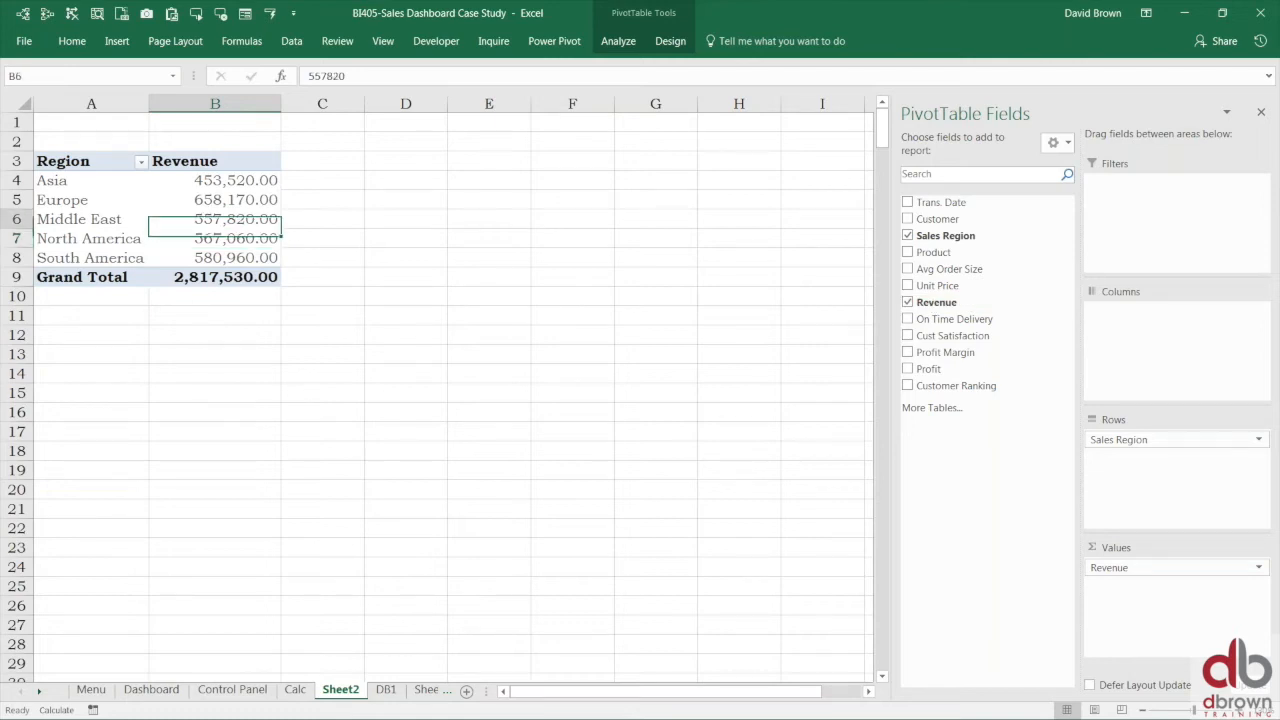
{"action": "scroll", "coordinate": [290, 200], "scroll_direction": "up", "scroll_amount": 2, "text": "ctrl"}
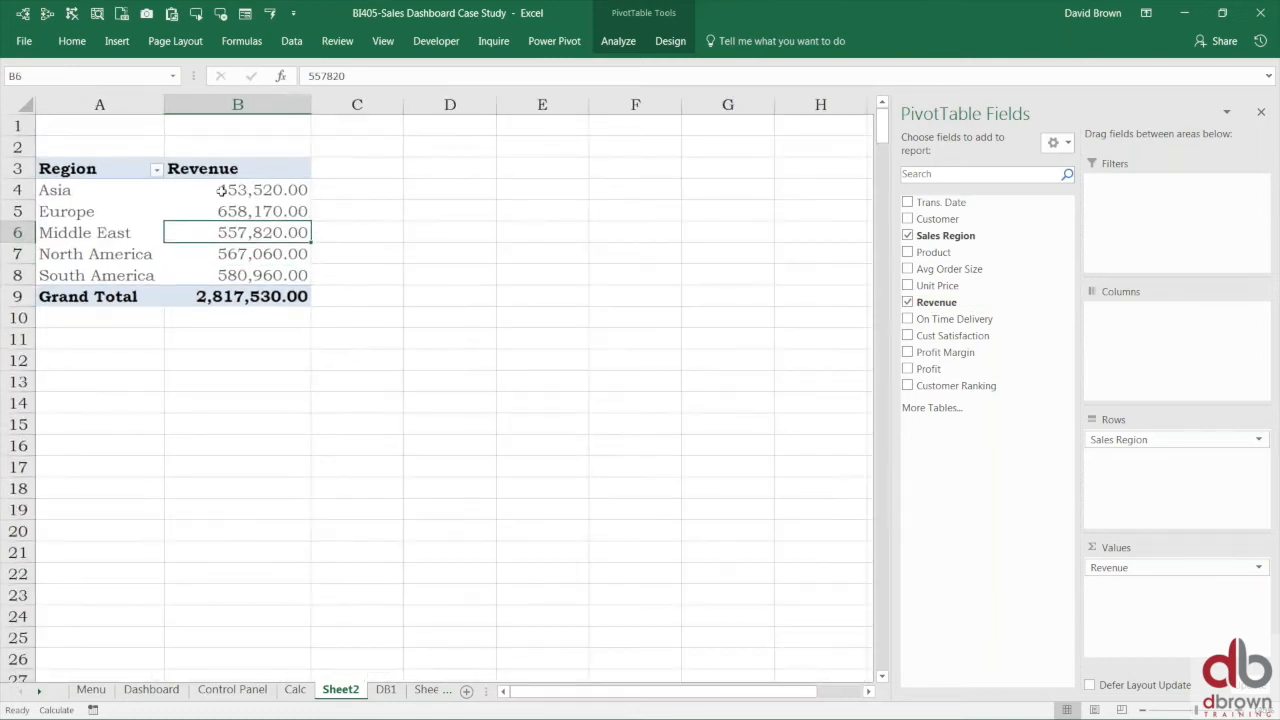
- Add the Revenue field to the PivotTable values a second time and select the new column's header
{"action": "left_click", "coordinate": [270, 192]}
{"action": "left_click", "coordinate": [262, 232]}
{"action": "left_click", "coordinate": [252, 270]}
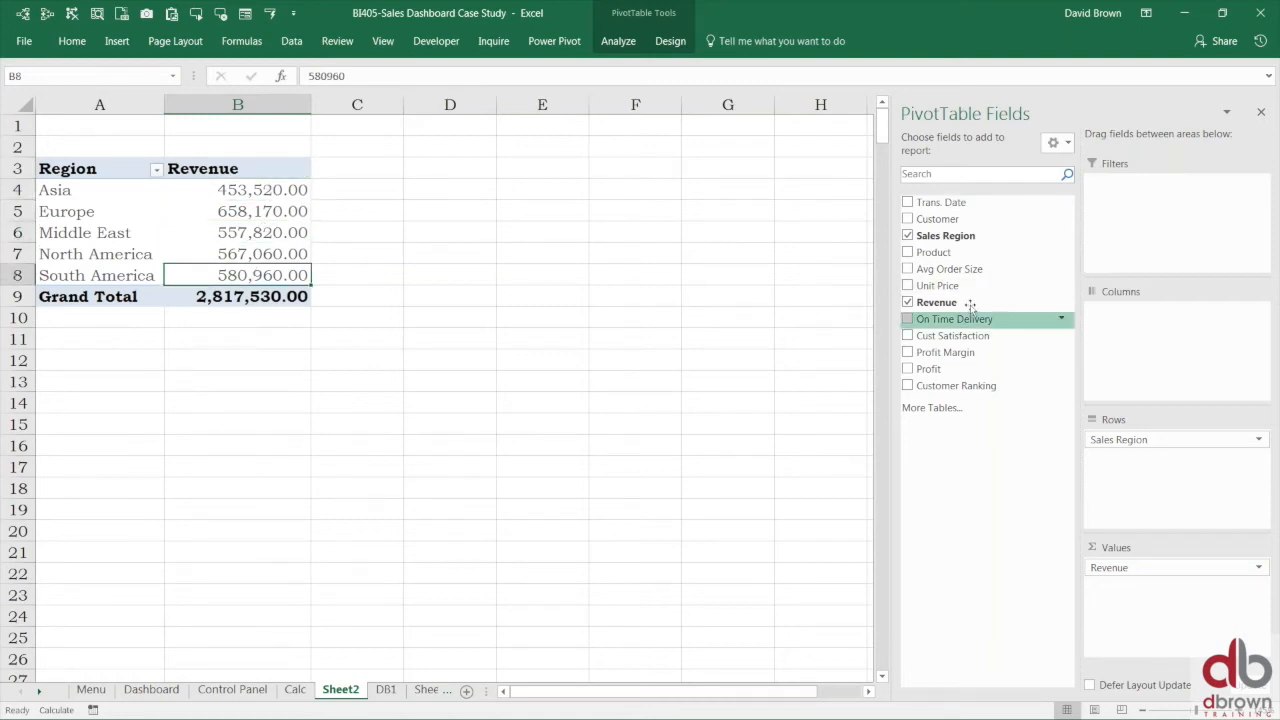
{"action": "left_click_drag", "start_coordinate": [968, 306], "coordinate": [1125, 608]}
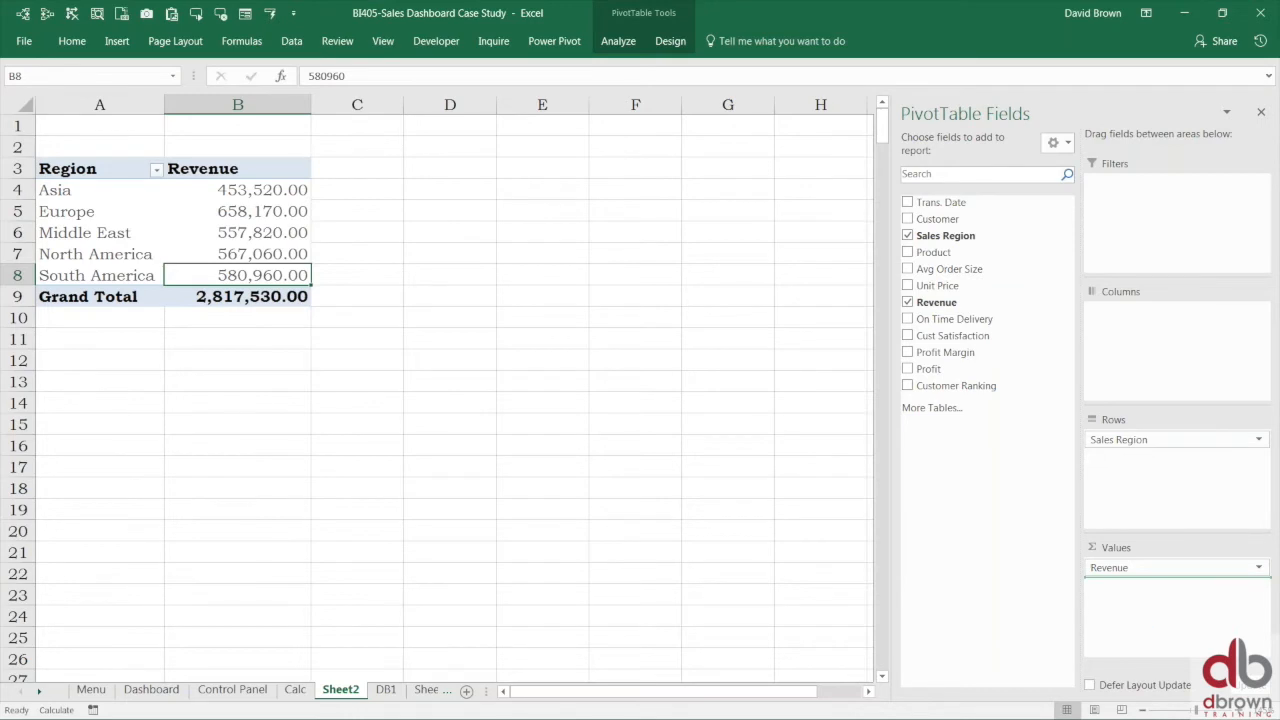
{"action": "left_click_drag", "start_coordinate": [1134, 583], "coordinate": [1136, 588]}
{"action": "left_click", "coordinate": [353, 168]}
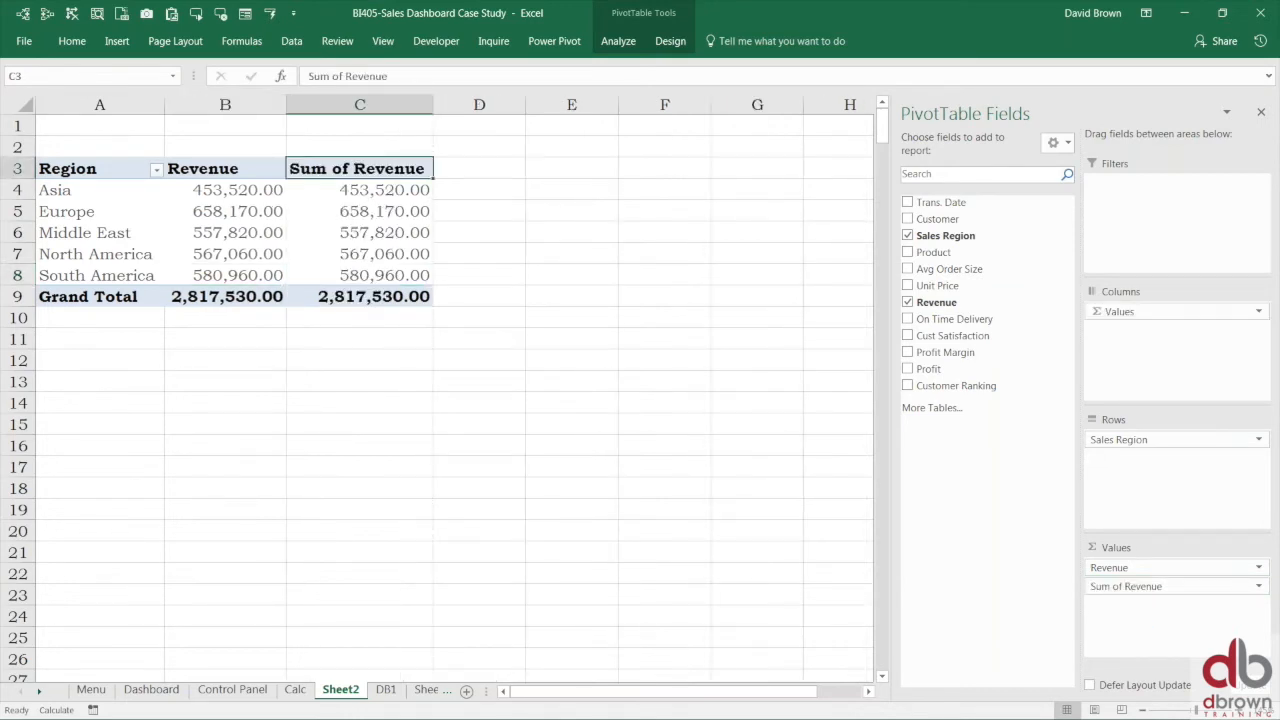
- Rename the second Revenue column's header in the PivotTable as %age of Total
{"action": "type", "text": "%age "}
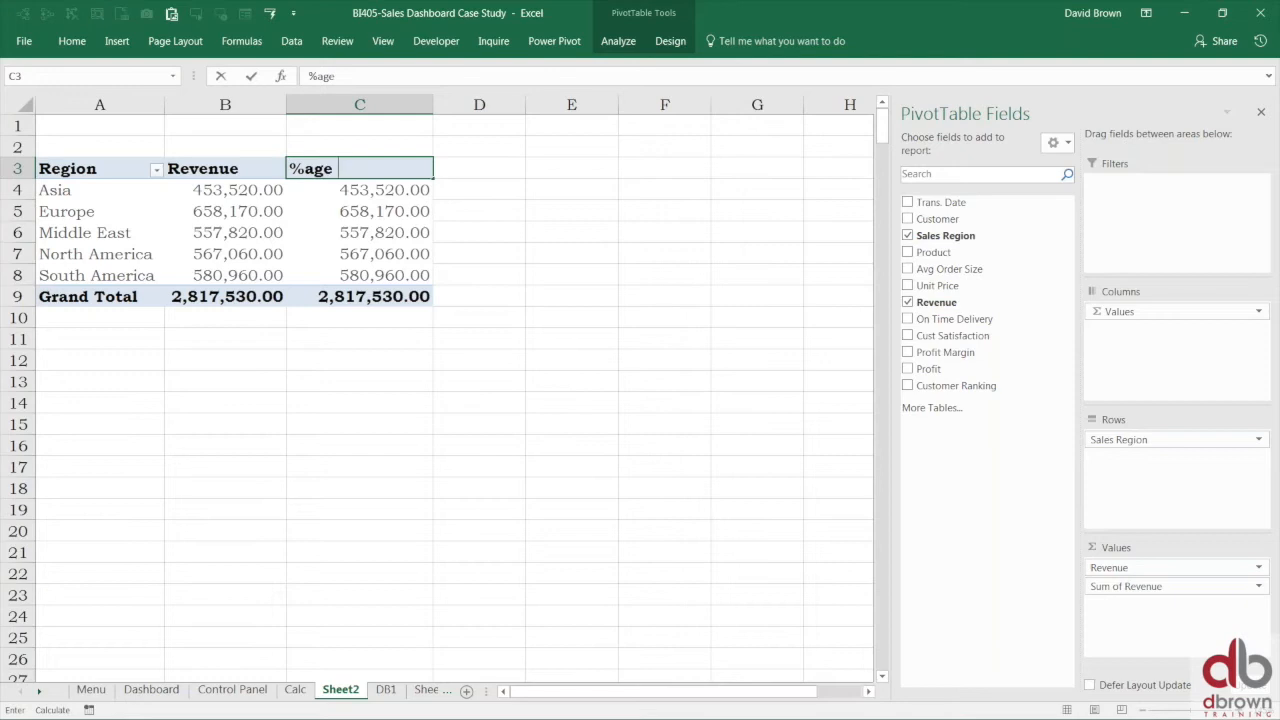
{"action": "type", "text": "of Total"}
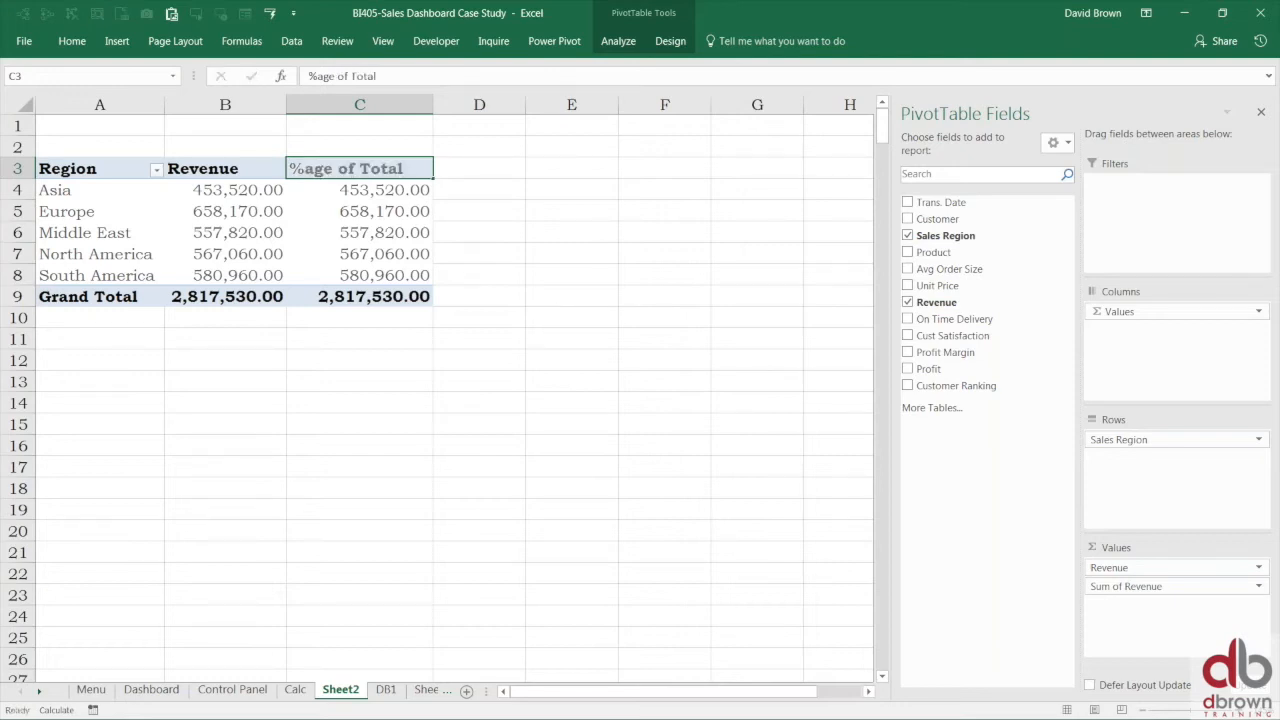
{"action": "key", "text": "Return"}
- Show the %age of Total column's values as % of Grand Total
{"action": "left_click", "coordinate": [366, 211]}
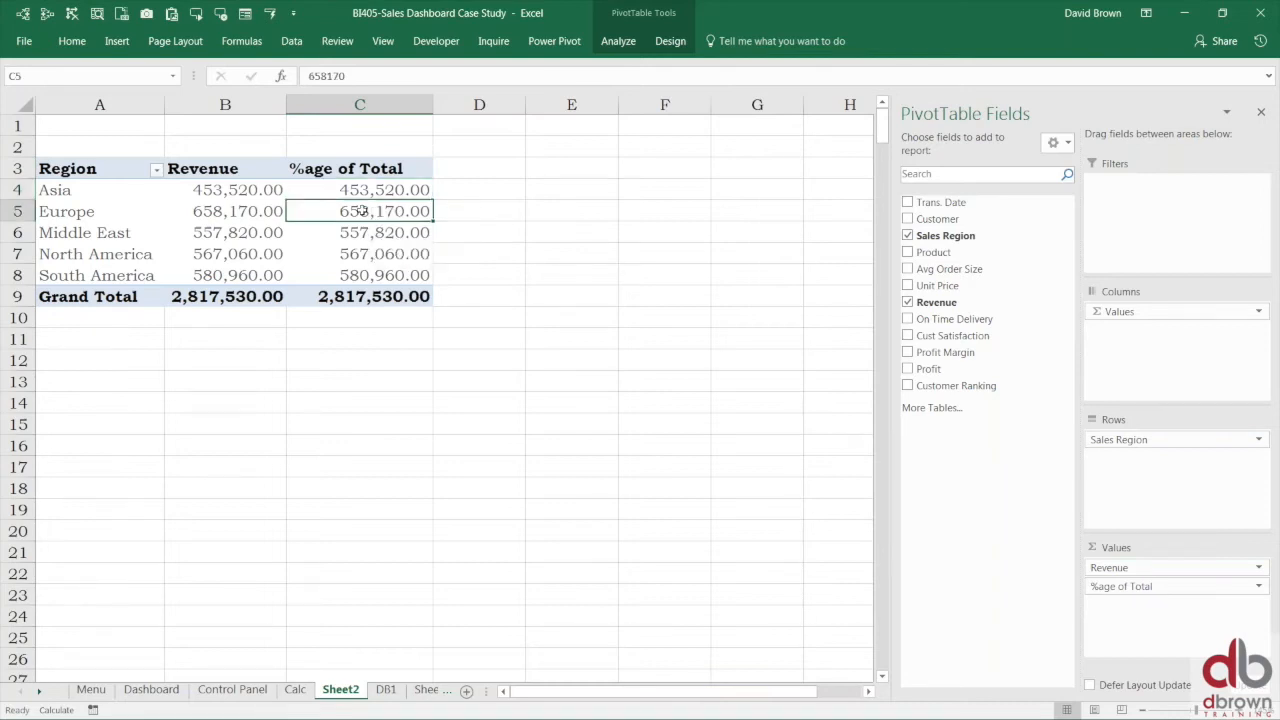
{"action": "right_click", "coordinate": [366, 211]}
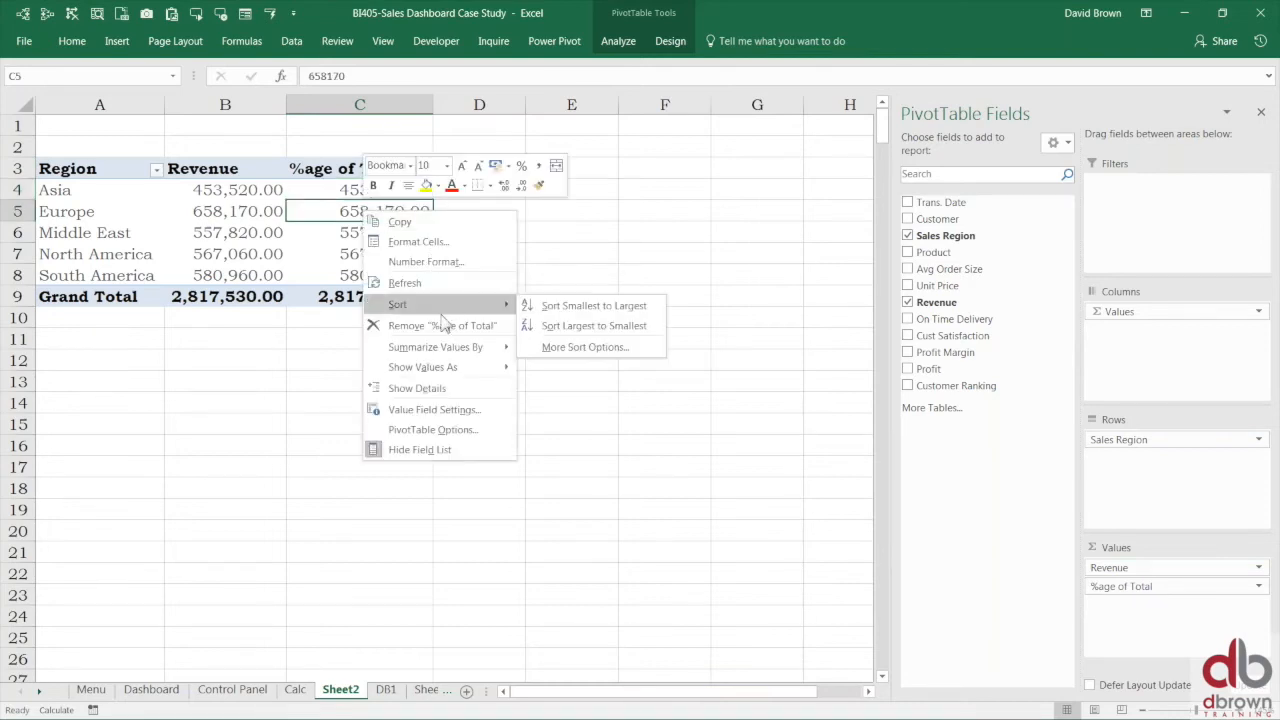
{"action": "mouse_move", "coordinate": [453, 372]}
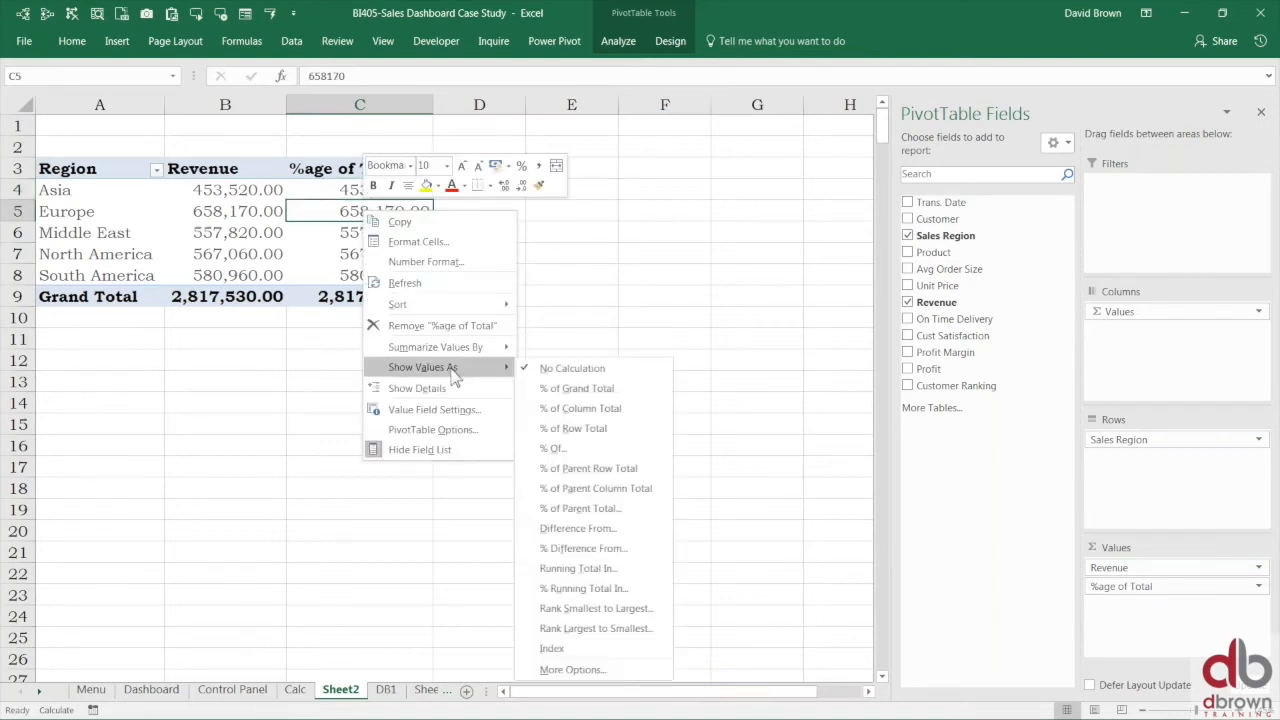
{"action": "left_click", "coordinate": [573, 392]}
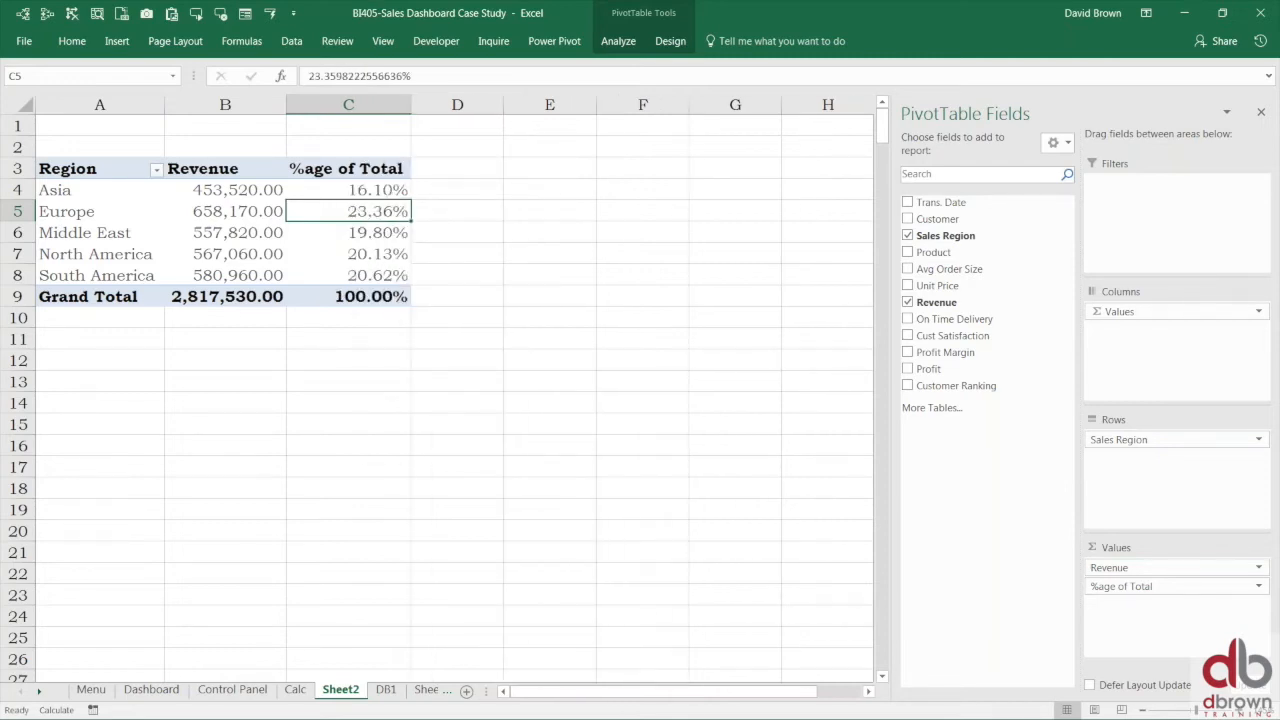
{"action": "left_click", "coordinate": [341, 253]}
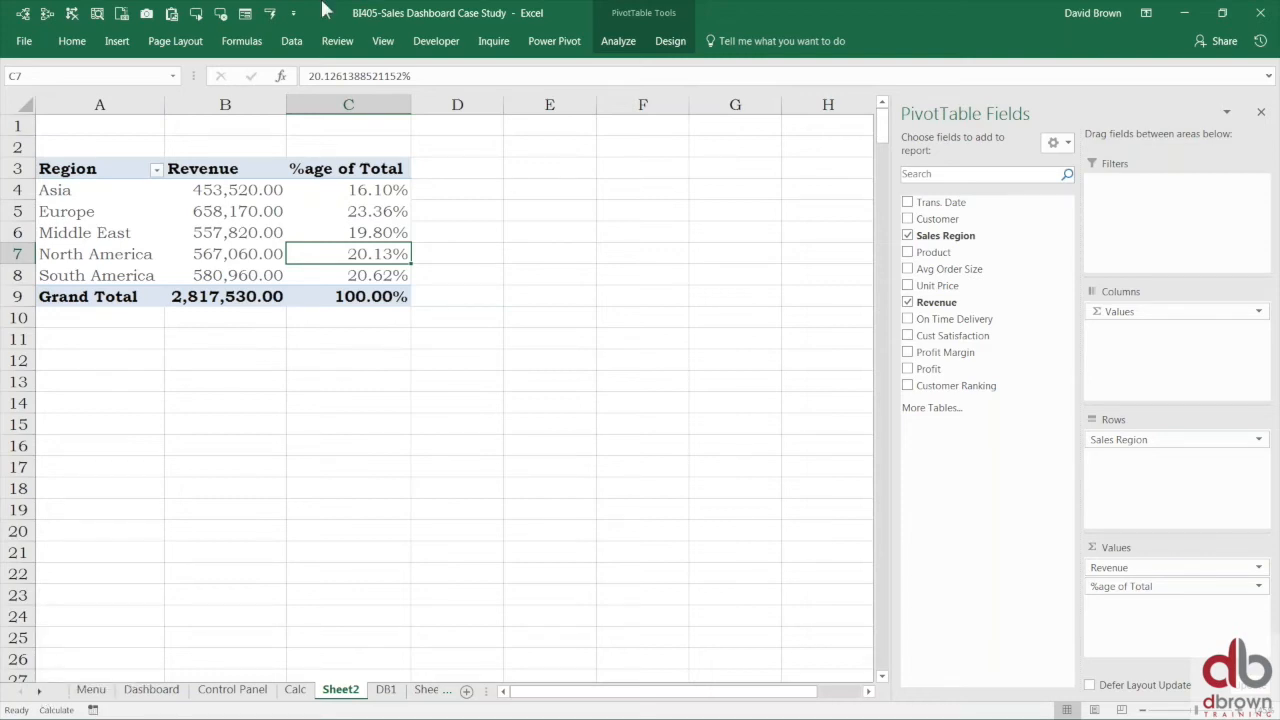
- Save a copy of the workbook under the same file name in another location, as an Excel Macro-Enabled Workbook
{"action": "left_click", "coordinate": [24, 43]}
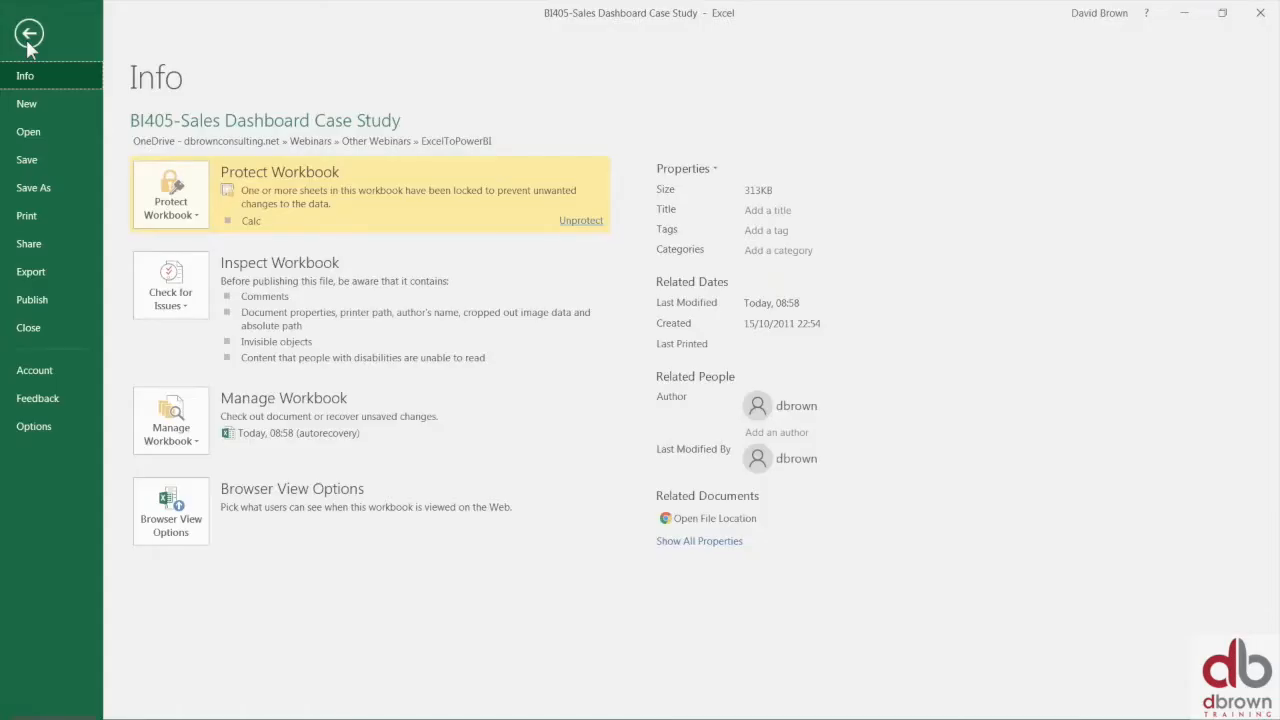
{"action": "left_click", "coordinate": [30, 194]}
{"action": "left_click", "coordinate": [190, 413]}
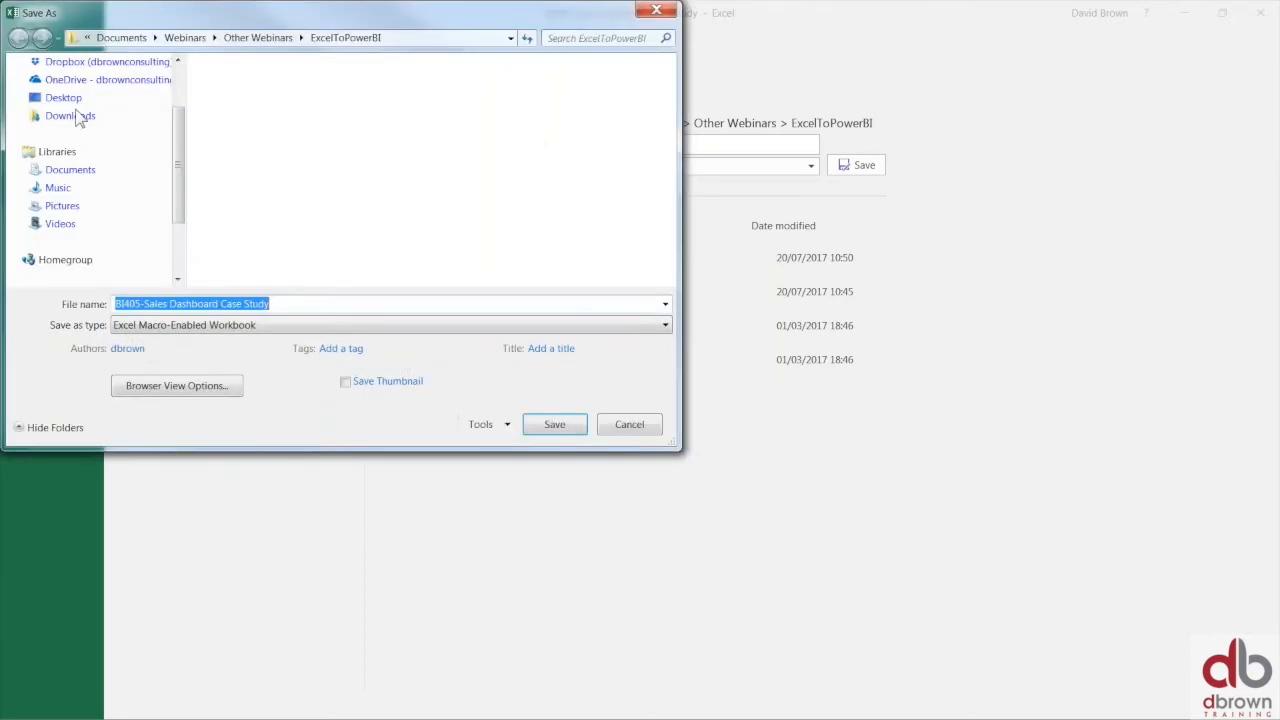
{"action": "left_click_drag", "start_coordinate": [179, 188], "coordinate": [180, 104]}
{"action": "left_click", "coordinate": [64, 202]}
{"action": "left_click", "coordinate": [553, 428]}
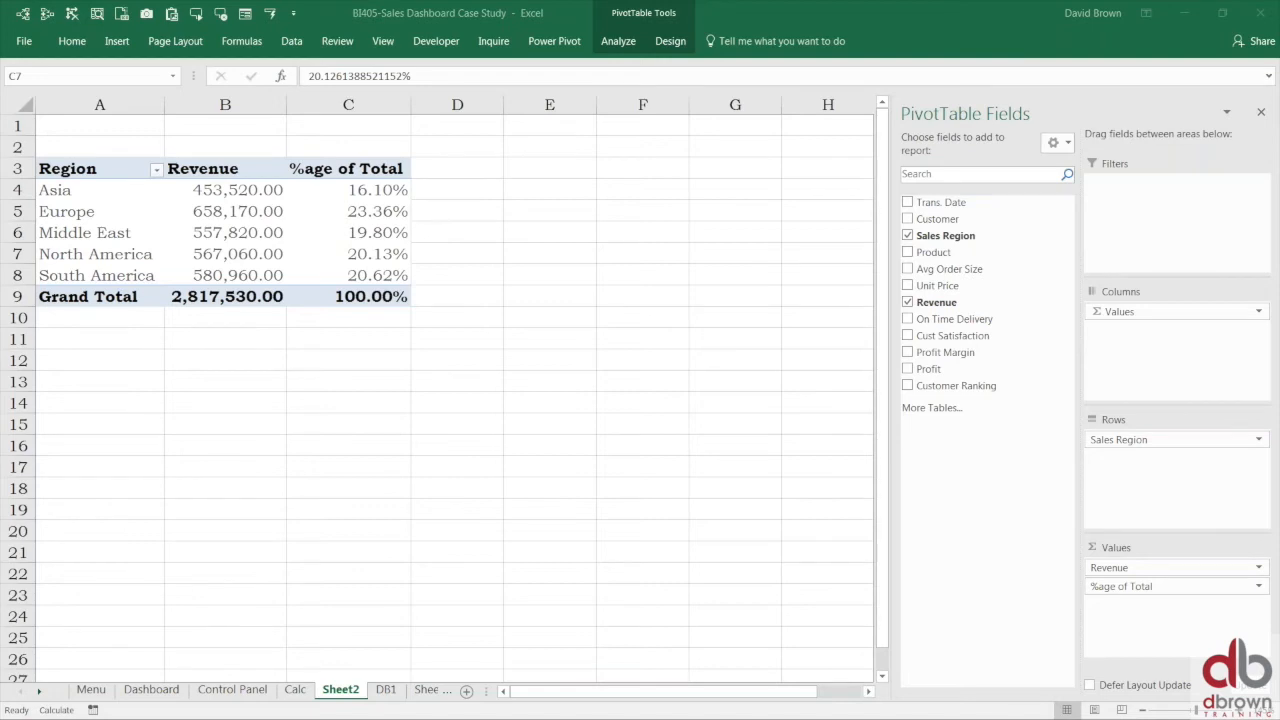
- Switch to Power BI Desktop and review the data source types it offers for import
{"action": "left_click_drag", "start_coordinate": [0, 10], "coordinate": [455, 6]}
{"action": "left_click_drag", "start_coordinate": [0, 8], "coordinate": [566, 8]}
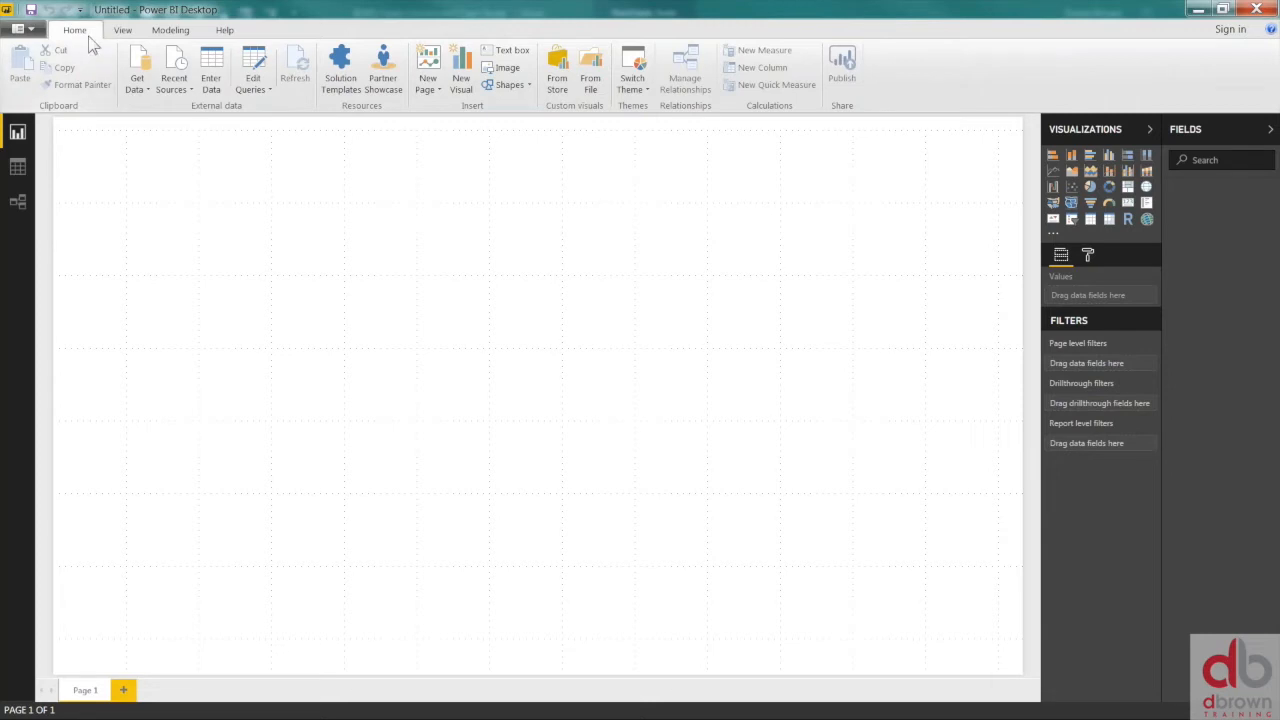
{"action": "left_click", "coordinate": [148, 92]}
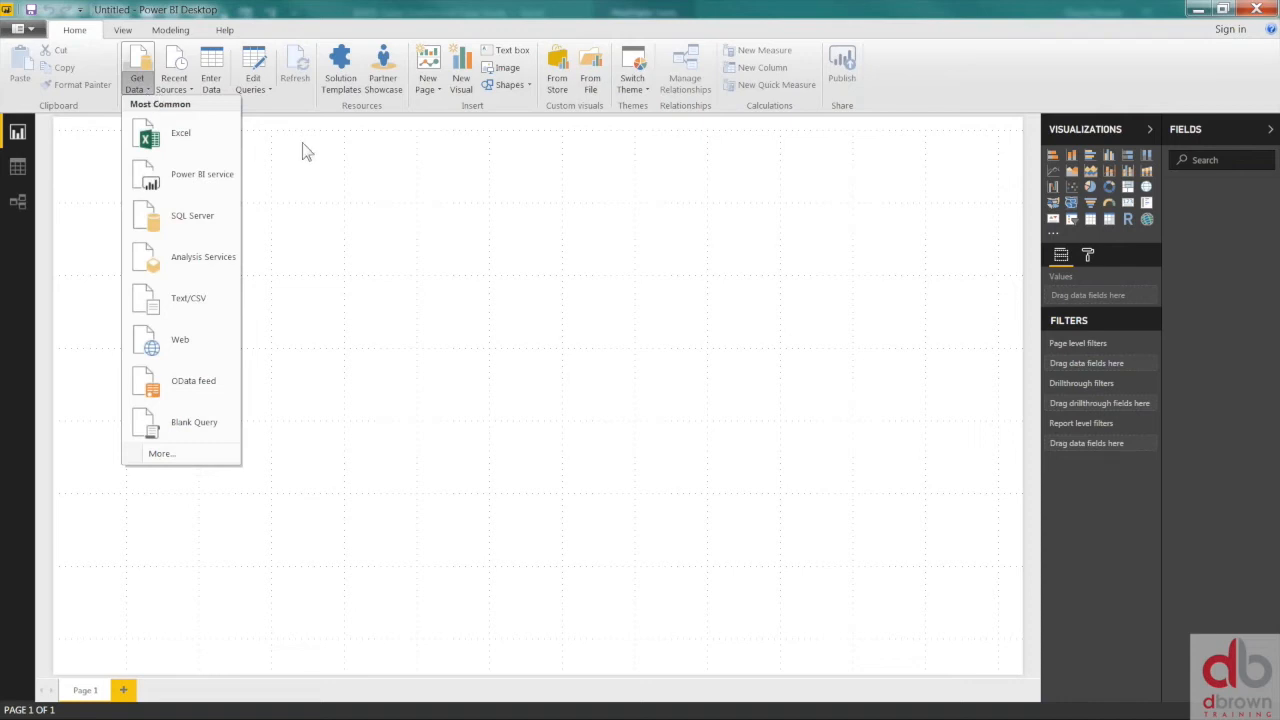
{"action": "left_click", "coordinate": [371, 180]}
- Switch back to Excel and examine the source categories available for a new query
{"action": "key", "text": "alt+Tab"}
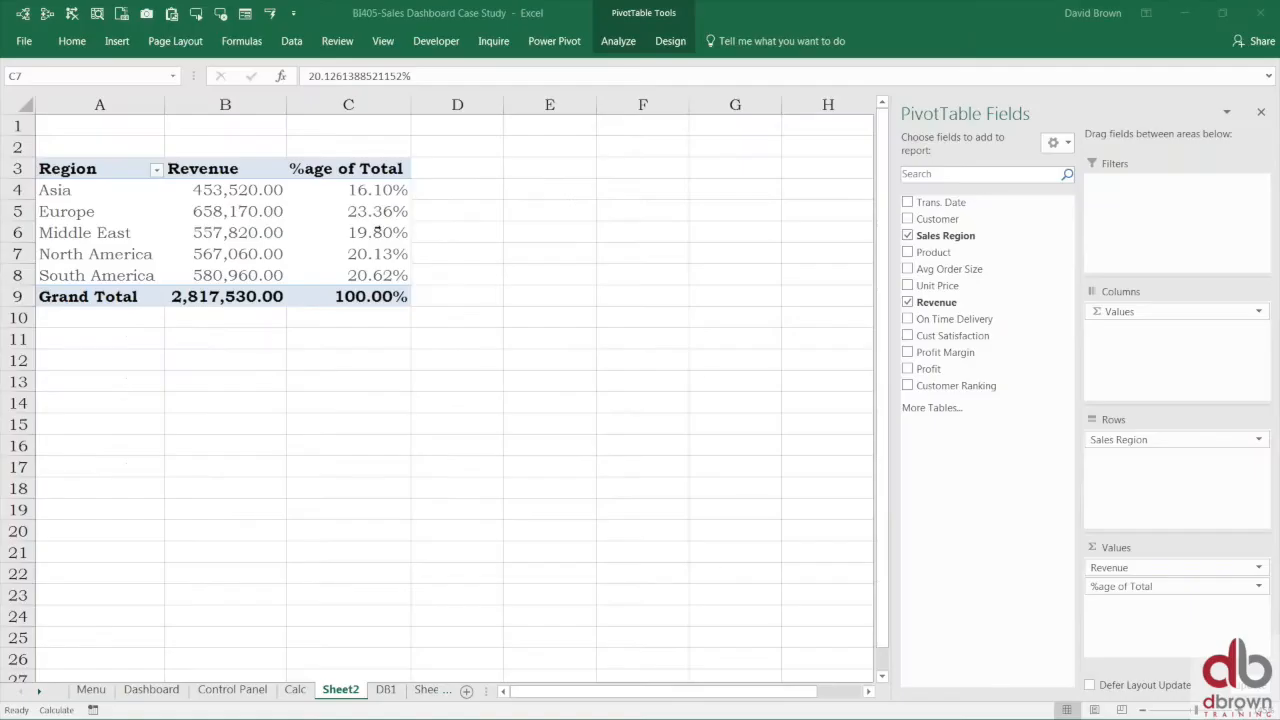
{"action": "left_click", "coordinate": [569, 199]}
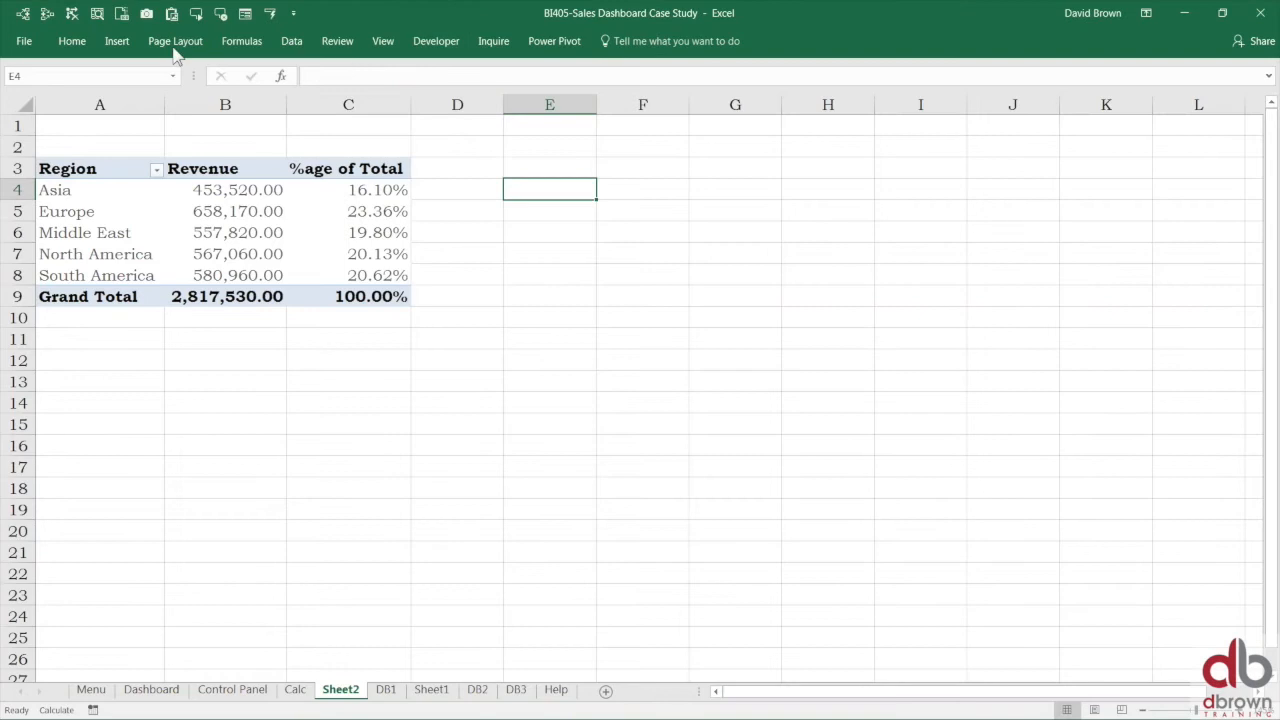
{"action": "left_click", "coordinate": [293, 43]}
{"action": "double_click", "coordinate": [293, 43]}
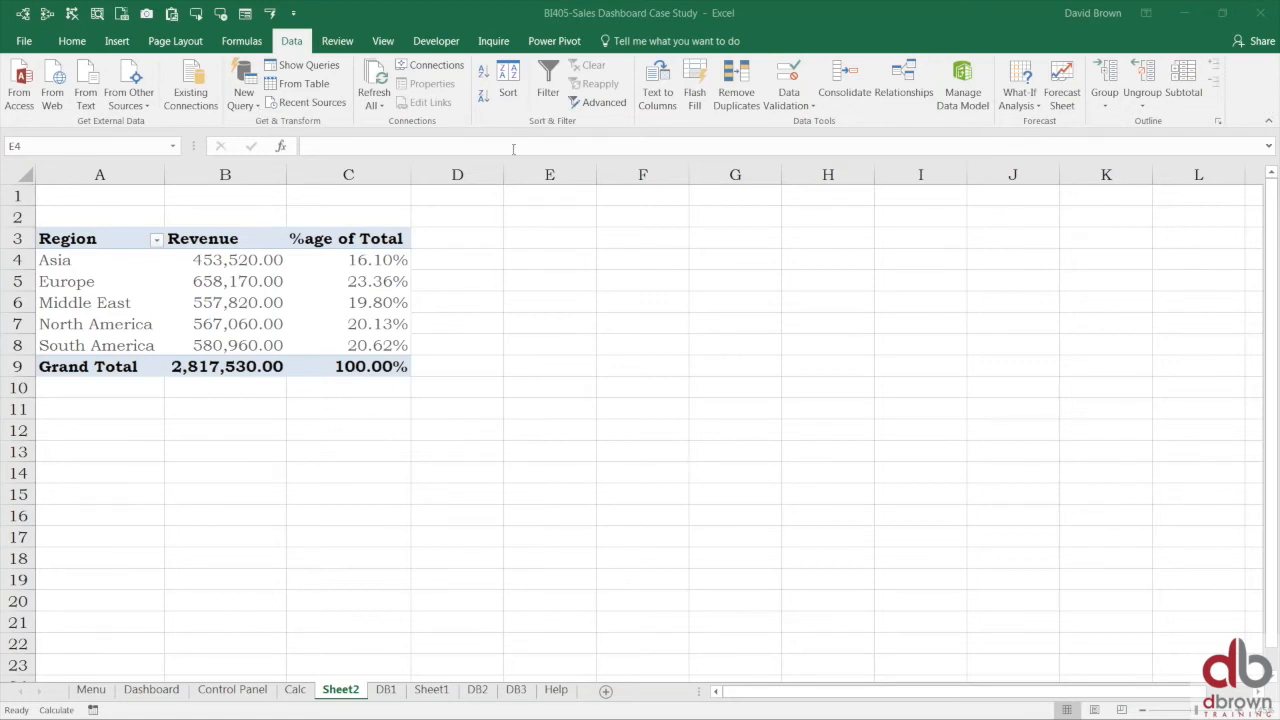
{"action": "left_click", "coordinate": [254, 110]}
{"action": "left_click", "coordinate": [254, 110]}
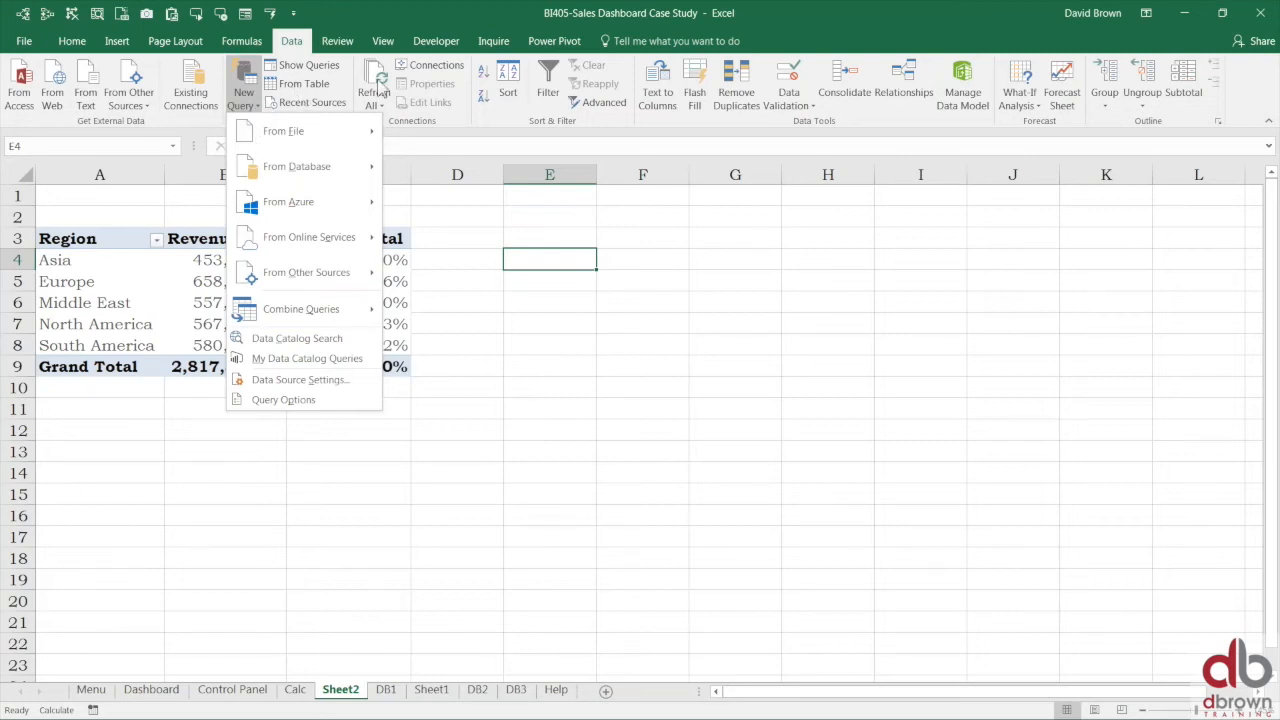
{"action": "left_click", "coordinate": [566, 44]}
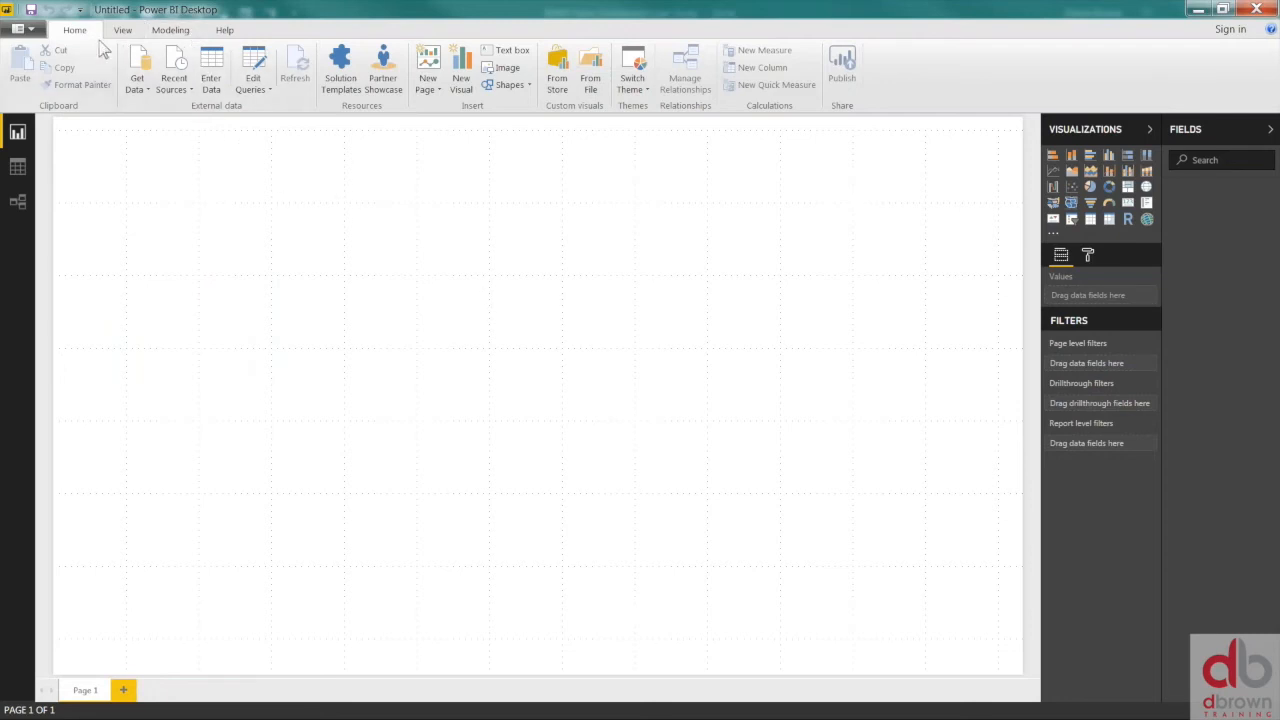
- In Power BI Desktop, load the MainData table from BI405-Sales Dashboard Case Study.xlsm and check its records in the data view
{"action": "left_click", "coordinate": [146, 87]}
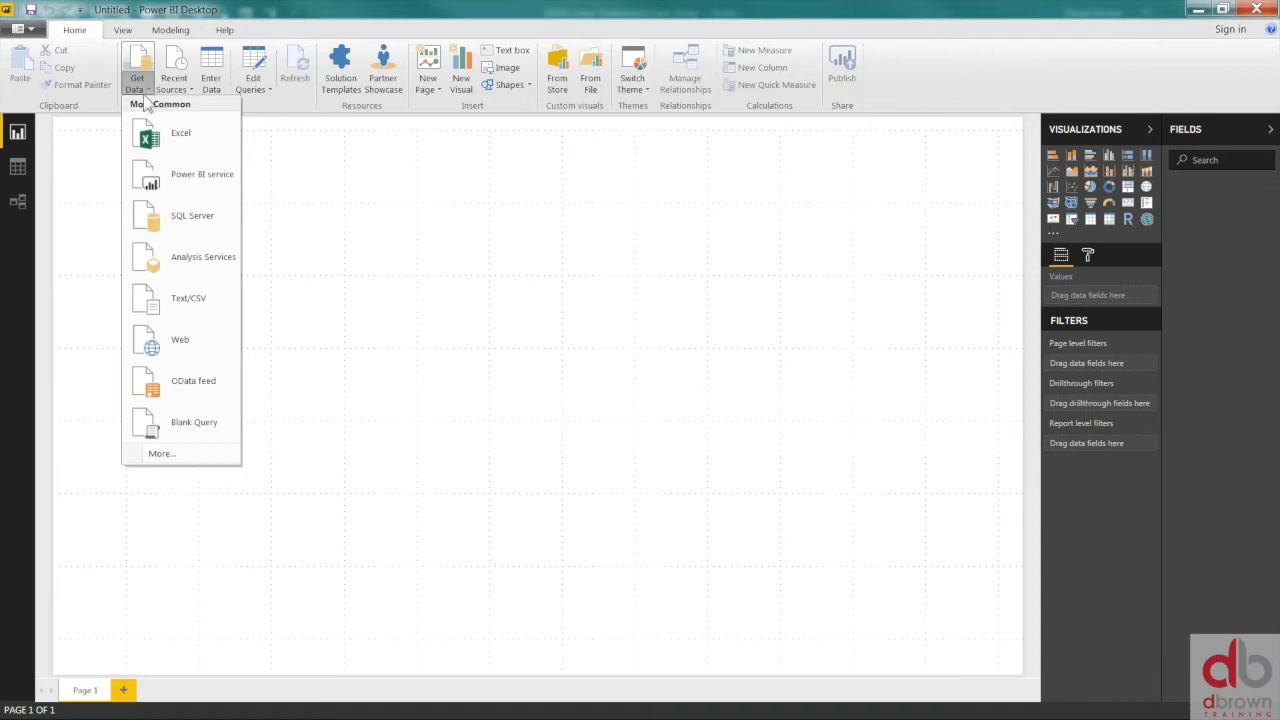
{"action": "left_click", "coordinate": [172, 138]}
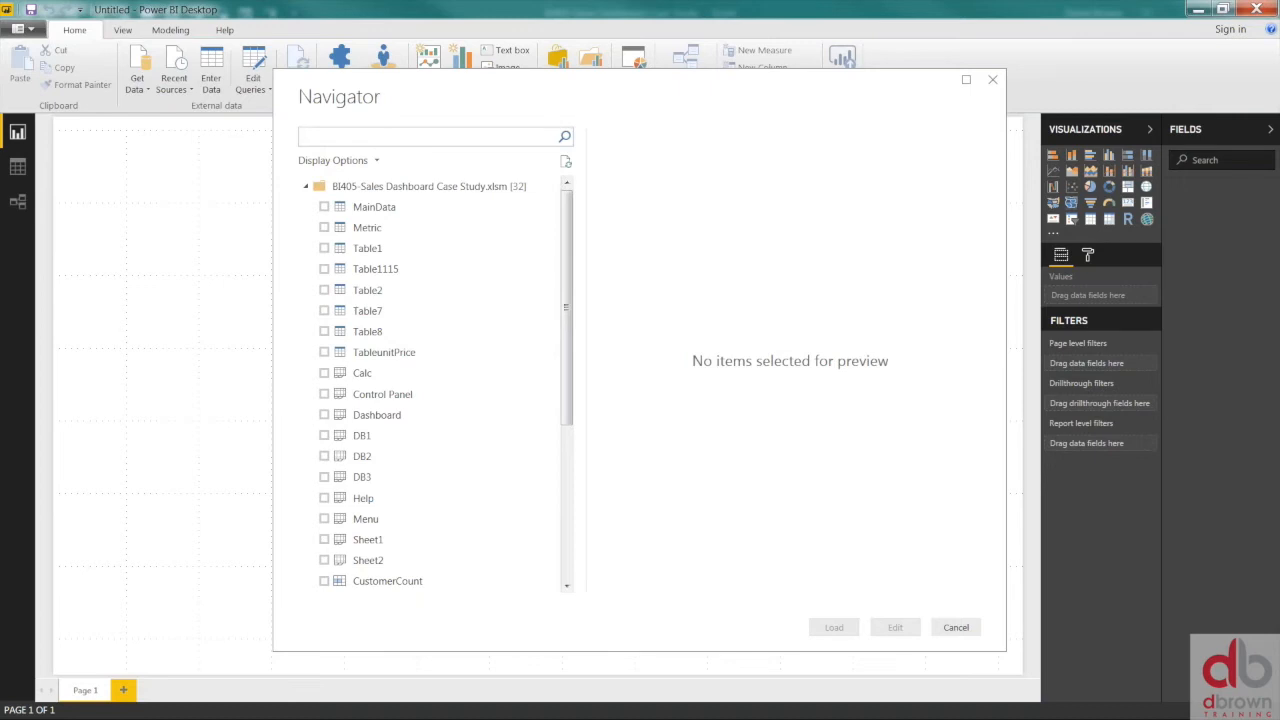
{"action": "left_click", "coordinate": [324, 207]}
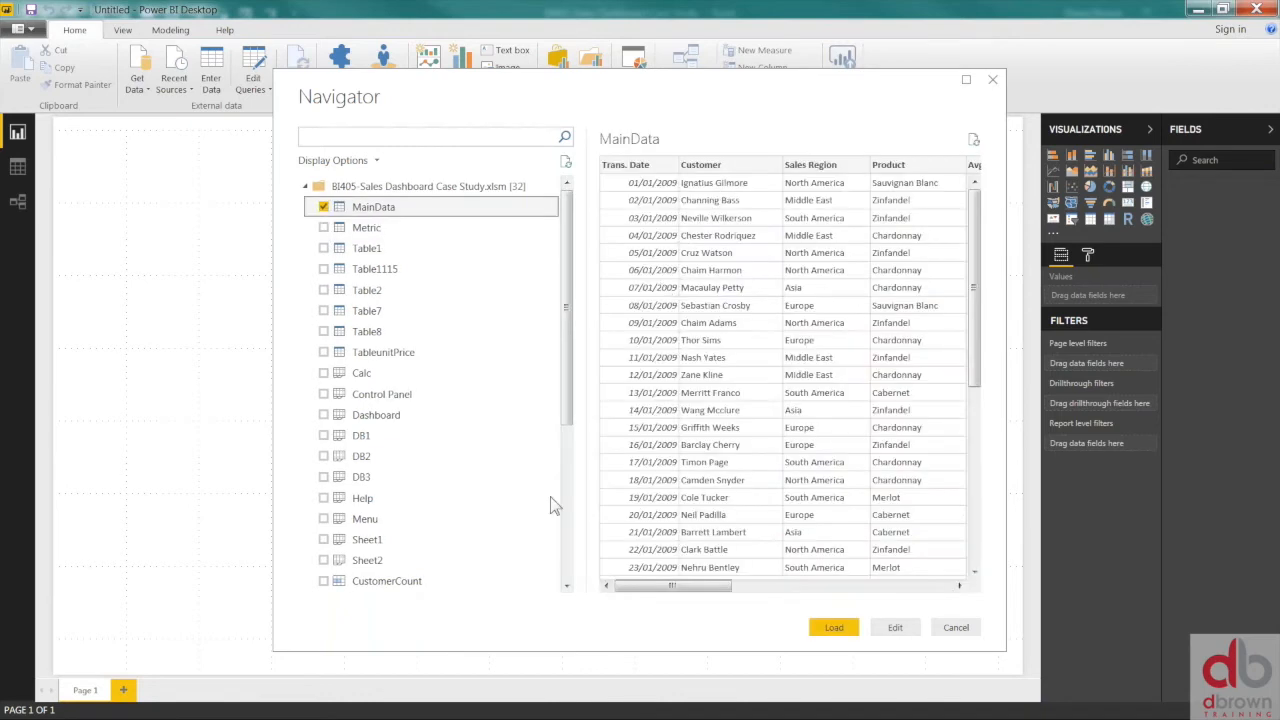
{"action": "left_click", "coordinate": [720, 589]}
{"action": "left_click_drag", "start_coordinate": [720, 589], "coordinate": [634, 603]}
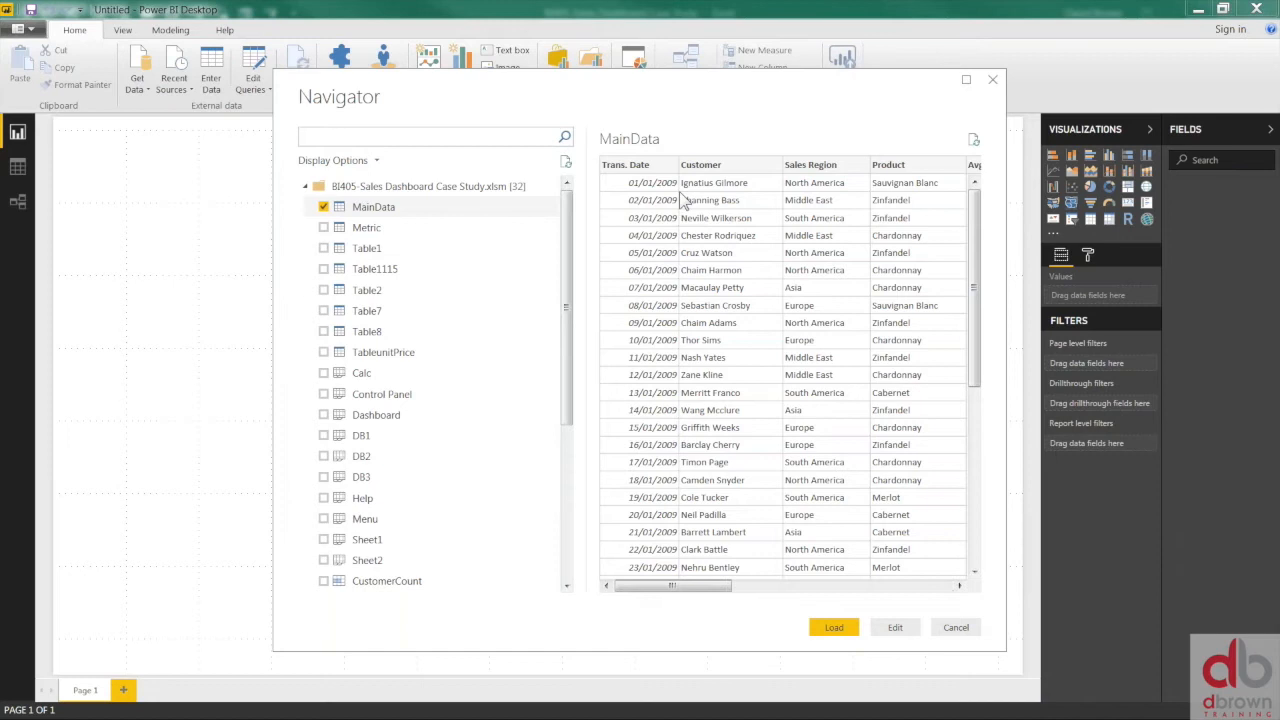
{"action": "left_click", "coordinate": [836, 629]}
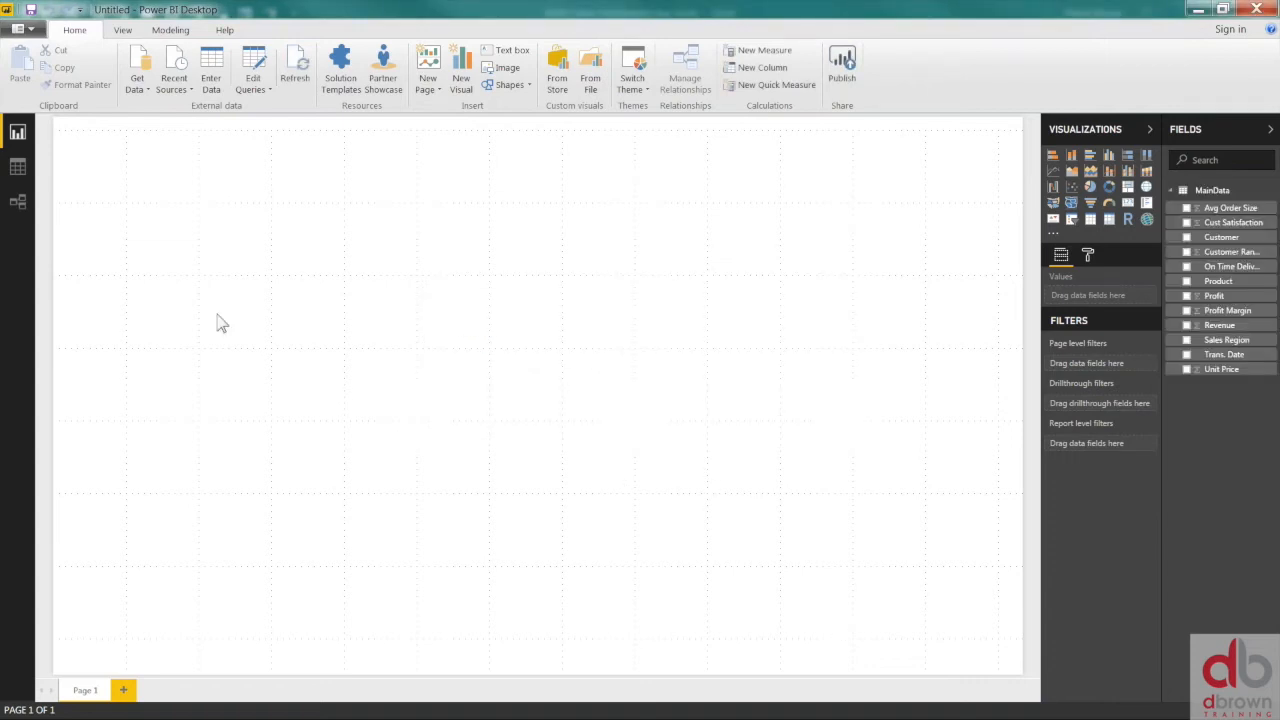
{"action": "left_click", "coordinate": [17, 170]}
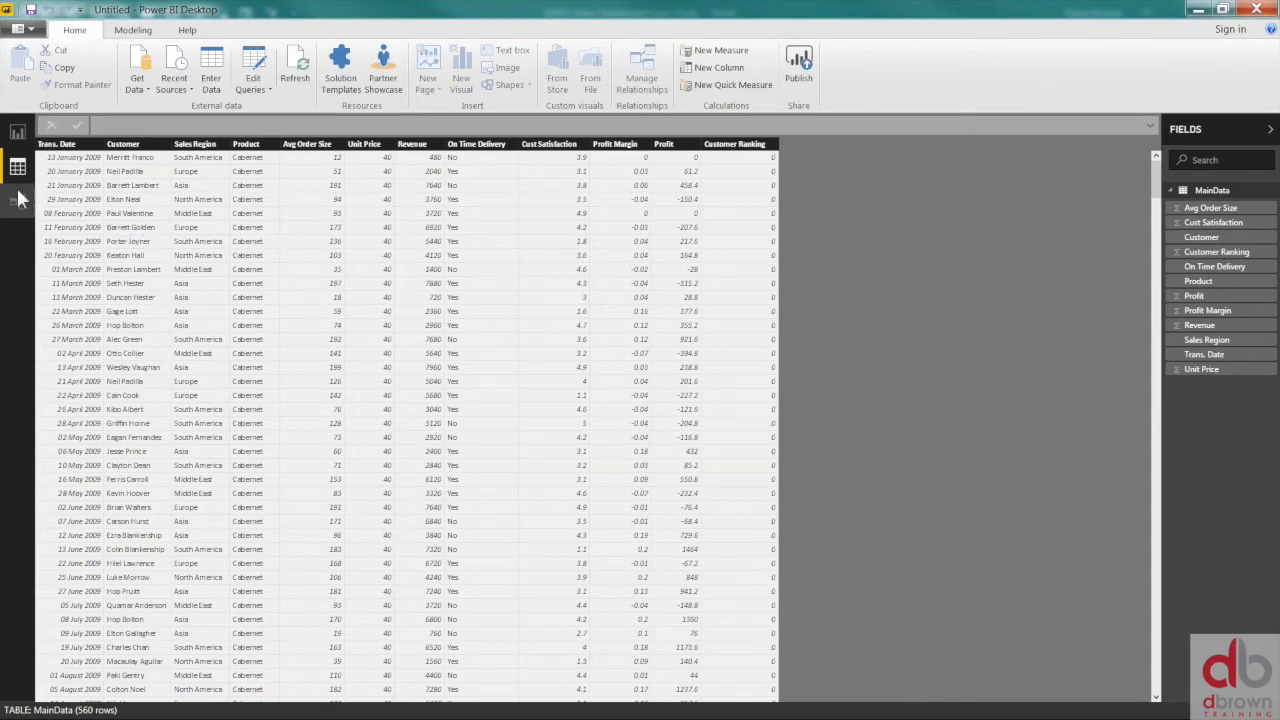
{"action": "left_click", "coordinate": [17, 132]}
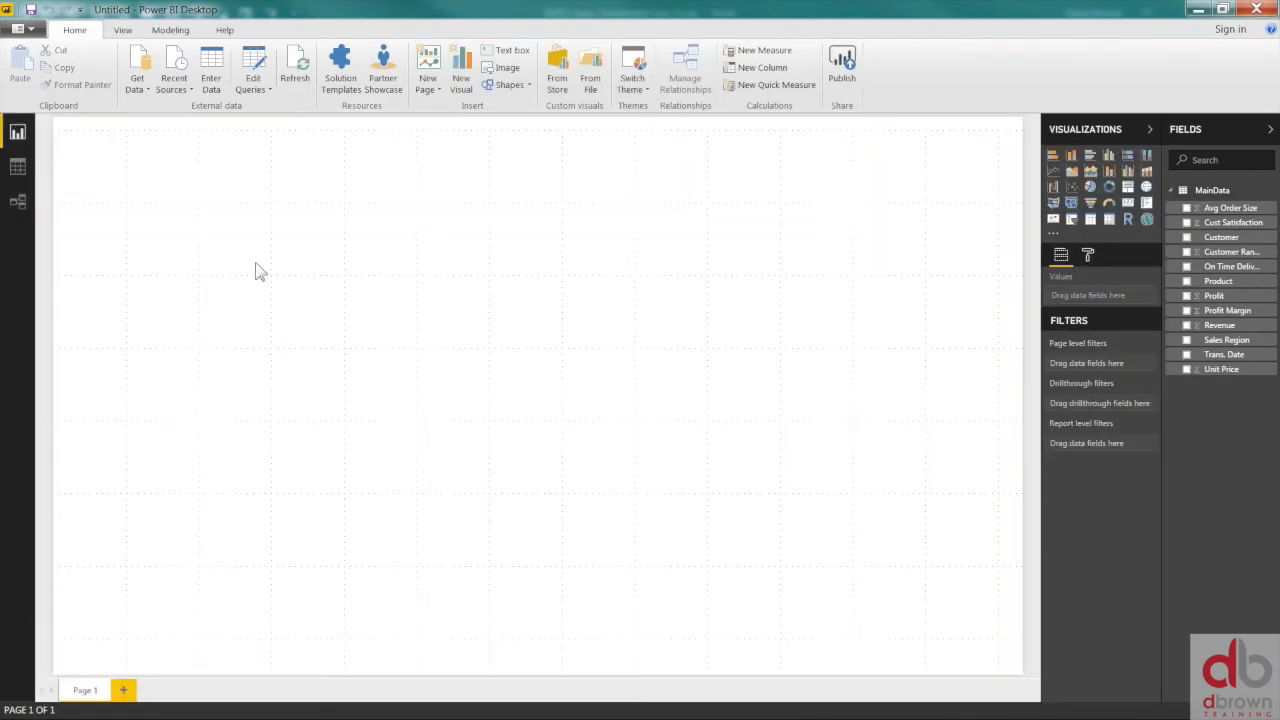
- Add a matrix visual to the blank report page and enlarge it to nearly half the page's width
{"action": "left_click", "coordinate": [1110, 221]}
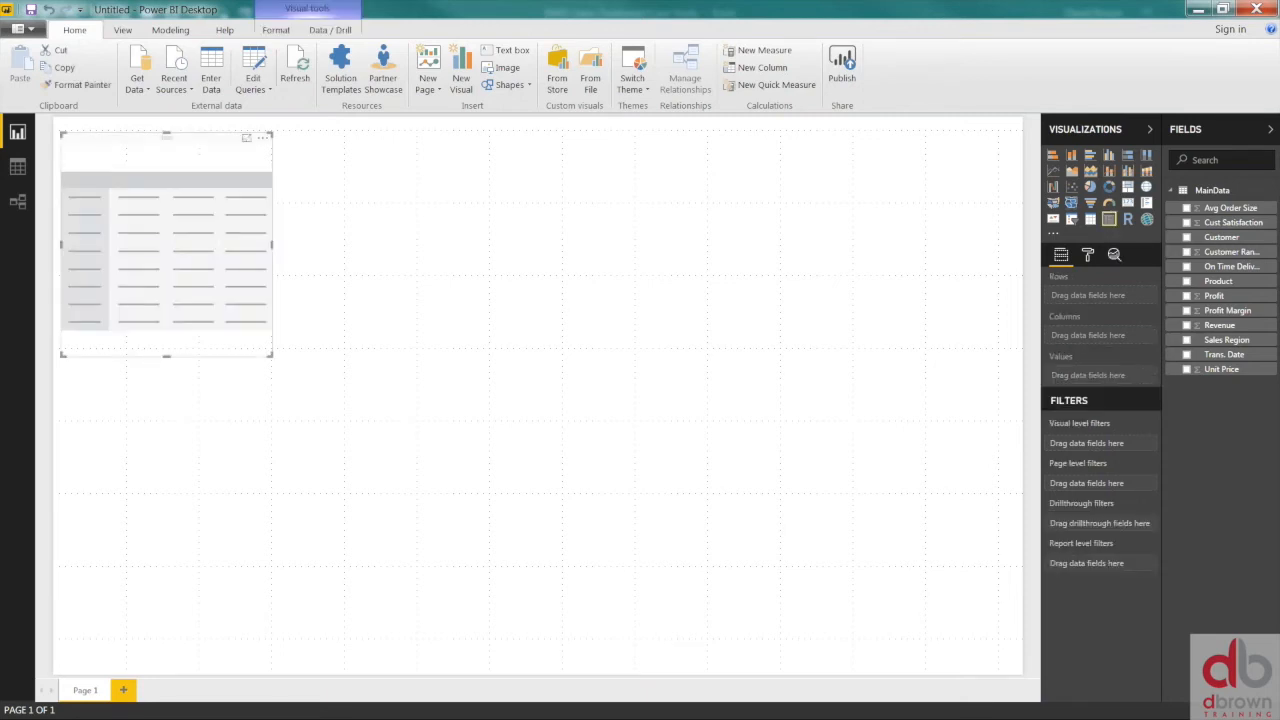
{"action": "left_click_drag", "start_coordinate": [274, 360], "coordinate": [505, 532]}
{"action": "left_click", "coordinate": [505, 532]}
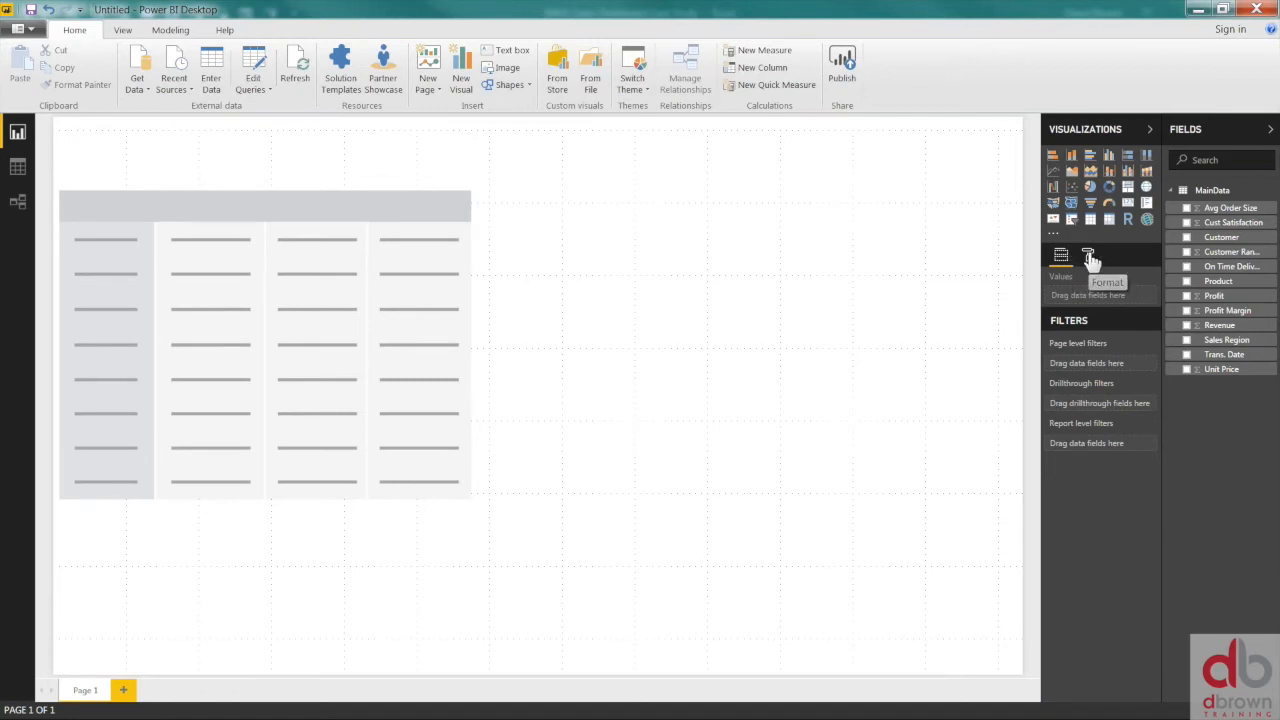
- Examine the report page's format settings, including Page Information and Page Size
{"action": "left_click", "coordinate": [1090, 258]}
{"action": "left_click", "coordinate": [1062, 258]}
{"action": "left_click", "coordinate": [1088, 258]}
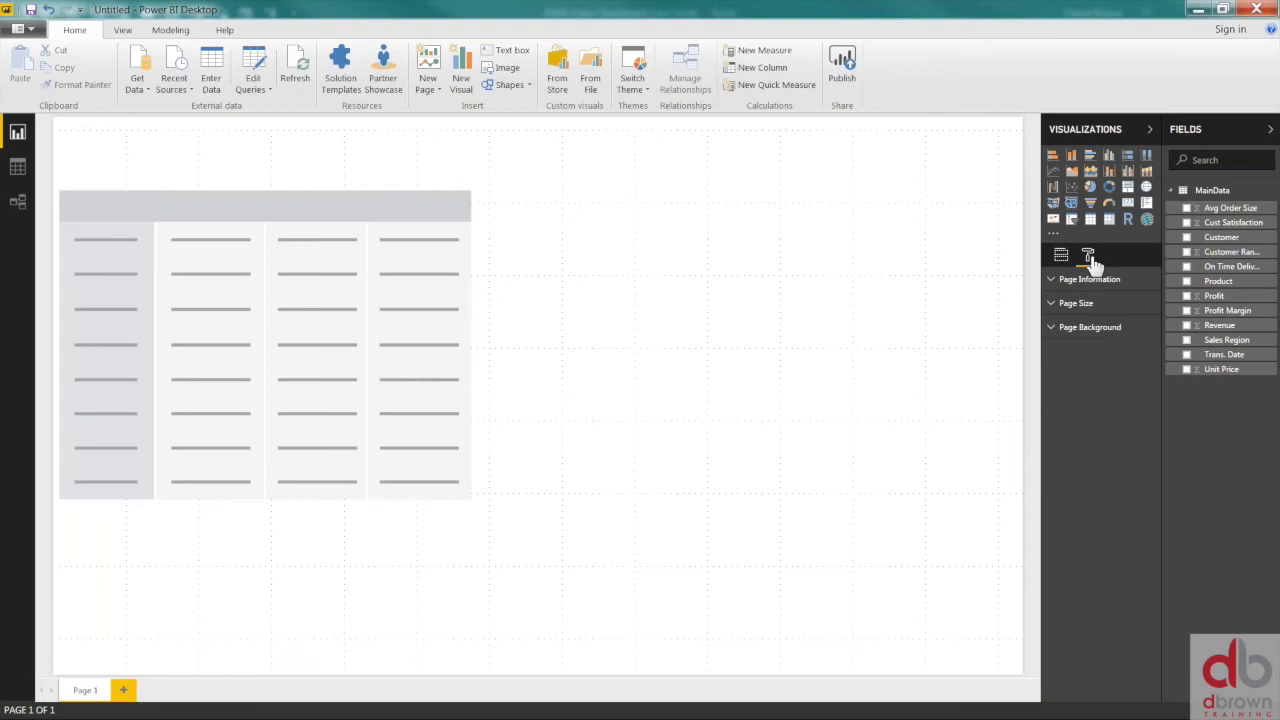
{"action": "left_click", "coordinate": [1055, 305]}
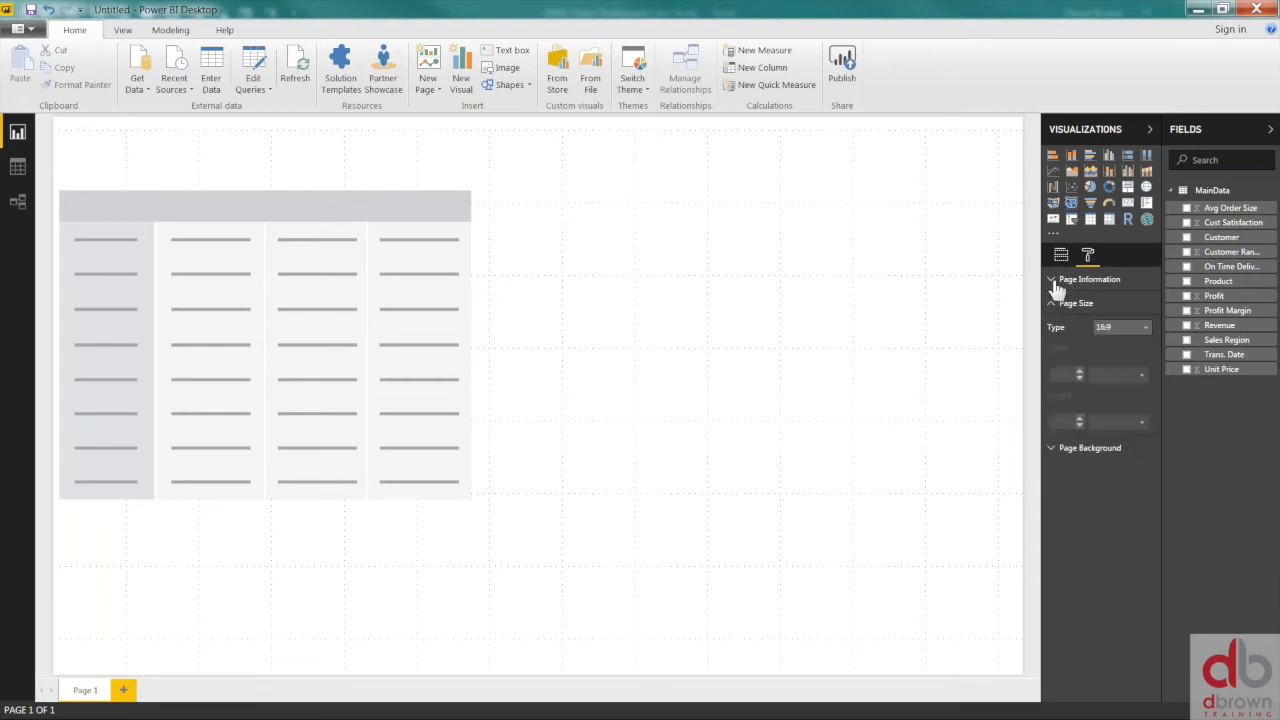
{"action": "left_click", "coordinate": [1053, 282]}
{"action": "left_click", "coordinate": [1053, 283]}
{"action": "left_click", "coordinate": [1055, 306]}
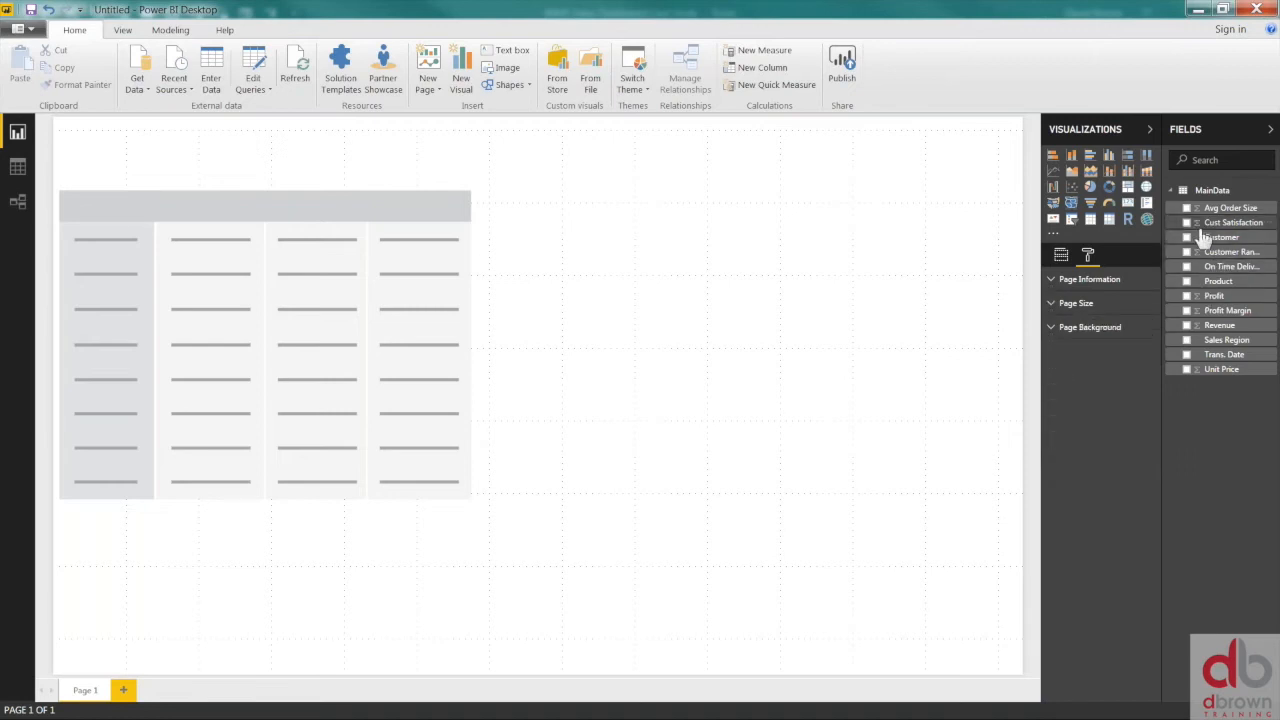
- Remove the stray Sales Region table and fill the matrix with Revenue as values and Sales Region as rows
{"action": "left_click", "coordinate": [1187, 341]}
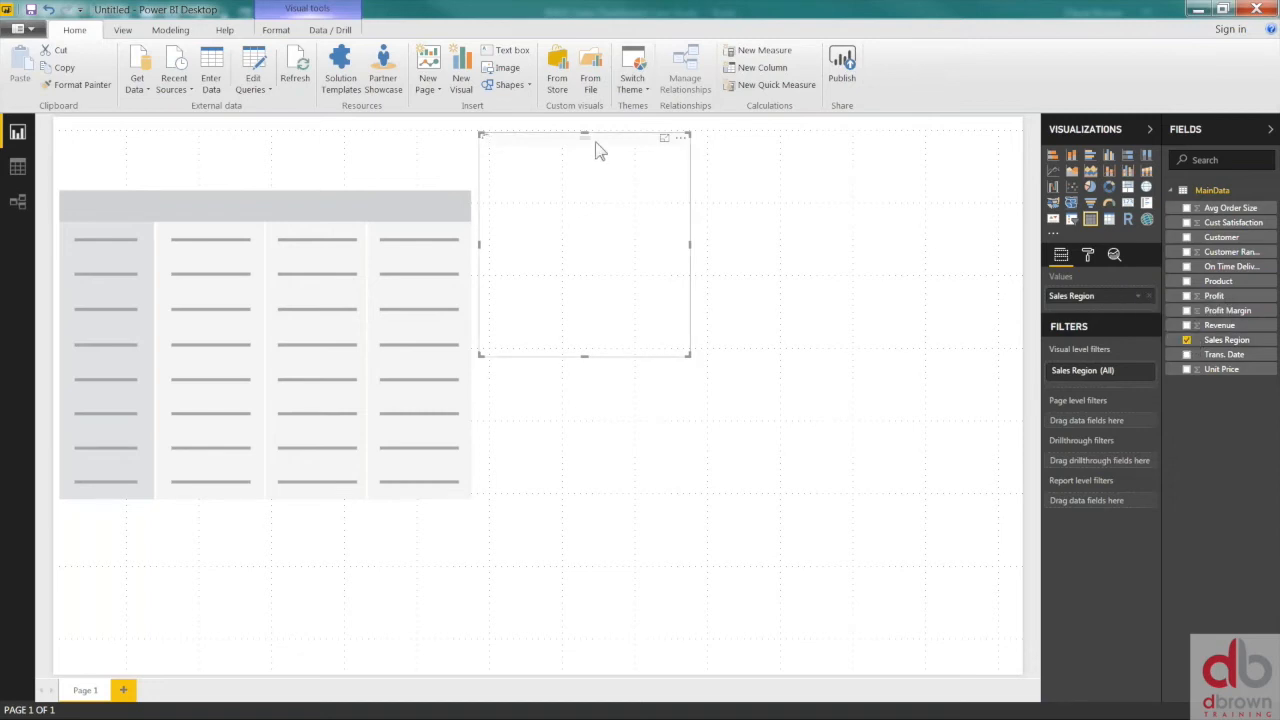
{"action": "key", "text": "Delete"}
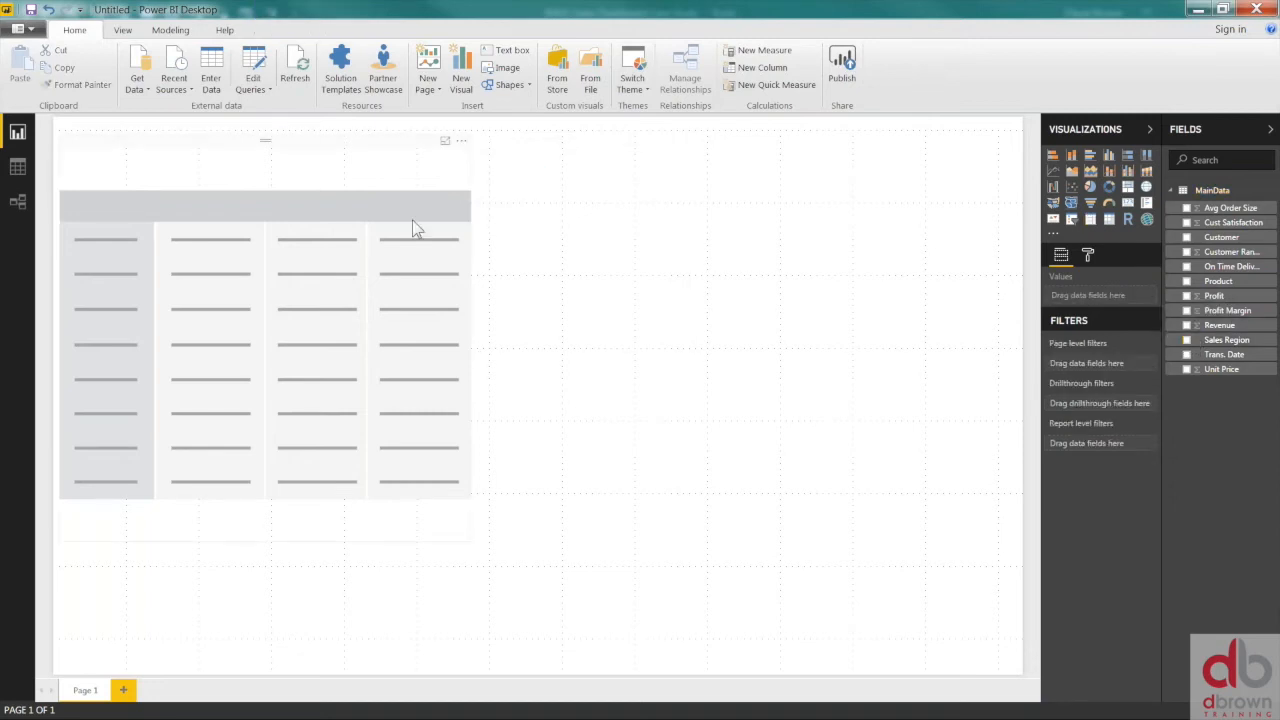
{"action": "left_click", "coordinate": [395, 150]}
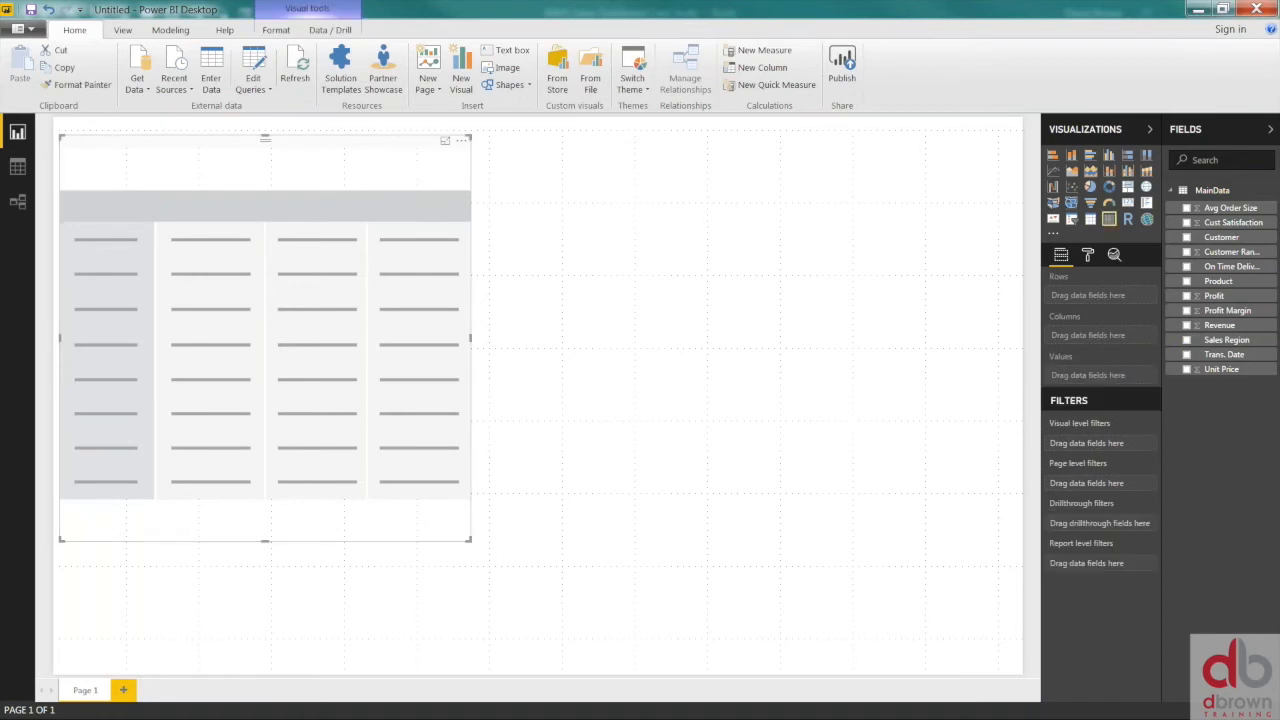
{"action": "left_click", "coordinate": [1187, 326]}
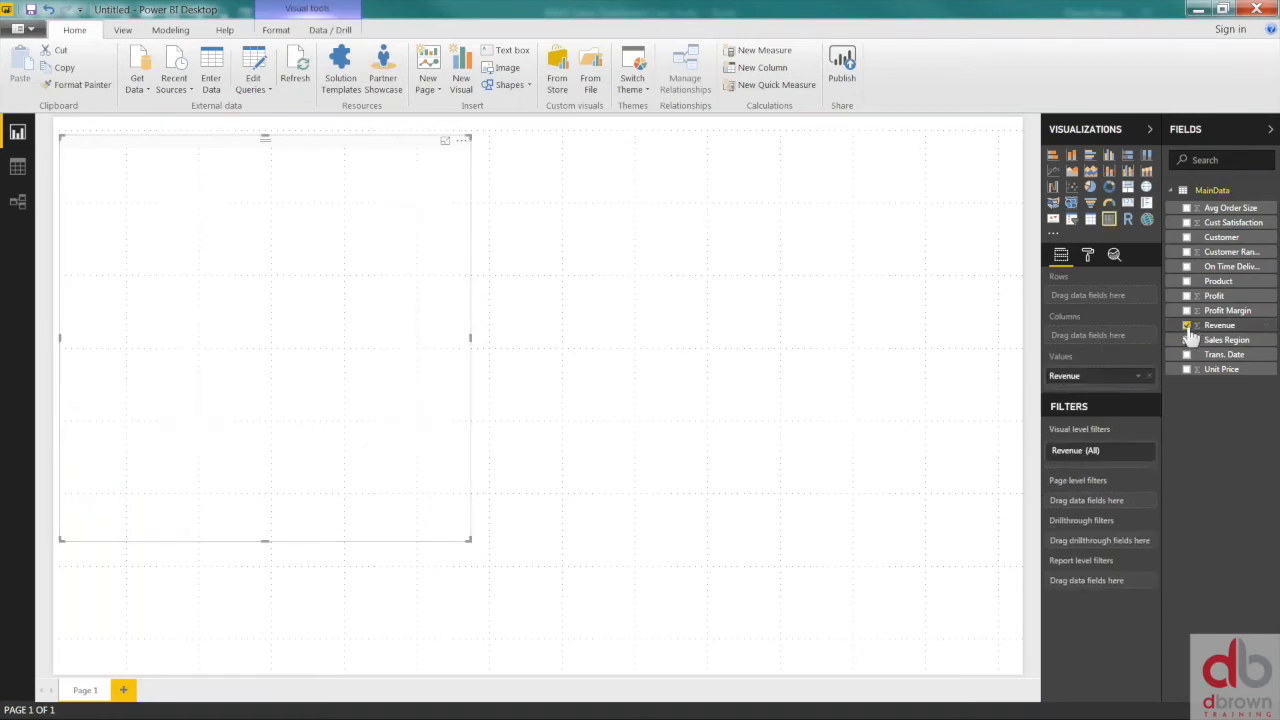
{"action": "left_click", "coordinate": [1187, 341]}
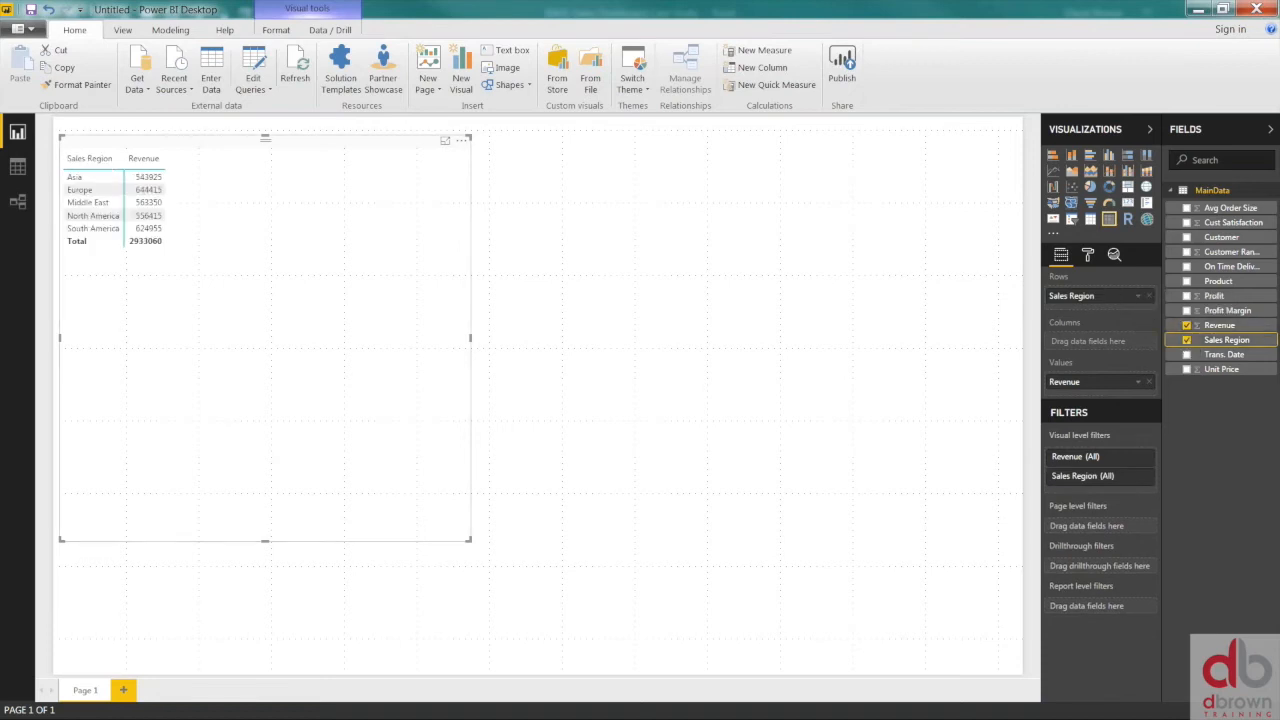
- Set the text size of the matrix's values to 15
{"action": "left_click", "coordinate": [1089, 258]}
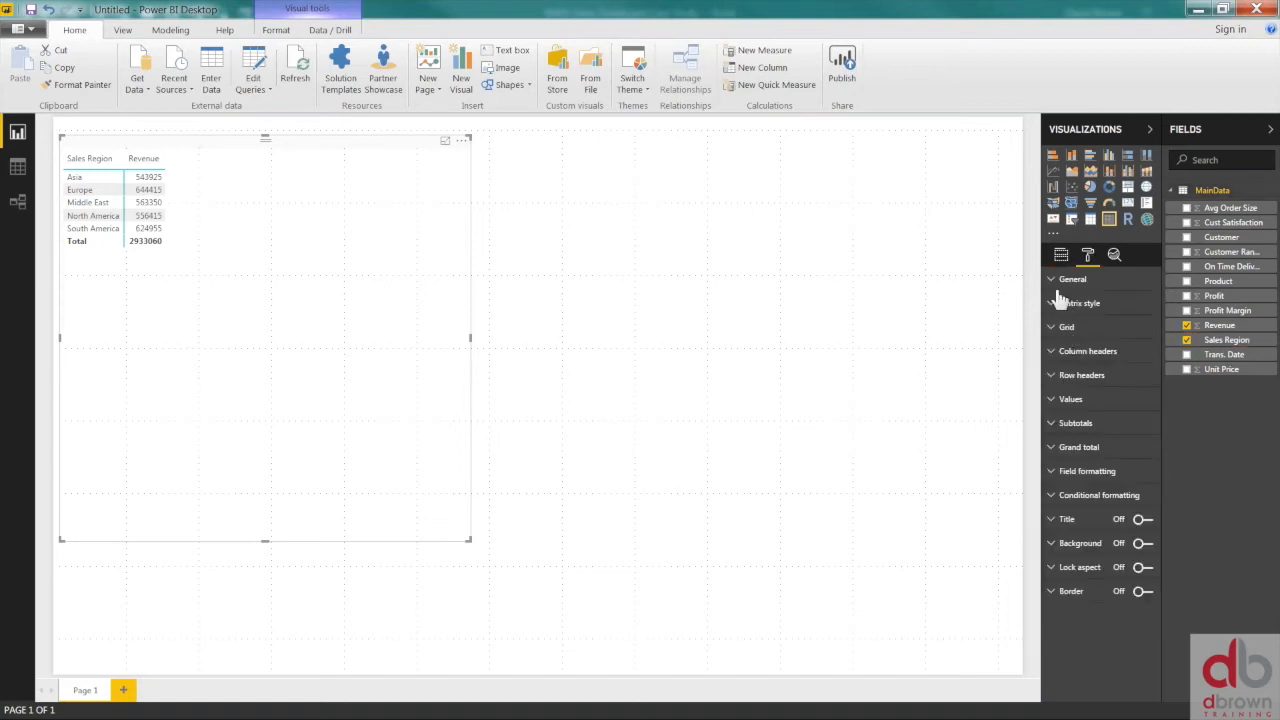
{"action": "left_click", "coordinate": [1060, 284]}
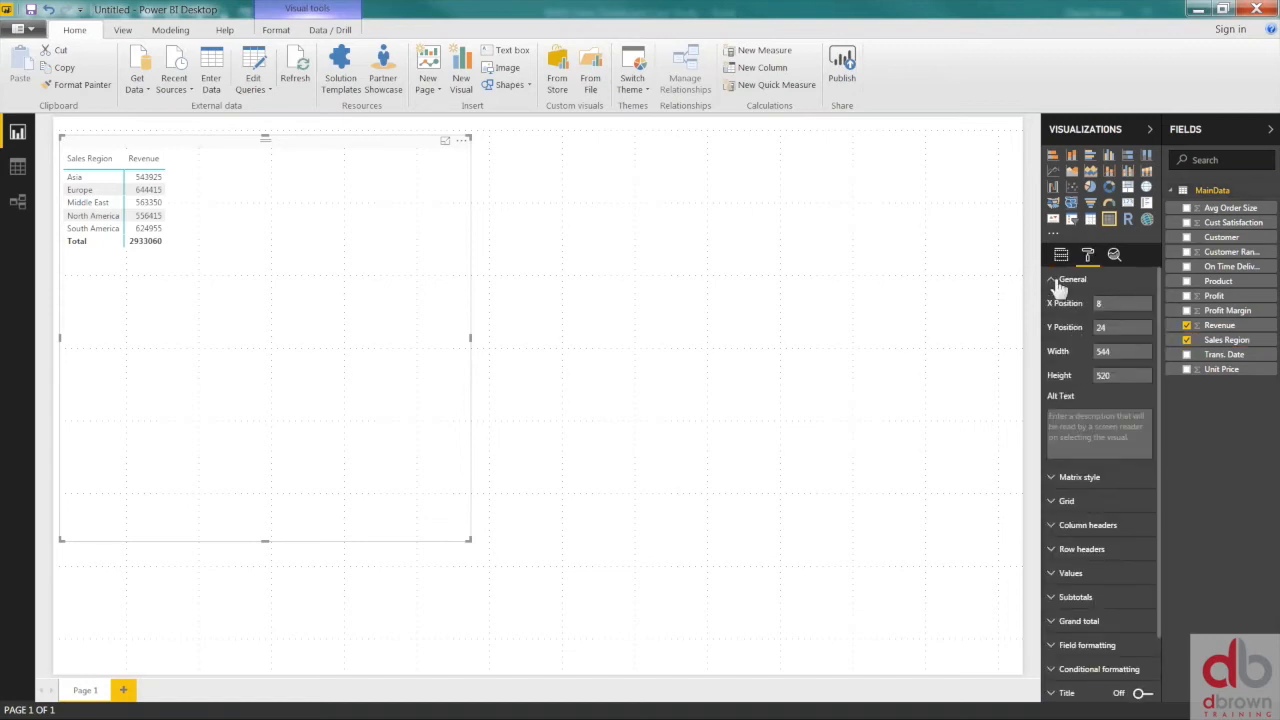
{"action": "left_click", "coordinate": [1058, 286]}
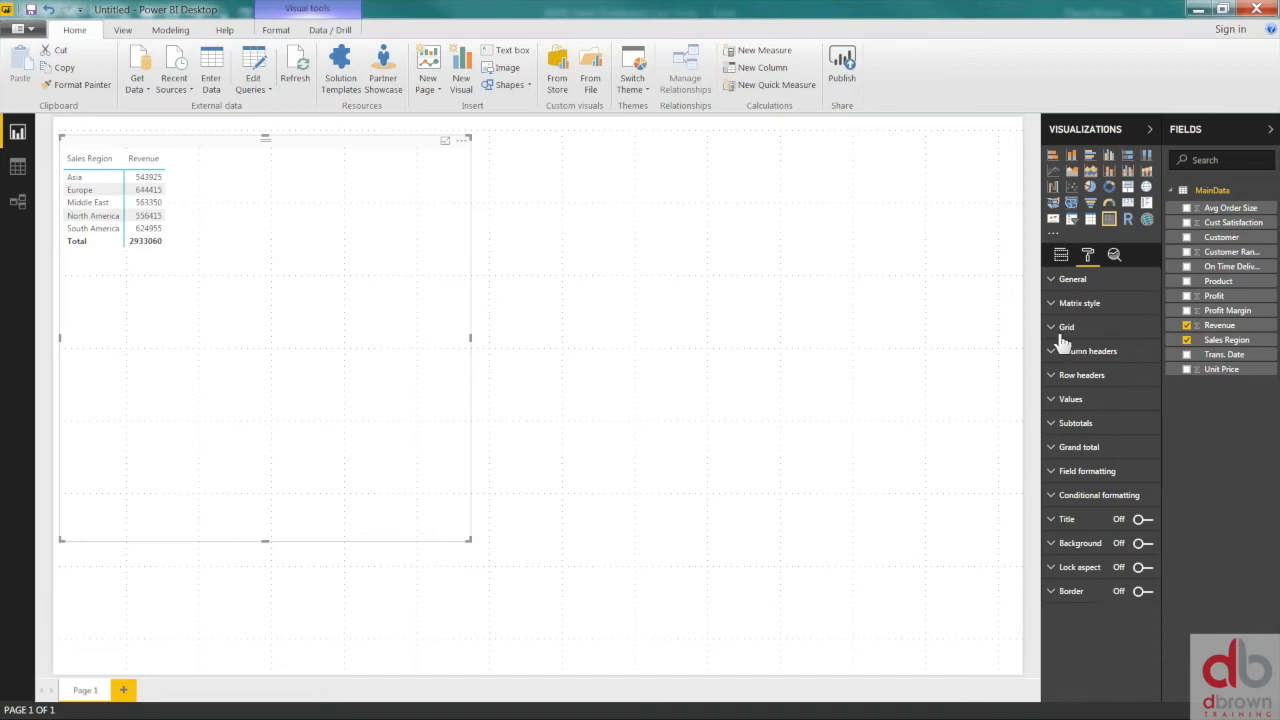
{"action": "left_click", "coordinate": [1054, 406]}
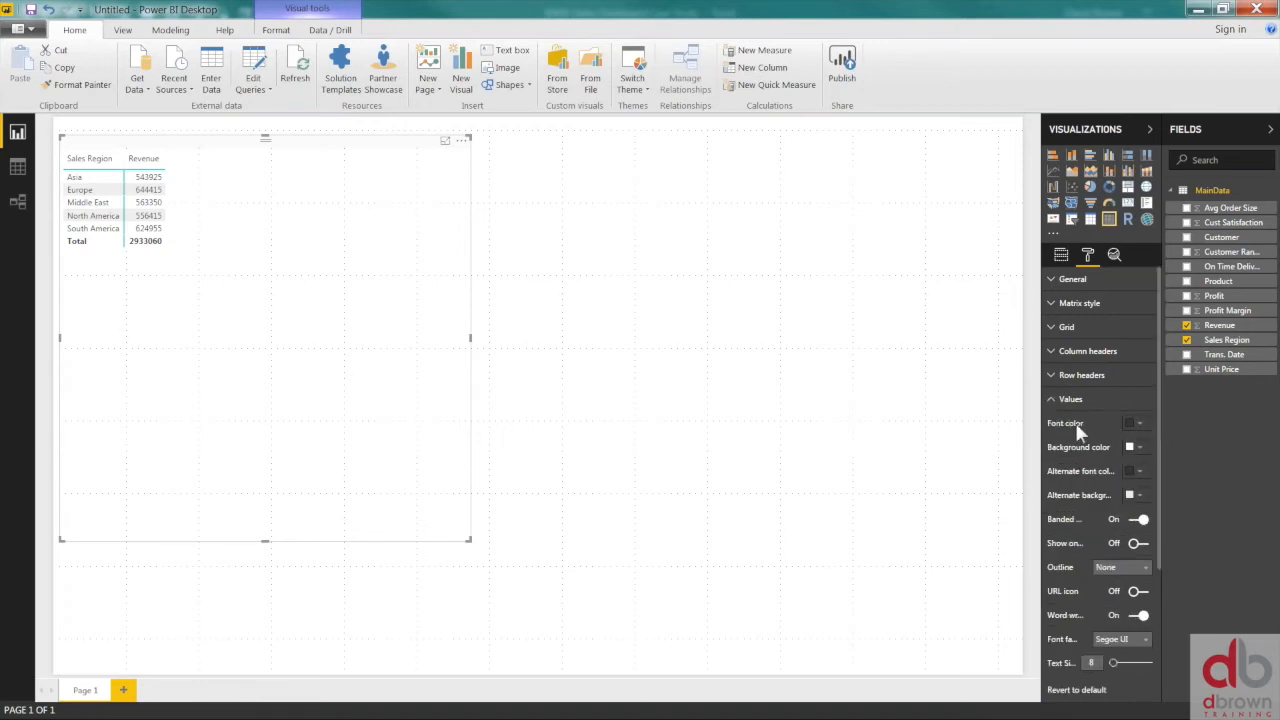
{"action": "left_click_drag", "start_coordinate": [1114, 665], "coordinate": [1124, 670]}
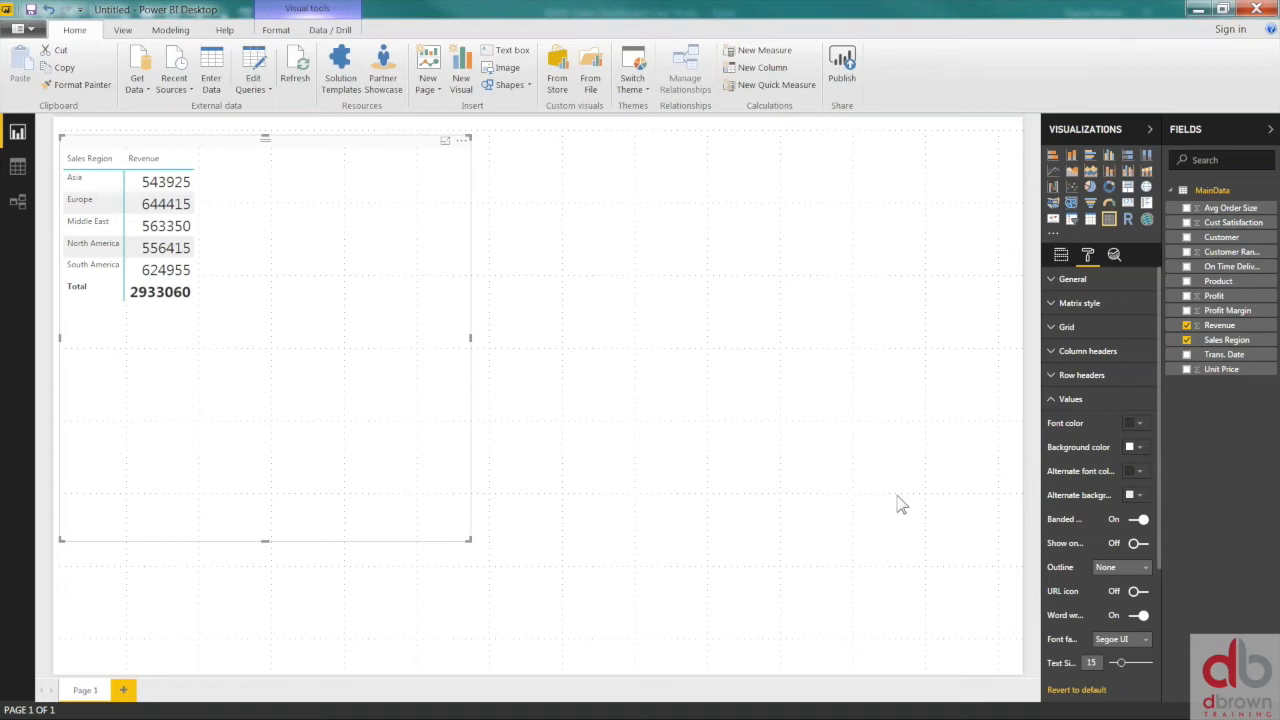
{"action": "left_click", "coordinate": [1053, 399]}
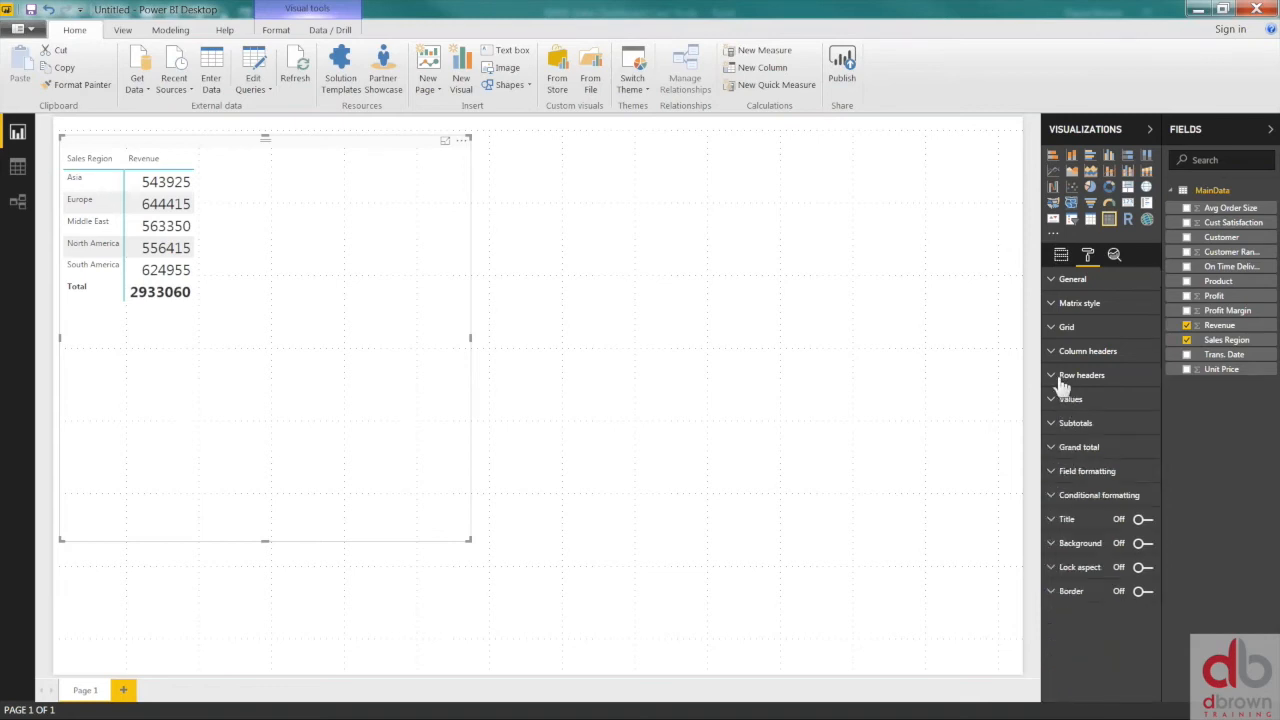
- Examine the matrix's other format settings, including Matrix style, General and the Field formatting options for Revenue
{"action": "left_click", "coordinate": [1054, 308]}
{"action": "left_click", "coordinate": [1053, 304]}
{"action": "left_click", "coordinate": [1053, 283]}
{"action": "left_click", "coordinate": [1055, 284]}
{"action": "left_click", "coordinate": [1054, 474]}
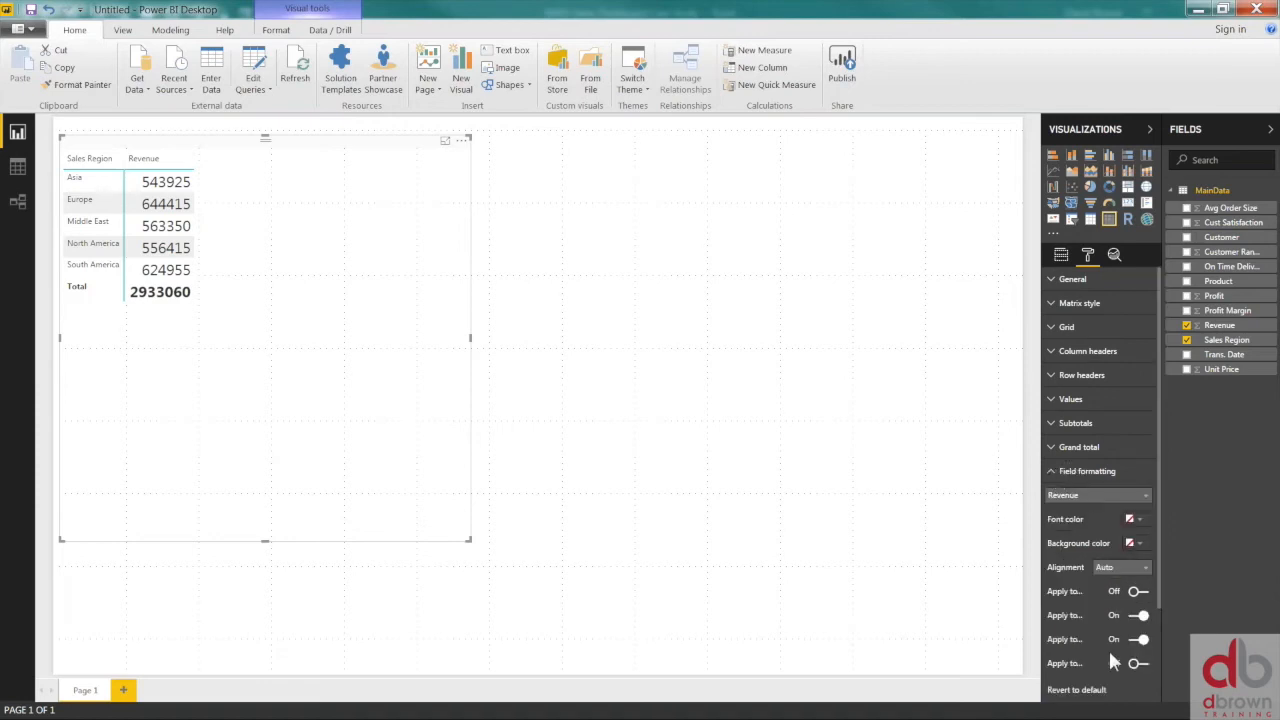
{"action": "scroll", "coordinate": [1115, 655], "scroll_direction": "down", "scroll_amount": 3}
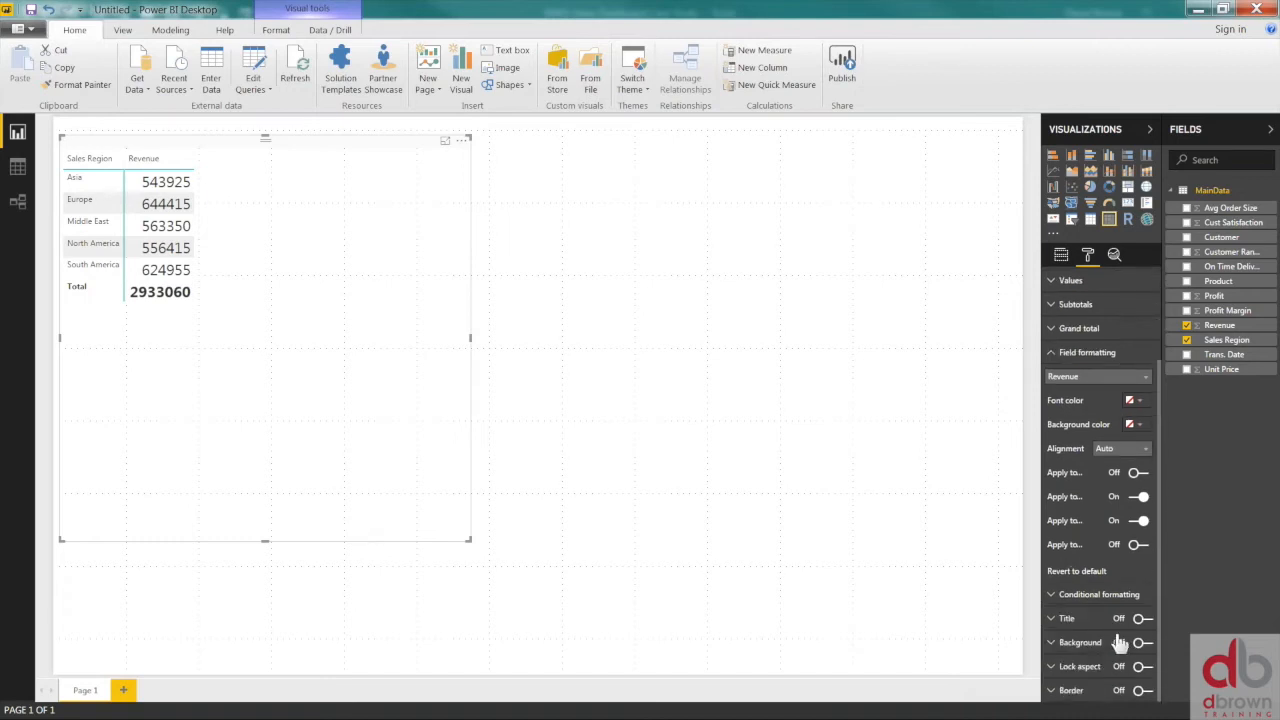
{"action": "left_click", "coordinate": [1054, 354]}
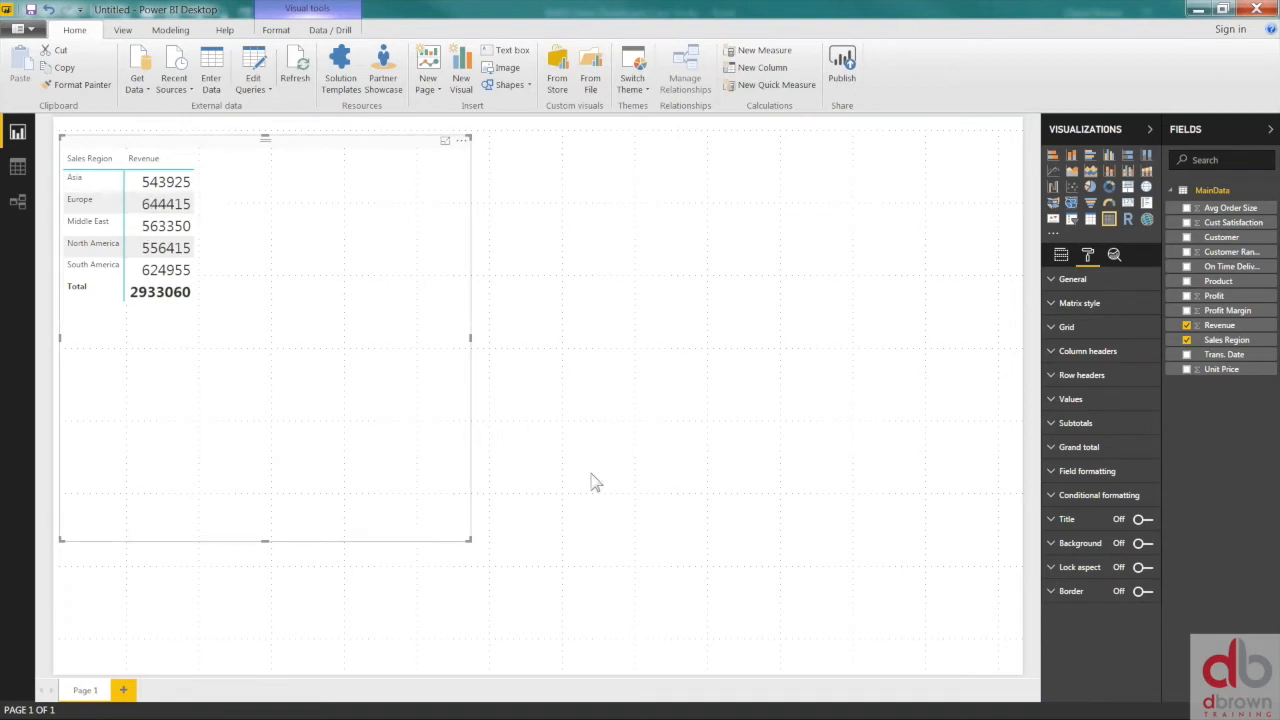
- Switch to Excel and review the Revenue and %age of Total columns of the PivotTable on Sheet2
{"action": "left_click", "coordinate": [624, 471]}
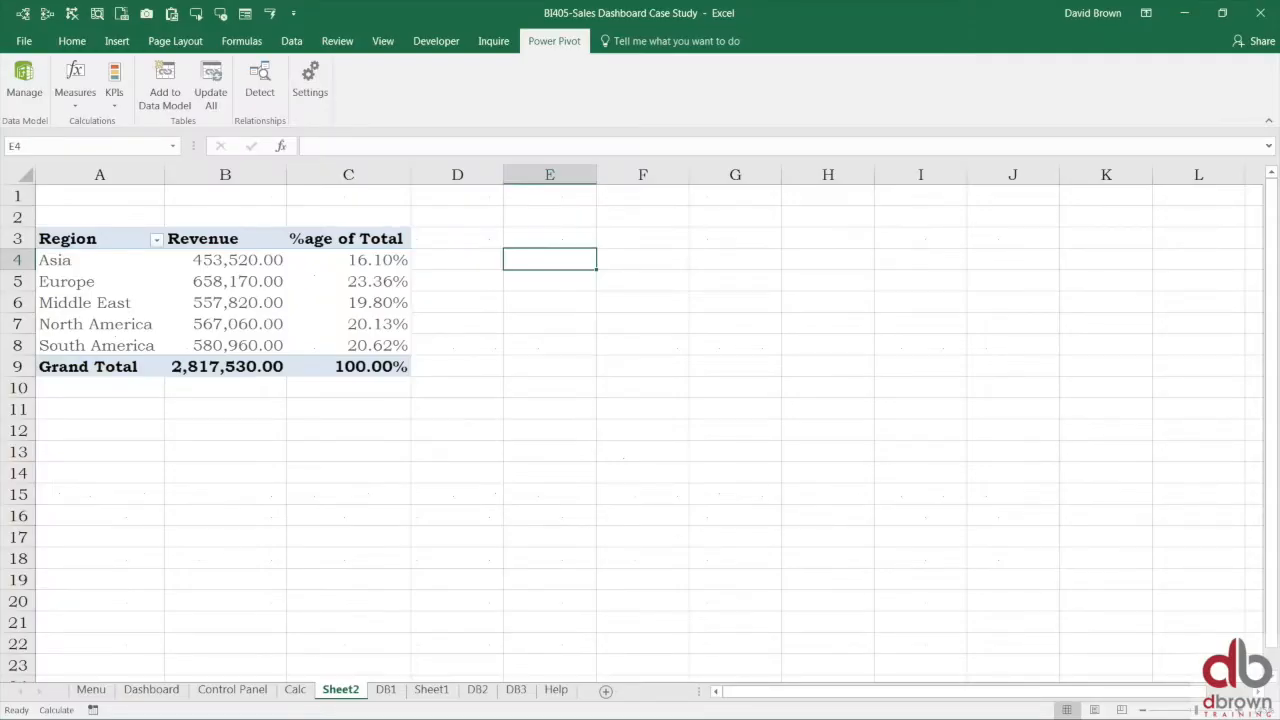
{"action": "left_click_drag", "start_coordinate": [225, 260], "coordinate": [235, 345]}
{"action": "left_click_drag", "start_coordinate": [373, 254], "coordinate": [369, 366]}
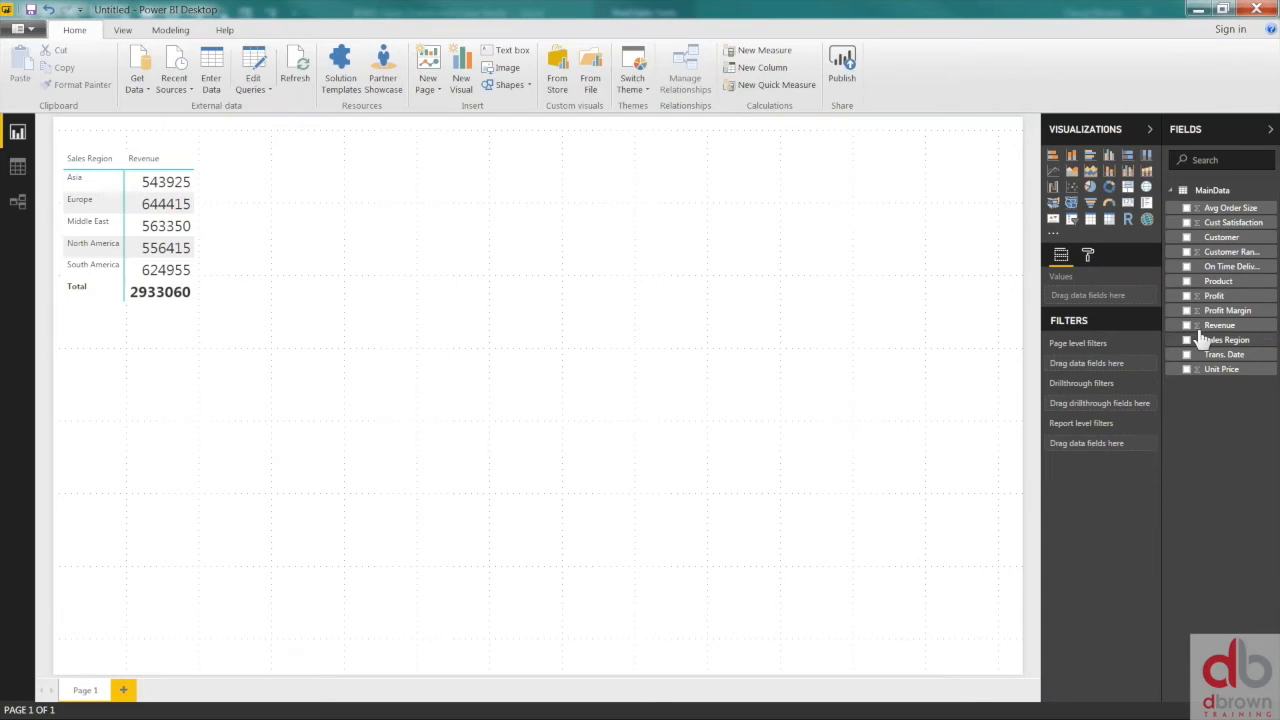
- Switch back to Power BI Desktop and add Revenue to the matrix's values a second time
{"action": "left_click", "coordinate": [1095, 258]}
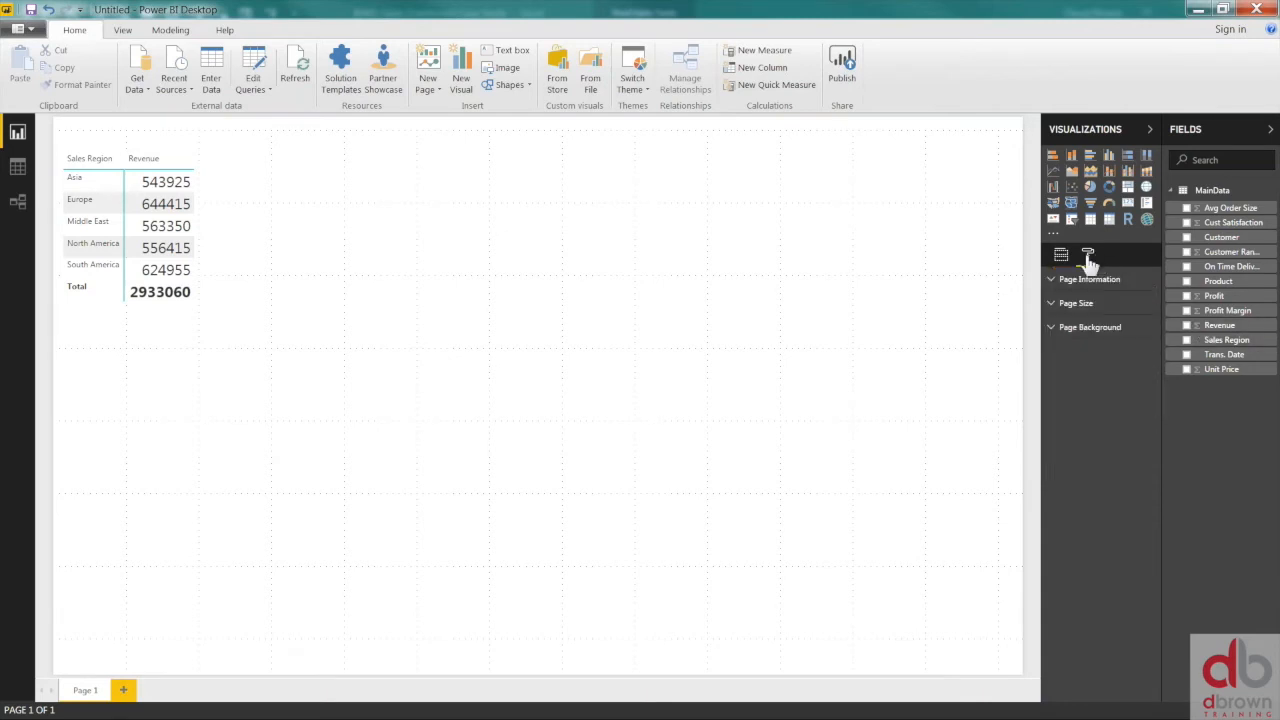
{"action": "left_click", "coordinate": [1063, 258]}
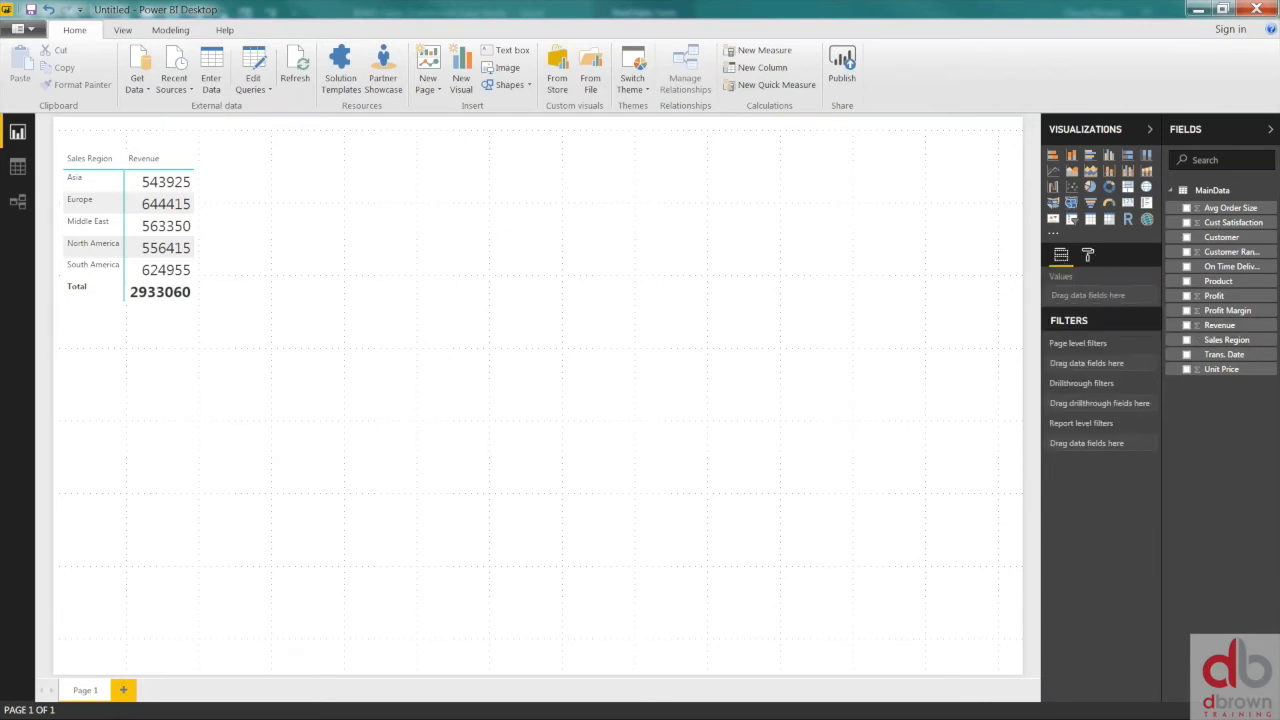
{"action": "left_click", "coordinate": [145, 153]}
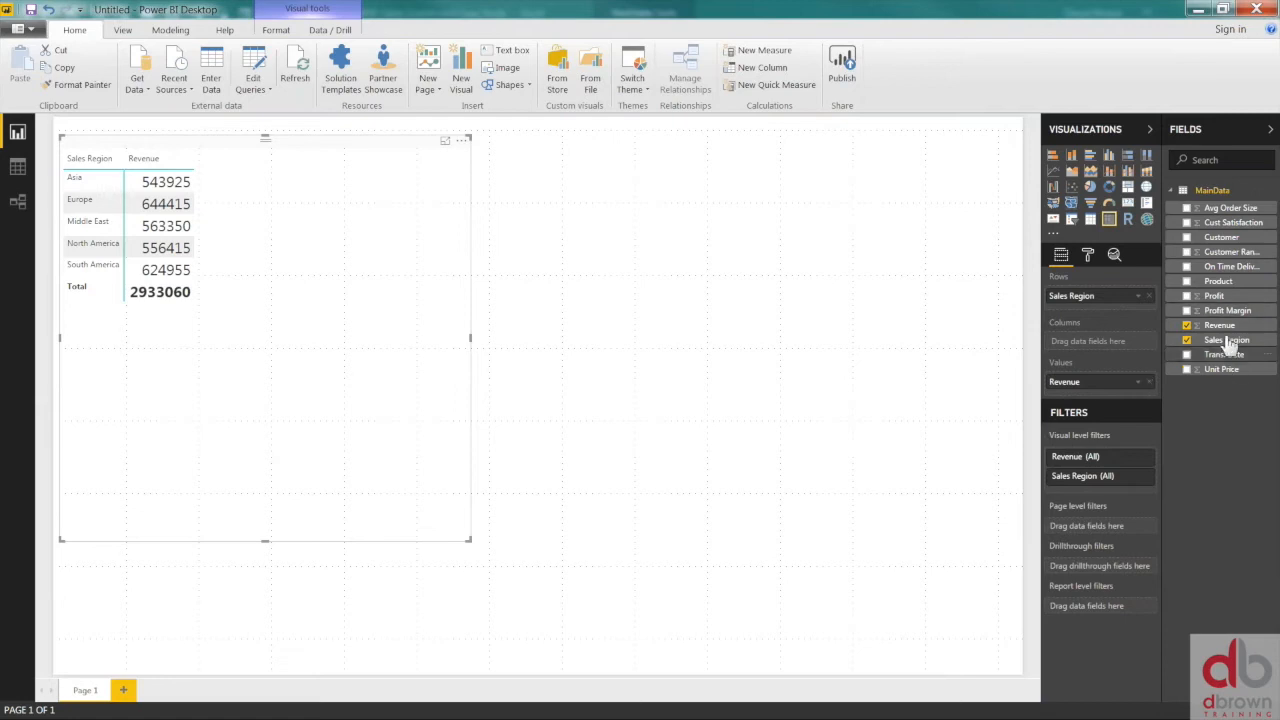
{"action": "left_click_drag", "start_coordinate": [1222, 326], "coordinate": [1070, 398]}
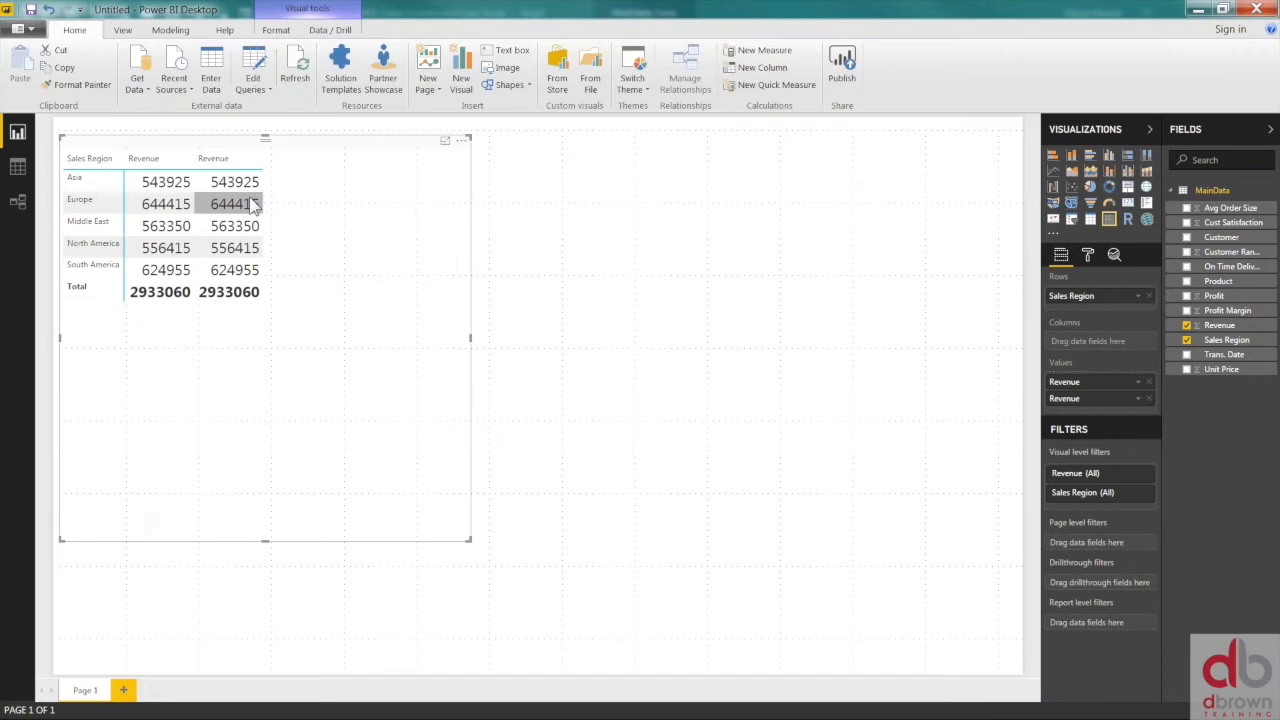
- Sort the matrix in ascending order by its second Revenue column
{"action": "right_click", "coordinate": [232, 186]}
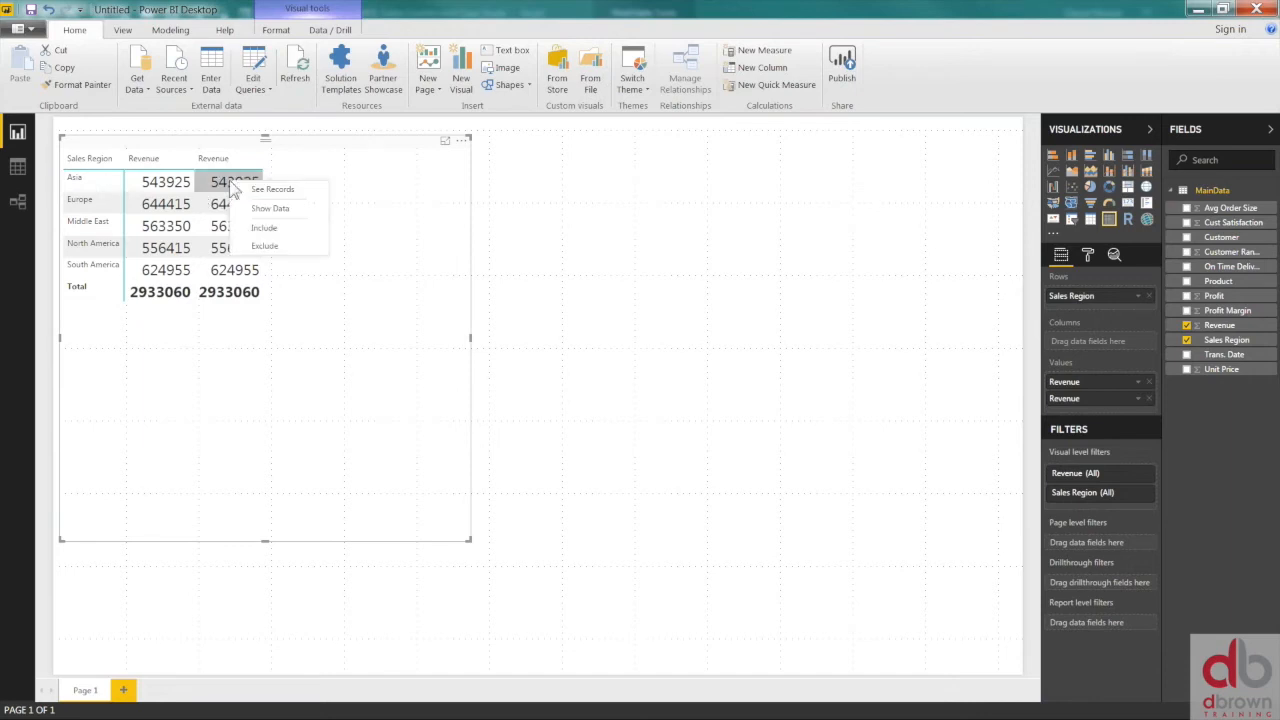
{"action": "left_click", "coordinate": [238, 160]}
{"action": "left_click", "coordinate": [233, 163]}
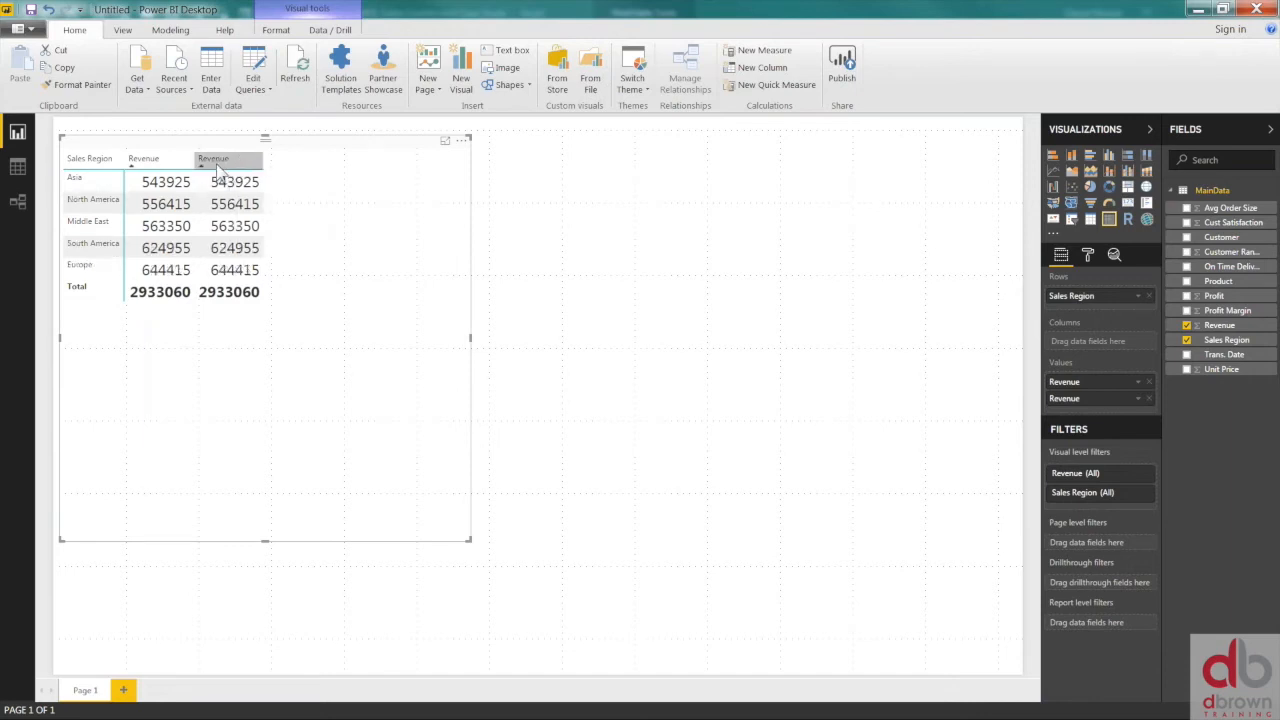
- Show the second Revenue value in the matrix as a percent of grand total
{"action": "left_click", "coordinate": [1140, 402]}
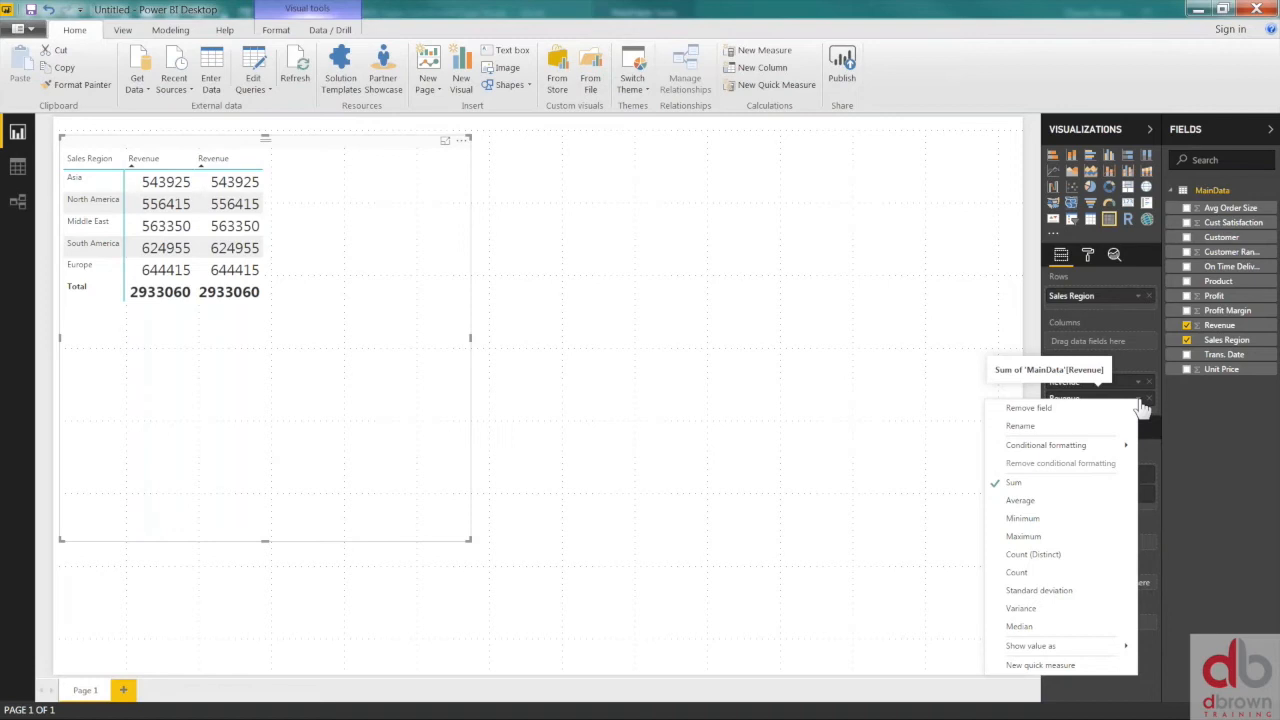
{"action": "mouse_move", "coordinate": [1053, 650]}
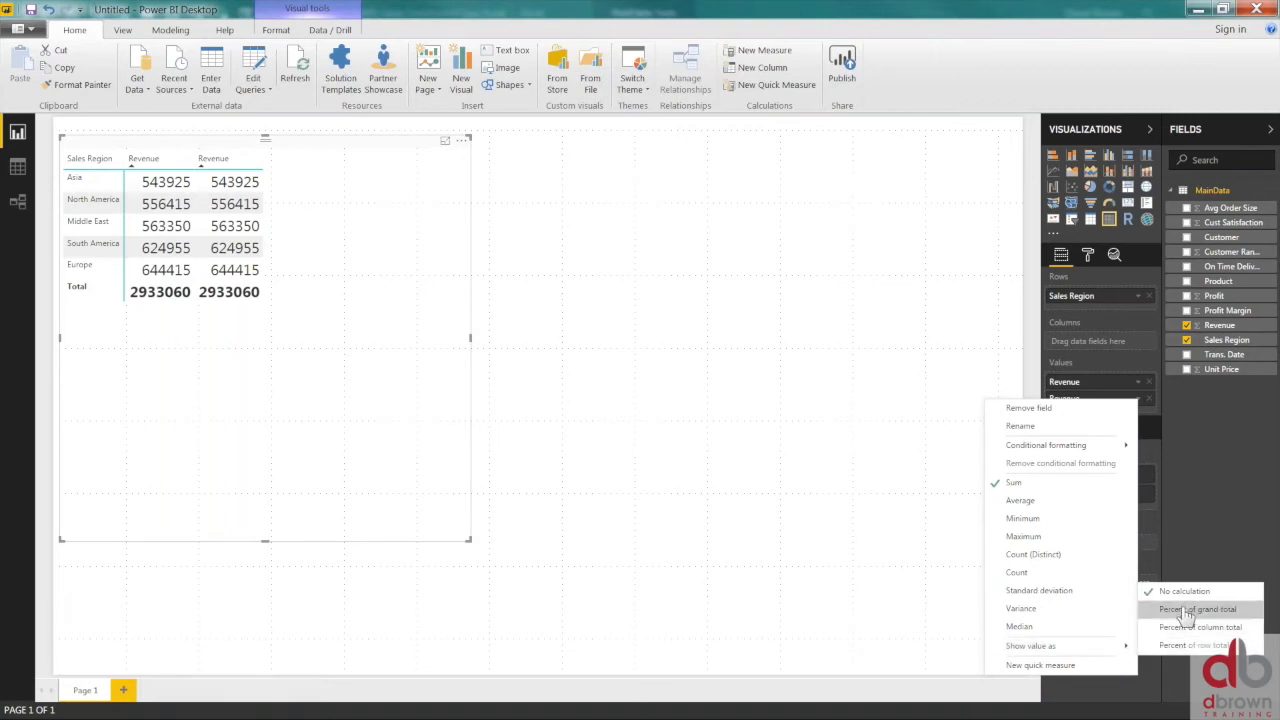
{"action": "left_click", "coordinate": [1206, 467]}
{"action": "left_click", "coordinate": [1139, 400]}
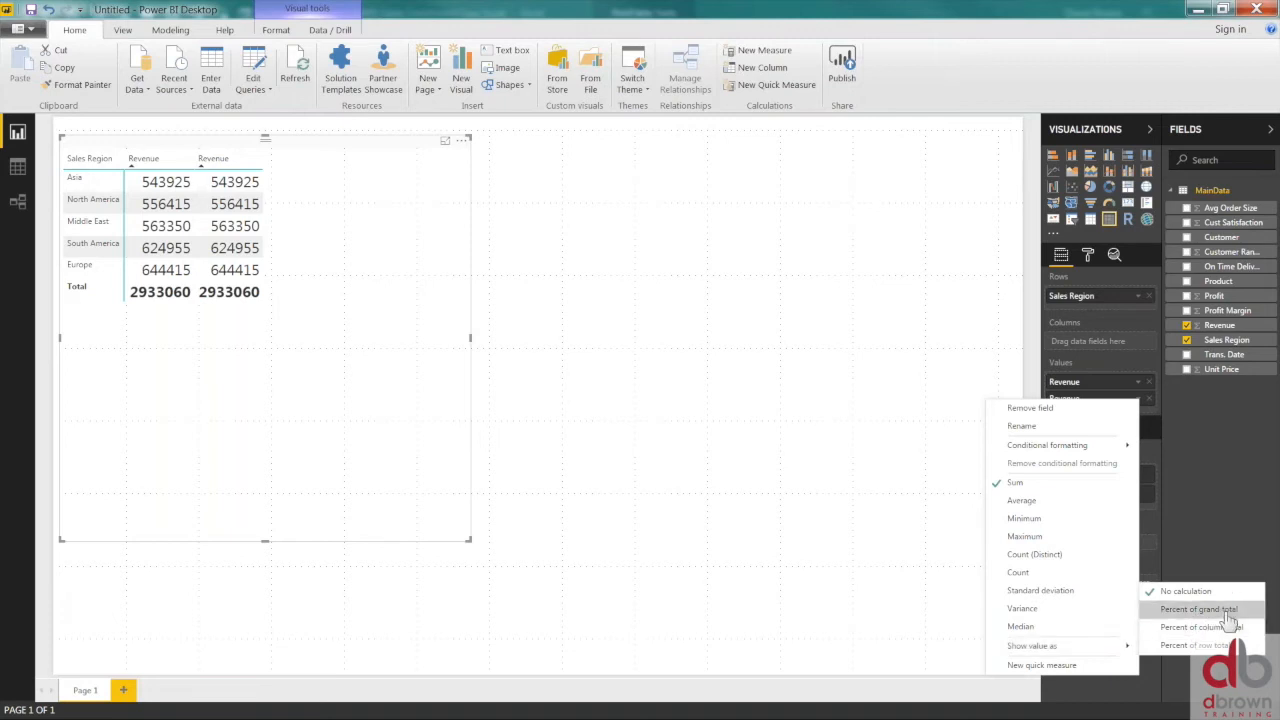
{"action": "left_click", "coordinate": [1198, 609]}
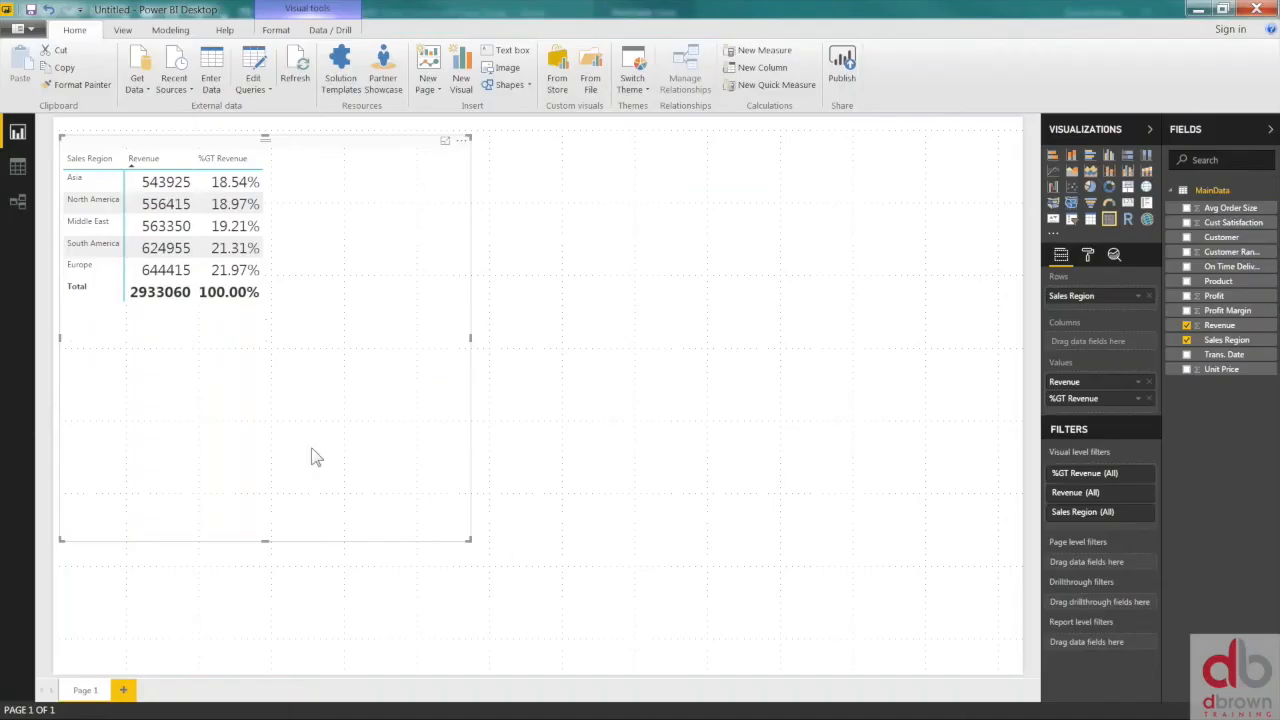
- Sort the matrix by Revenue in descending order and clear the row highlighting
{"action": "left_click", "coordinate": [150, 182]}
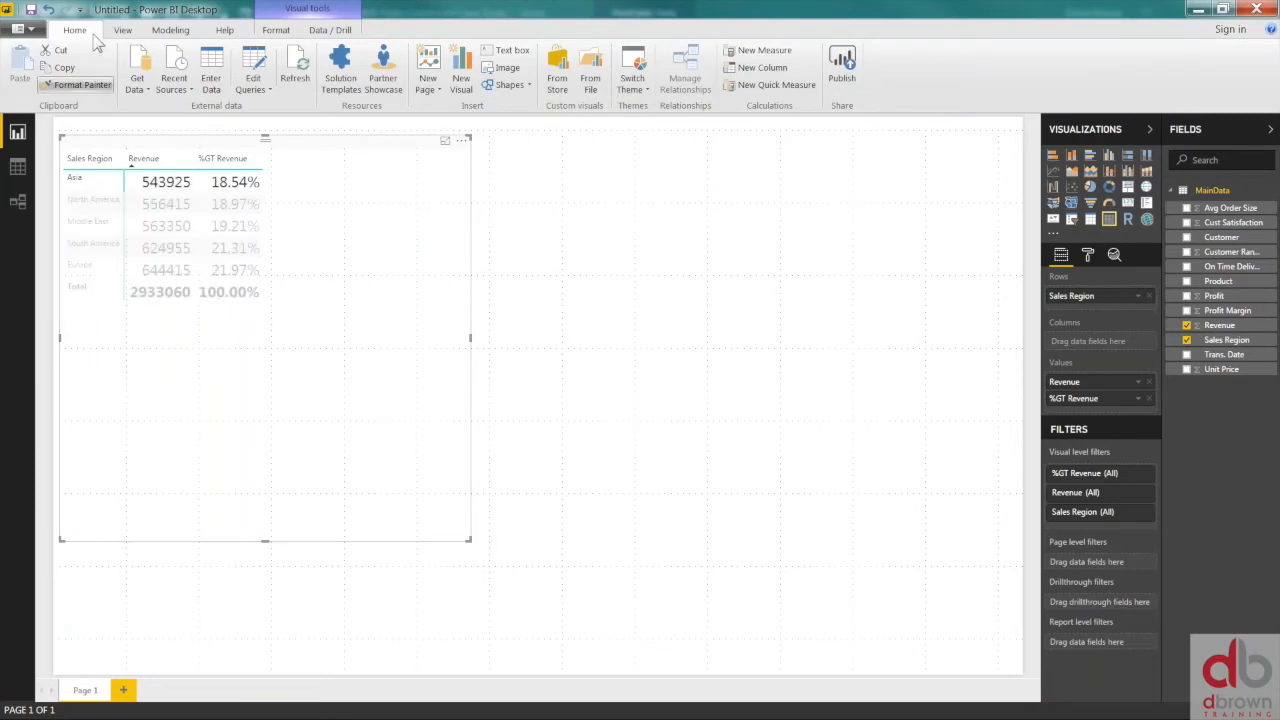
{"action": "left_click", "coordinate": [118, 32]}
{"action": "left_click", "coordinate": [76, 31]}
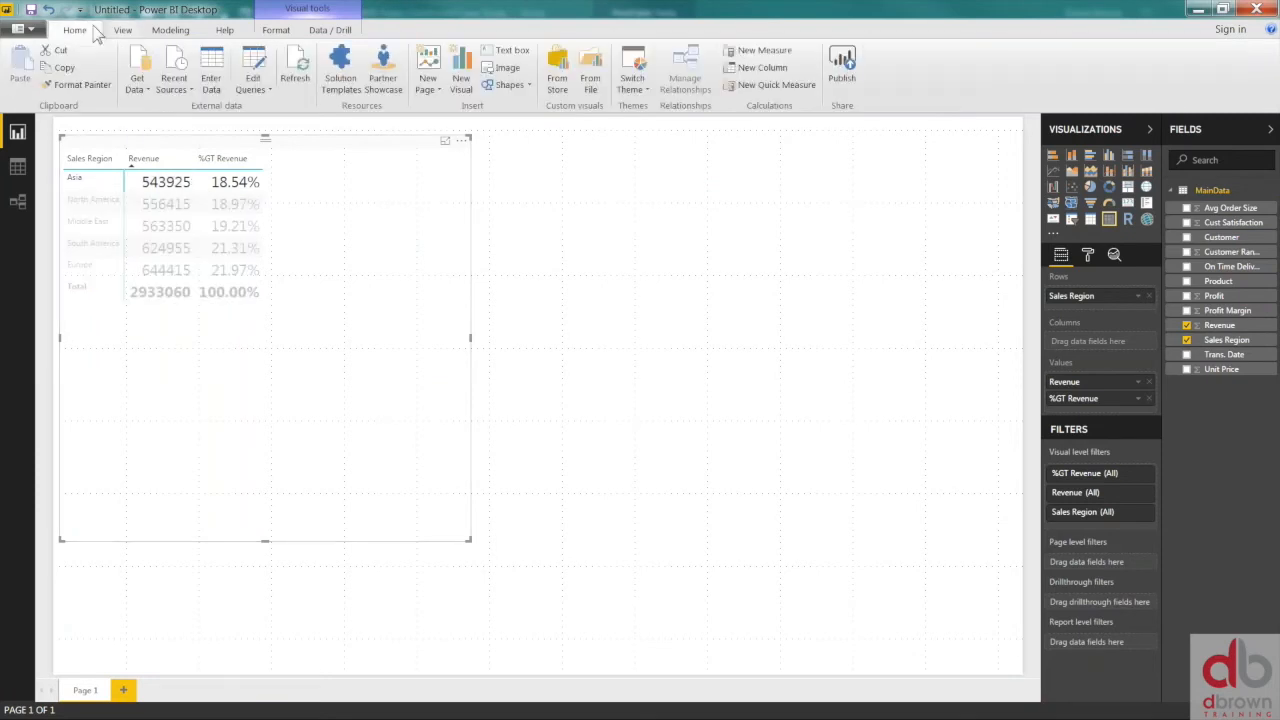
{"action": "left_click", "coordinate": [277, 31]}
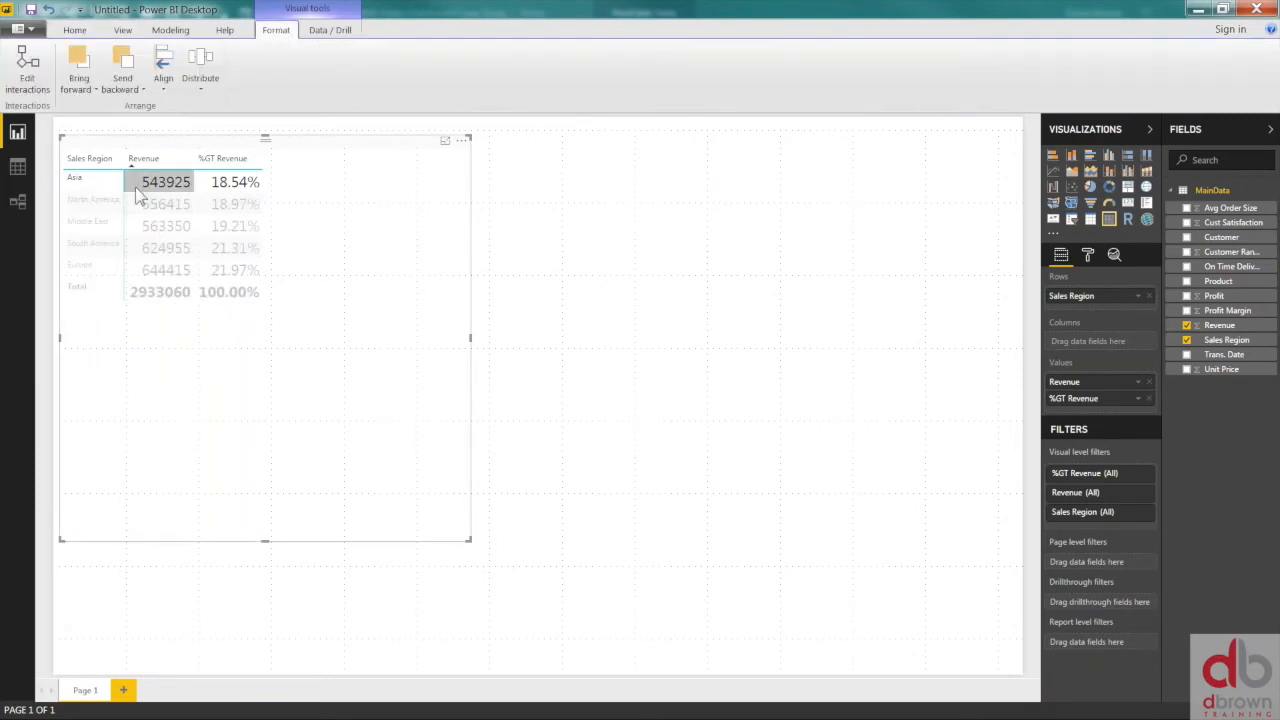
{"action": "left_click", "coordinate": [165, 226]}
{"action": "left_click", "coordinate": [148, 159]}
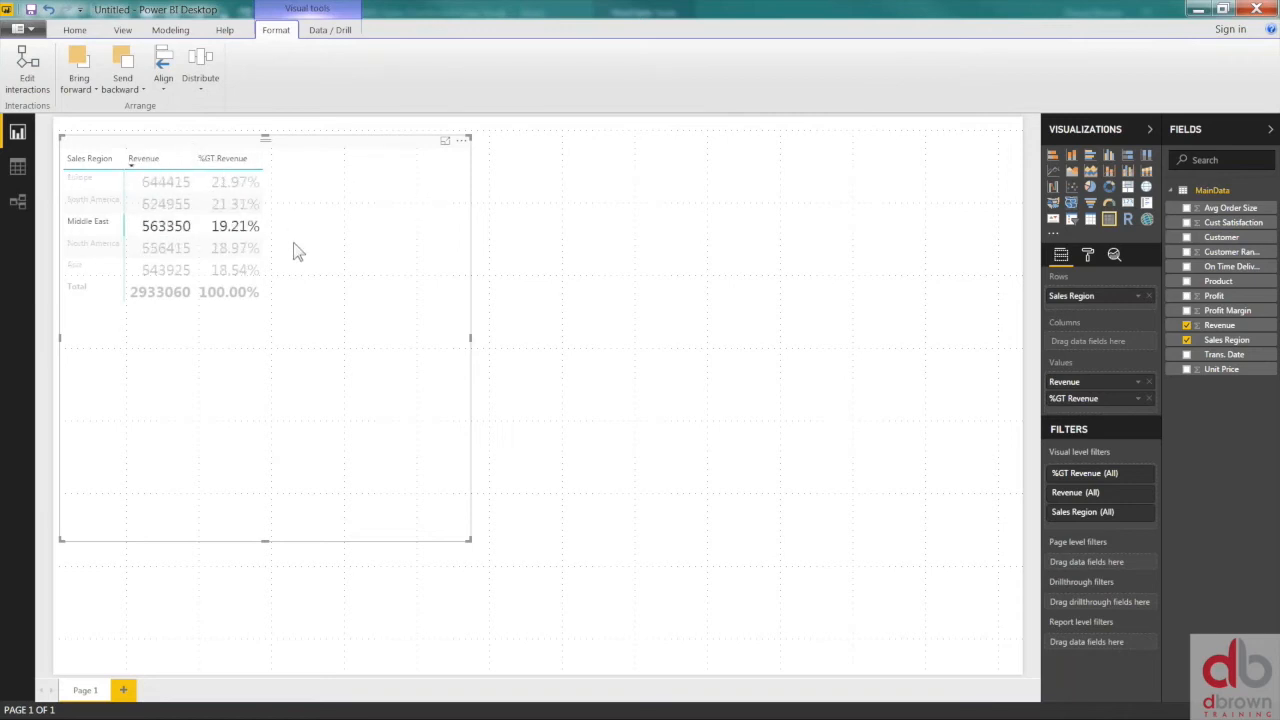
{"action": "left_click", "coordinate": [207, 352]}
- Switch to Excel and copy the entire PivotTable on Sheet2 to cell F3 of the same sheet
{"action": "key", "text": "alt+Tab"}
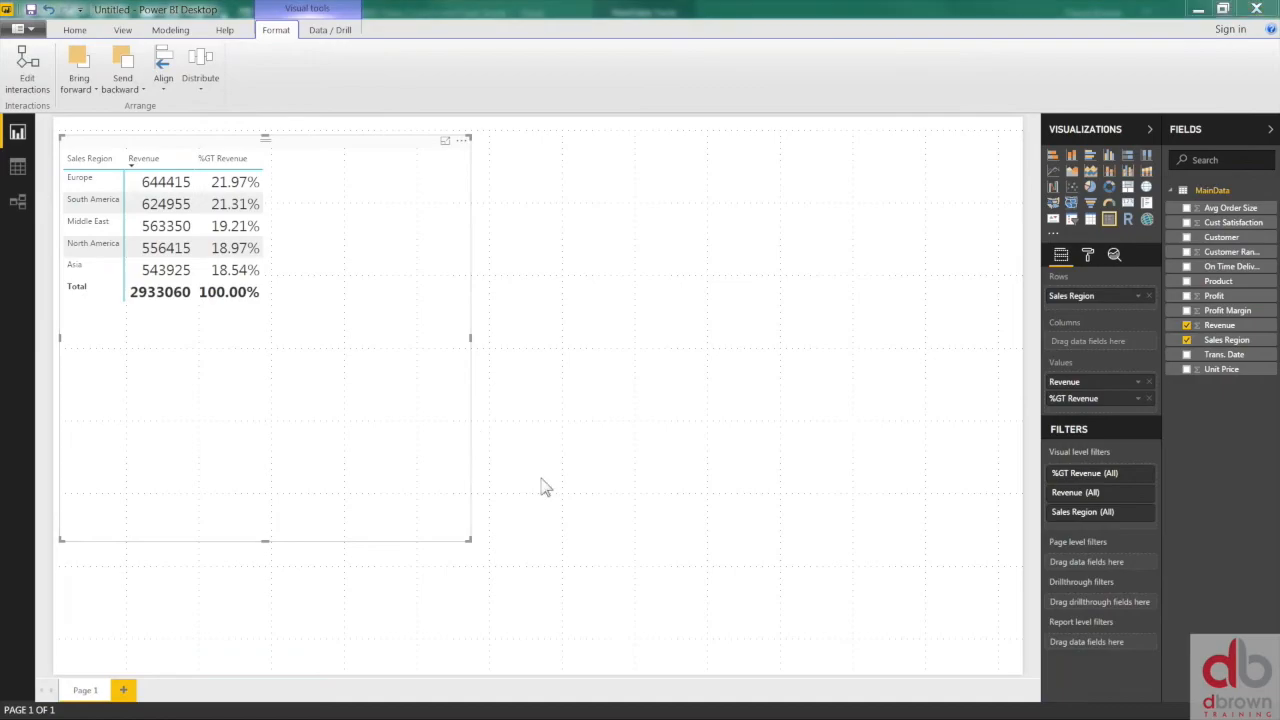
{"action": "left_click", "coordinate": [251, 318]}
{"action": "left_click_drag", "start_coordinate": [251, 318], "coordinate": [256, 310]}
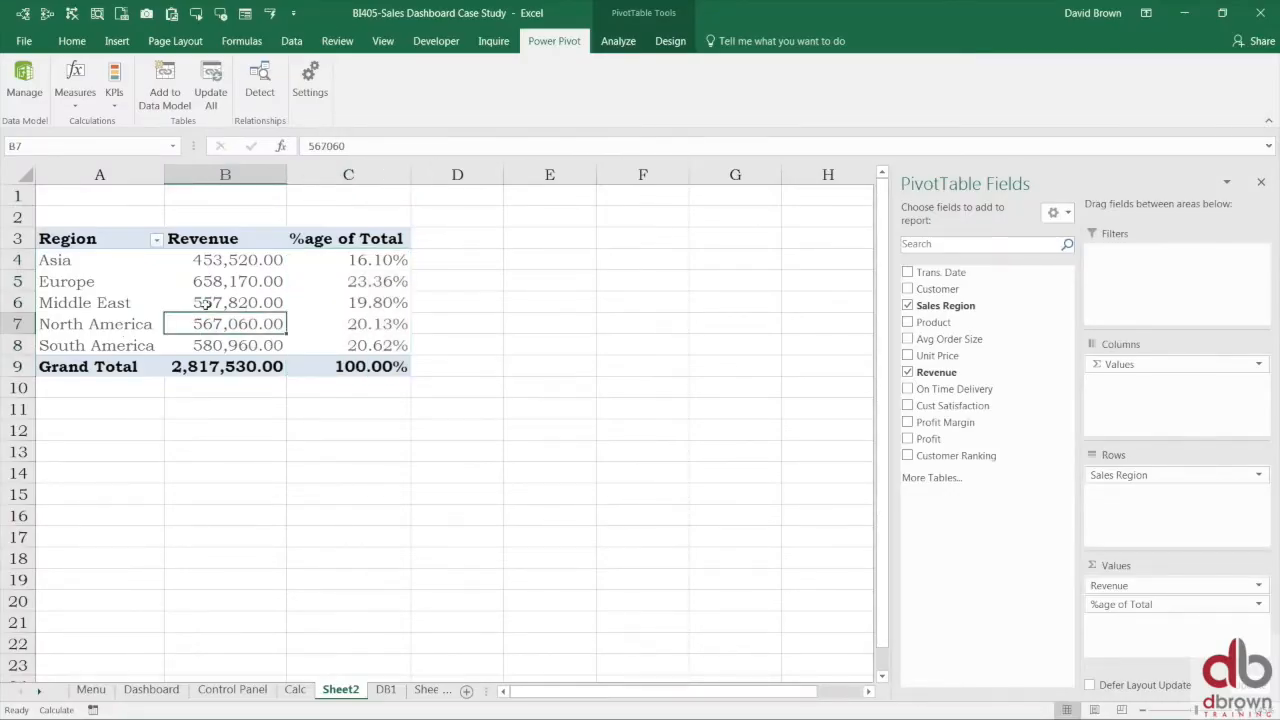
{"action": "left_click", "coordinate": [109, 283]}
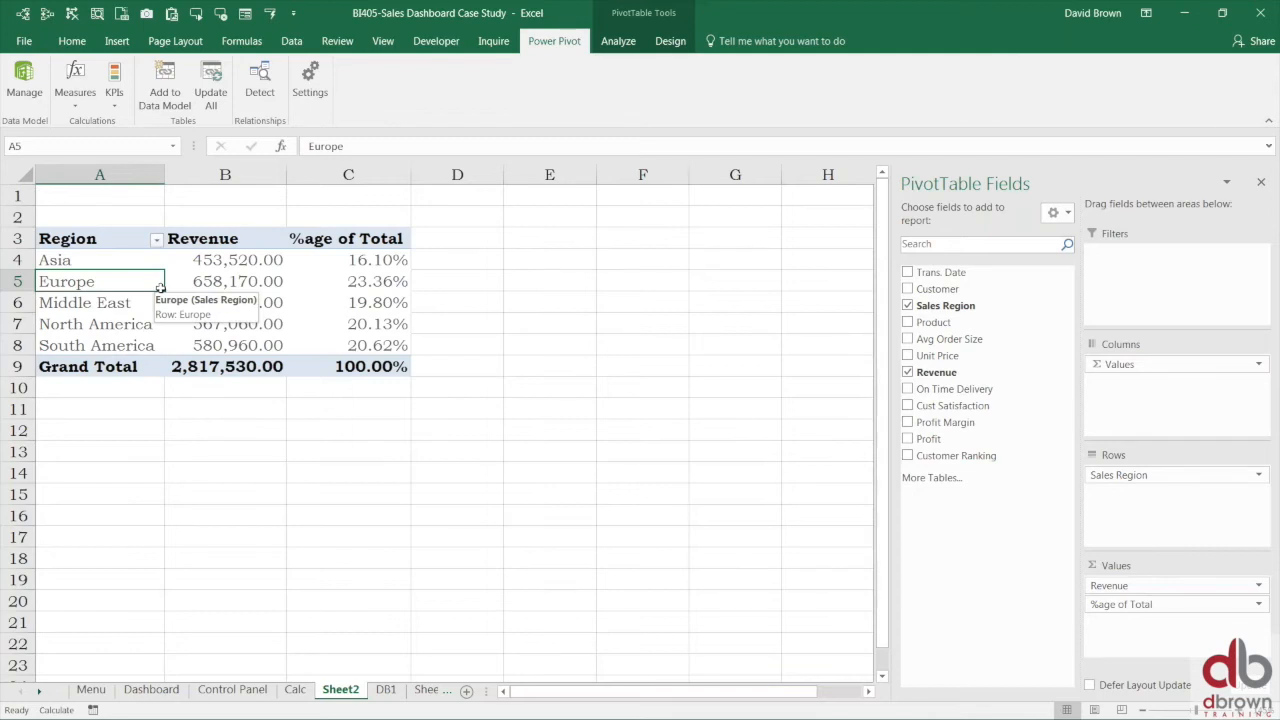
{"action": "left_click", "coordinate": [612, 44]}
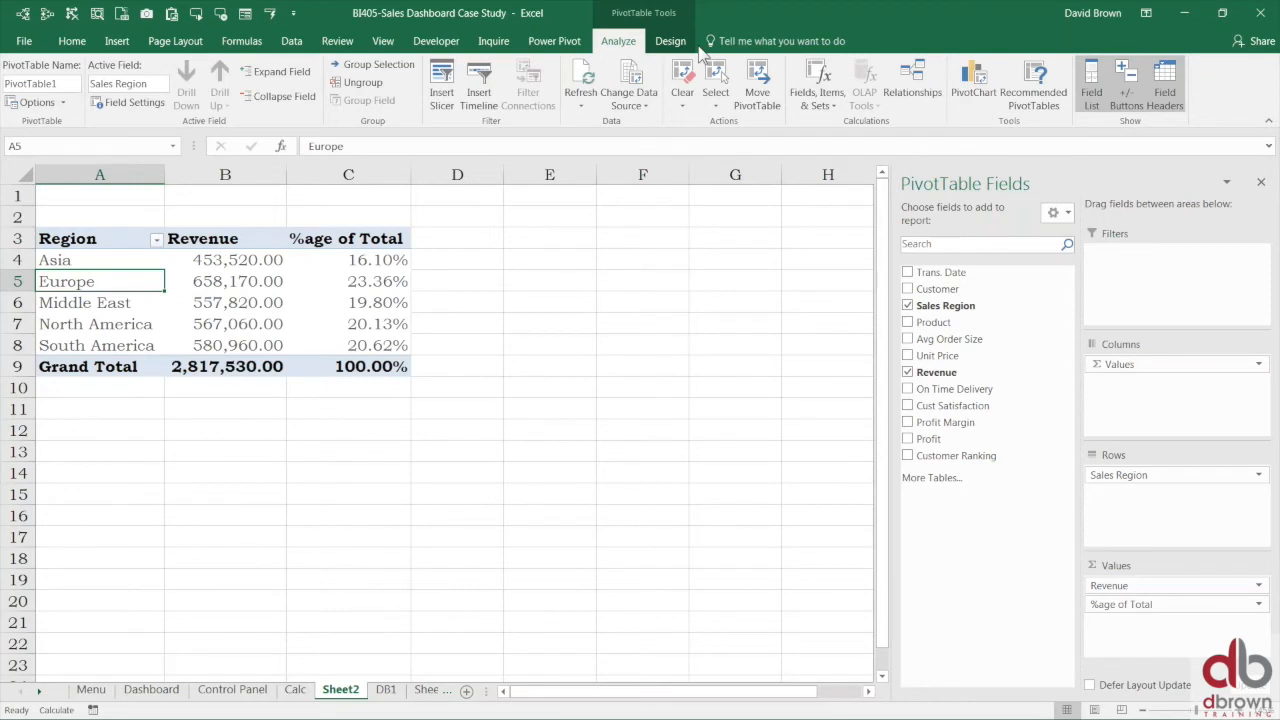
{"action": "left_click", "coordinate": [716, 105]}
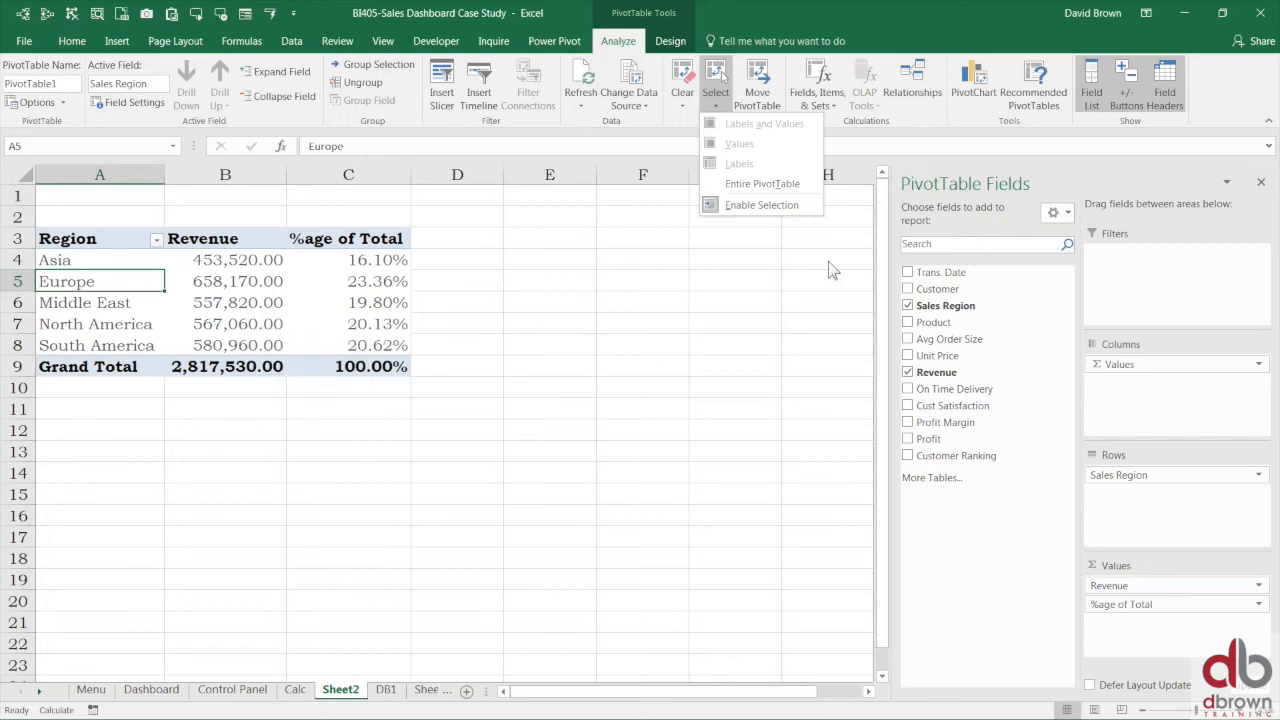
{"action": "left_click", "coordinate": [762, 183]}
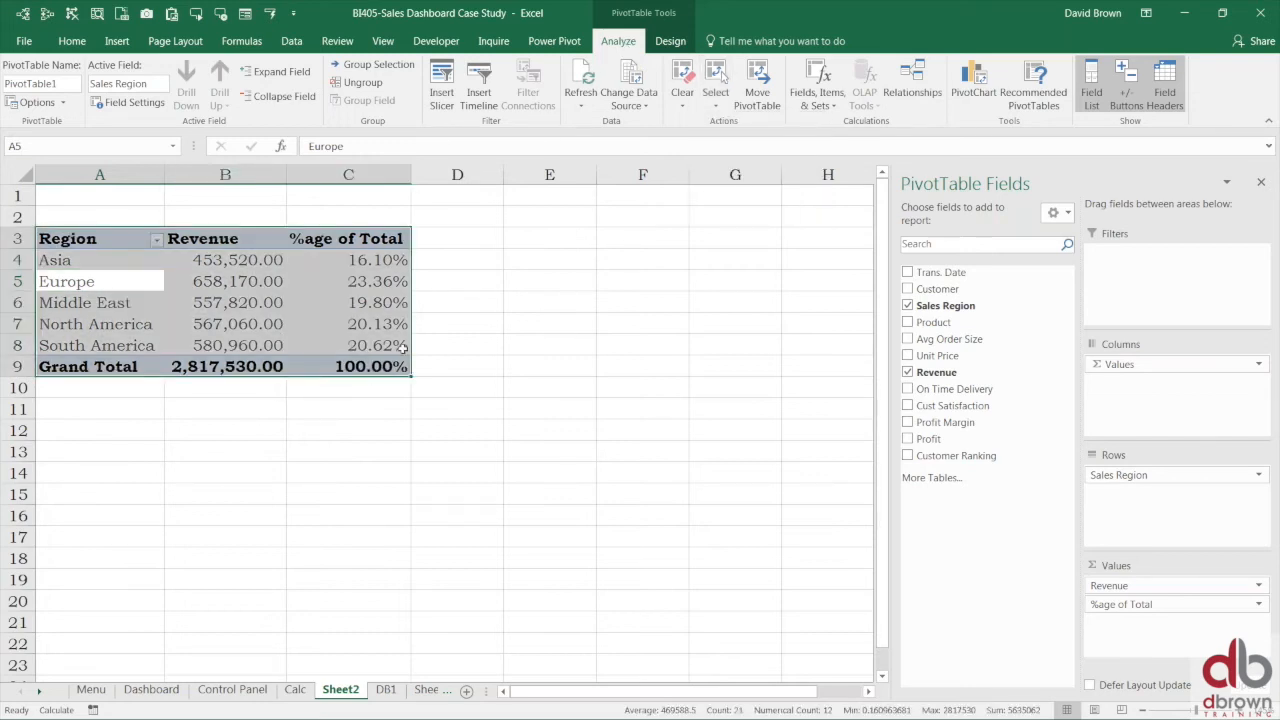
{"action": "key", "text": "ctrl+c"}
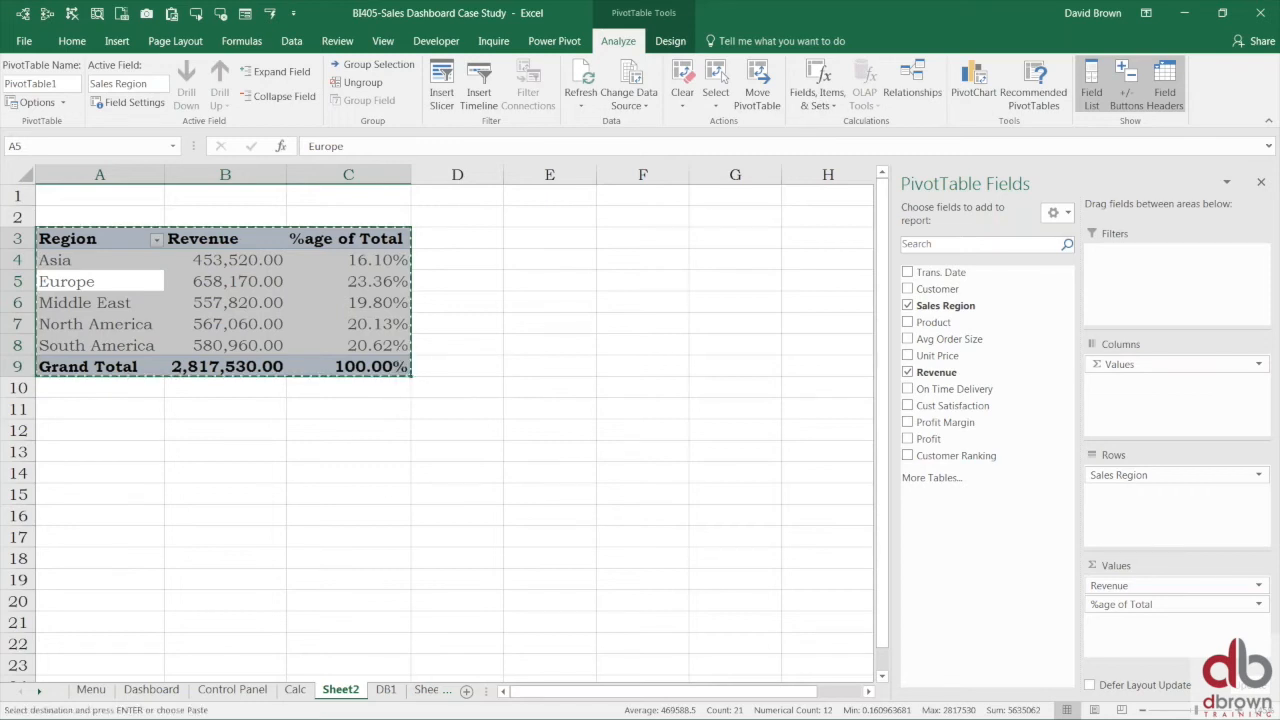
{"action": "left_click", "coordinate": [607, 234]}
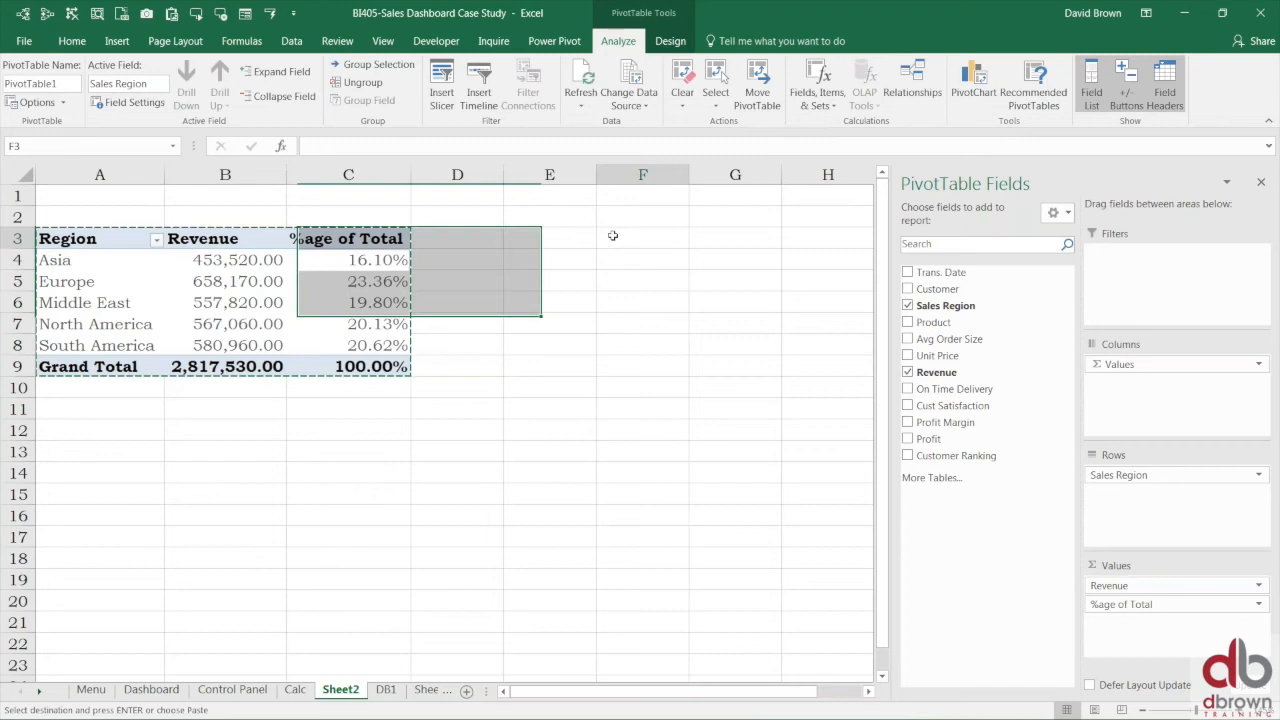
{"action": "key", "text": "ctrl+v"}
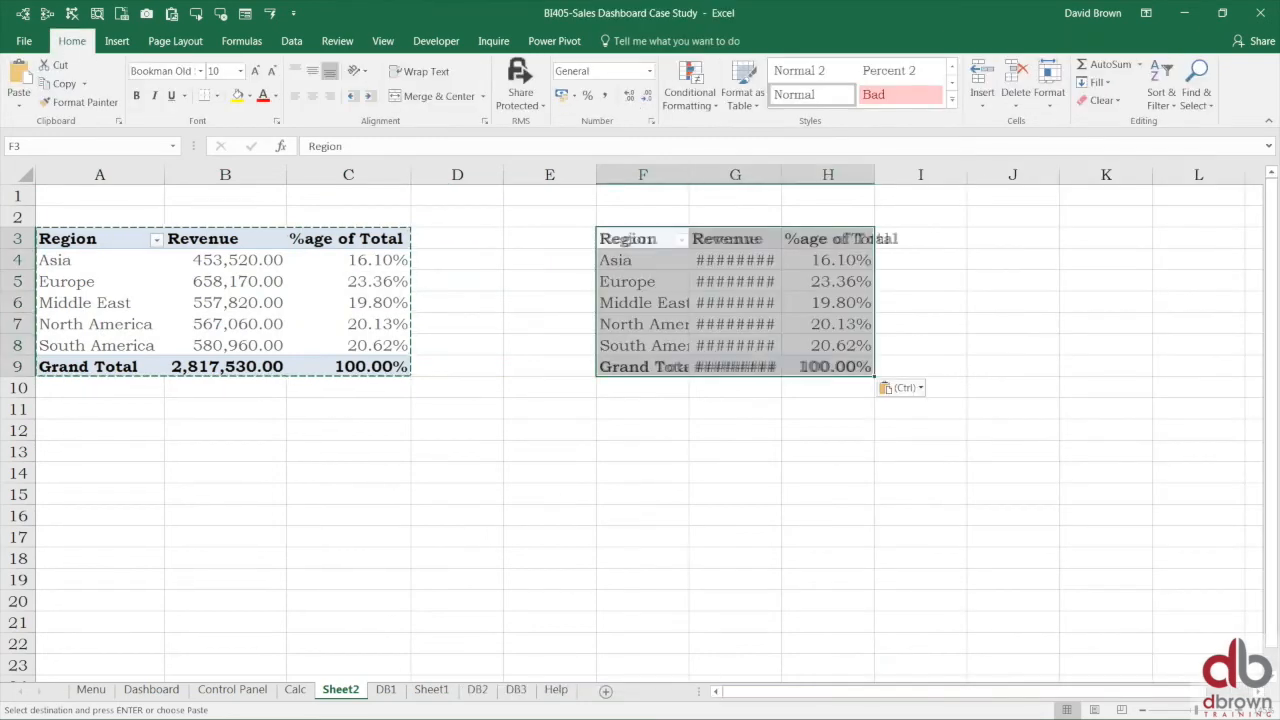
{"action": "left_click", "coordinate": [645, 324]}
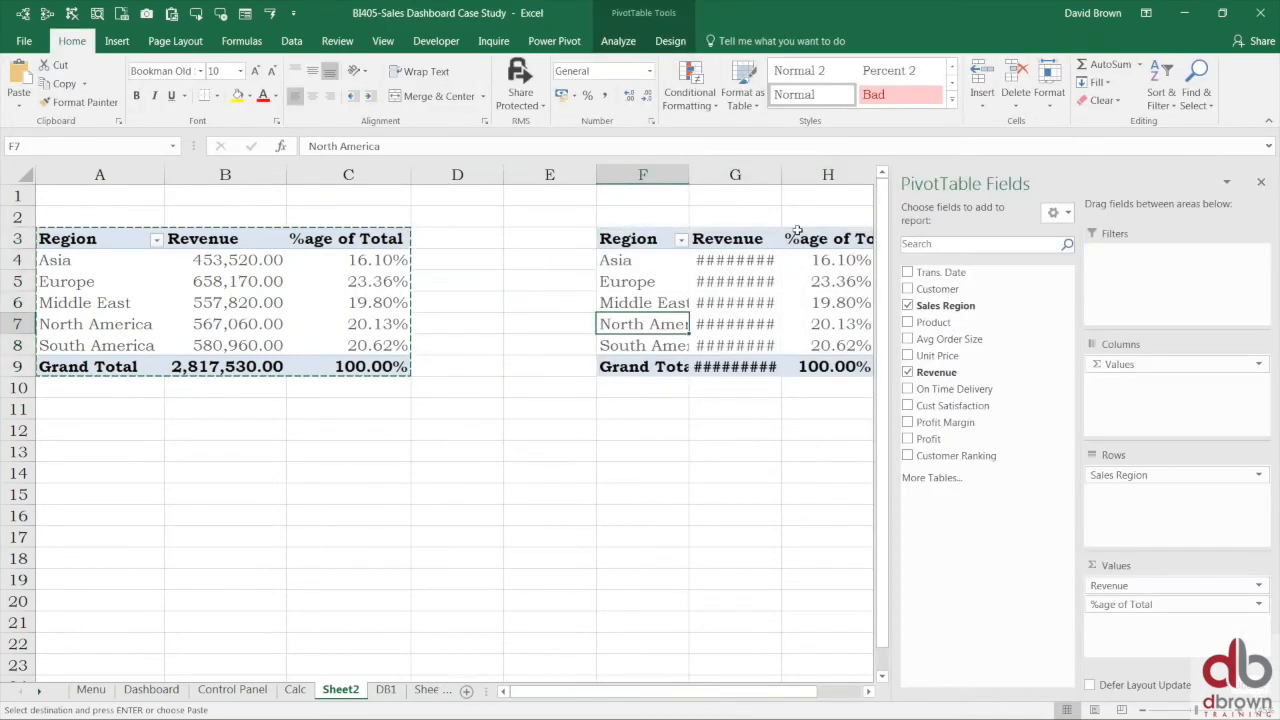
- Widen column G to fit the Revenue values of the copied PivotTable and check its columns
{"action": "double_click", "coordinate": [781, 174]}
{"action": "left_click", "coordinate": [771, 304]}
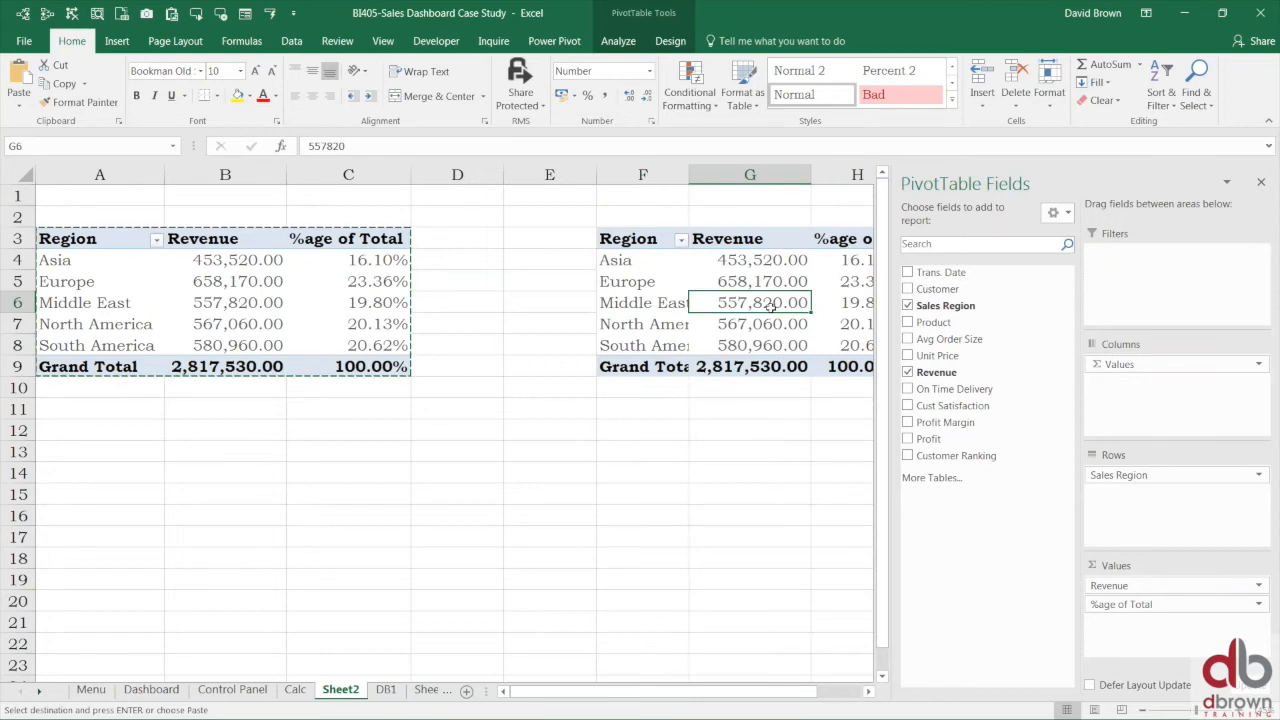
{"action": "key", "text": "Right"}
{"action": "key", "text": "Right"}
{"action": "key", "text": "Left"}
{"action": "key", "text": "Left"}
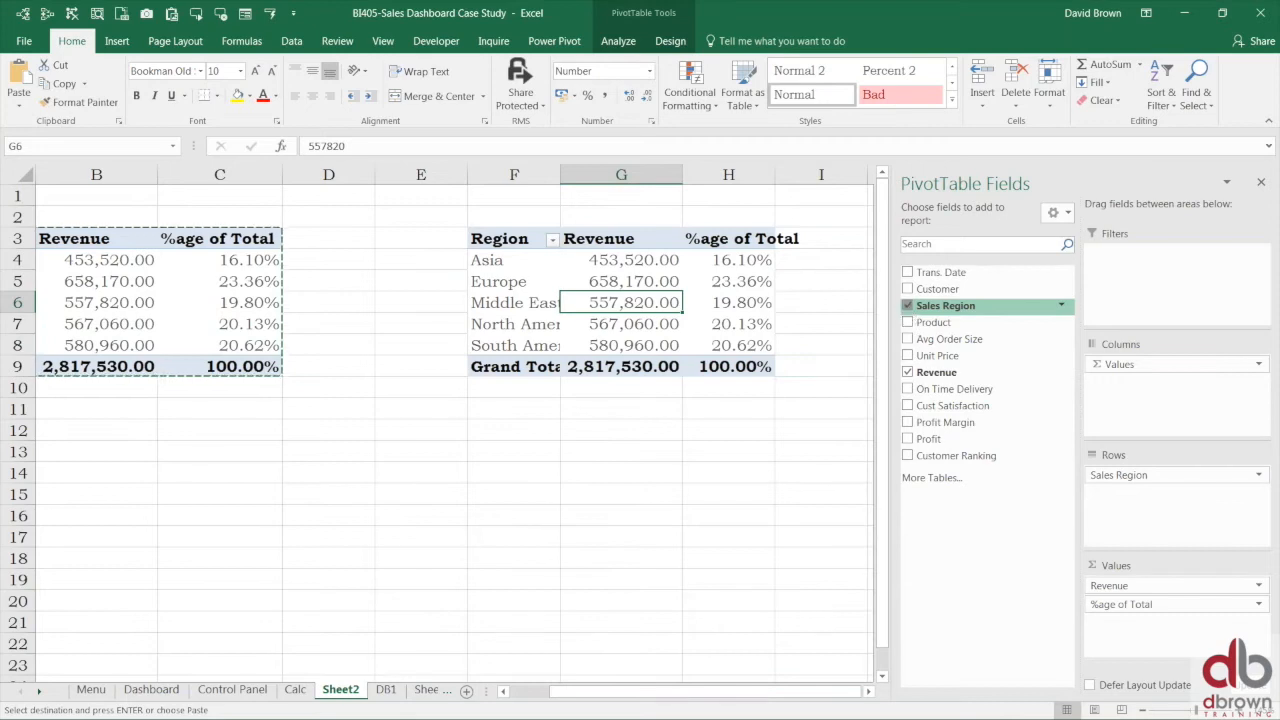
- Replace the Sales Region row field with Product in the copied PivotTable
{"action": "left_click", "coordinate": [907, 306]}
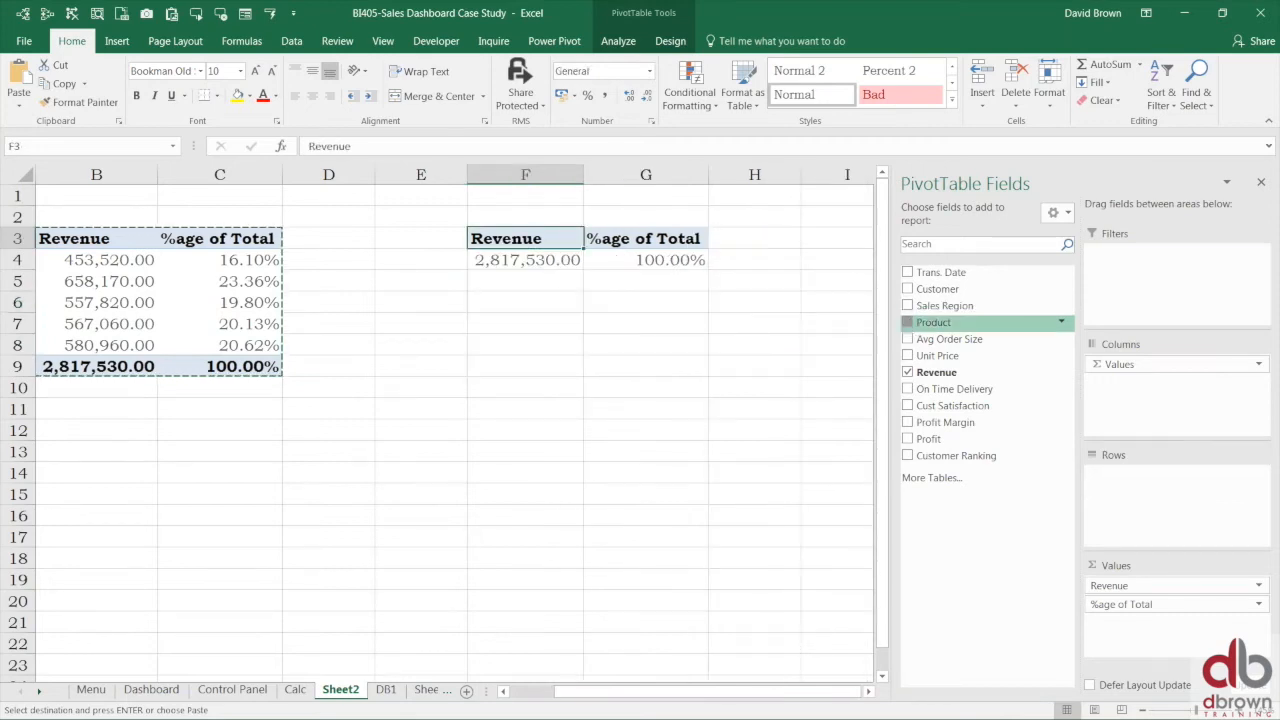
{"action": "left_click", "coordinate": [907, 322]}
{"action": "left_click", "coordinate": [686, 305]}
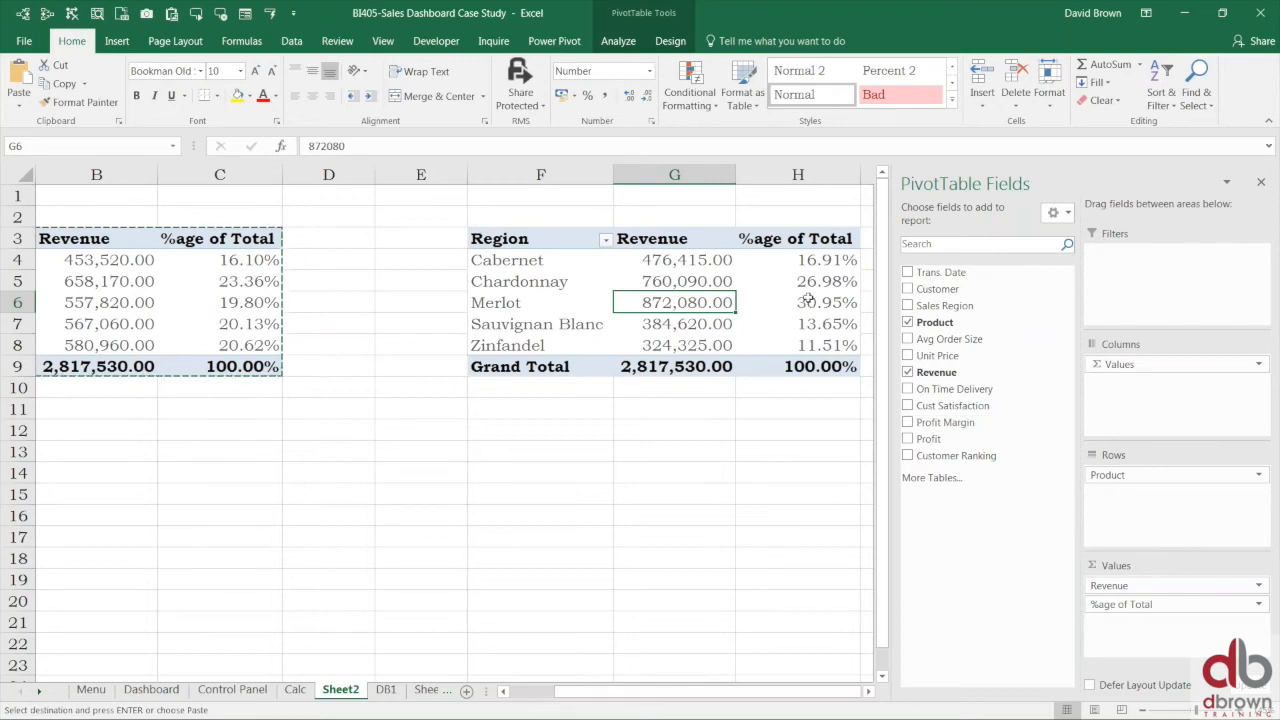
- Remove the %age of Total values from the Product PivotTable and clear the copy marquee around the original table
{"action": "left_click_drag", "start_coordinate": [1125, 604], "coordinate": [826, 630]}
{"action": "left_click", "coordinate": [670, 257]}
{"action": "left_click", "coordinate": [674, 280]}
{"action": "left_click", "coordinate": [680, 302]}
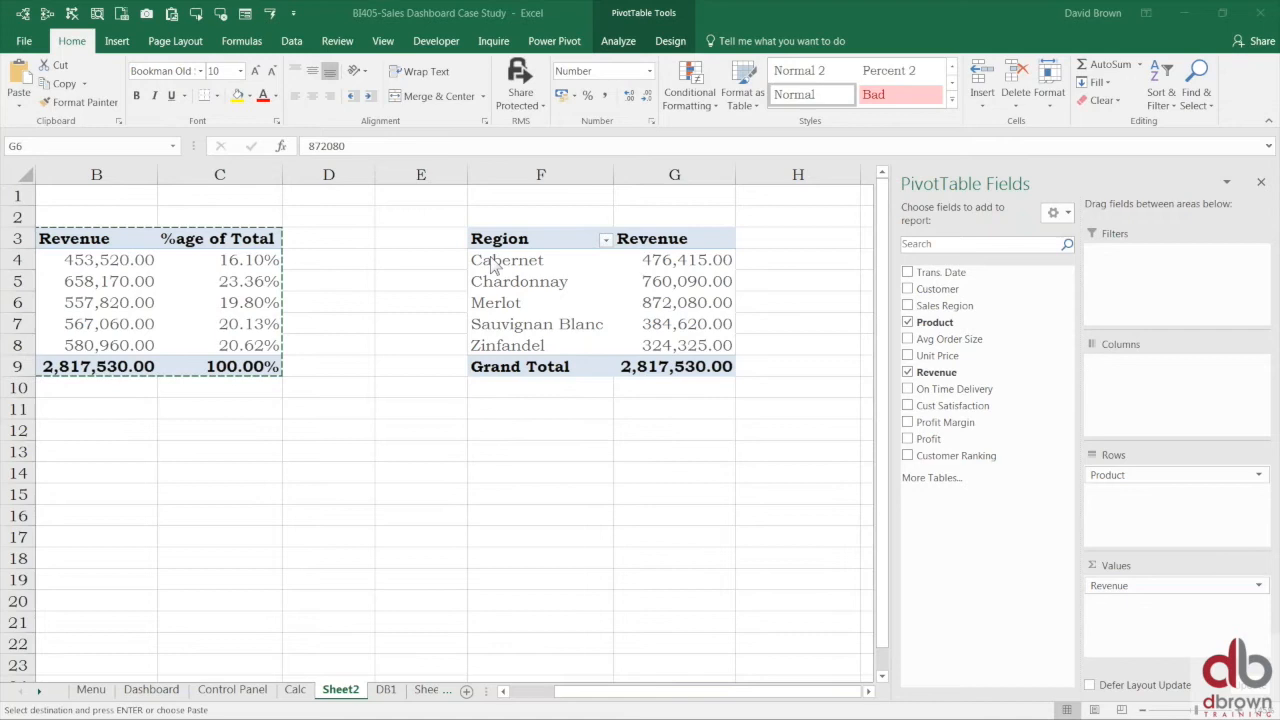
{"action": "left_click", "coordinate": [555, 281]}
{"action": "left_click", "coordinate": [545, 281]}
{"action": "key", "text": "Escape"}
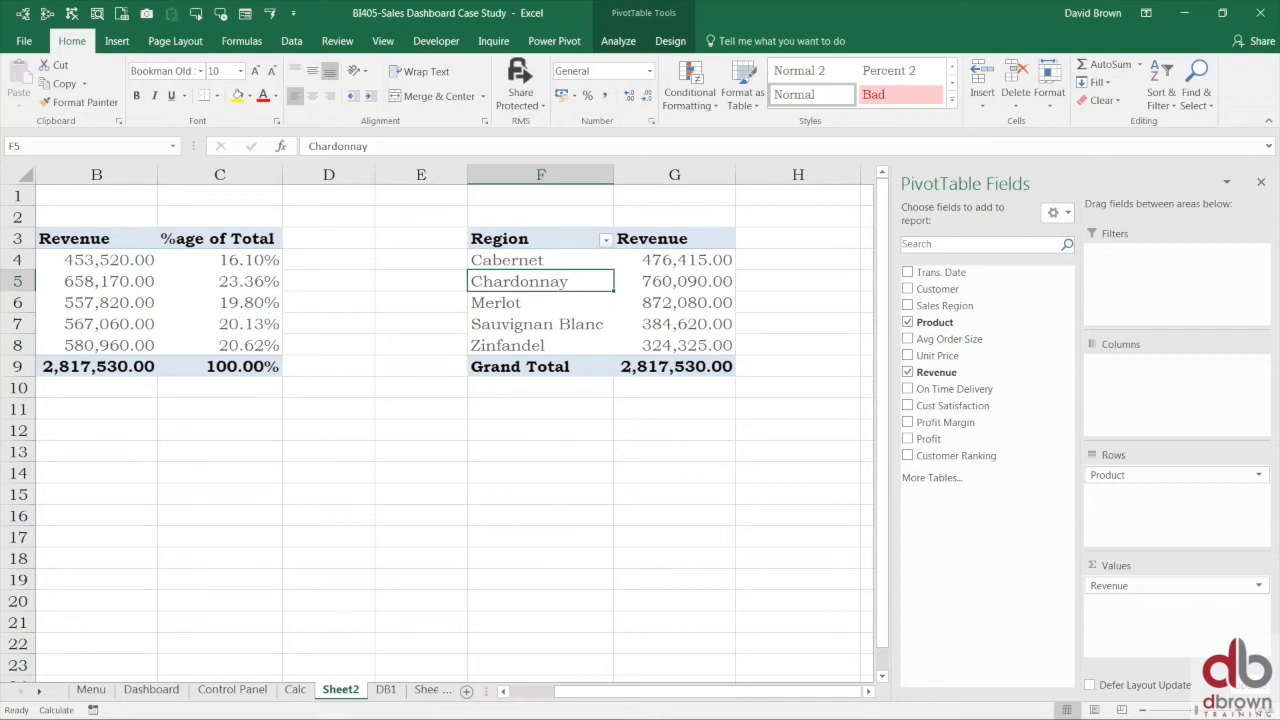
- Insert a default column PivotChart from the Product PivotTable, shrink it slightly and place it below the two PivotTables
{"action": "left_click", "coordinate": [698, 308]}
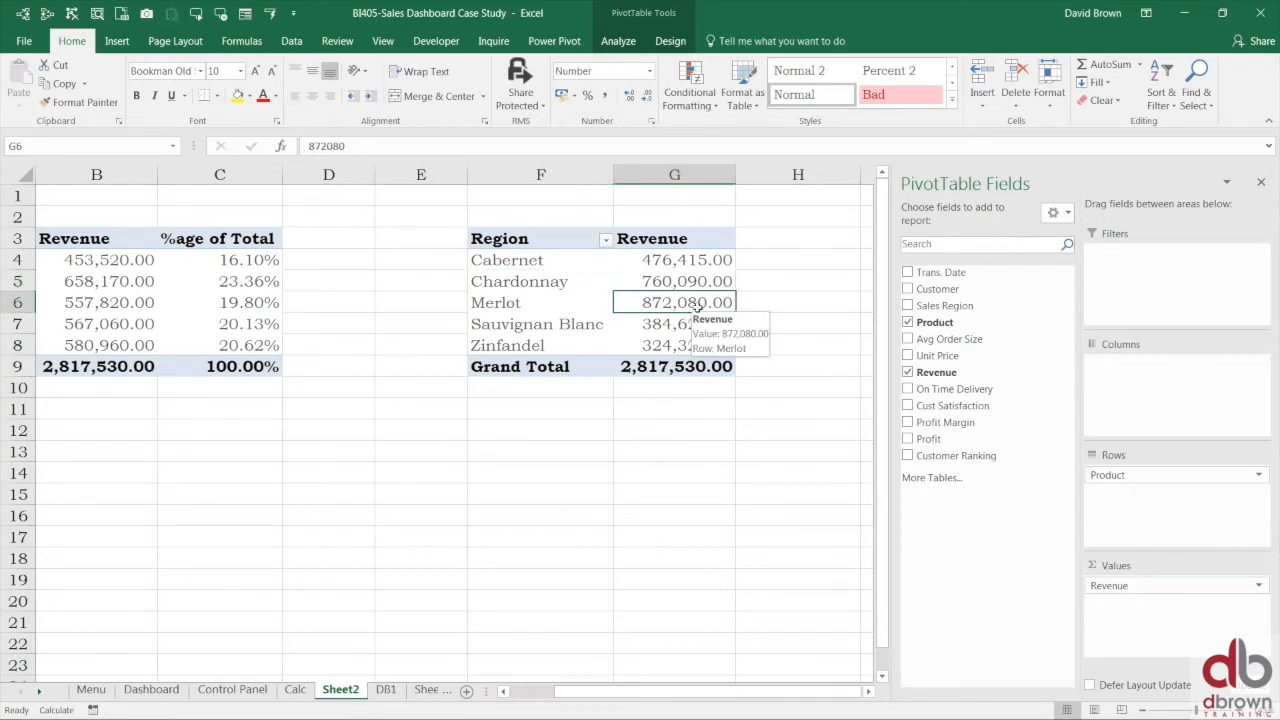
{"action": "key", "text": "alt+F1"}
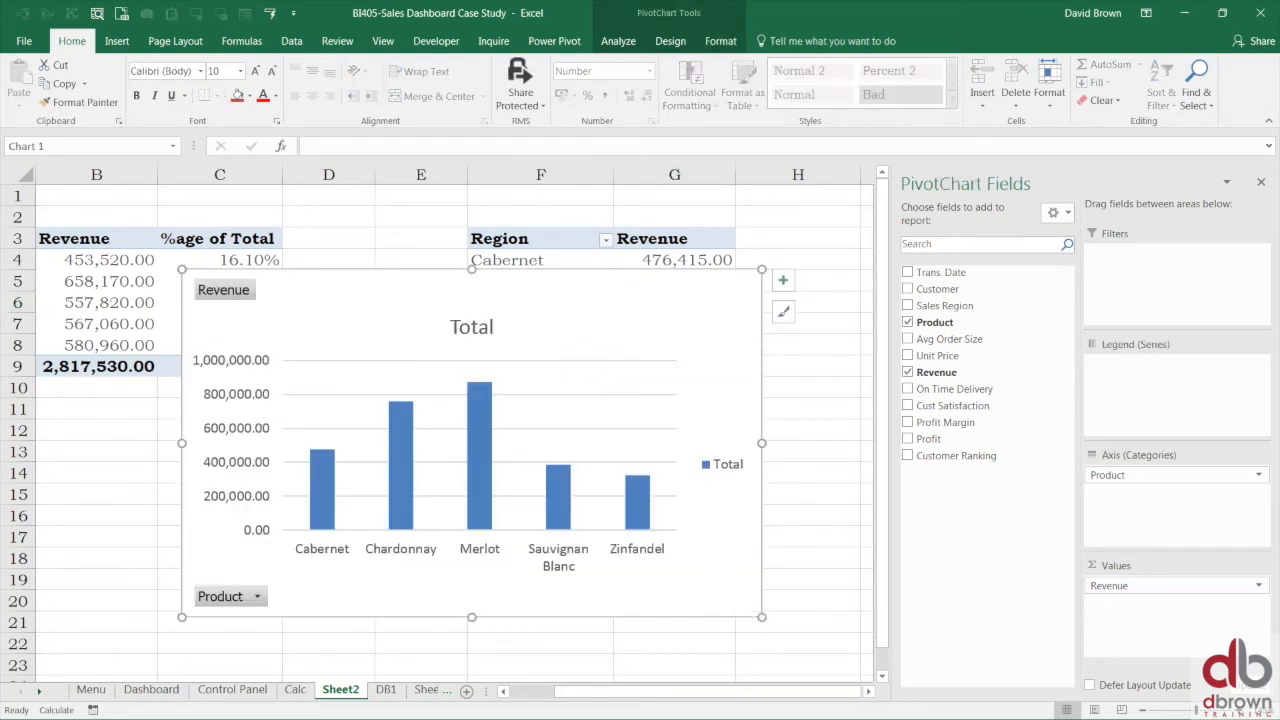
{"action": "left_click_drag", "start_coordinate": [765, 620], "coordinate": [730, 578]}
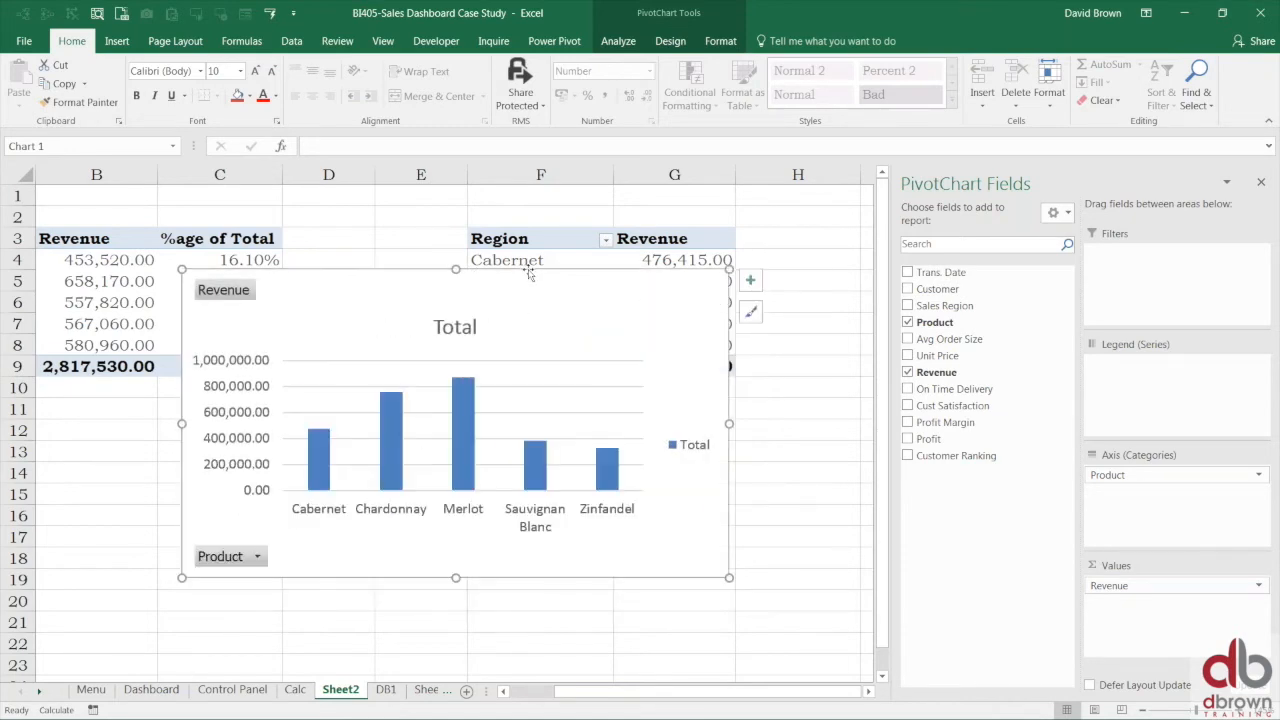
{"action": "left_click_drag", "start_coordinate": [529, 272], "coordinate": [415, 391]}
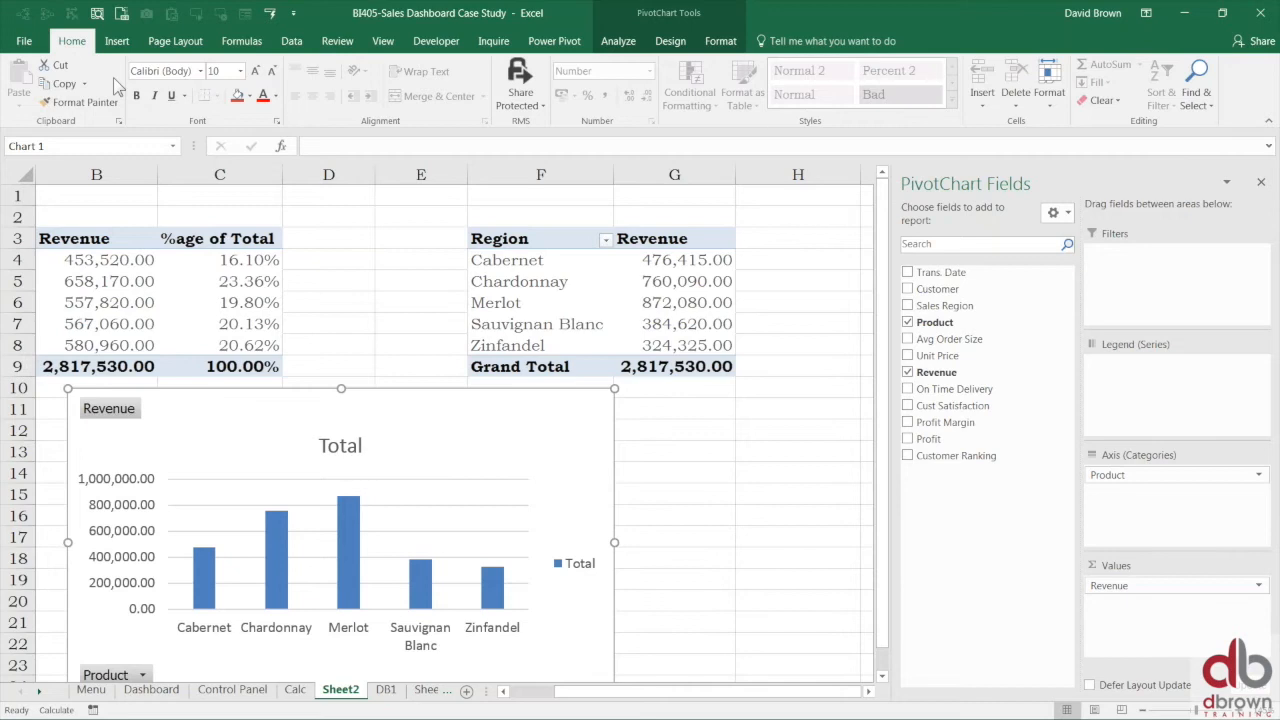
- Collapse the ribbon and change the PivotChart's title to "Revenue by Product"
{"action": "key", "text": "ctrl+F1"}
{"action": "left_click", "coordinate": [345, 311]}
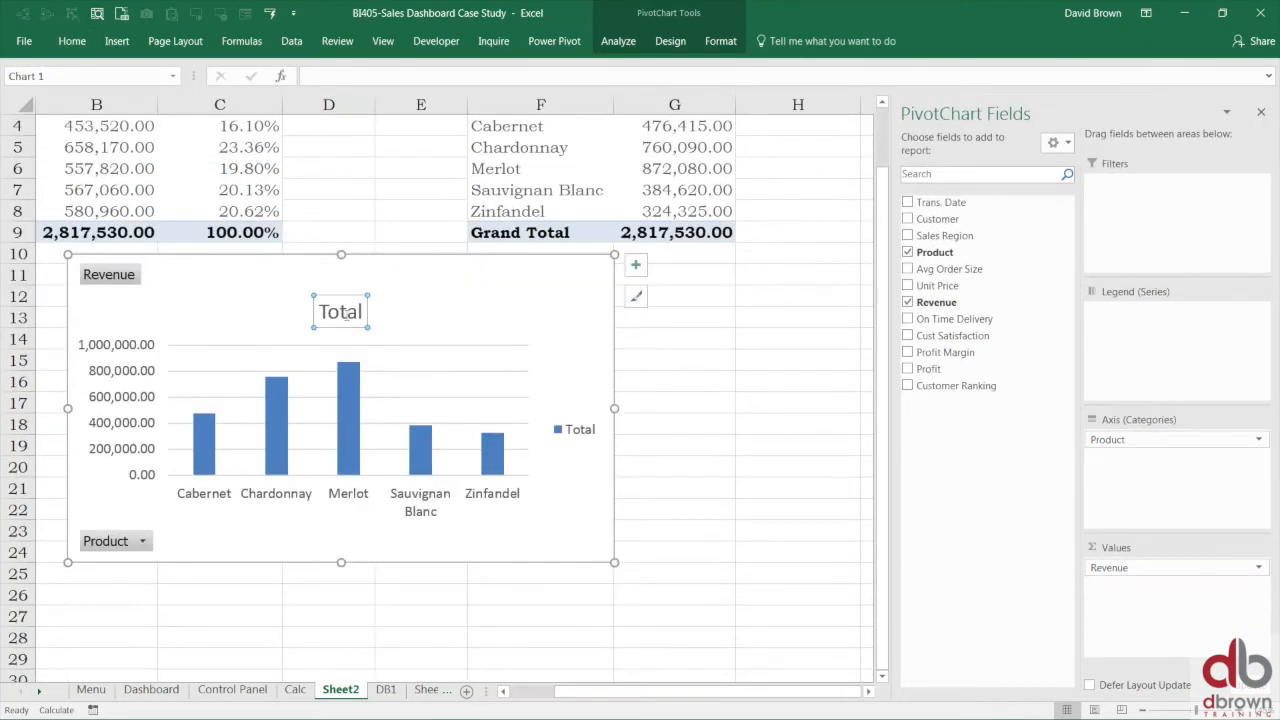
{"action": "left_click", "coordinate": [346, 312]}
{"action": "double_click", "coordinate": [345, 311]}
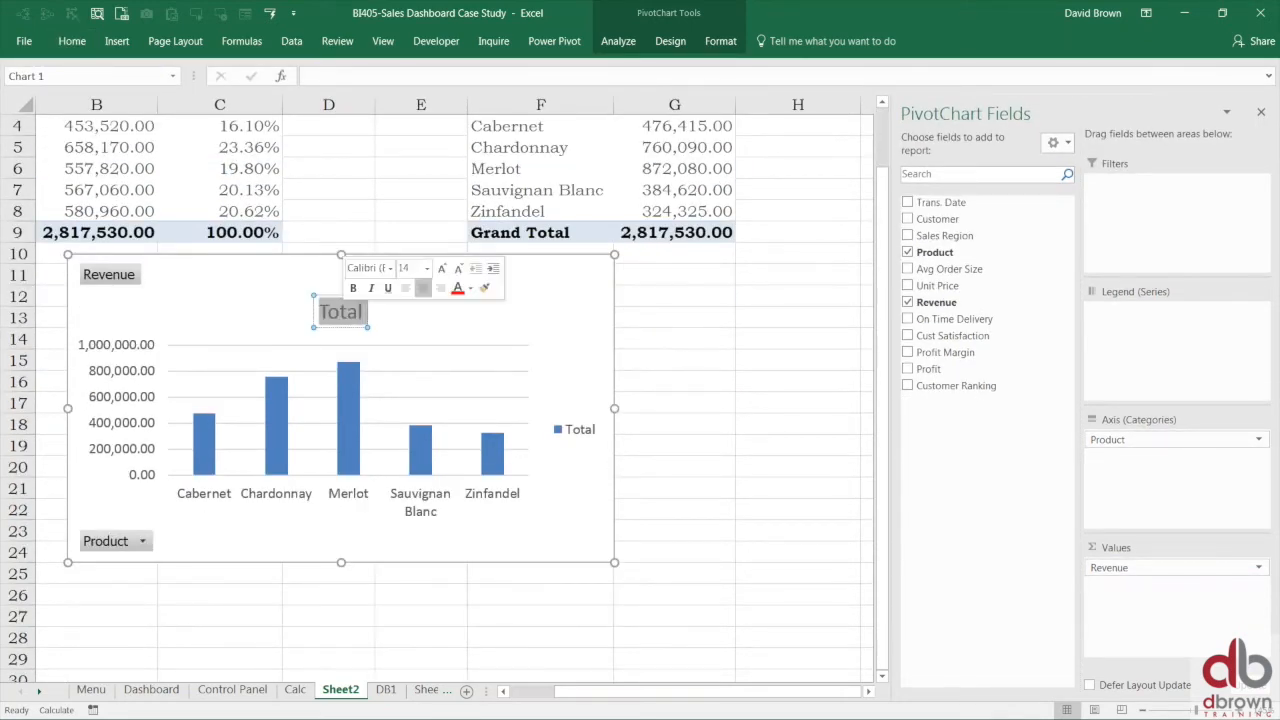
{"action": "type", "text": "Revenue"}
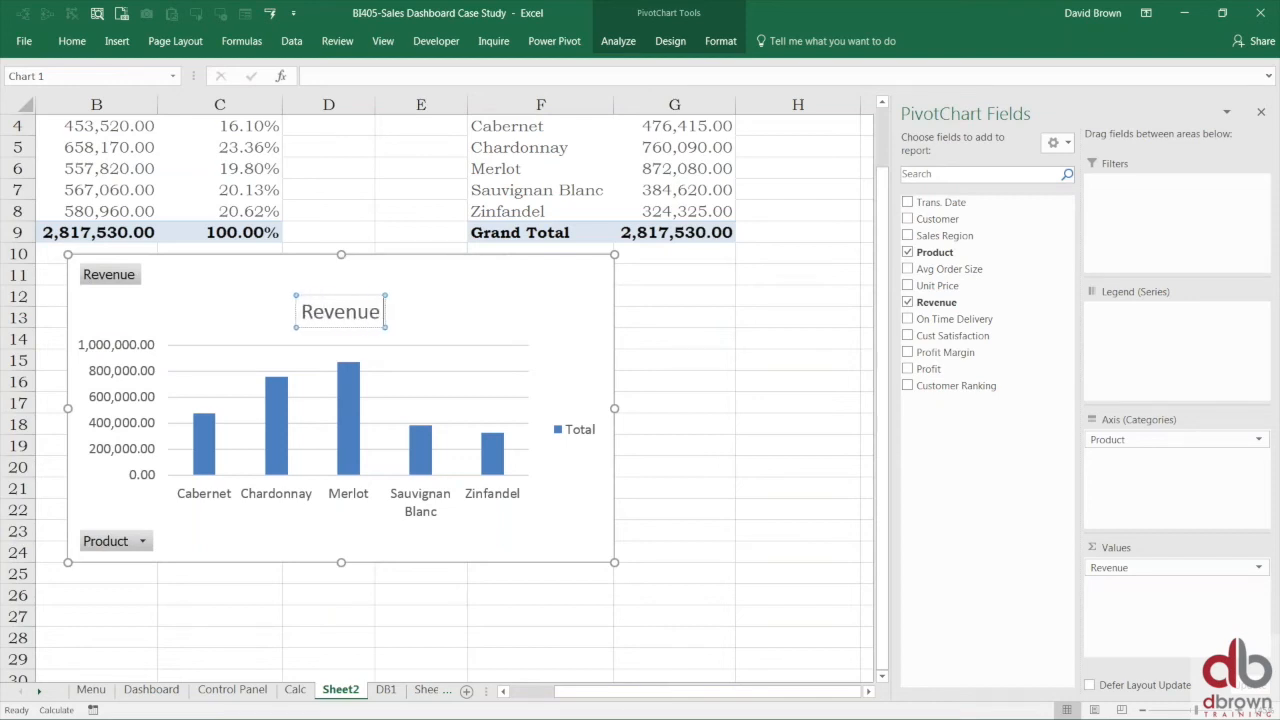
{"action": "type", "text": " by Product"}
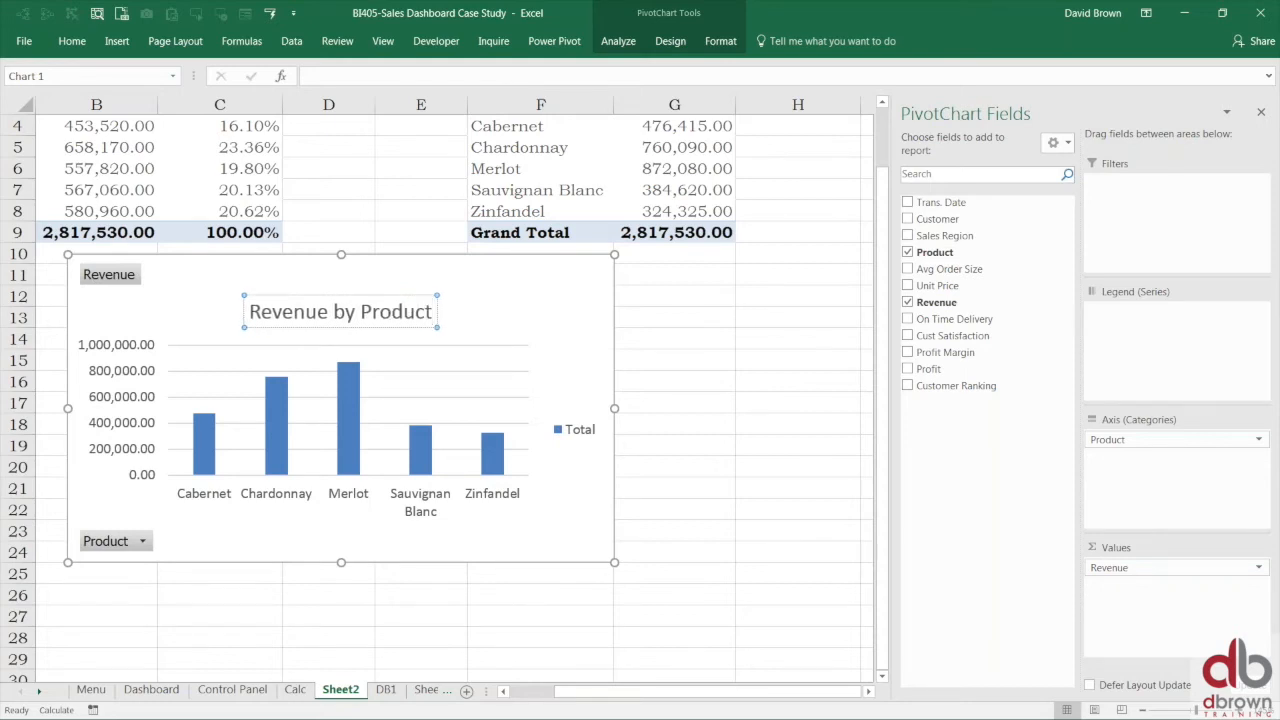
{"action": "left_click", "coordinate": [638, 287]}
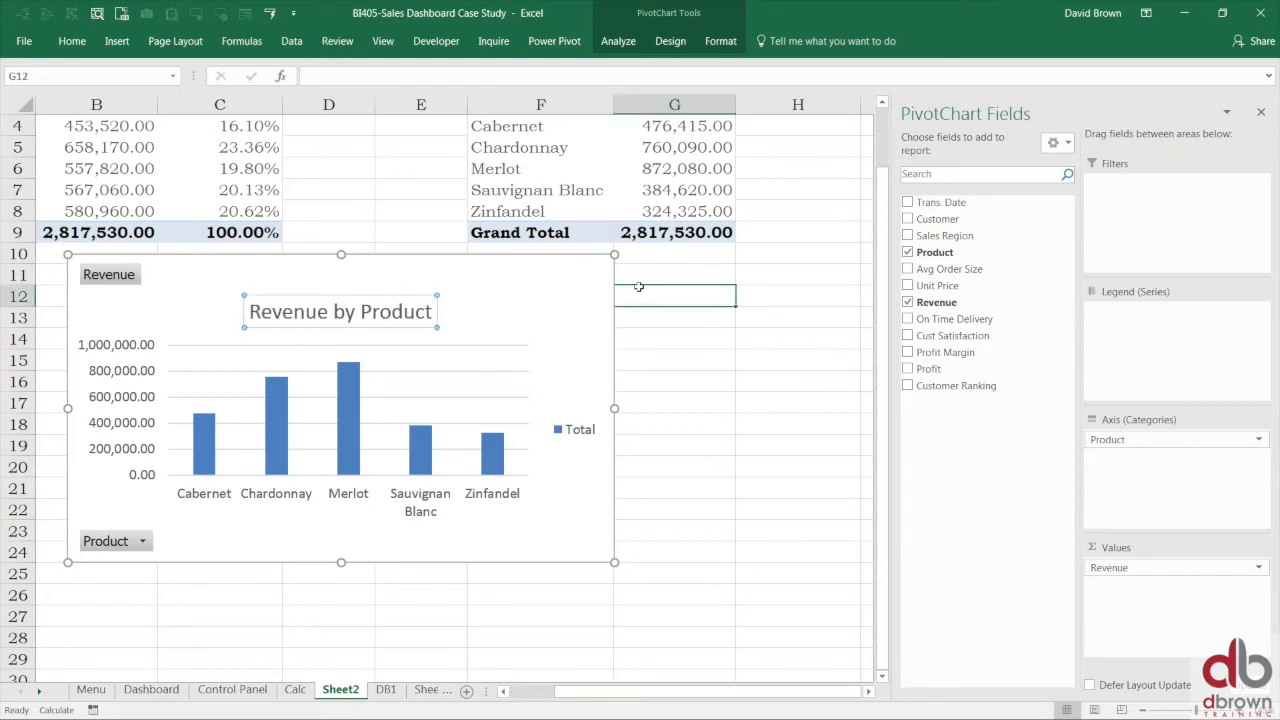
- Delete the PivotChart's legend and hide all of its field buttons
{"action": "left_click", "coordinate": [560, 431]}
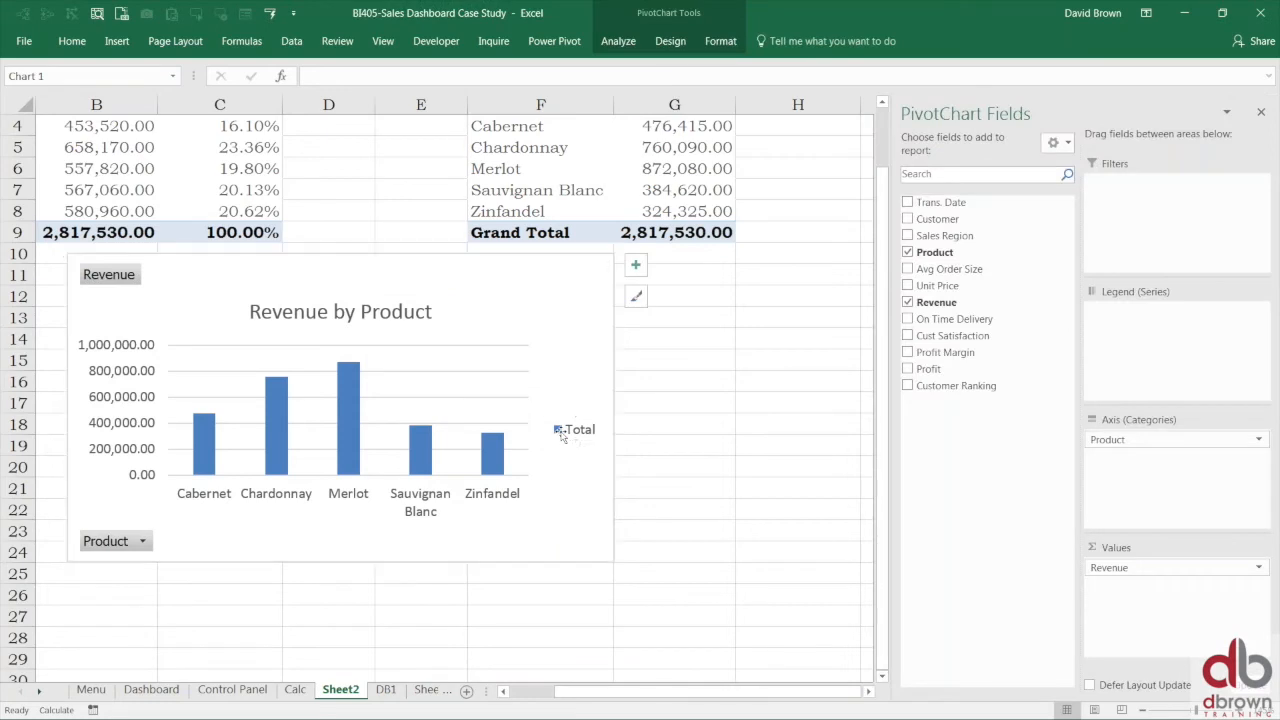
{"action": "key", "text": "Delete"}
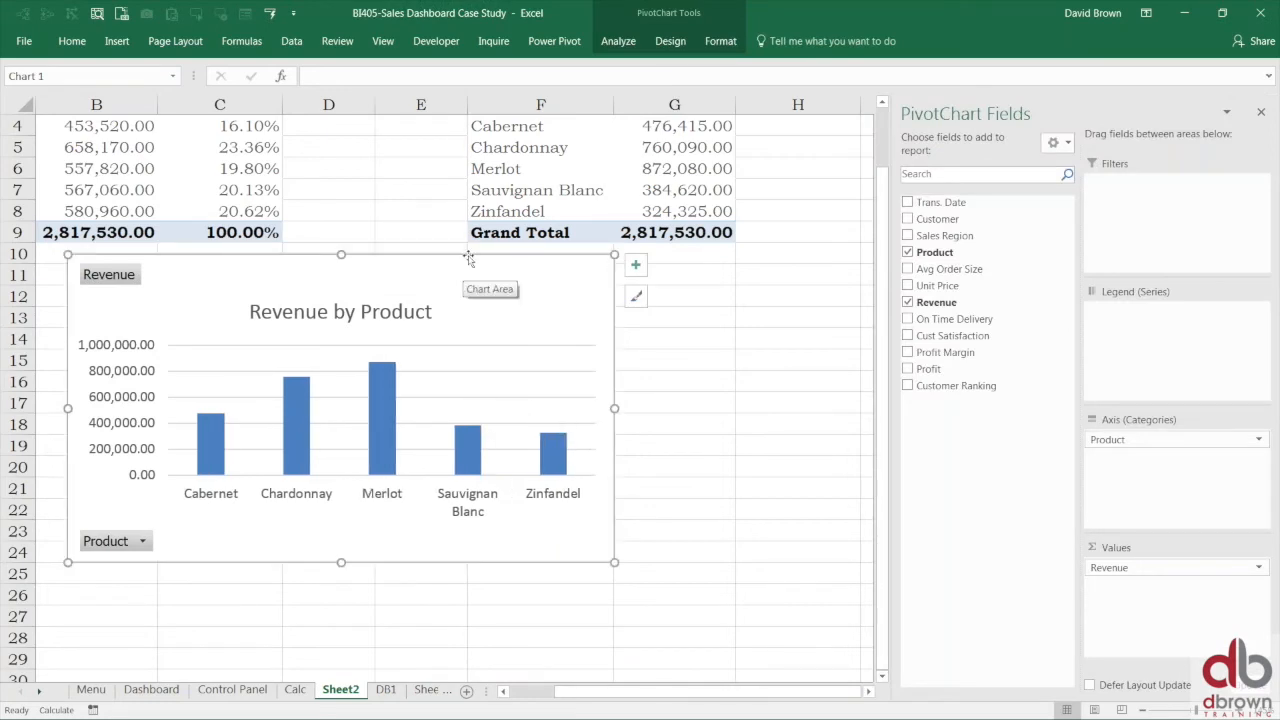
{"action": "left_click_drag", "start_coordinate": [468, 258], "coordinate": [447, 267]}
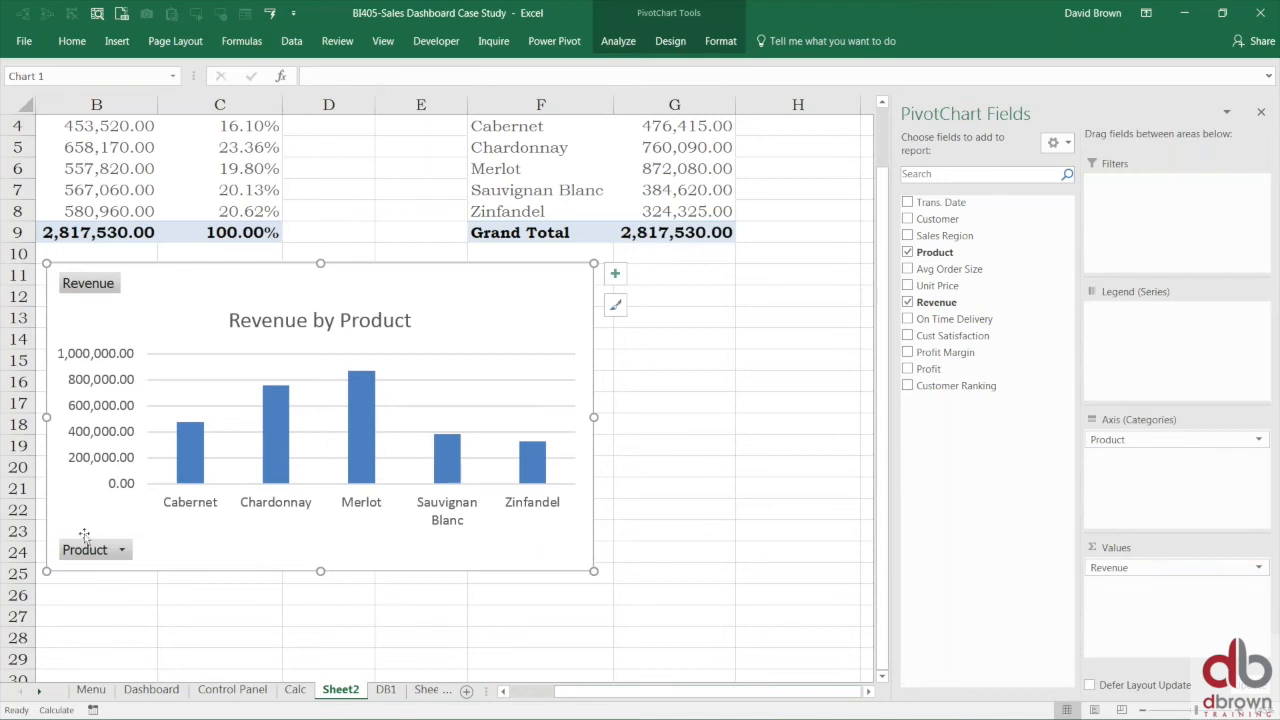
{"action": "left_click", "coordinate": [618, 41]}
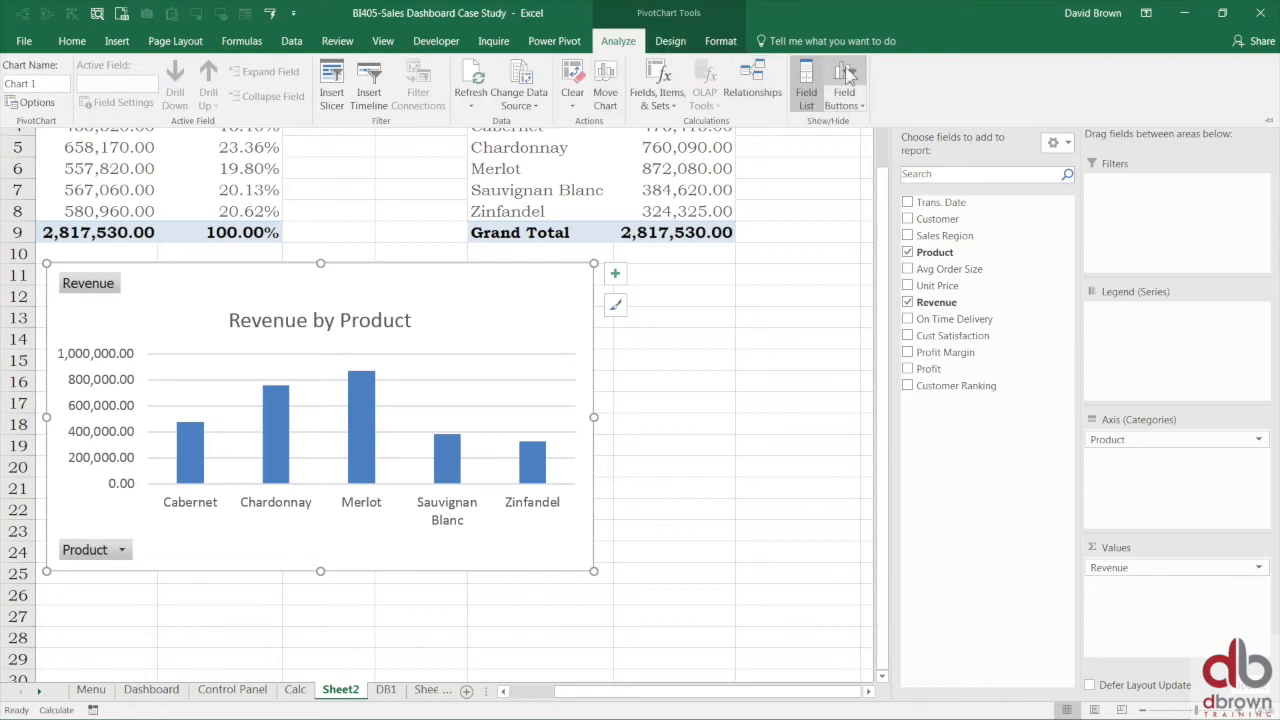
{"action": "left_click", "coordinate": [843, 78]}
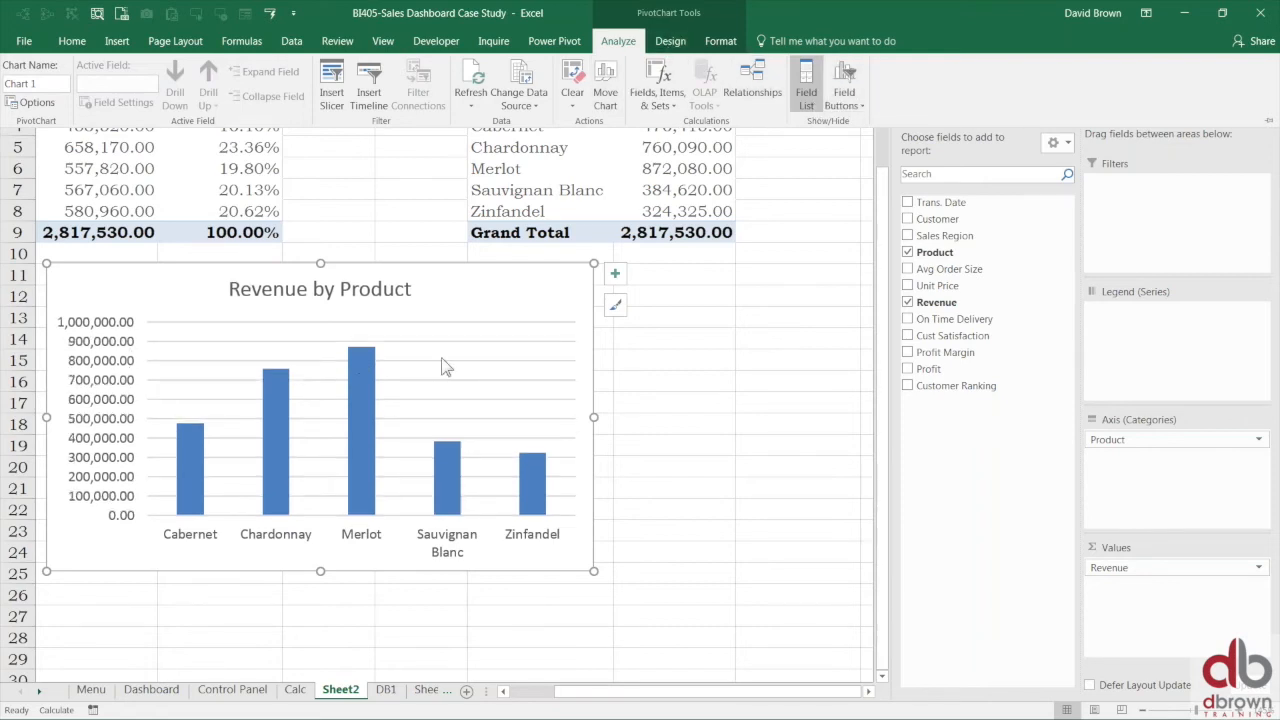
{"action": "key", "text": "ctrl+F1"}
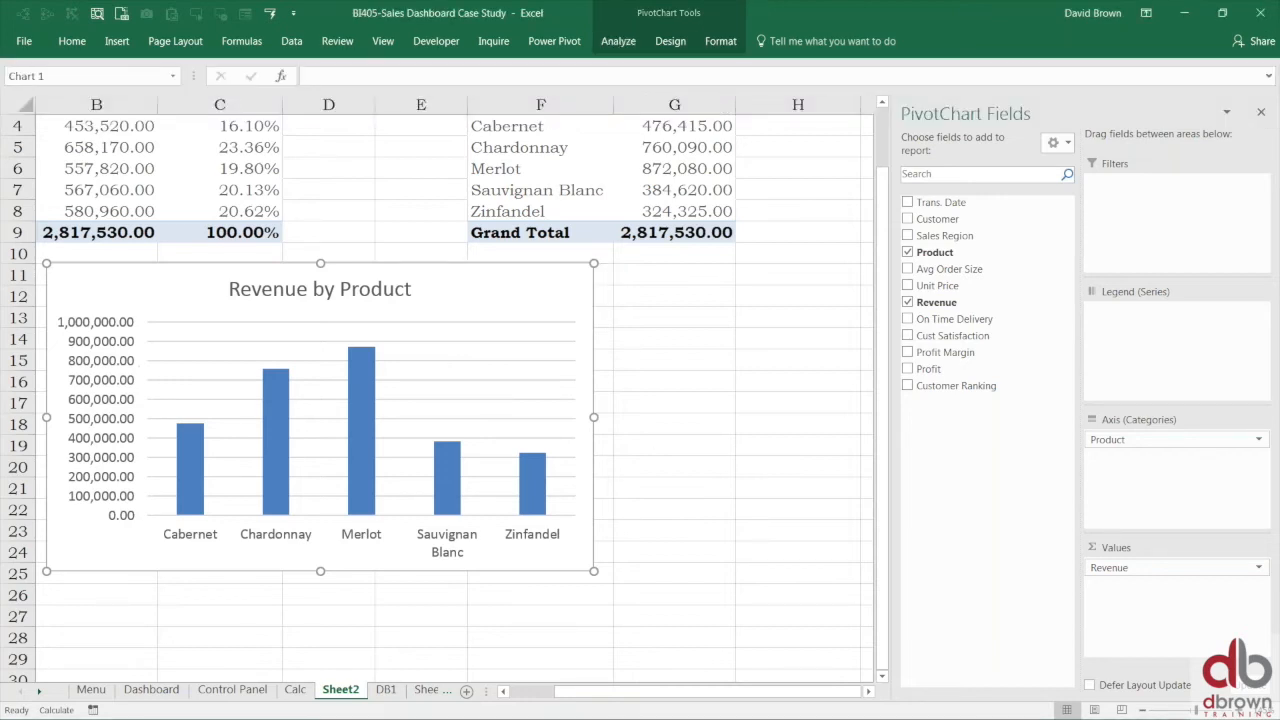
- Switch to Power BI Desktop, shrink the sales region matrix closely around its contents and deselect it
{"action": "left_click", "coordinate": [683, 360]}
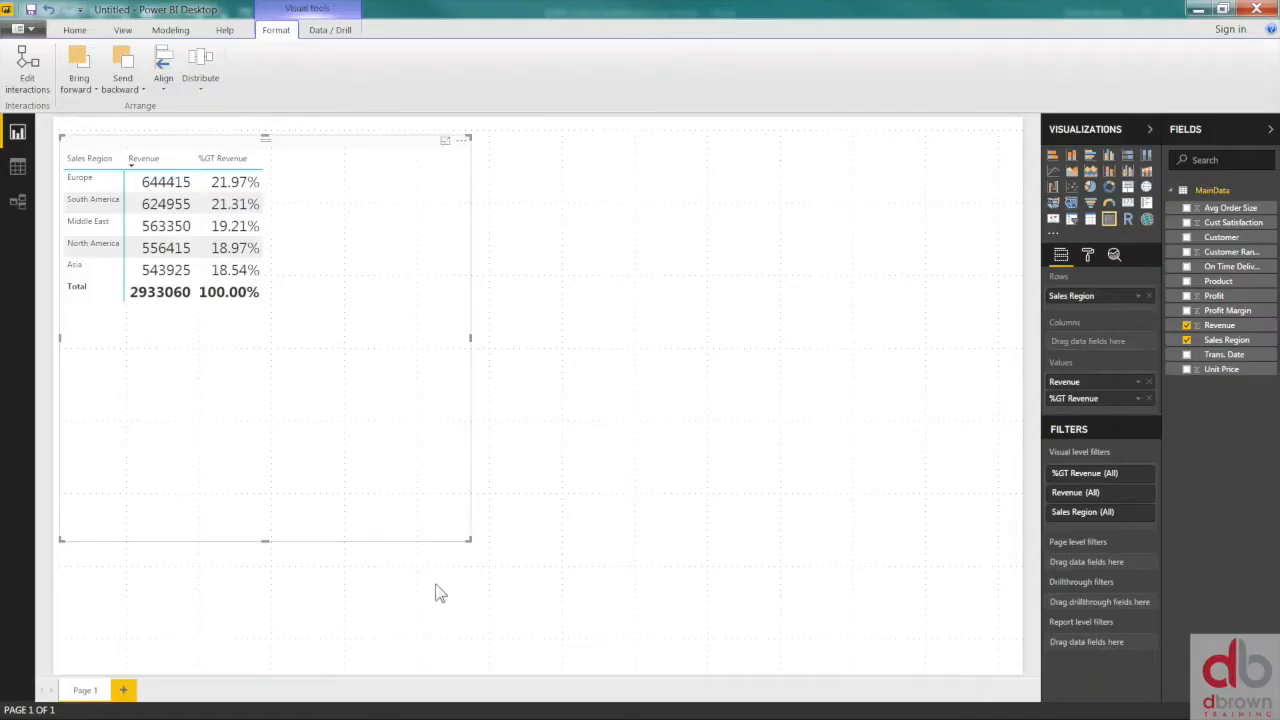
{"action": "left_click_drag", "start_coordinate": [471, 541], "coordinate": [344, 322]}
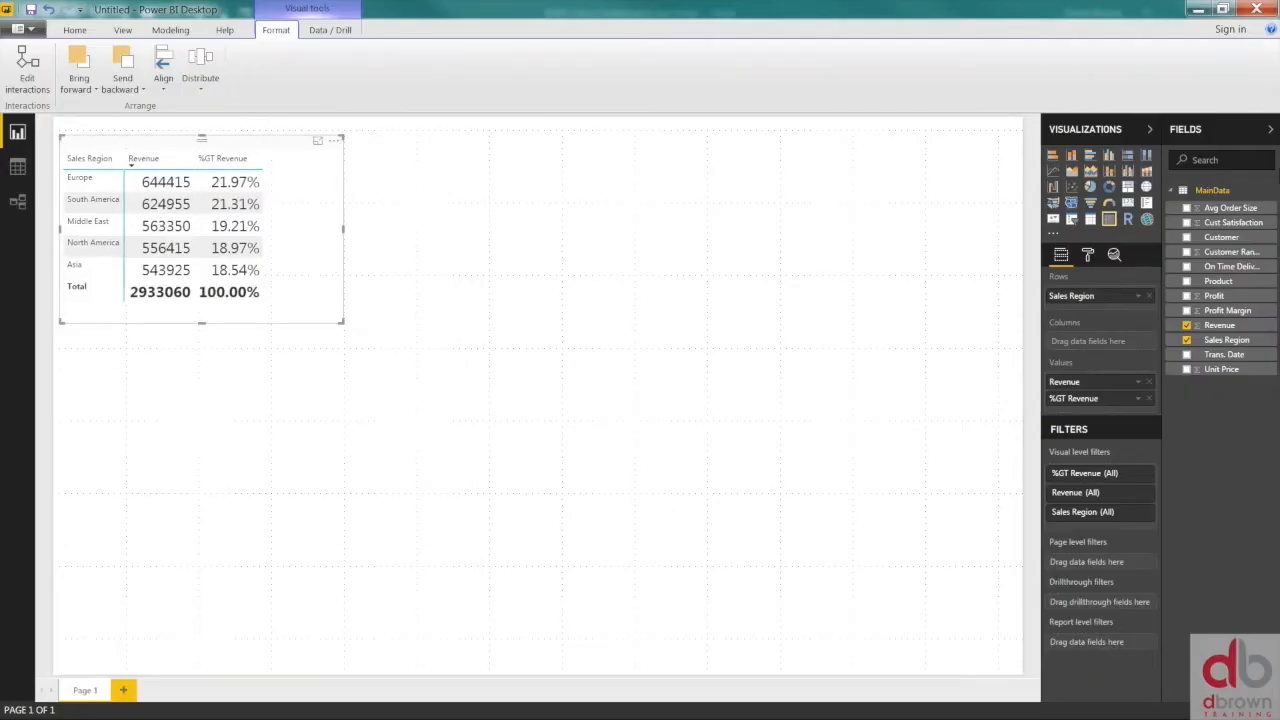
{"action": "left_click", "coordinate": [1088, 254]}
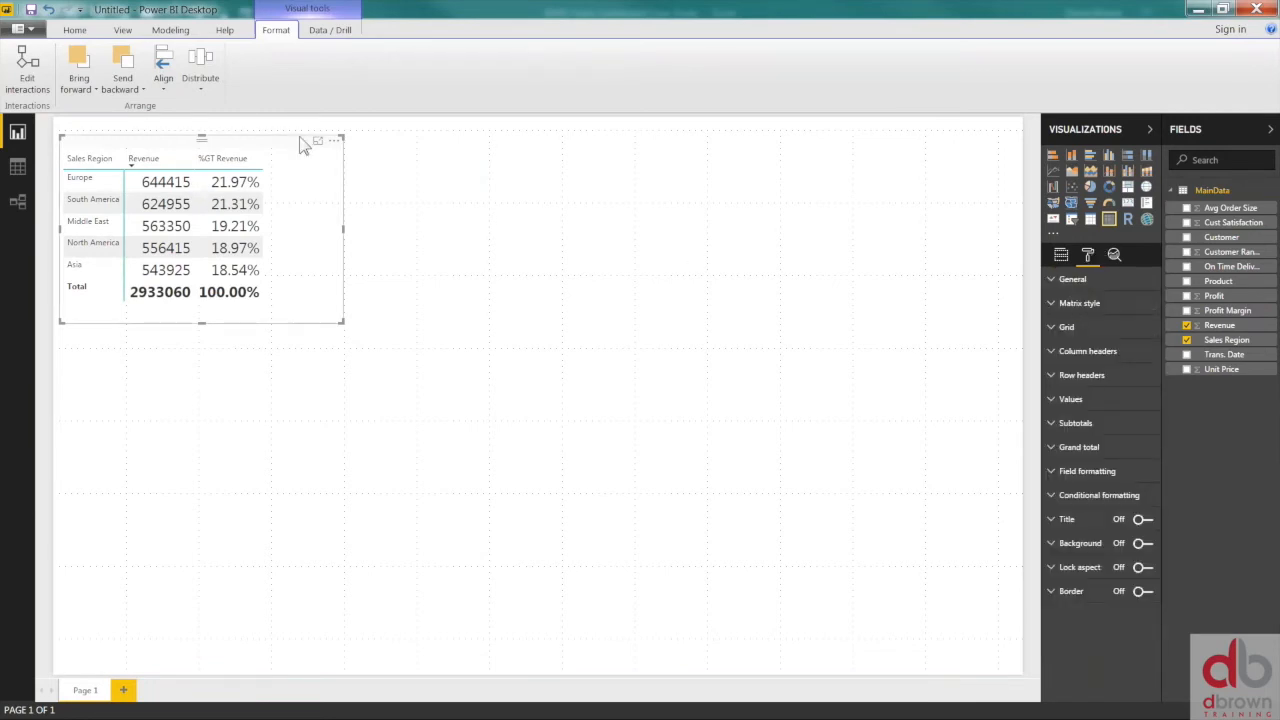
{"action": "left_click", "coordinate": [474, 172]}
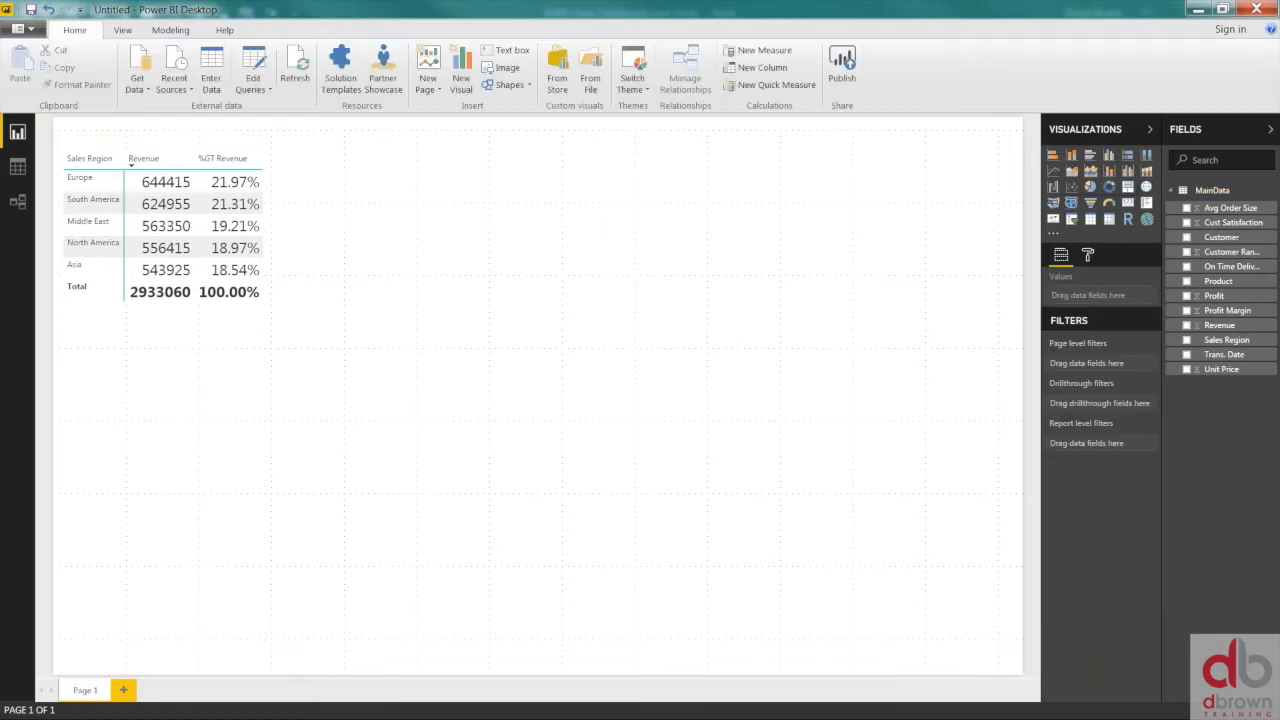
- Add a stacked column chart of Revenue by Product, widen it and place it beside the matrix at the top of the page
{"action": "left_click", "coordinate": [1072, 157]}
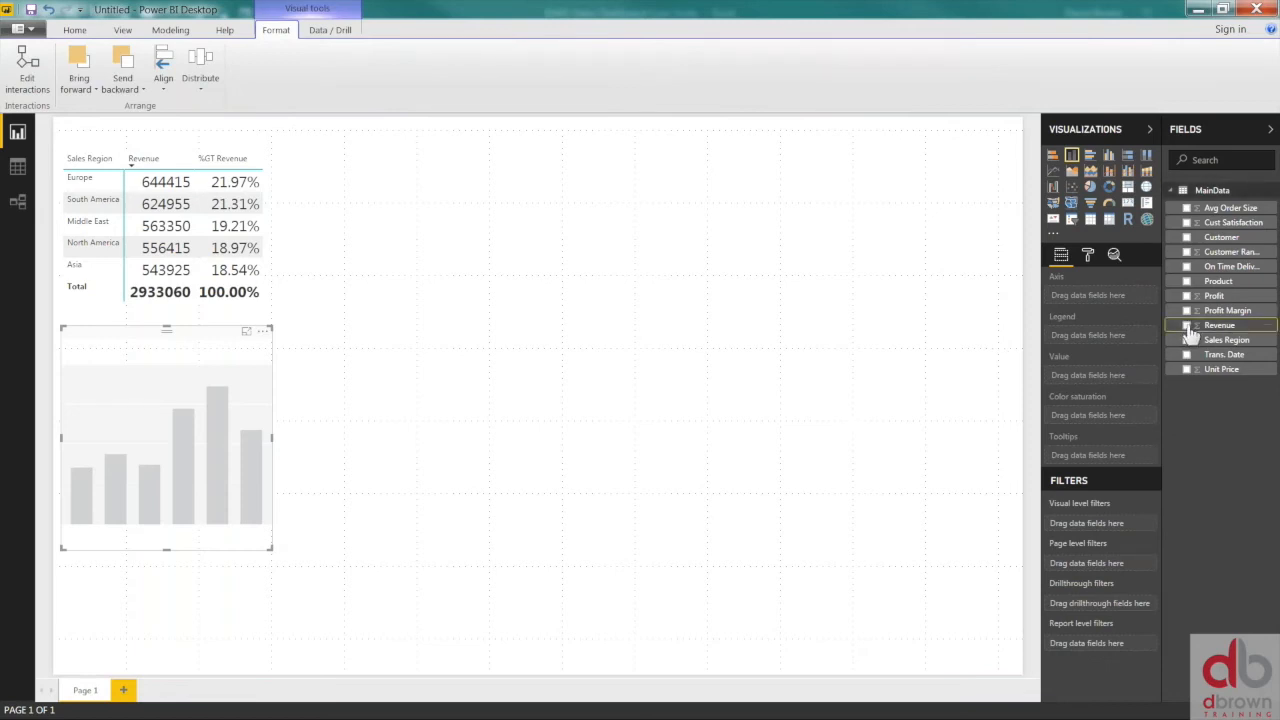
{"action": "left_click", "coordinate": [1187, 326]}
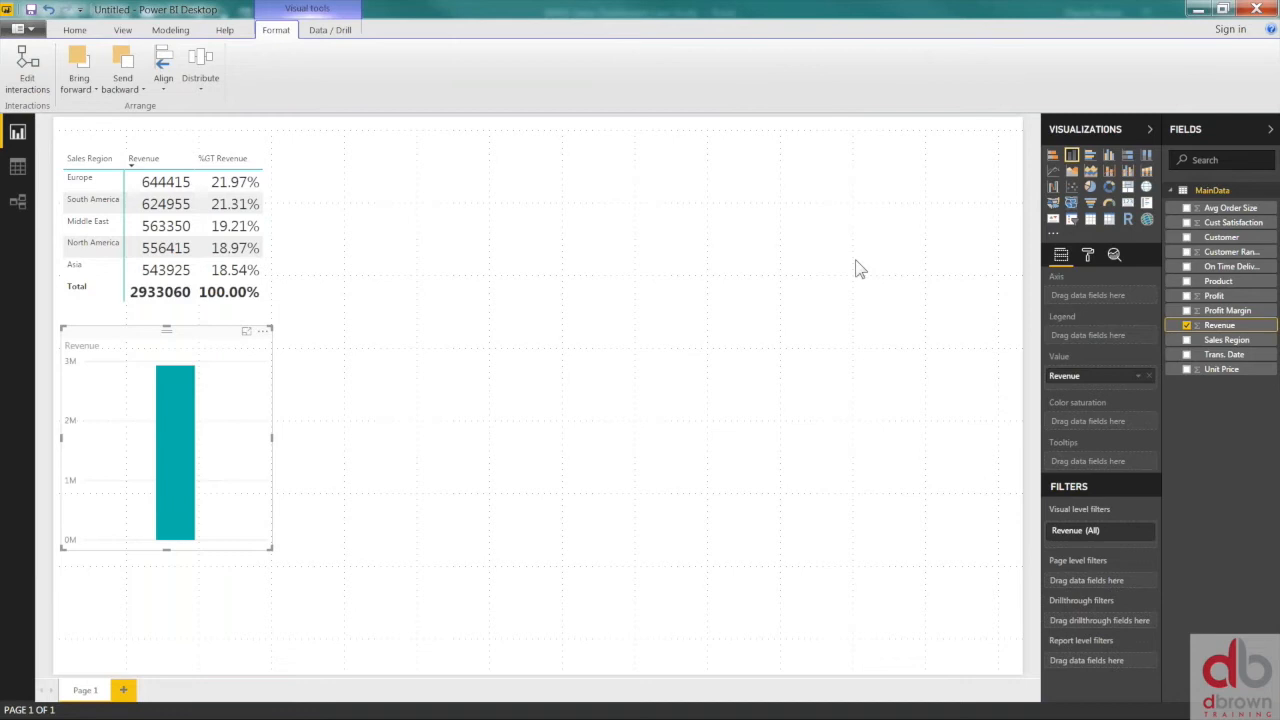
{"action": "left_click", "coordinate": [1188, 282]}
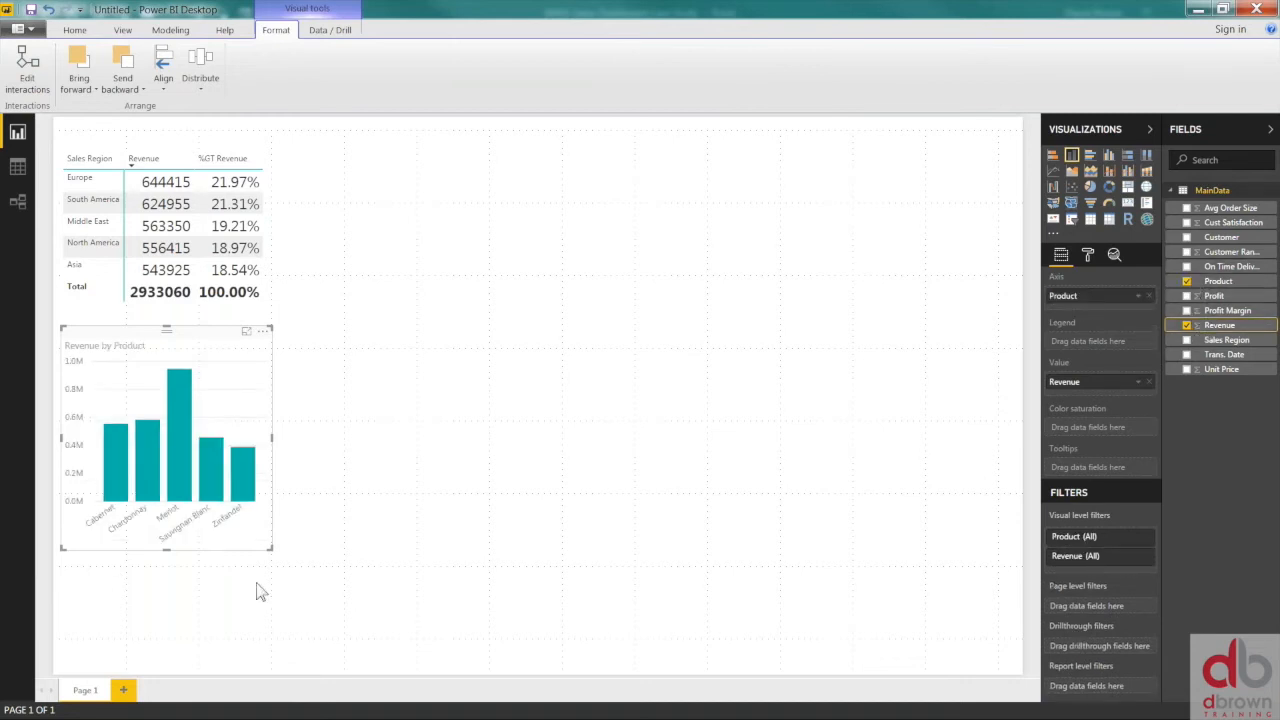
{"action": "left_click_drag", "start_coordinate": [270, 548], "coordinate": [446, 546]}
{"action": "left_click_drag", "start_coordinate": [305, 352], "coordinate": [627, 133]}
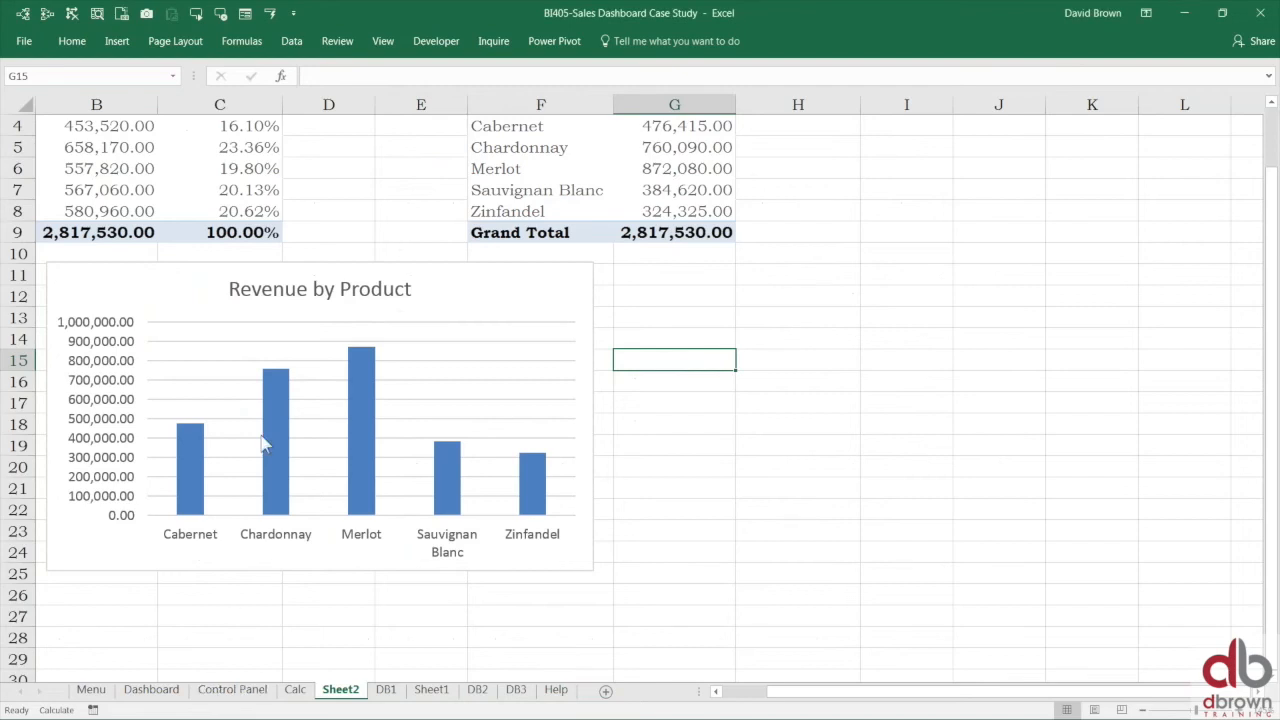
- Compare the Excel PivotChart with the Power BI column chart, selecting only the Merlot column in the Excel chart
{"action": "mouse_move", "coordinate": [278, 385]}
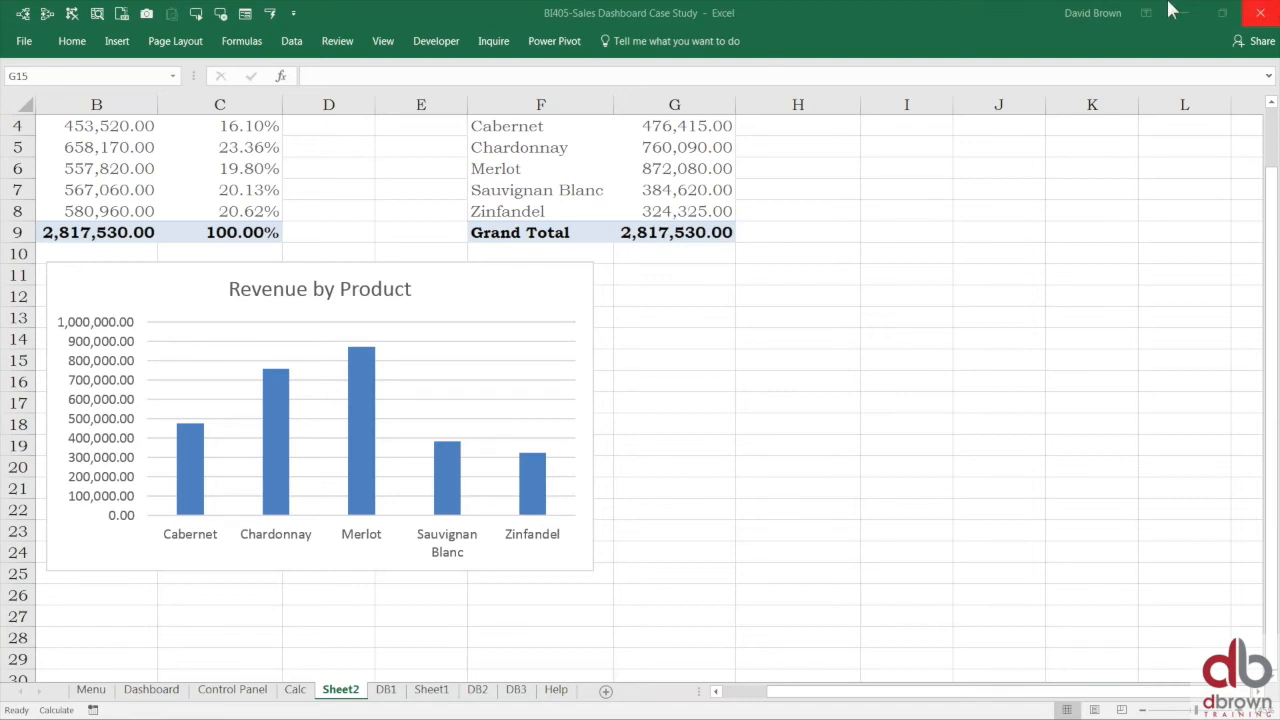
{"action": "key", "text": "alt+Tab"}
{"action": "left_click", "coordinate": [228, 167]}
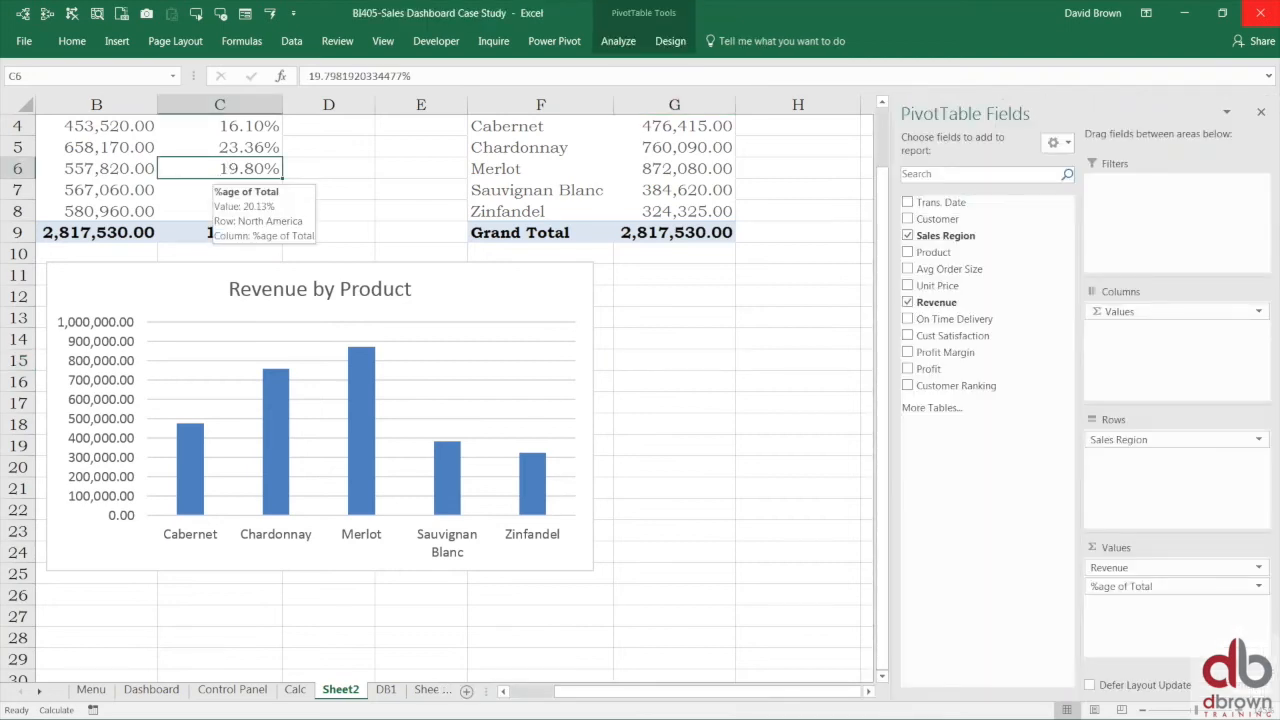
{"action": "scroll", "coordinate": [228, 170], "scroll_direction": "up", "scroll_amount": 1}
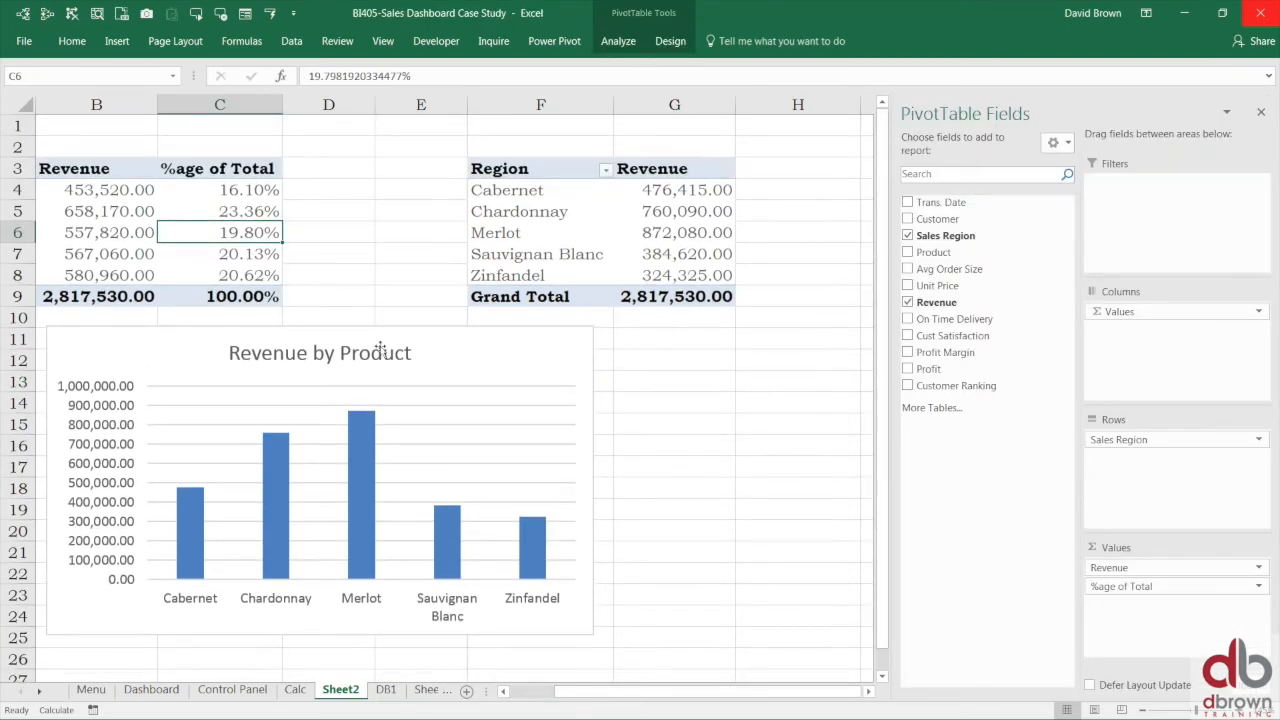
{"action": "key", "text": "alt+Tab"}
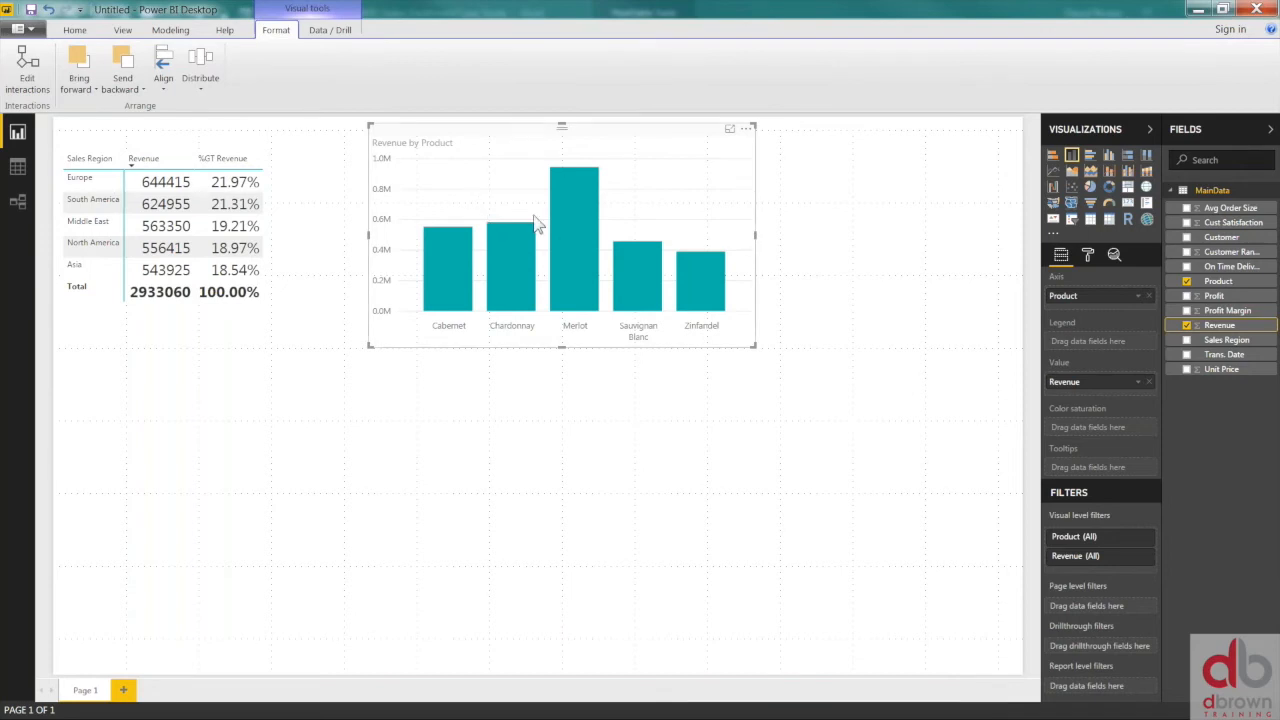
{"action": "key", "text": "alt+Tab"}
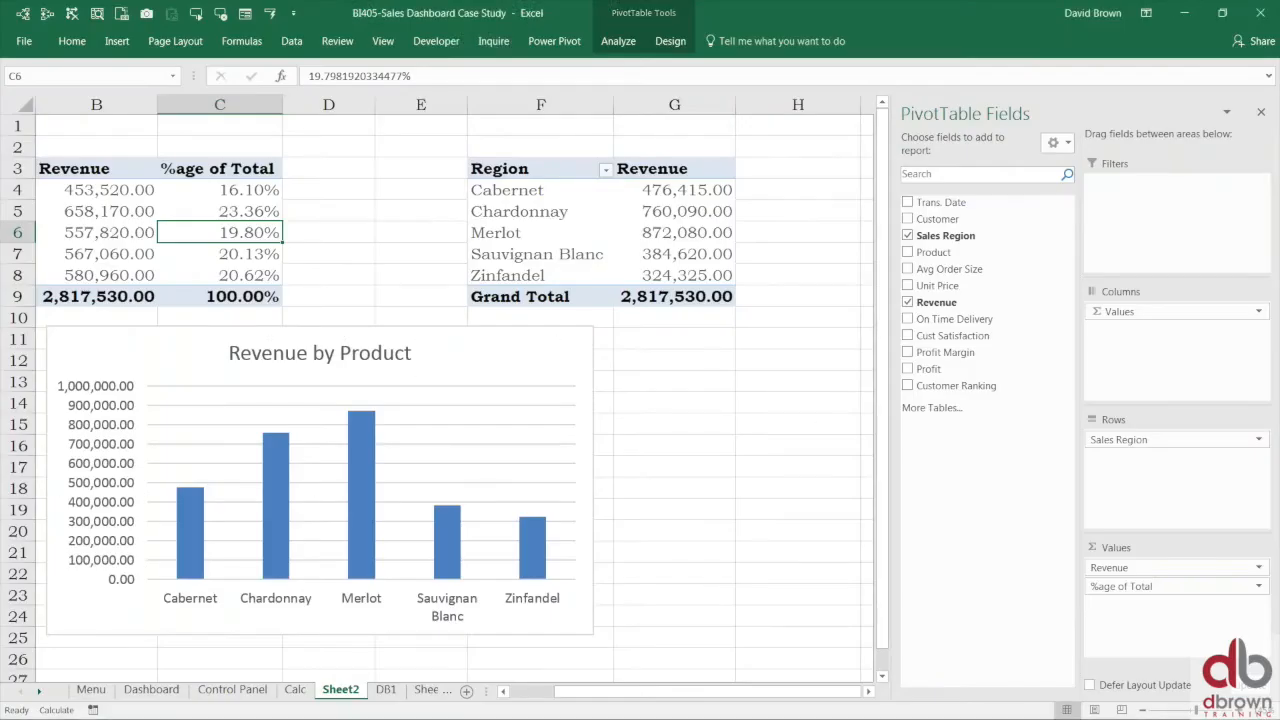
{"action": "left_click", "coordinate": [357, 451]}
{"action": "left_click", "coordinate": [363, 448]}
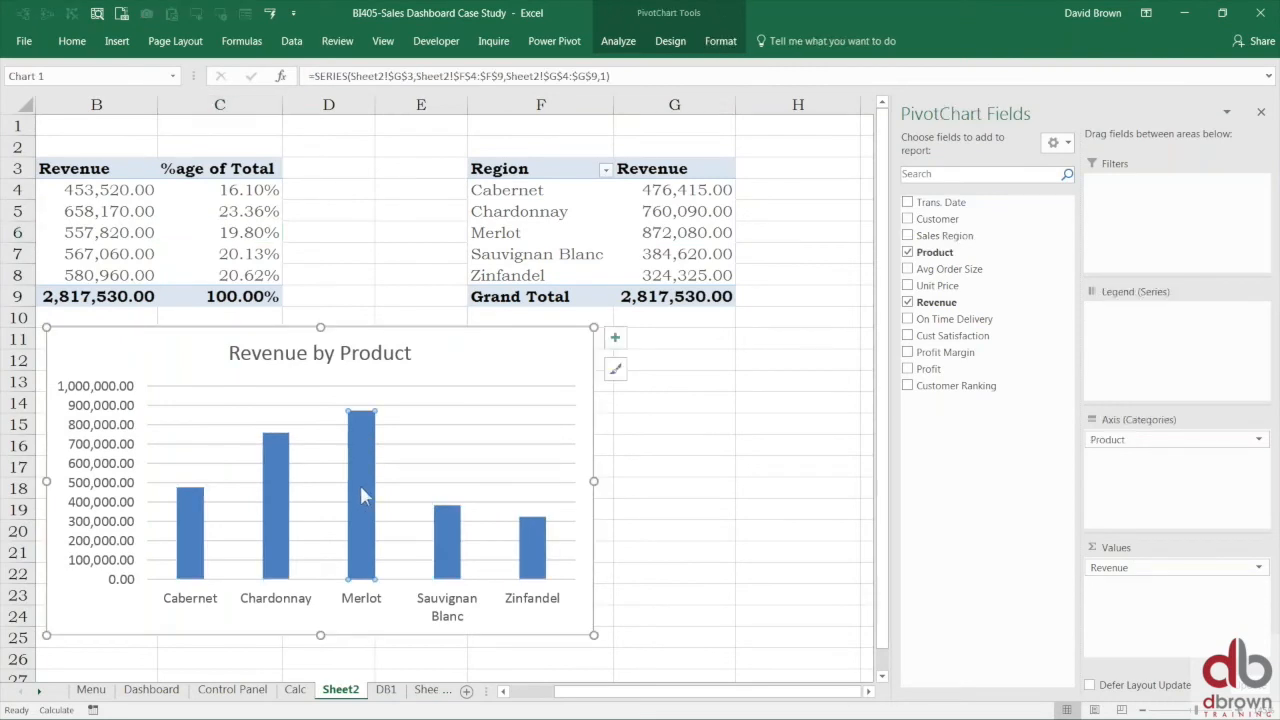
- Try selecting the column series, the single Merlot column and the whole chart area in the Excel PivotChart
{"action": "left_click", "coordinate": [334, 488]}
{"action": "left_click", "coordinate": [362, 454]}
{"action": "left_click", "coordinate": [361, 449]}
{"action": "left_click", "coordinate": [483, 350]}
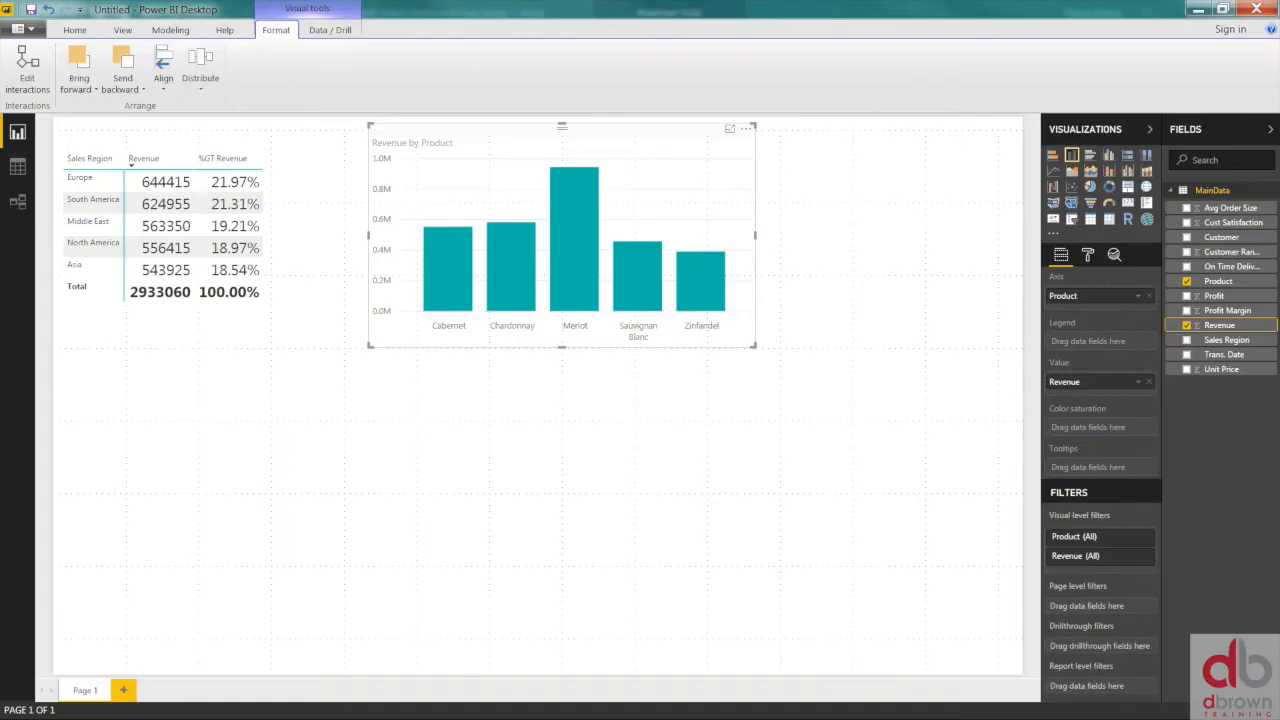
- Switch to Power BI Desktop, cross-filter the matrix by the Merlot column, clear it, and select Europe in the matrix to highlight the chart
{"action": "left_click", "coordinate": [574, 238]}
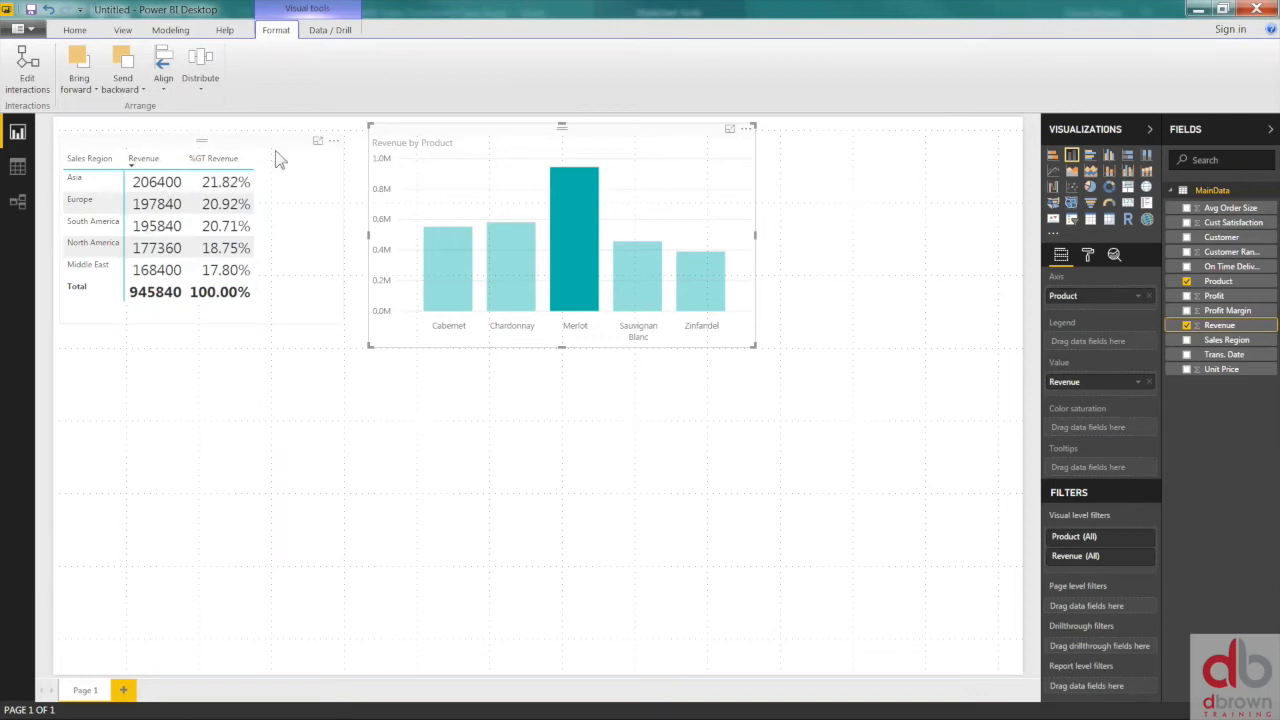
{"action": "left_click", "coordinate": [573, 200]}
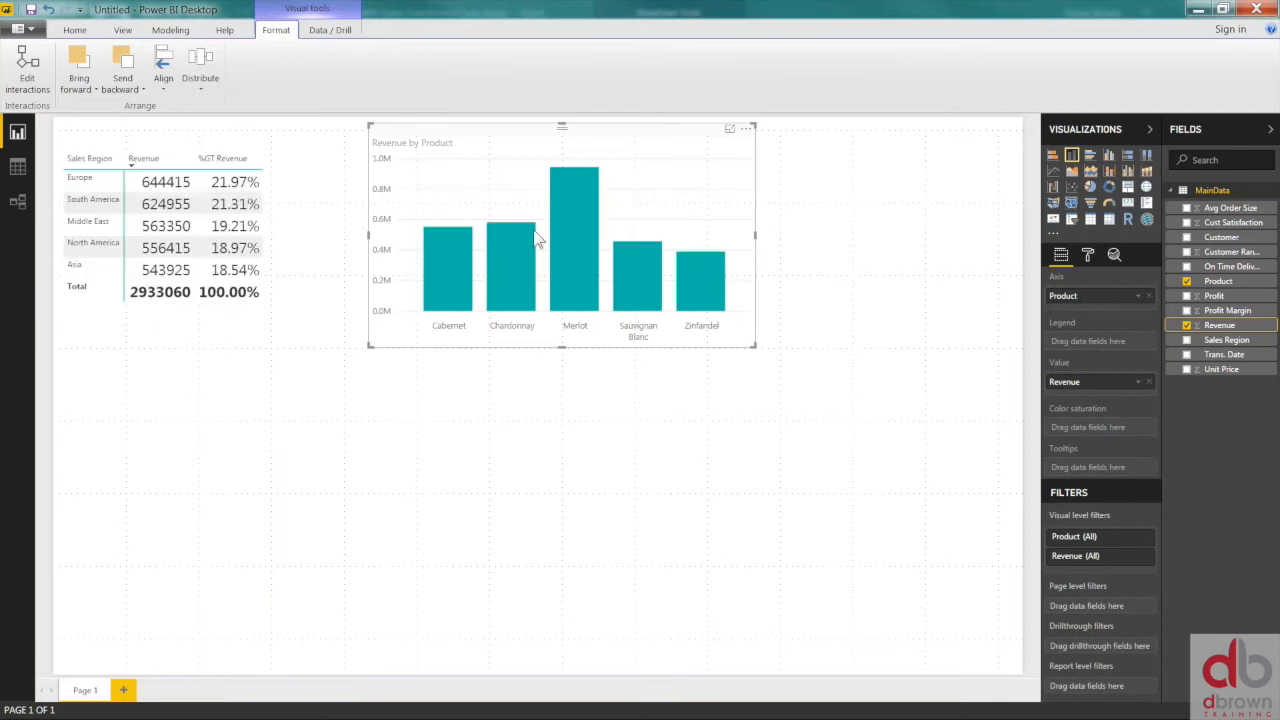
{"action": "left_click", "coordinate": [89, 181]}
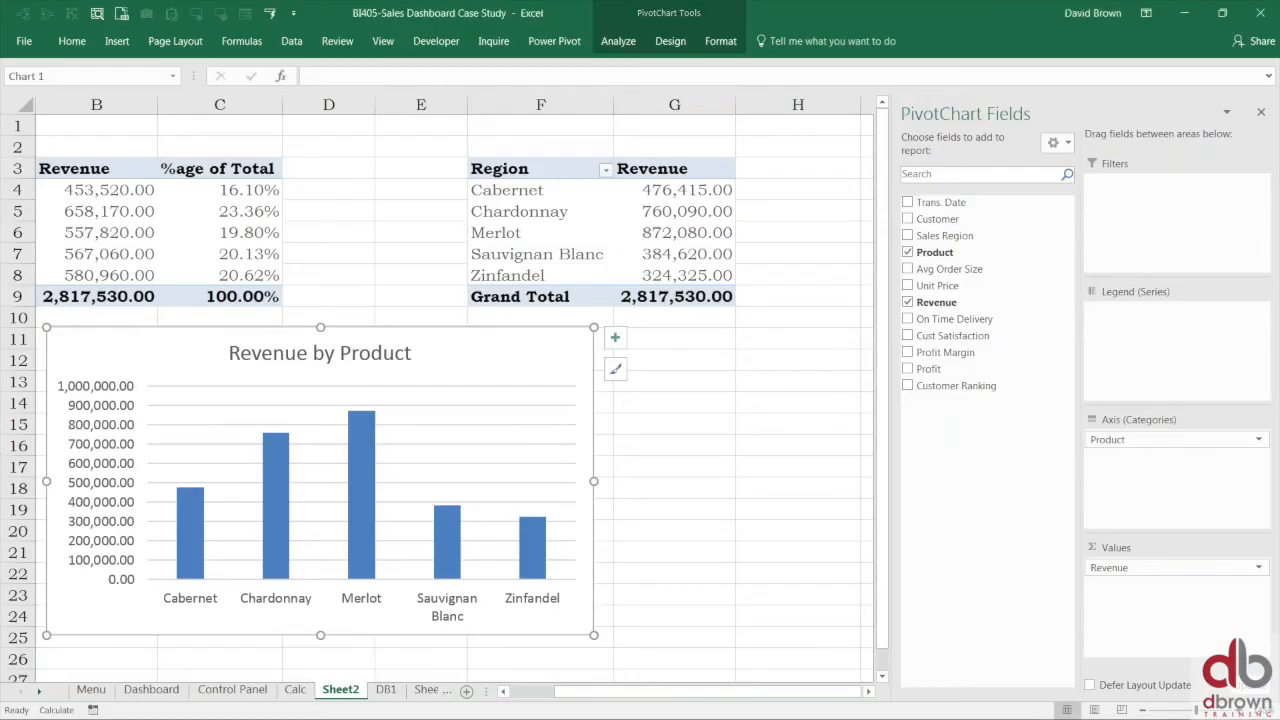
- Switch back to Excel and resize the PivotChart to span about columns B to F and rows 11 to 24
{"action": "left_click_drag", "start_coordinate": [594, 636], "coordinate": [549, 598]}
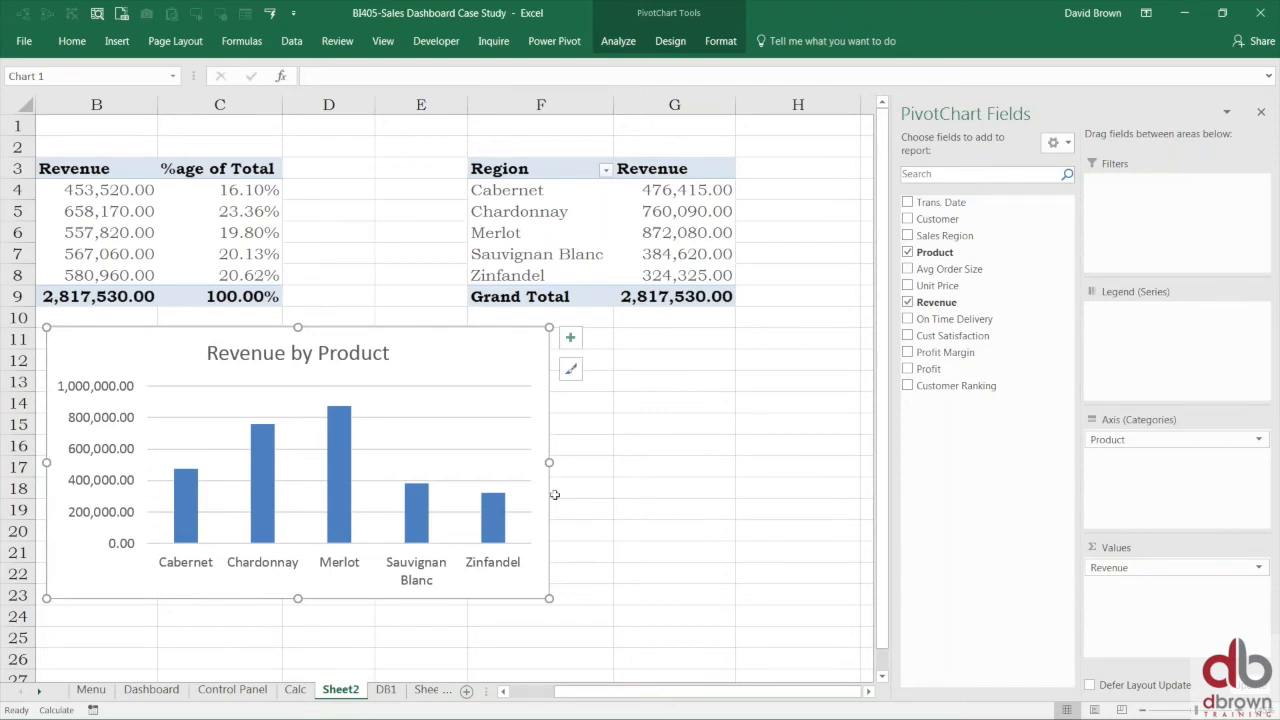
{"action": "left_click_drag", "start_coordinate": [541, 605], "coordinate": [608, 623]}
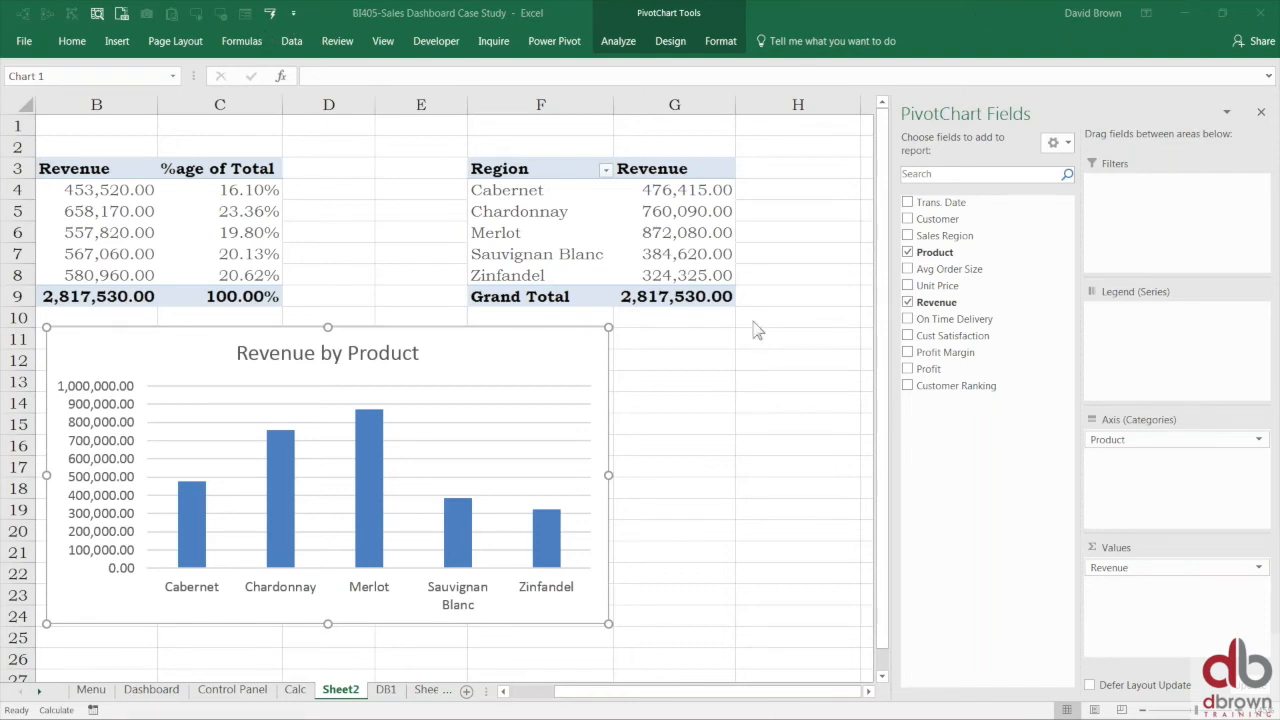
- Enter the shortened revenue notes .47m in H4 and .76m in H5, beside the Cabernet and Chardonnay values
{"action": "left_click_drag", "start_coordinate": [675, 190], "coordinate": [672, 276]}
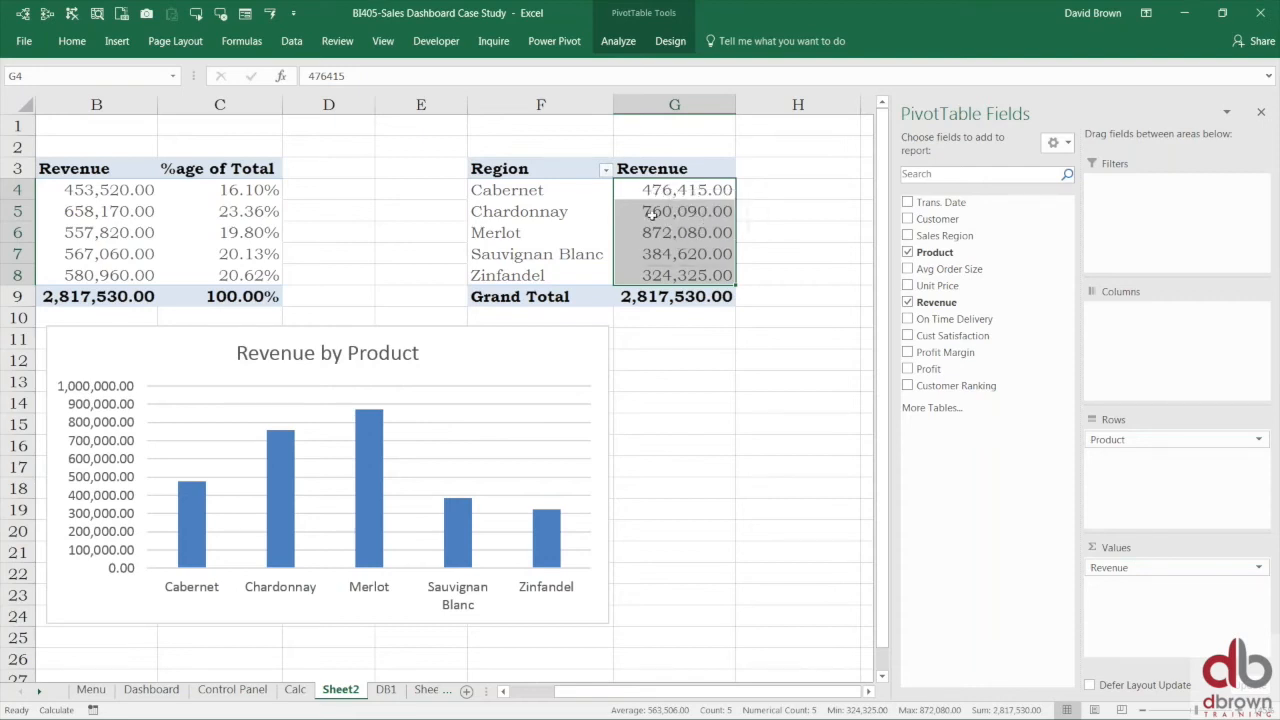
{"action": "left_click", "coordinate": [803, 193]}
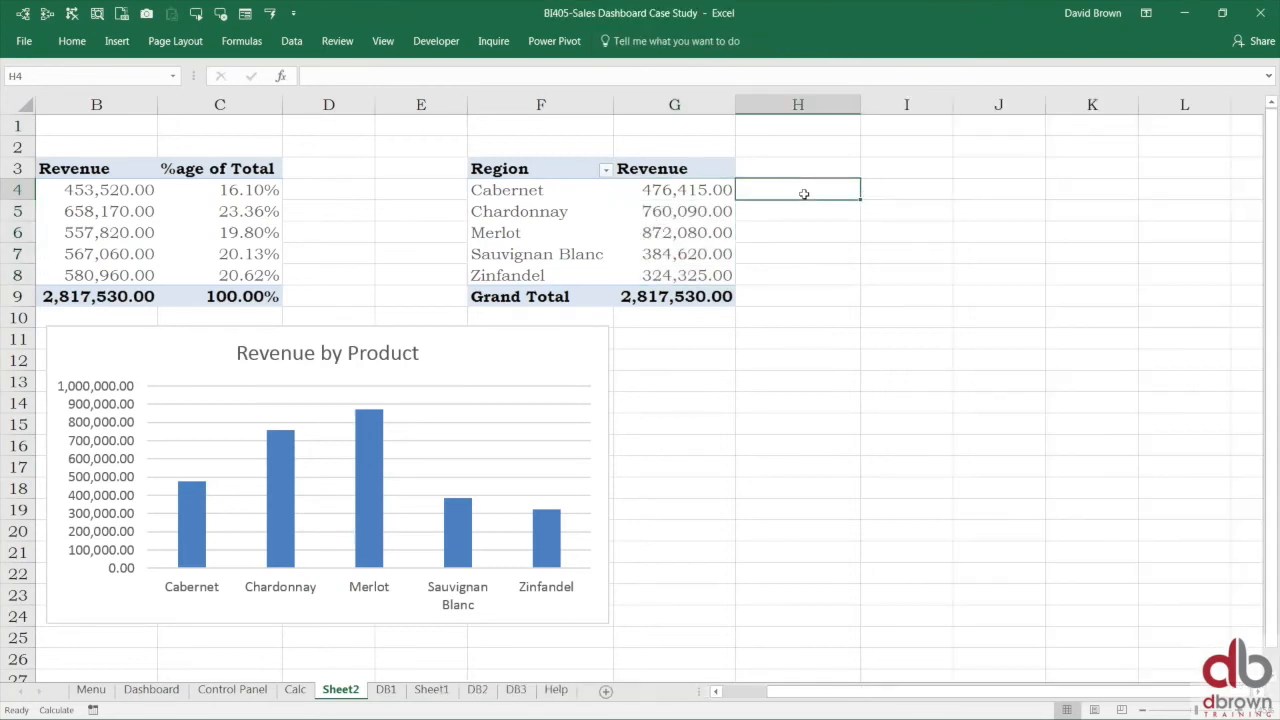
{"action": "type", "text": "4"}
{"action": "key", "text": "BackSpace"}
{"action": "type", "text": ".4"}
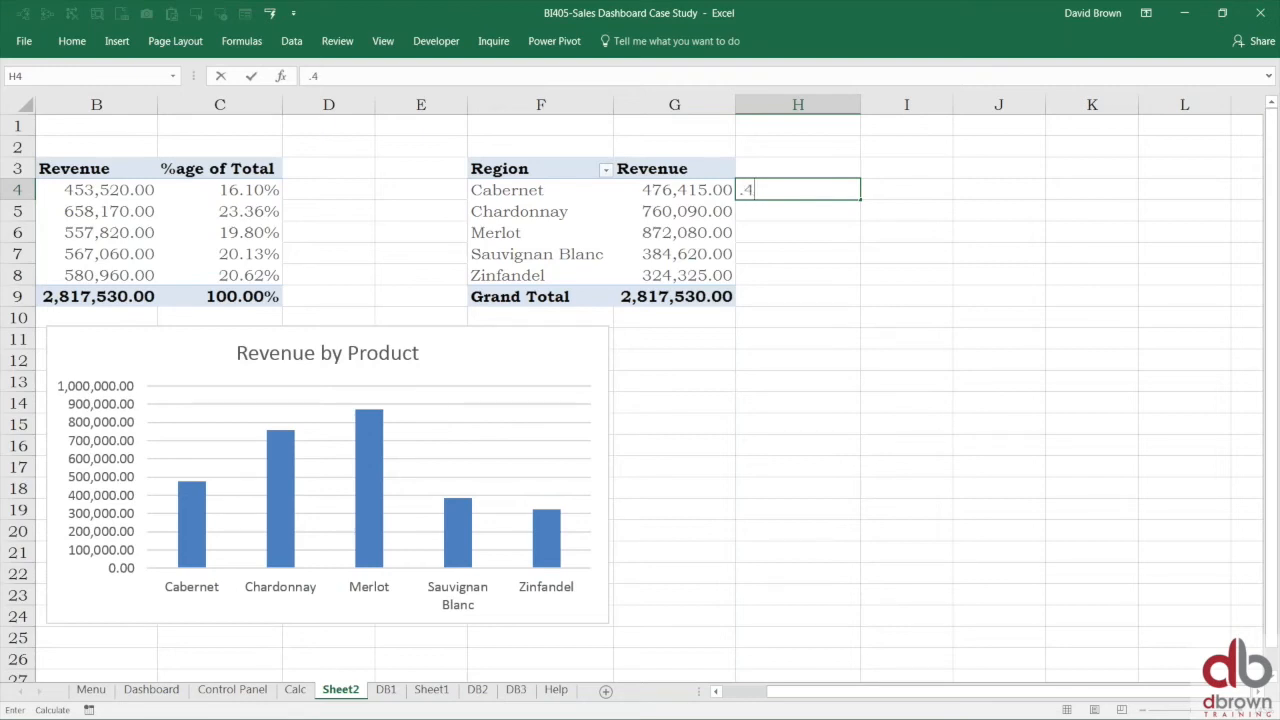
{"action": "type", "text": "7m"}
{"action": "key", "text": "Return"}
{"action": "type", "text": ".76m"}
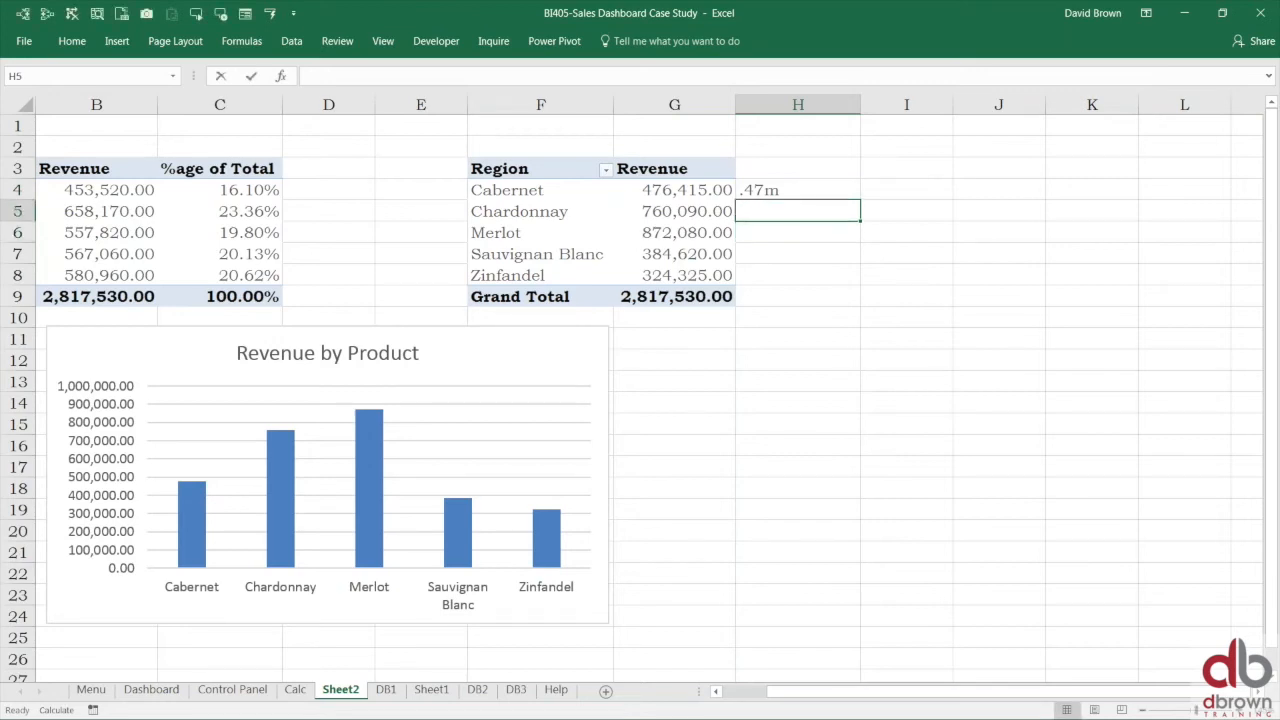
{"action": "key", "text": "Return"}
{"action": "key", "text": "Left"}
{"action": "key", "text": "Up"}
{"action": "key", "text": "Up"}
{"action": "key", "text": "shift+Down"}
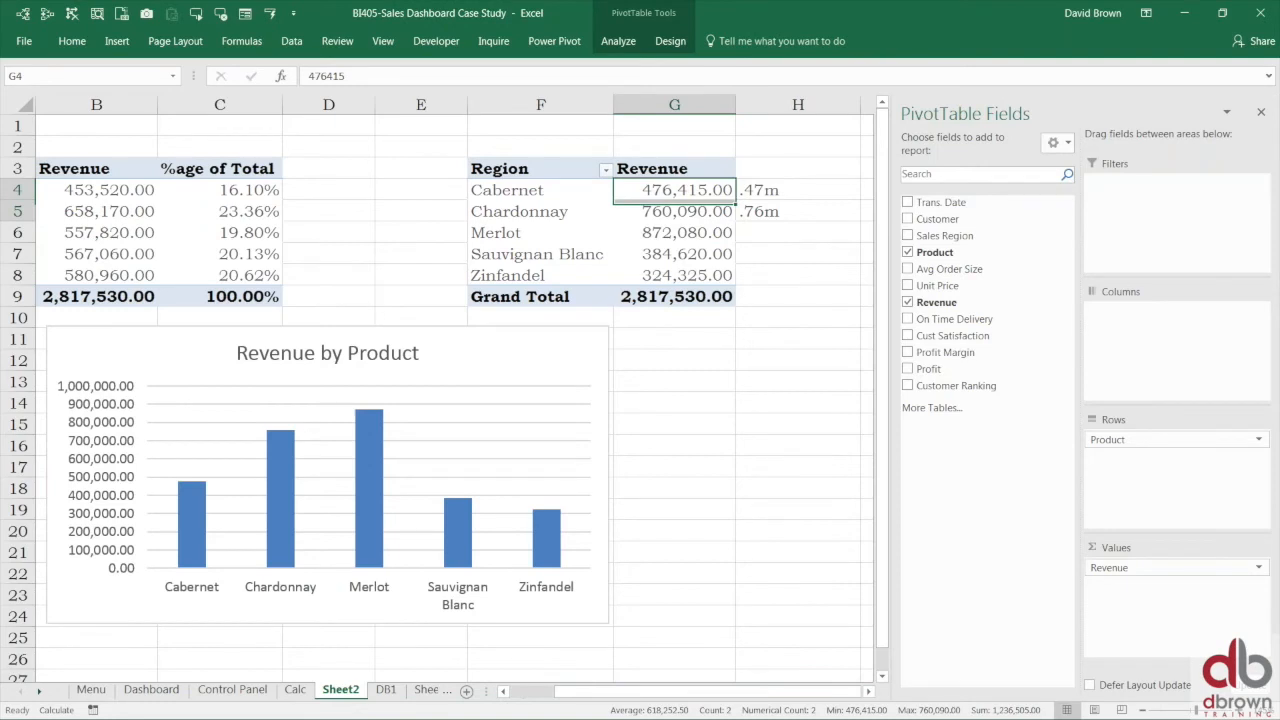
{"action": "key", "text": "shift+Down"}
{"action": "key", "text": "shift+Down"}
{"action": "key", "text": "shift+Down"}
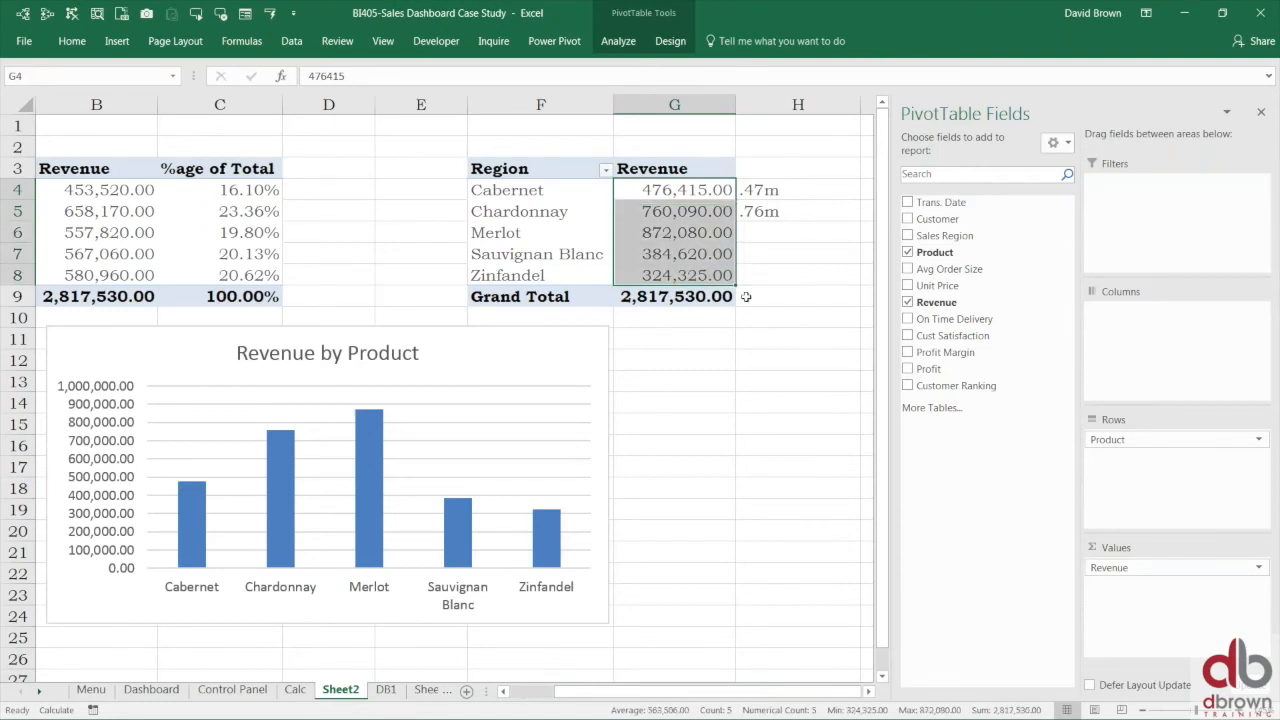
{"action": "key", "text": "ctrl+1"}
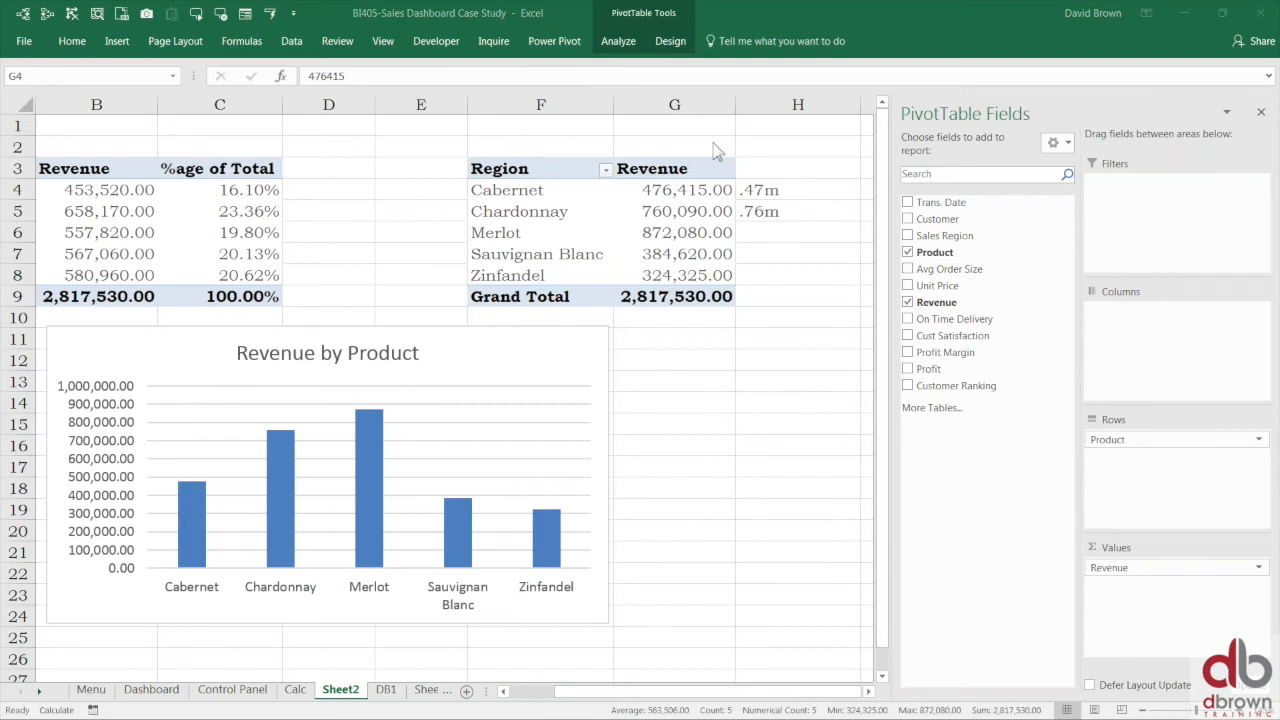
{"action": "key", "text": "Escape"}
- Format the product PivotTable's revenue values and grand total in G4:G9 with the custom number format #,##0.00,,"m"
{"action": "left_click", "coordinate": [688, 189]}
{"action": "left_click_drag", "start_coordinate": [688, 189], "coordinate": [674, 294]}
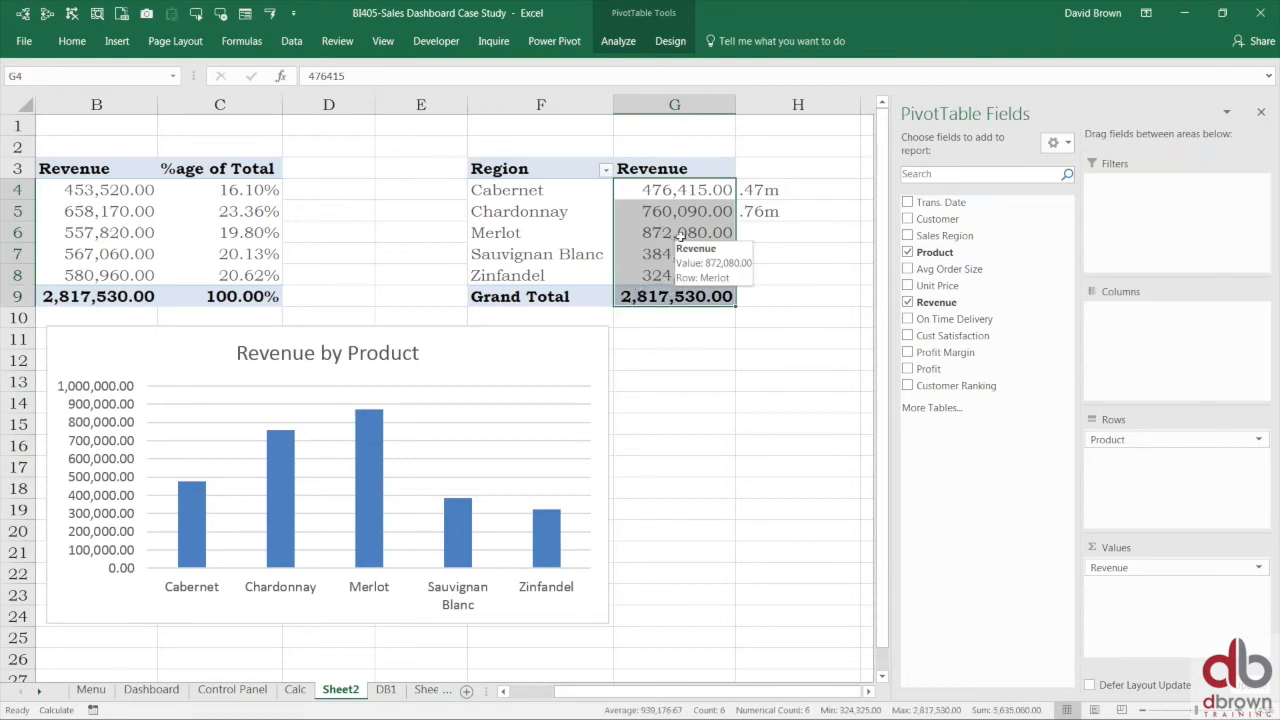
{"action": "key", "text": "ctrl+1"}
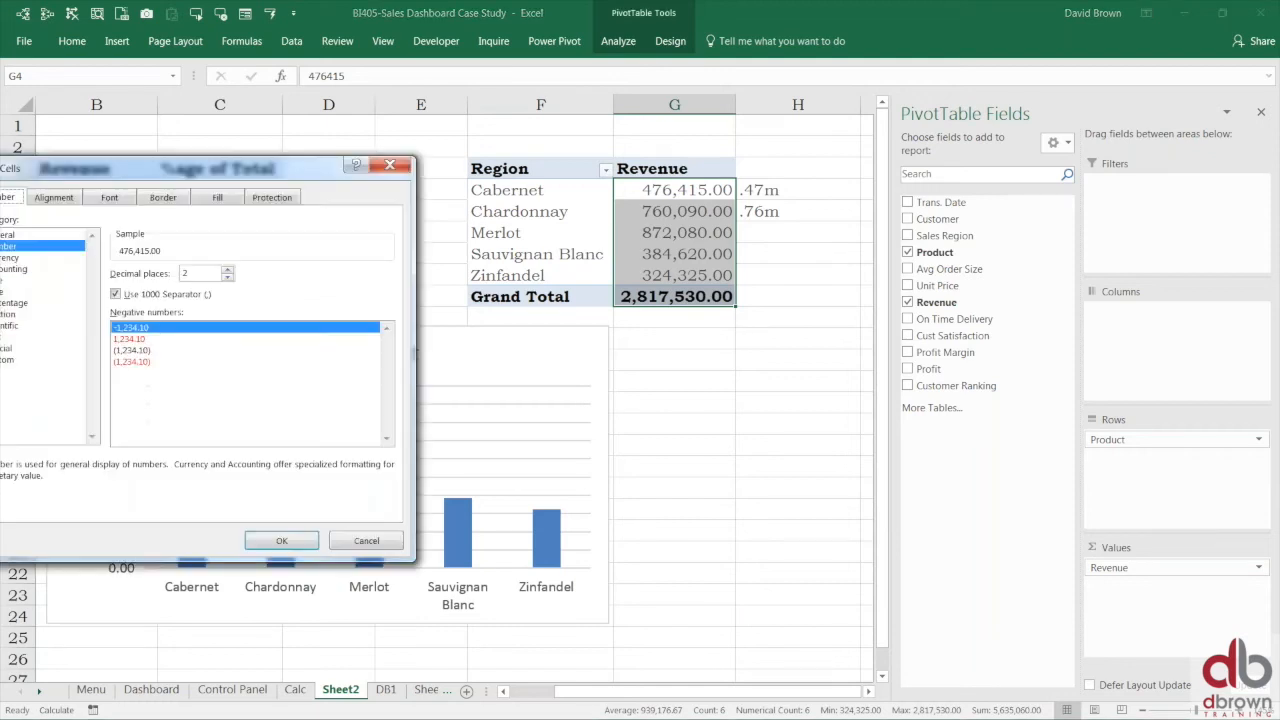
{"action": "left_click_drag", "start_coordinate": [300, 174], "coordinate": [365, 88]}
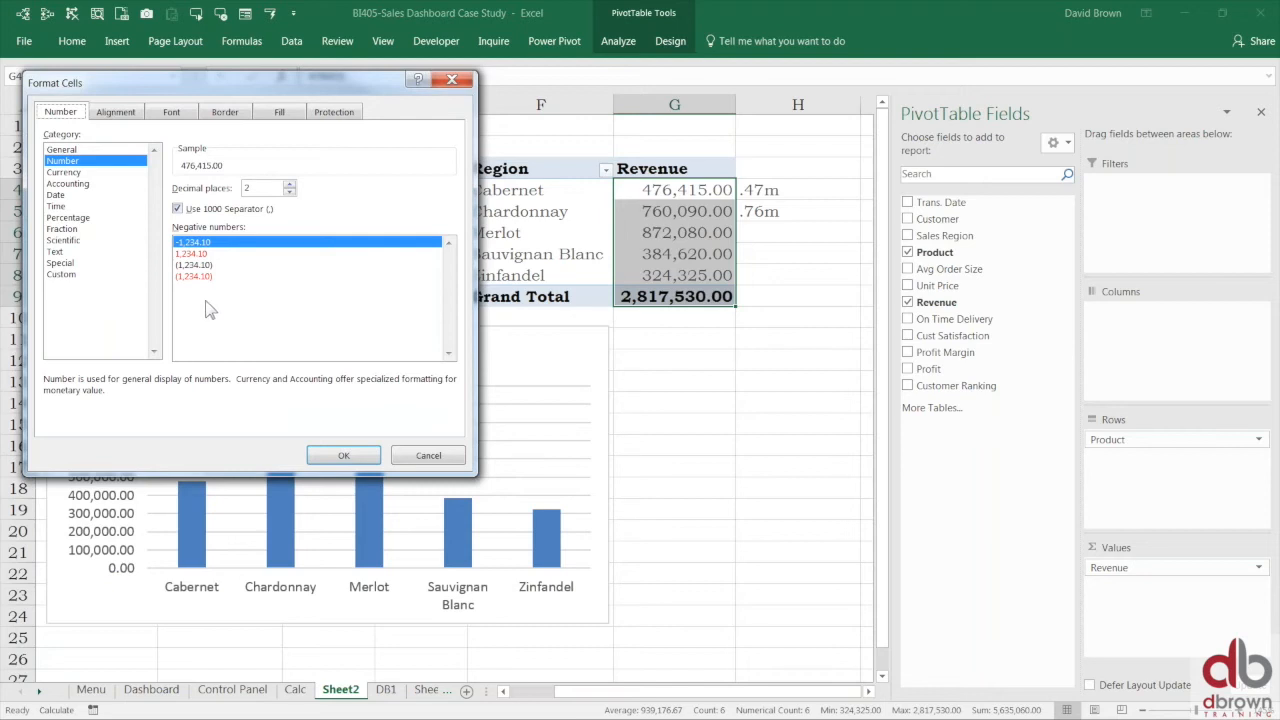
{"action": "left_click", "coordinate": [62, 275]}
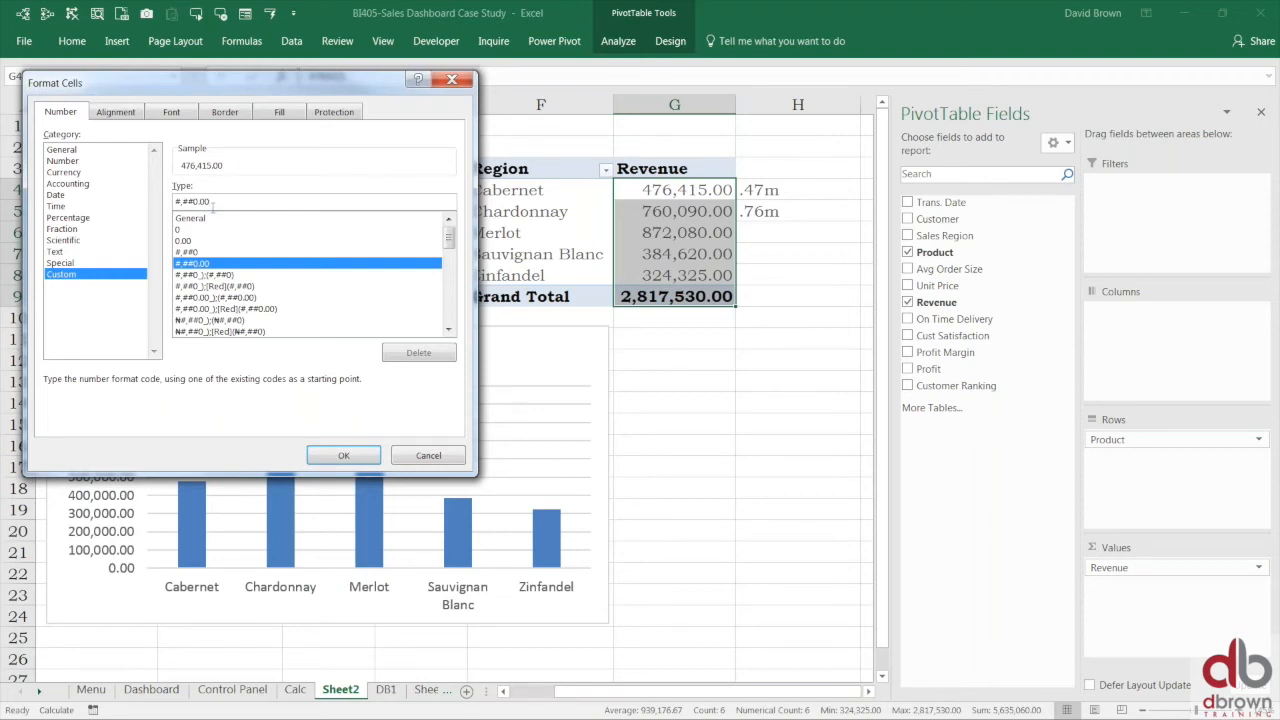
{"action": "type", "text": ",,"}
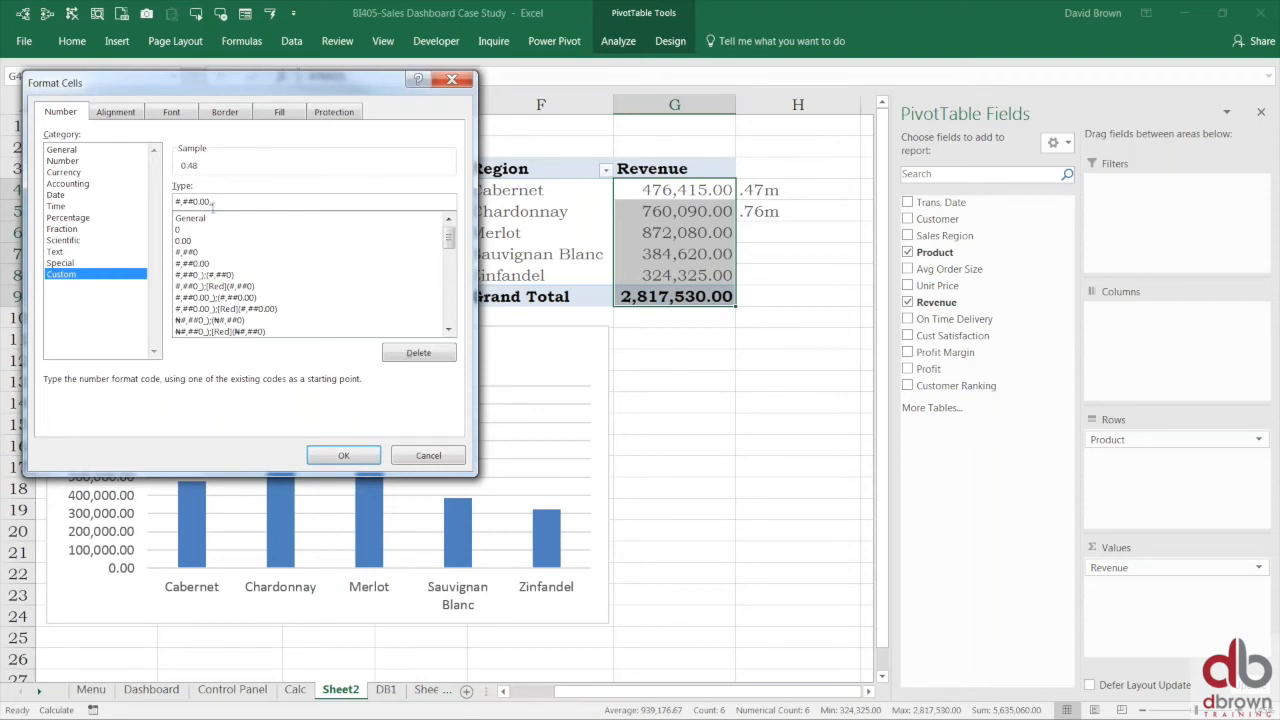
{"action": "type", "text": "\"m\""}
{"action": "left_click", "coordinate": [343, 455]}
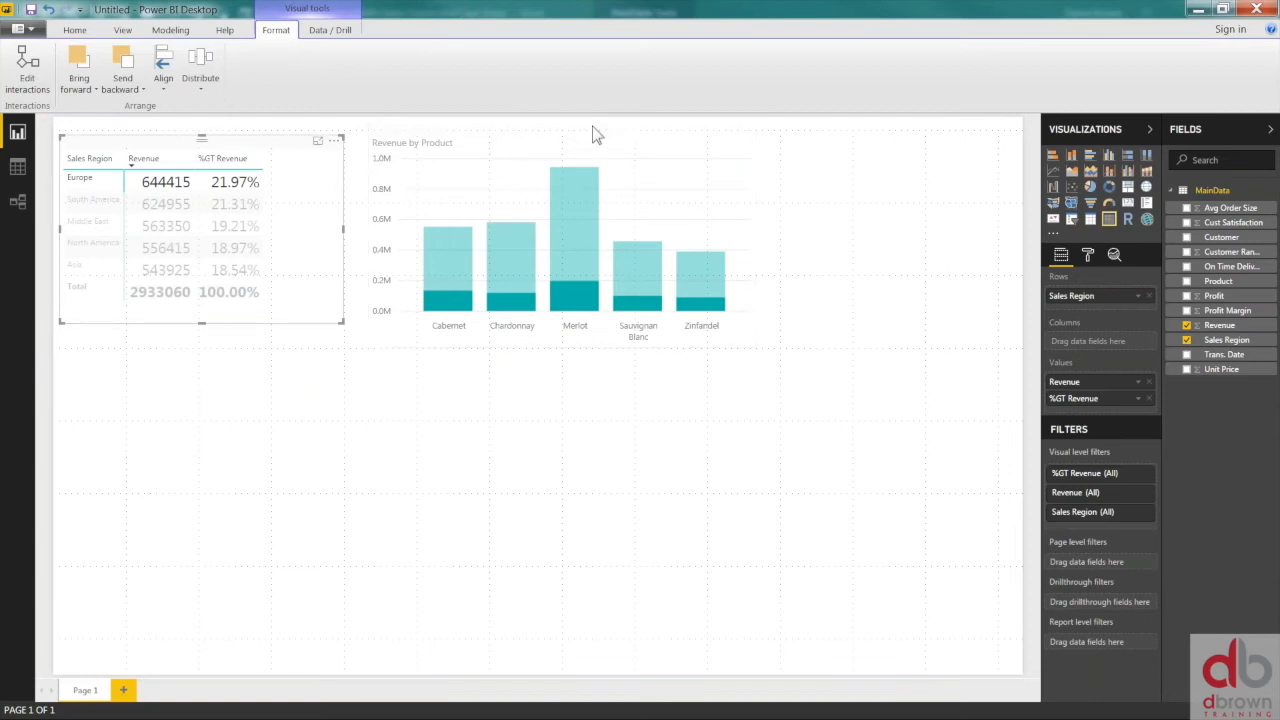
- Switch to Power BI Desktop, cross-filter the page by the Chardonnay column and deselect the column chart
{"action": "left_click", "coordinate": [511, 296]}
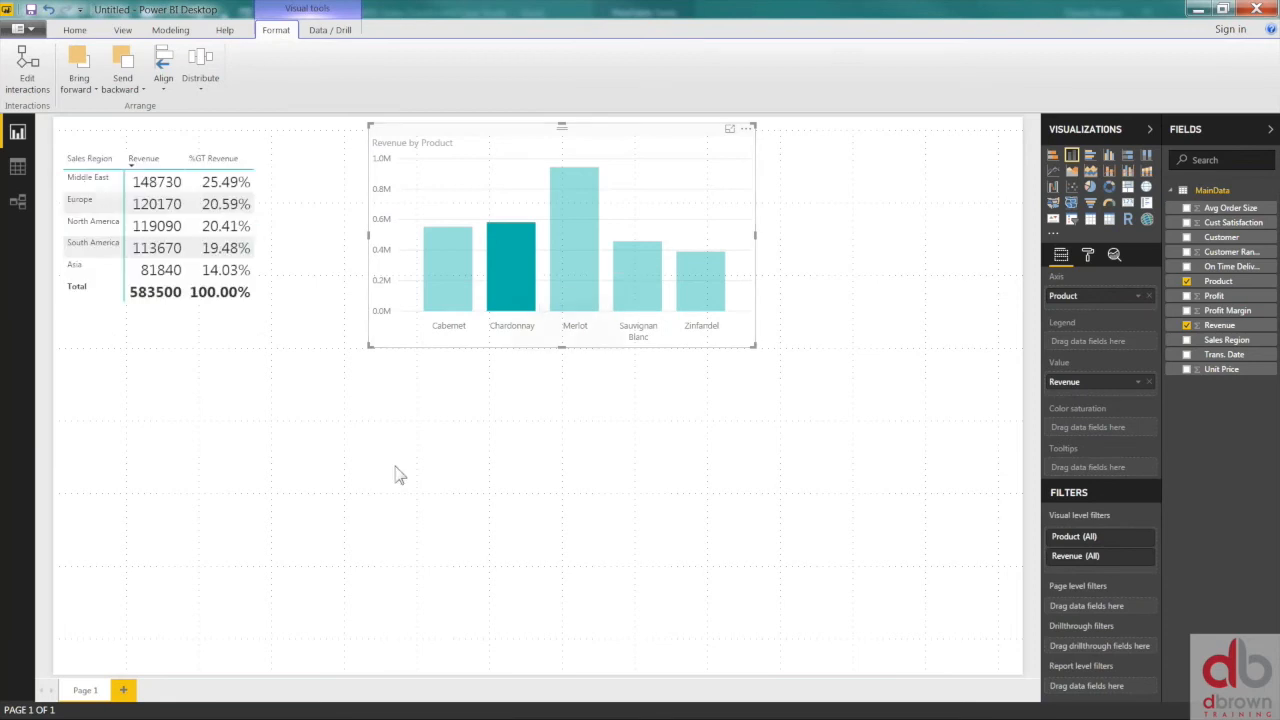
{"action": "left_click", "coordinate": [252, 416]}
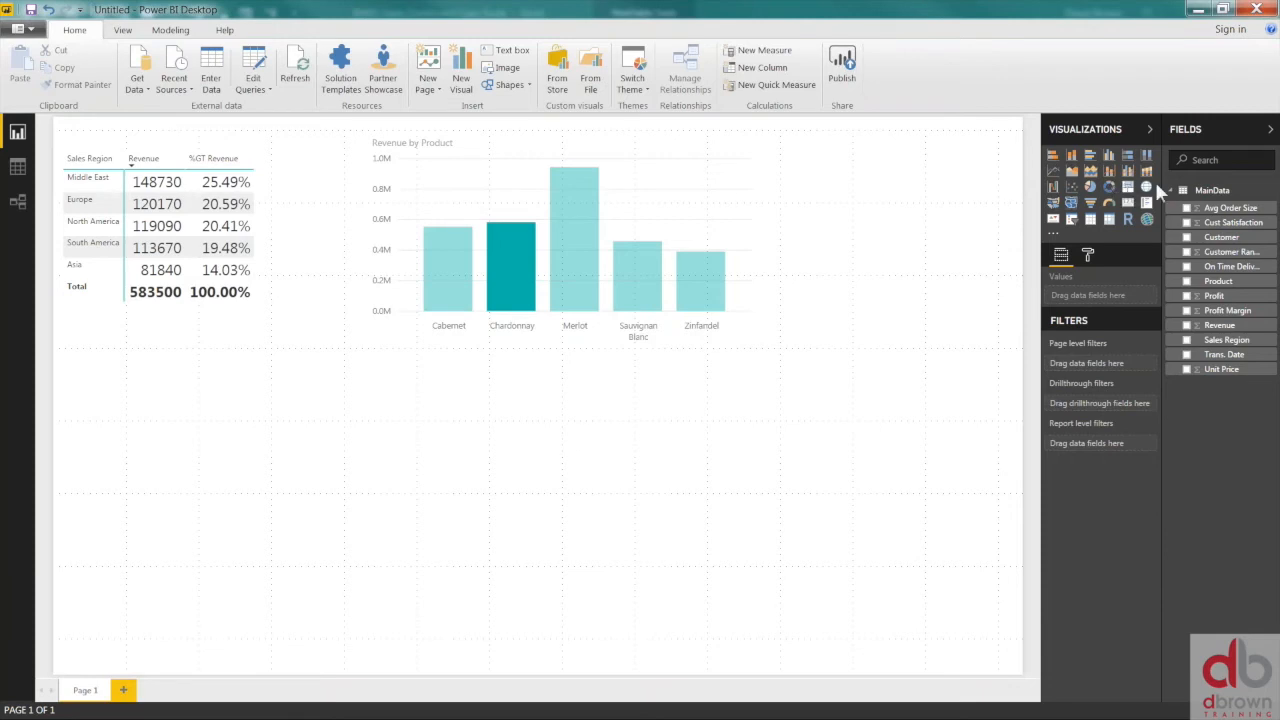
- Add a treemap of Revenue by Product, placing it below the sales region matrix and enlarging it
{"action": "left_click", "coordinate": [1129, 189]}
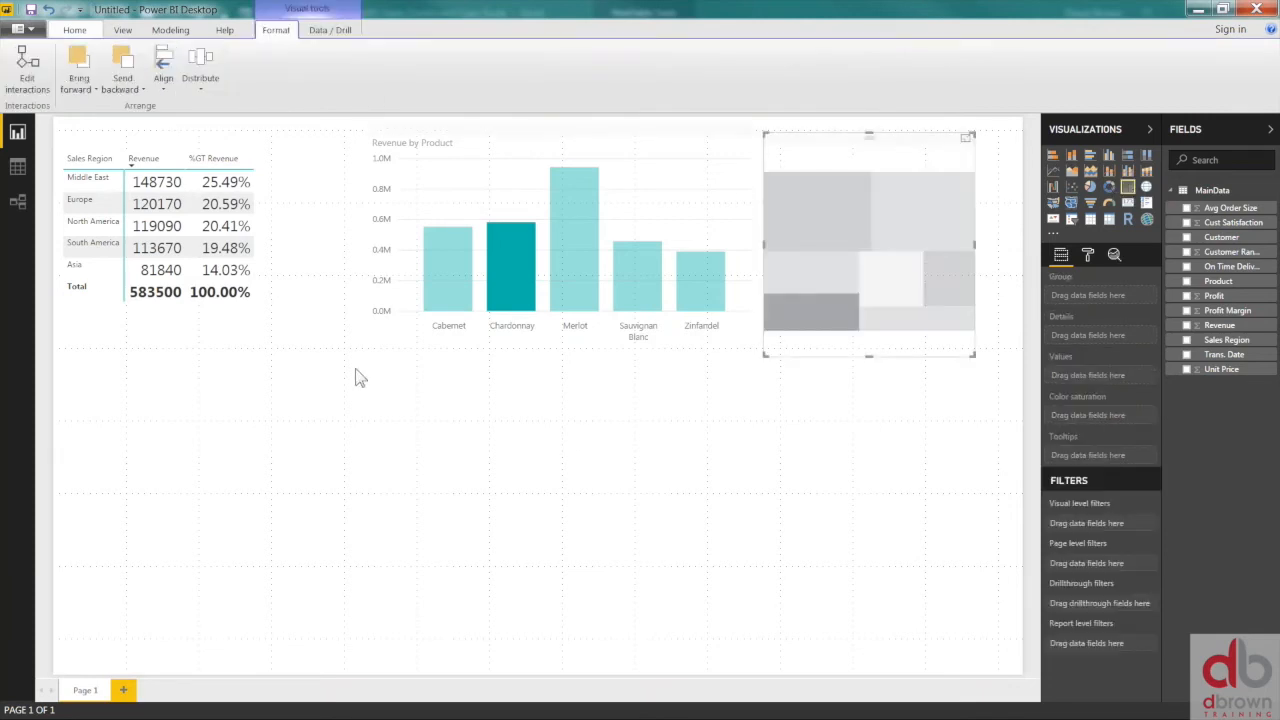
{"action": "left_click_drag", "start_coordinate": [850, 145], "coordinate": [183, 369]}
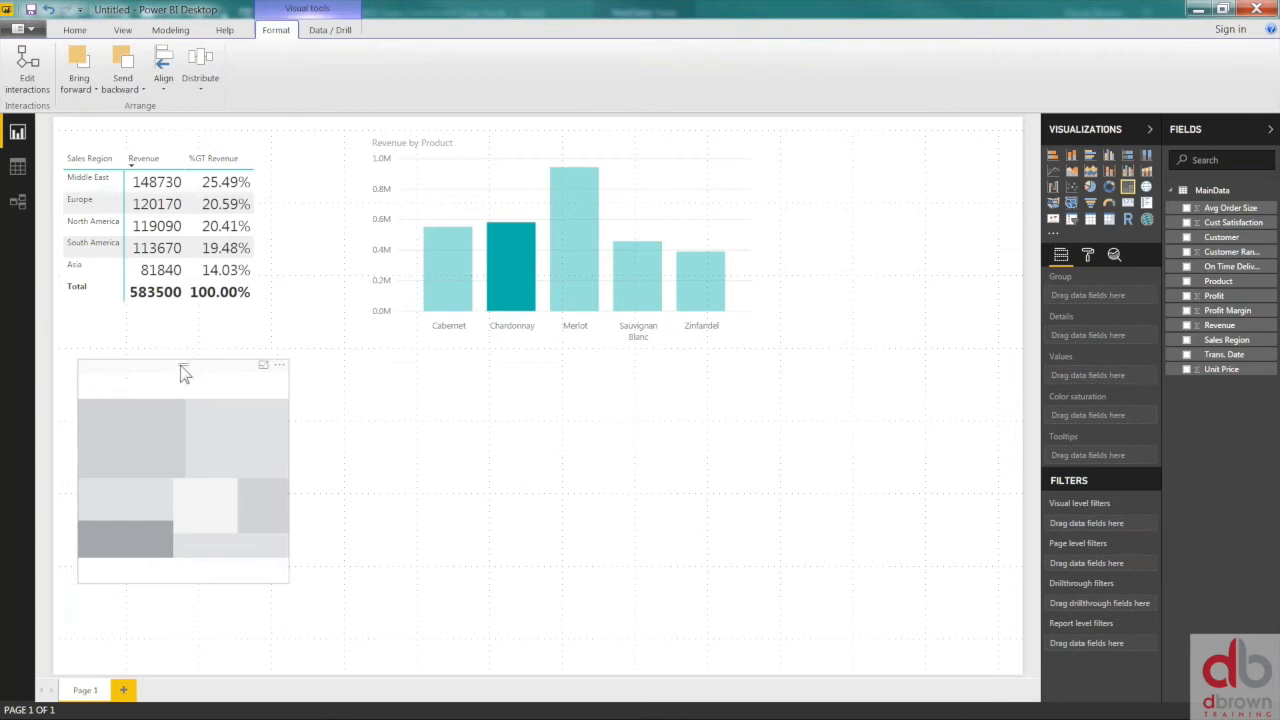
{"action": "left_click_drag", "start_coordinate": [289, 583], "coordinate": [404, 645]}
{"action": "left_click", "coordinate": [374, 374]}
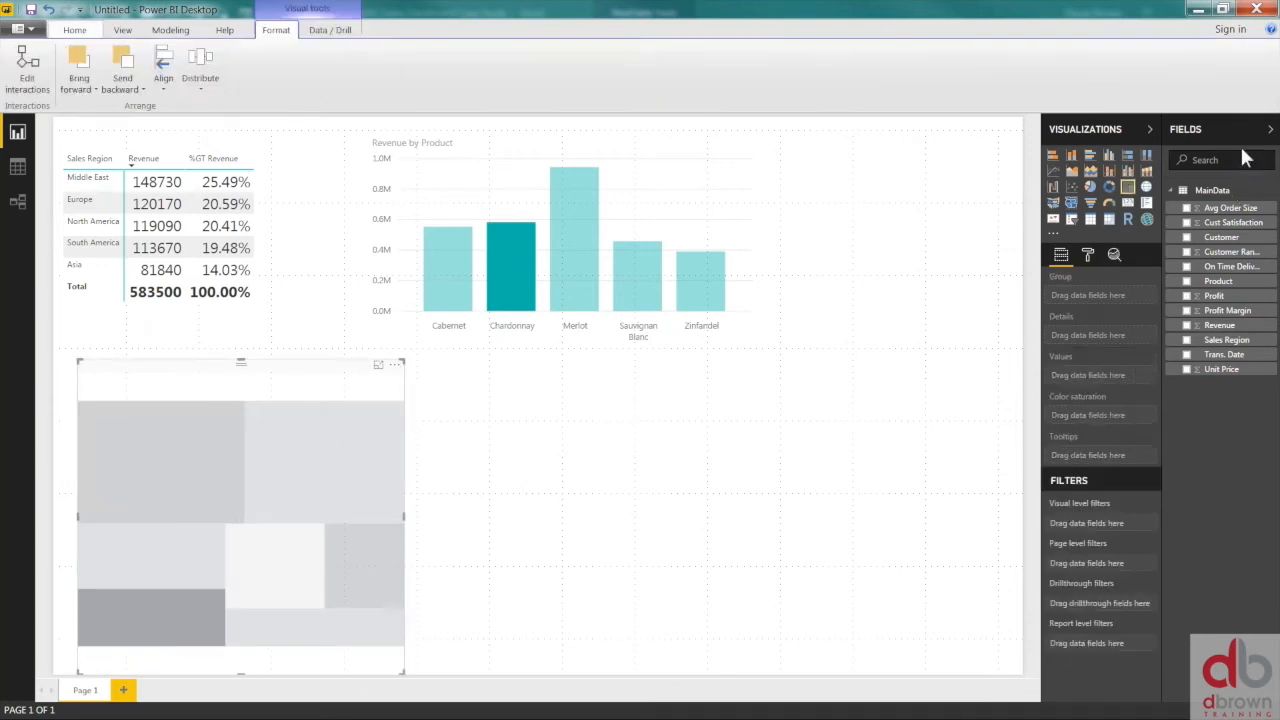
{"action": "left_click", "coordinate": [1187, 326]}
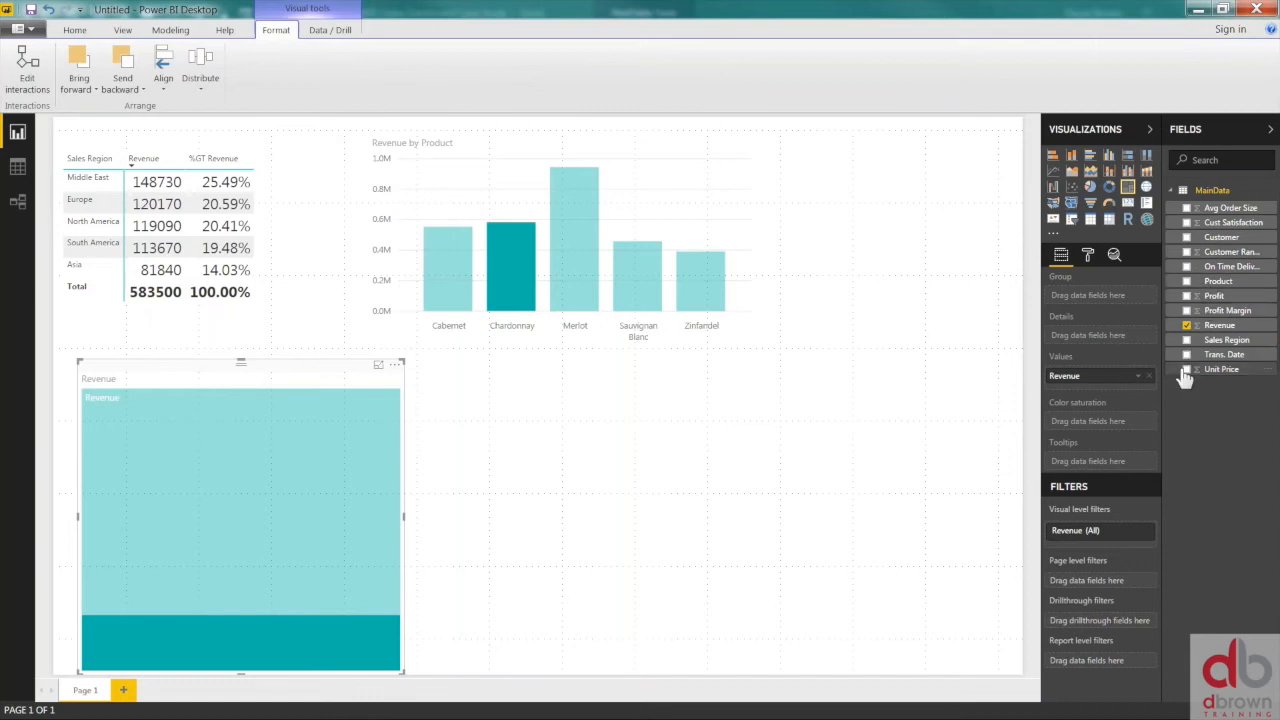
{"action": "left_click", "coordinate": [1187, 283]}
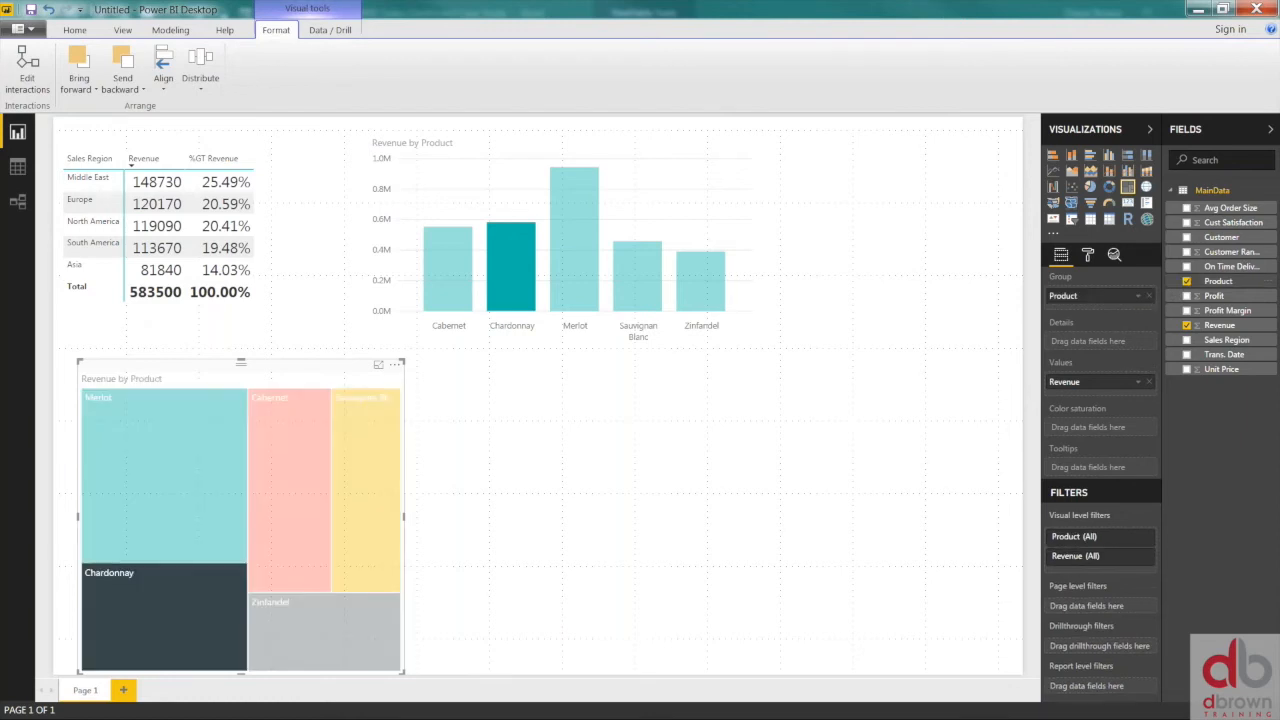
- Move the treemap directly beneath the column chart, widen it, and clear the Chardonnay highlight from the page
{"action": "left_click_drag", "start_coordinate": [268, 377], "coordinate": [562, 373]}
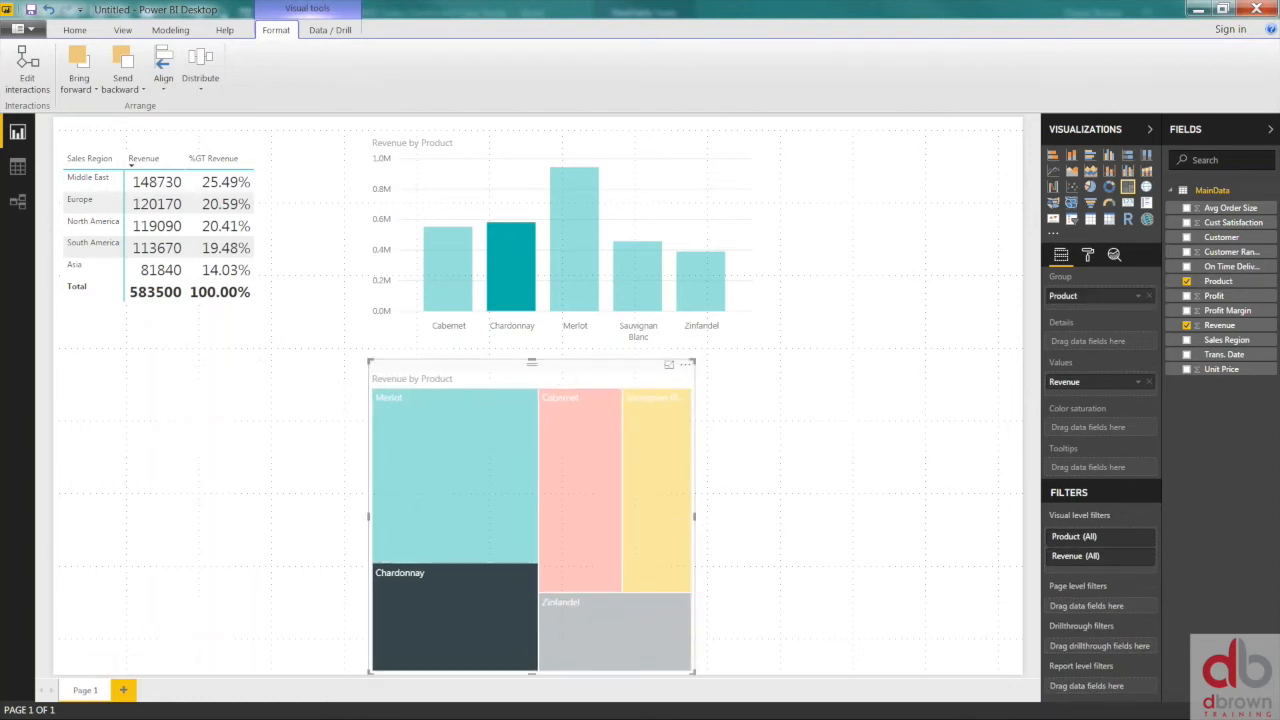
{"action": "left_click_drag", "start_coordinate": [695, 517], "coordinate": [788, 504]}
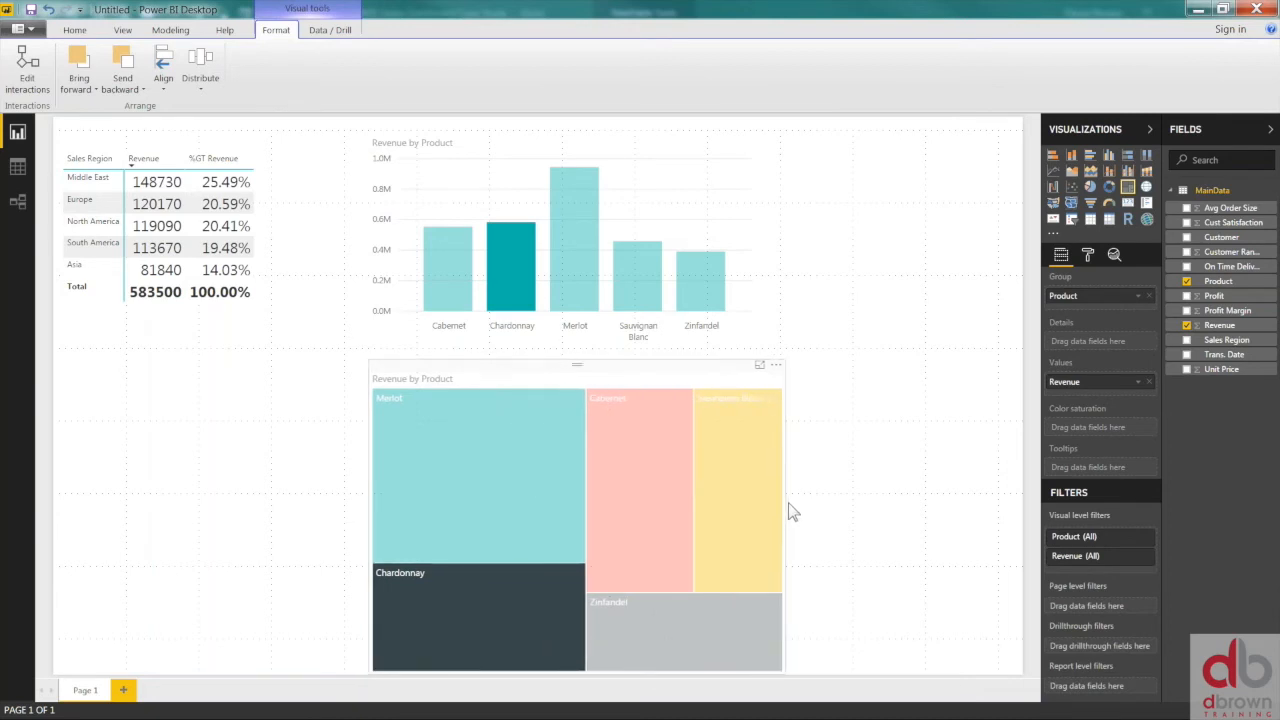
{"action": "left_click", "coordinate": [796, 430]}
{"action": "left_click", "coordinate": [731, 185]}
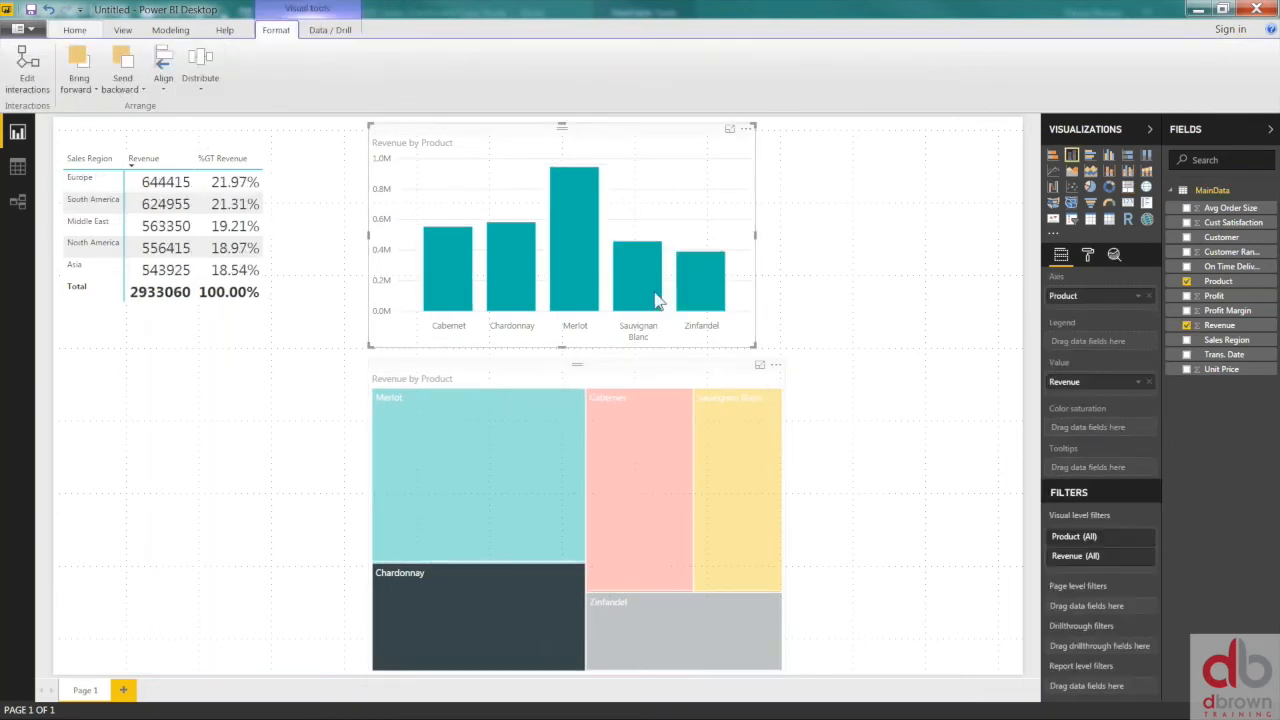
{"action": "left_click_drag", "start_coordinate": [496, 378], "coordinate": [490, 372]}
{"action": "left_click", "coordinate": [488, 372]}
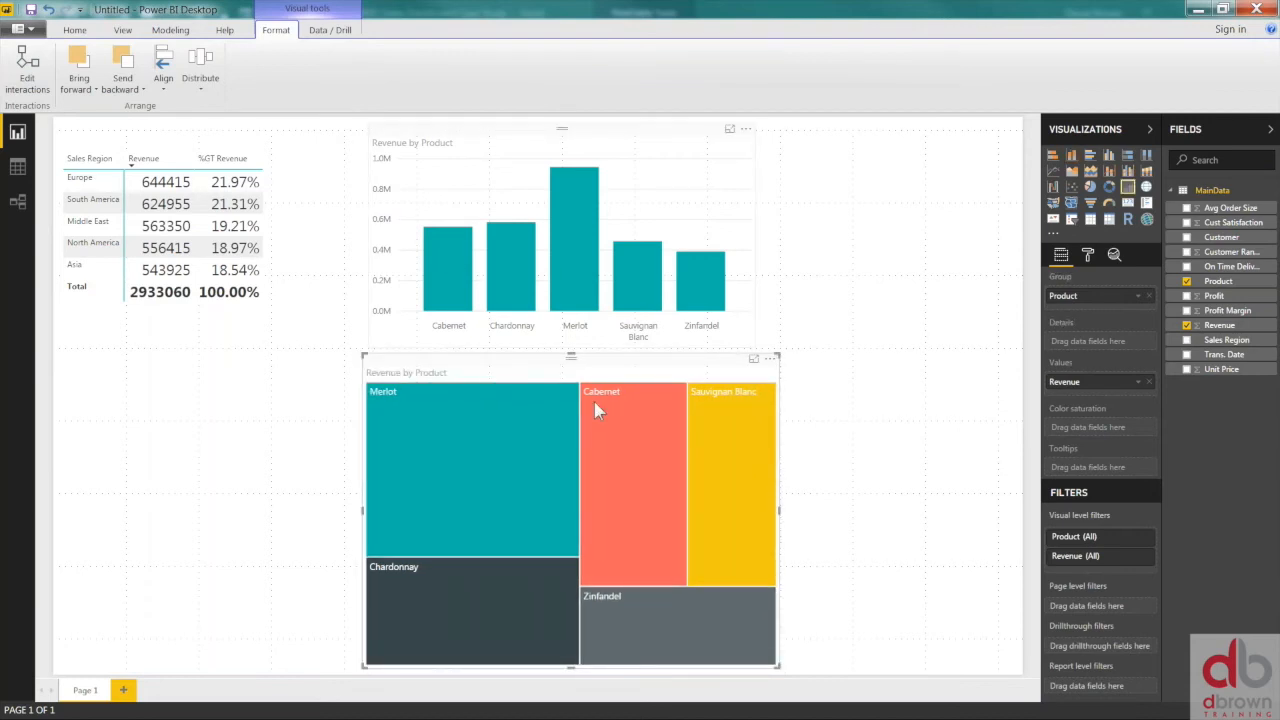
- Switch to Excel and examine the Merlot revenue cell in the product PivotTable
{"action": "mouse_move", "coordinate": [599, 496]}
{"action": "key", "text": "alt+Tab"}
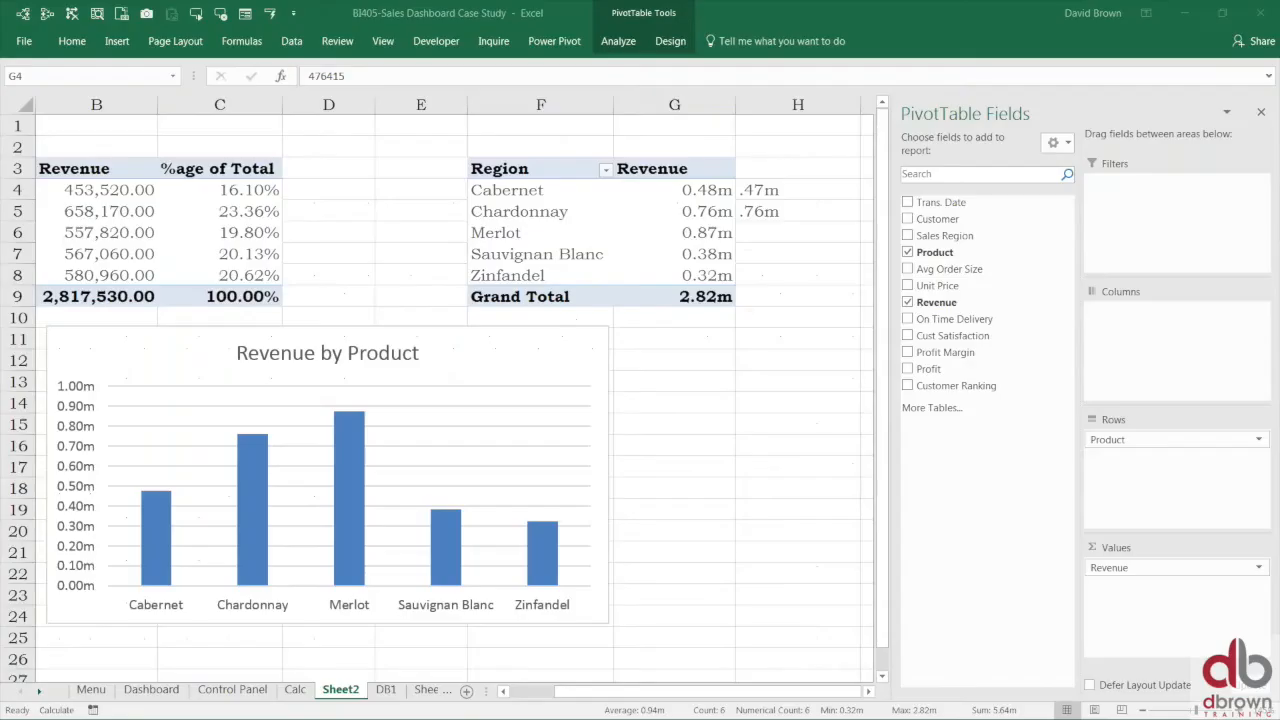
{"action": "left_click", "coordinate": [682, 339]}
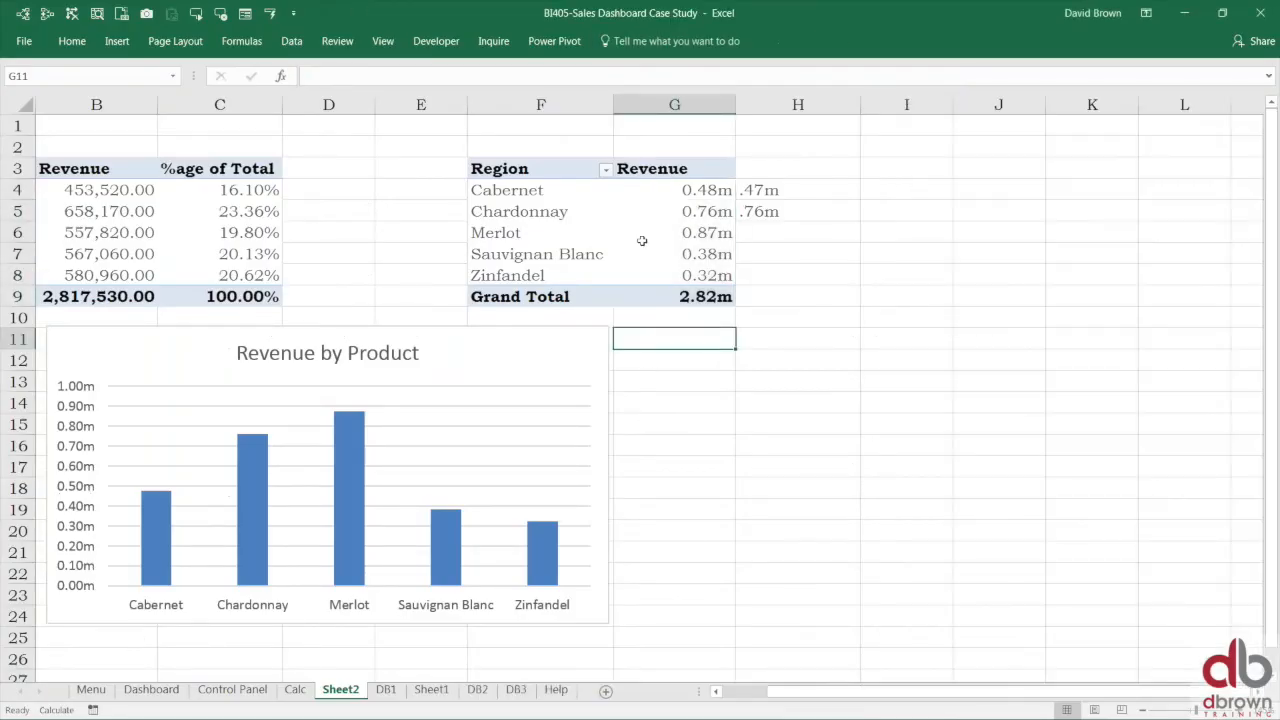
{"action": "left_click", "coordinate": [659, 230]}
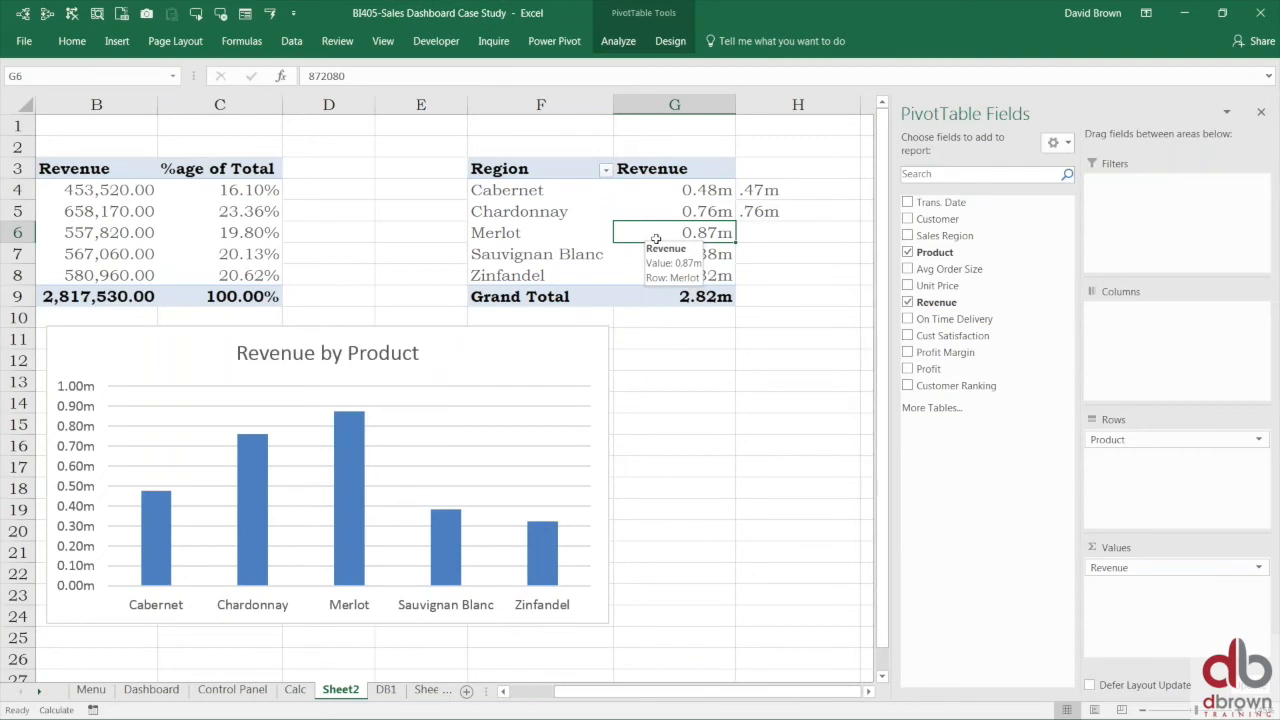
{"action": "left_click", "coordinate": [573, 333]}
{"action": "left_click", "coordinate": [632, 233]}
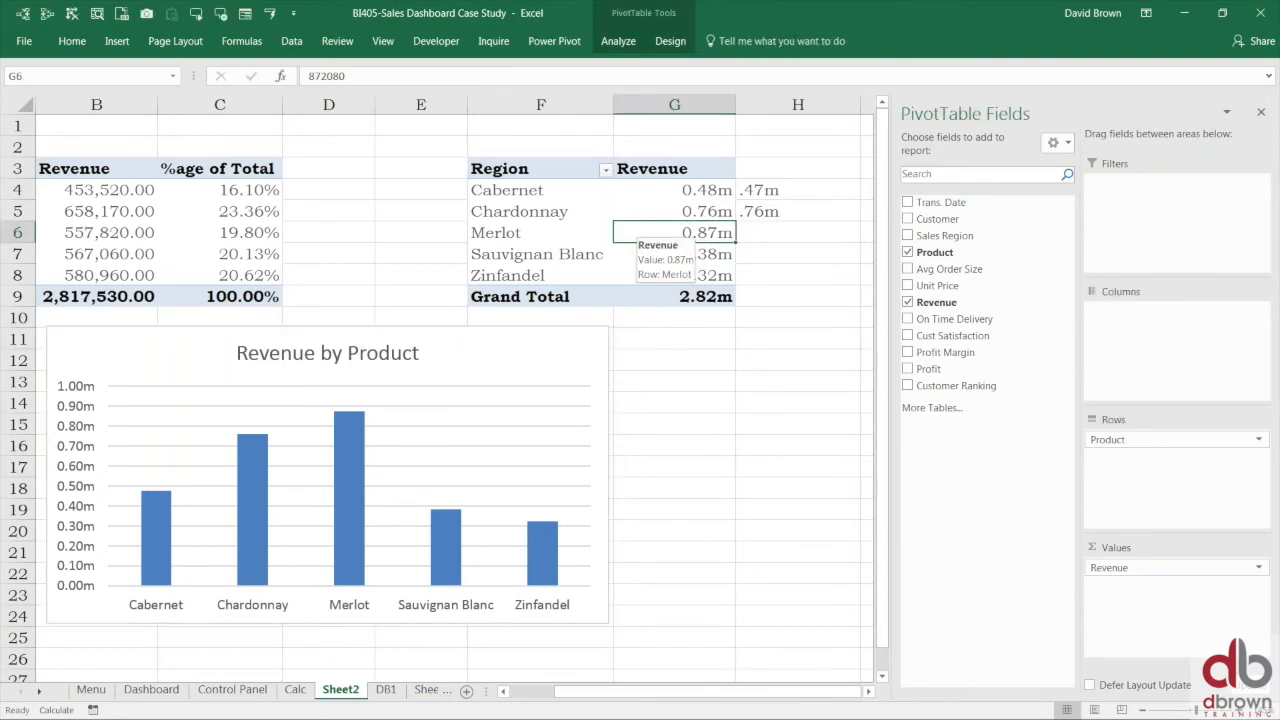
- Clear the typed notes from H4:H6 beside the product PivotTable
{"action": "left_click_drag", "start_coordinate": [772, 193], "coordinate": [763, 229]}
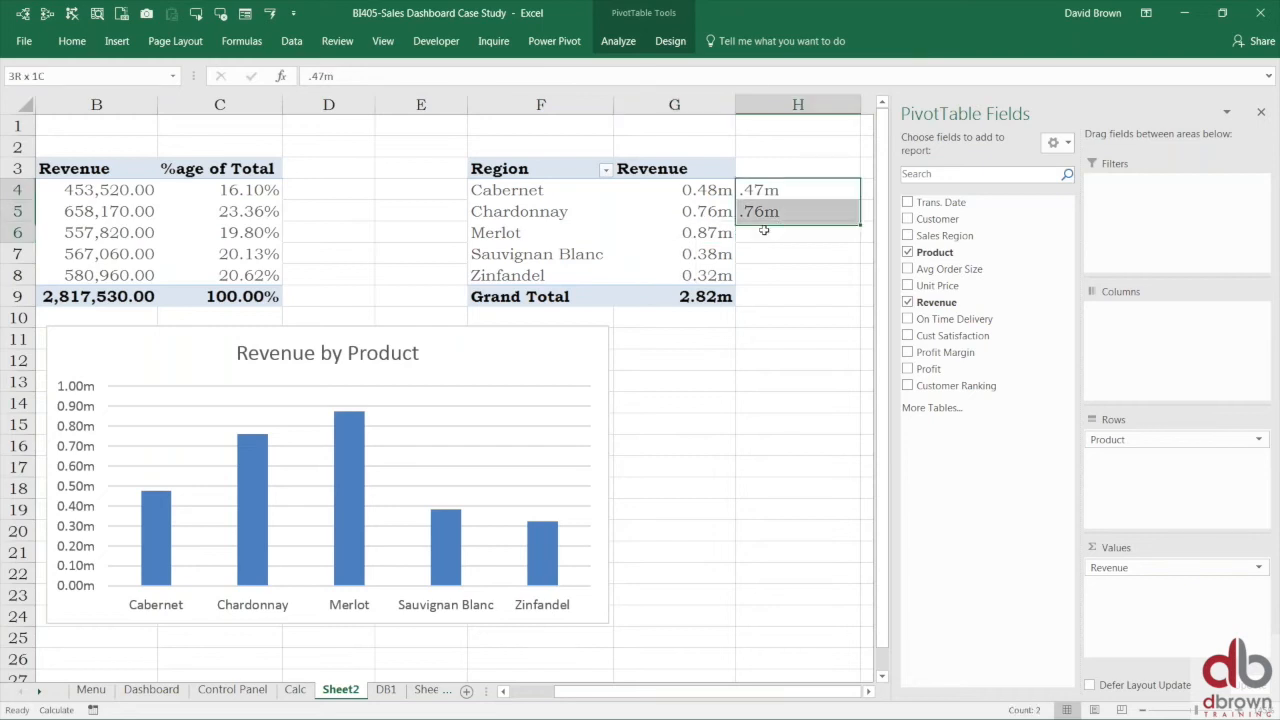
{"action": "key", "text": "Delete"}
- Try to create a Treemap PivotChart from the product PivotTable, and remove the inserted chart
{"action": "left_click", "coordinate": [673, 234]}
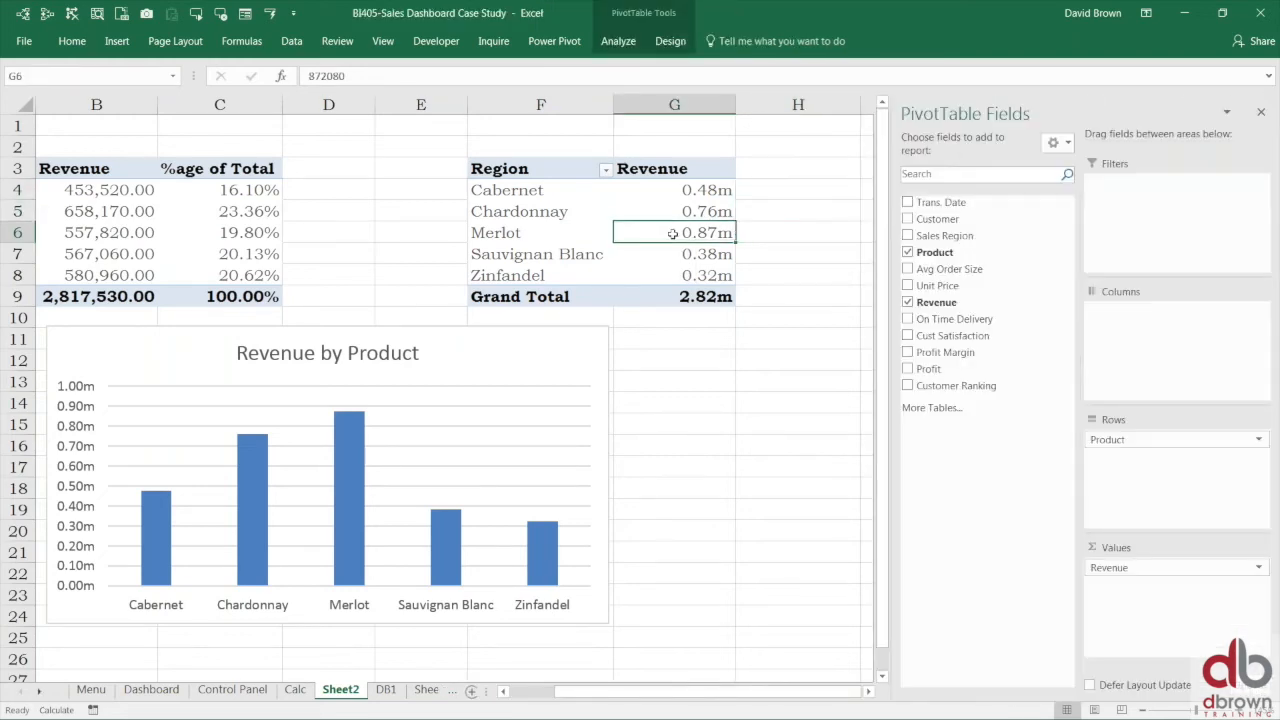
{"action": "key", "text": "alt+F1"}
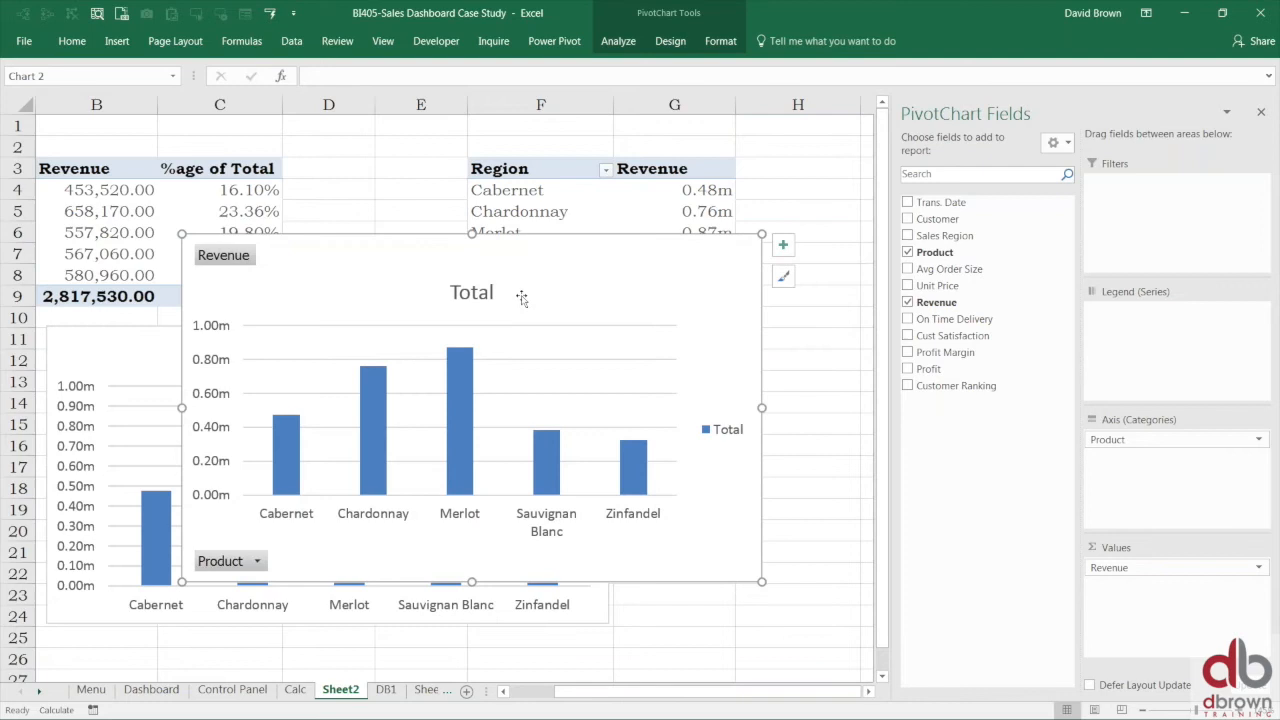
{"action": "left_click", "coordinate": [644, 48]}
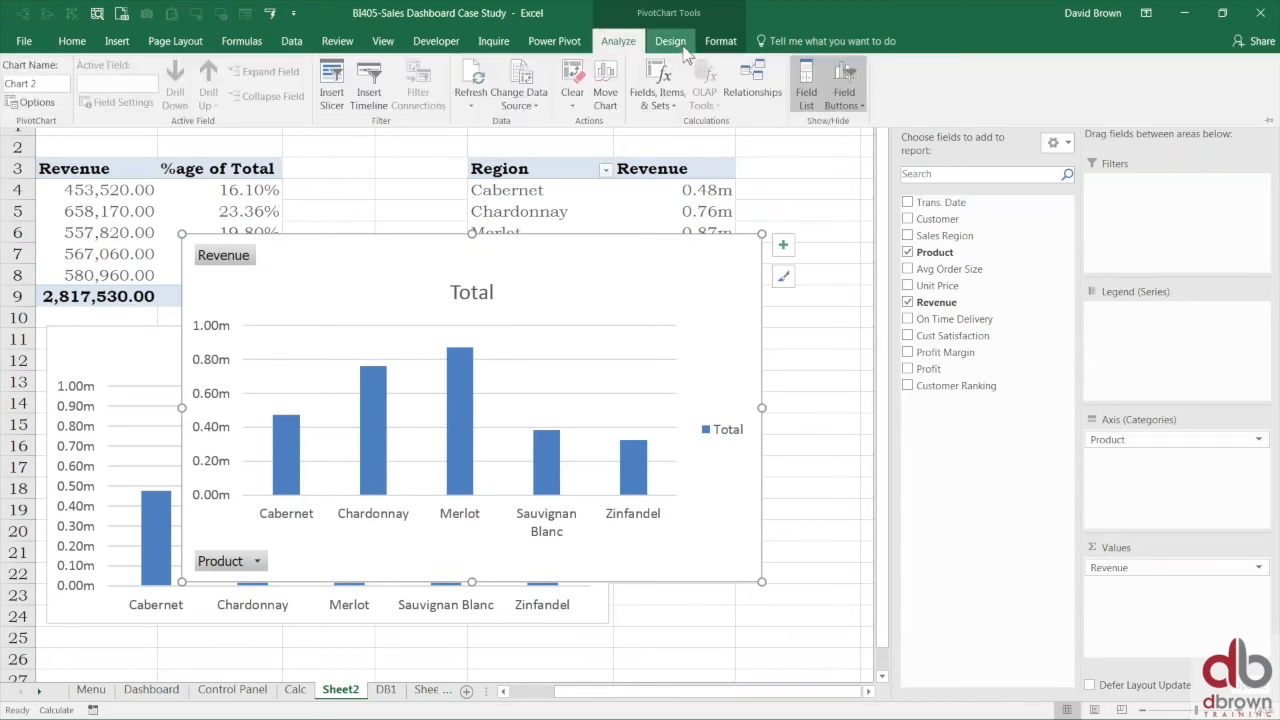
{"action": "left_click", "coordinate": [684, 47]}
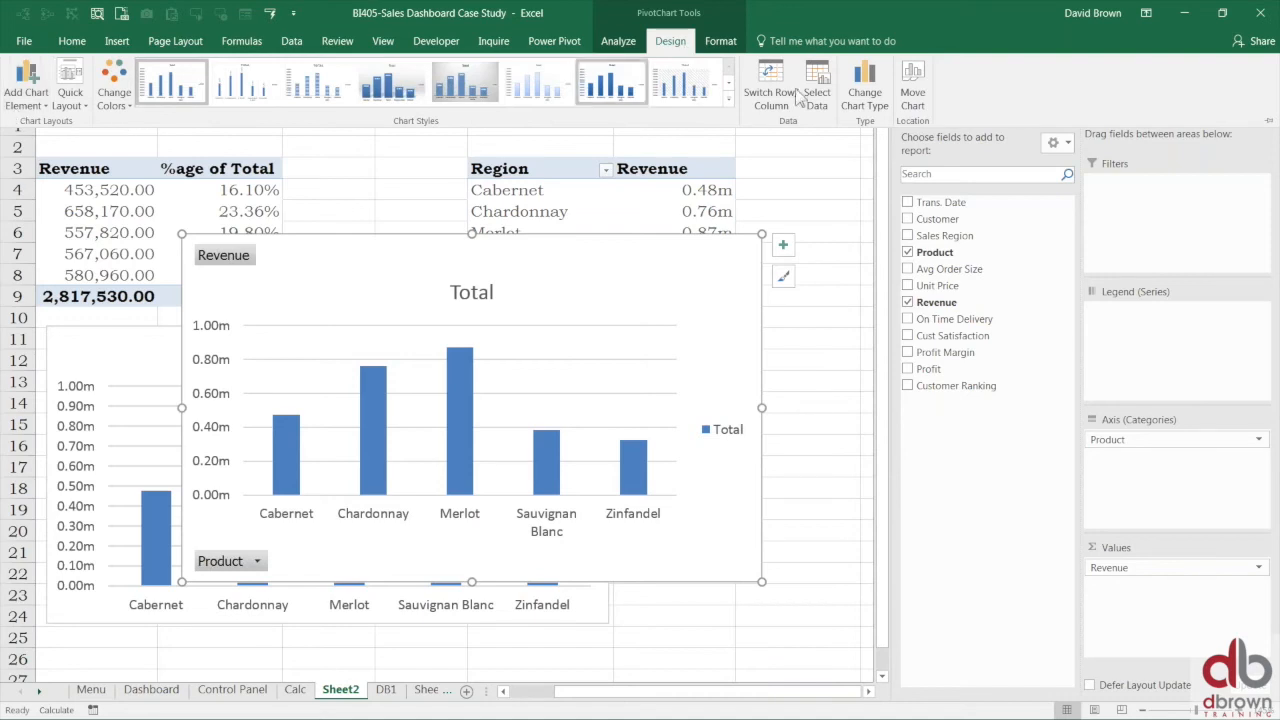
{"action": "left_click", "coordinate": [866, 90]}
{"action": "left_click", "coordinate": [437, 398]}
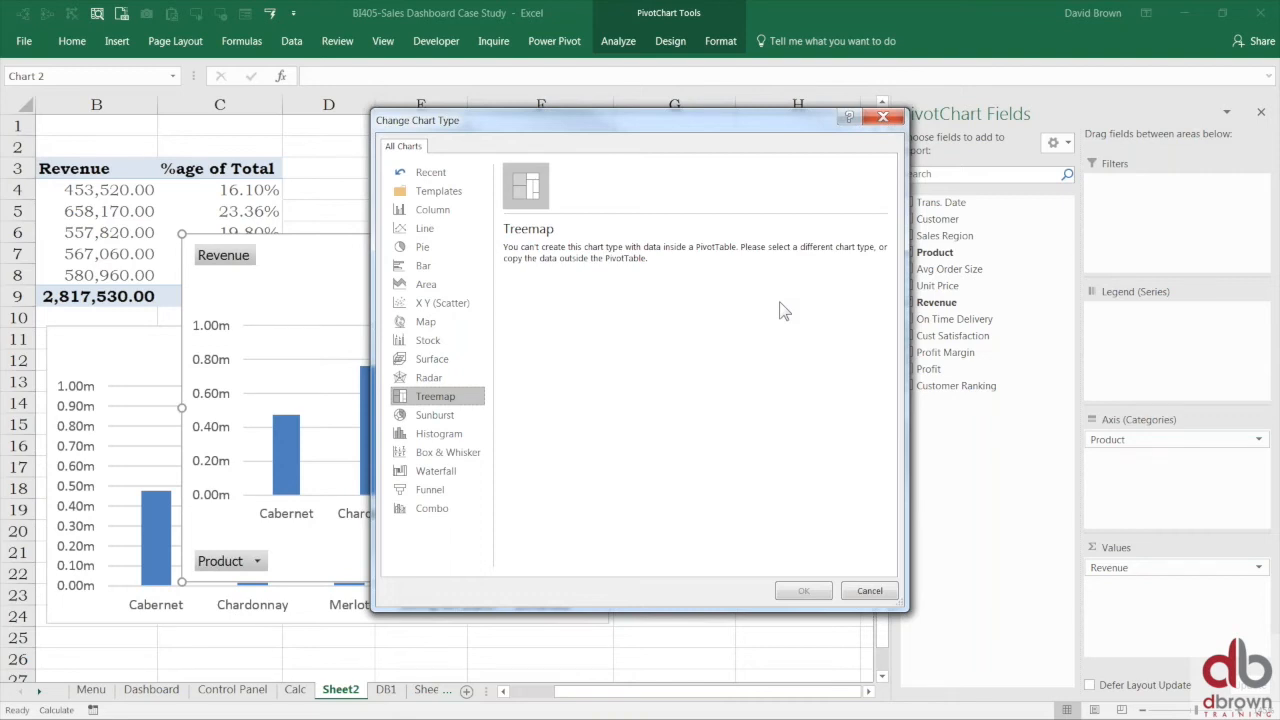
{"action": "key", "text": "Escape"}
{"action": "left_click_drag", "start_coordinate": [698, 274], "coordinate": [671, 310]}
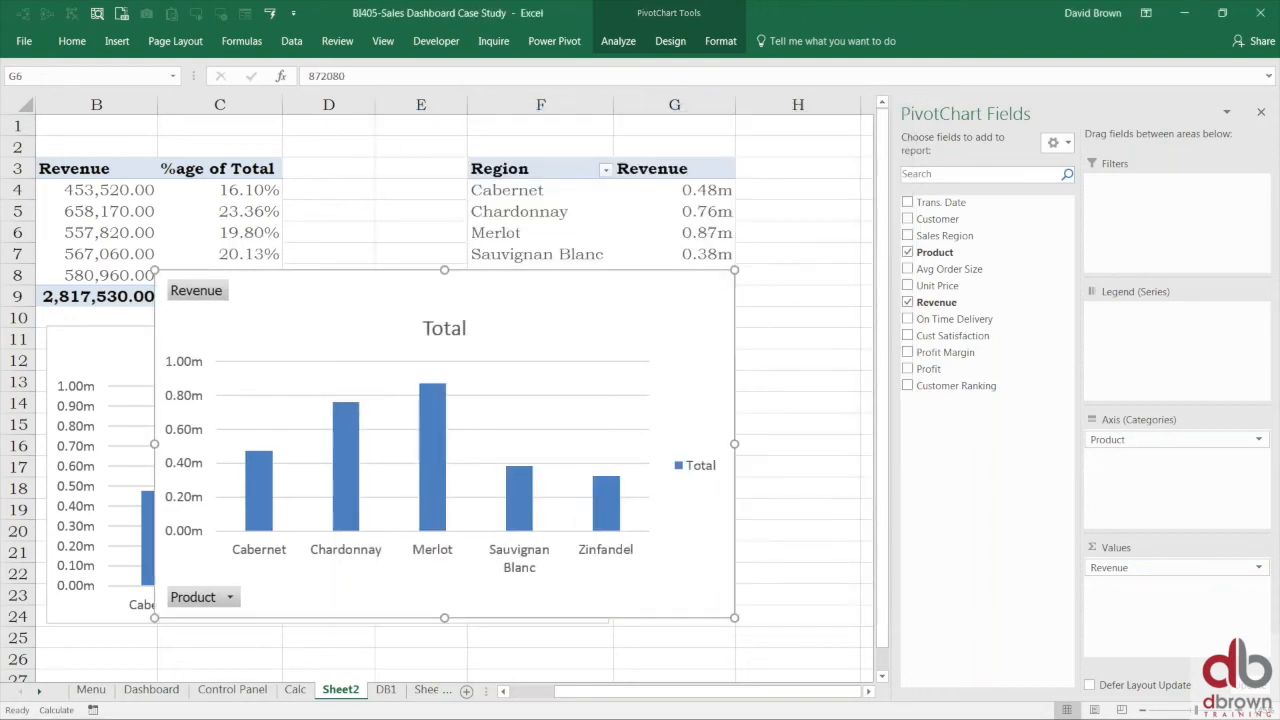
{"action": "key", "text": "Delete"}
- Copy the product PivotTable, including headers and Grand Total, and paste it as values only at H12
{"action": "left_click_drag", "start_coordinate": [510, 172], "coordinate": [684, 296]}
{"action": "key", "text": "ctrl+c"}
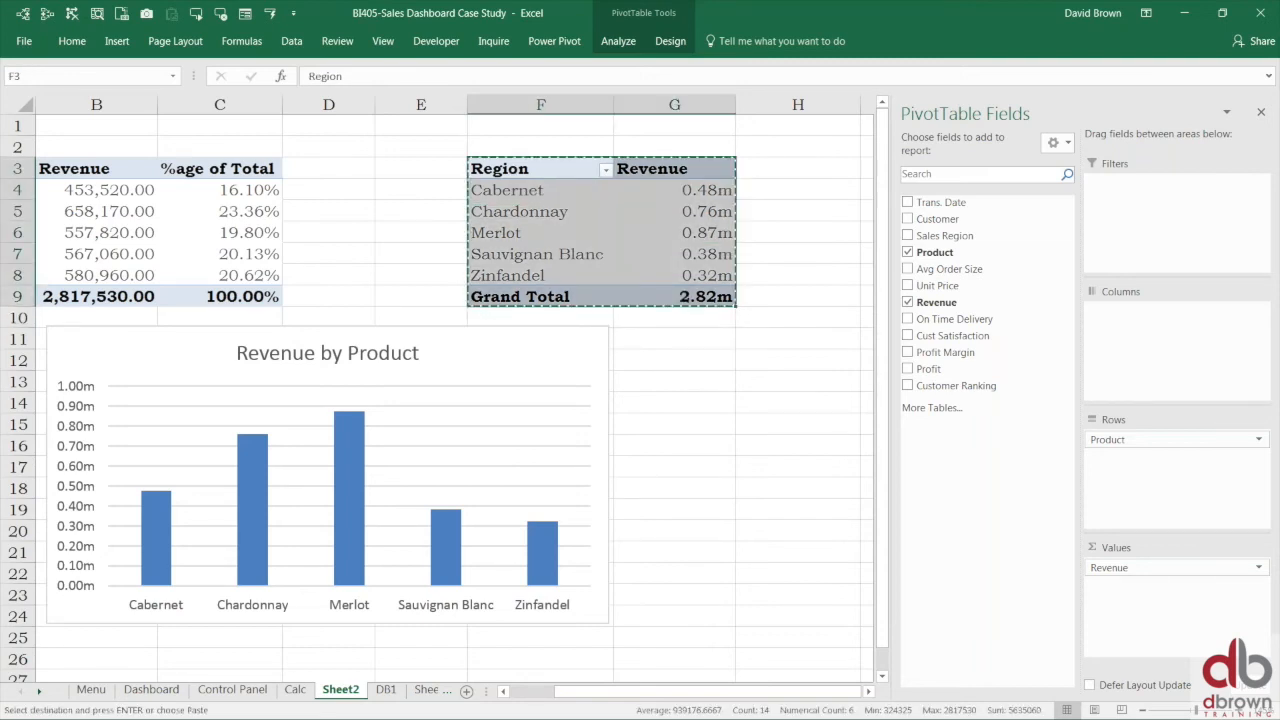
{"action": "left_click", "coordinate": [797, 316]}
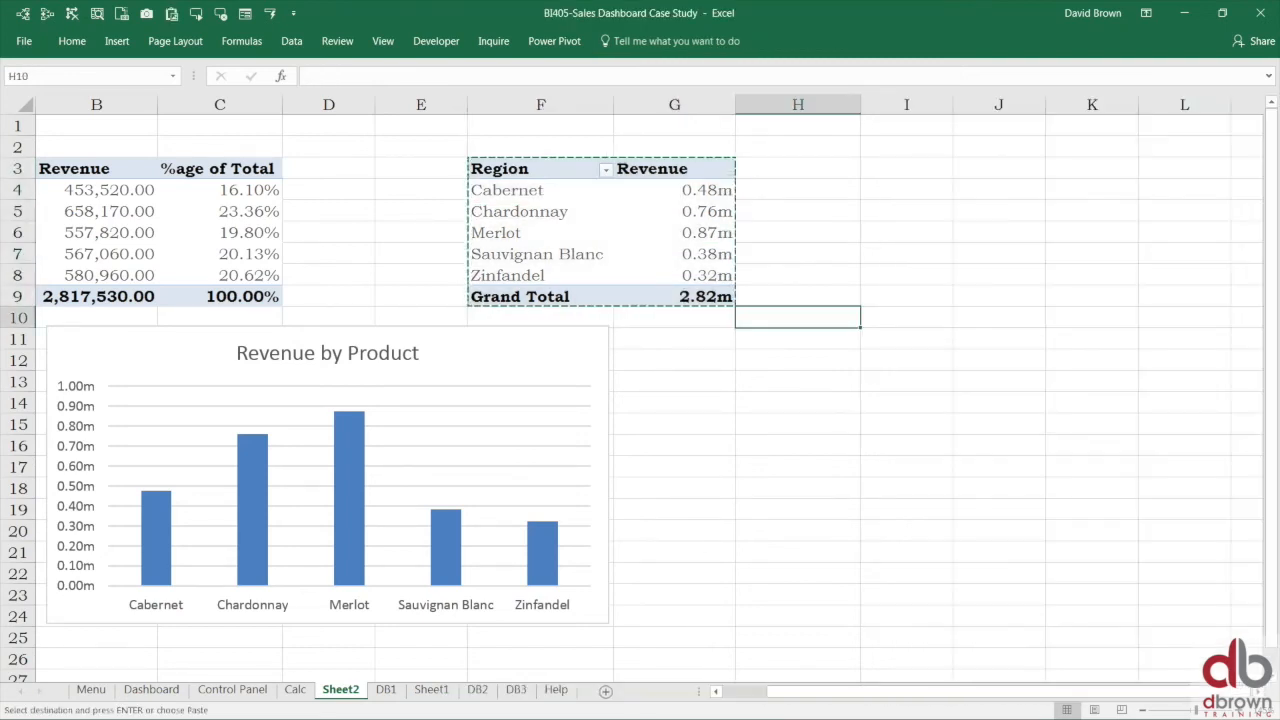
{"action": "key", "text": "Right"}
{"action": "key", "text": "Right"}
{"action": "key", "text": "Left"}
{"action": "key", "text": "Up"}
{"action": "key", "text": "Up"}
{"action": "key", "text": "Up"}
{"action": "key", "text": "Up"}
{"action": "key", "text": "Up"}
{"action": "key", "text": "Up"}
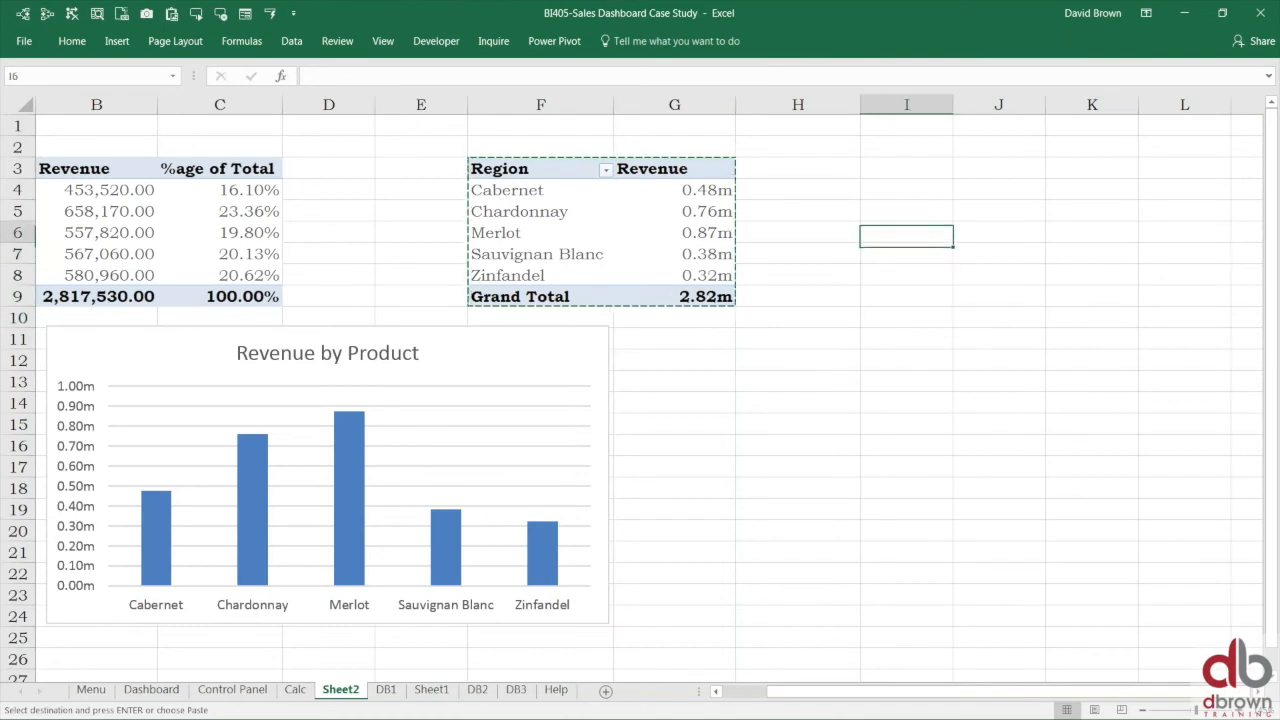
{"action": "key", "text": "Down"}
{"action": "key", "text": "Down"}
{"action": "key", "text": "Down"}
{"action": "key", "text": "Down"}
{"action": "key", "text": "Down"}
{"action": "key", "text": "Down"}
{"action": "key", "text": "Down"}
{"action": "key", "text": "Down"}
{"action": "key", "text": "Left"}
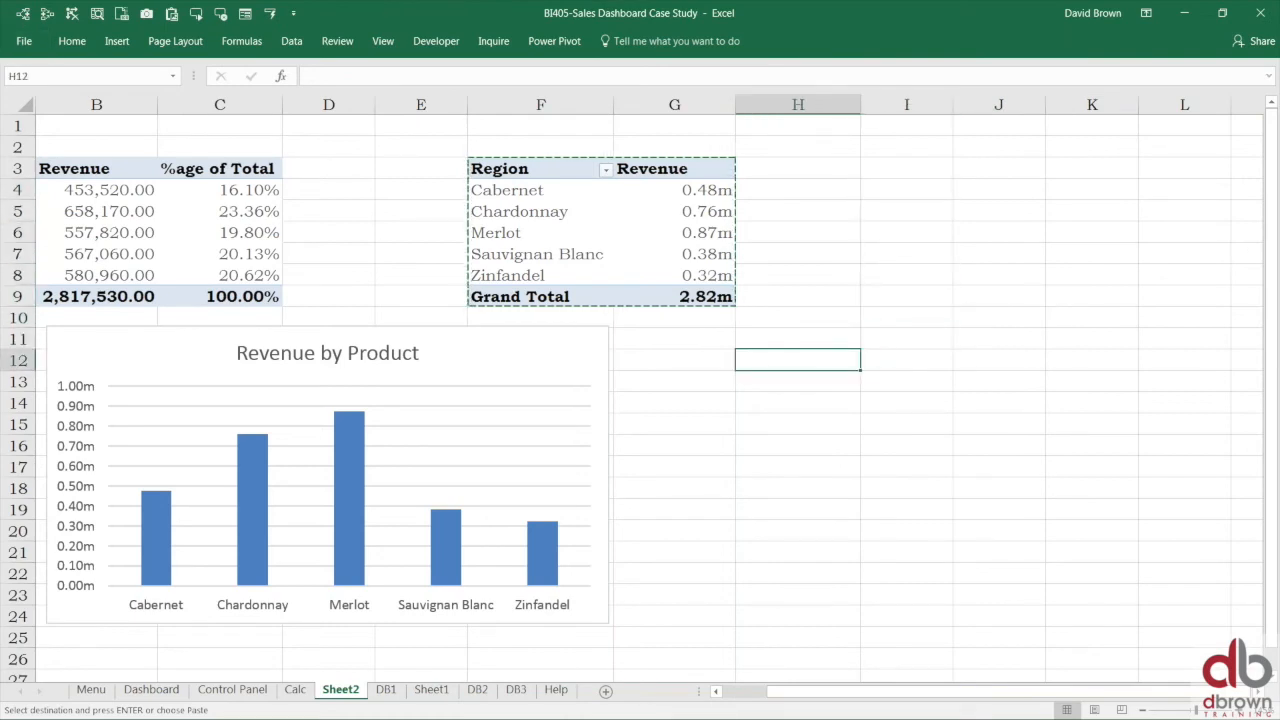
{"action": "key", "text": "ctrl+alt+v"}
{"action": "key", "text": "v"}
{"action": "key", "text": "Return"}
{"action": "key", "text": "Escape"}
- Format the pasted revenue figures in I13:I18 with thousands separators and two decimal places
{"action": "key", "text": "Right"}
{"action": "key", "text": "Down"}
{"action": "key", "text": "ctrl+shift+Down"}
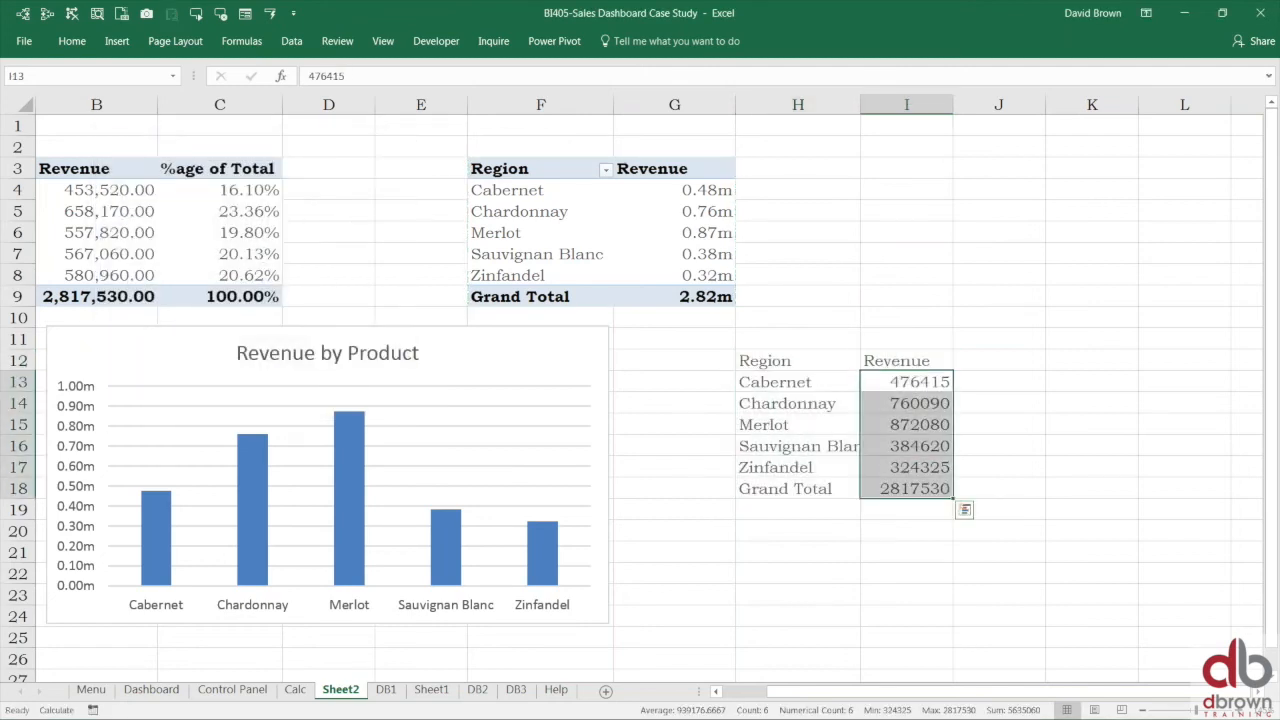
{"action": "key", "text": "ctrl+shift+1"}
- Clear the Grand Total row from the pasted table and select a cell within its remaining data
{"action": "key", "text": "Left"}
{"action": "key", "text": "ctrl+Down"}
{"action": "key", "text": "shift+Right"}
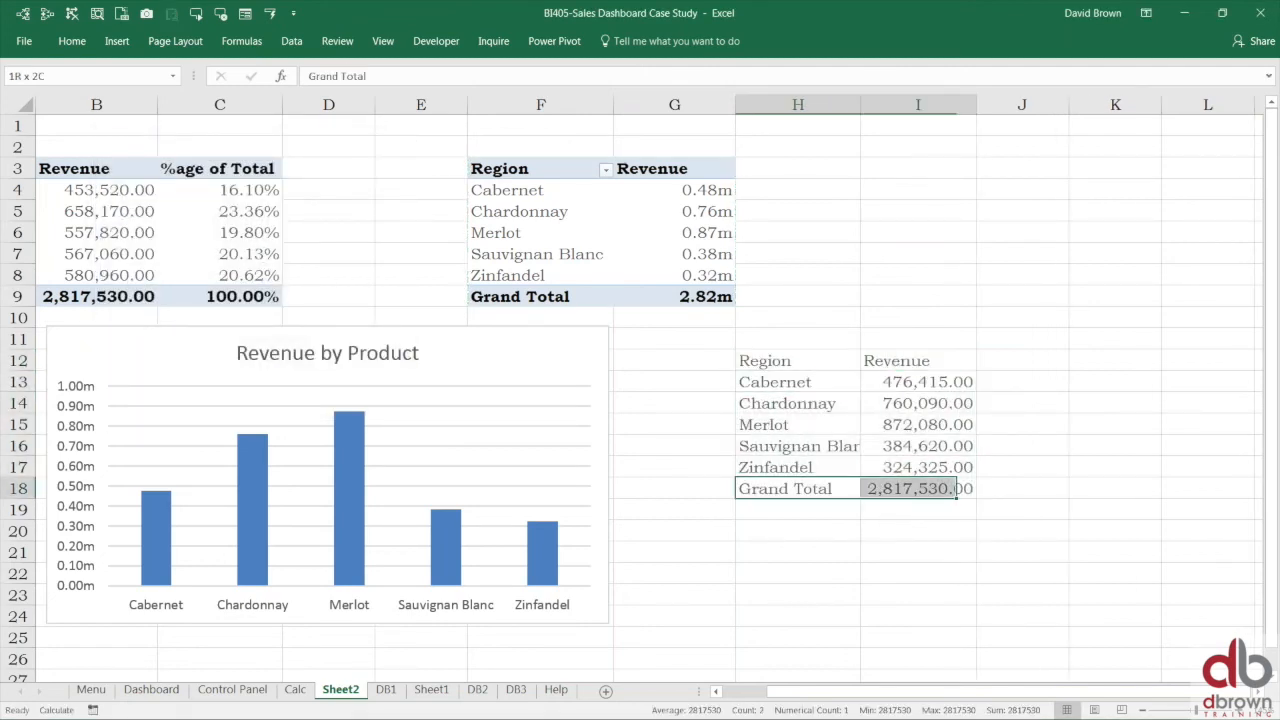
{"action": "key", "text": "Delete"}
{"action": "key", "text": "Up"}
{"action": "key", "text": "Up"}
{"action": "key", "text": "Up"}
{"action": "key", "text": "Up"}
{"action": "key", "text": "Up"}
{"action": "key", "text": "Up"}
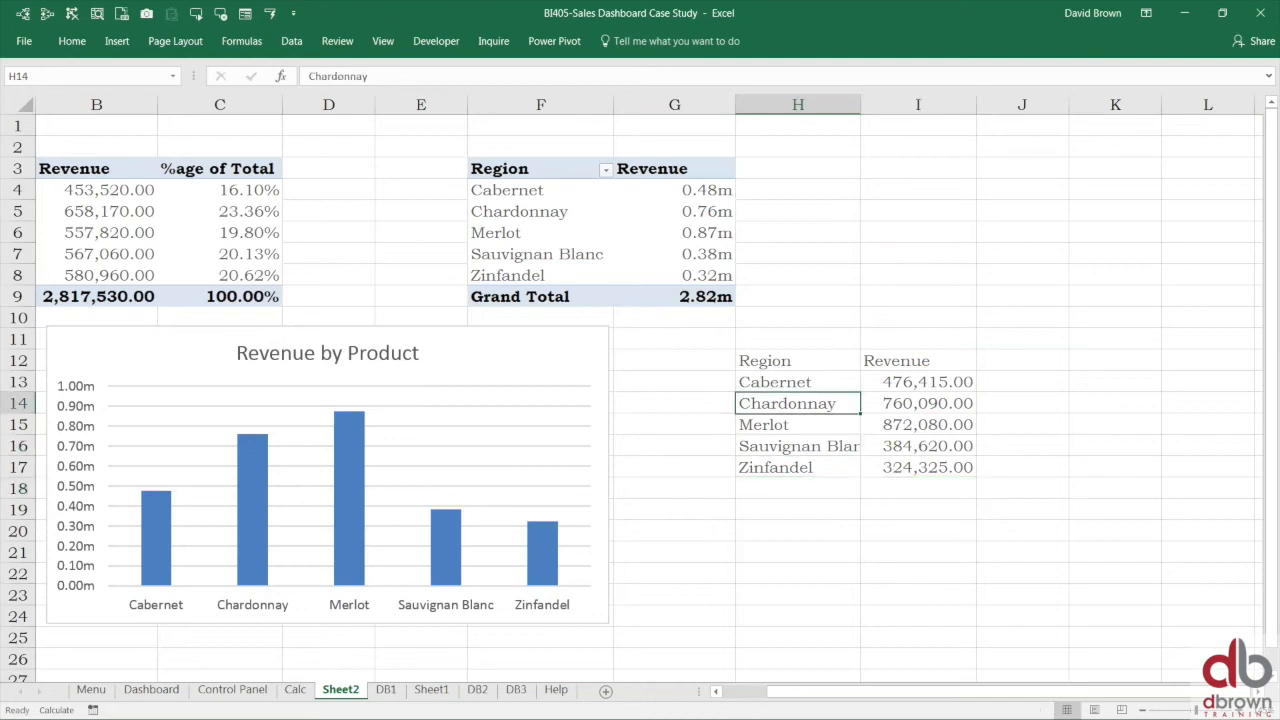
- Bold the Region and Revenue headers in row 12 and insert a default column chart from that table
{"action": "key", "text": "shift+Right"}
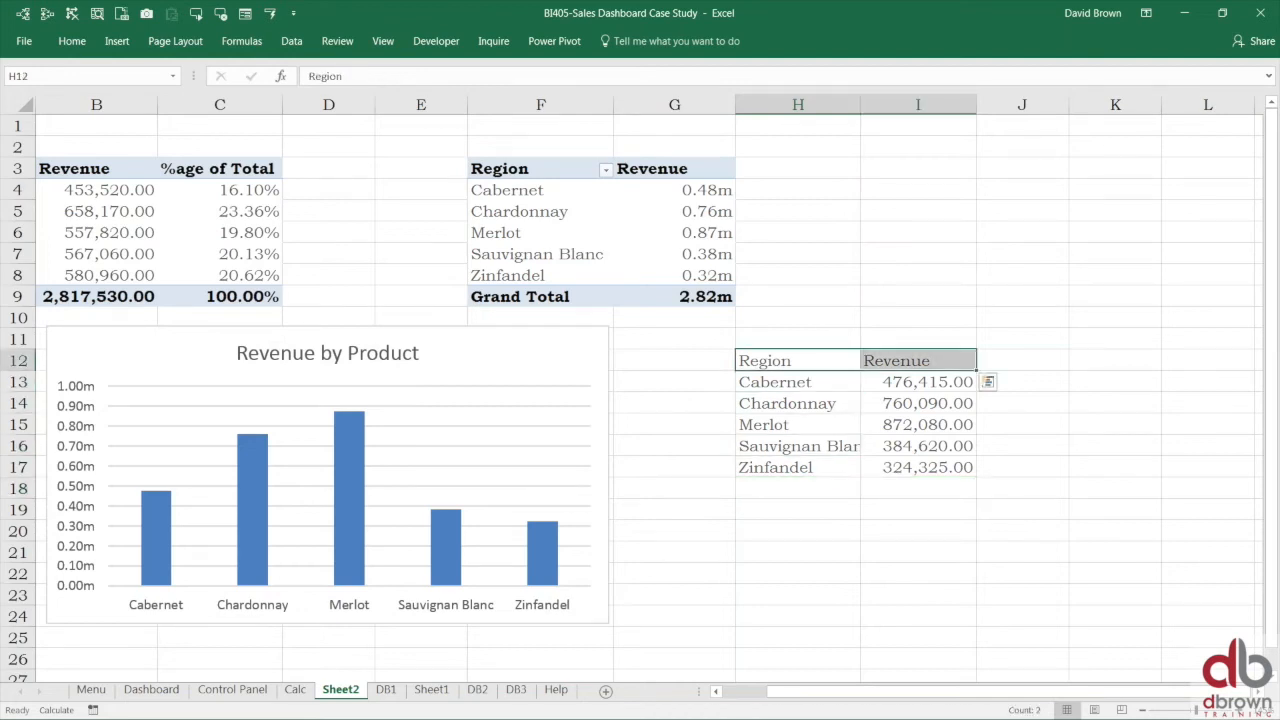
{"action": "key", "text": "ctrl+b"}
{"action": "key", "text": "Down"}
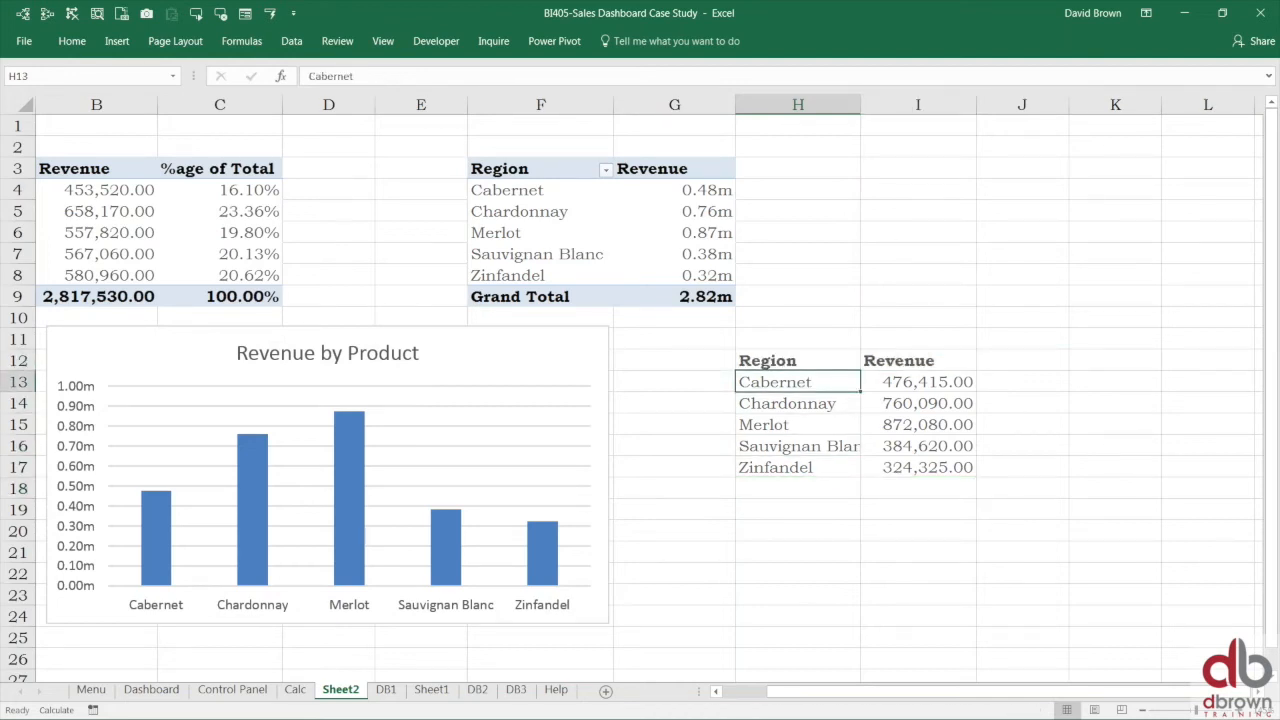
{"action": "key", "text": "ctrl+a"}
{"action": "key", "text": "alt+F1"}
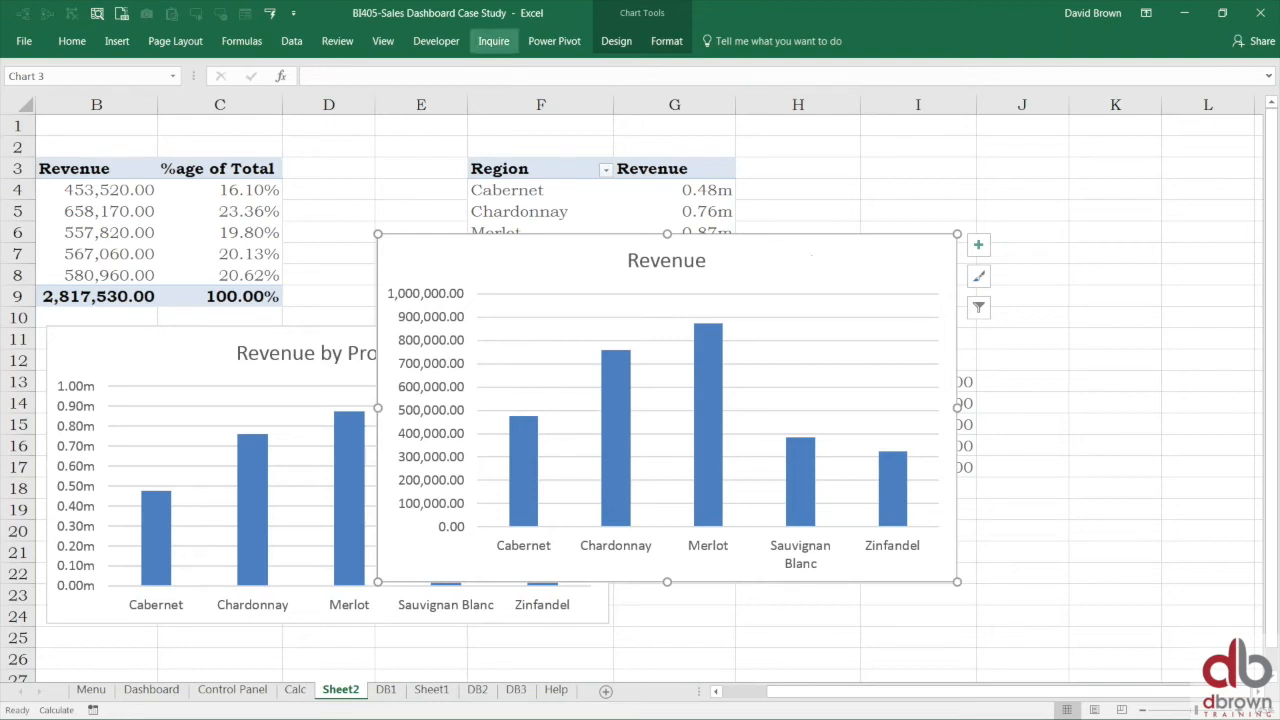
- Change the new Revenue chart to a Treemap and place it beside the Revenue by Product chart
{"action": "left_click", "coordinate": [612, 47]}
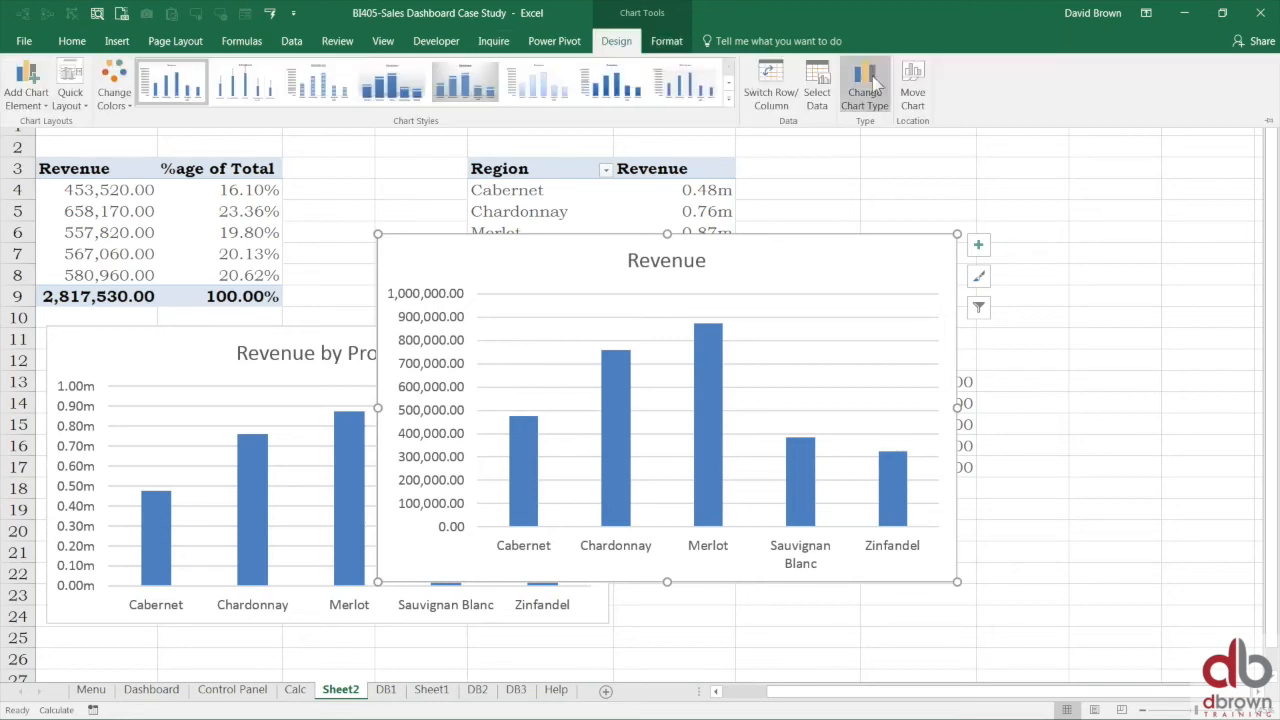
{"action": "left_click", "coordinate": [867, 88]}
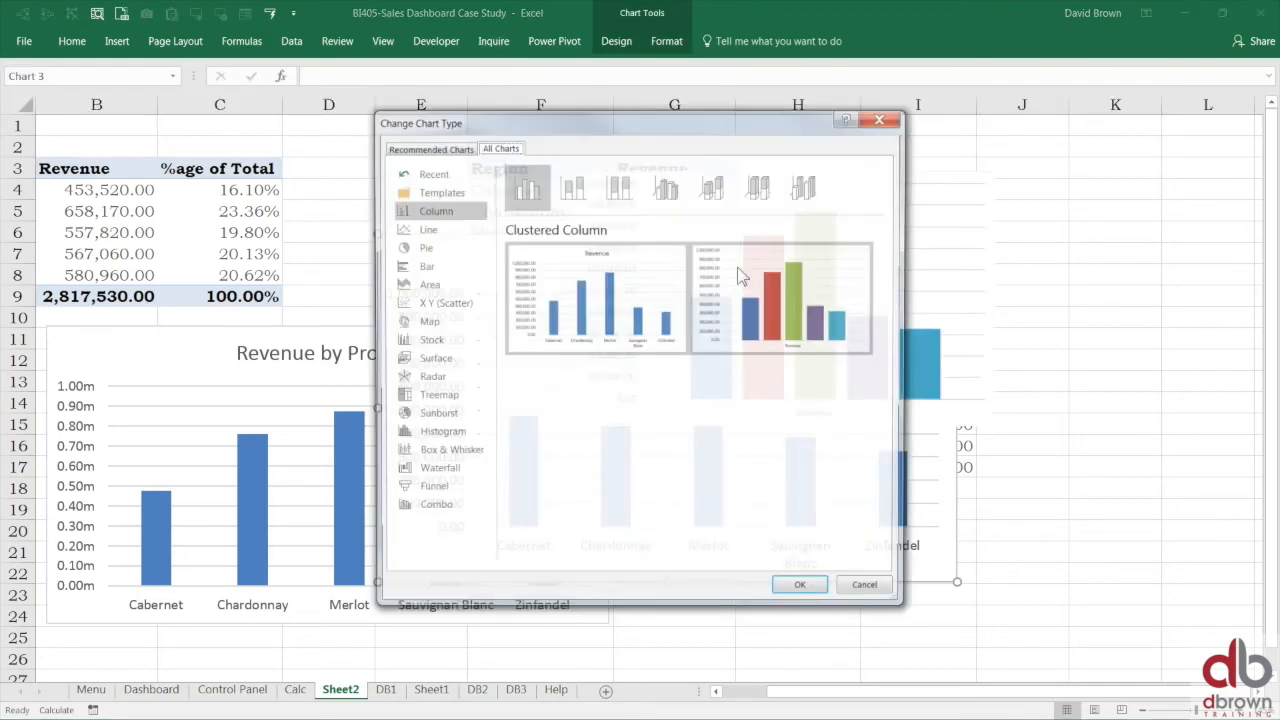
{"action": "left_click", "coordinate": [430, 395]}
{"action": "mouse_move", "coordinate": [587, 263]}
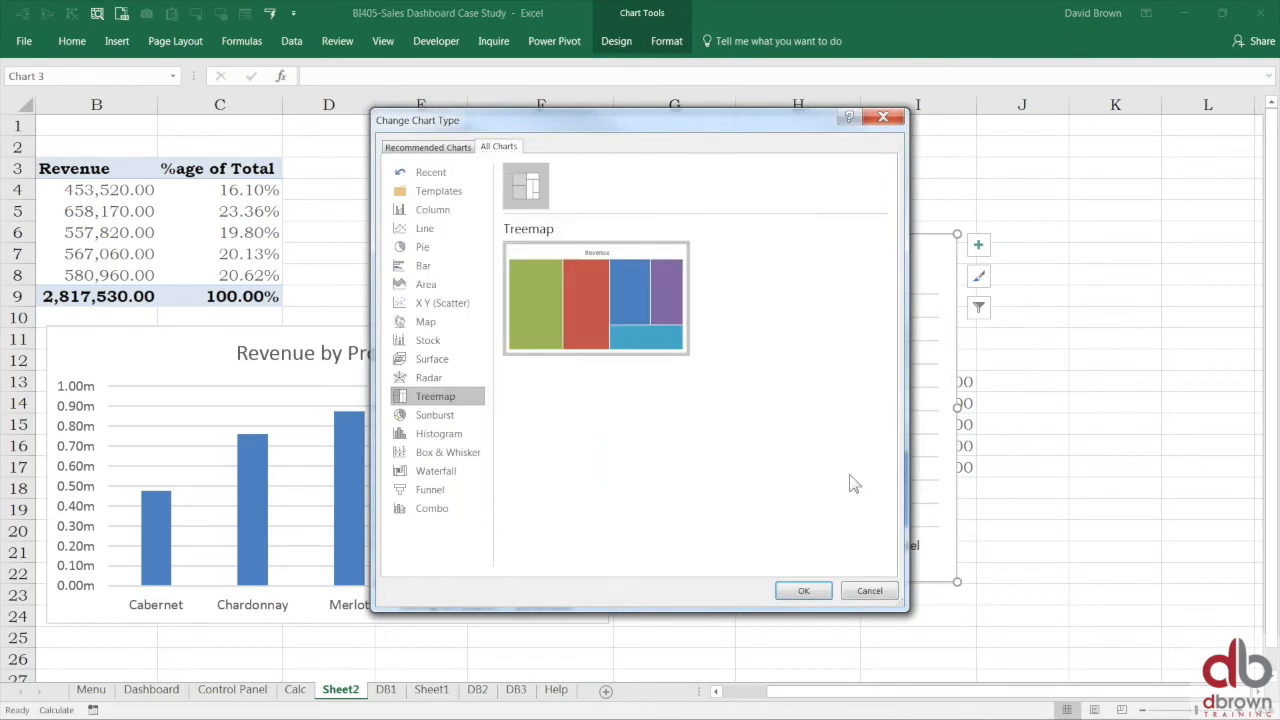
{"action": "left_click", "coordinate": [802, 591]}
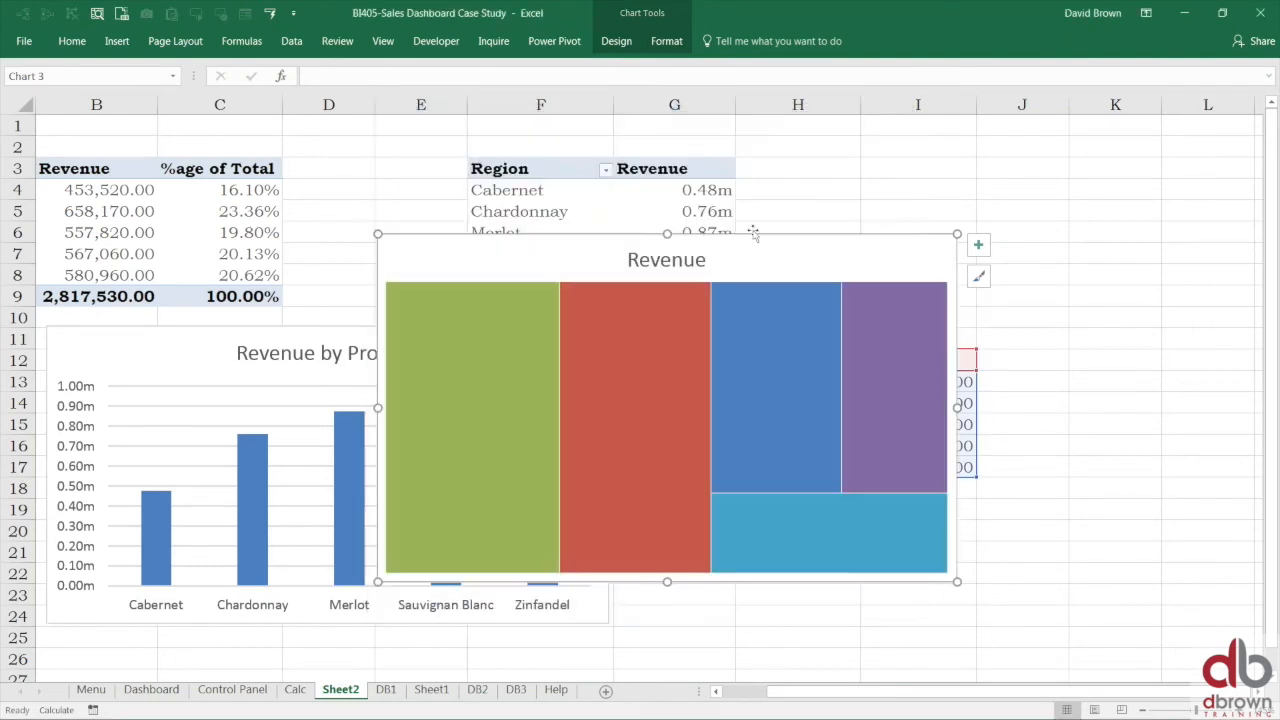
{"action": "left_click_drag", "start_coordinate": [780, 254], "coordinate": [986, 197]}
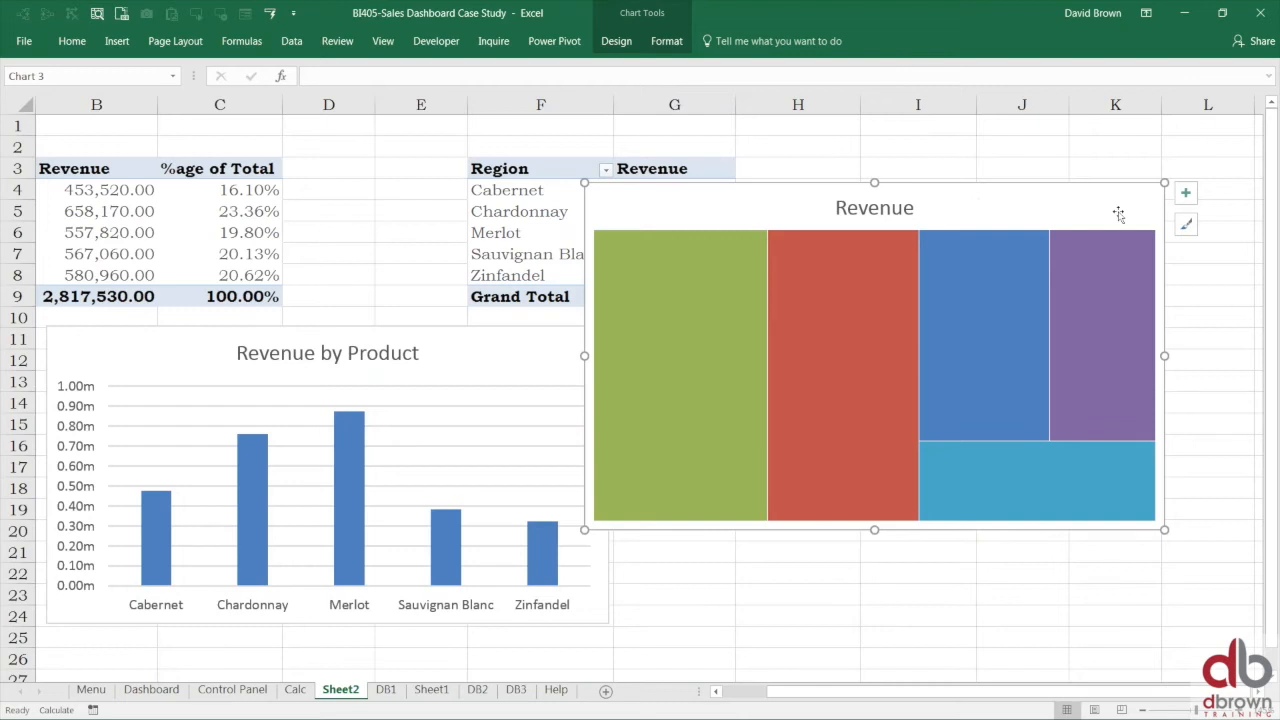
- Try the legend on the treemap, remove it again, and turn on data labels instead
{"action": "left_click", "coordinate": [1185, 192]}
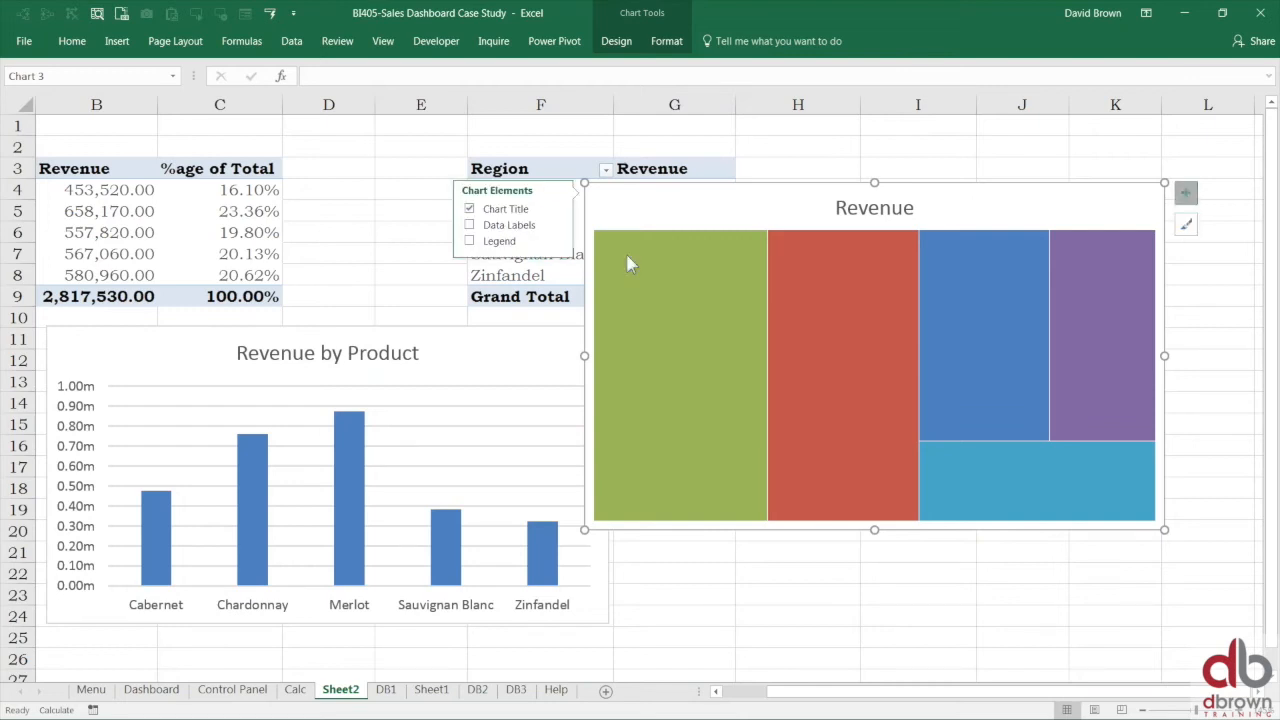
{"action": "left_click", "coordinate": [470, 241]}
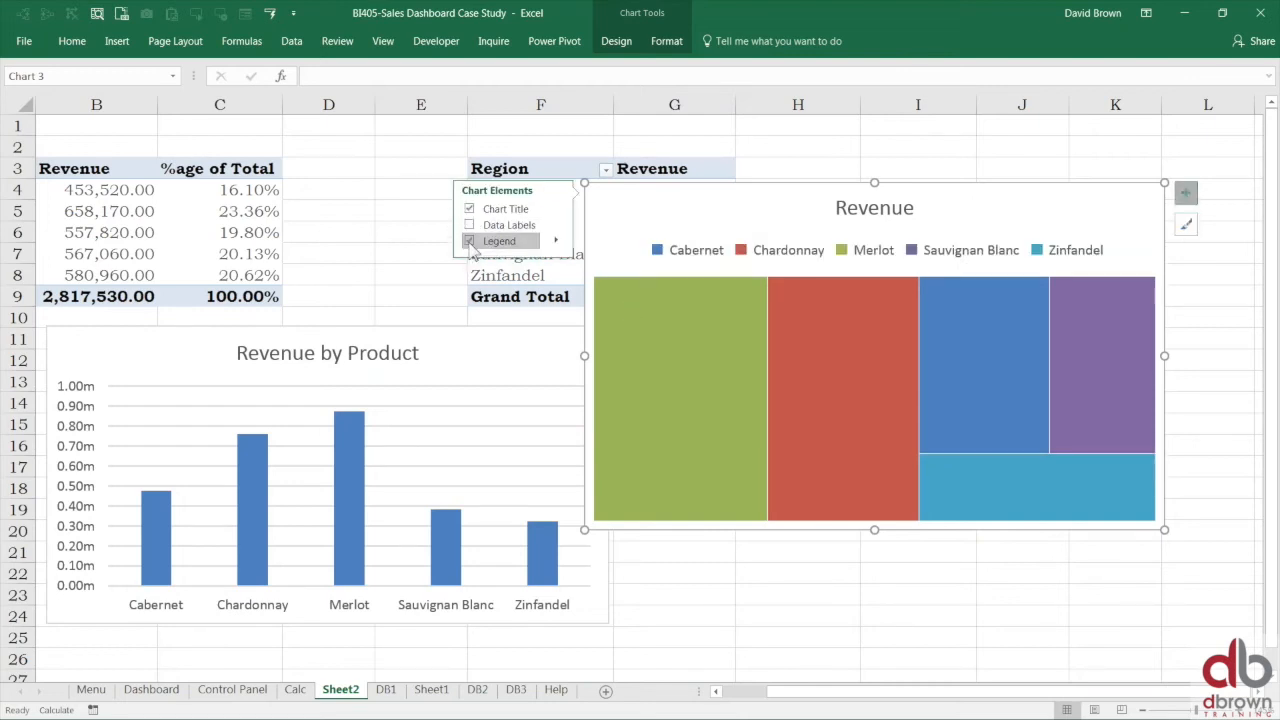
{"action": "left_click", "coordinate": [469, 241]}
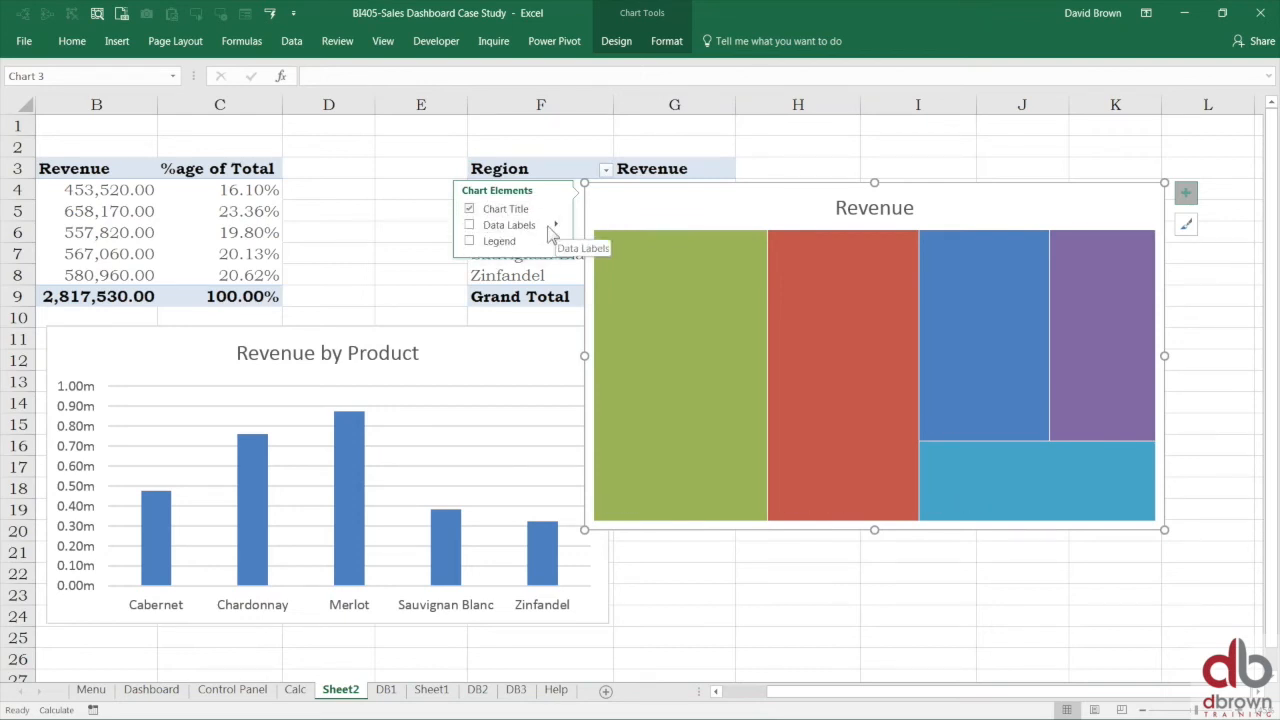
{"action": "left_click", "coordinate": [470, 225]}
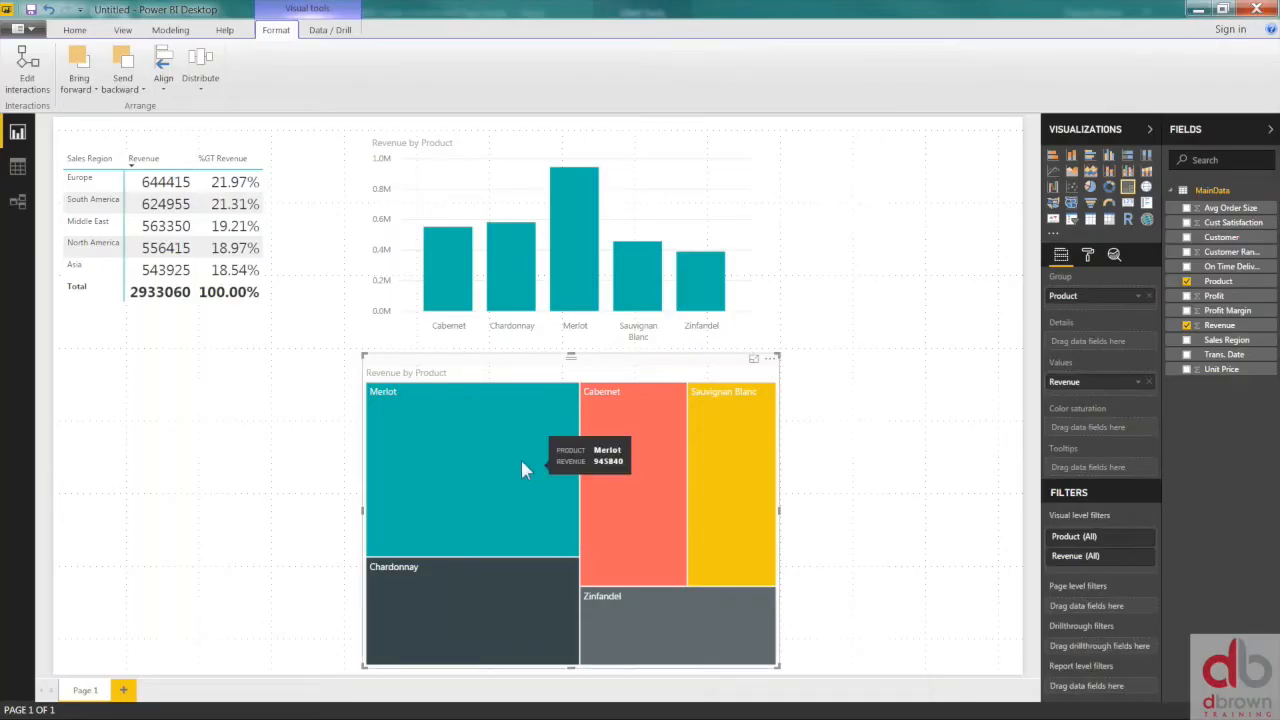
- In Power BI Desktop, cross-highlight the report by Merlot from the treemap and clear the highlight
{"action": "left_click", "coordinate": [500, 447]}
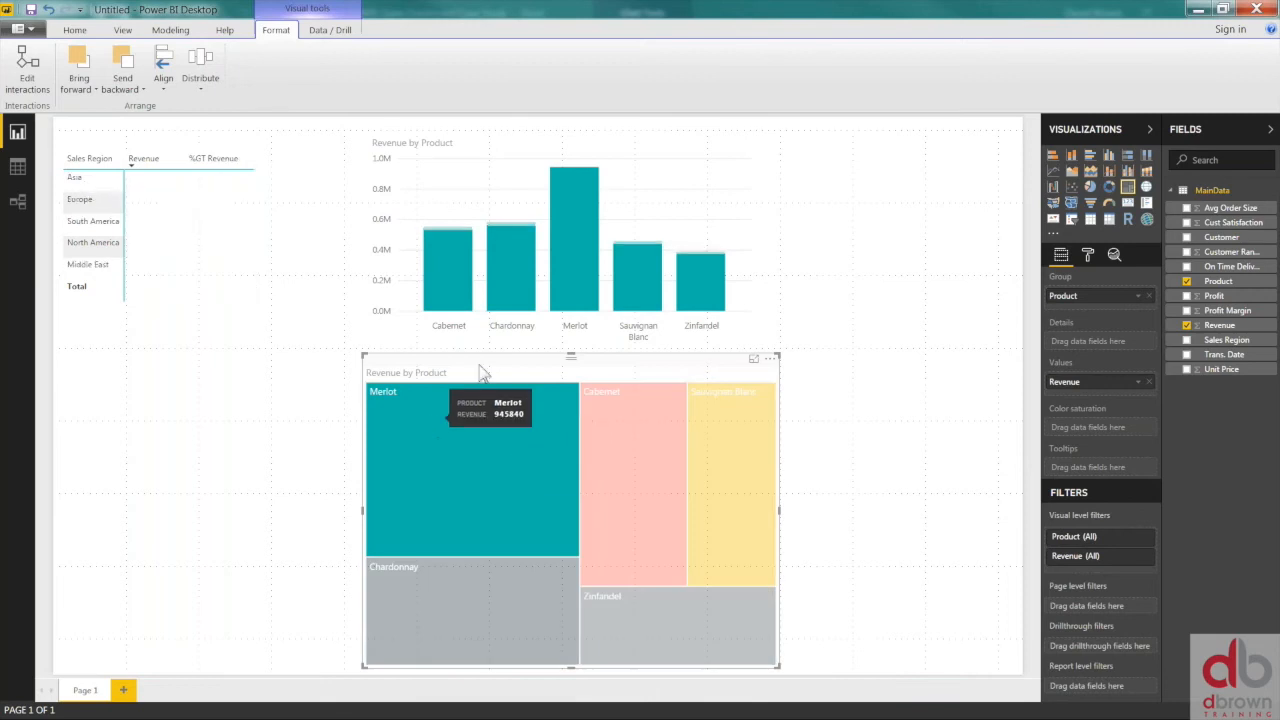
{"action": "left_click", "coordinate": [504, 510]}
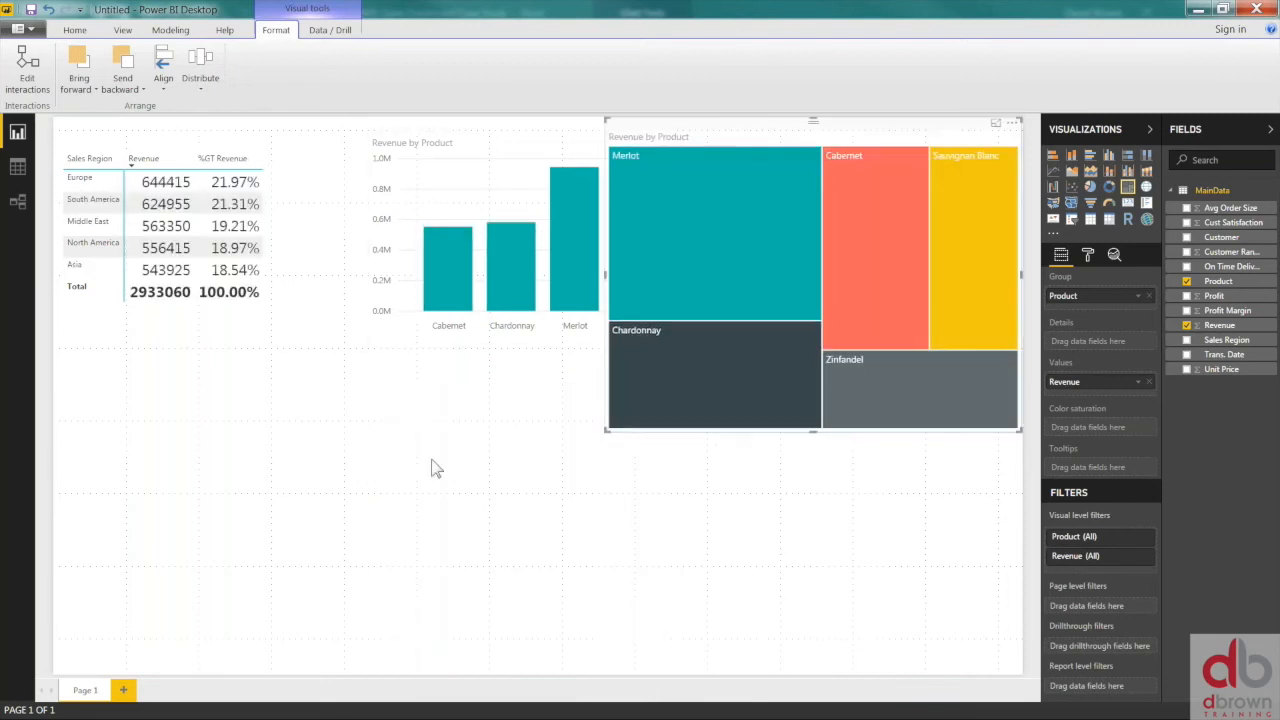
- Widen the Revenue by Product treemap and place it below the column chart
{"action": "left_click_drag", "start_coordinate": [607, 430], "coordinate": [613, 429]}
{"action": "left_click_drag", "start_coordinate": [741, 399], "coordinate": [479, 431]}
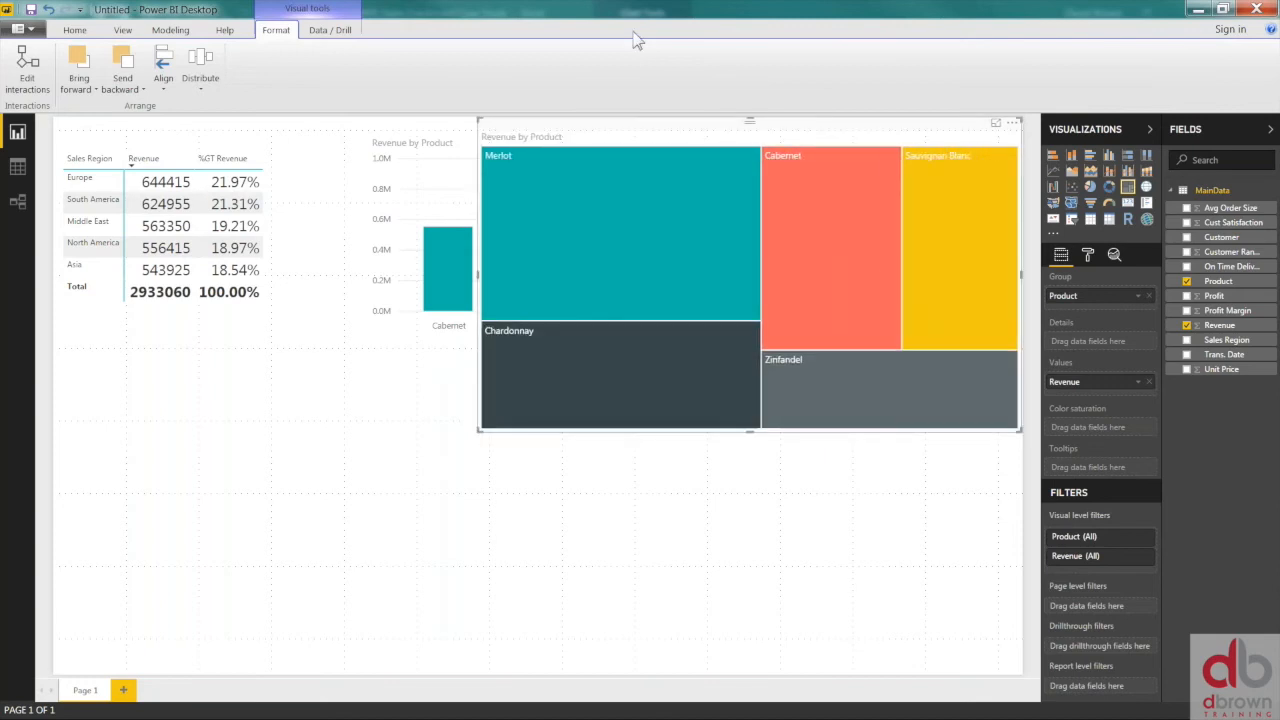
{"action": "left_click", "coordinate": [685, 126]}
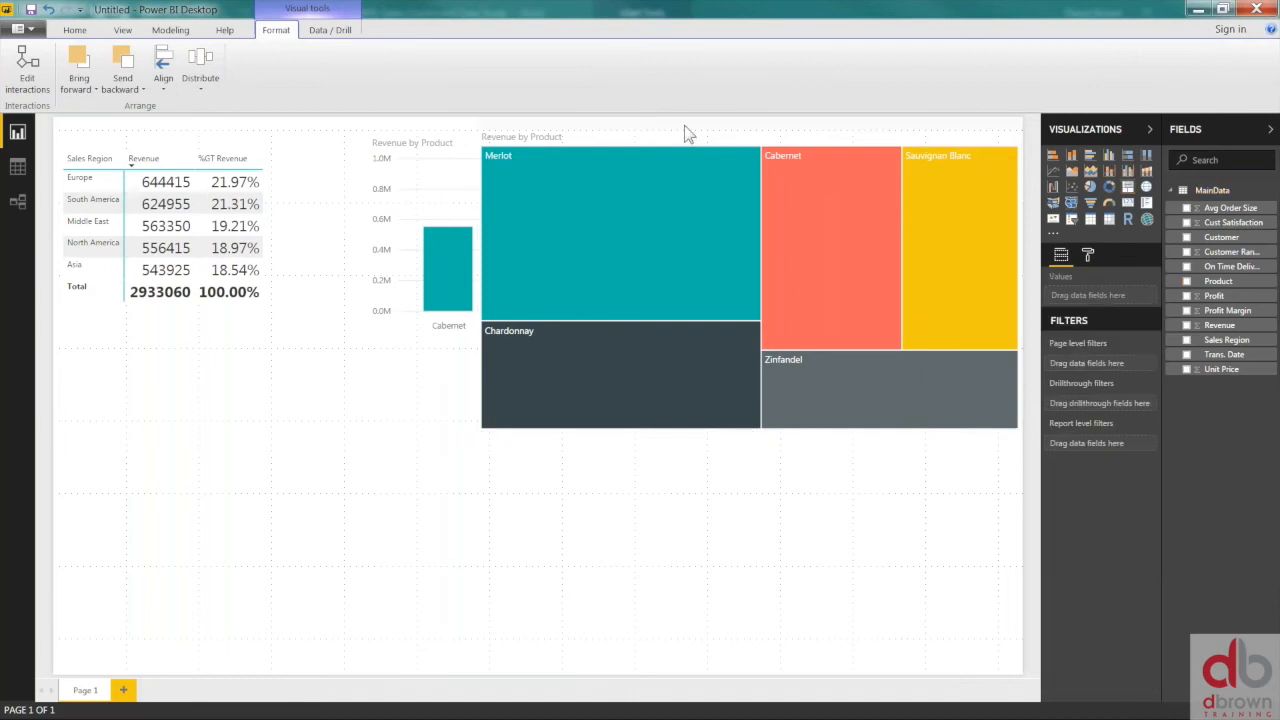
{"action": "left_click_drag", "start_coordinate": [685, 133], "coordinate": [616, 307]}
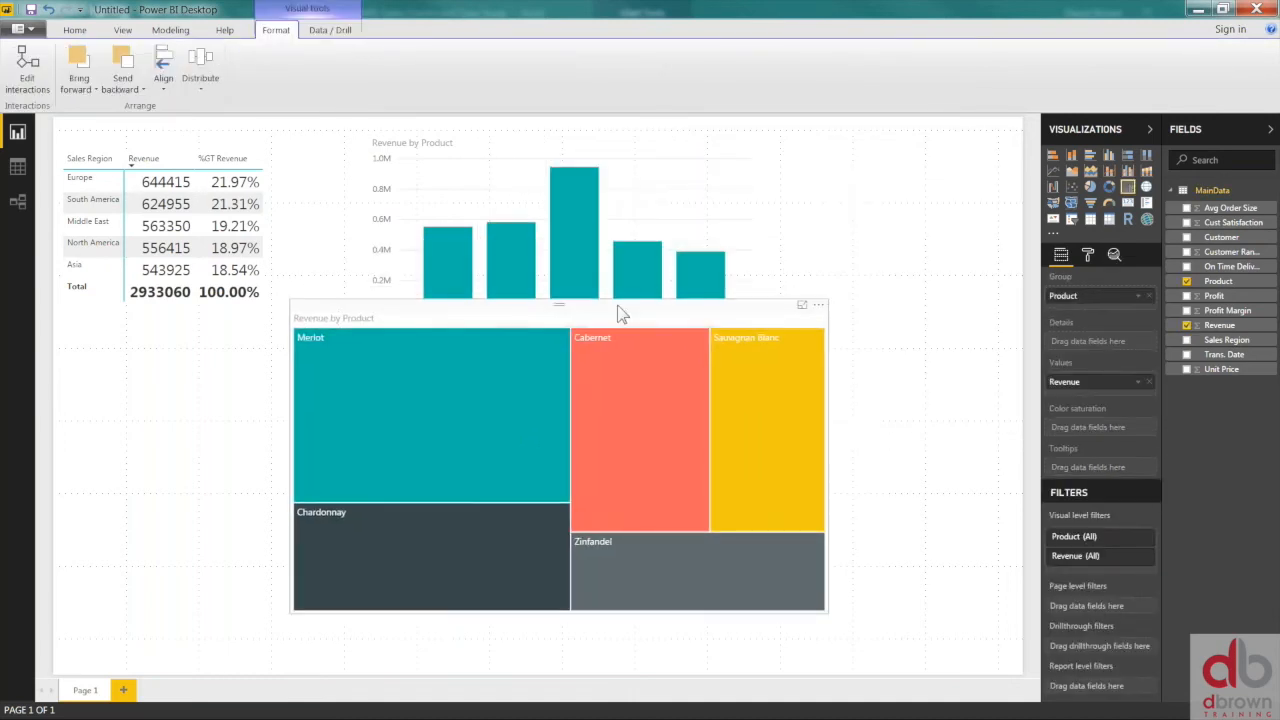
- Show the treemap in focus mode and collapse the Visualizations and Fields panes
{"action": "left_click", "coordinate": [802, 304]}
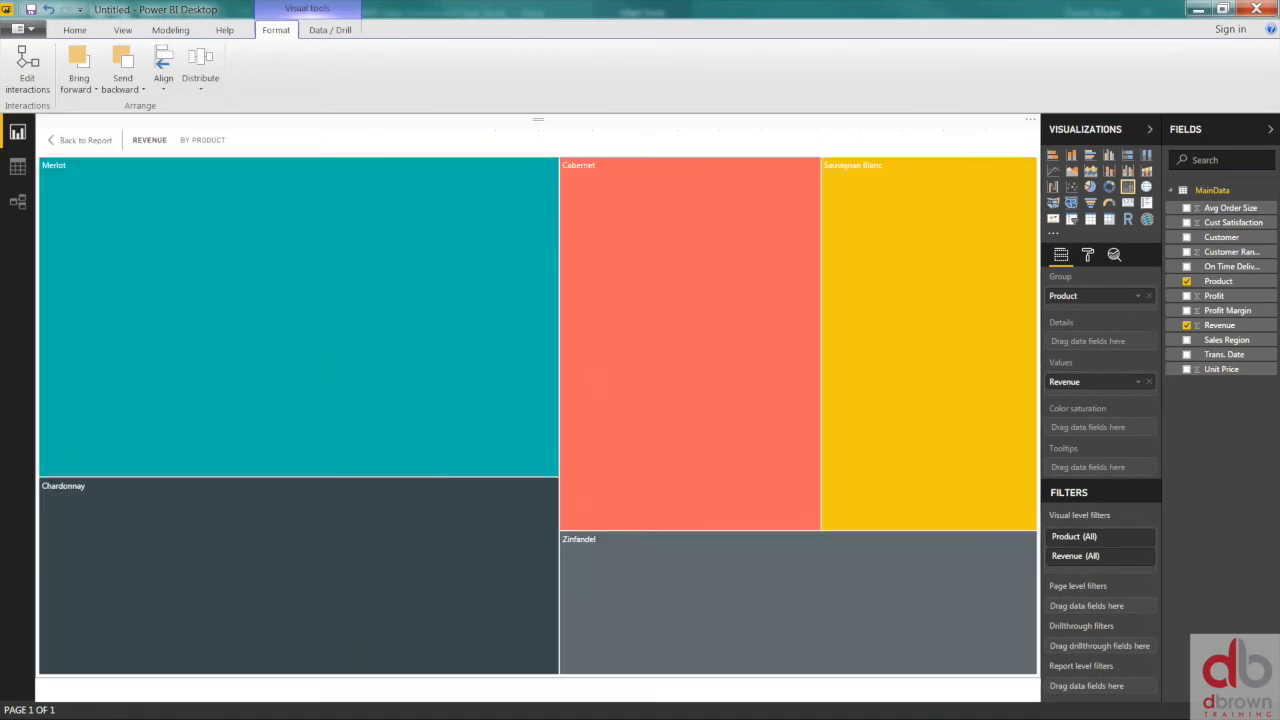
{"action": "left_click", "coordinate": [1149, 129]}
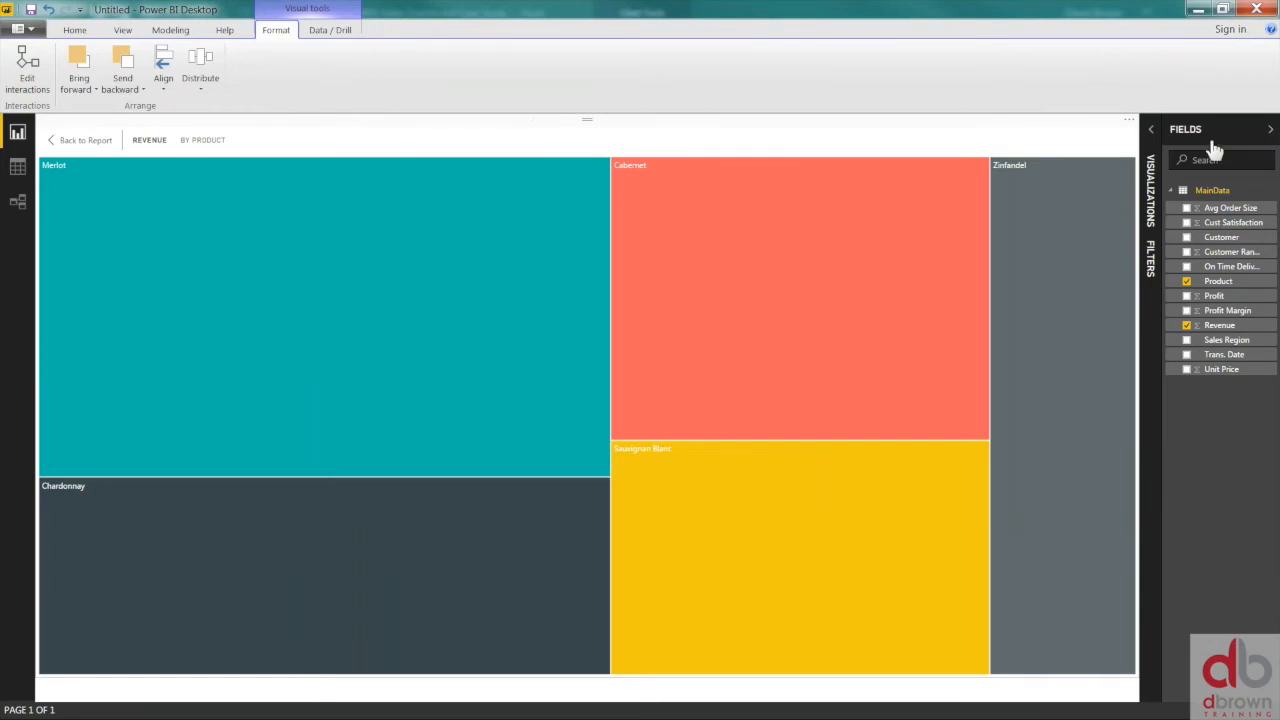
{"action": "left_click", "coordinate": [1270, 129]}
{"action": "mouse_move", "coordinate": [565, 436]}
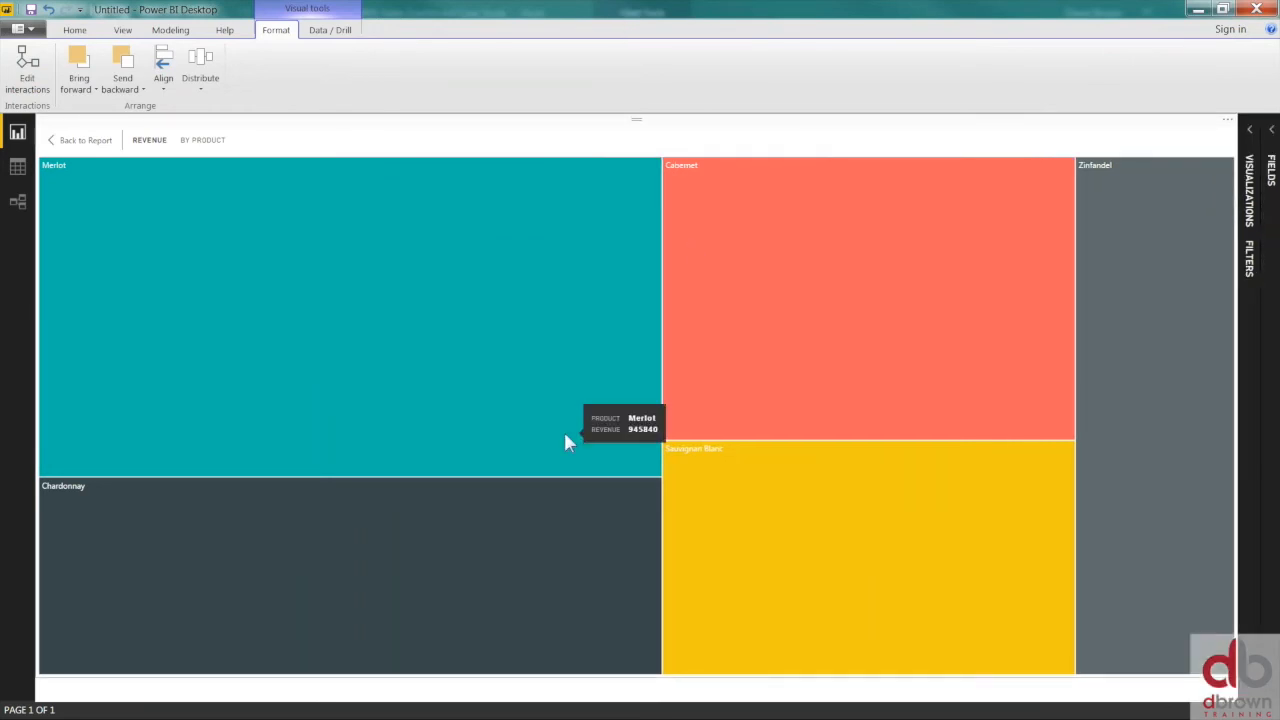
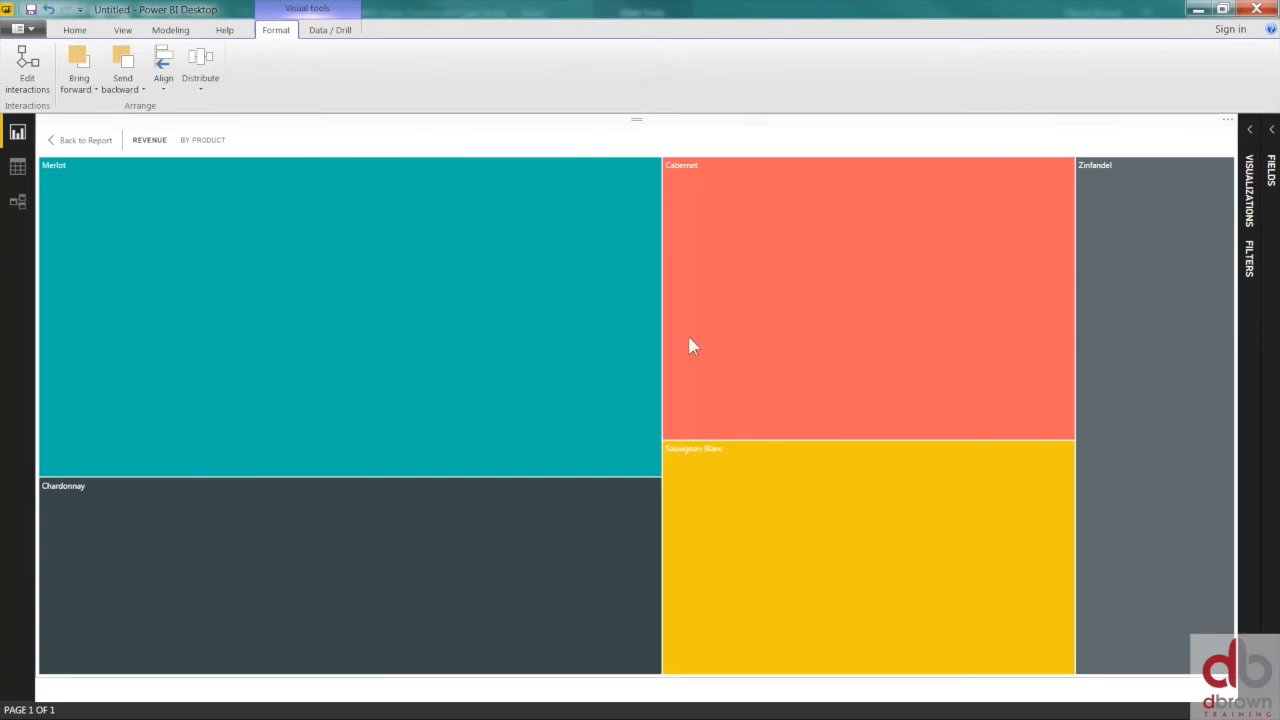
- Show the Bookmarks pane and add a bookmark of the focused treemap named "Treemap of Products"
{"action": "left_click", "coordinate": [125, 32]}
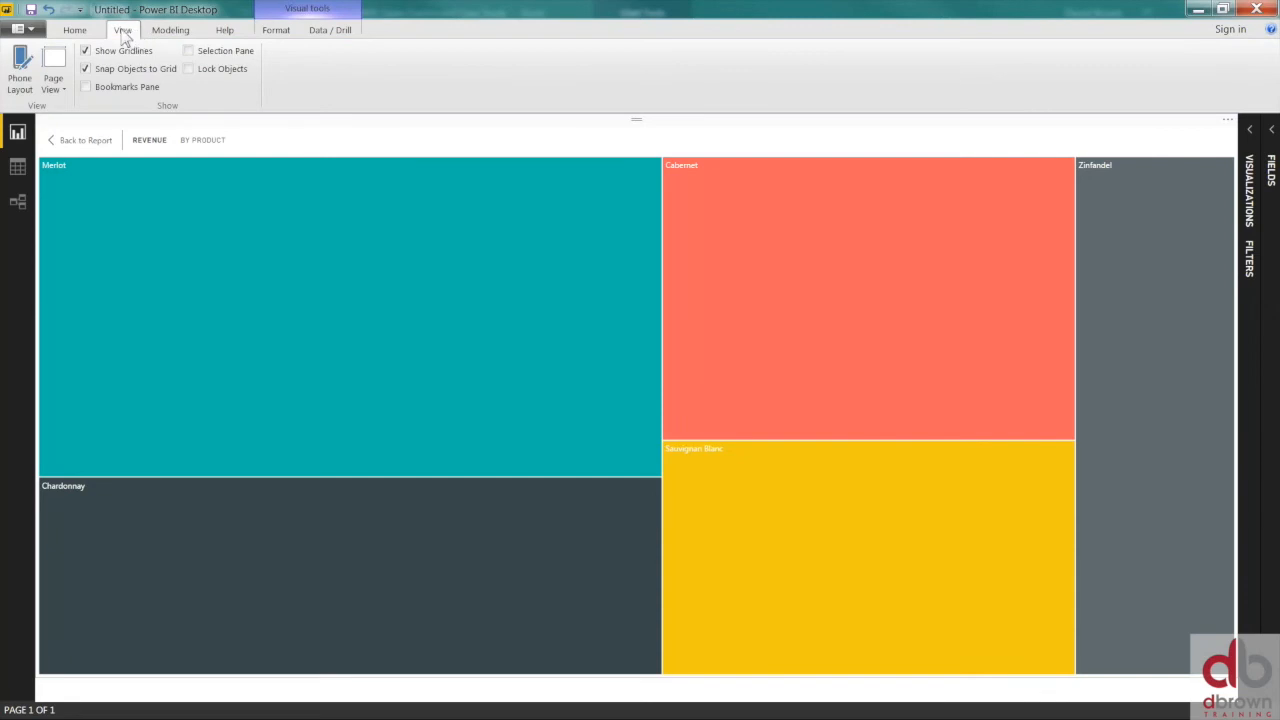
{"action": "left_click", "coordinate": [87, 88]}
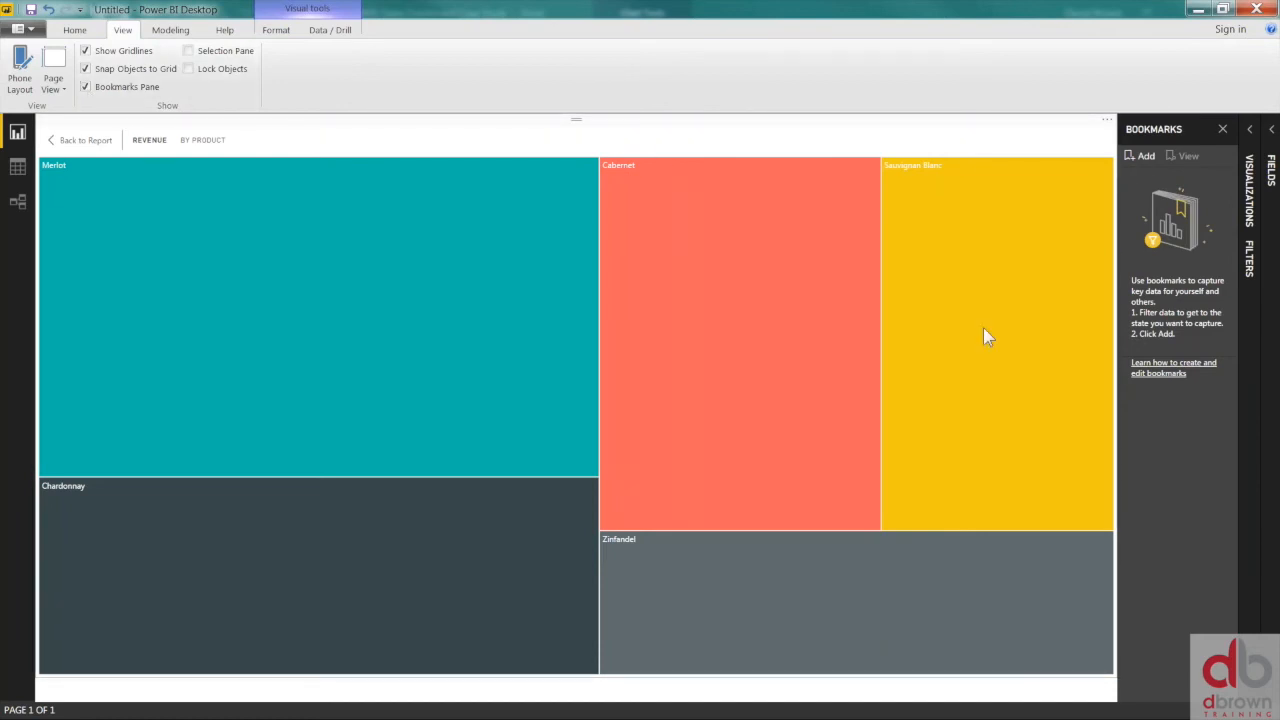
{"action": "left_click", "coordinate": [1145, 158]}
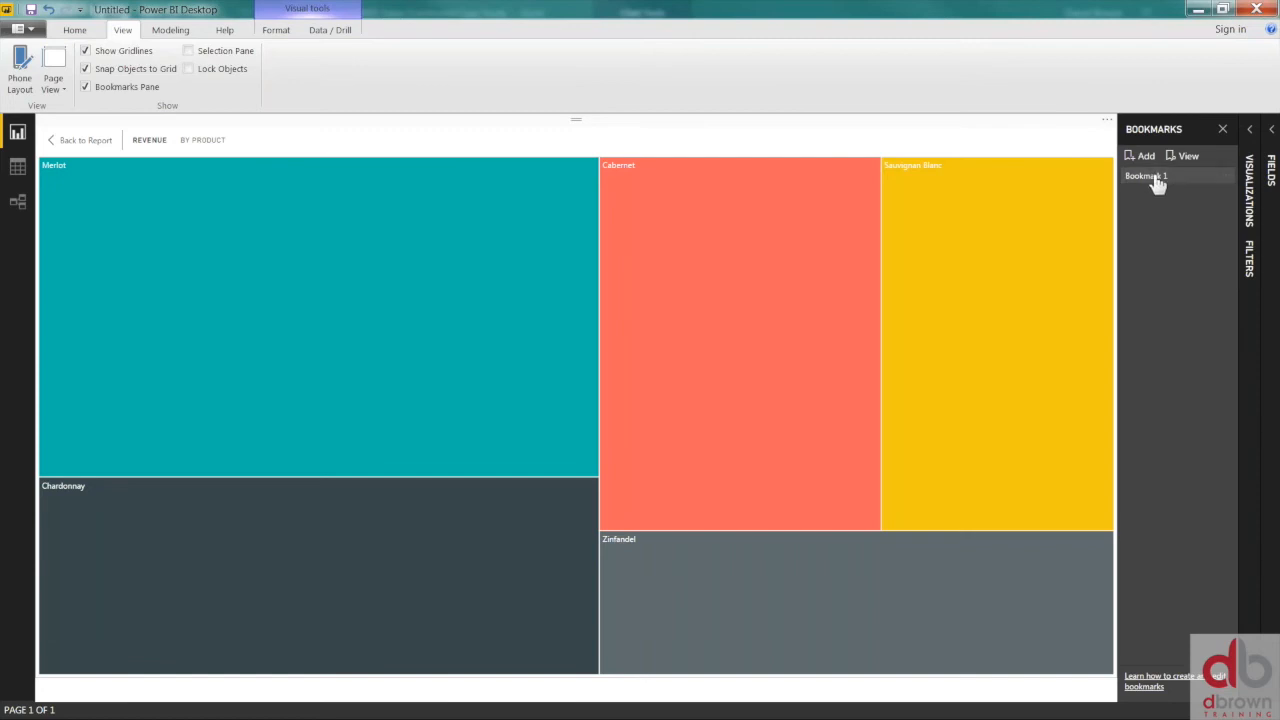
{"action": "double_click", "coordinate": [1156, 177]}
{"action": "key", "text": "BackSpace"}
{"action": "type", "text": "Treemap of Products"}
{"action": "key", "text": "Return"}
- Return from focus mode to the report page and spotlight the Sales Region revenue table
{"action": "left_click", "coordinate": [1107, 120]}
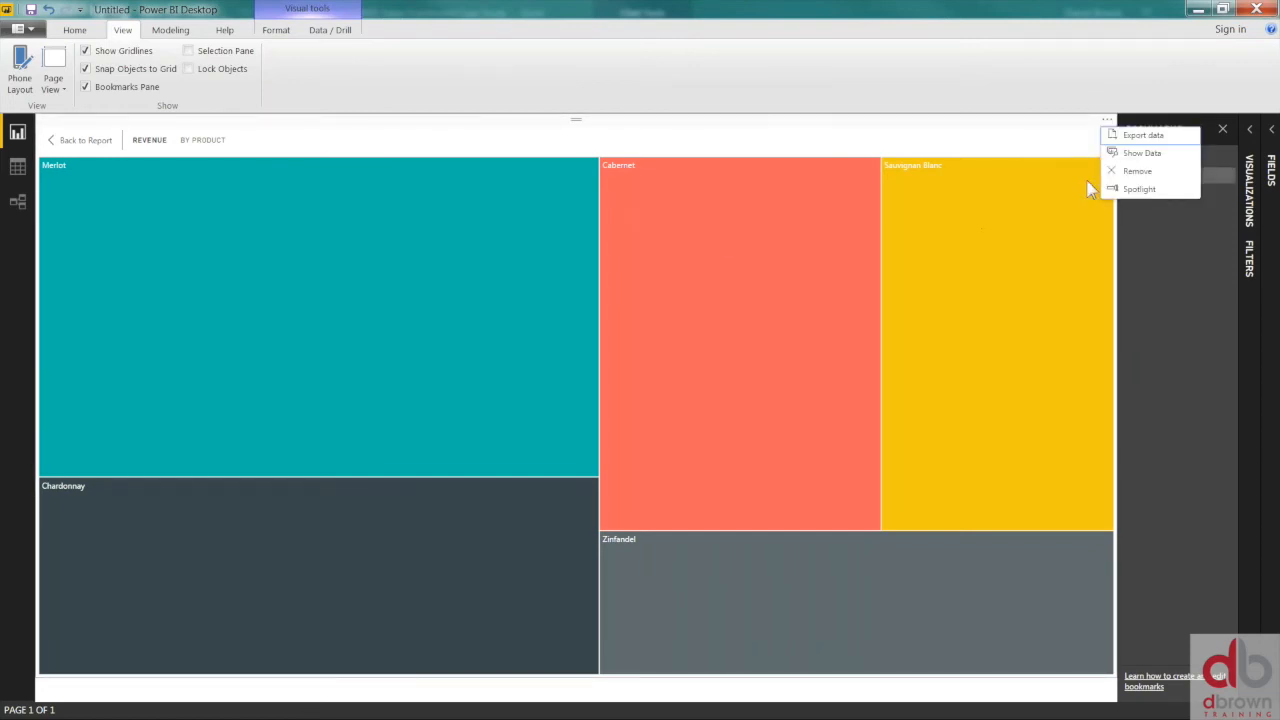
{"action": "left_click", "coordinate": [476, 137]}
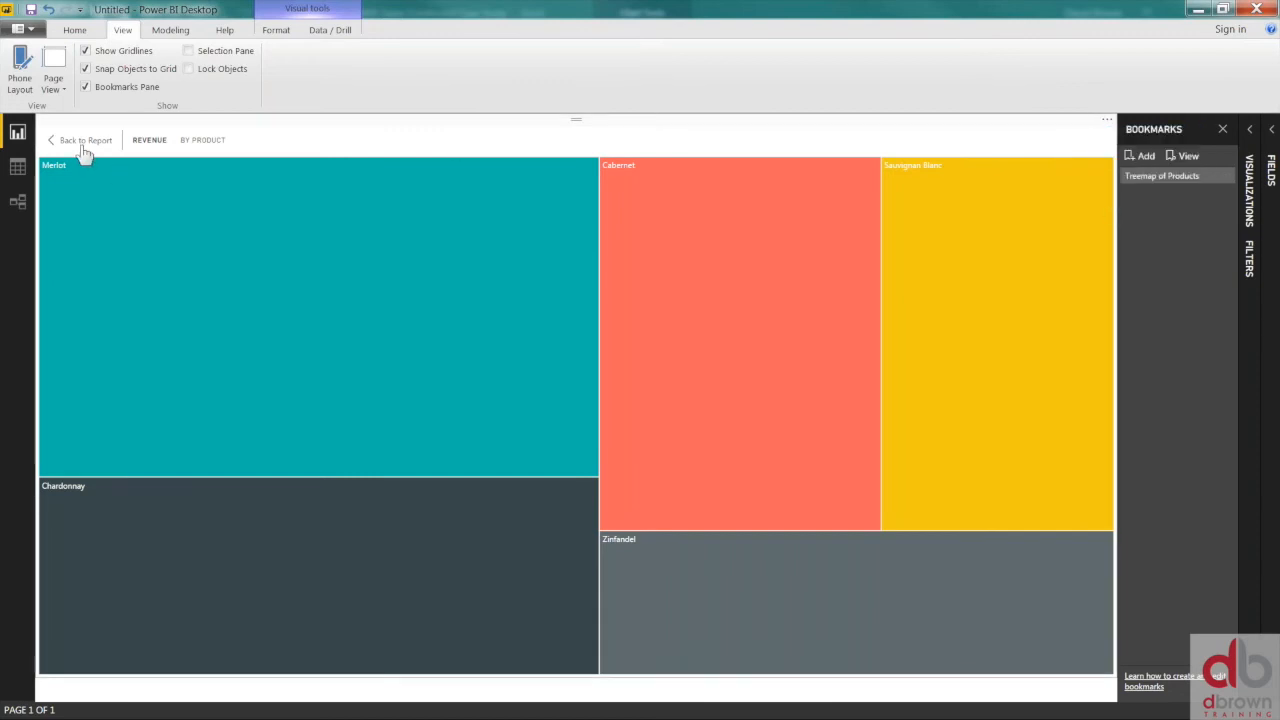
{"action": "left_click", "coordinate": [84, 145]}
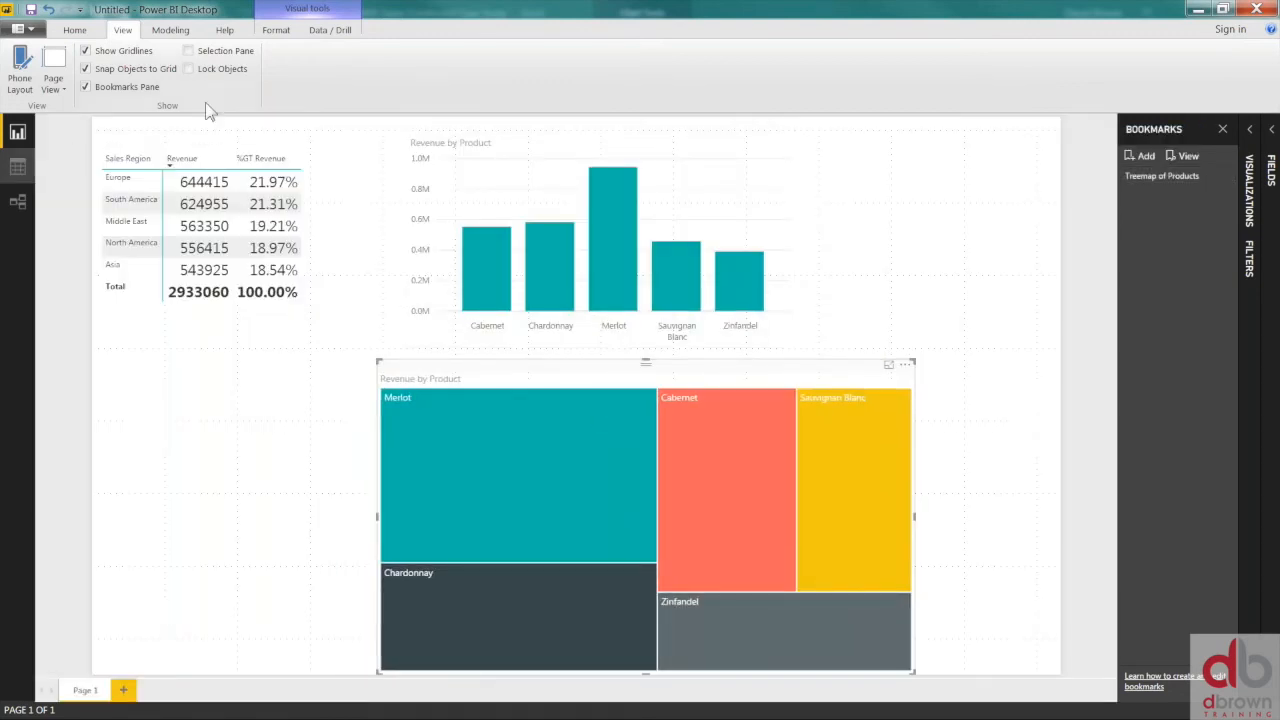
{"action": "left_click", "coordinate": [188, 143]}
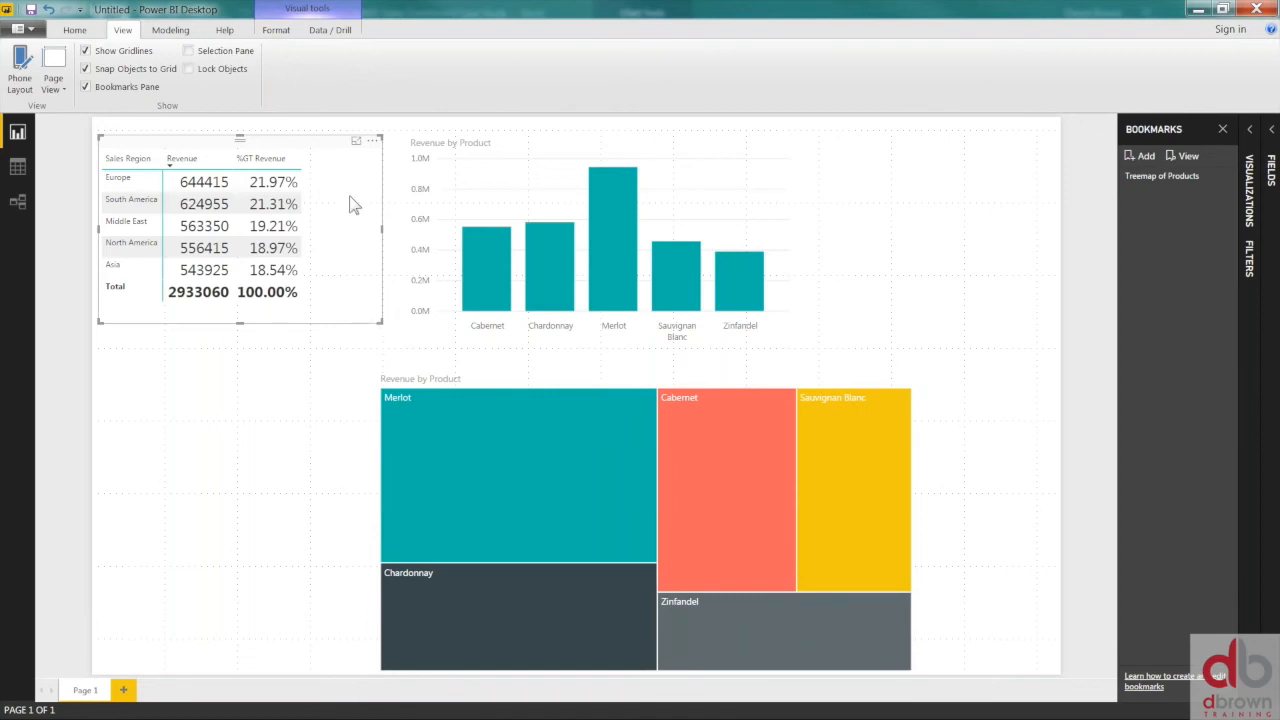
{"action": "left_click", "coordinate": [373, 140]}
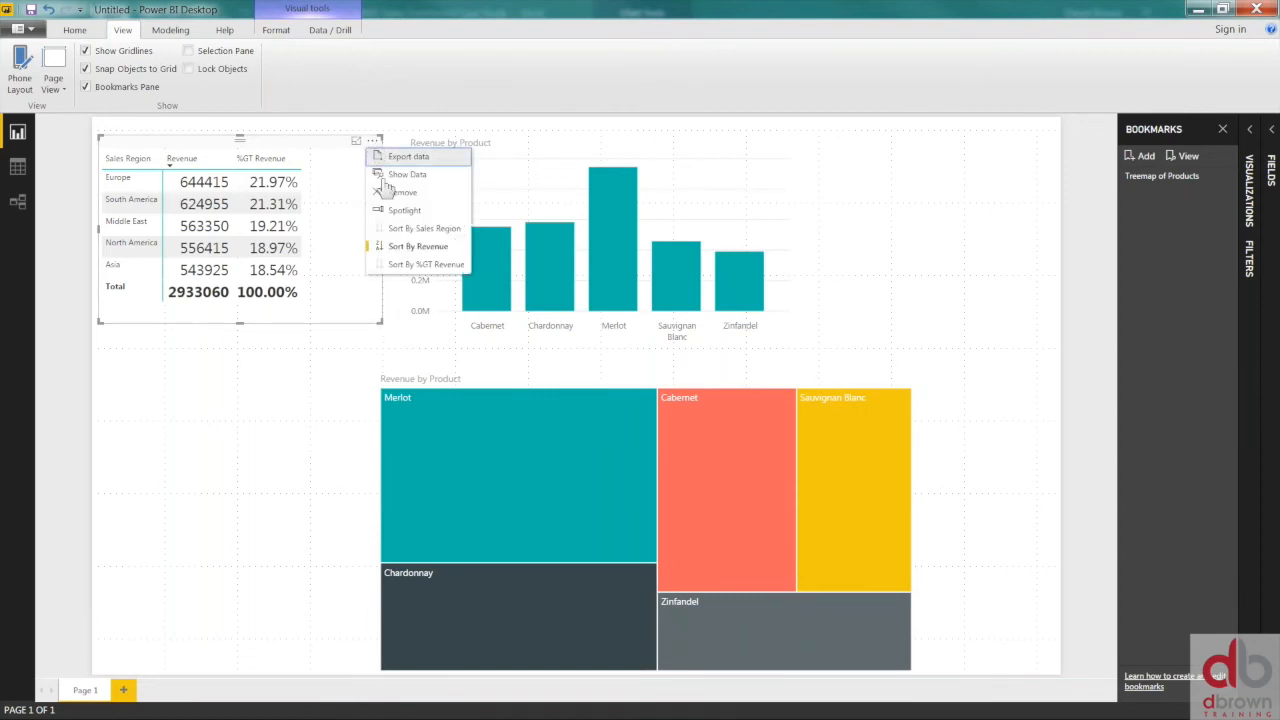
{"action": "left_click", "coordinate": [412, 210]}
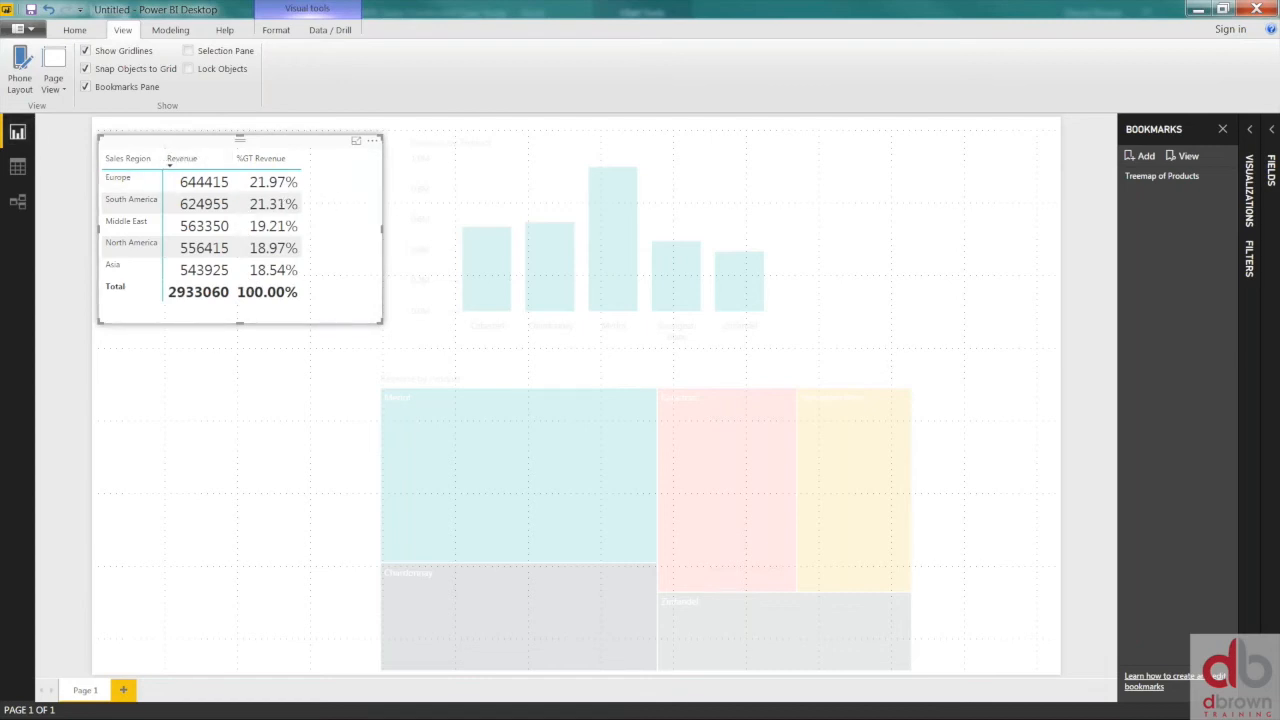
- Add a bookmark of the spotlighted table and name it "SpotLight of Table"
{"action": "left_click", "coordinate": [1144, 157]}
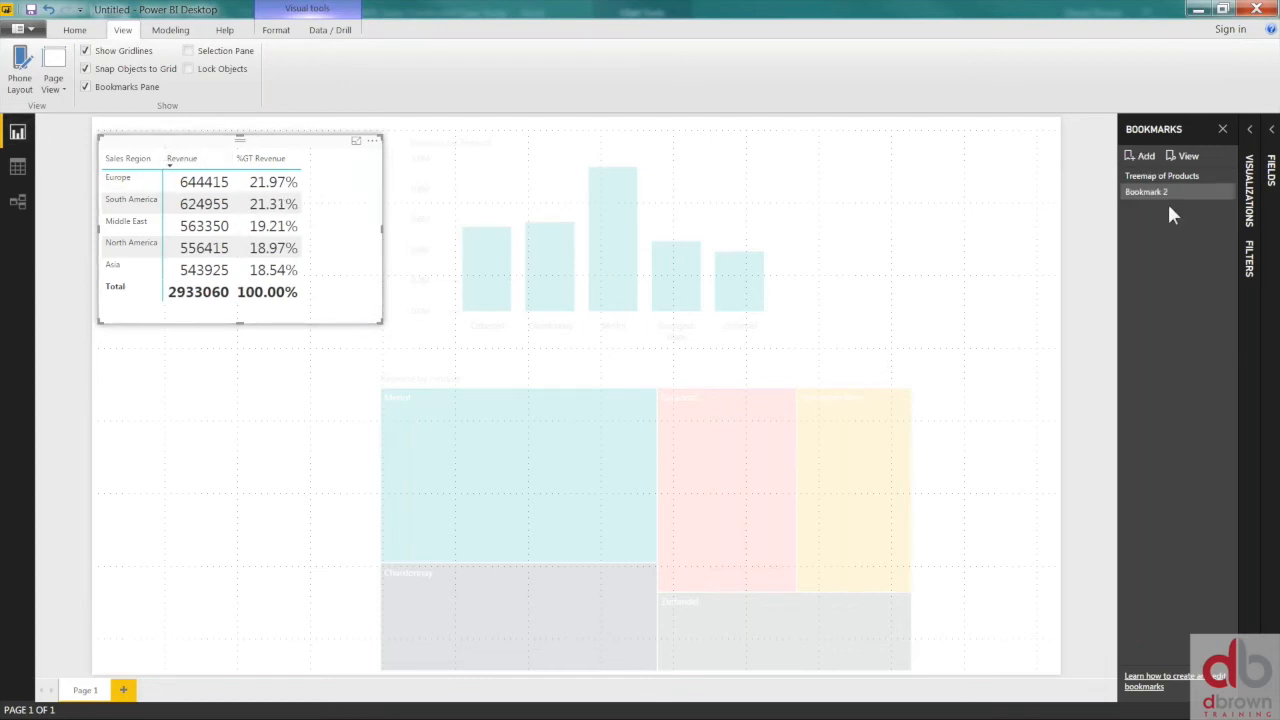
{"action": "double_click", "coordinate": [1168, 192]}
{"action": "key", "text": "BackSpace"}
{"action": "type", "text": "SpotLight"}
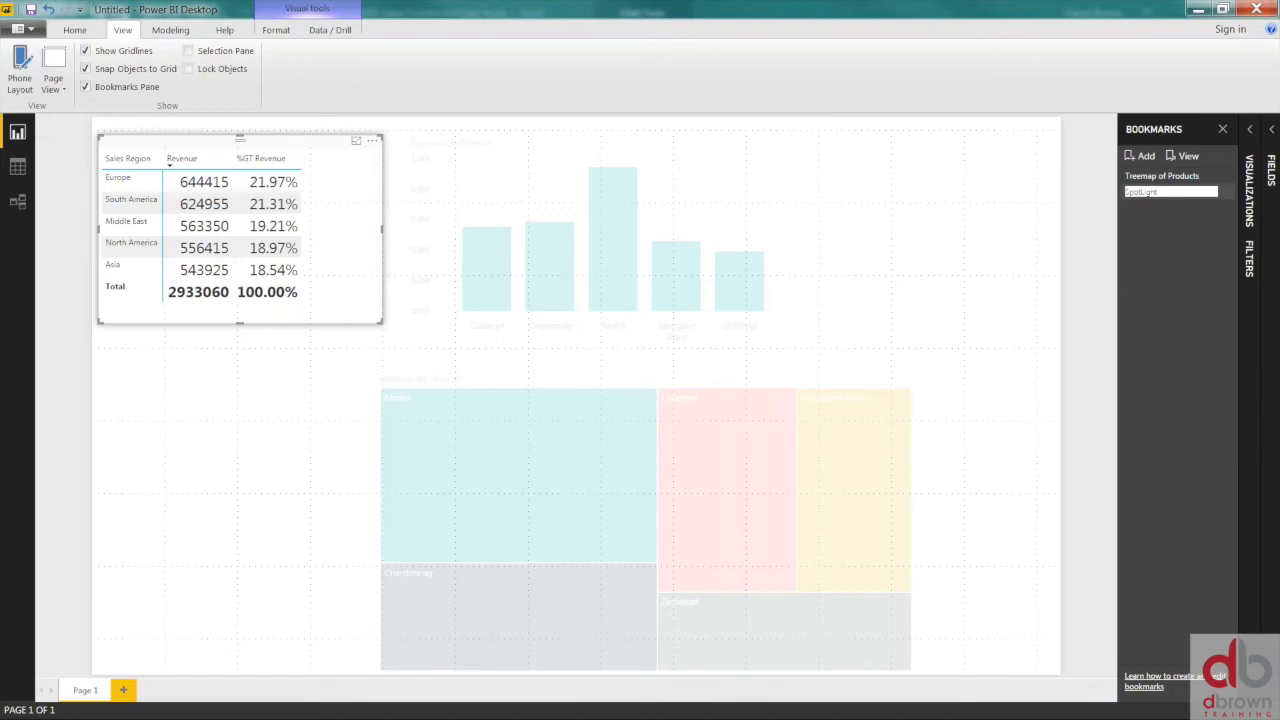
{"action": "type", "text": " of Table"}
{"action": "key", "text": "Return"}
- Clear the spotlight and test the "Treemap of Products" and "SpotLight of Table" bookmarks in turn
{"action": "left_click", "coordinate": [258, 526]}
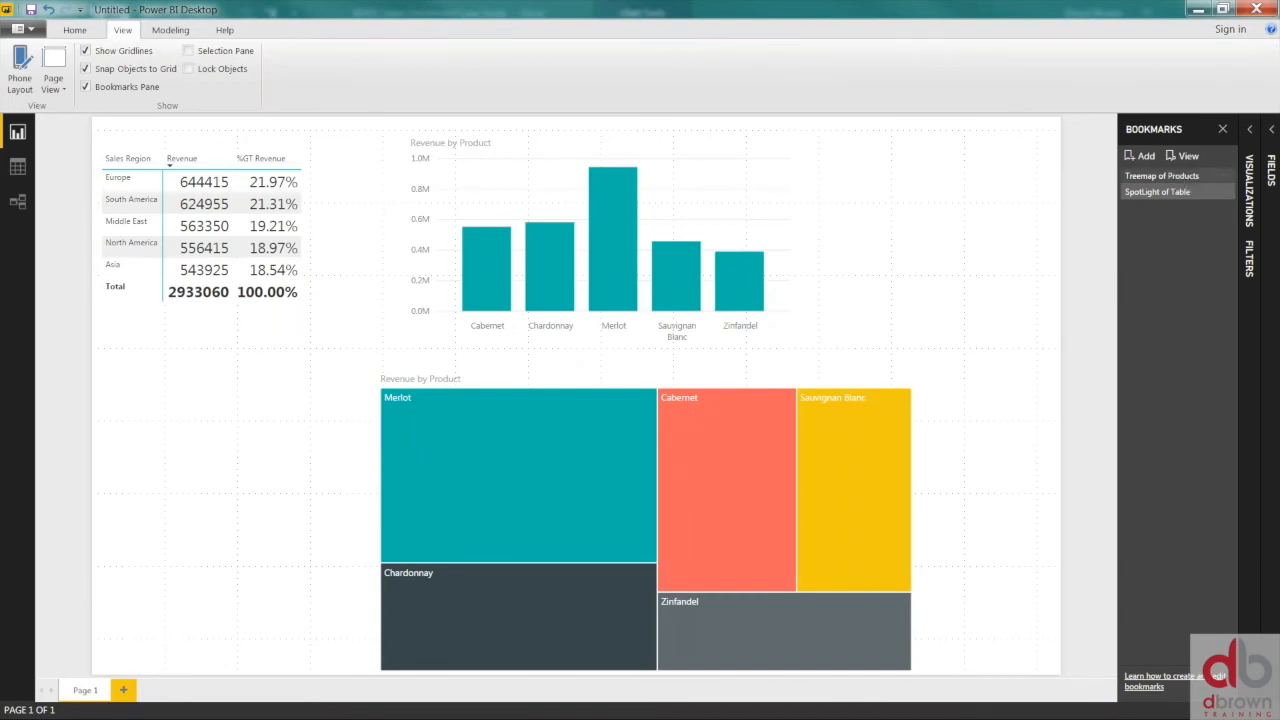
{"action": "left_click", "coordinate": [1173, 177]}
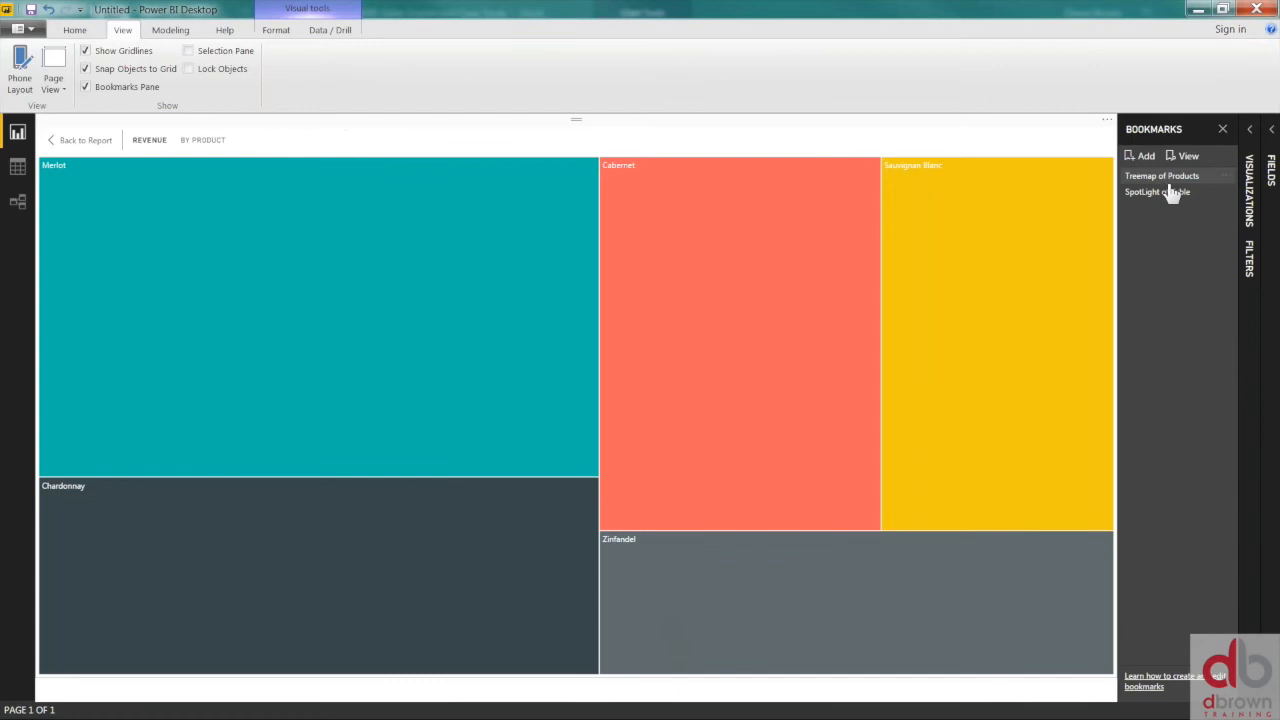
{"action": "left_click", "coordinate": [1160, 192]}
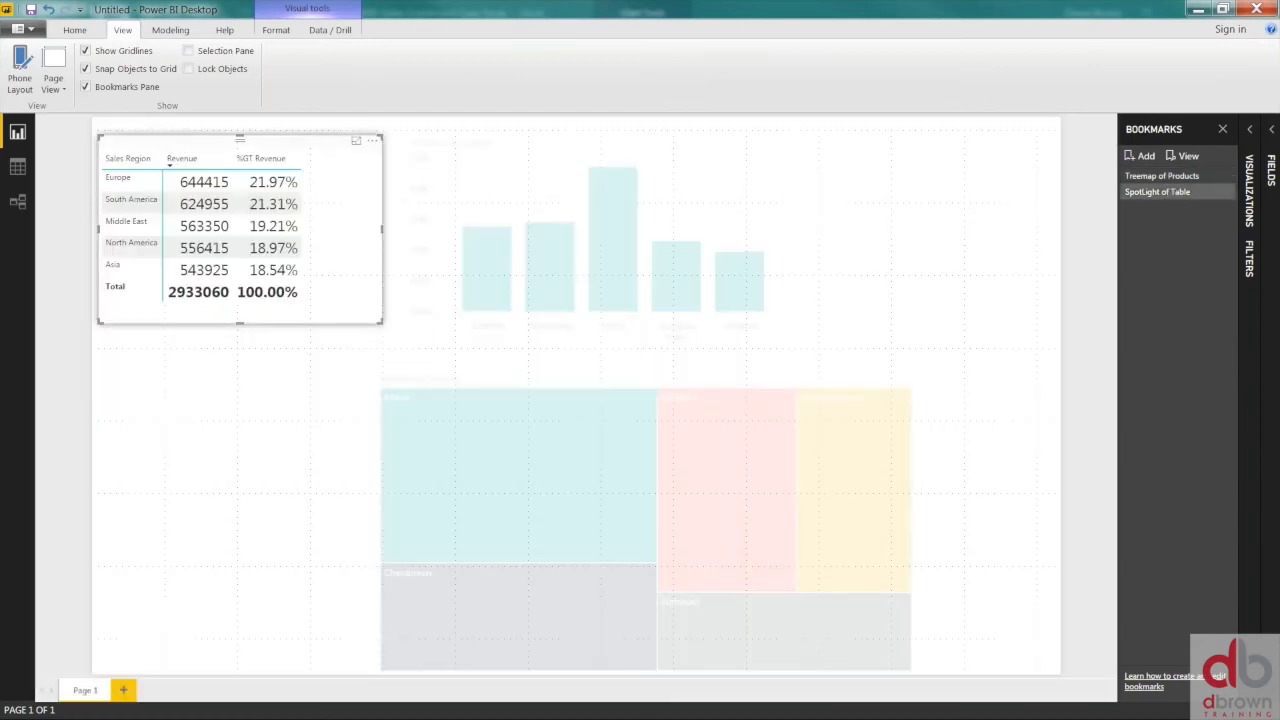
- Clear the table's spotlight and spotlight the Revenue by Product column chart
{"action": "left_click", "coordinate": [247, 444]}
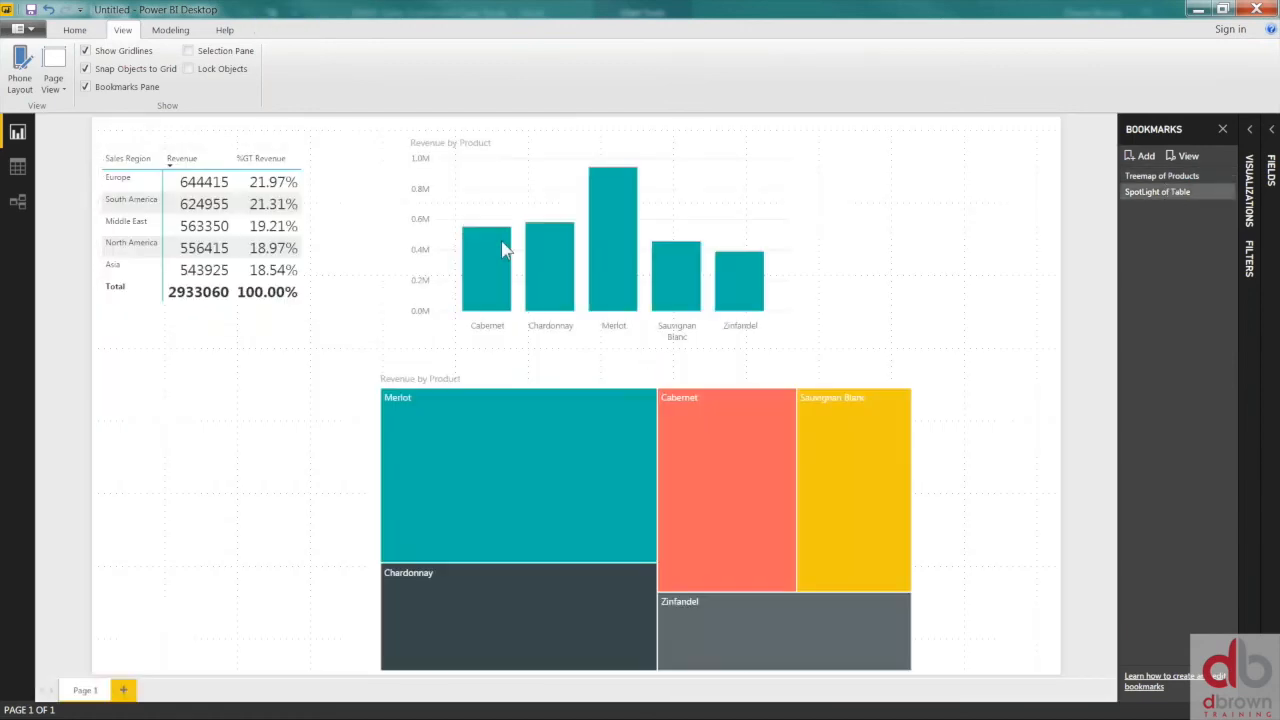
{"action": "left_click", "coordinate": [594, 128]}
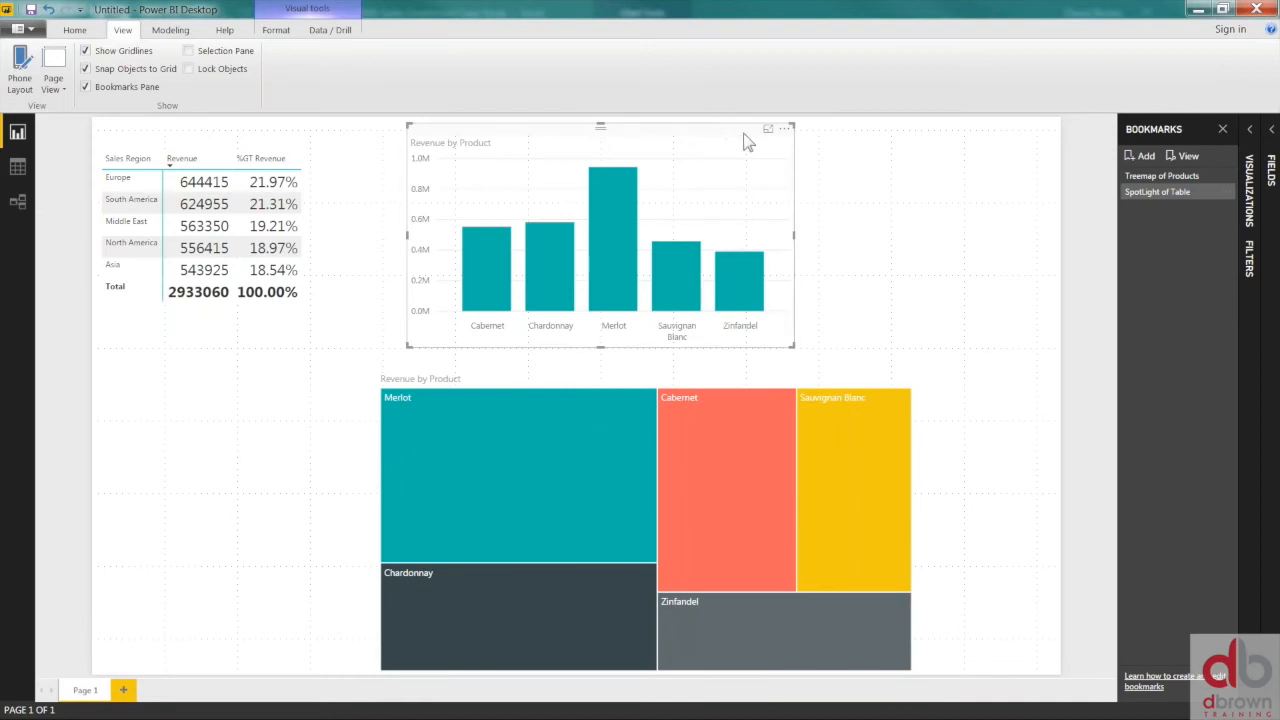
{"action": "left_click", "coordinate": [785, 129]}
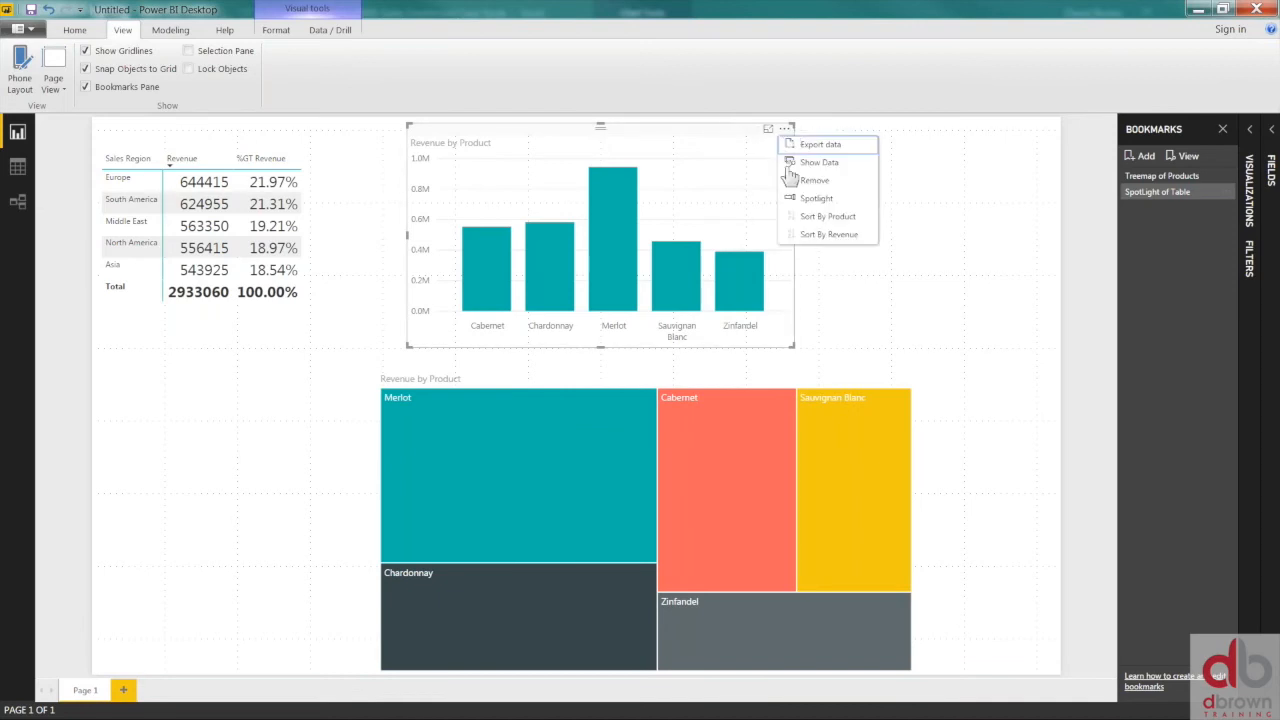
{"action": "left_click", "coordinate": [843, 204]}
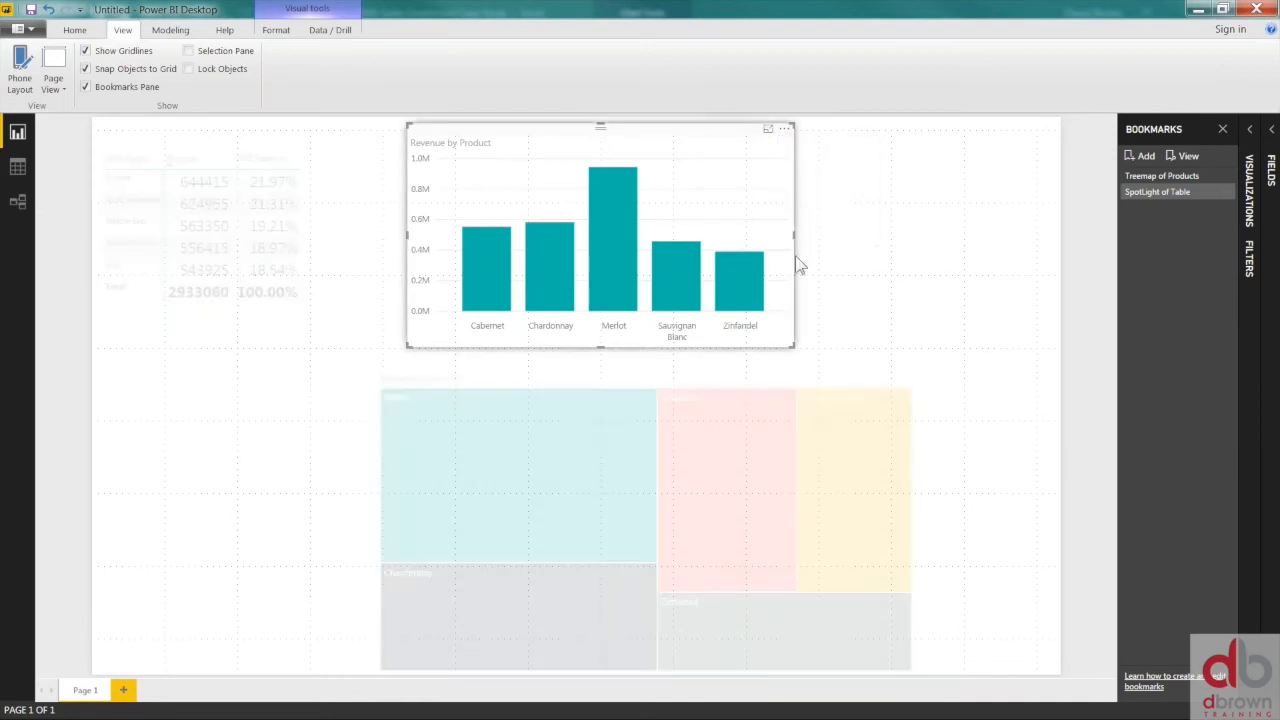
- Bookmark the spotlighted column chart, name the bookmark "Revenue by Product", and clear the spotlight
{"action": "left_click", "coordinate": [1145, 158]}
{"action": "double_click", "coordinate": [1152, 208]}
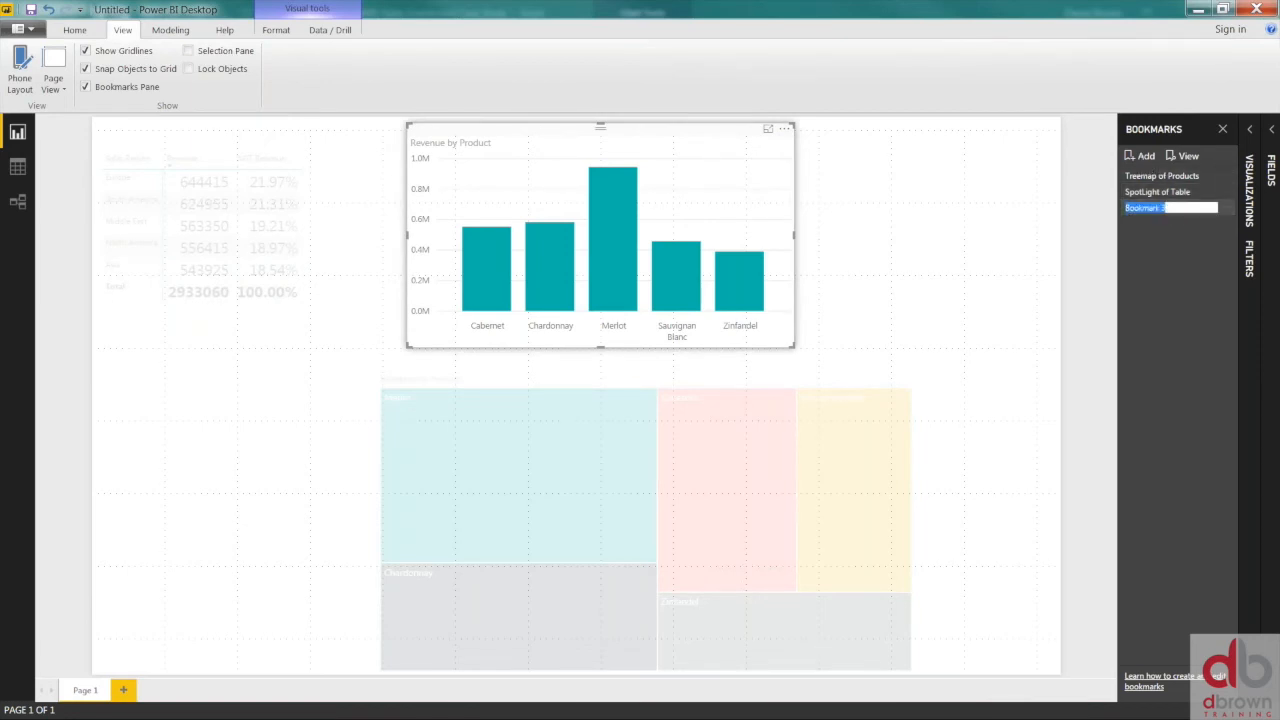
{"action": "type", "text": "Sevenue by Product"}
{"action": "key", "text": "Return"}
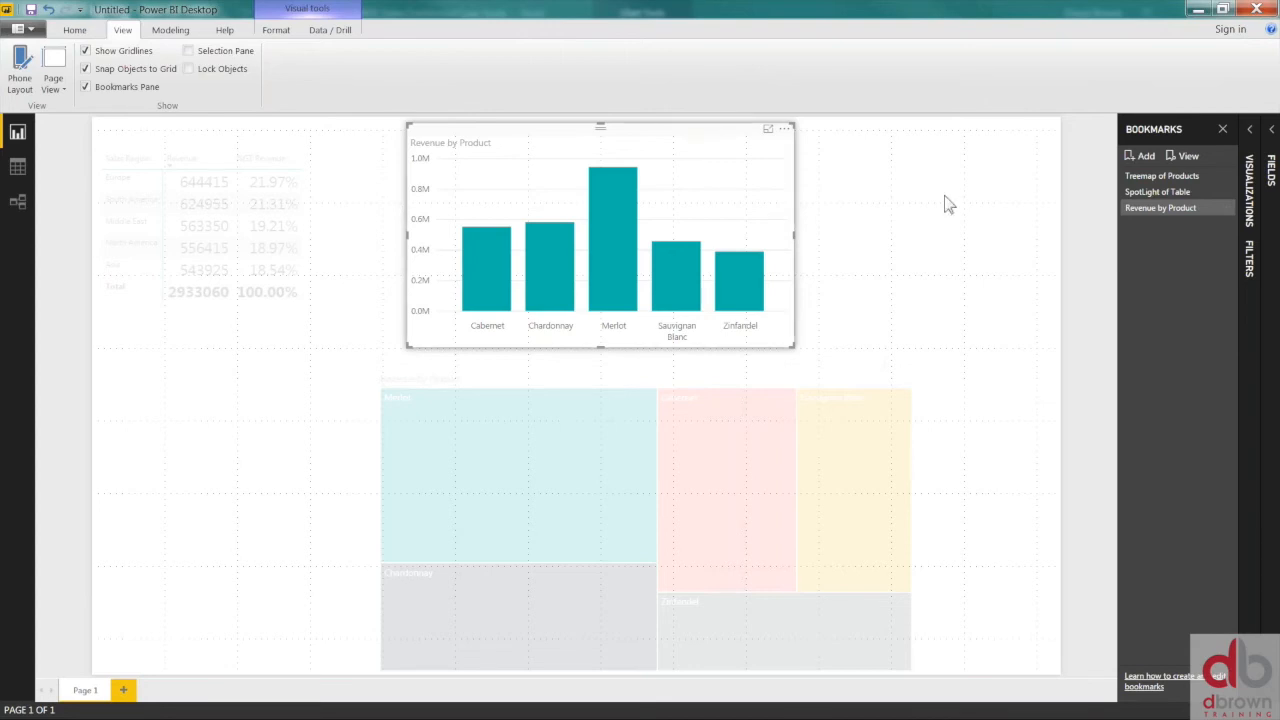
{"action": "left_click", "coordinate": [1008, 290]}
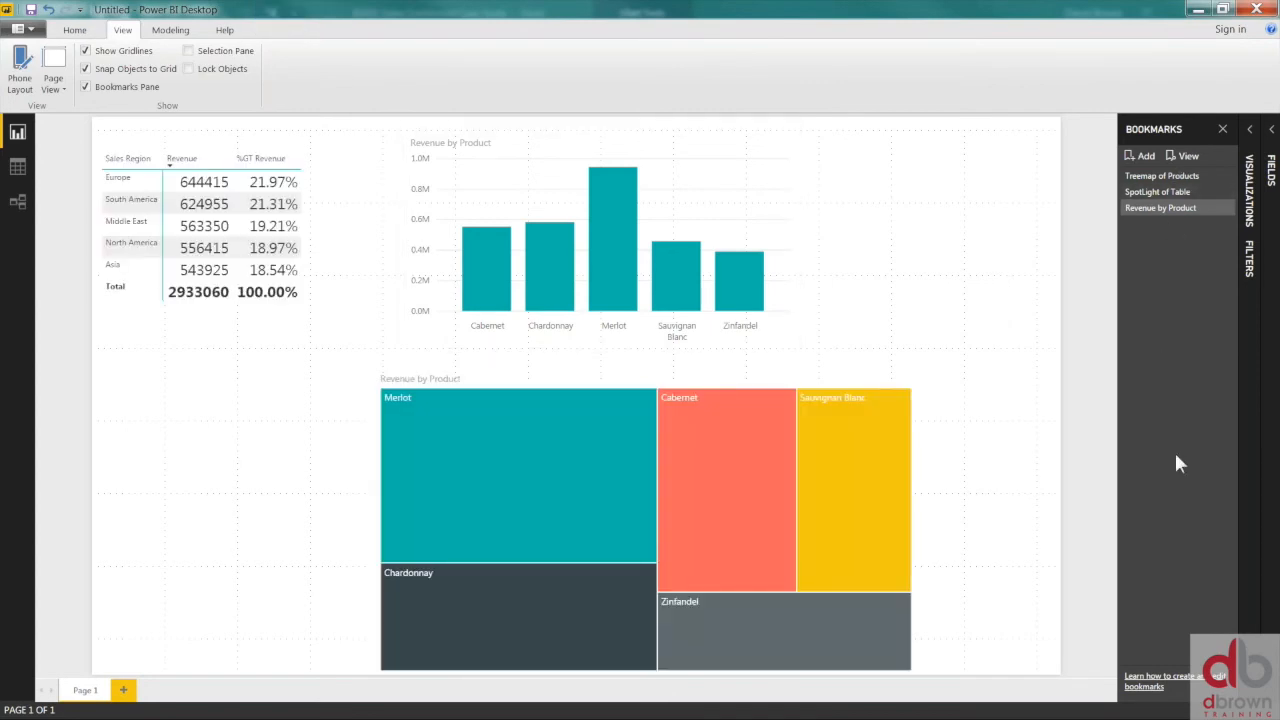
- Add two blank report pages, Page 2 and Page 3, and return to Page 1
{"action": "mouse_move", "coordinate": [897, 609]}
{"action": "left_click", "coordinate": [123, 690]}
{"action": "left_click", "coordinate": [177, 692]}
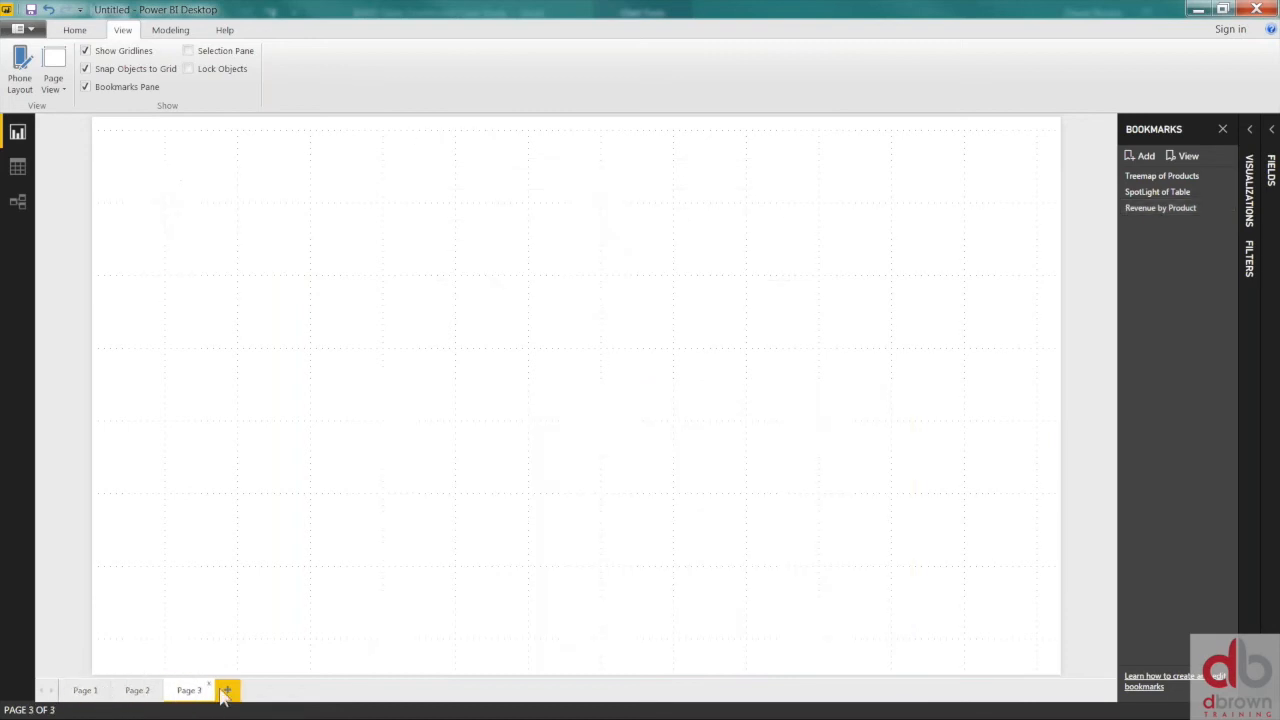
{"action": "left_click", "coordinate": [86, 690]}
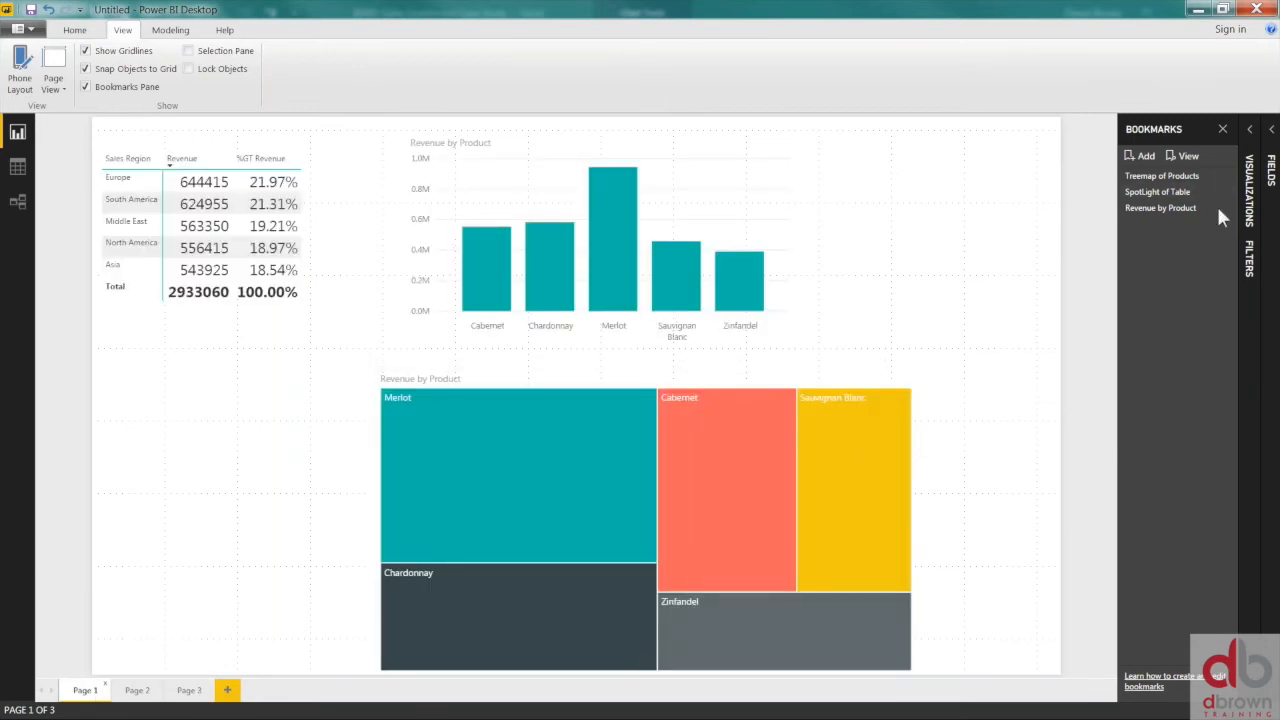
- Present the bookmarks as a slideshow, stepping forward, back and forward again through all three
{"action": "left_click", "coordinate": [1186, 157]}
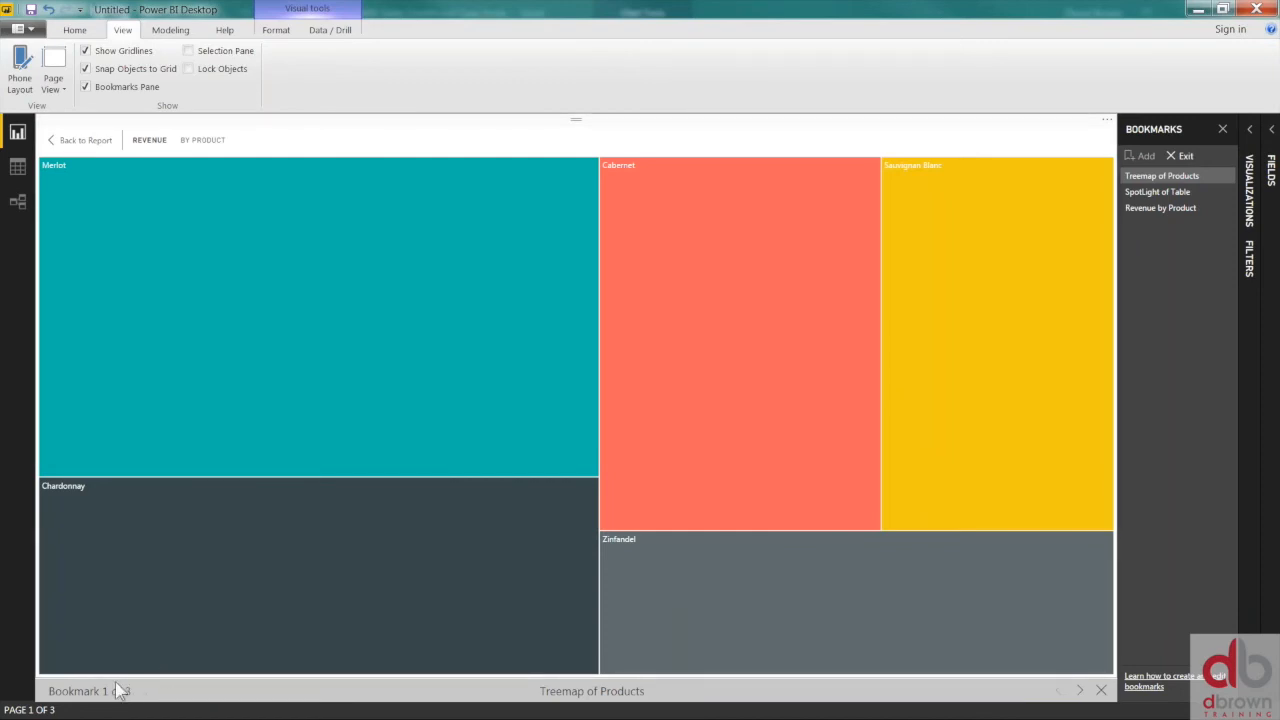
{"action": "left_click", "coordinate": [1079, 691]}
{"action": "left_click", "coordinate": [1079, 691]}
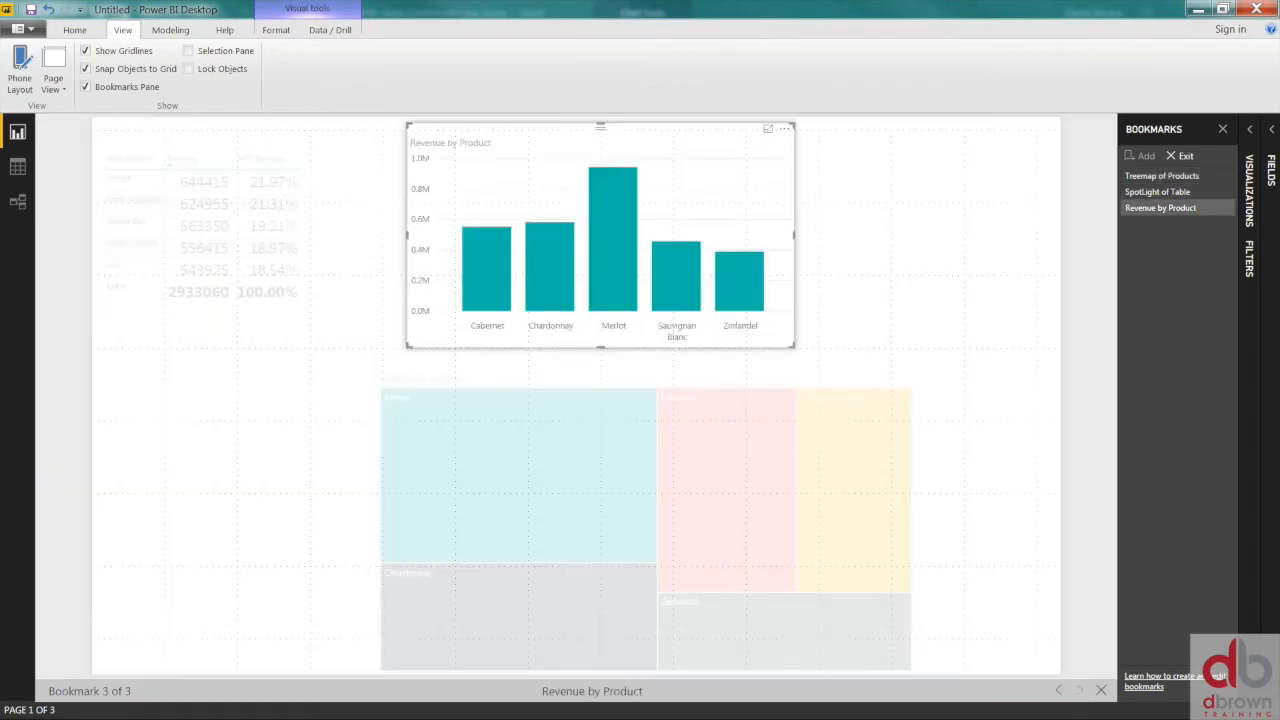
{"action": "left_click", "coordinate": [1059, 691]}
{"action": "left_click", "coordinate": [1059, 691]}
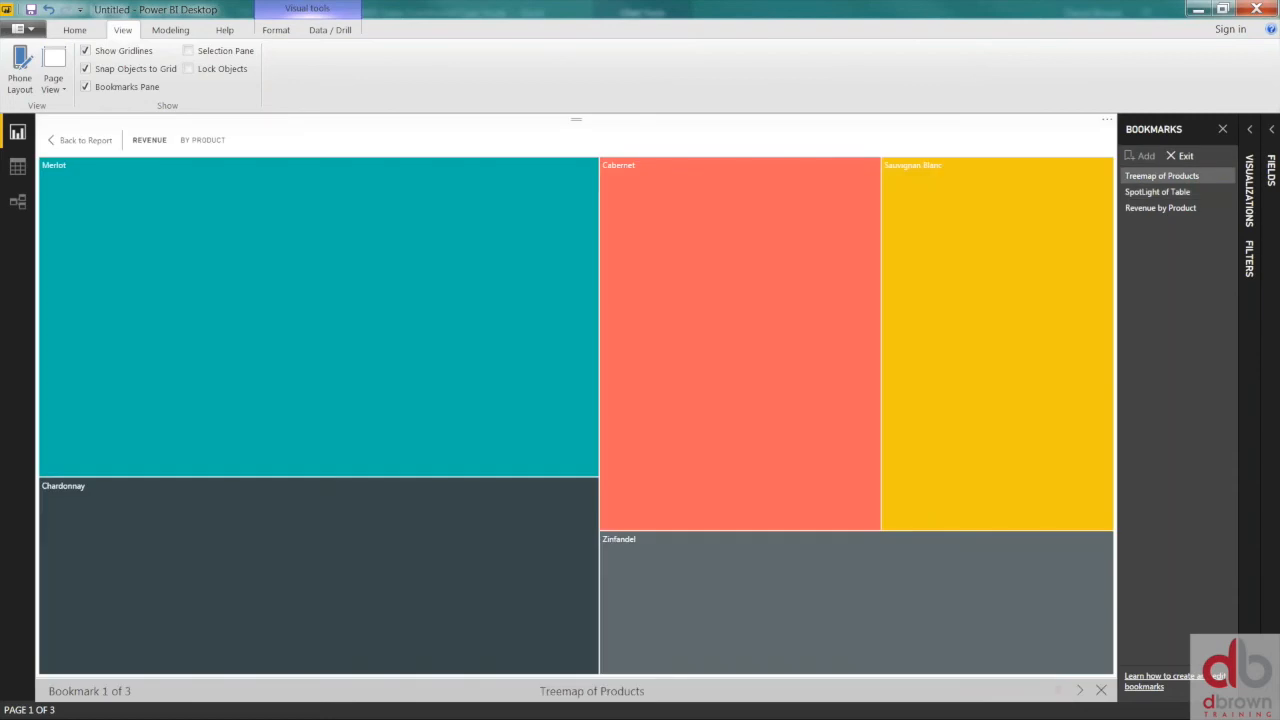
{"action": "left_click", "coordinate": [1079, 691]}
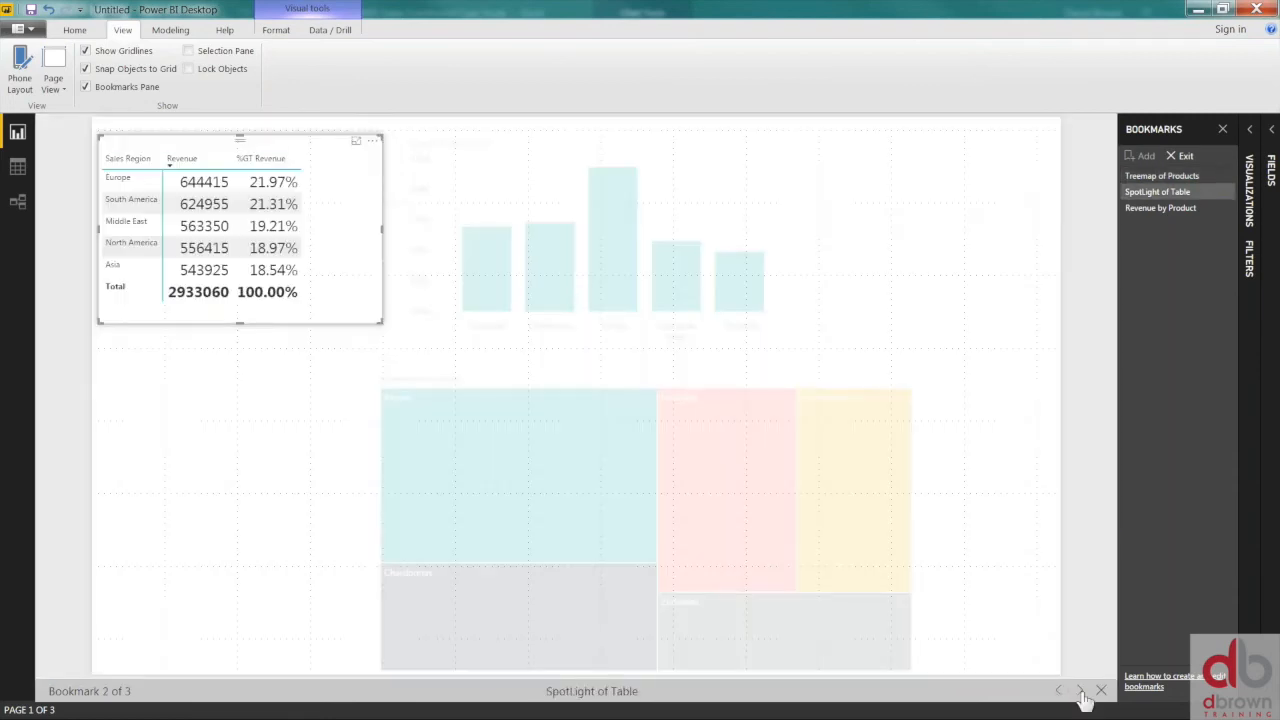
{"action": "left_click", "coordinate": [1079, 691]}
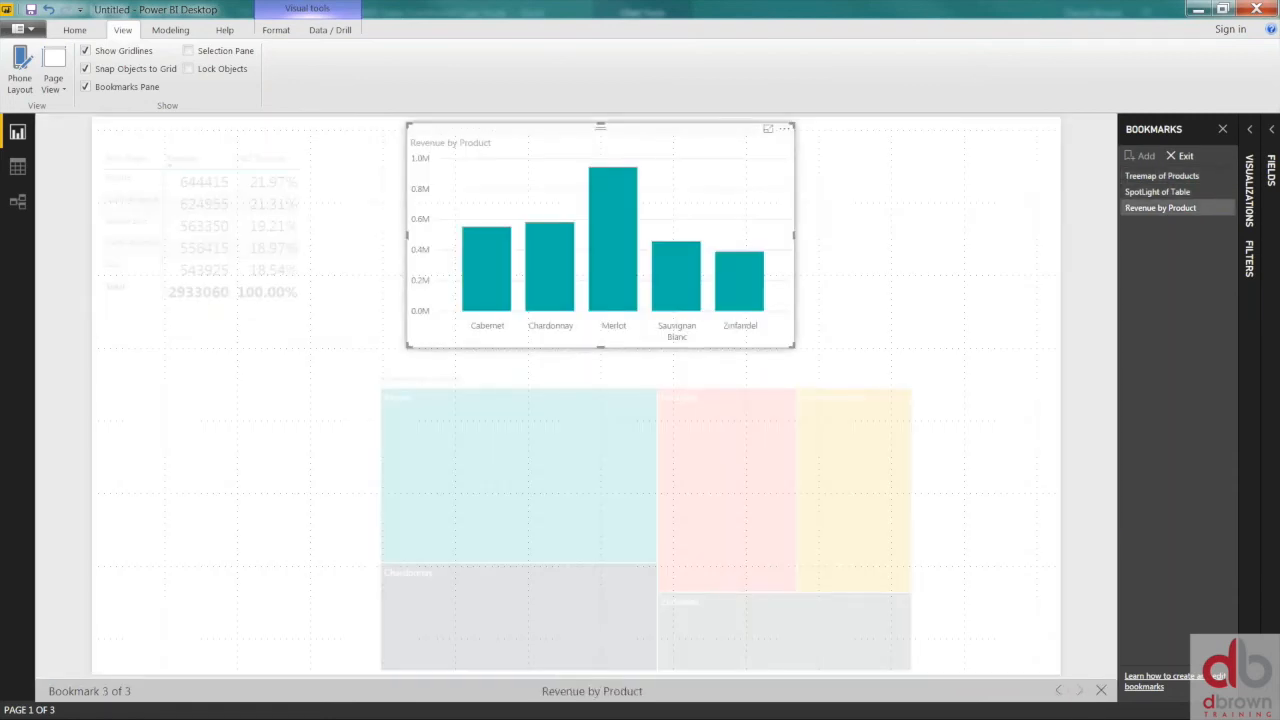
- Clear the chart's spotlight, exit the bookmark slideshow, and return from the focused treemap to the report page
{"action": "left_click", "coordinate": [1017, 281]}
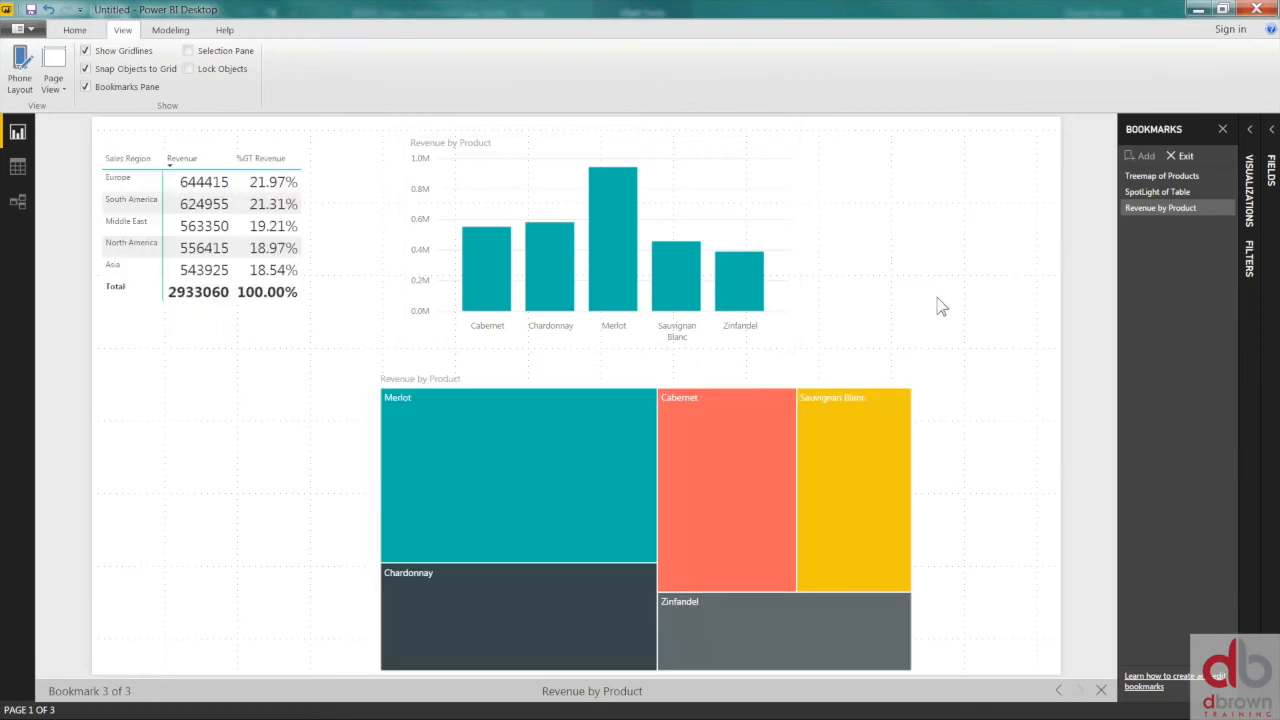
{"action": "left_click", "coordinate": [1184, 158]}
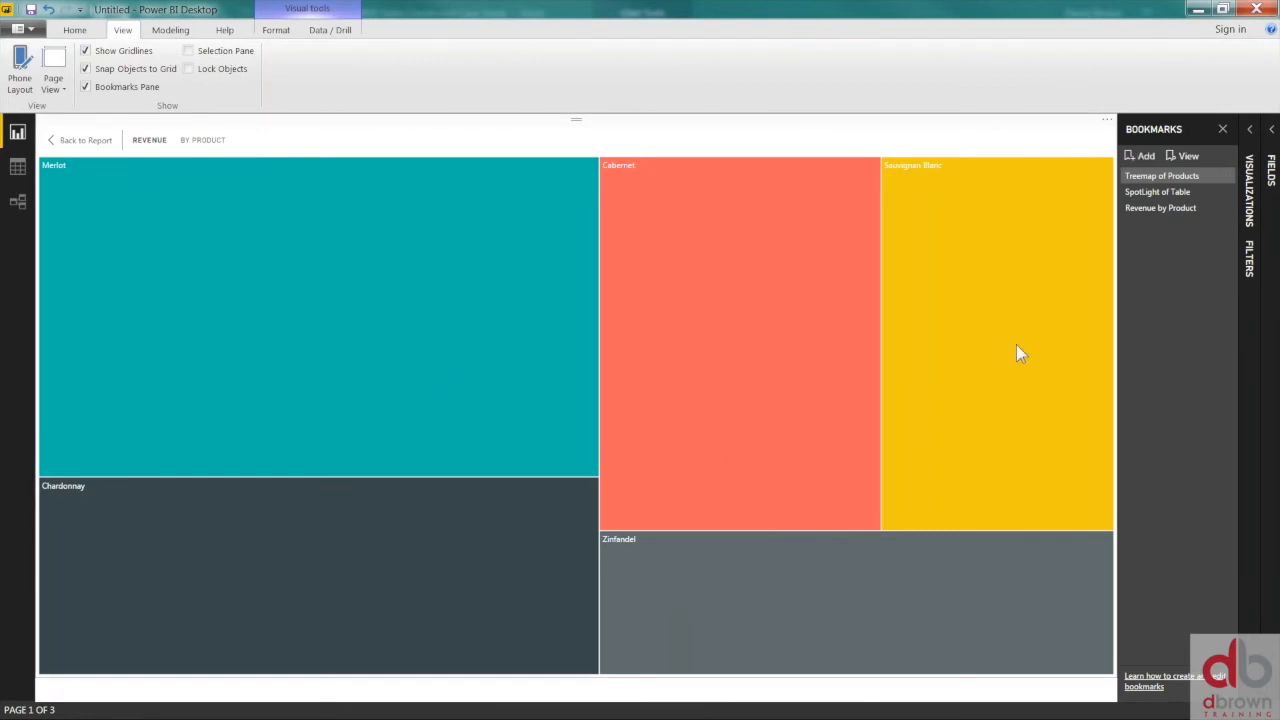
{"action": "left_click", "coordinate": [86, 141]}
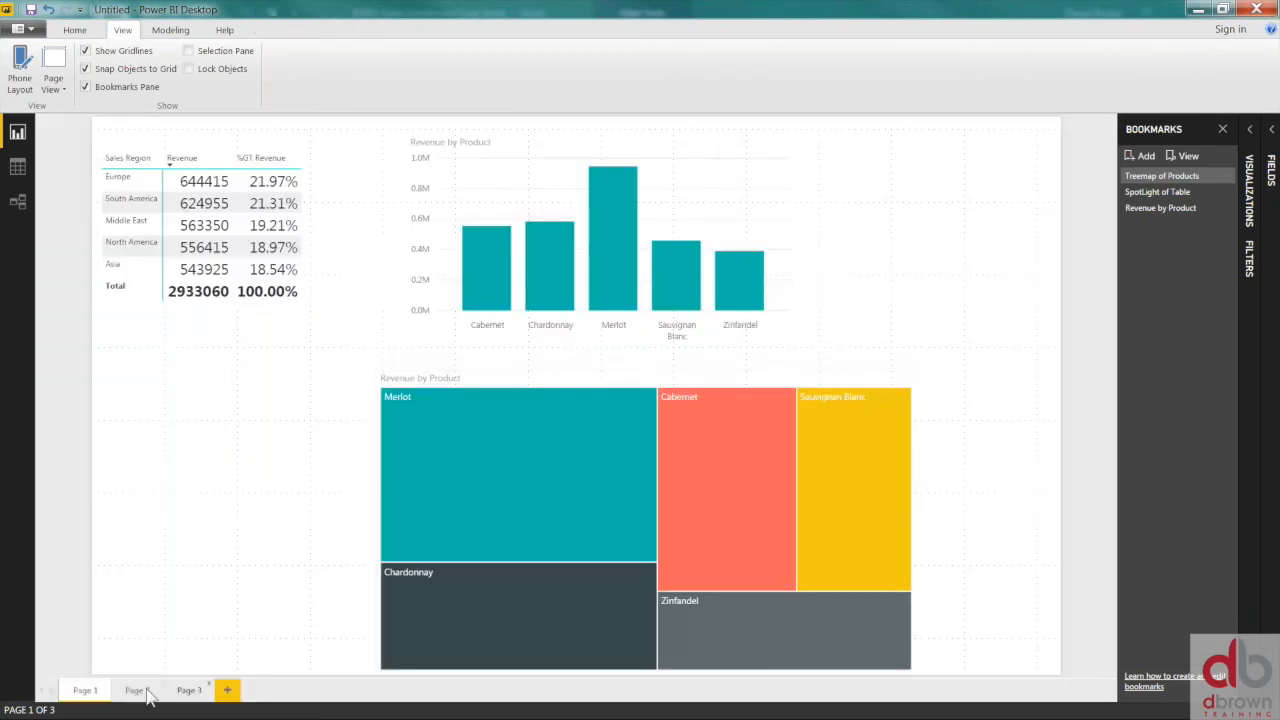
- Open Page 2 and check the MainData table in Data view before returning to the report
{"action": "left_click", "coordinate": [135, 690]}
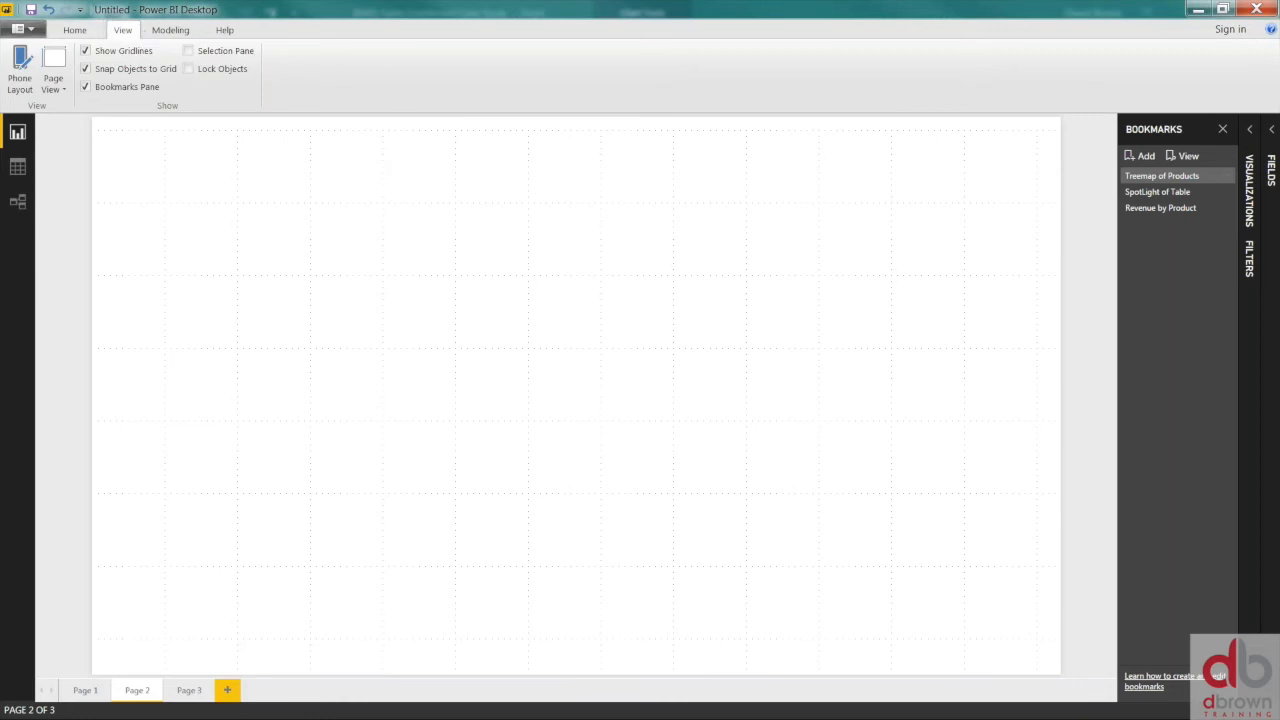
{"action": "left_click", "coordinate": [17, 172]}
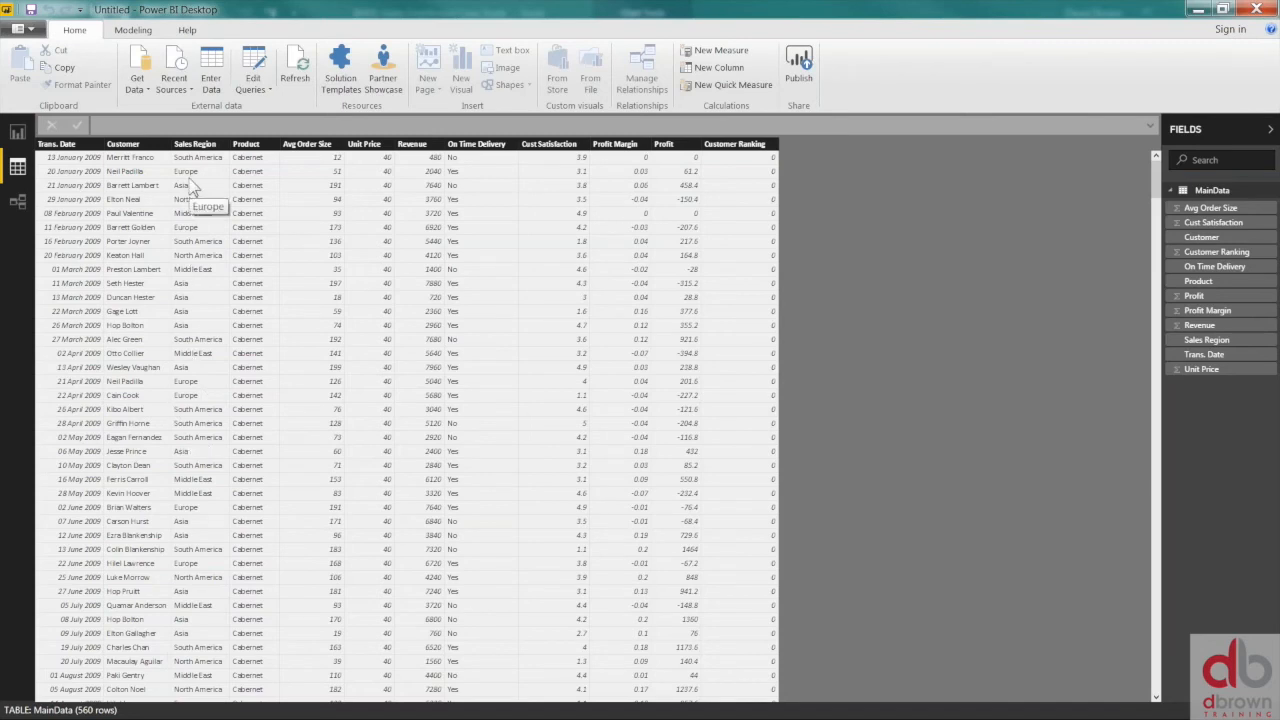
{"action": "left_click", "coordinate": [17, 132]}
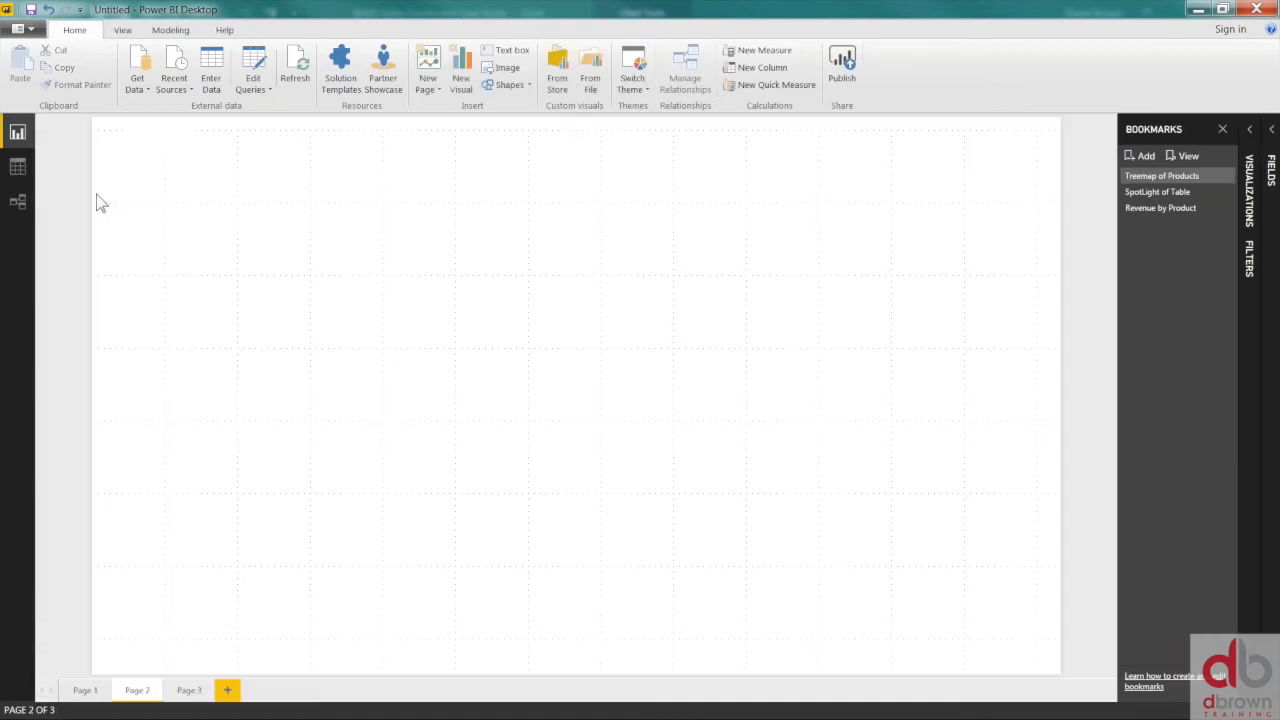
- Expand the Visualizations and Fields panes and insert an enlarged filled map on Page 2
{"action": "left_click", "coordinate": [1254, 134]}
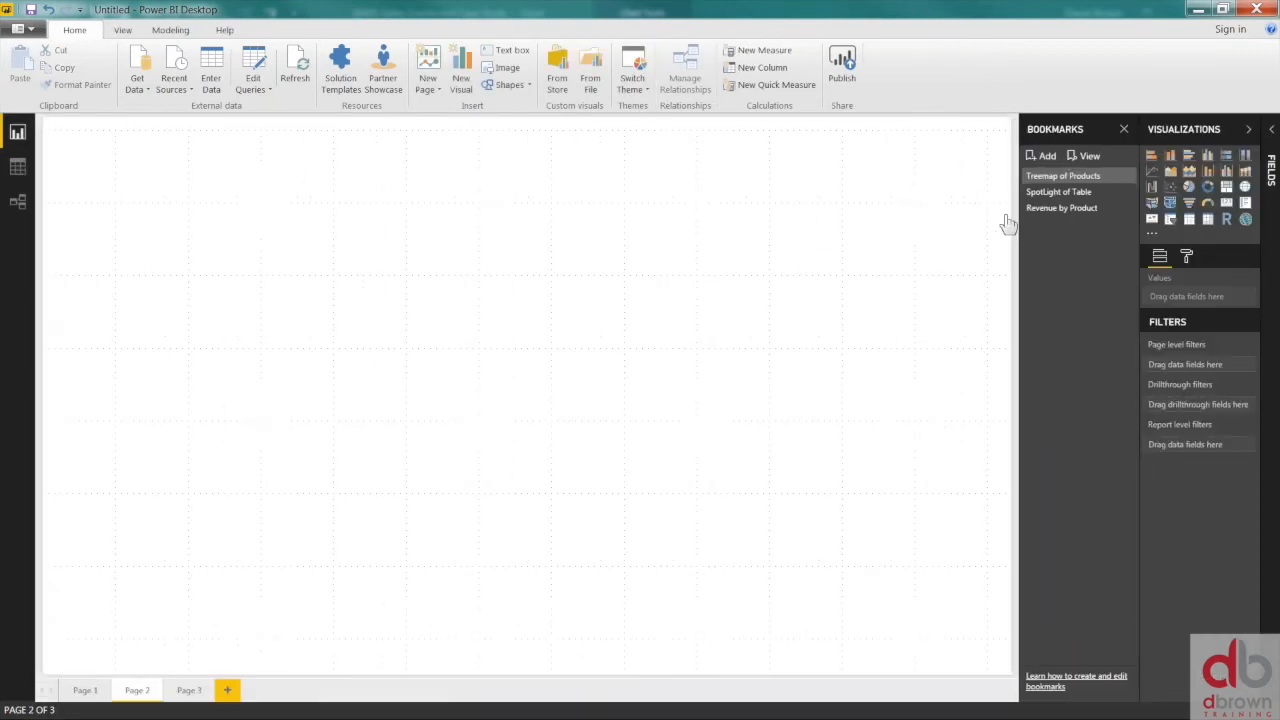
{"action": "left_click", "coordinate": [1053, 203]}
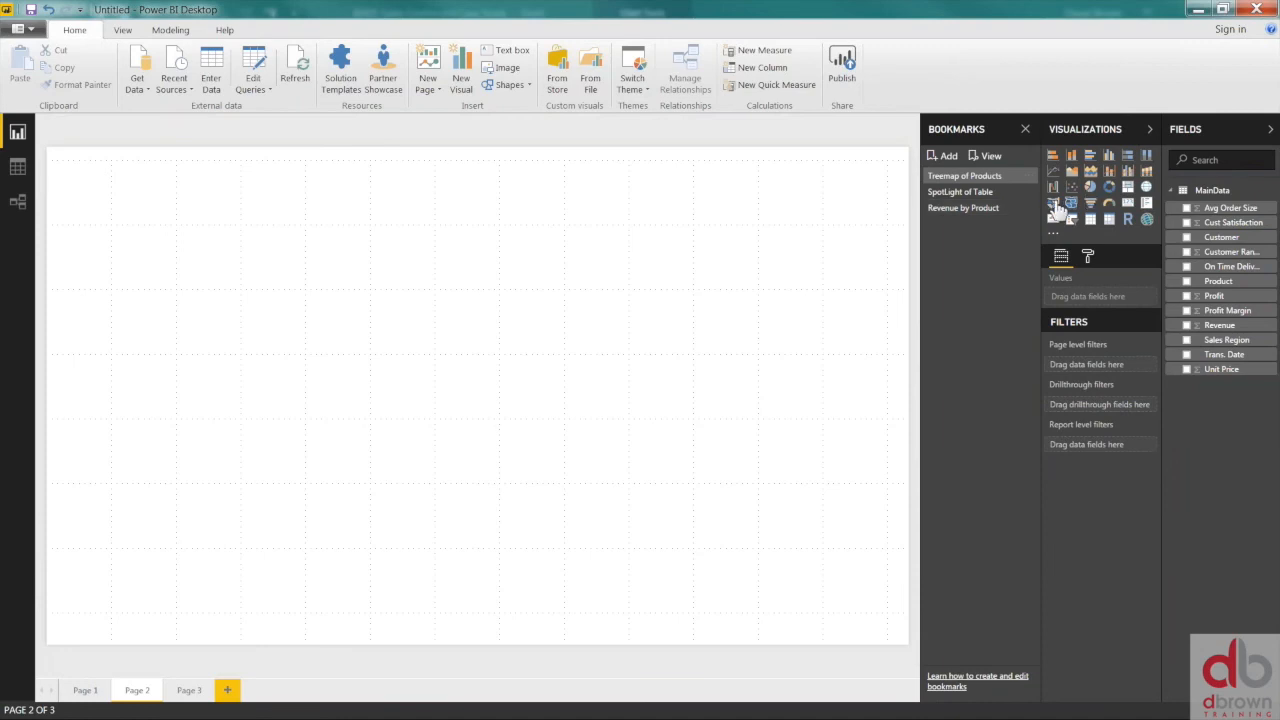
{"action": "left_click_drag", "start_coordinate": [243, 364], "coordinate": [461, 519]}
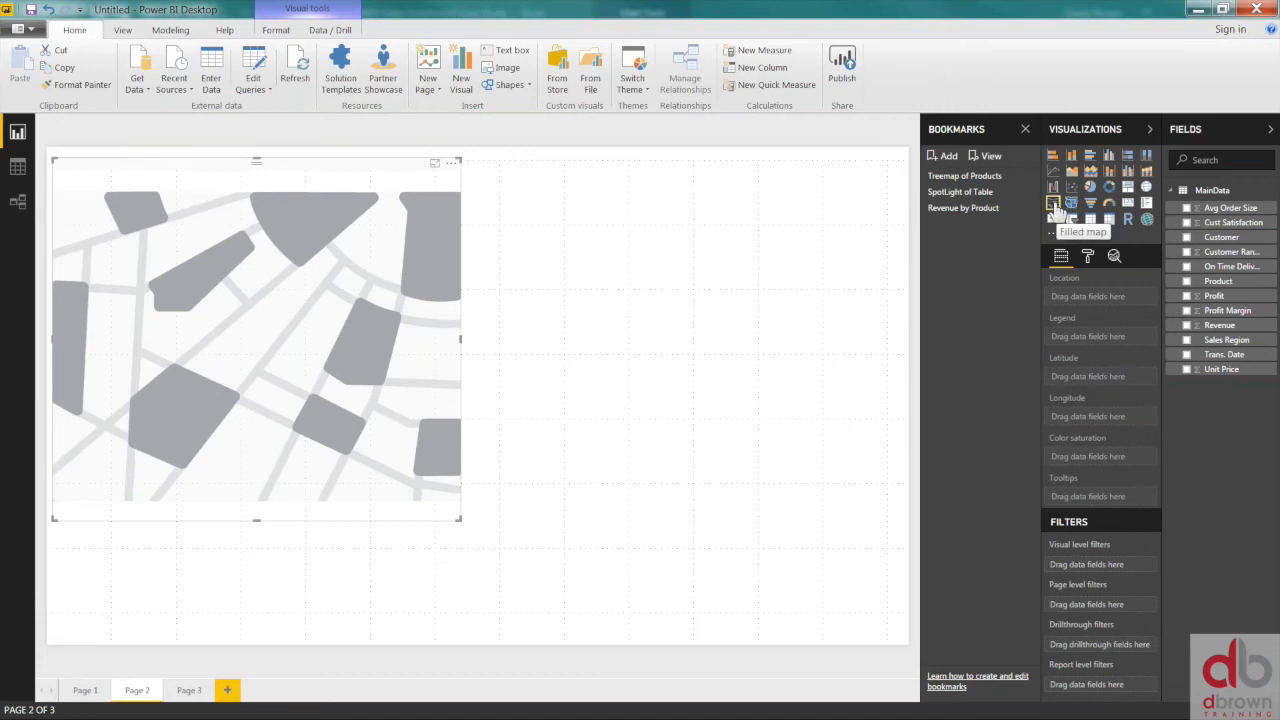
- Add the Revenue and Sales Region fields to the filled map and enlarge it to fill more of Page 2
{"action": "left_click", "coordinate": [1187, 326]}
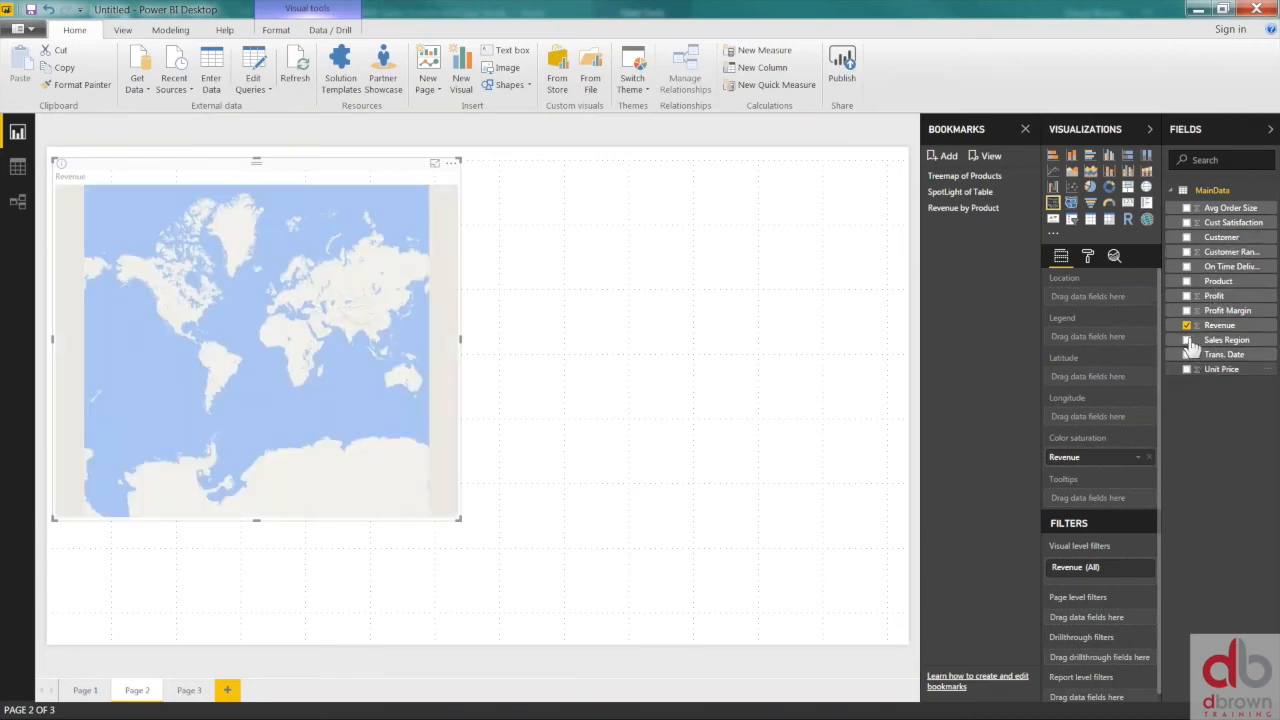
{"action": "left_click", "coordinate": [1187, 340]}
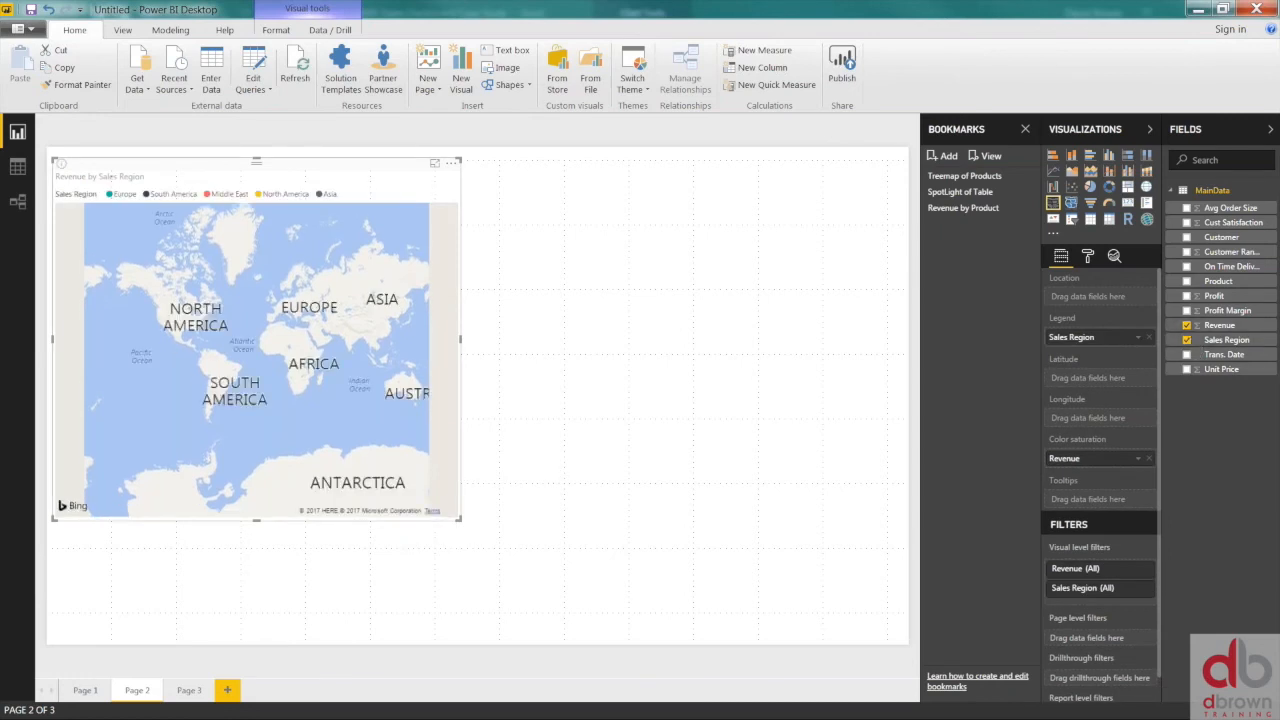
{"action": "left_click_drag", "start_coordinate": [463, 521], "coordinate": [580, 562]}
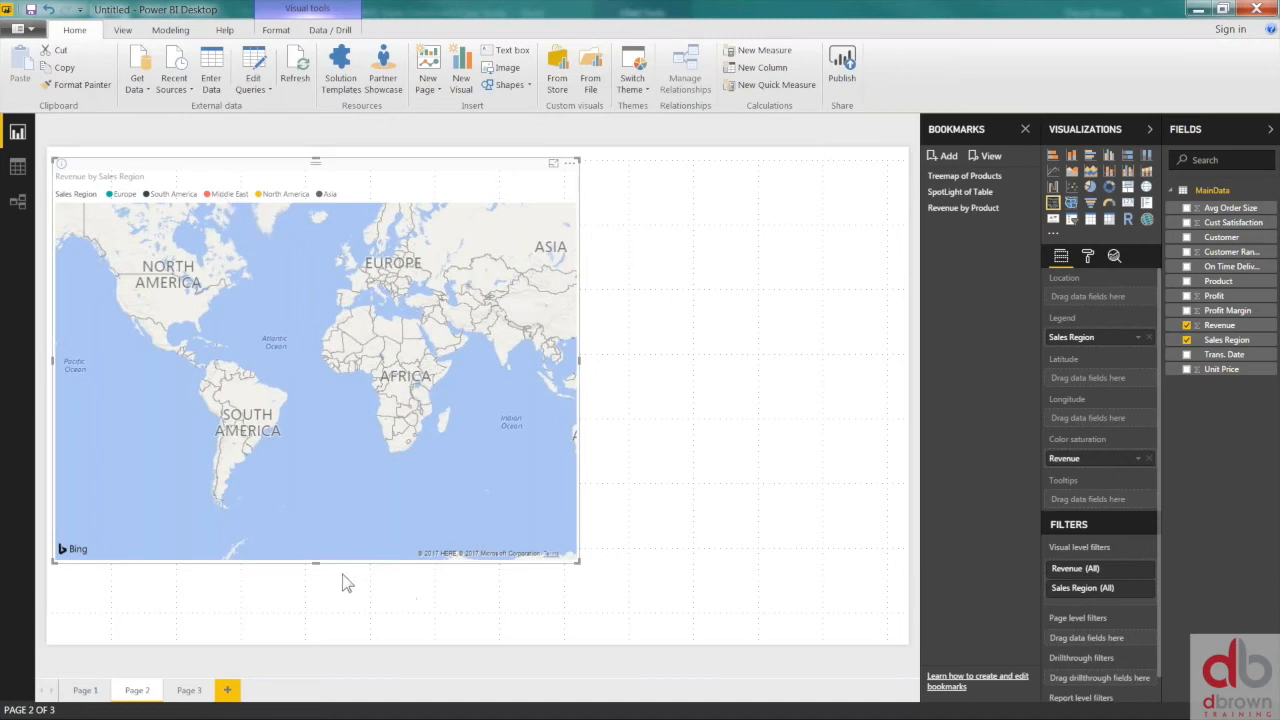
{"action": "left_click", "coordinate": [716, 306]}
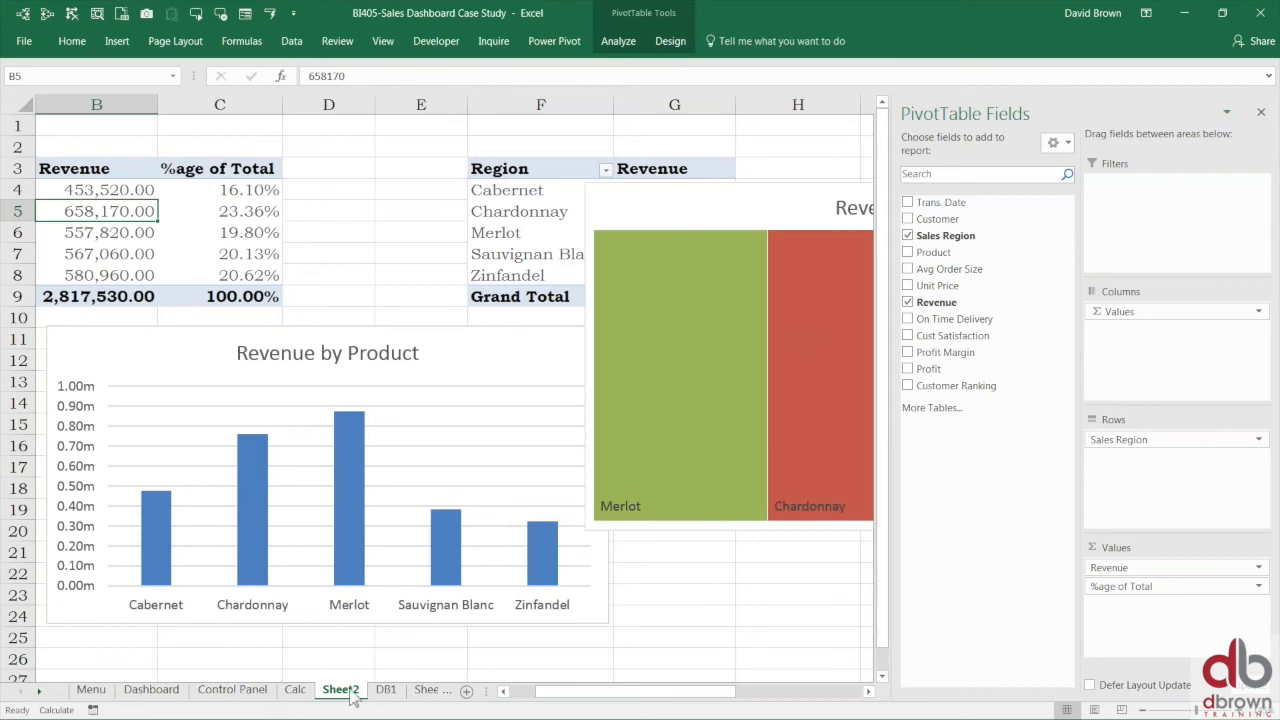
- In the Excel sales dashboard workbook, duplicate Sheet2 and place the copy after the DB1 sheet
{"action": "left_click", "coordinate": [137, 232]}
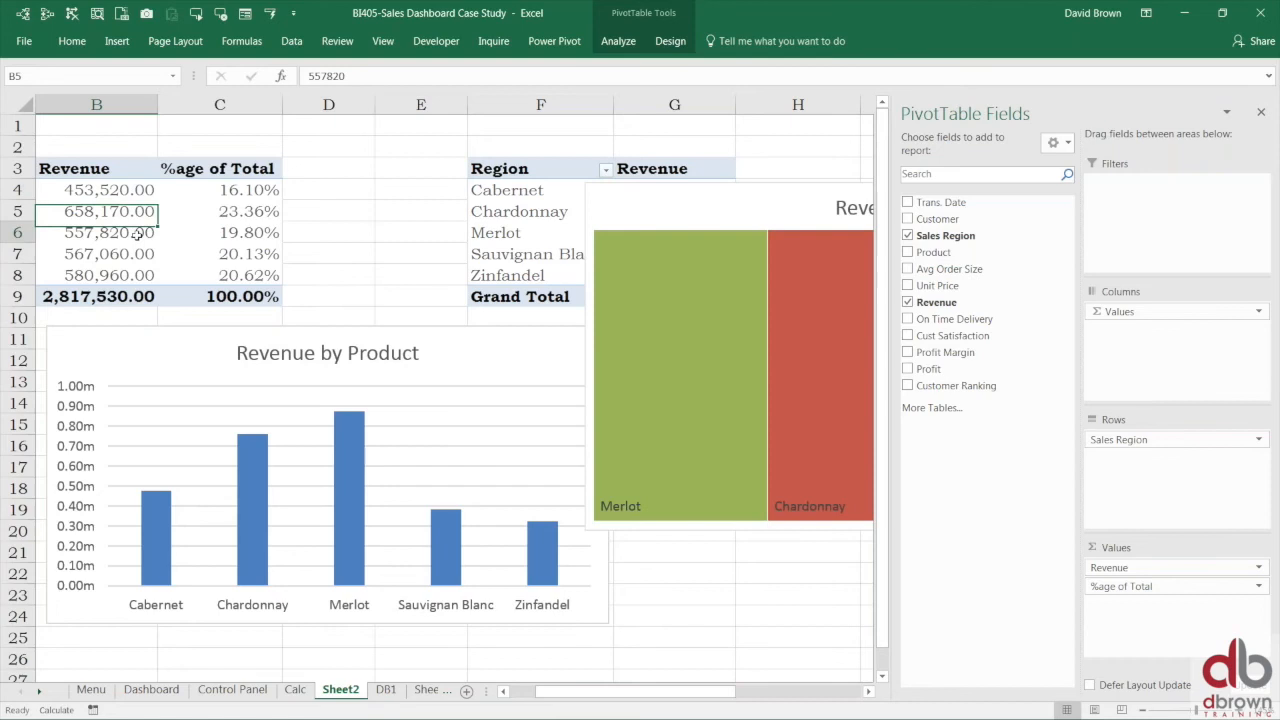
{"action": "key", "text": "Left"}
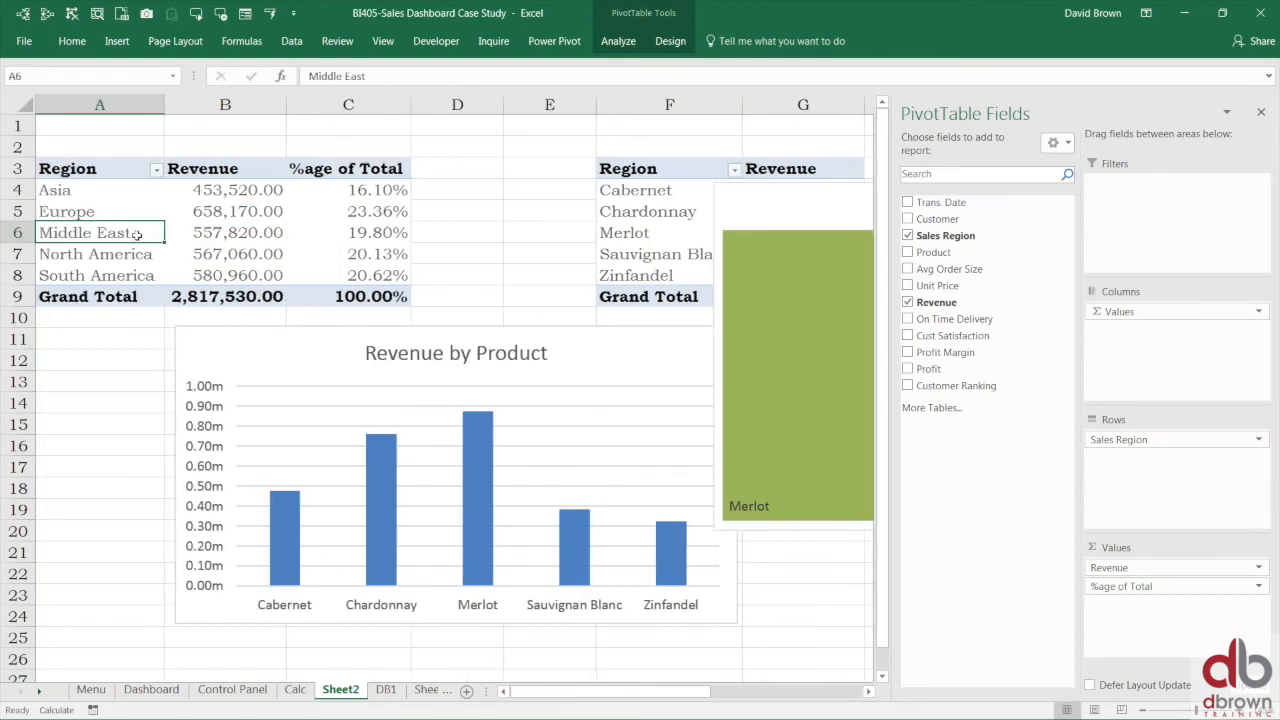
{"action": "key", "text": "Right"}
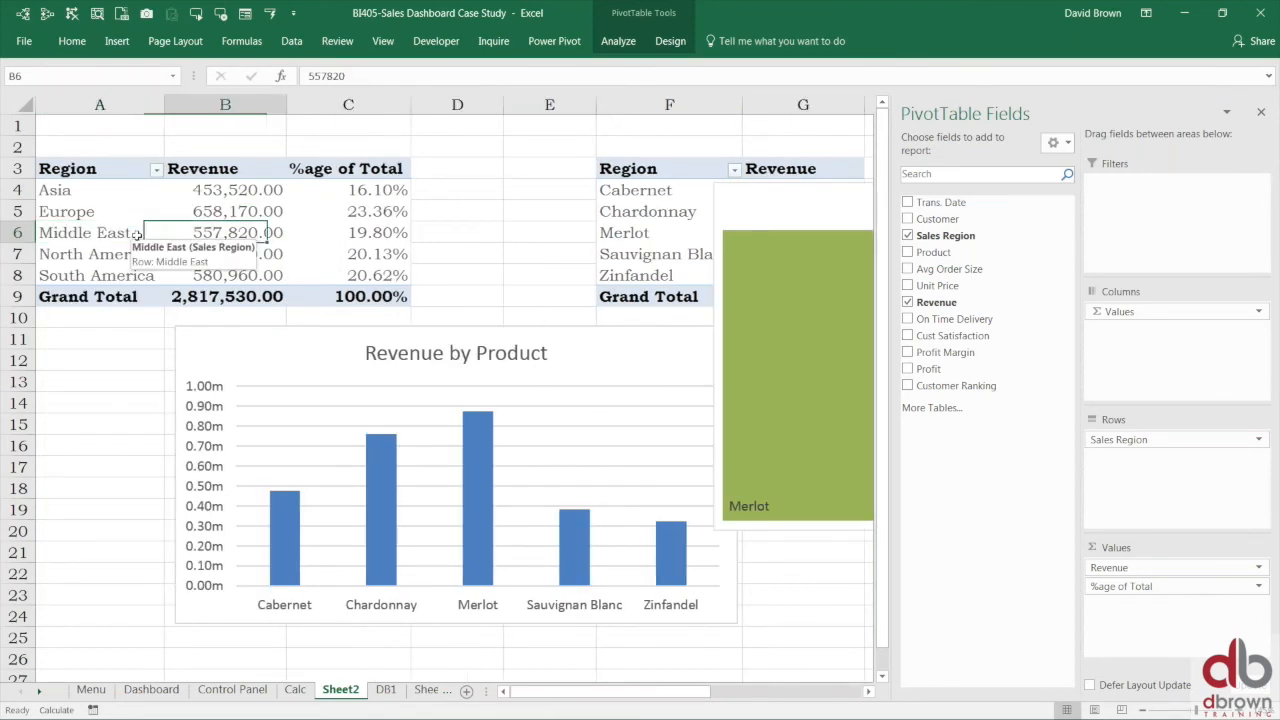
{"action": "left_click", "coordinate": [535, 321]}
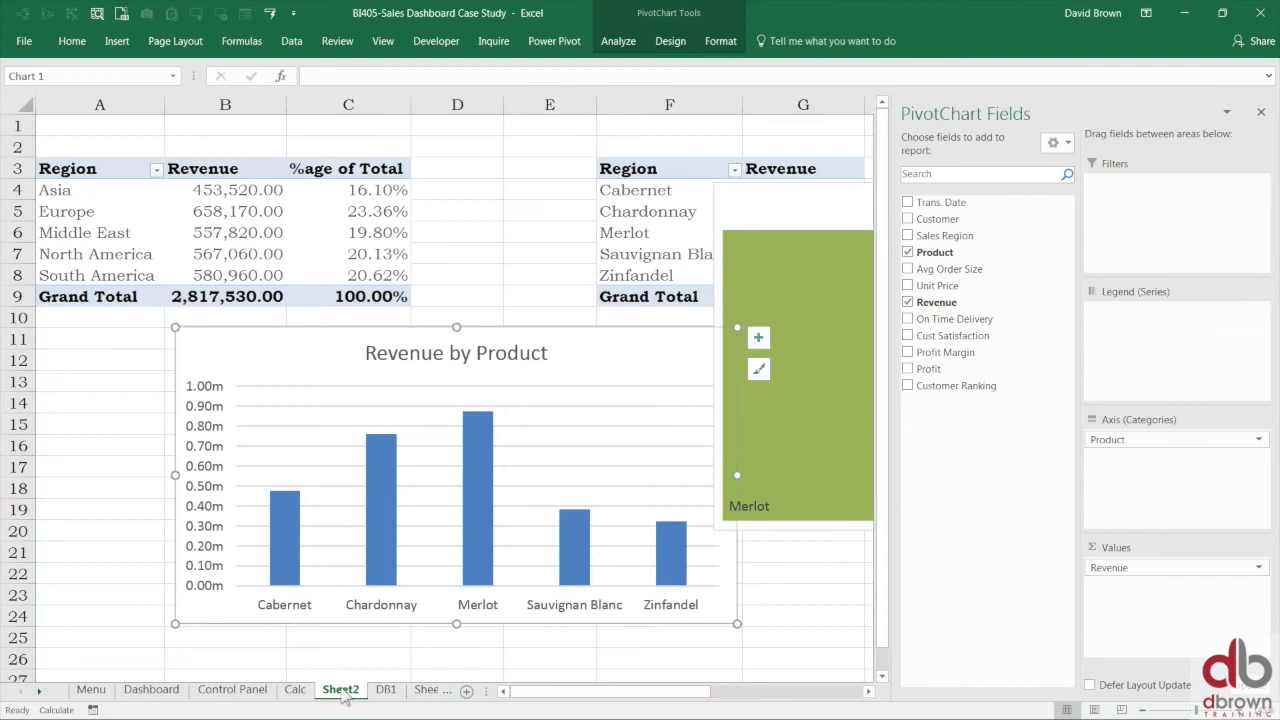
{"action": "left_click_drag", "start_coordinate": [341, 690], "coordinate": [406, 690]}
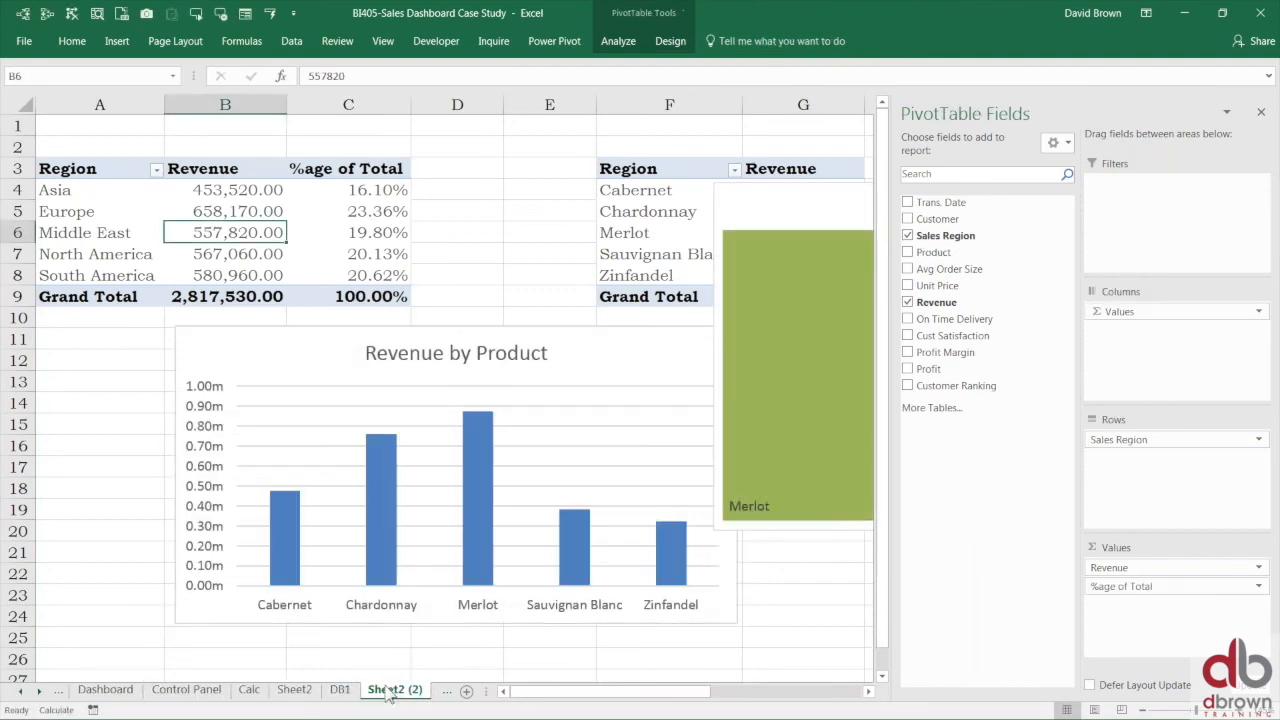
- Check the regions and field list of the Sales Region pivot table on the Sheet2 (2) copy
{"action": "left_click", "coordinate": [100, 212]}
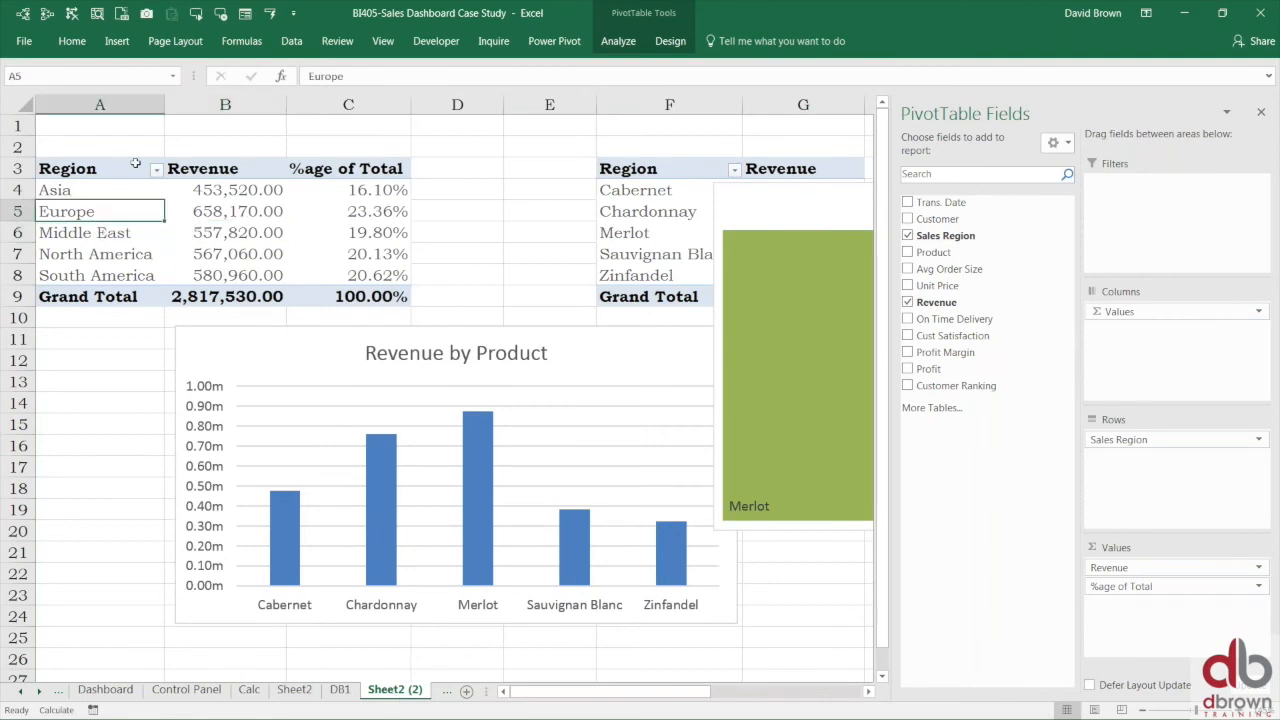
{"action": "left_click", "coordinate": [100, 168]}
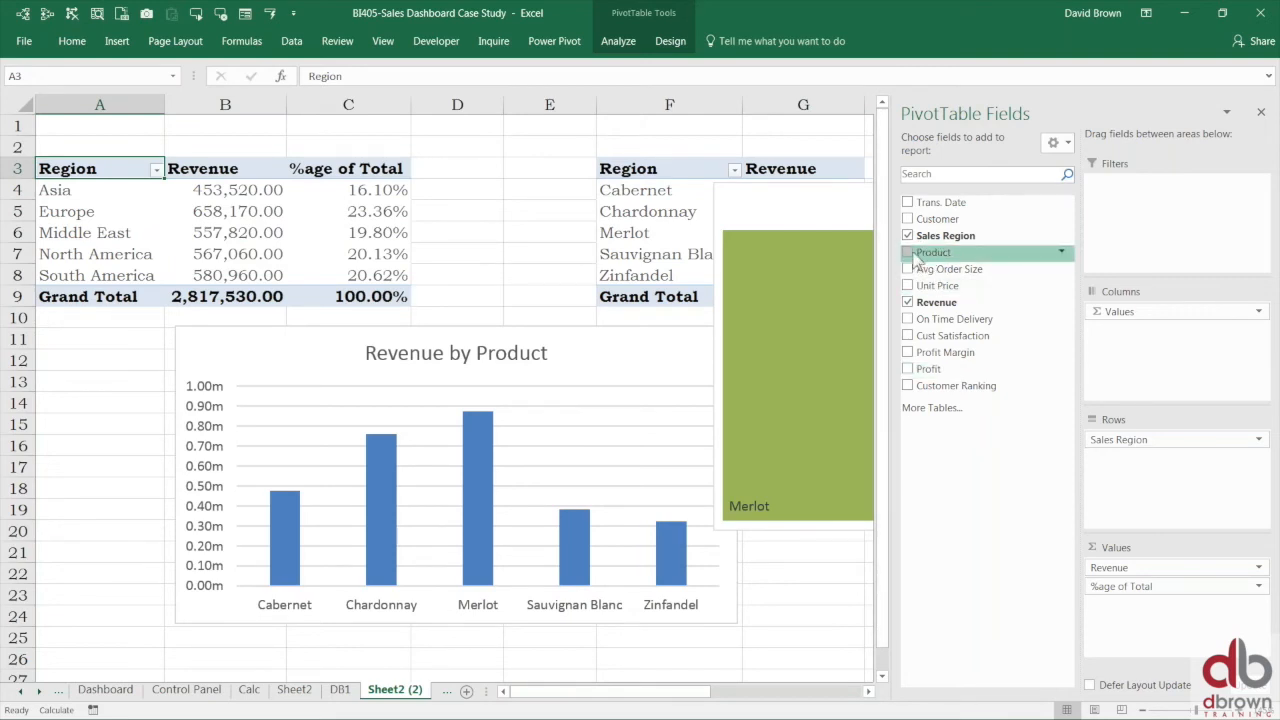
{"action": "left_click", "coordinate": [107, 233]}
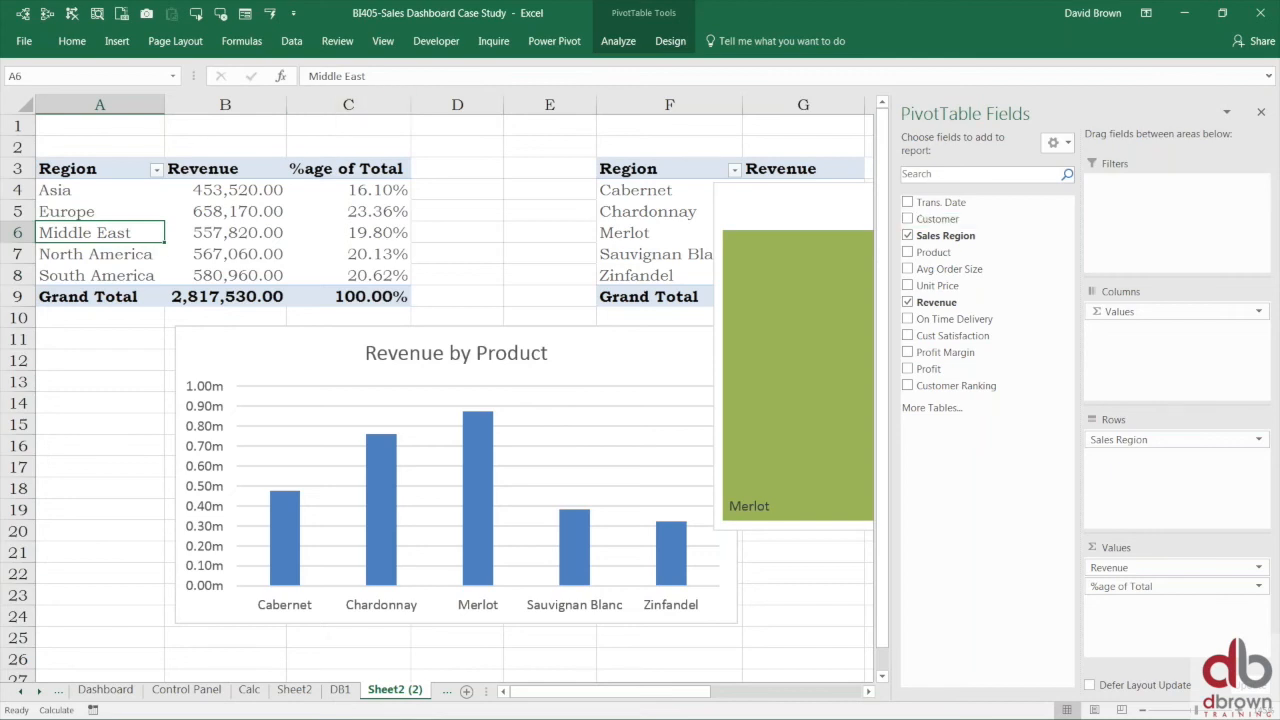
- Move the Revenue by Product chart below the pivot tables, and insert a Product slicer beside the Sales Region pivot table
{"action": "left_click_drag", "start_coordinate": [545, 335], "coordinate": [579, 444]}
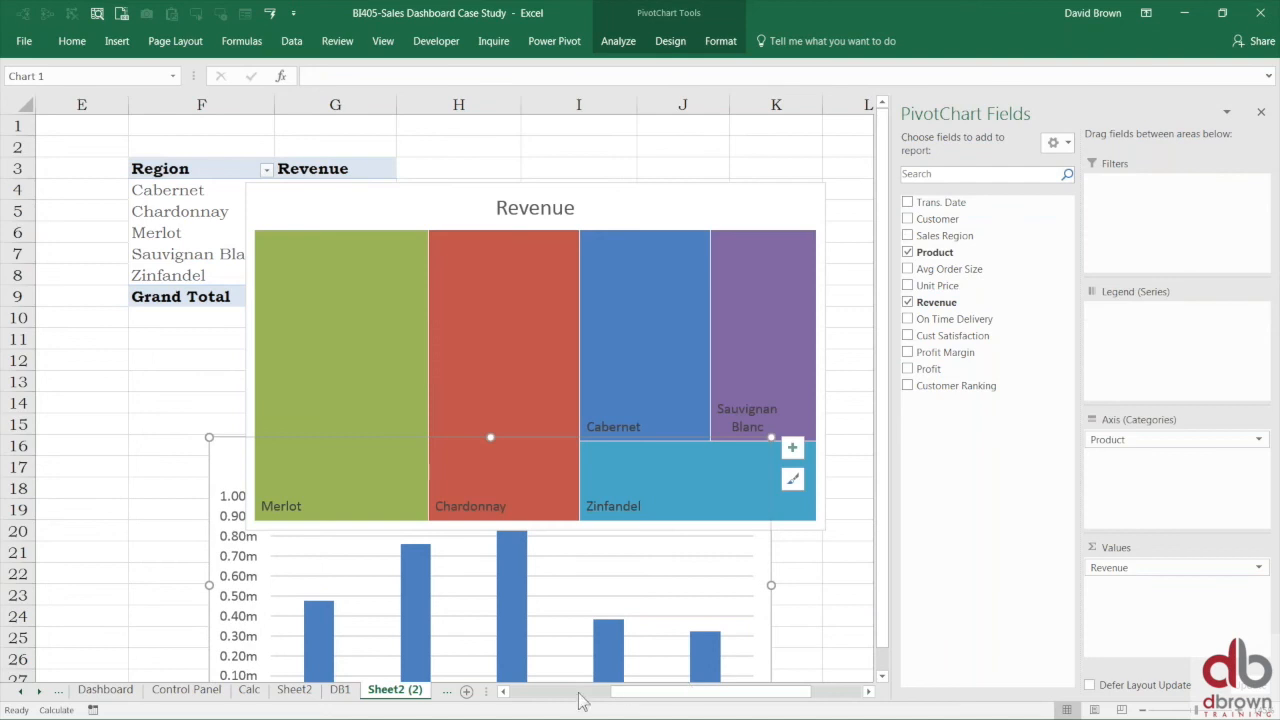
{"action": "left_click", "coordinate": [541, 691]}
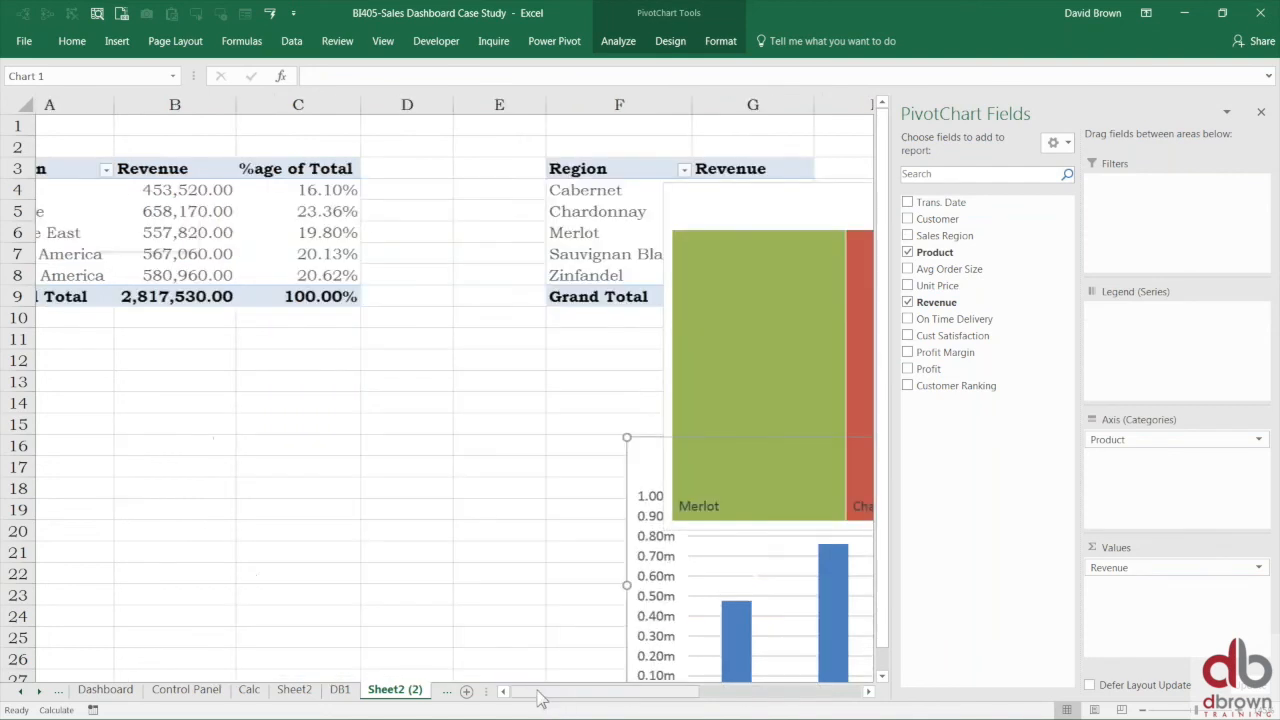
{"action": "left_click", "coordinate": [225, 254]}
{"action": "left_click", "coordinate": [627, 41]}
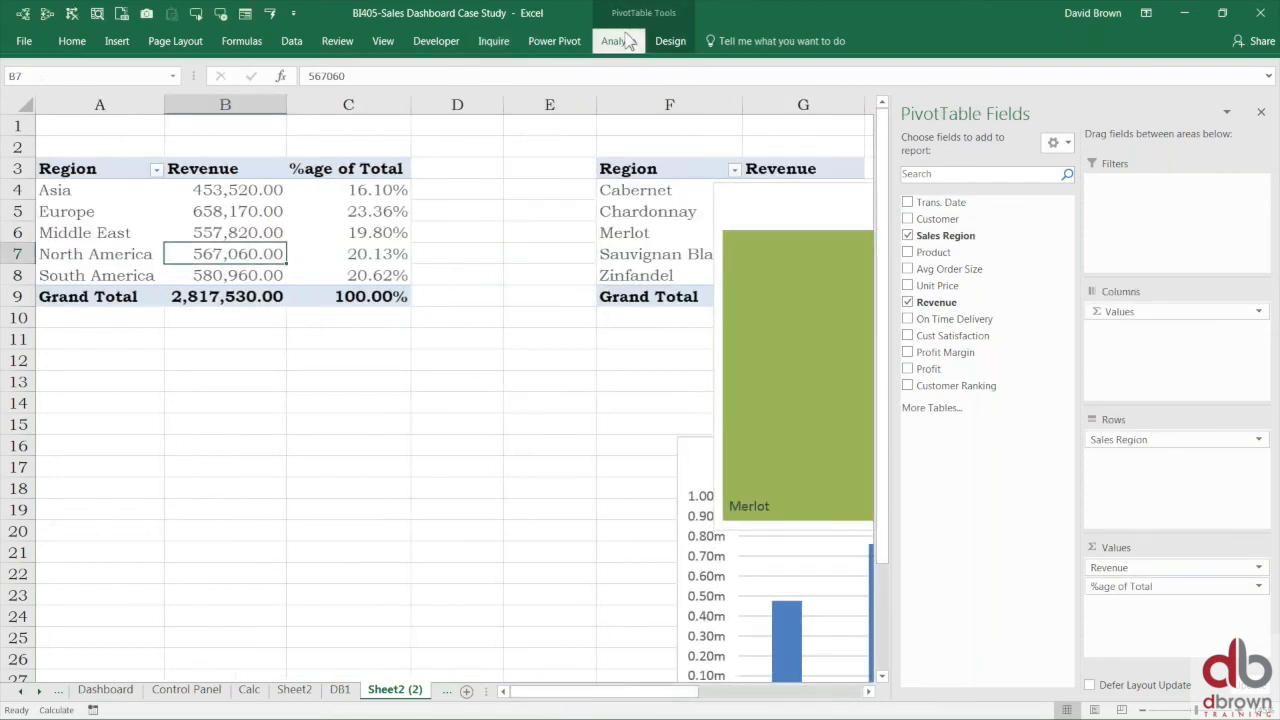
{"action": "left_click", "coordinate": [442, 78]}
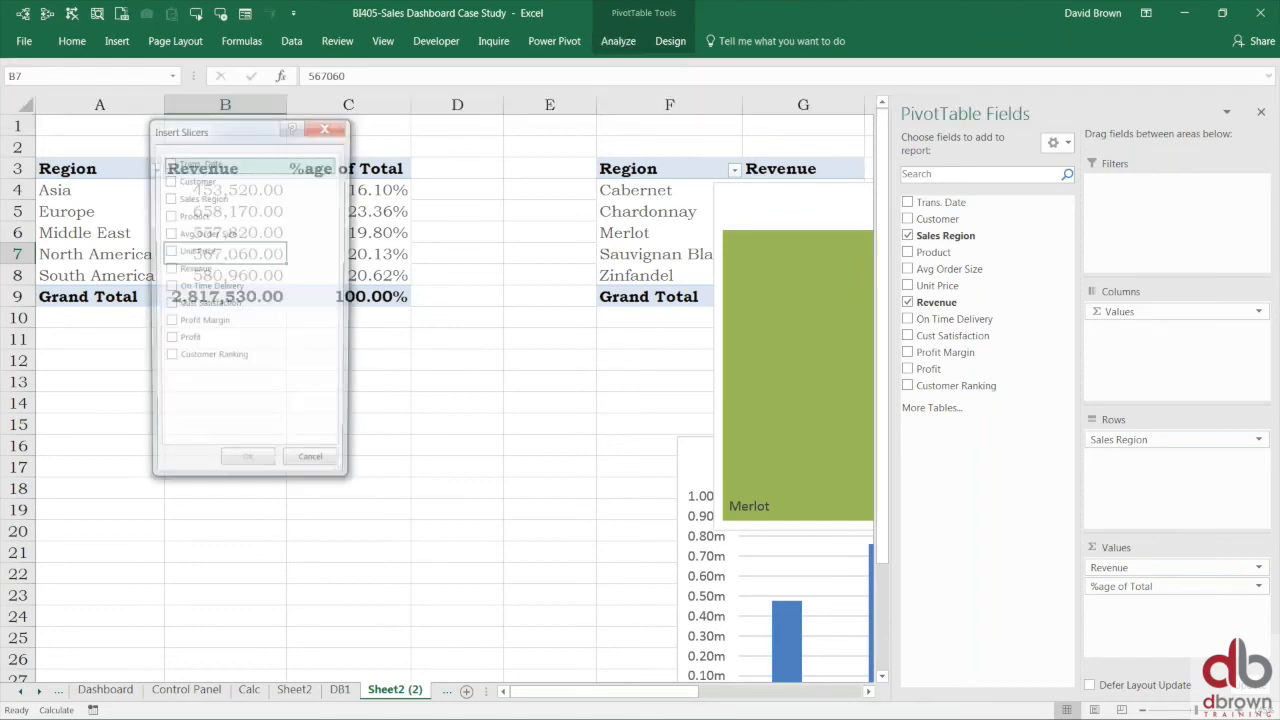
{"action": "left_click", "coordinate": [169, 215]}
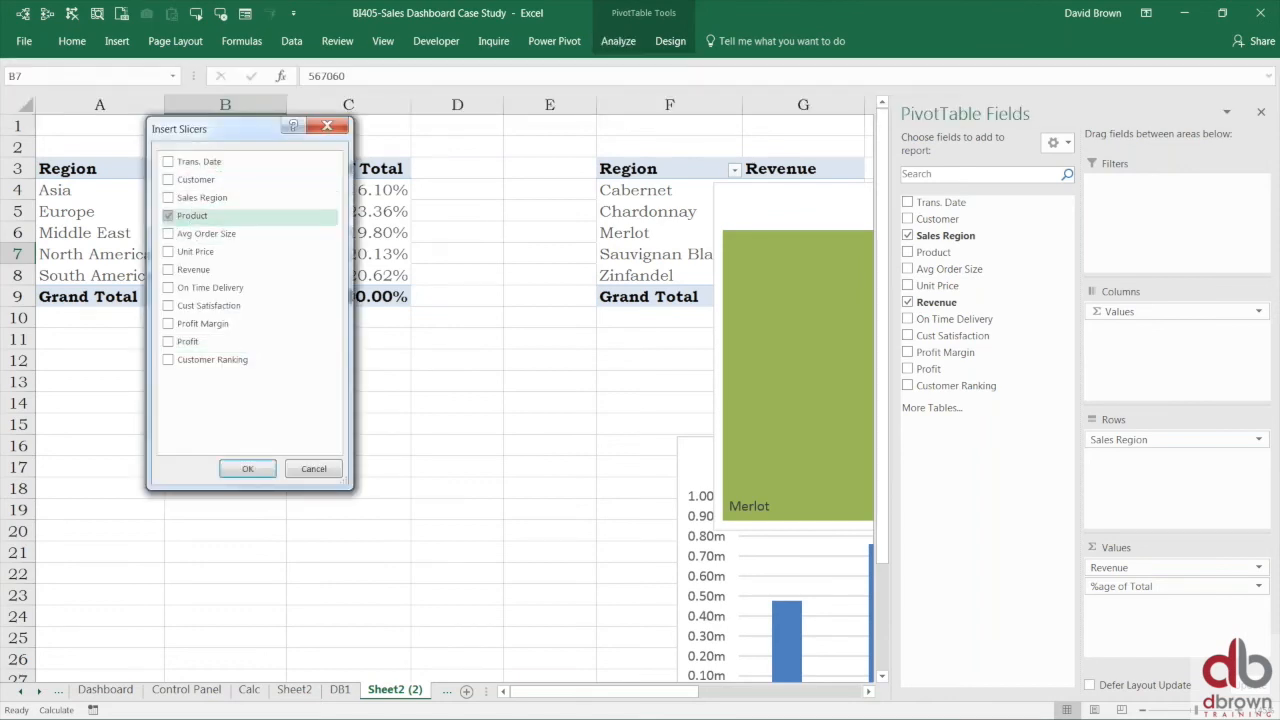
{"action": "left_click", "coordinate": [250, 470]}
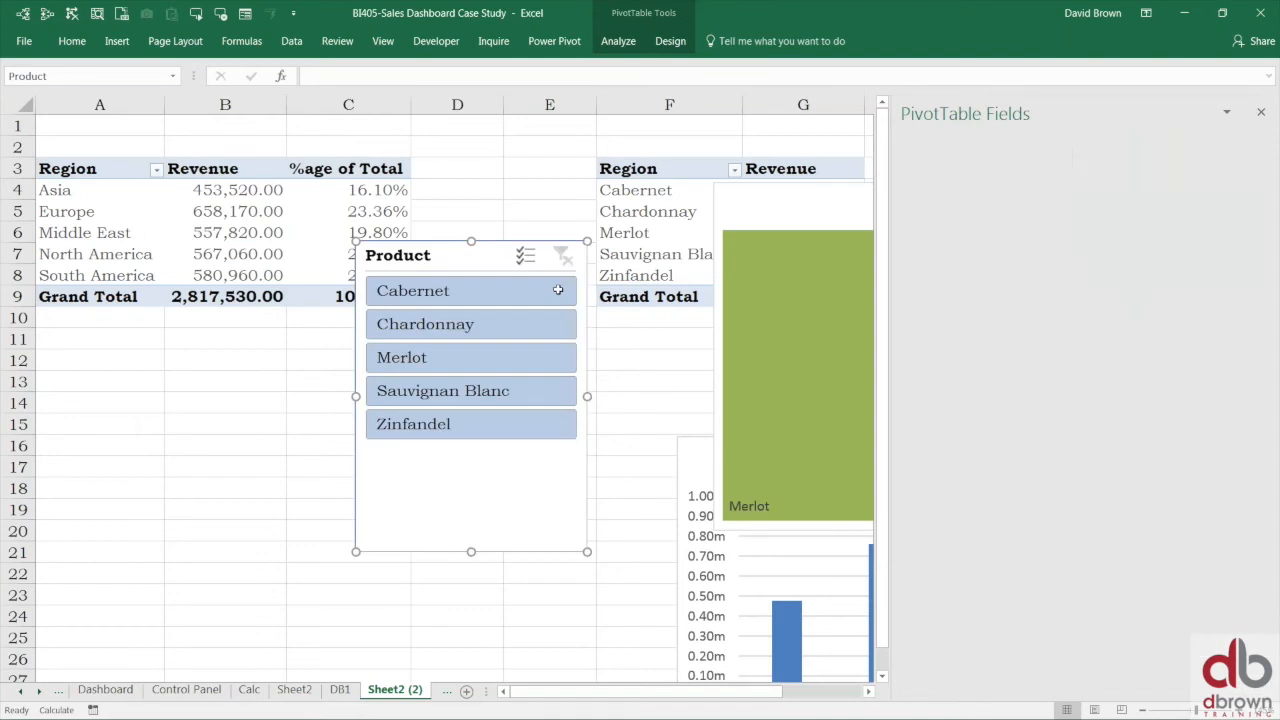
{"action": "left_click_drag", "start_coordinate": [500, 255], "coordinate": [590, 141]}
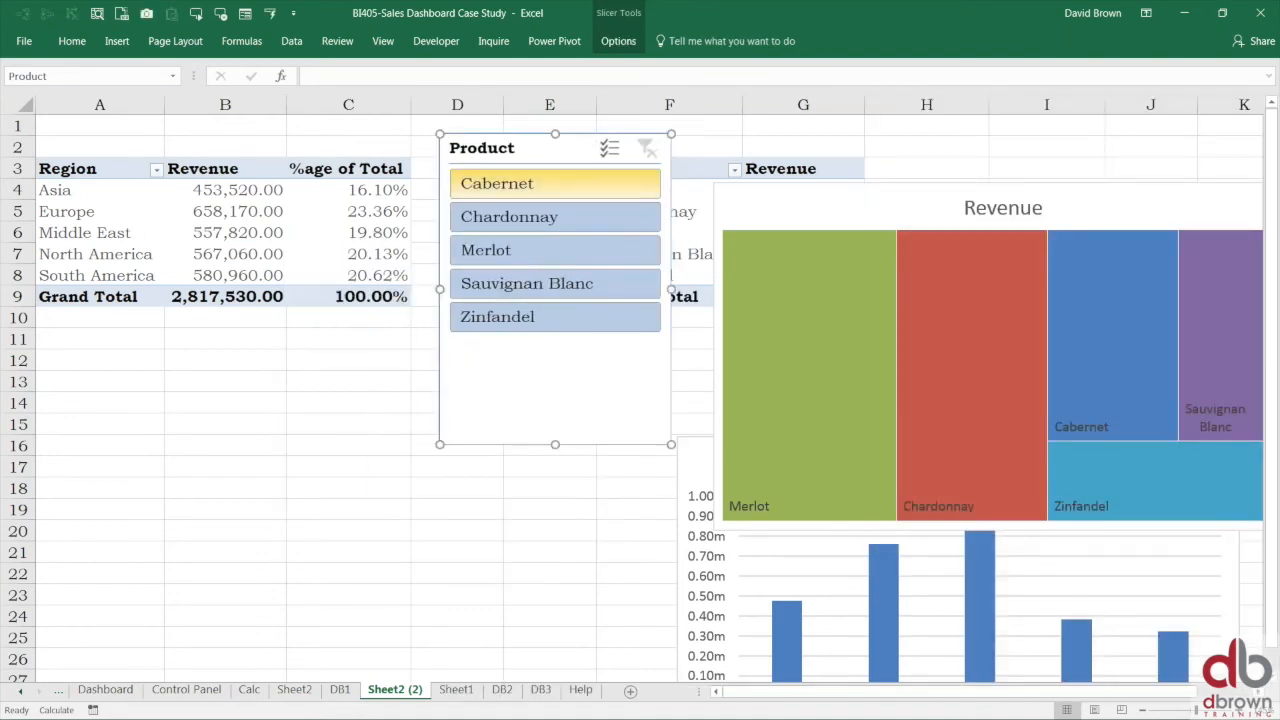
- Filter the Sales Region pivot table by Cabernet, Chardonnay, Merlot, Sauvignon Blanc and Zinfandel in turn, returning to Cabernet
{"action": "left_click", "coordinate": [499, 181]}
{"action": "left_click", "coordinate": [499, 216]}
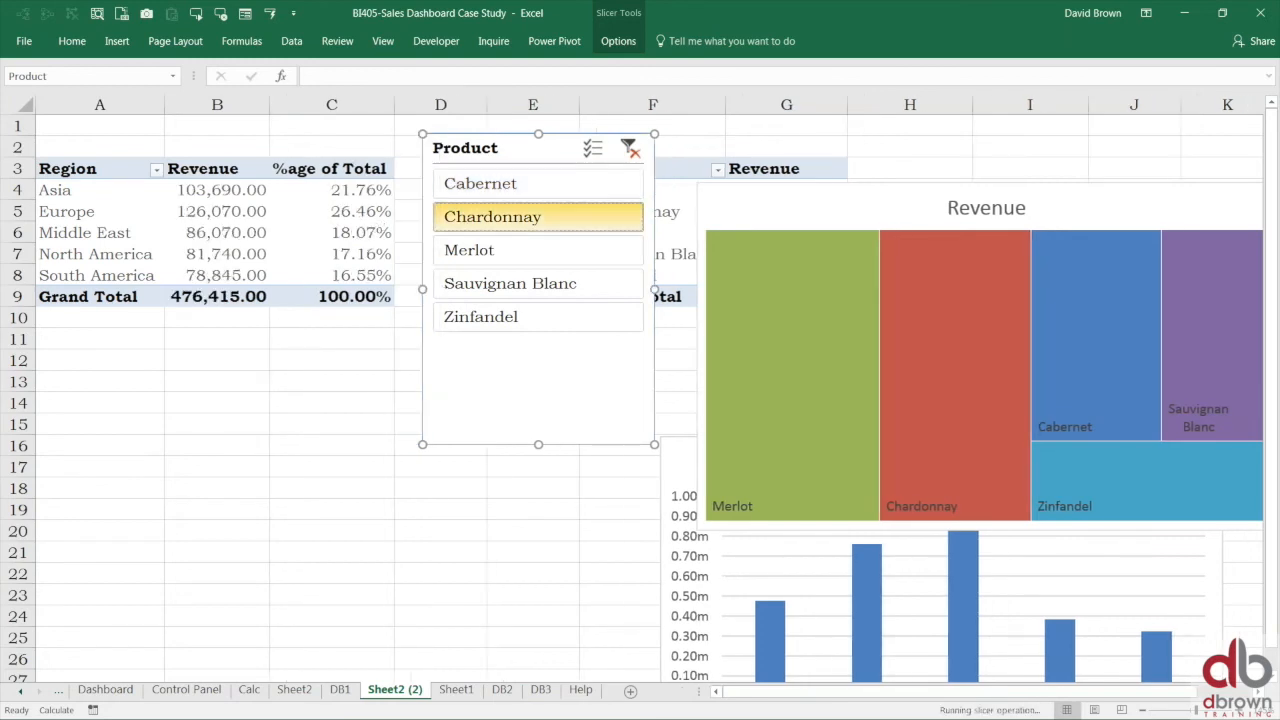
{"action": "left_click", "coordinate": [488, 255]}
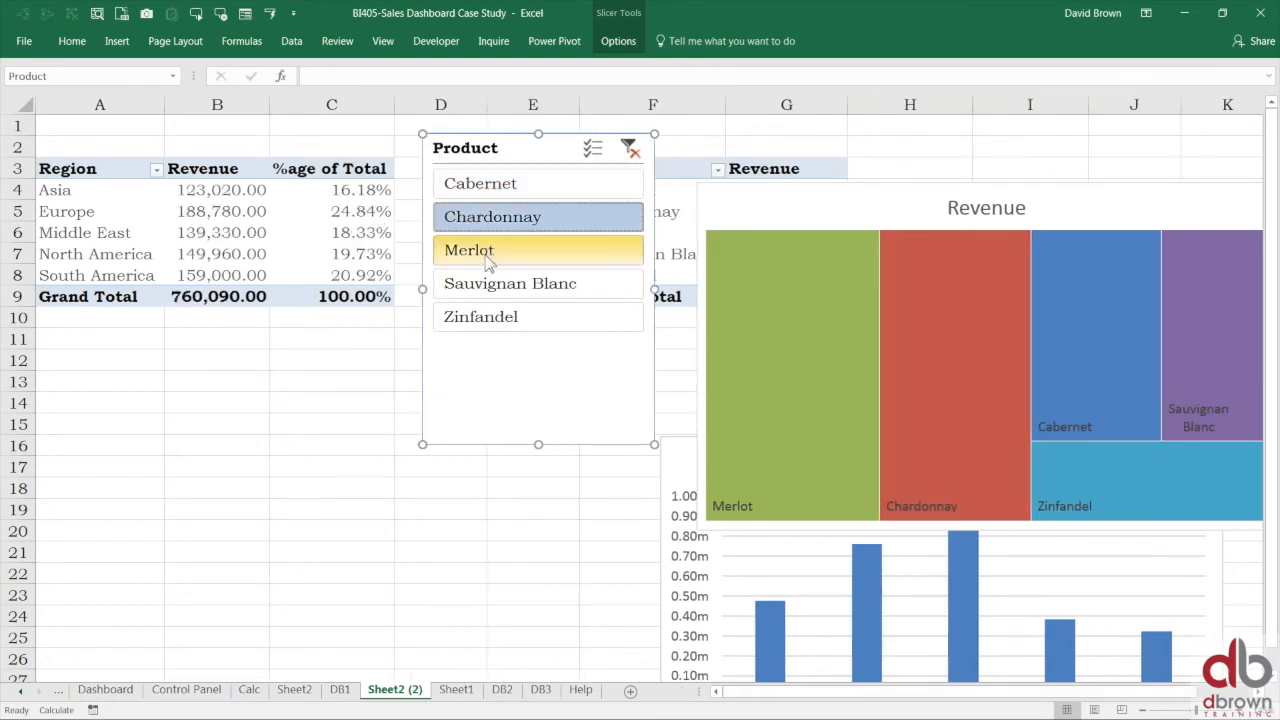
{"action": "left_click", "coordinate": [488, 285]}
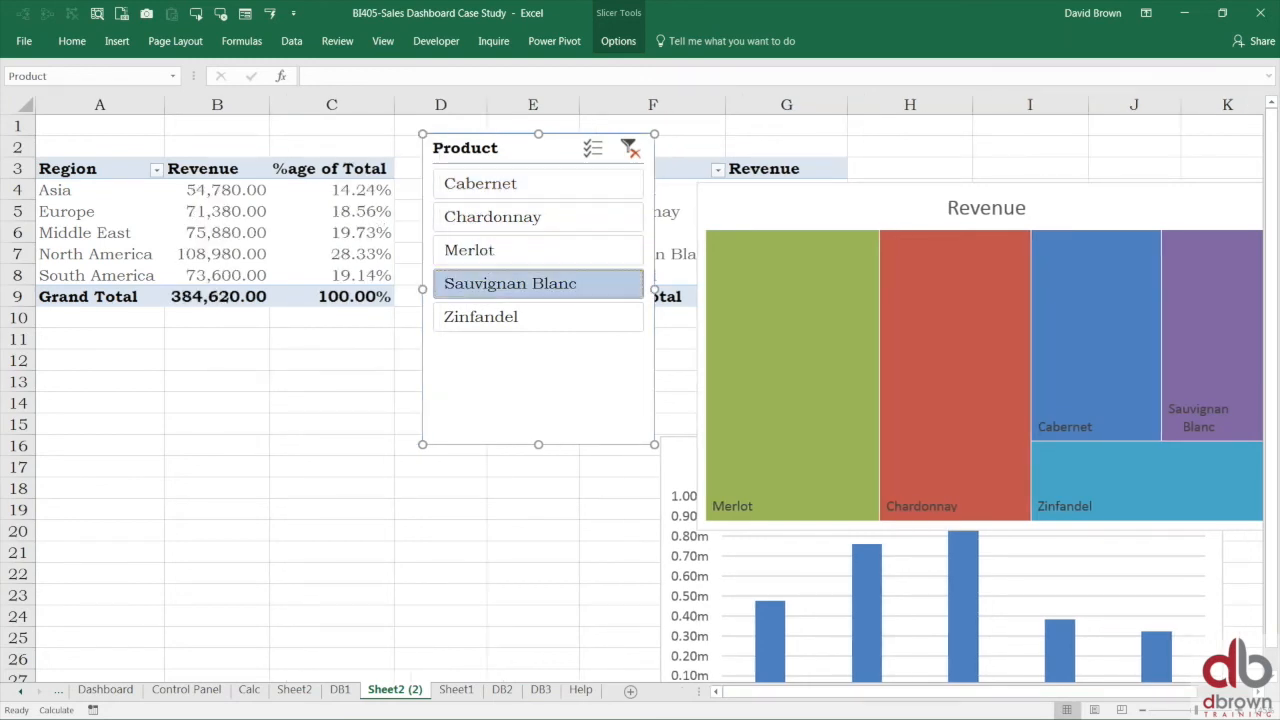
{"action": "left_click", "coordinate": [500, 316]}
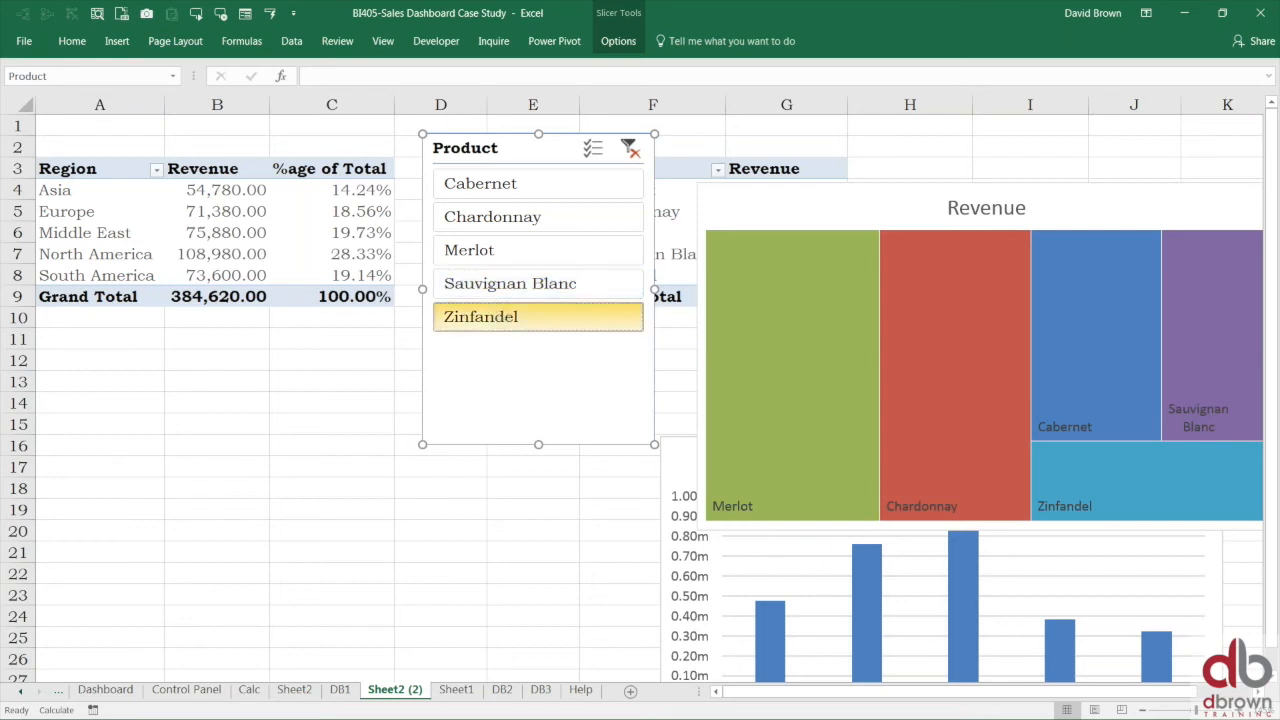
{"action": "left_click", "coordinate": [531, 186]}
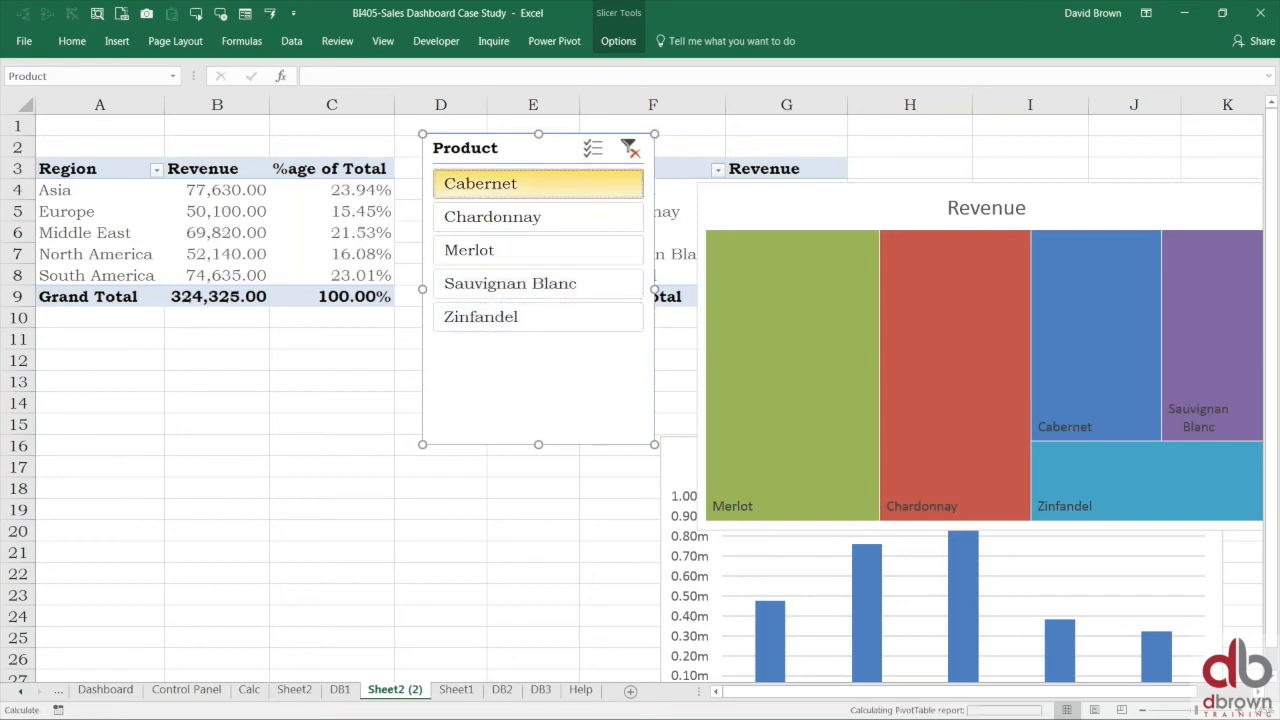
- Narrow the Product slicer to fit between the two pivot tables, and filter by Chardonnay and finally by Merlot
{"action": "left_click_drag", "start_coordinate": [654, 289], "coordinate": [605, 290]}
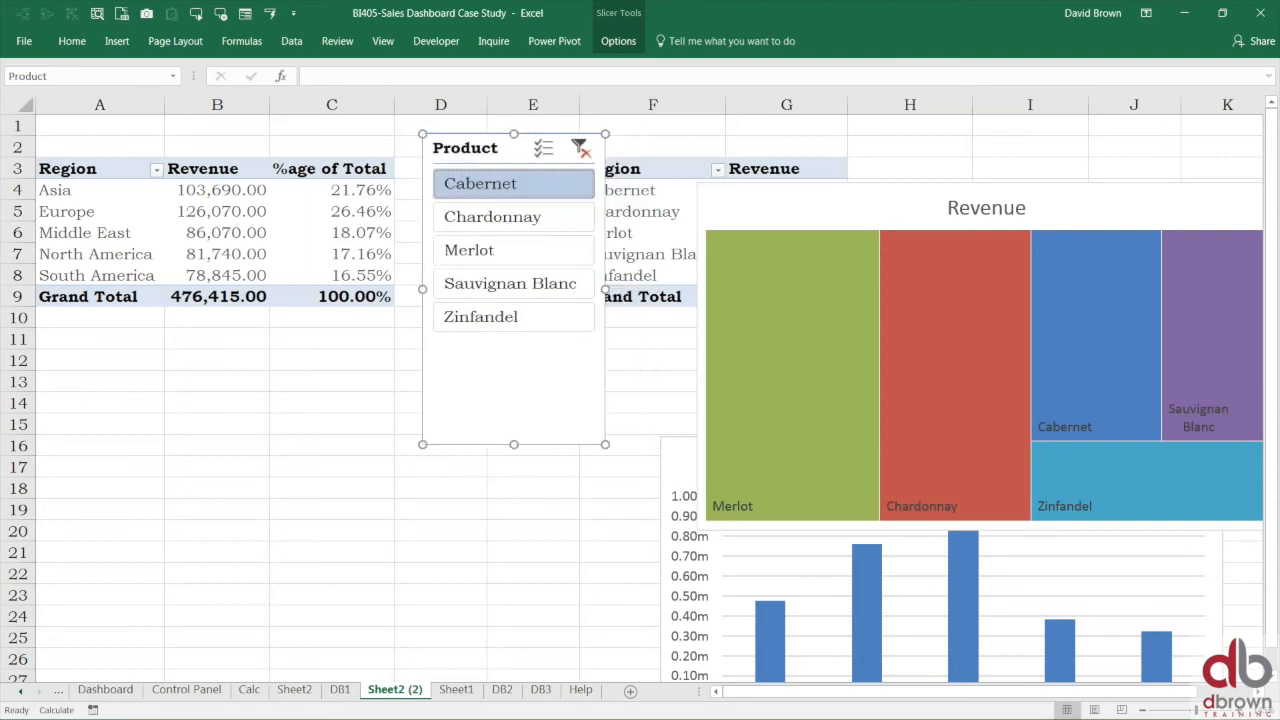
{"action": "left_click_drag", "start_coordinate": [513, 148], "coordinate": [489, 172]}
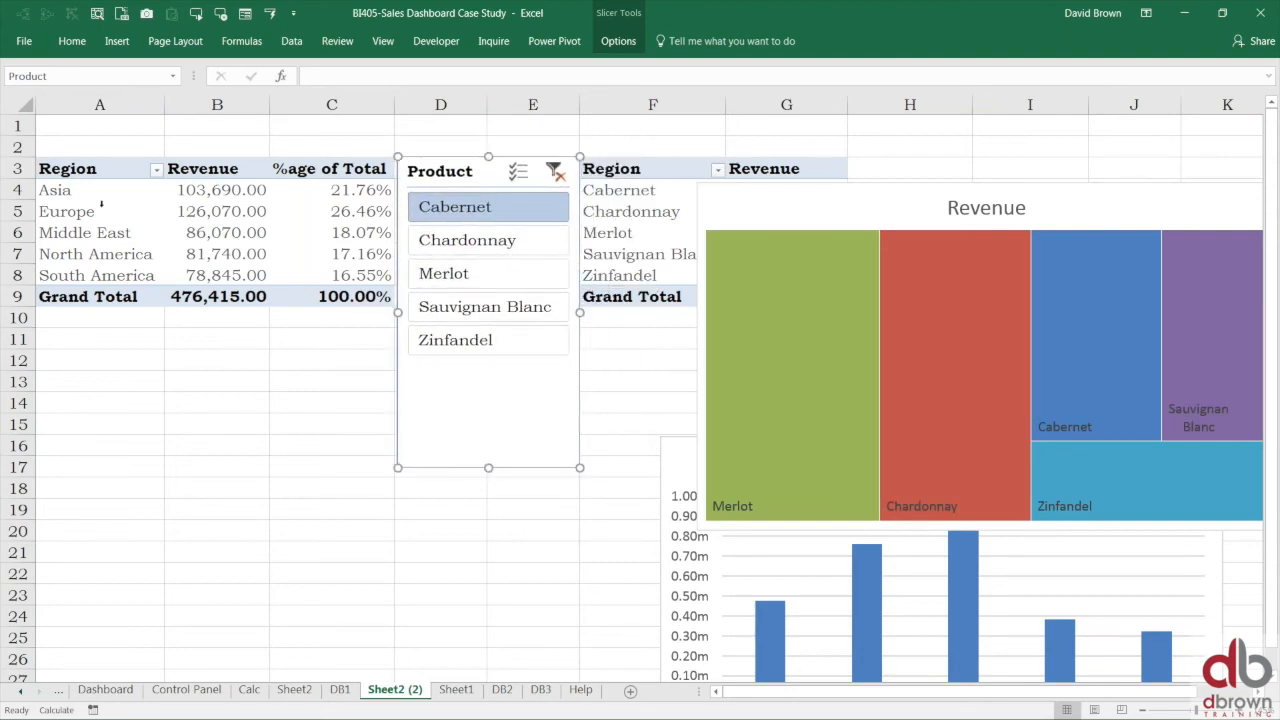
{"action": "left_click", "coordinate": [472, 242]}
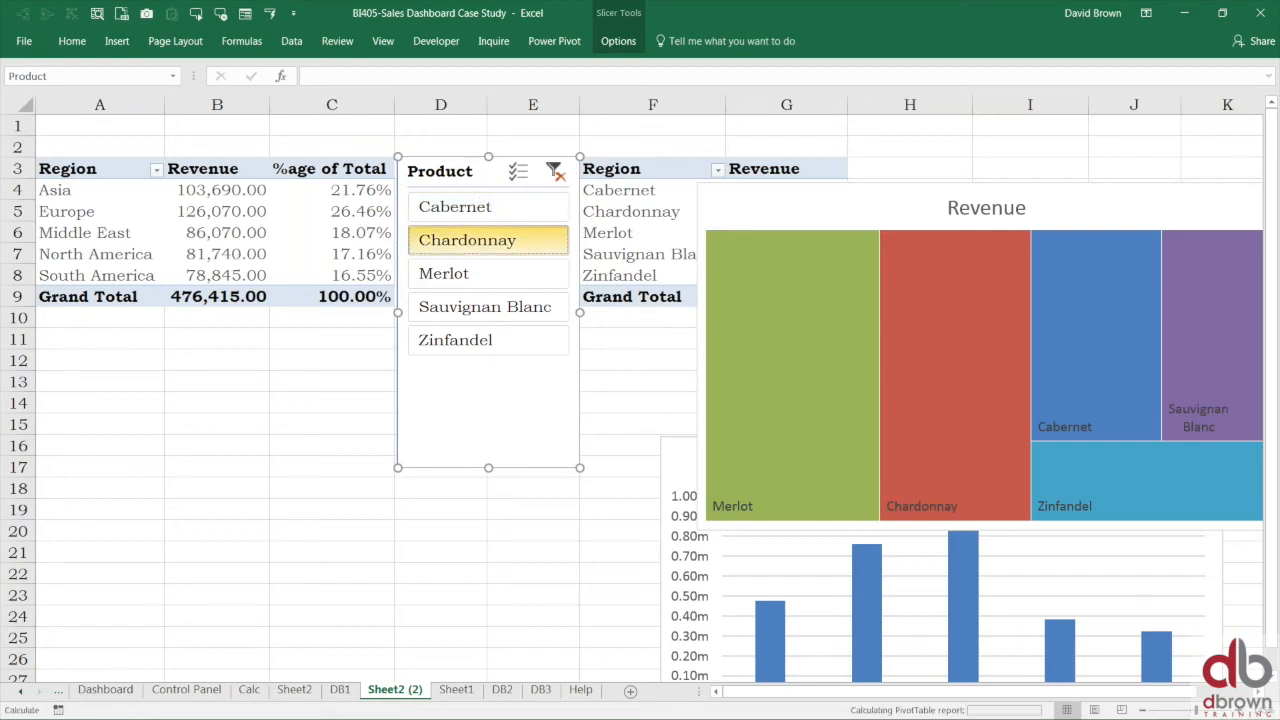
{"action": "left_click", "coordinate": [461, 277]}
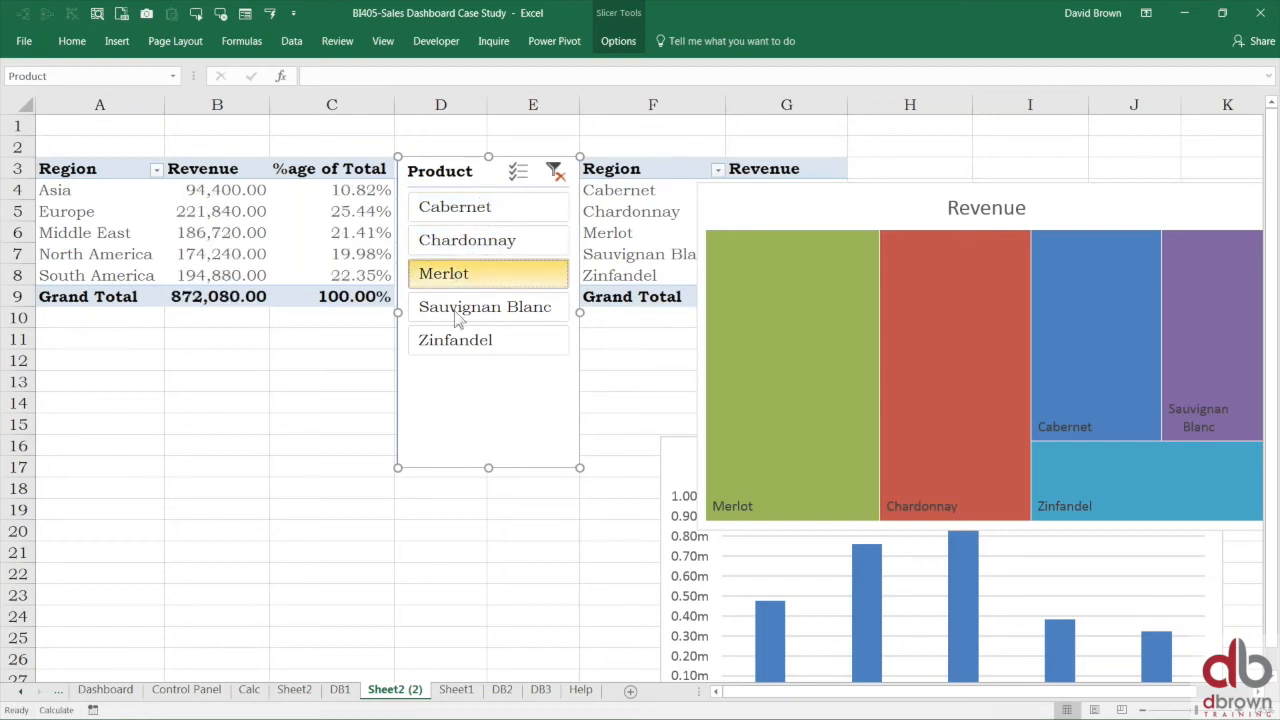
- Insert a Customer slicer for the Sales Region pivot table and place it beside the Product slicer
{"action": "left_click", "coordinate": [302, 230]}
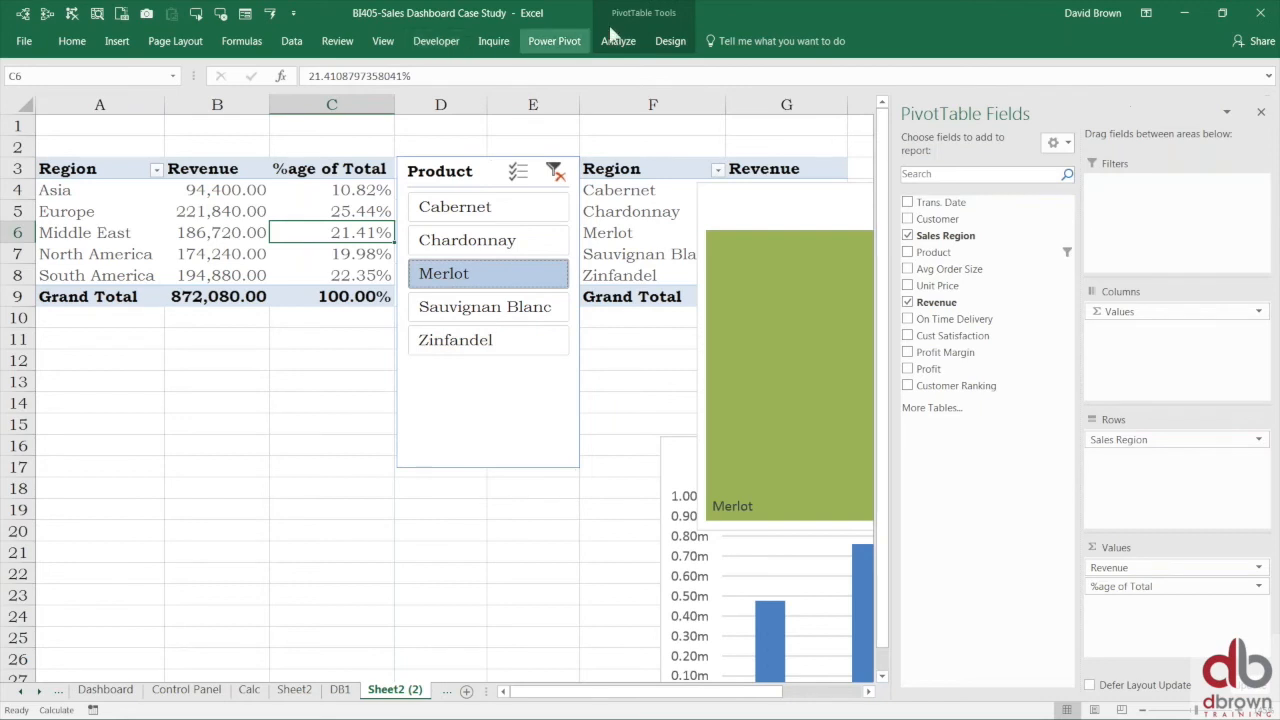
{"action": "left_click", "coordinate": [618, 41]}
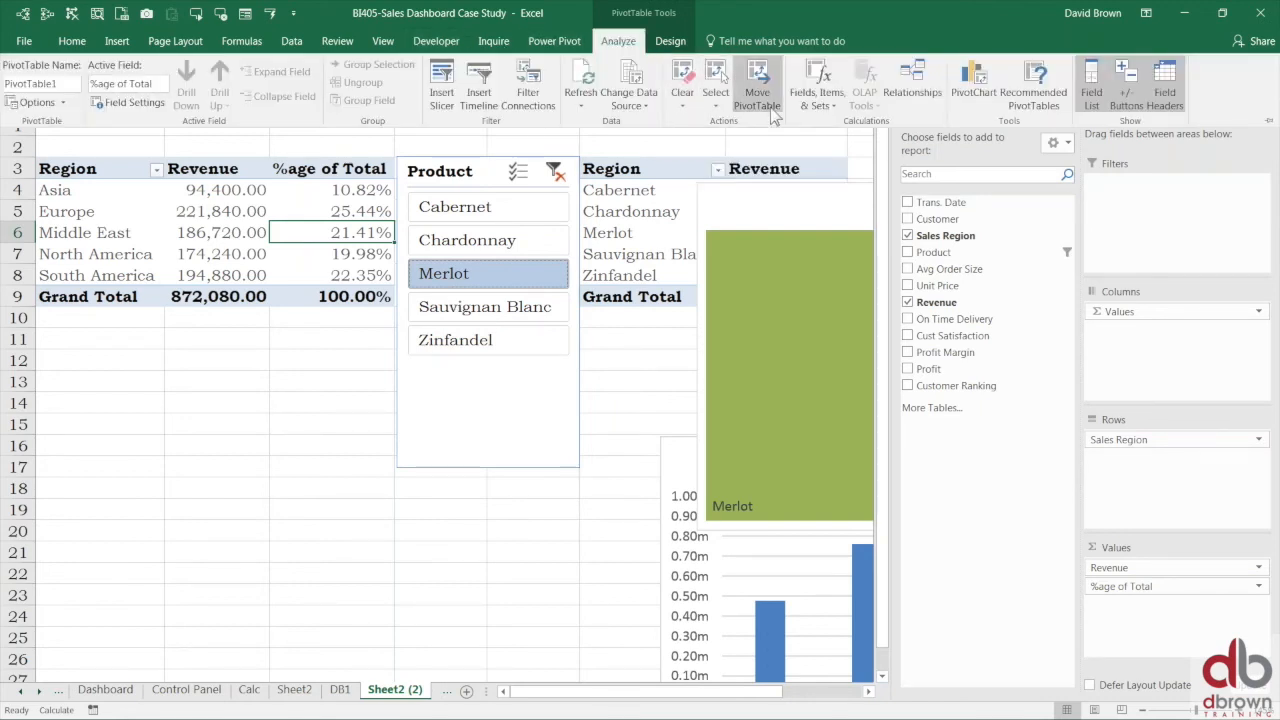
{"action": "left_click", "coordinate": [442, 85]}
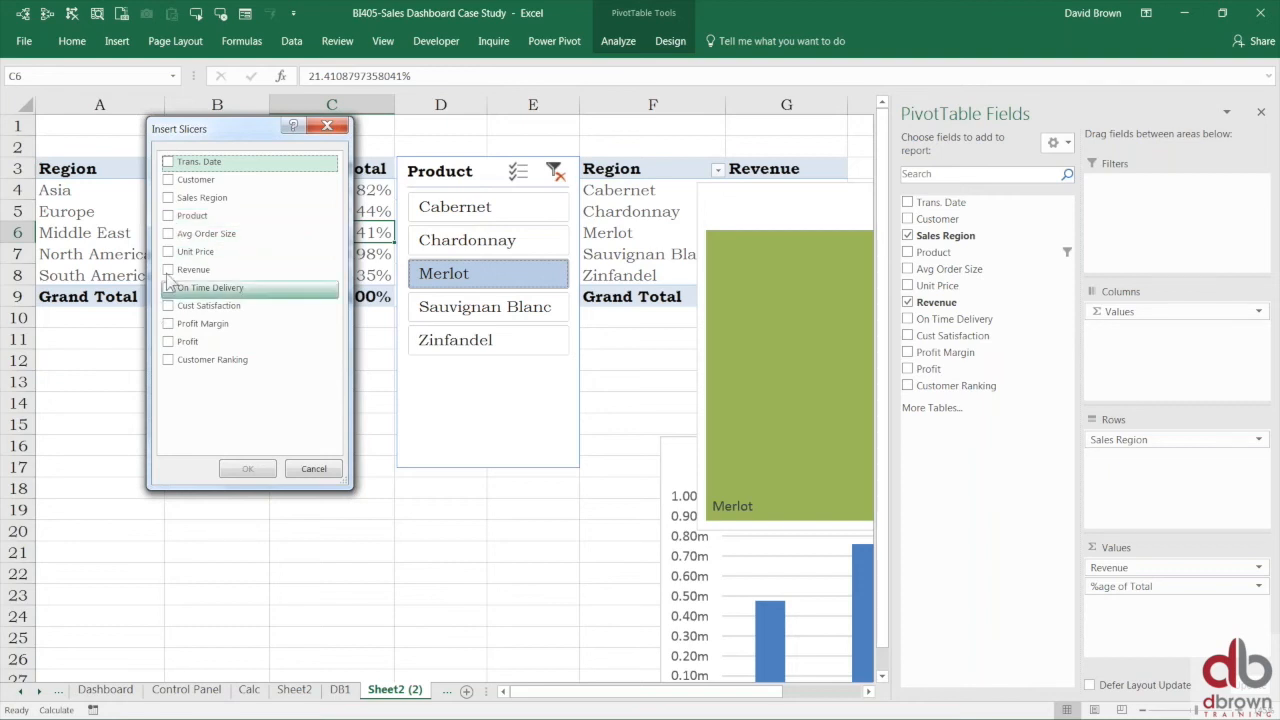
{"action": "left_click", "coordinate": [169, 179]}
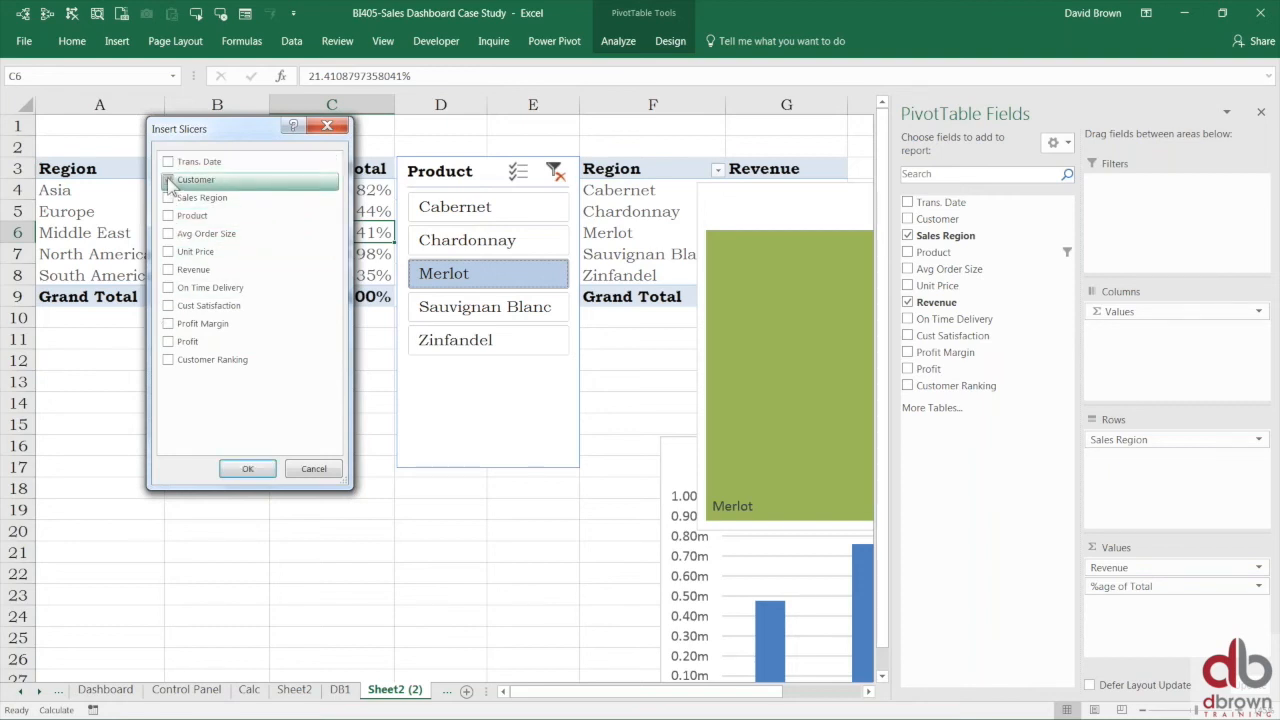
{"action": "left_click", "coordinate": [243, 472]}
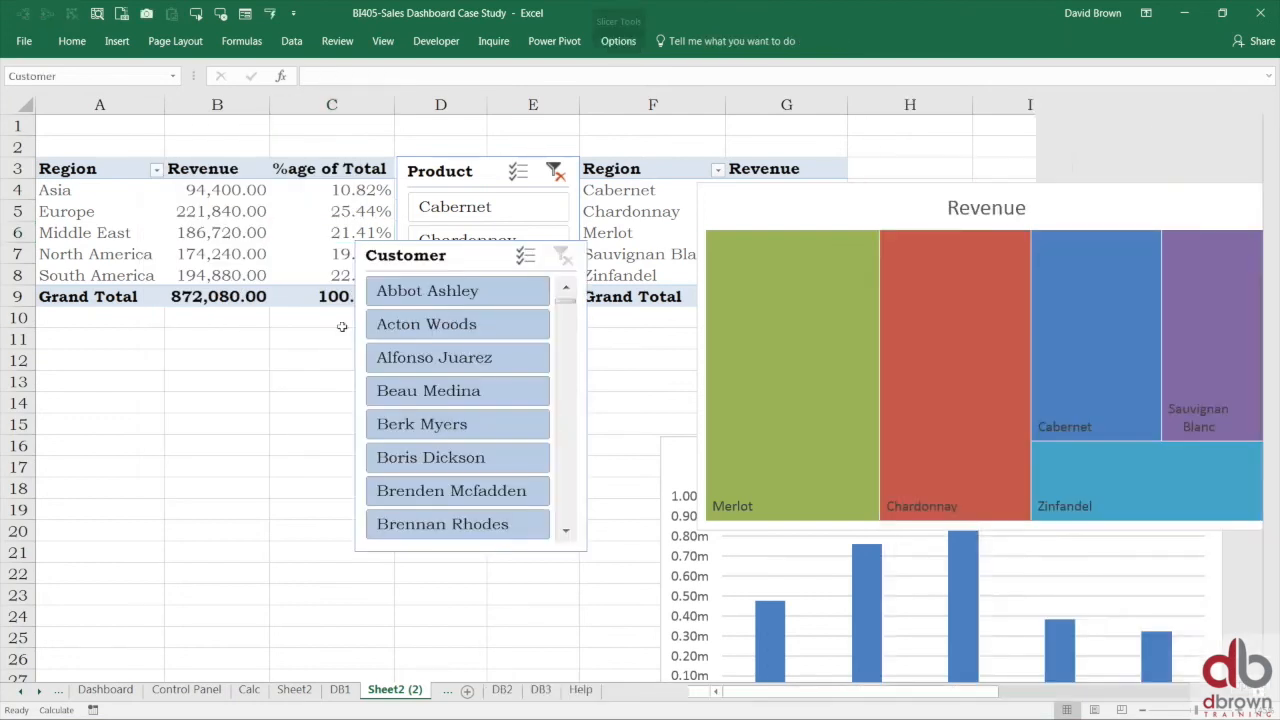
{"action": "left_click_drag", "start_coordinate": [450, 256], "coordinate": [241, 248]}
- Browse the Customer slicer's list and filter the pivot table by each of the first three customers in turn
{"action": "scroll", "coordinate": [357, 405], "scroll_direction": "down", "scroll_amount": 10}
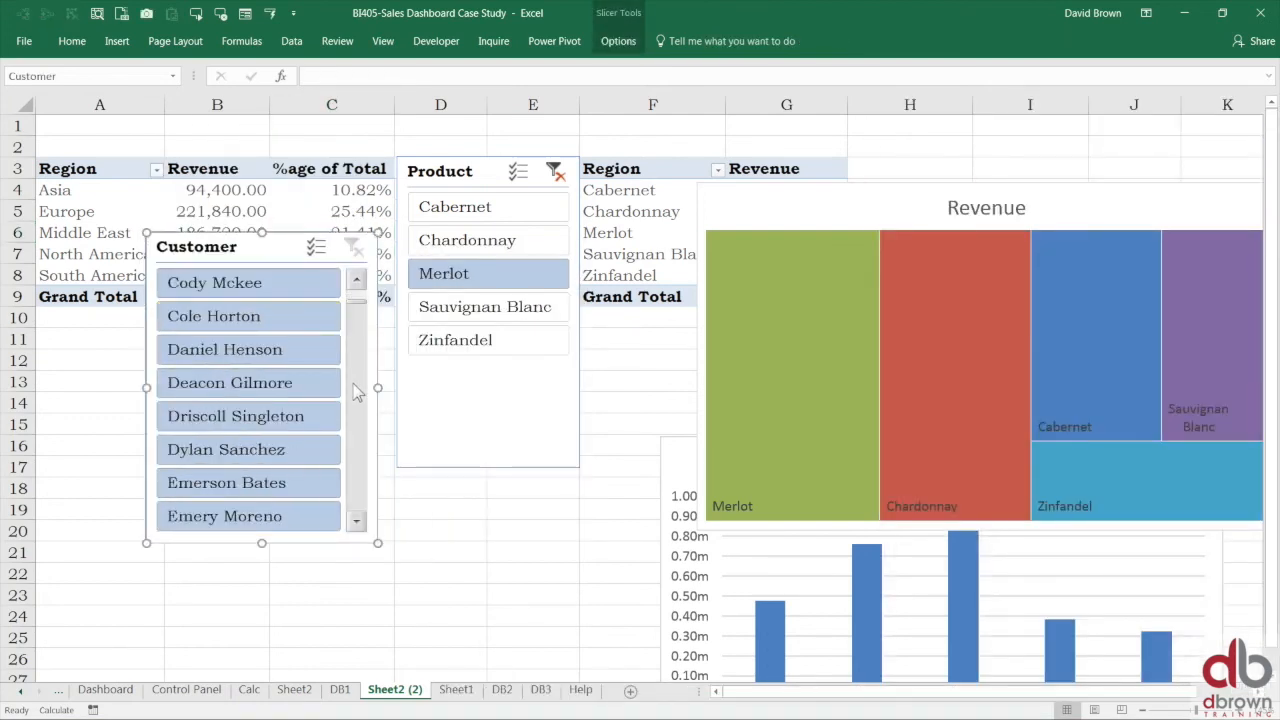
{"action": "scroll", "coordinate": [357, 405], "scroll_direction": "down", "scroll_amount": 6}
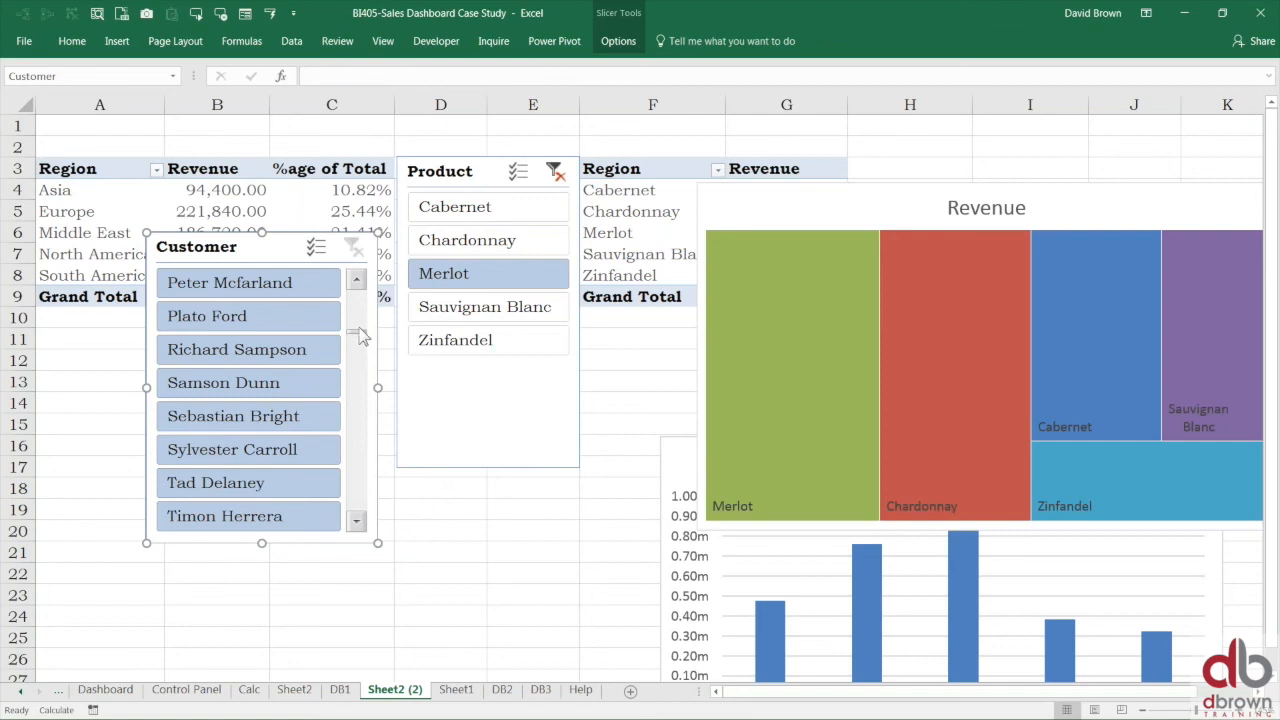
{"action": "left_click_drag", "start_coordinate": [358, 331], "coordinate": [378, 275]}
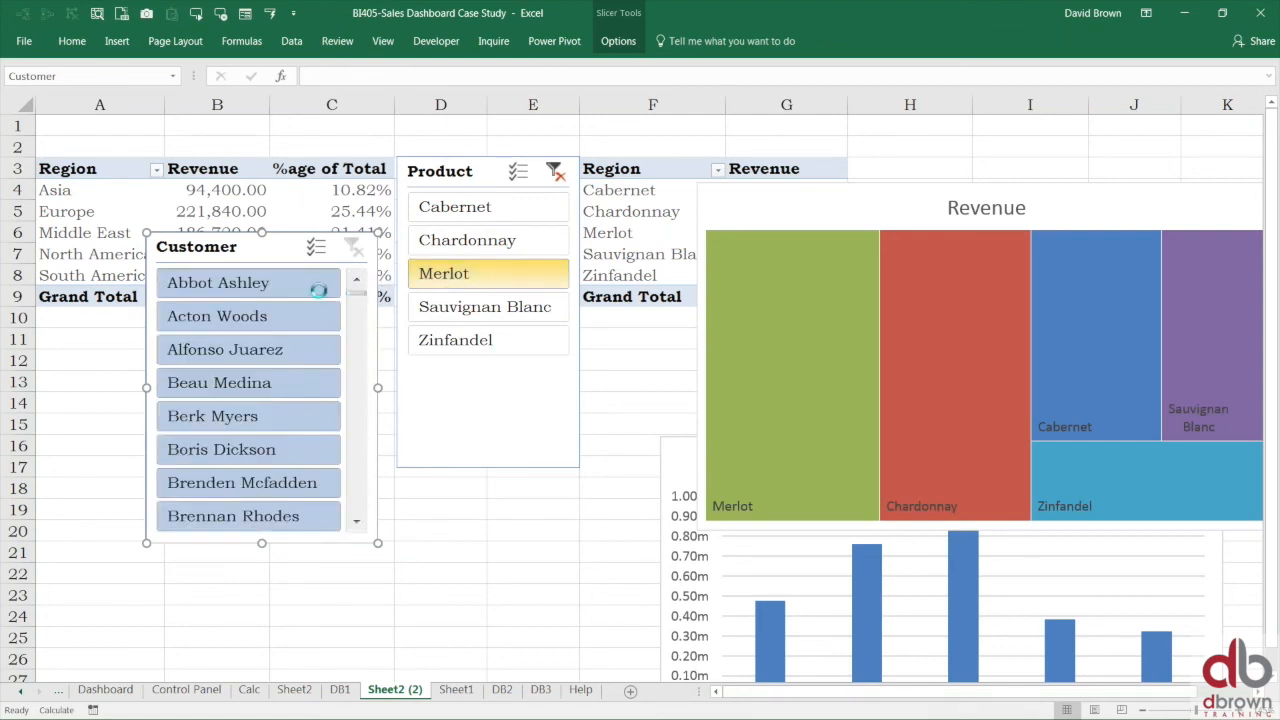
{"action": "left_click", "coordinate": [275, 285]}
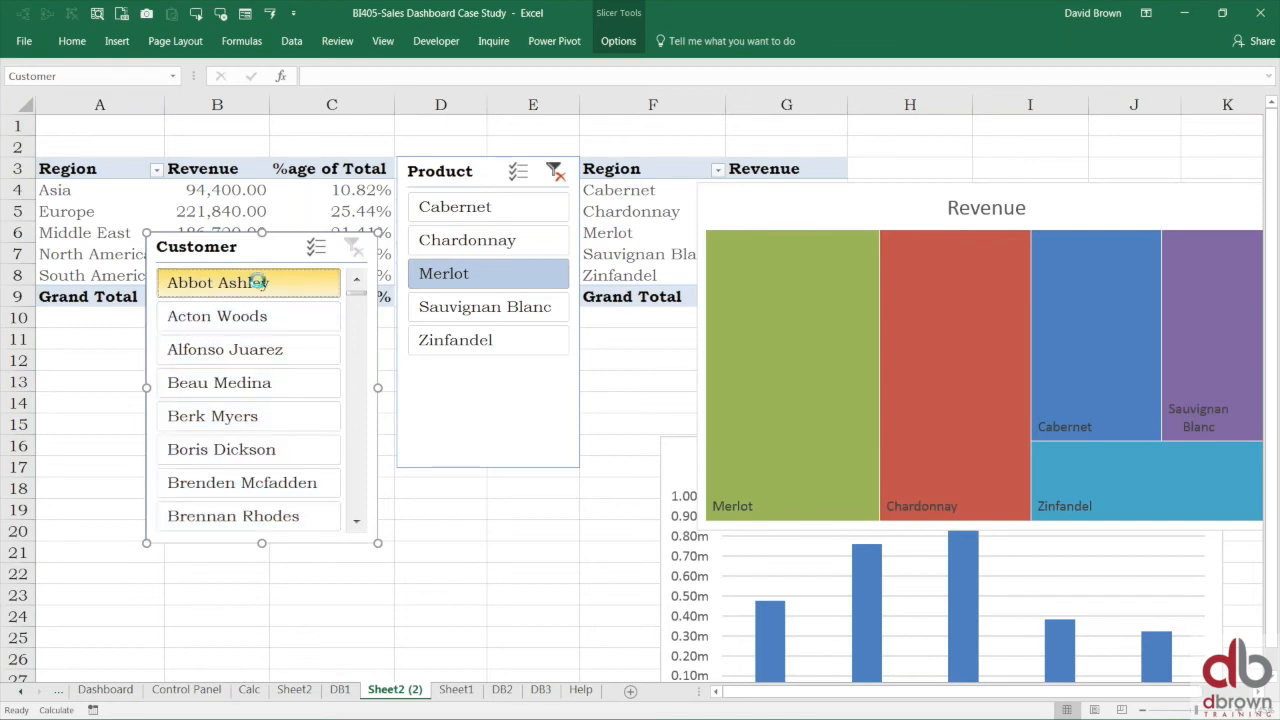
{"action": "left_click", "coordinate": [238, 318]}
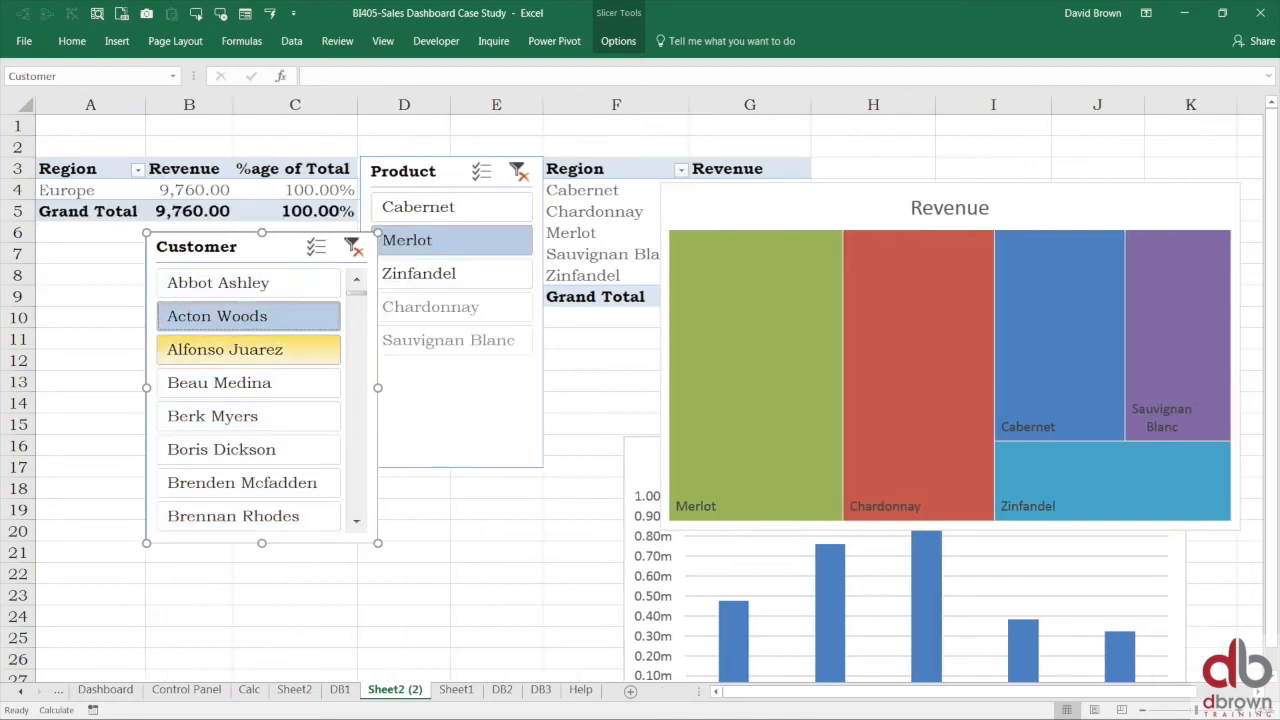
{"action": "left_click", "coordinate": [230, 355]}
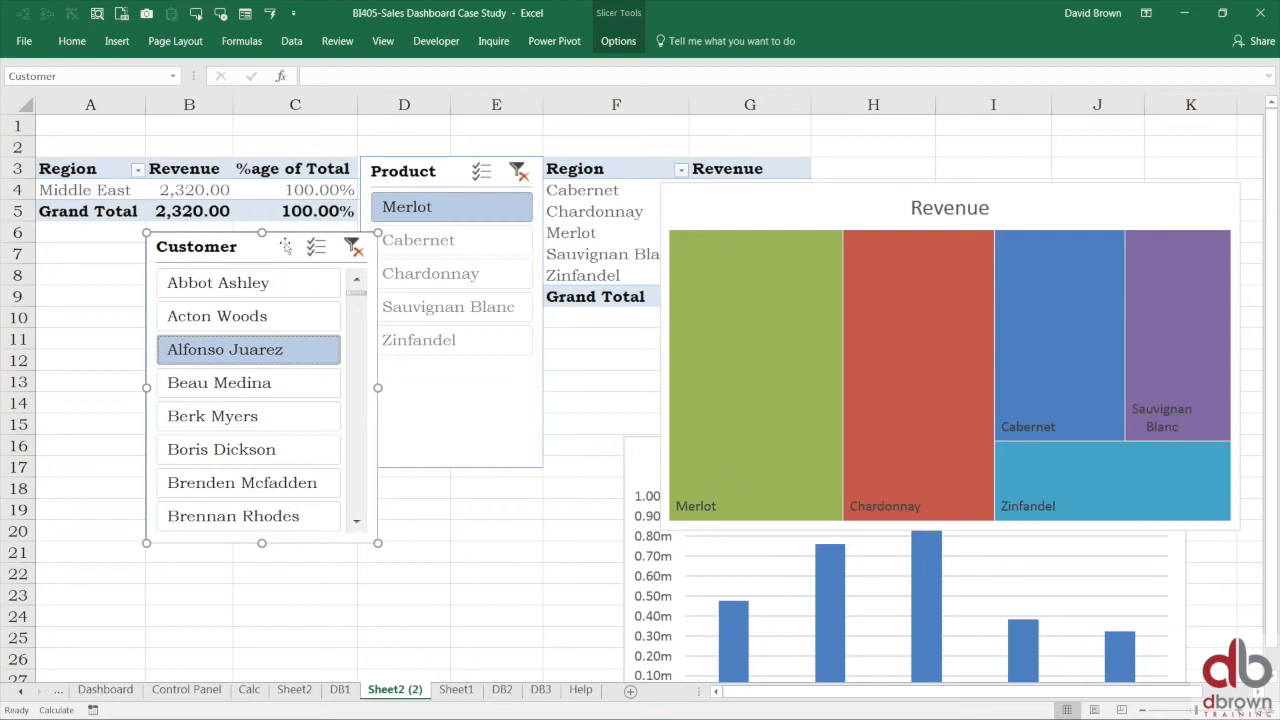
- Move the Customer slicer off the pivot table, over the Product slicer, and clear the filters of both slicers
{"action": "left_click_drag", "start_coordinate": [286, 246], "coordinate": [520, 283]}
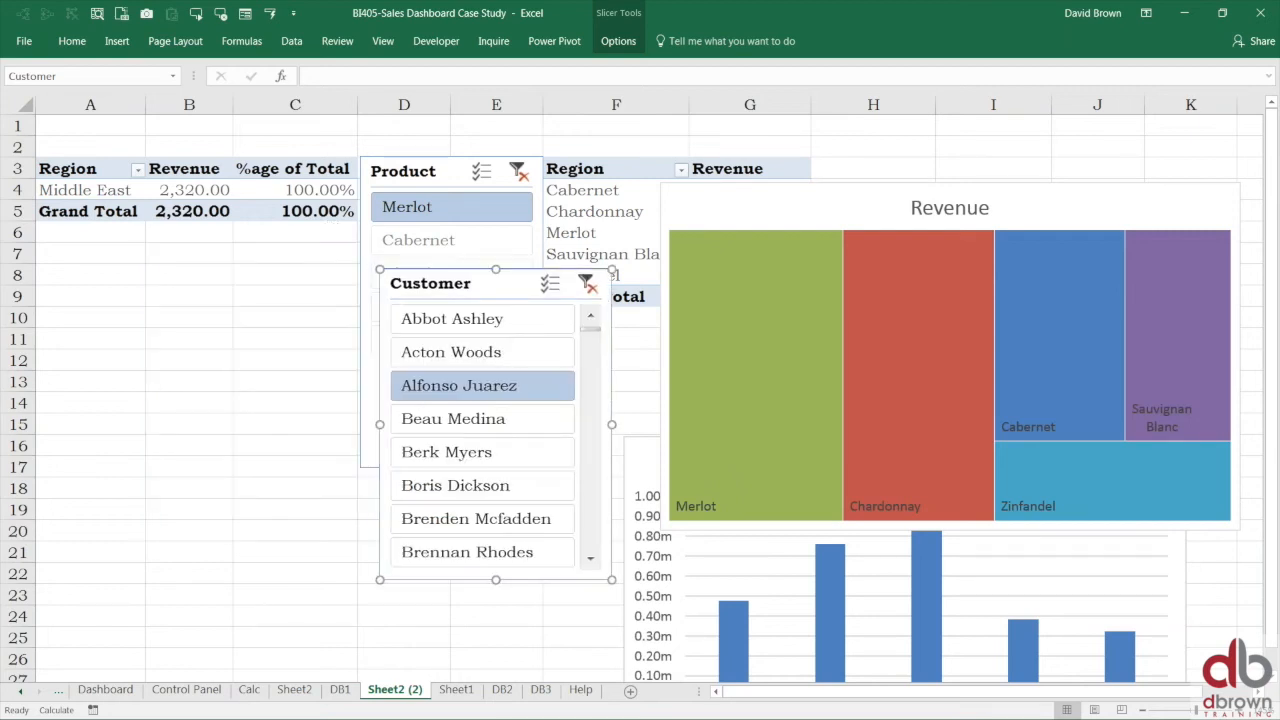
{"action": "left_click", "coordinate": [201, 190]}
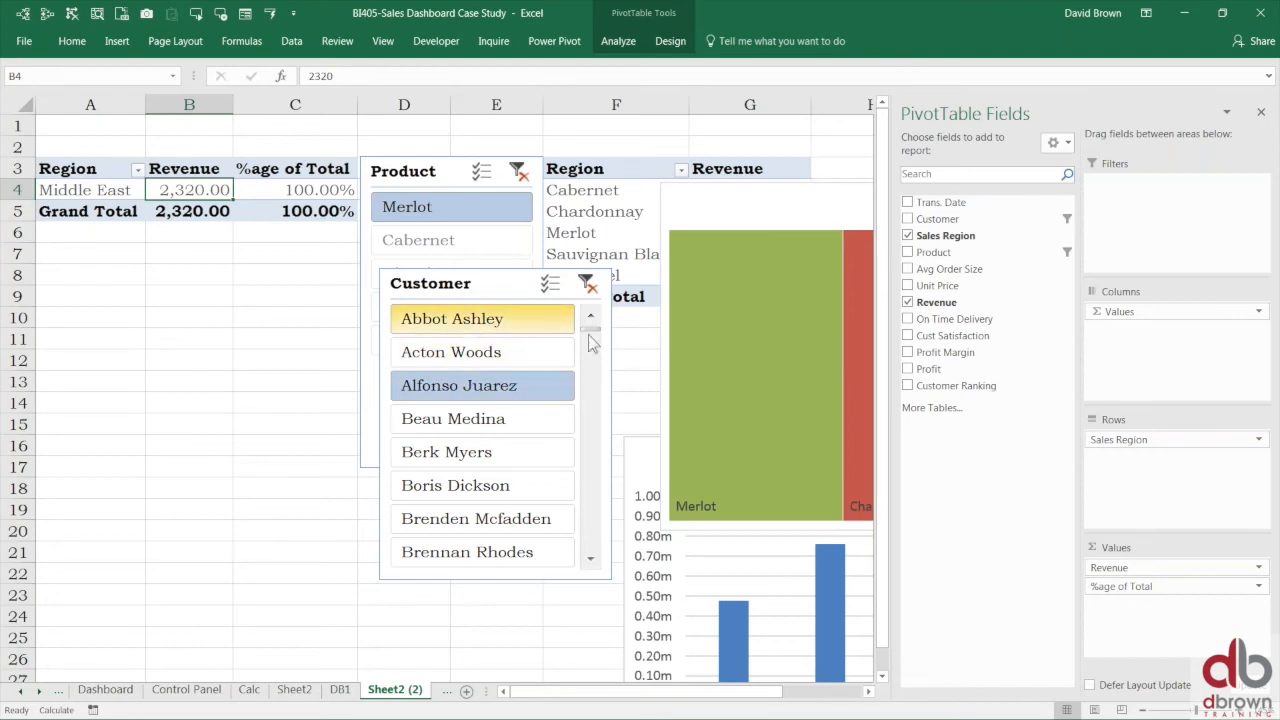
{"action": "left_click_drag", "start_coordinate": [596, 338], "coordinate": [578, 453]}
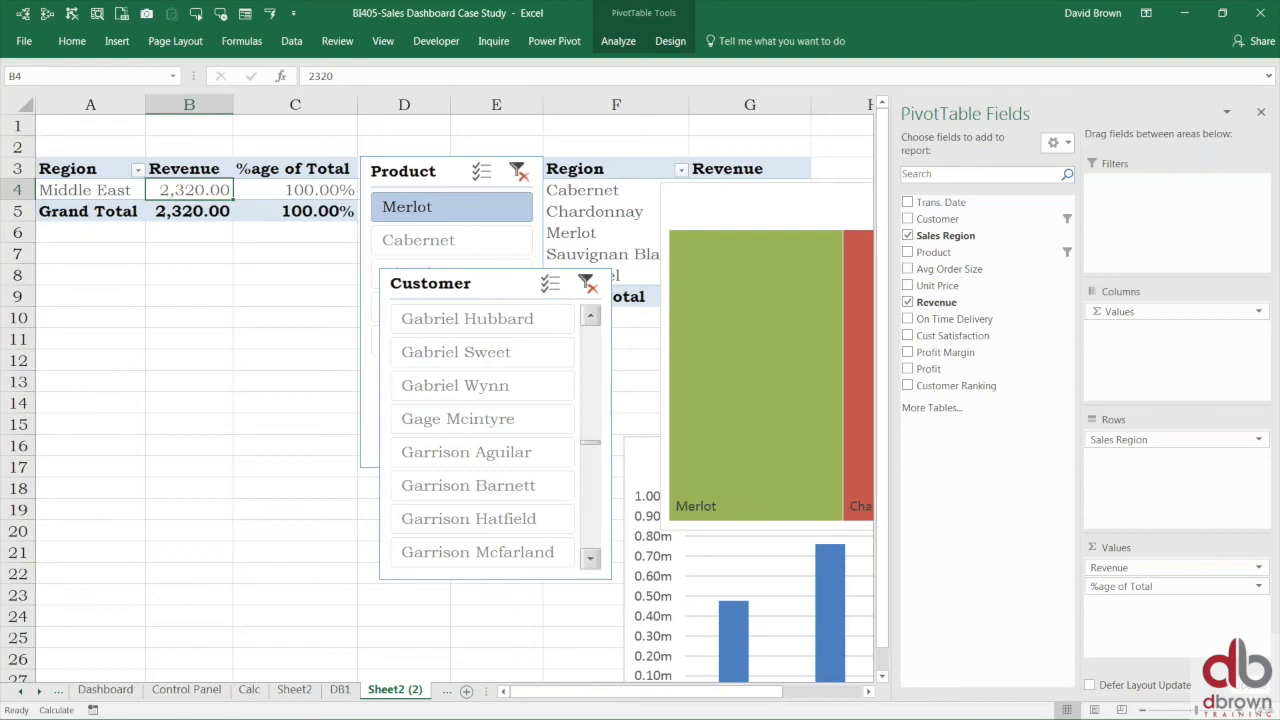
{"action": "left_click_drag", "start_coordinate": [593, 444], "coordinate": [622, 305]}
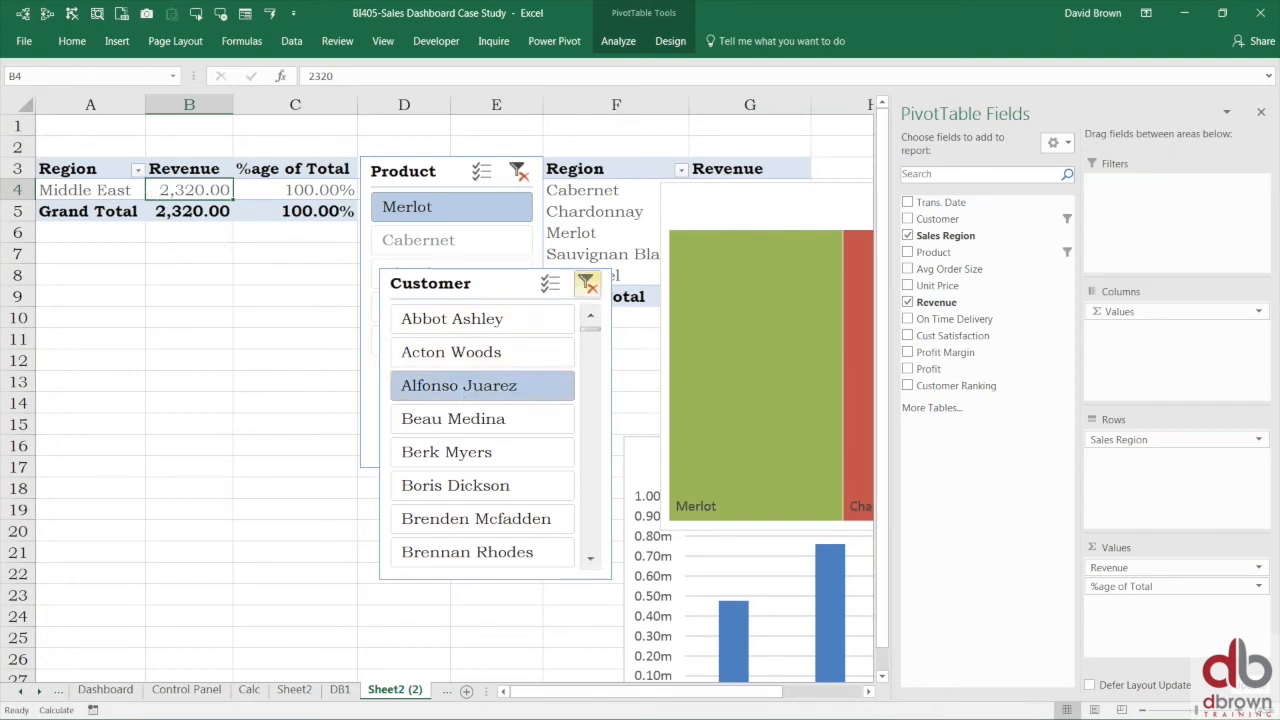
{"action": "left_click", "coordinate": [588, 284]}
{"action": "left_click", "coordinate": [555, 172]}
- Copy the whole Sales Region pivot table and paste it into a new blank workbook
{"action": "left_click", "coordinate": [205, 215]}
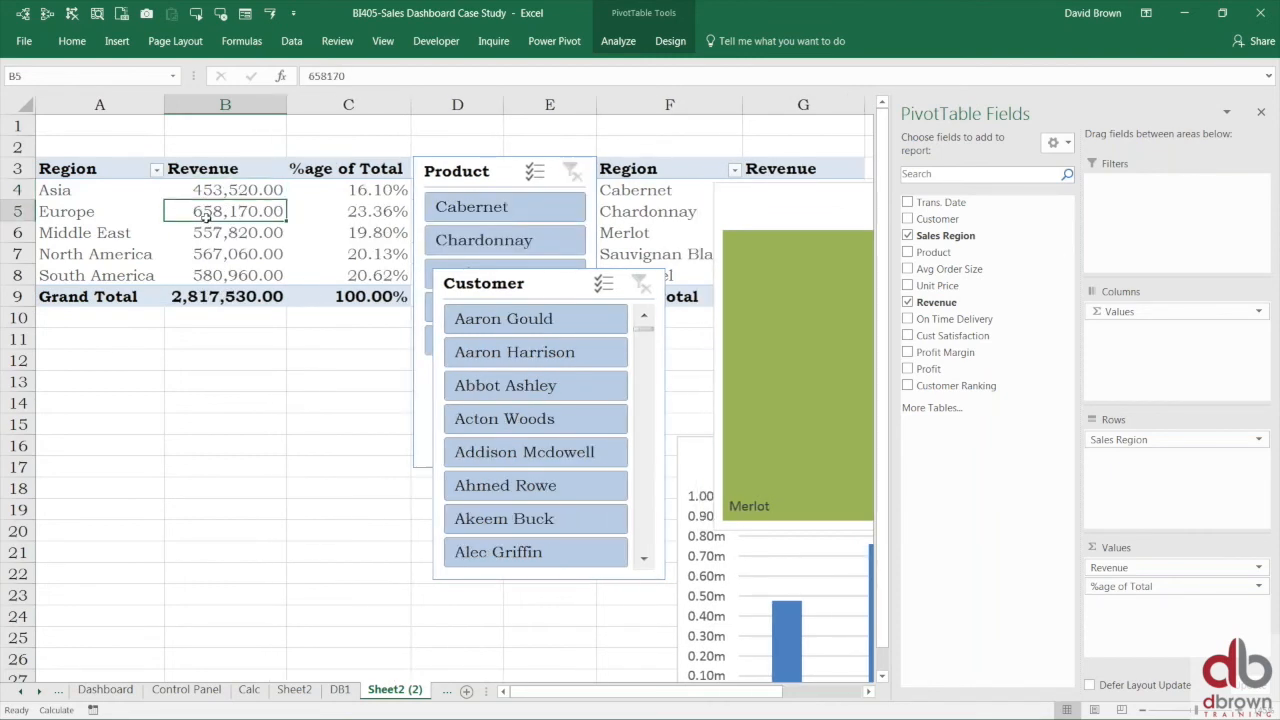
{"action": "key", "text": "ctrl+a"}
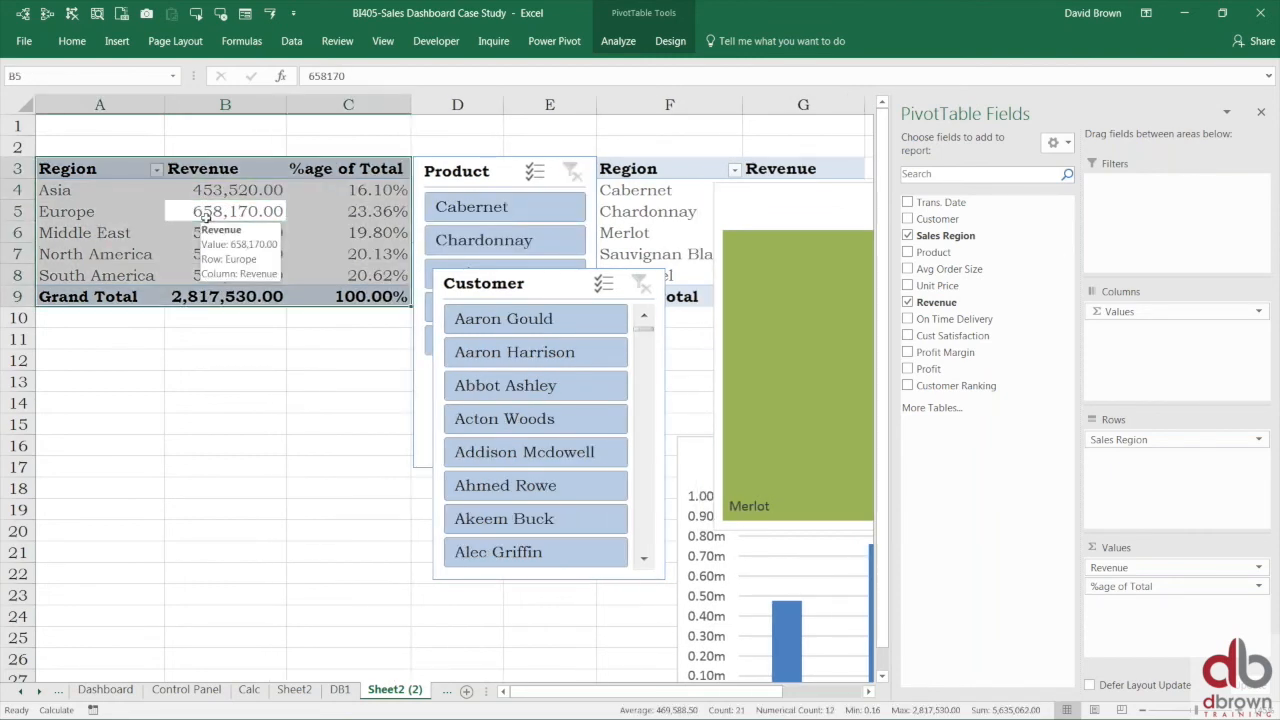
{"action": "key", "text": "ctrl+c"}
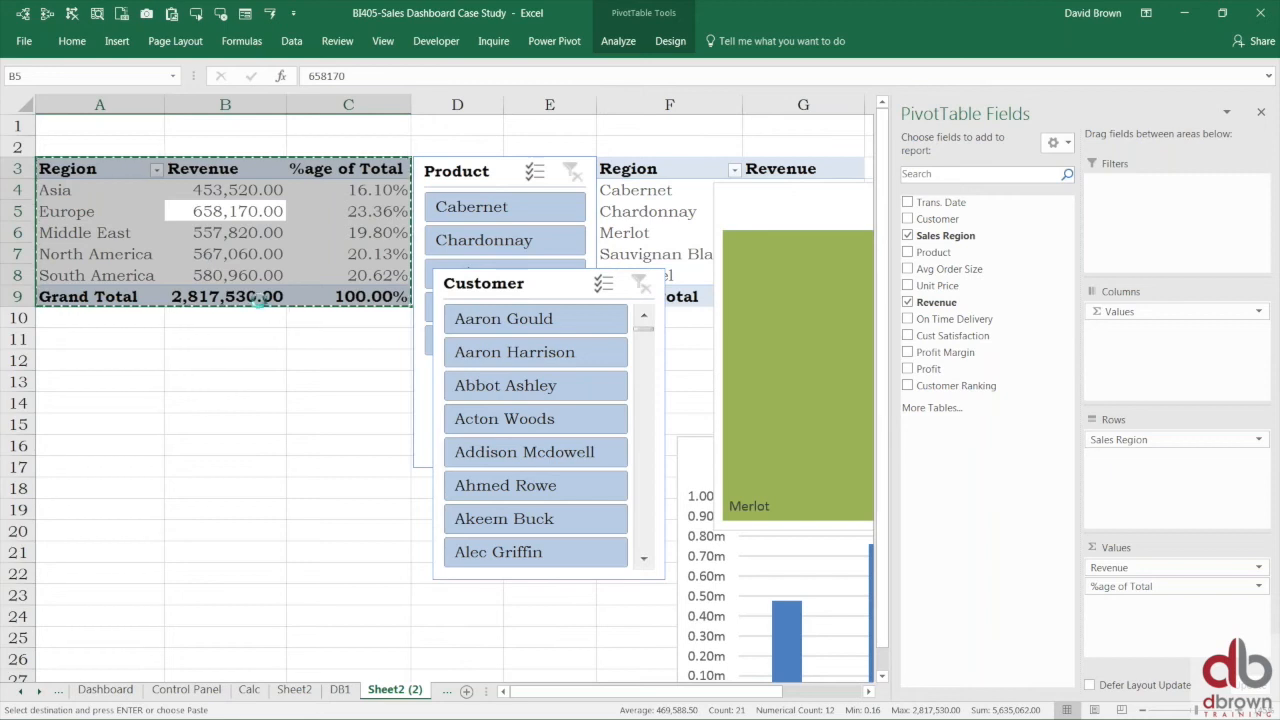
{"action": "key", "text": "ctrl+n"}
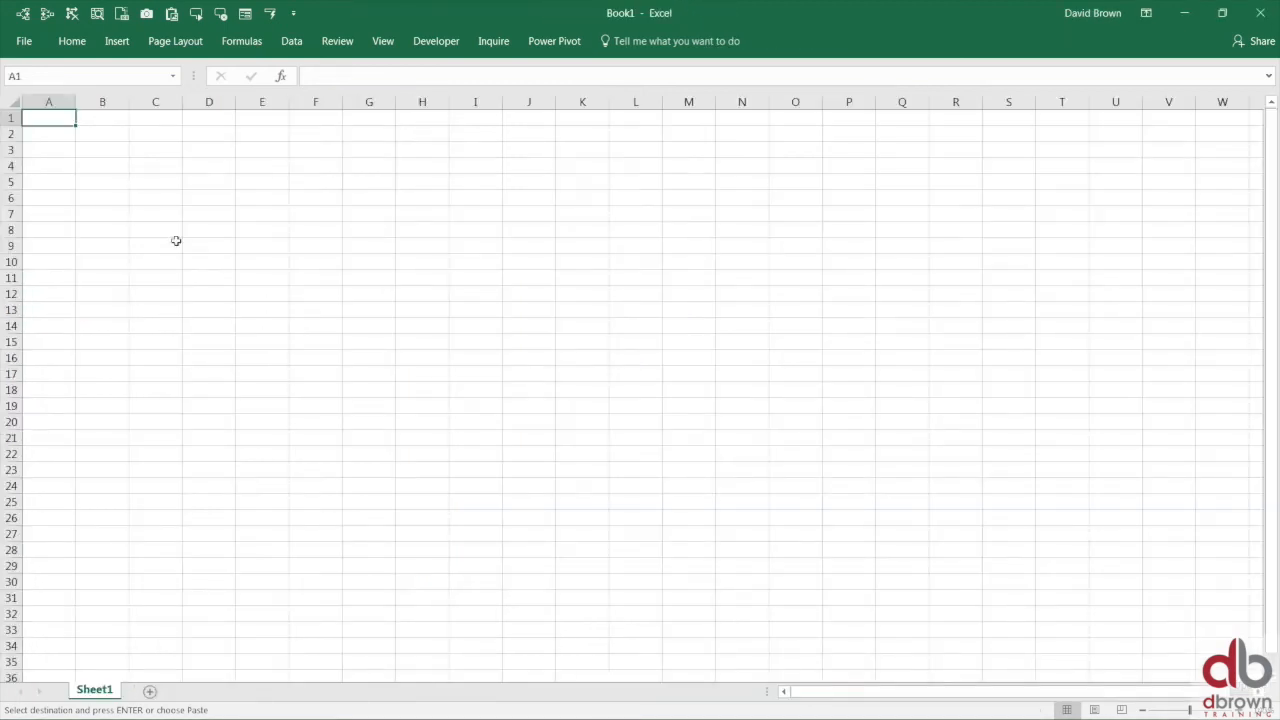
{"action": "key", "text": "ctrl+v"}
{"action": "left_click", "coordinate": [160, 178]}
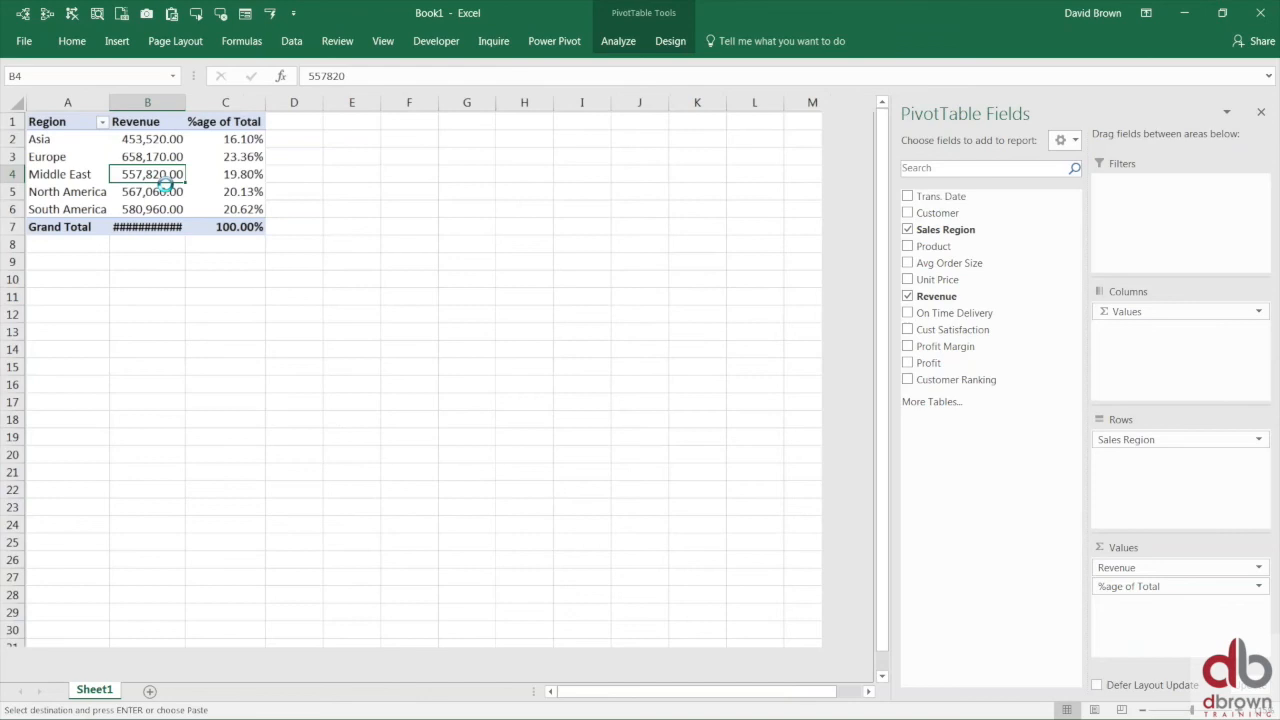
{"action": "scroll", "coordinate": [165, 185], "scroll_direction": "up", "scroll_amount": 5}
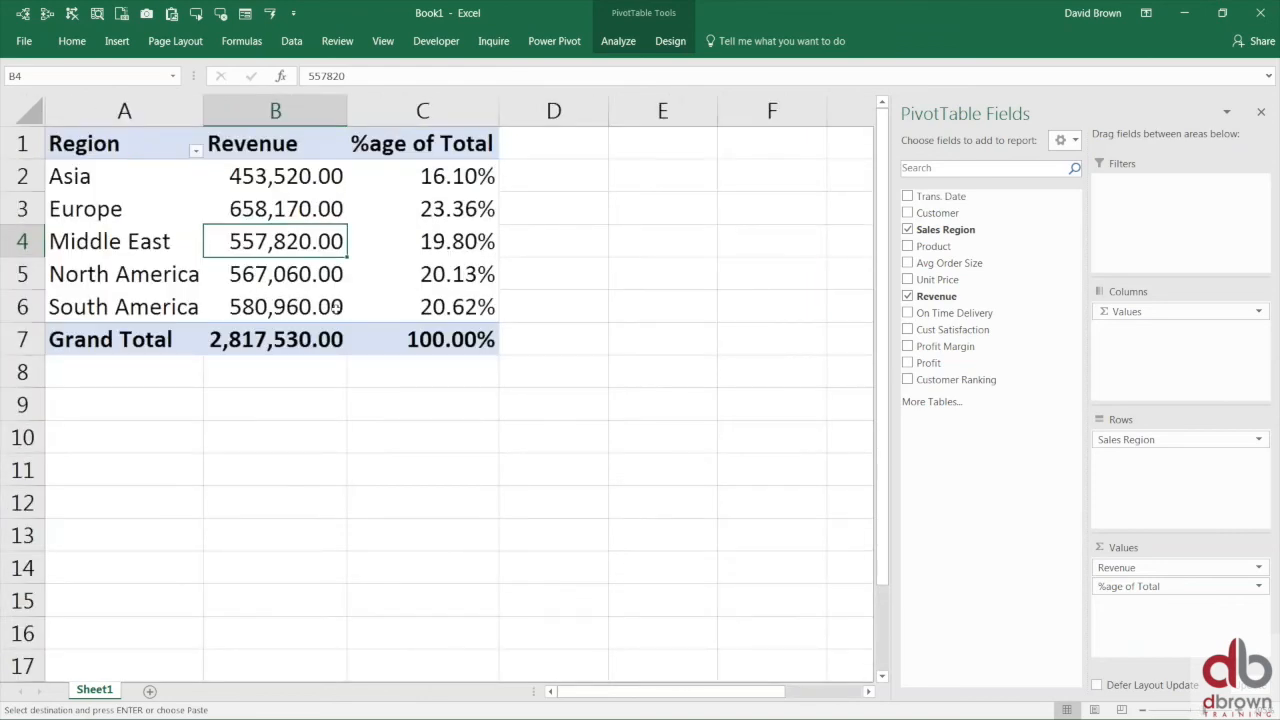
- Return to the BI405-Sales Dashboard Case Study workbook and close it, leaving the new workbook open
{"action": "scroll", "coordinate": [336, 309], "scroll_direction": "down", "scroll_amount": 1}
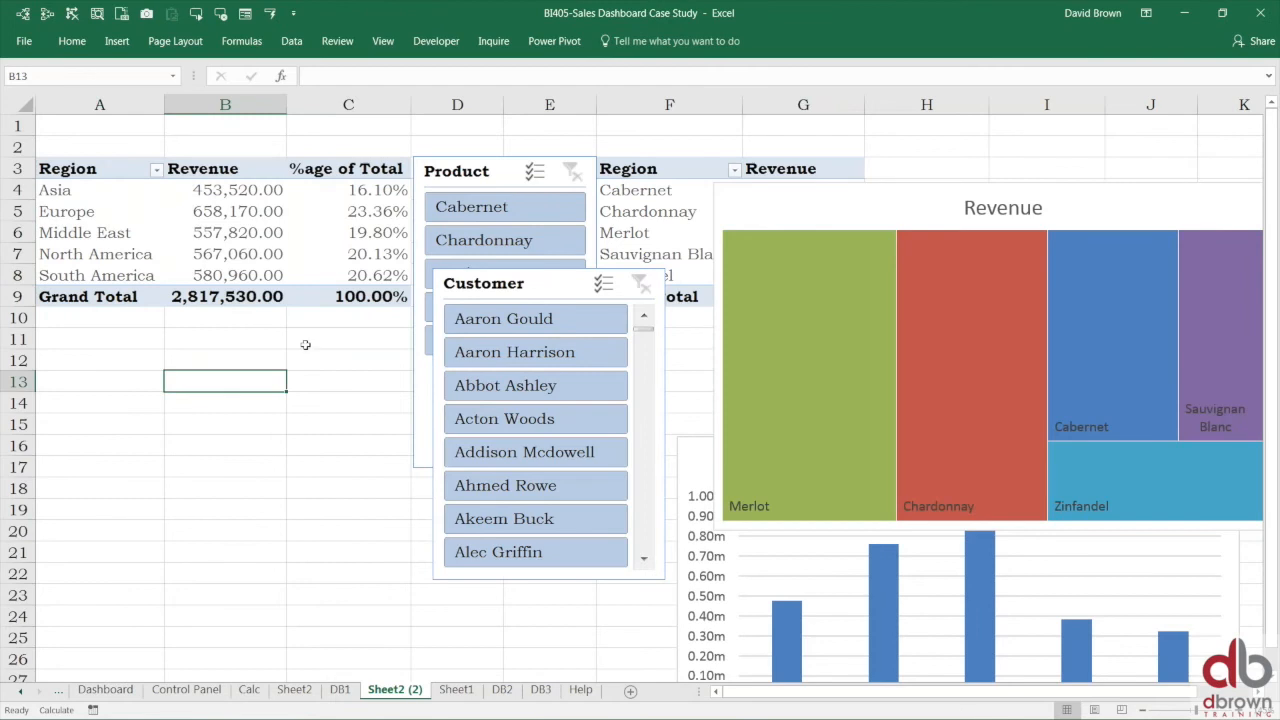
{"action": "left_click", "coordinate": [1260, 12]}
{"action": "left_click", "coordinate": [572, 404]}
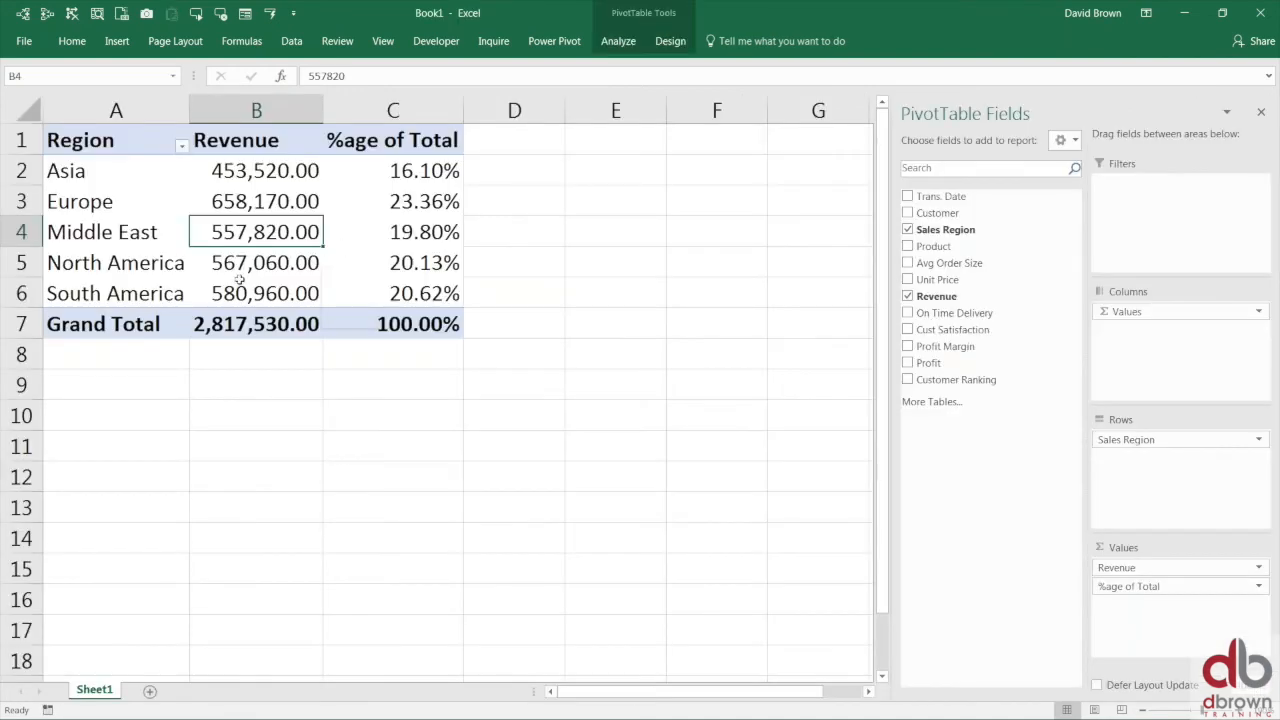
- Replace Sales Region with Product in the pivot table's rows and add Profit to its values
{"action": "left_click", "coordinate": [908, 247]}
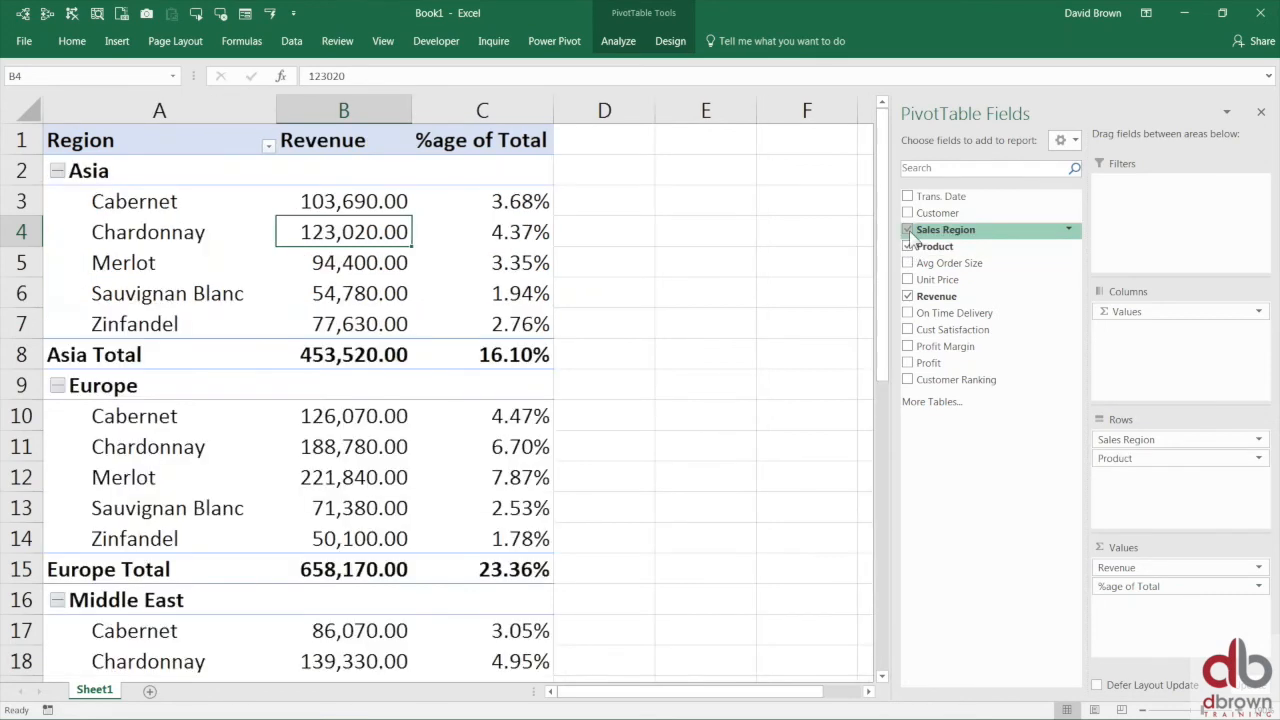
{"action": "left_click", "coordinate": [908, 230]}
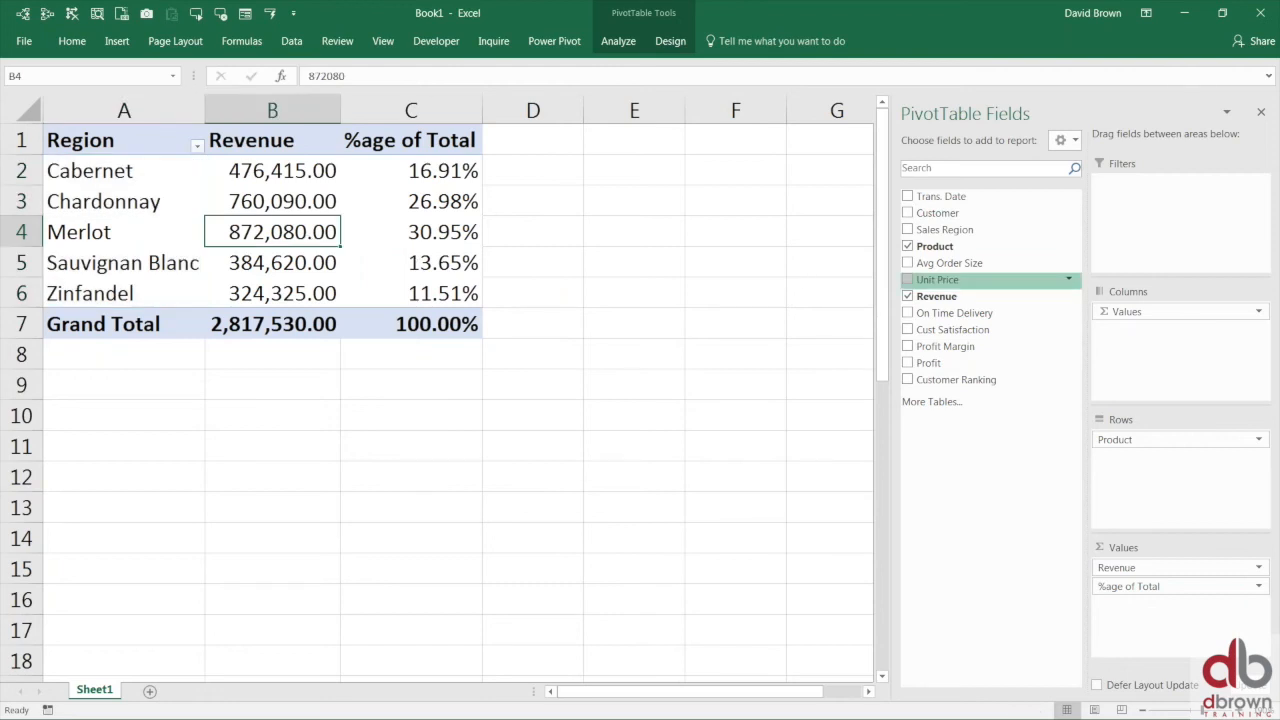
{"action": "left_click_drag", "start_coordinate": [930, 347], "coordinate": [944, 379]}
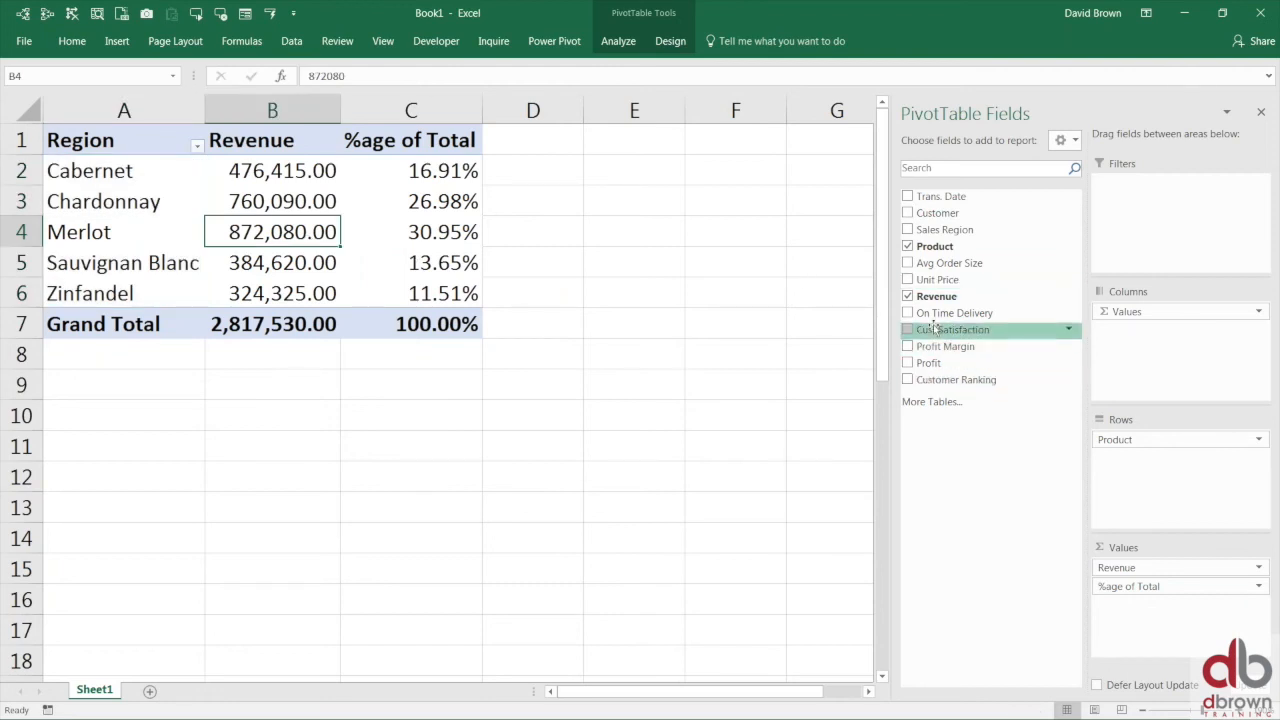
{"action": "left_click_drag", "start_coordinate": [921, 332], "coordinate": [1155, 618]}
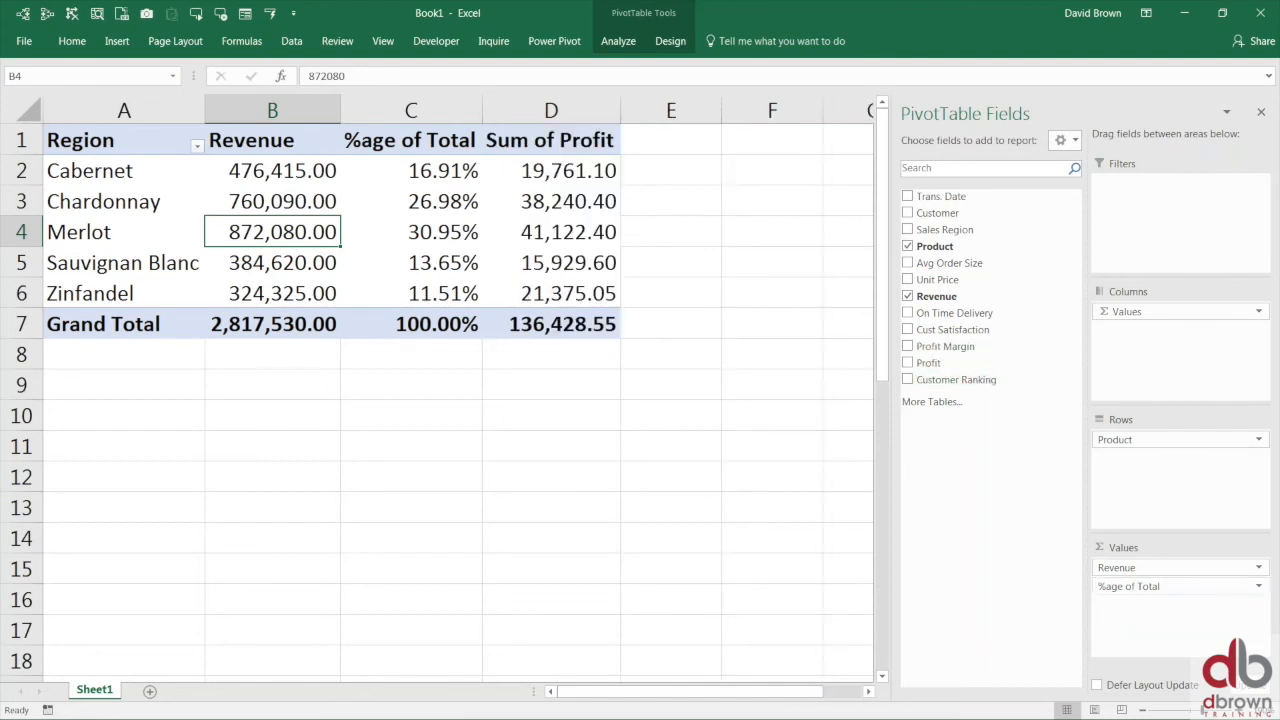
- Rename the Sum of Profit column header as Profit
{"action": "left_click", "coordinate": [450, 235]}
{"action": "left_click", "coordinate": [537, 127]}
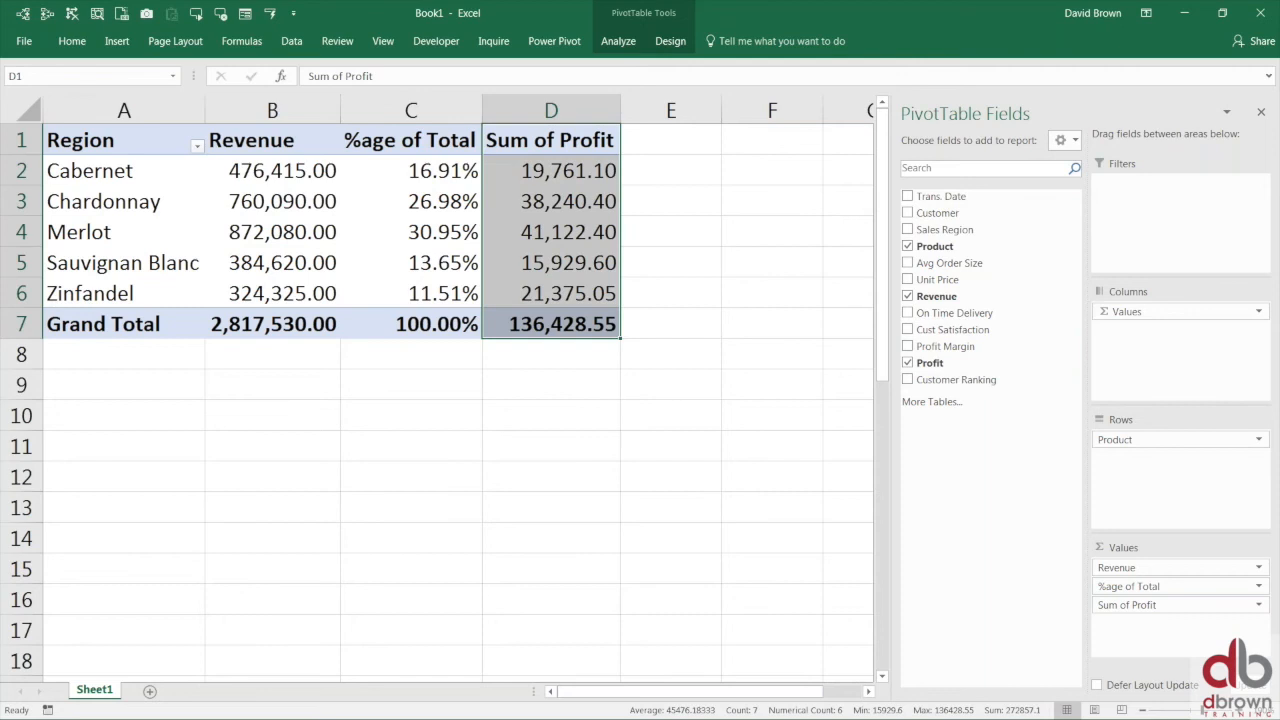
{"action": "left_click", "coordinate": [537, 145]}
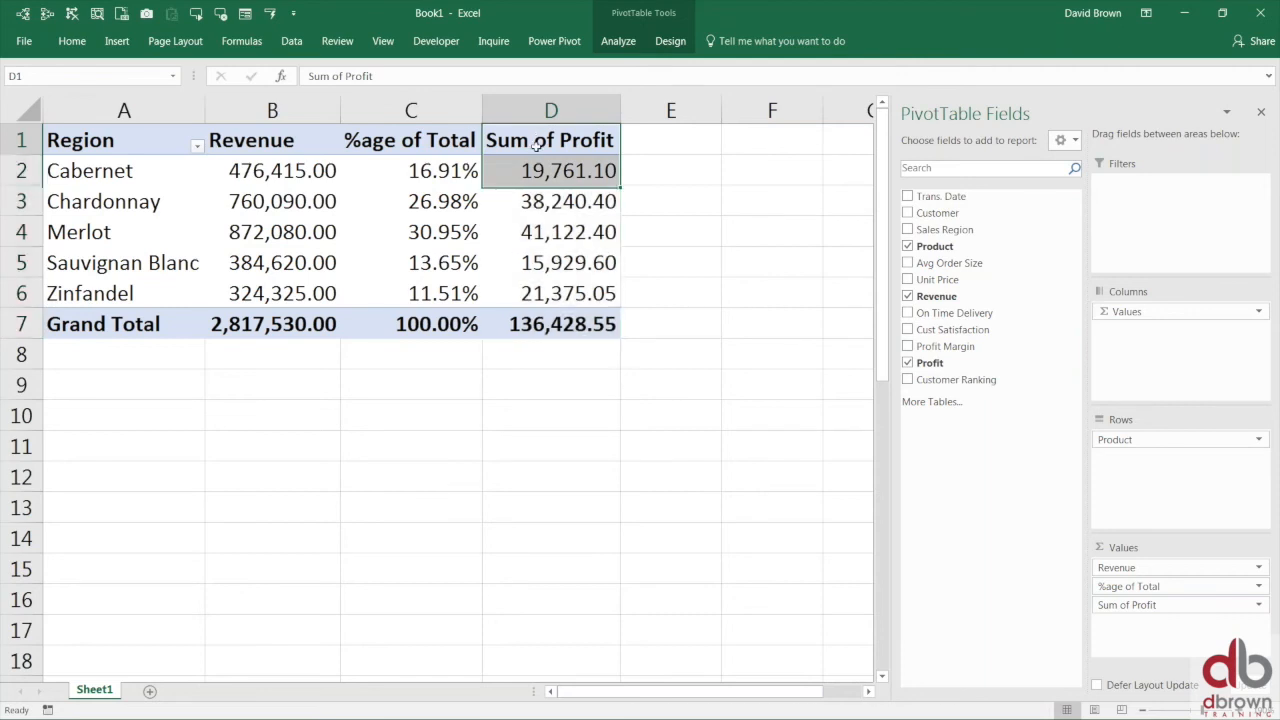
{"action": "type", "text": "Profit"}
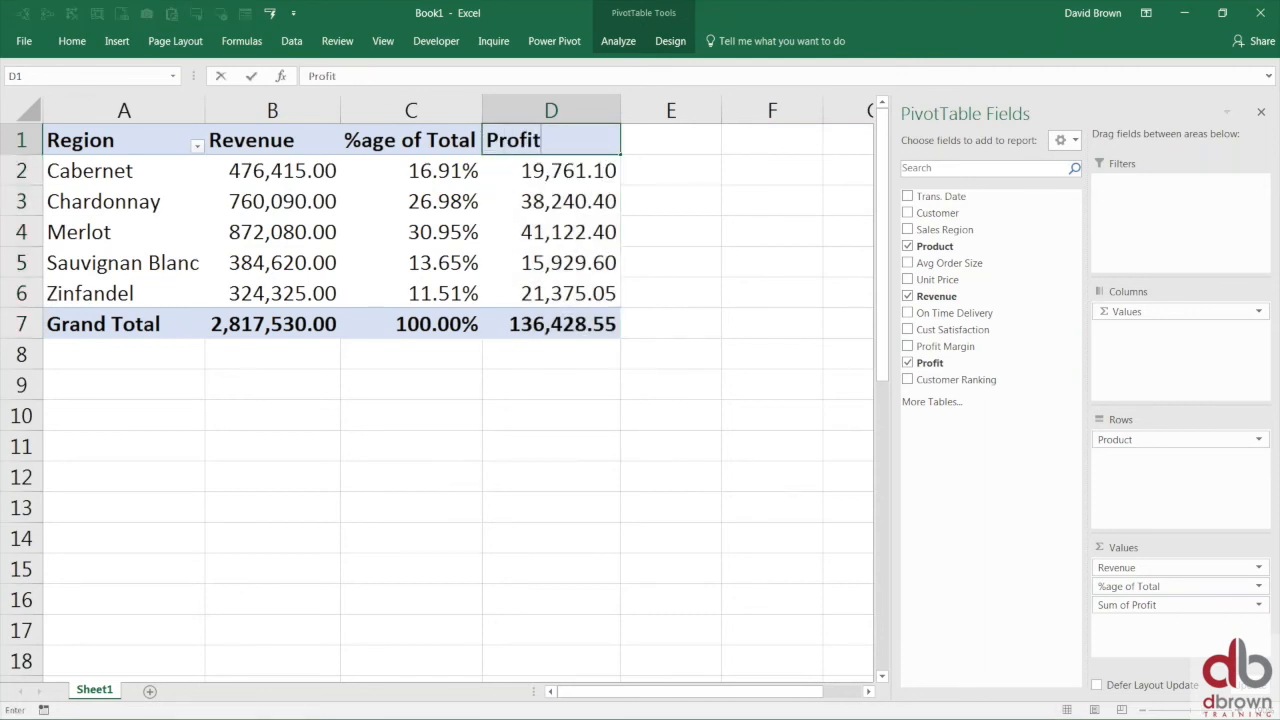
{"action": "key", "text": "Return"}
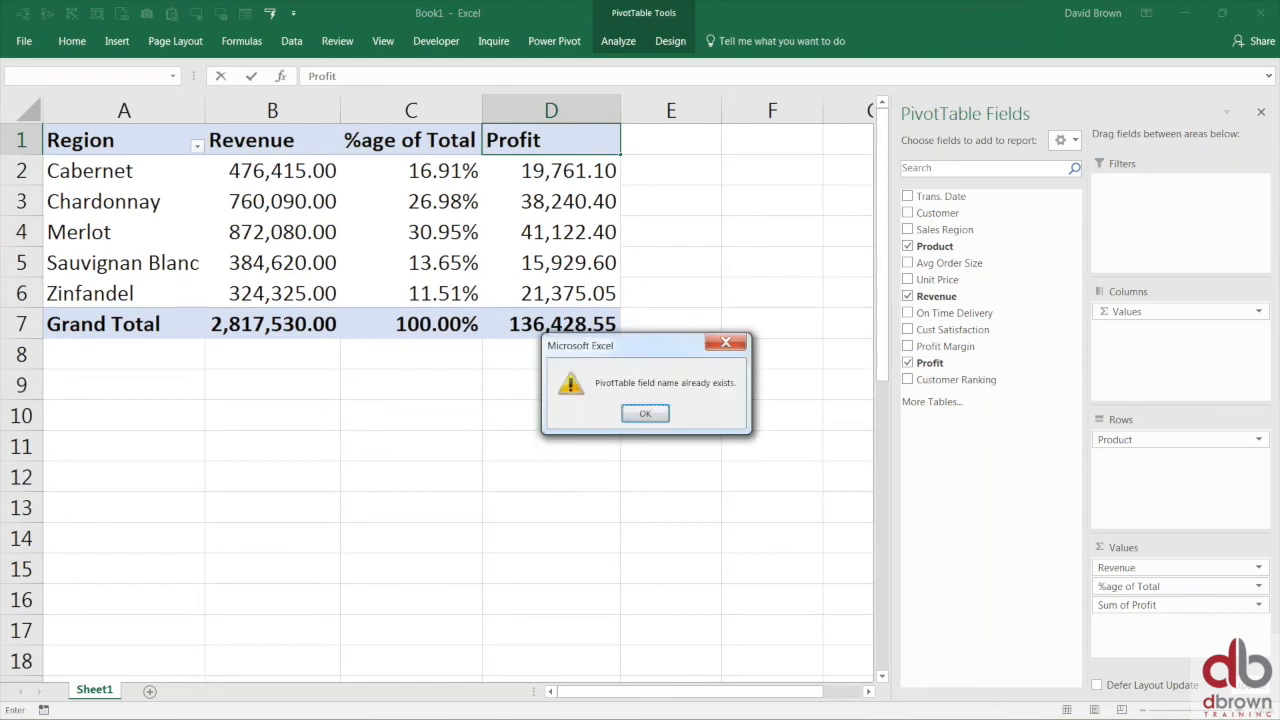
{"action": "left_click", "coordinate": [645, 413]}
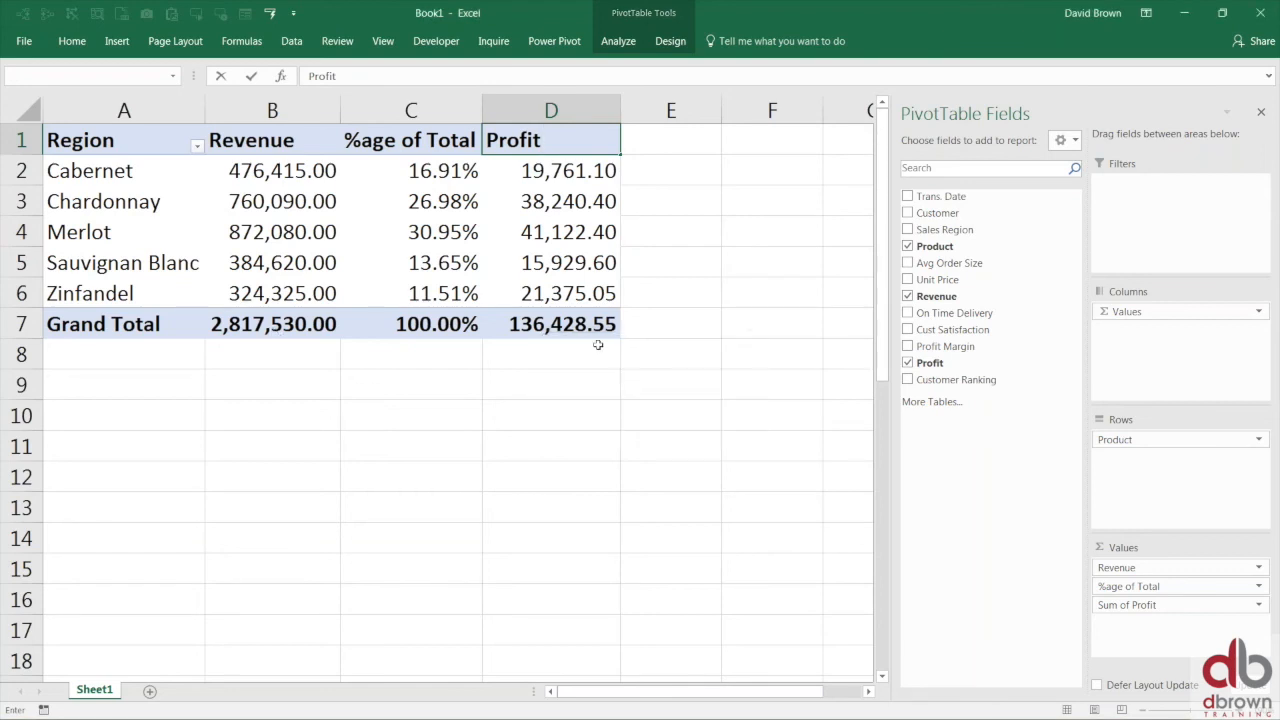
{"action": "key", "text": "Return"}
- Insert three blank rows above the pivot table
{"action": "key", "text": "Up"}
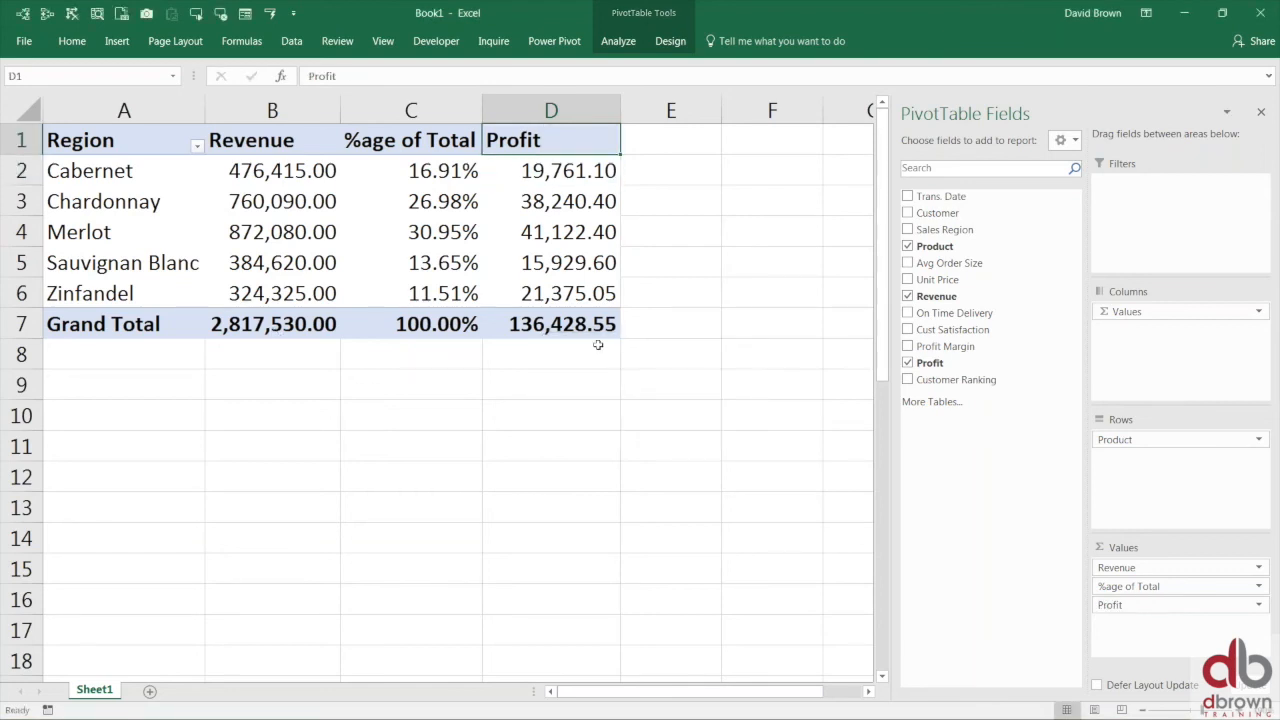
{"action": "key", "text": "shift+space"}
{"action": "key", "text": "ctrl+shift+plus"}
{"action": "key", "text": "ctrl+shift+plus"}
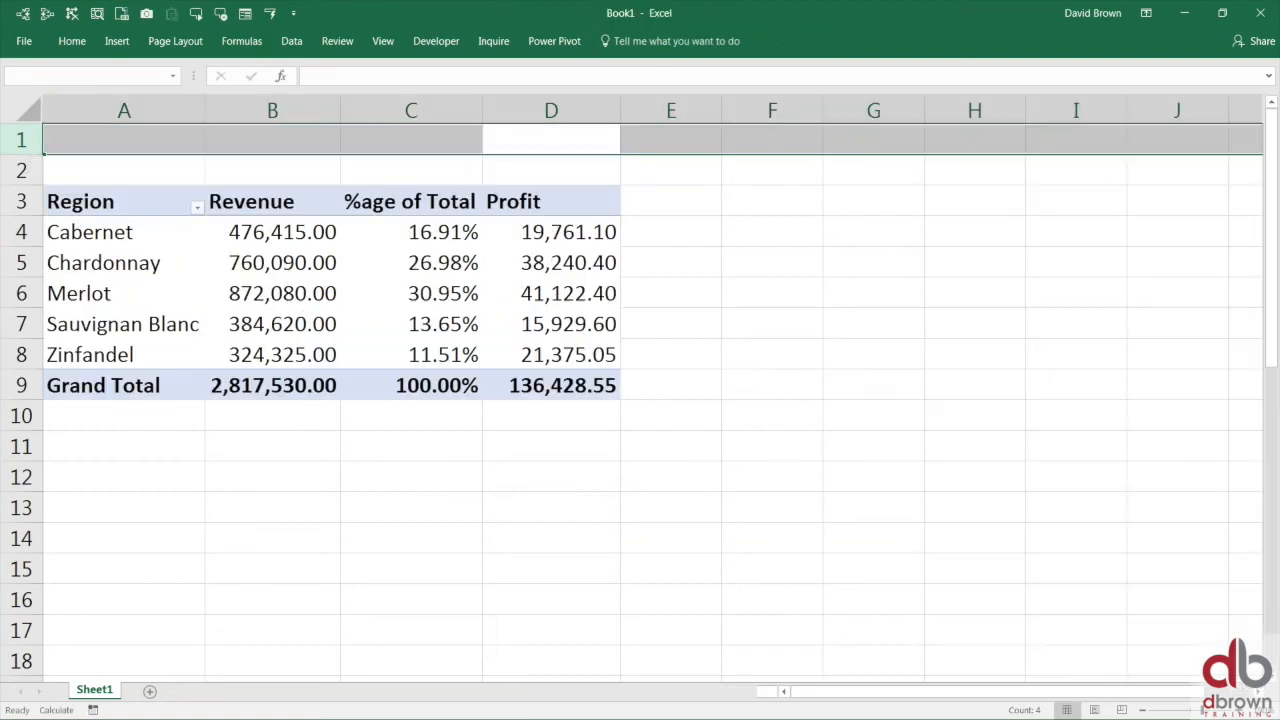
{"action": "key", "text": "ctrl+shift+plus"}
{"action": "key", "text": "Left"}
{"action": "key", "text": "Left"}
{"action": "key", "text": "Left"}
{"action": "key", "text": "Down"}
- Add Customer as a report filter of the pivot table and filter by the first customer in the list
{"action": "left_click", "coordinate": [310, 350]}
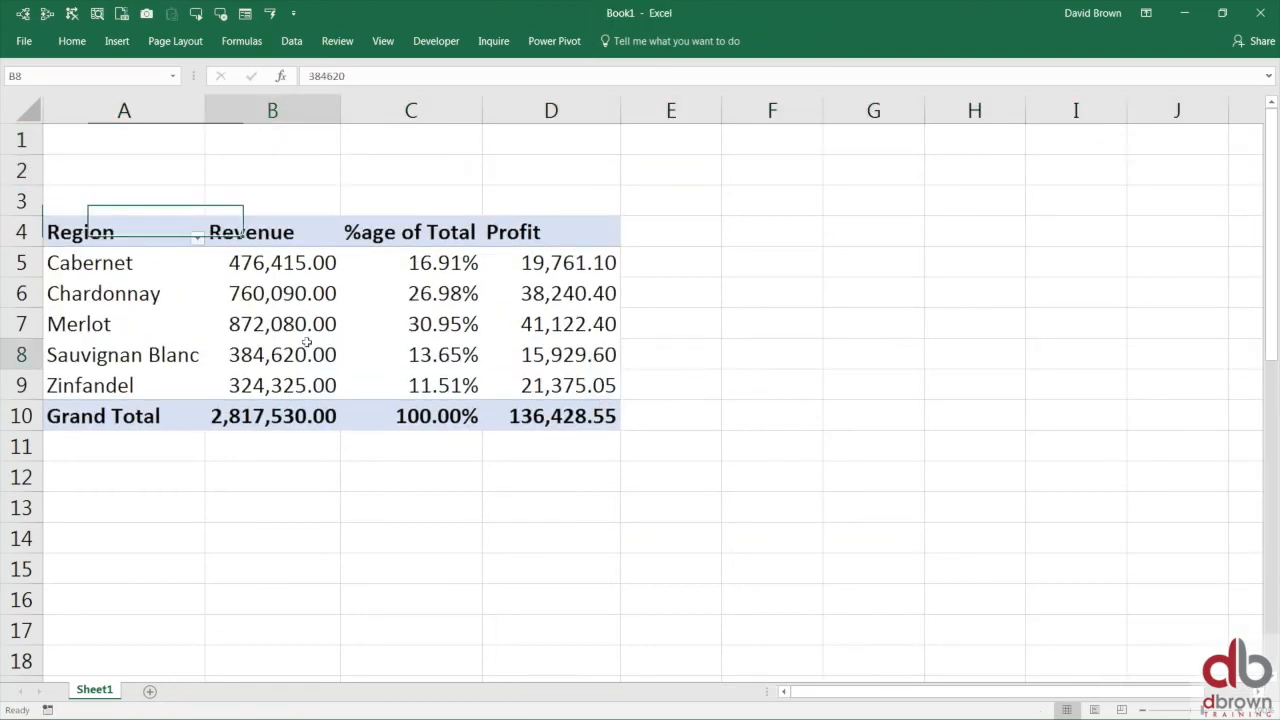
{"action": "left_click_drag", "start_coordinate": [958, 214], "coordinate": [1180, 180]}
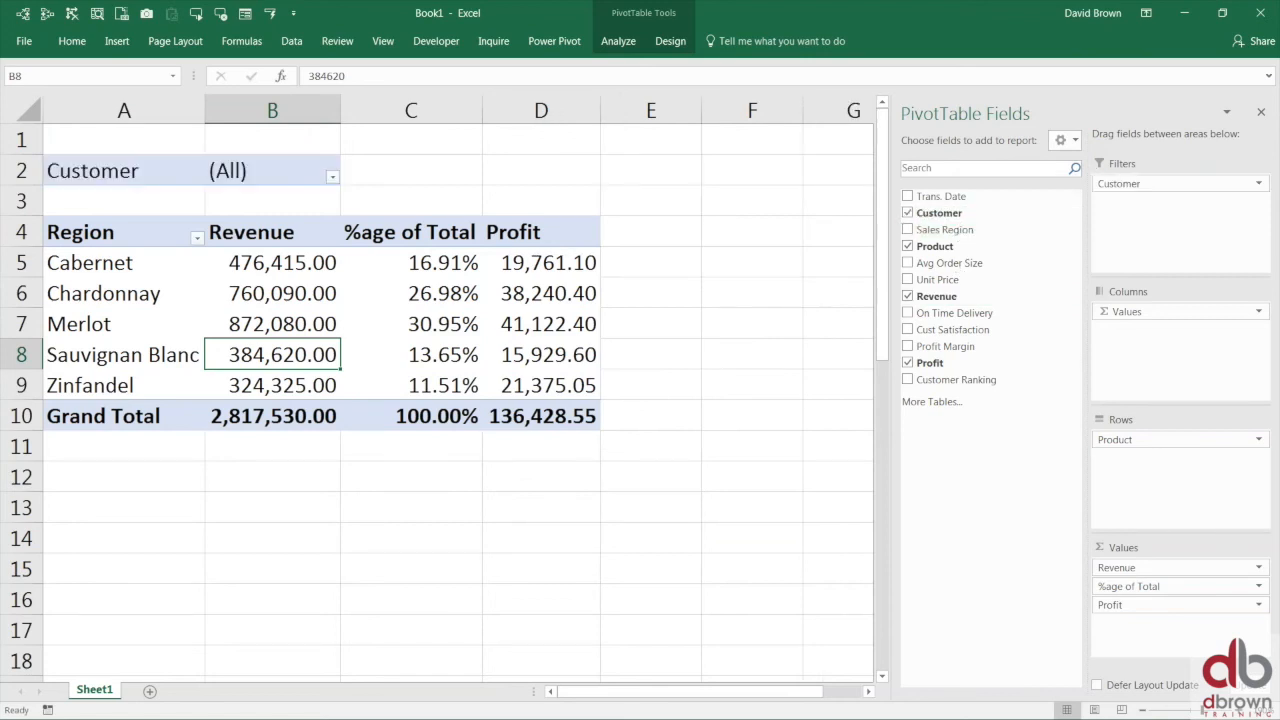
{"action": "left_click", "coordinate": [333, 178]}
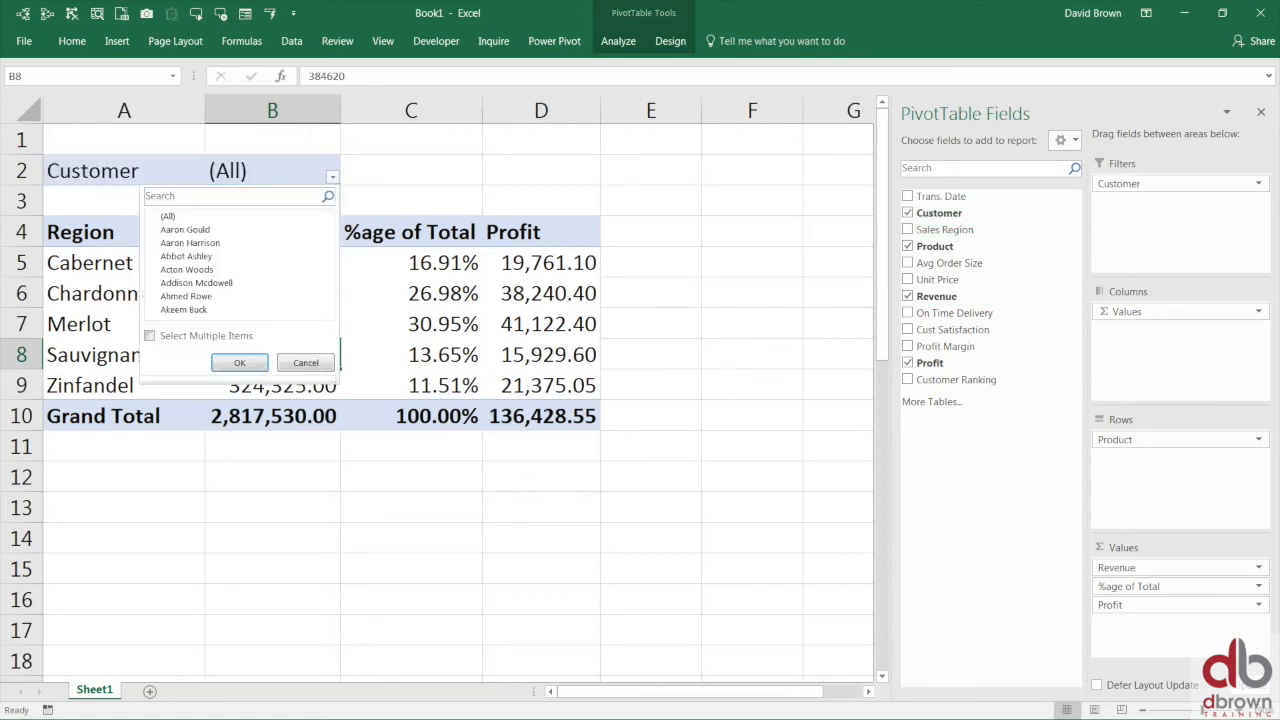
{"action": "left_click", "coordinate": [240, 362]}
{"action": "left_click", "coordinate": [290, 264]}
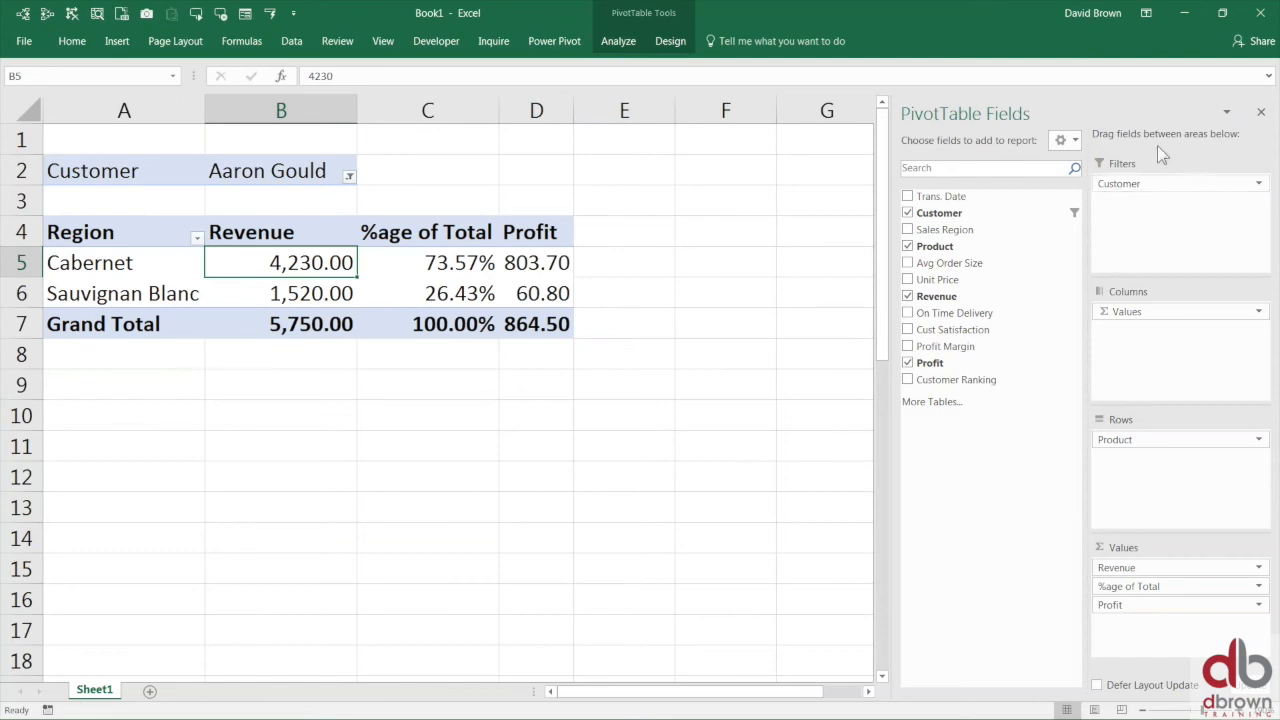
- Close the PivotTable field list and look through the customers offered by the Customer report filter
{"action": "left_click", "coordinate": [1261, 113]}
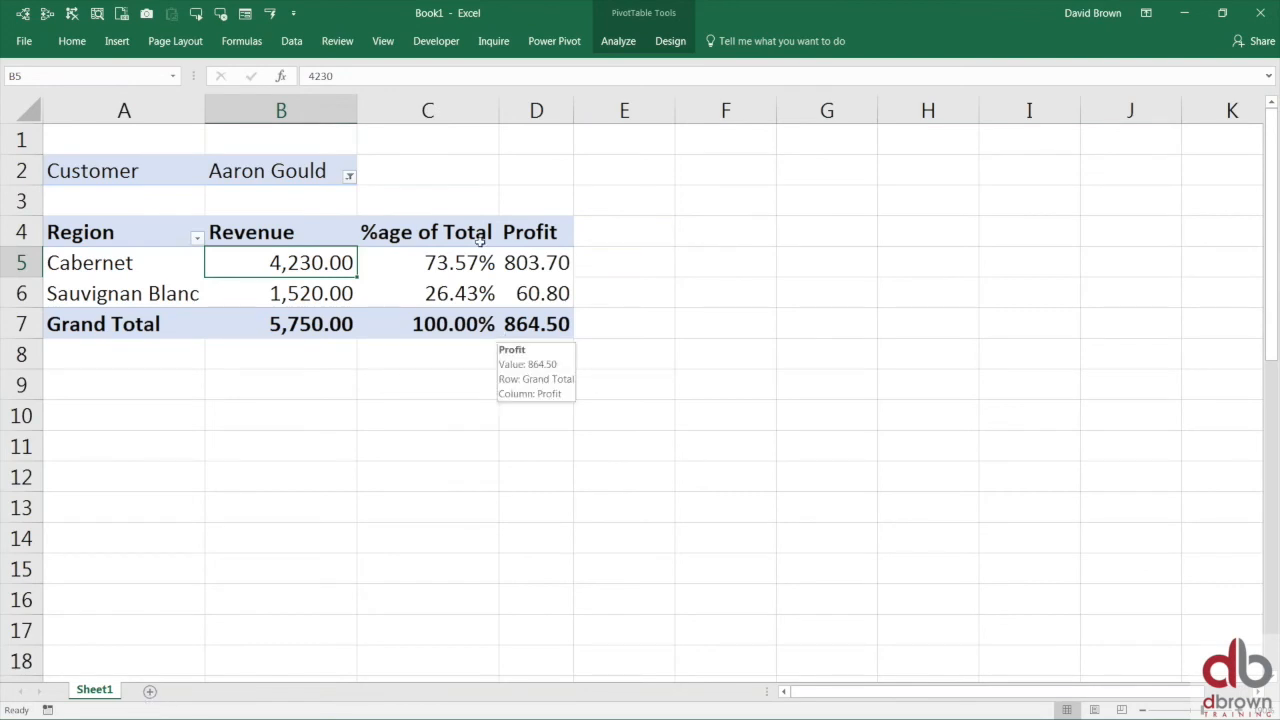
{"action": "left_click", "coordinate": [283, 186]}
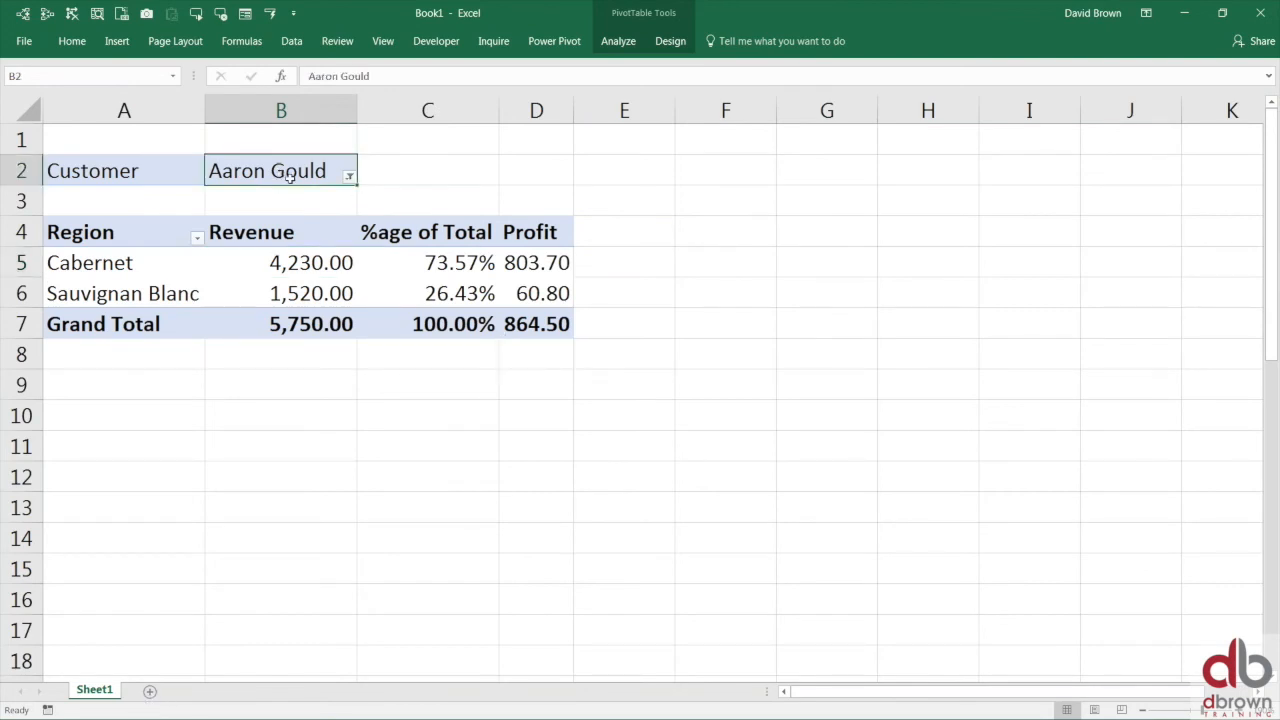
{"action": "left_click", "coordinate": [350, 176]}
{"action": "left_click_drag", "start_coordinate": [344, 231], "coordinate": [357, 204]}
{"action": "left_click", "coordinate": [384, 279]}
{"action": "left_click", "coordinate": [347, 265]}
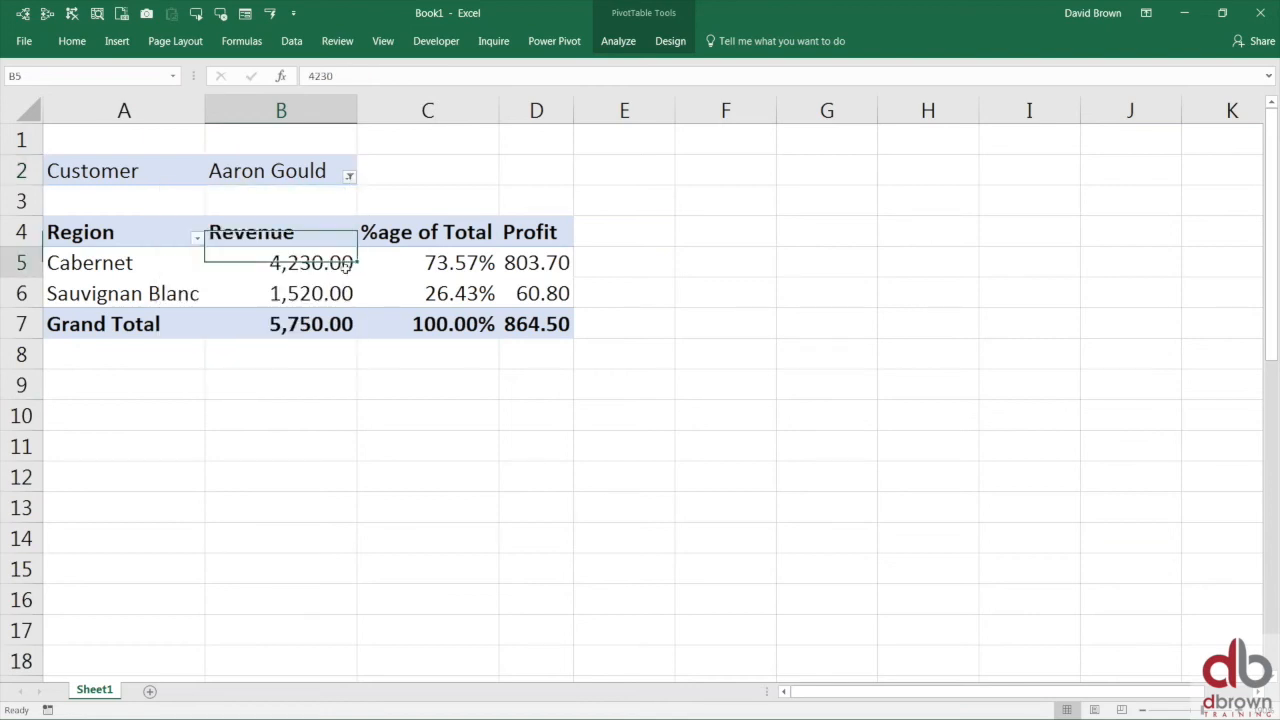
- Duplicate Sheet1 and filter the copy's pivot table by the second customer in the list
{"action": "left_click_drag", "start_coordinate": [100, 697], "coordinate": [222, 690]}
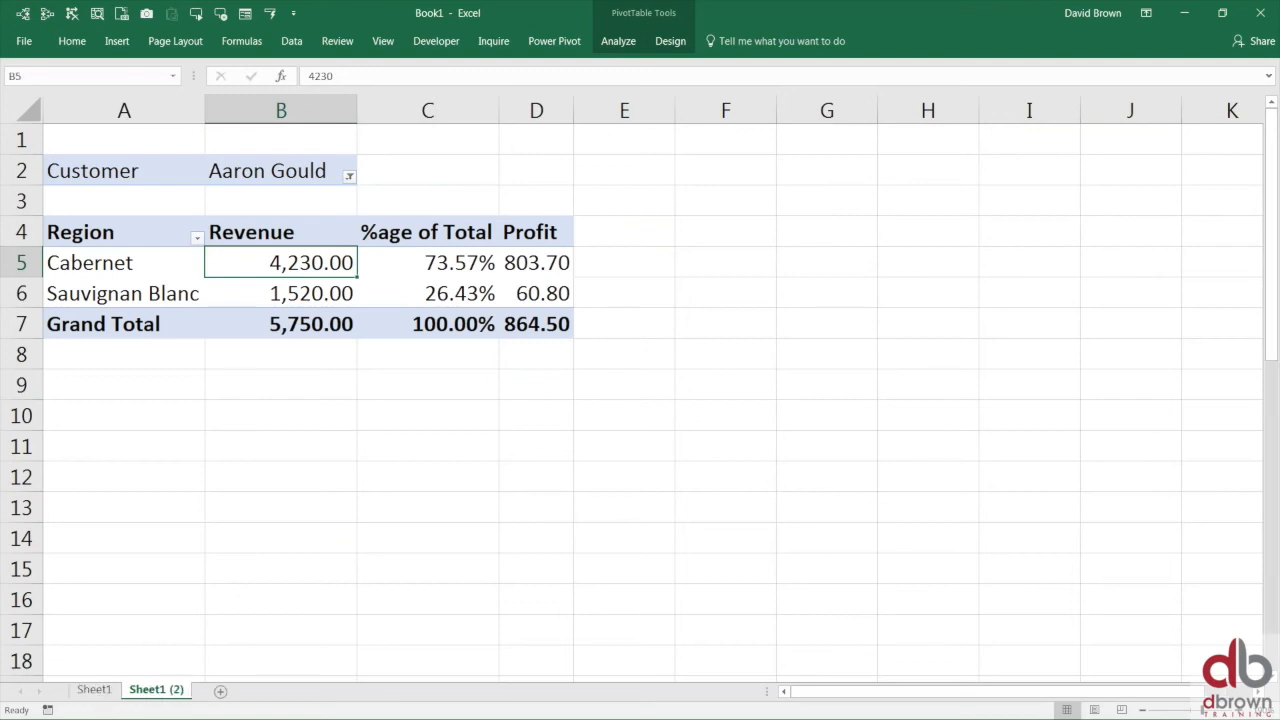
{"action": "left_click", "coordinate": [350, 177]}
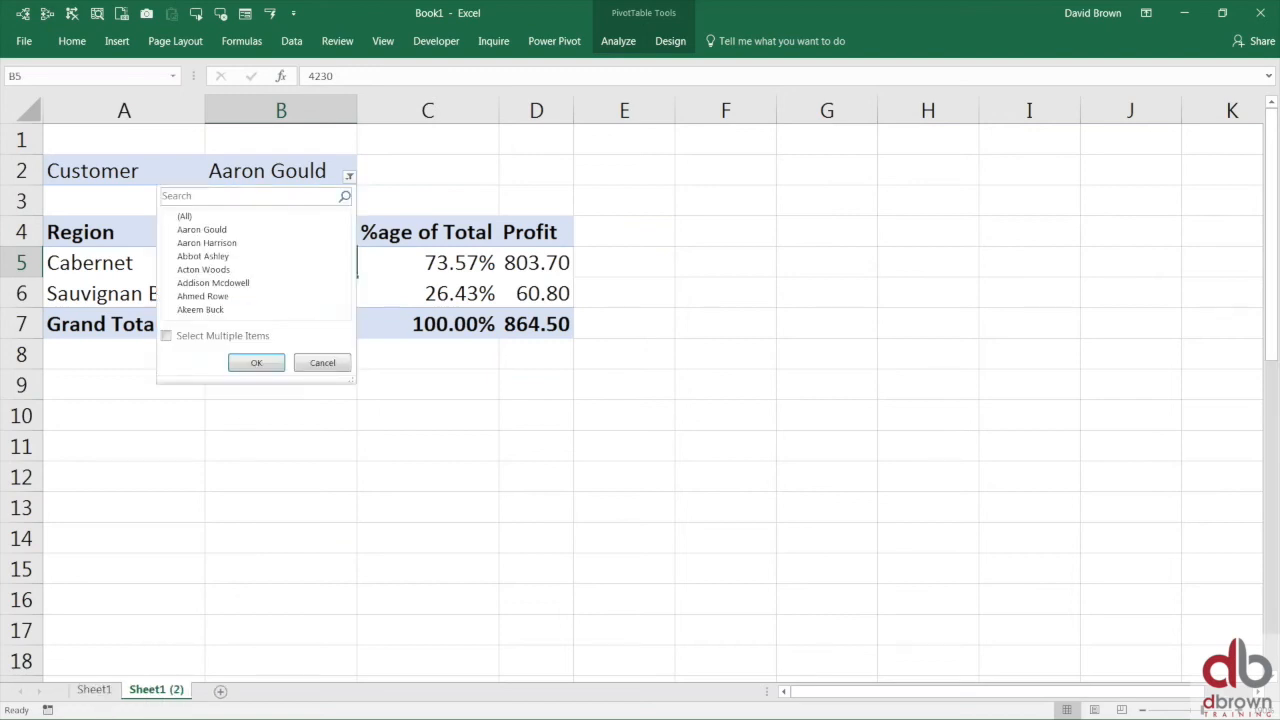
{"action": "left_click", "coordinate": [219, 244]}
{"action": "left_click", "coordinate": [254, 364]}
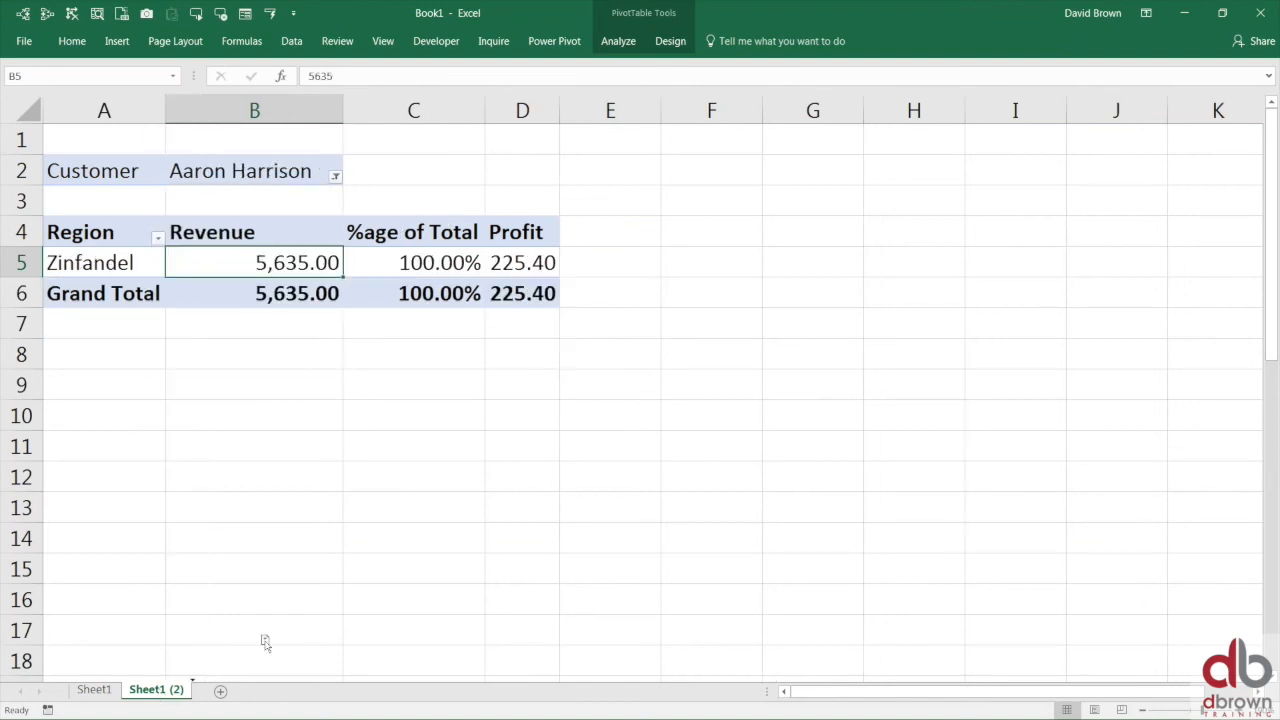
- Duplicate the sheet Sheet1 (2) and filter the new copy's pivot table by the third customer in the list
{"action": "left_click_drag", "start_coordinate": [265, 643], "coordinate": [265, 643]}
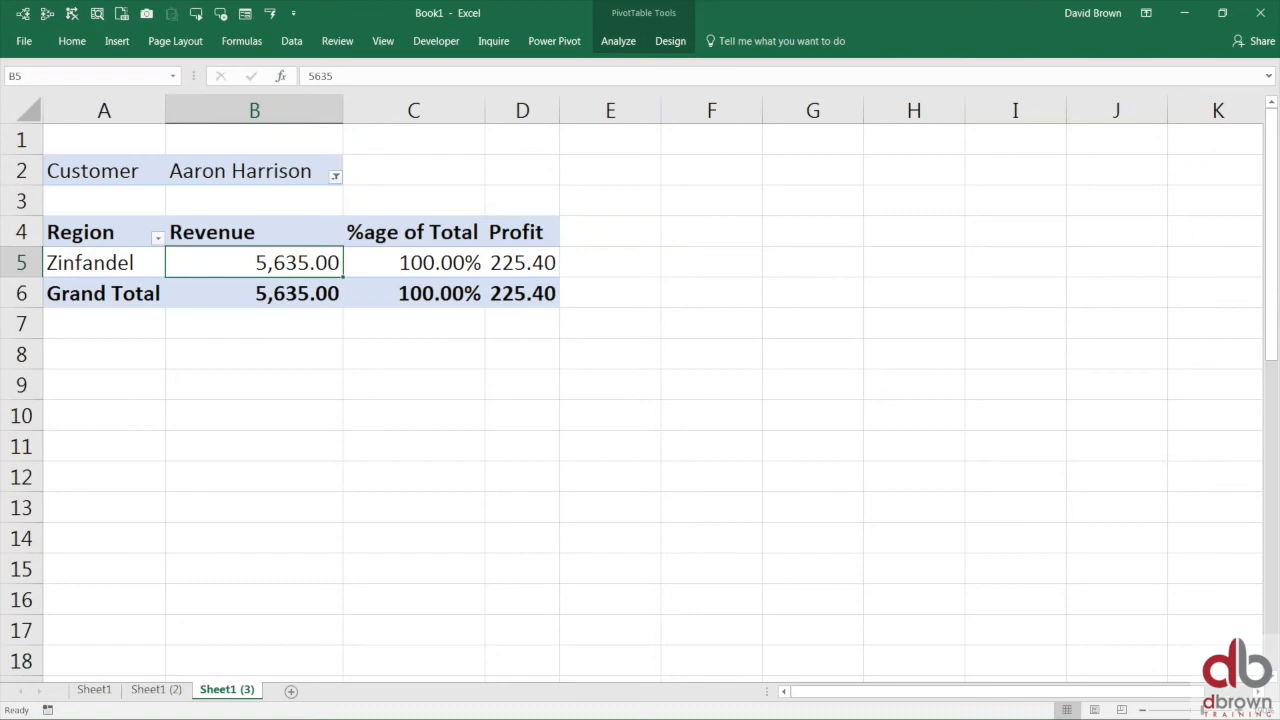
{"action": "left_click", "coordinate": [336, 176]}
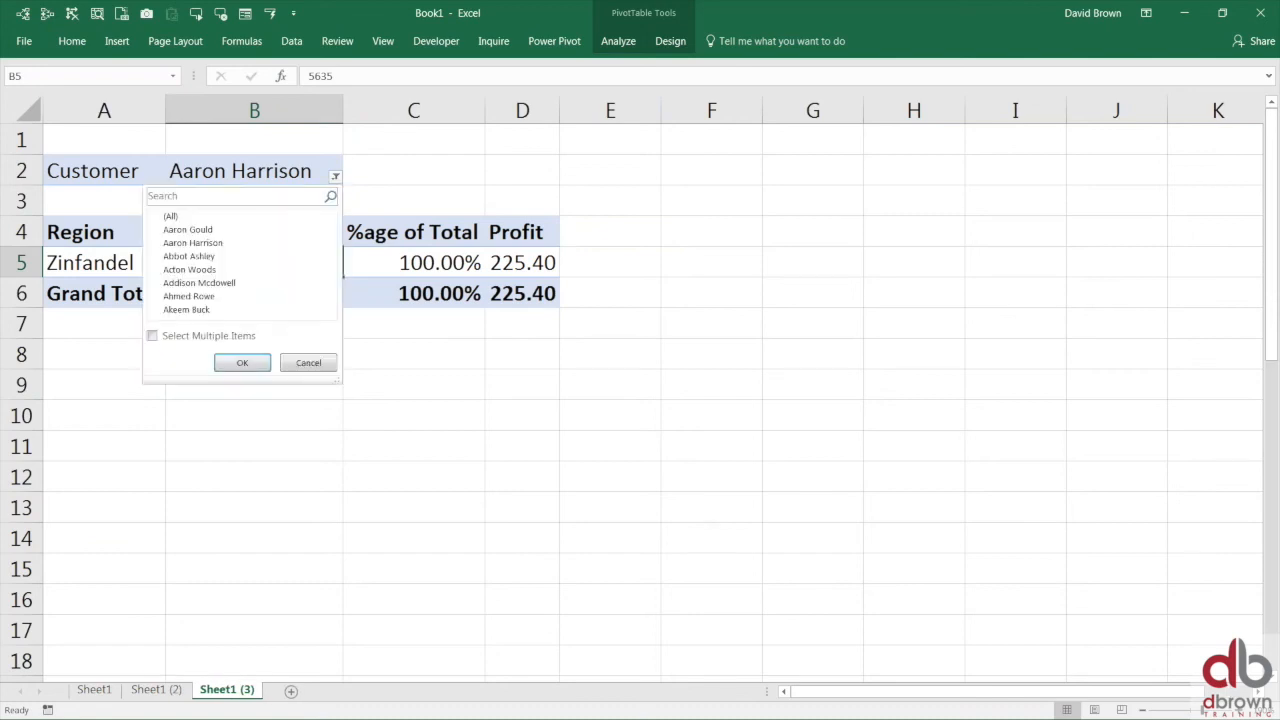
{"action": "left_click", "coordinate": [190, 257]}
{"action": "left_click", "coordinate": [261, 362]}
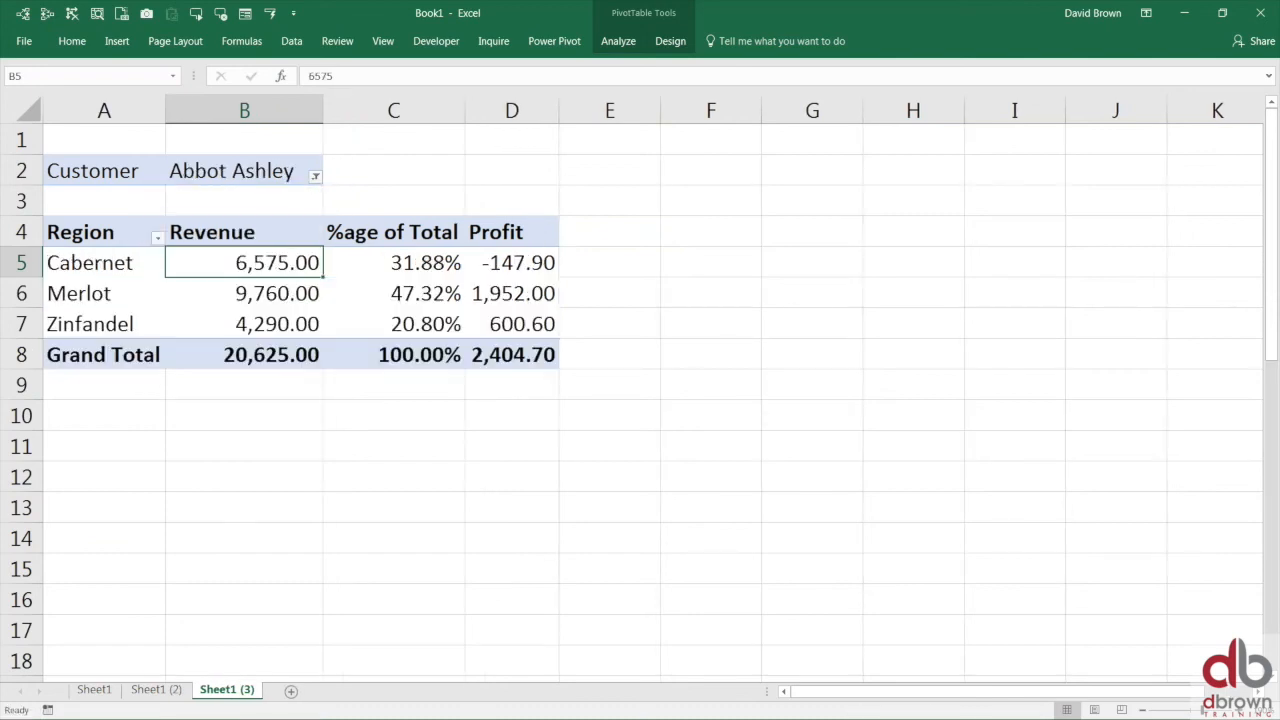
{"action": "left_click", "coordinate": [314, 304]}
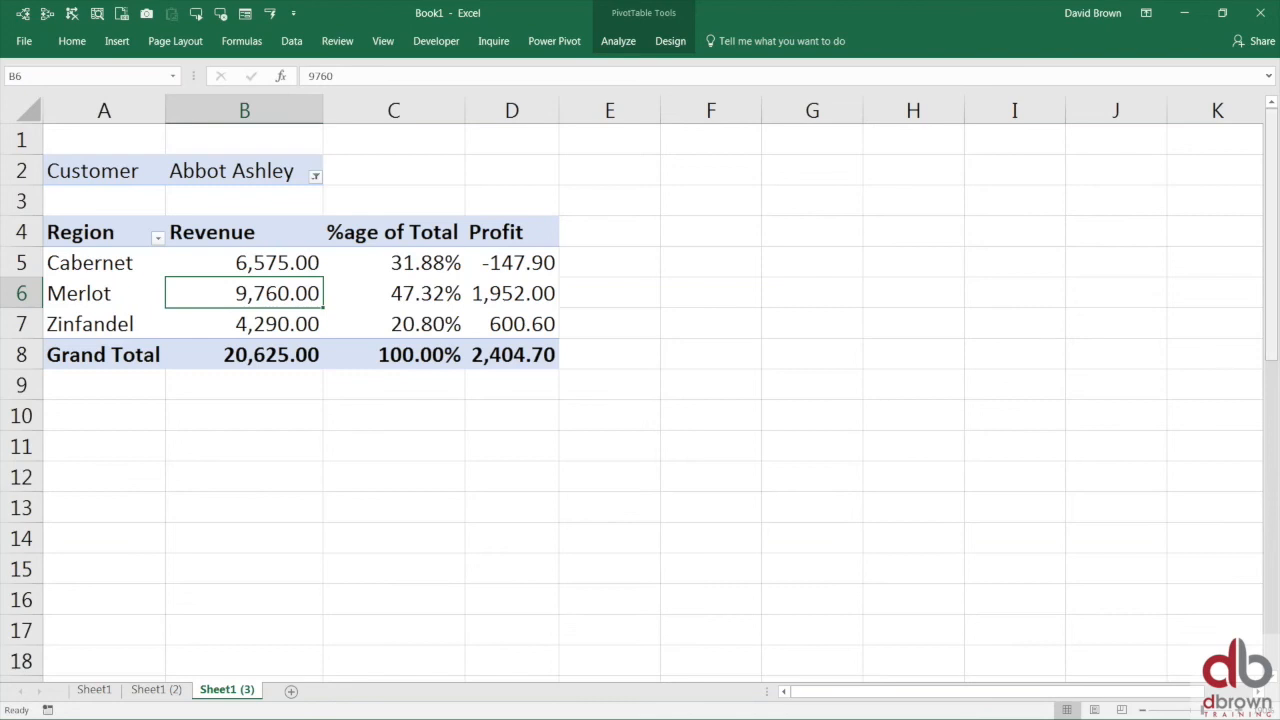
- Rename the sheets Sheet1 (3) and Sheet1 (2) with the first name of the customer each is filtered by
{"action": "left_click", "coordinate": [232, 685]}
{"action": "double_click", "coordinate": [232, 688]}
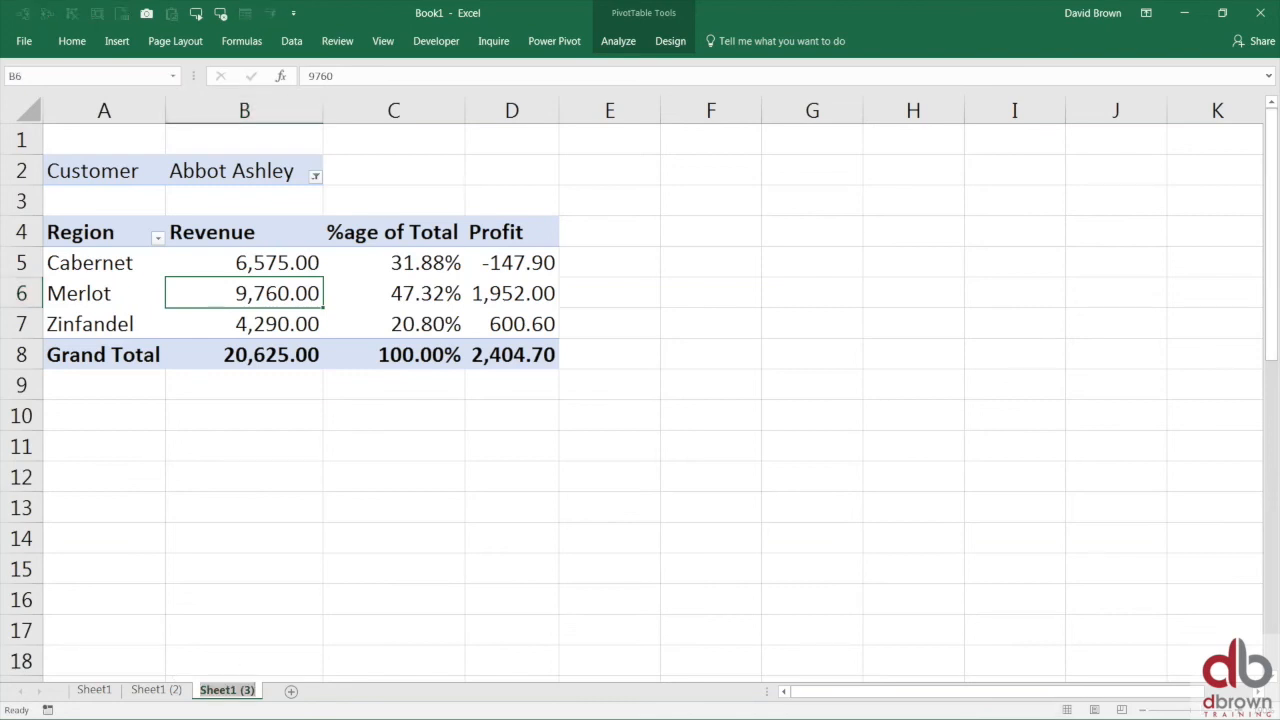
{"action": "type", "text": "Abbot"}
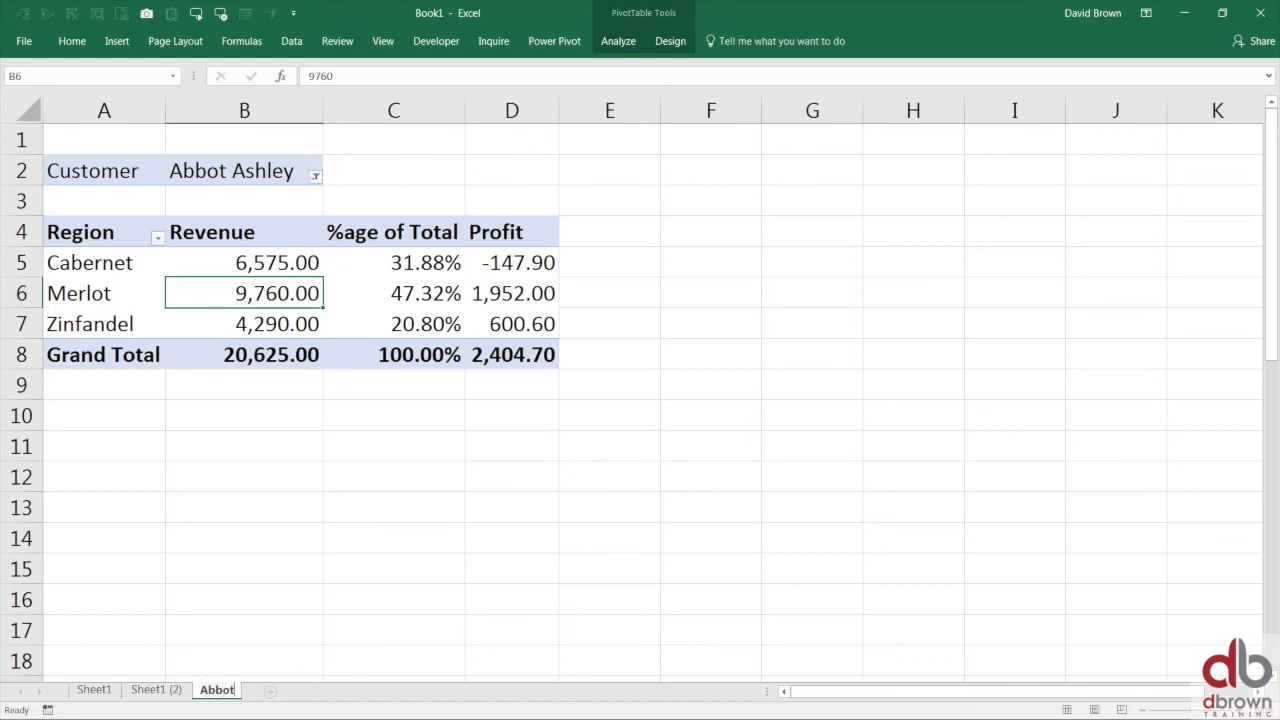
{"action": "left_click", "coordinate": [161, 697]}
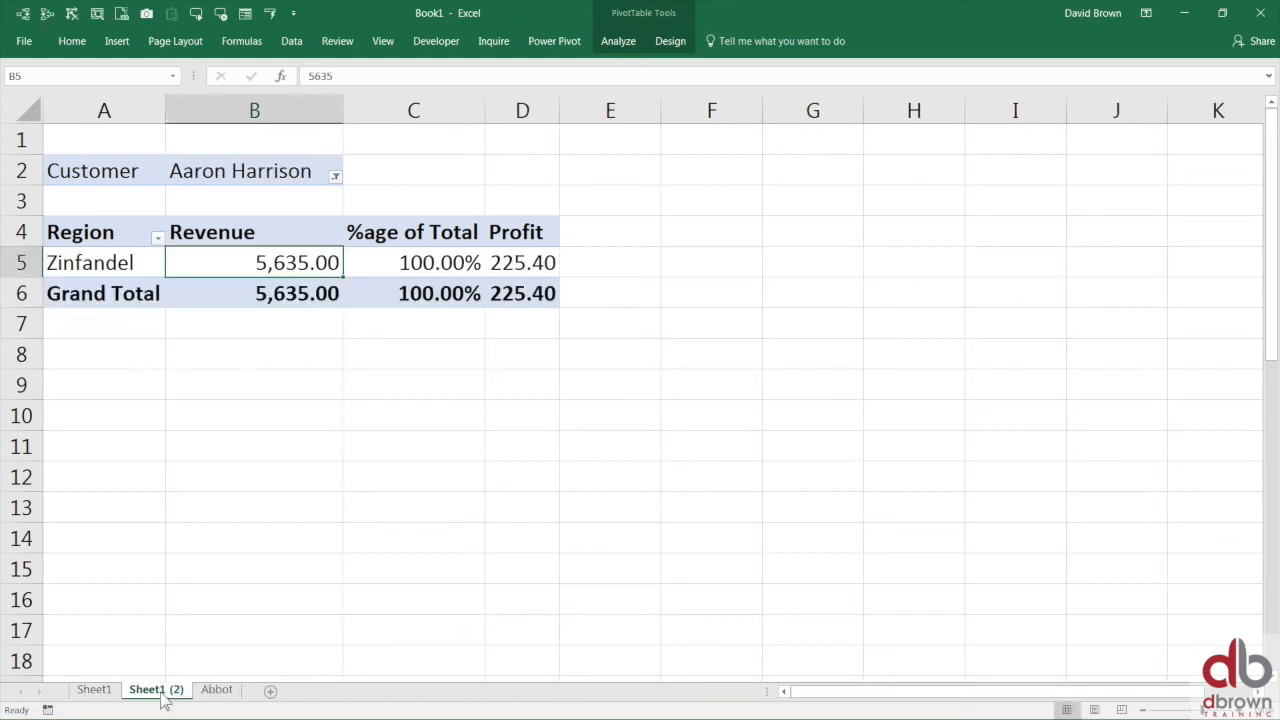
{"action": "double_click", "coordinate": [156, 690]}
{"action": "type", "text": "A"}
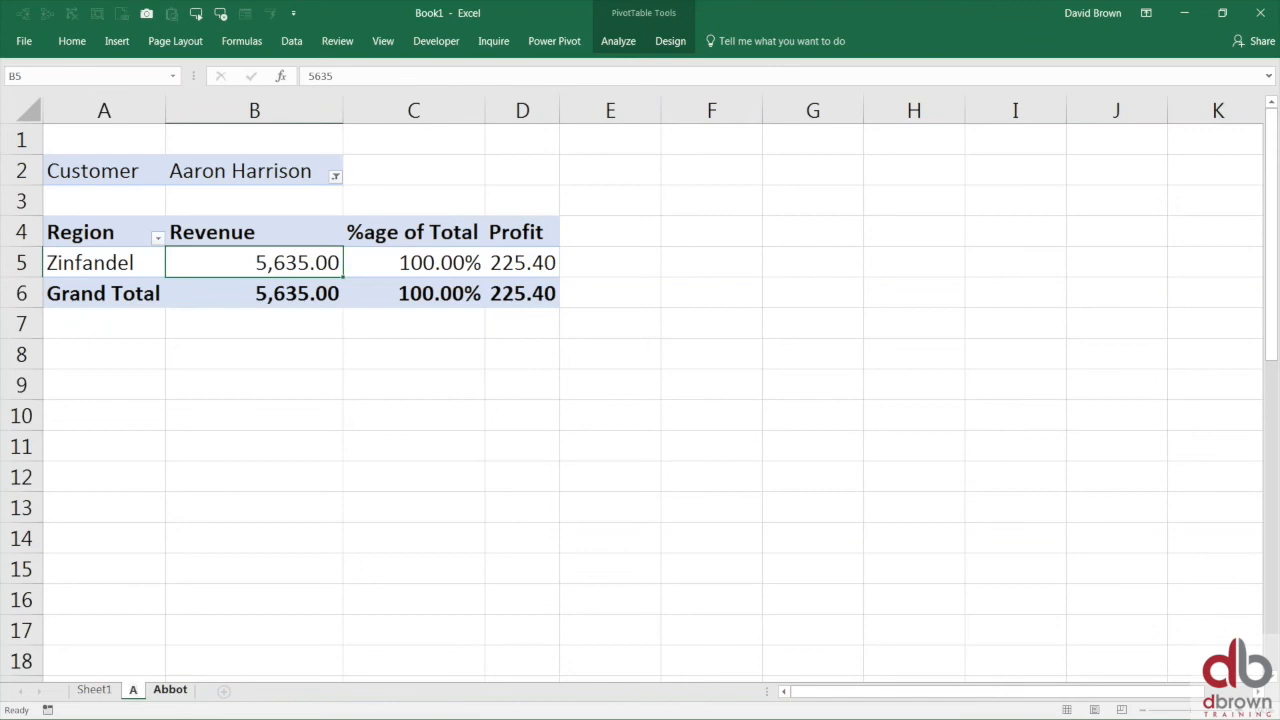
{"action": "type", "text": "aron"}
{"action": "key", "text": "Return"}
- Rename Sheet1 with the surname of the customer its pivot table is filtered by
{"action": "left_click", "coordinate": [94, 690]}
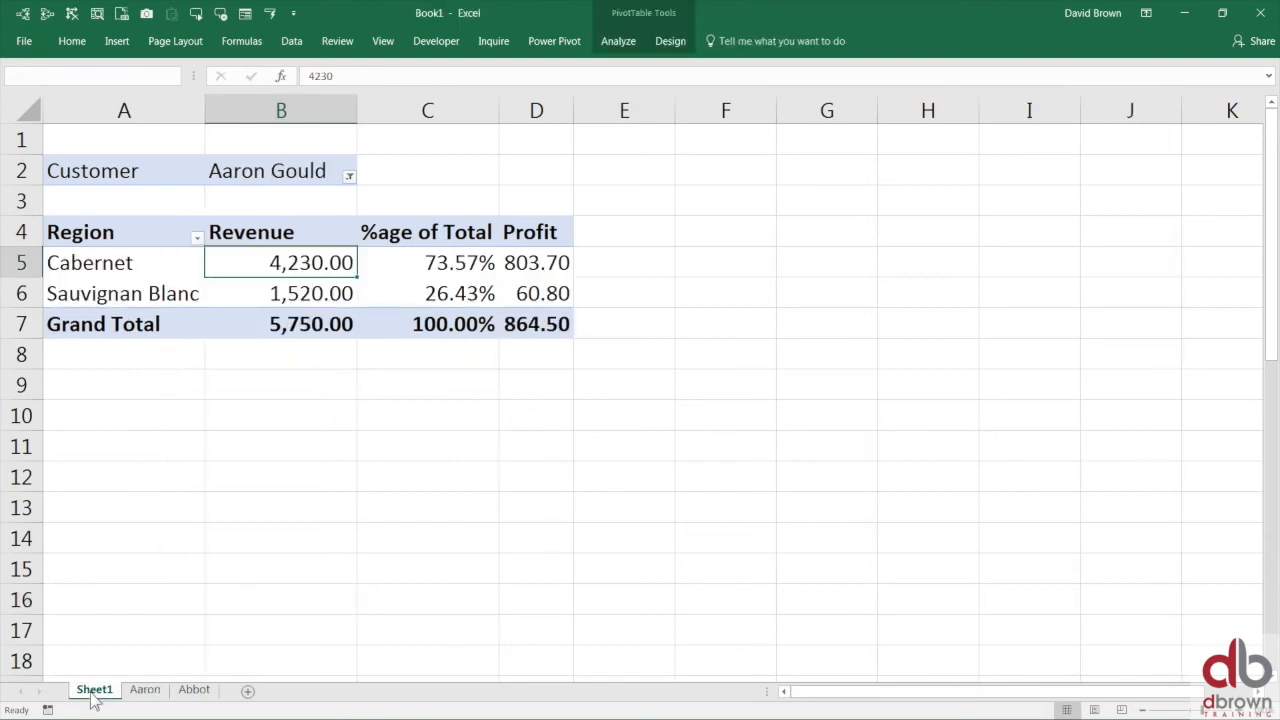
{"action": "double_click", "coordinate": [94, 690]}
{"action": "type", "text": "Gould"}
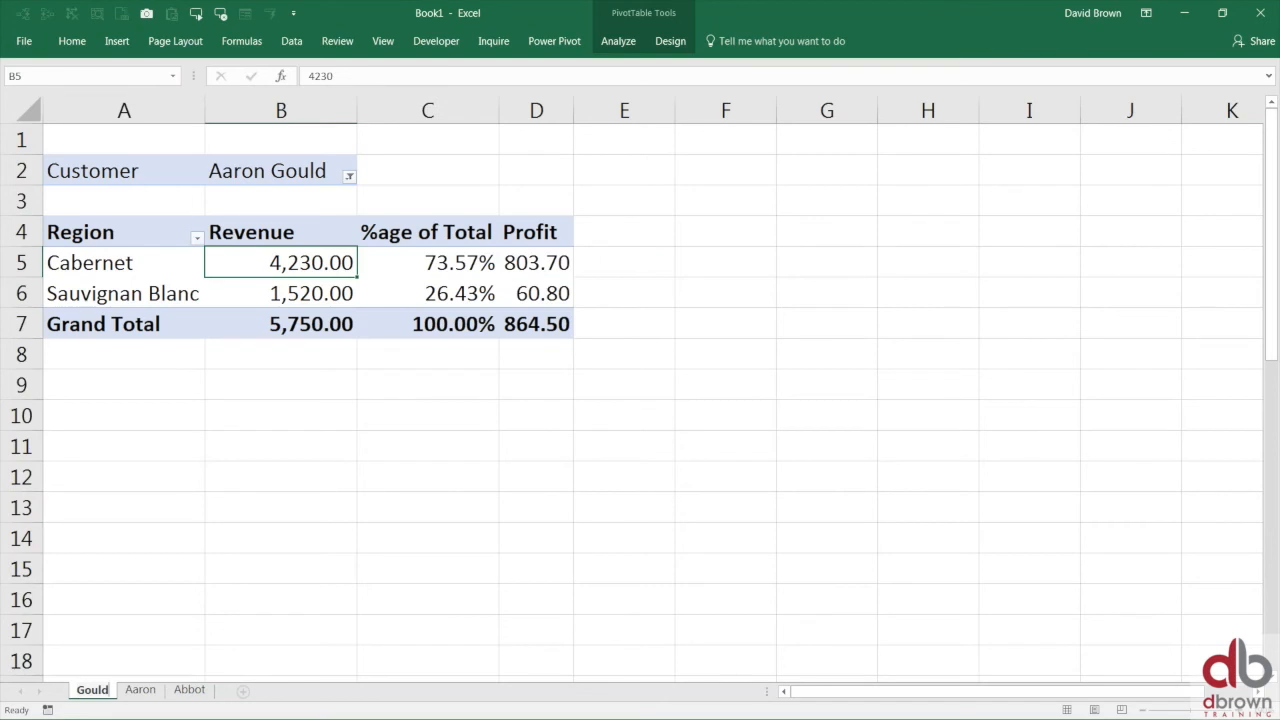
{"action": "left_click", "coordinate": [583, 426]}
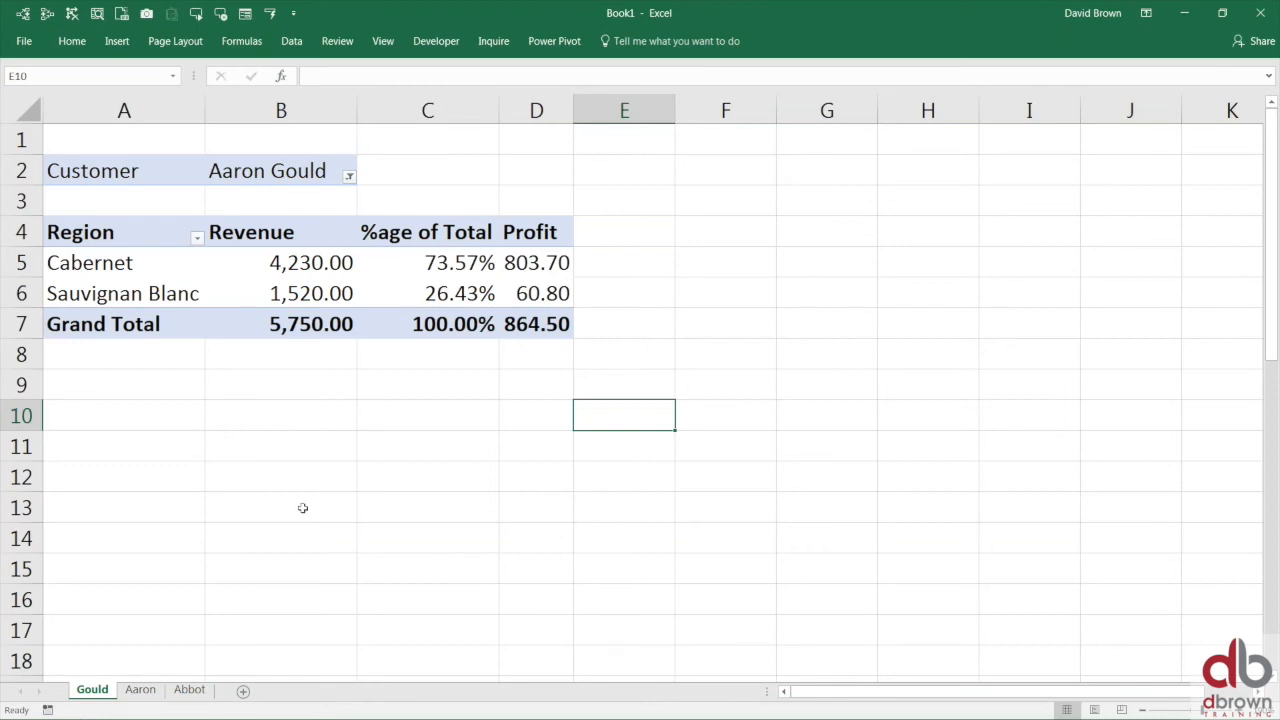
- Select the second and third customer sheets together and delete both from the workbook
{"action": "left_click", "coordinate": [262, 506]}
{"action": "left_click", "coordinate": [141, 690]}
{"action": "left_click", "coordinate": [190, 690], "text": "ctrl"}
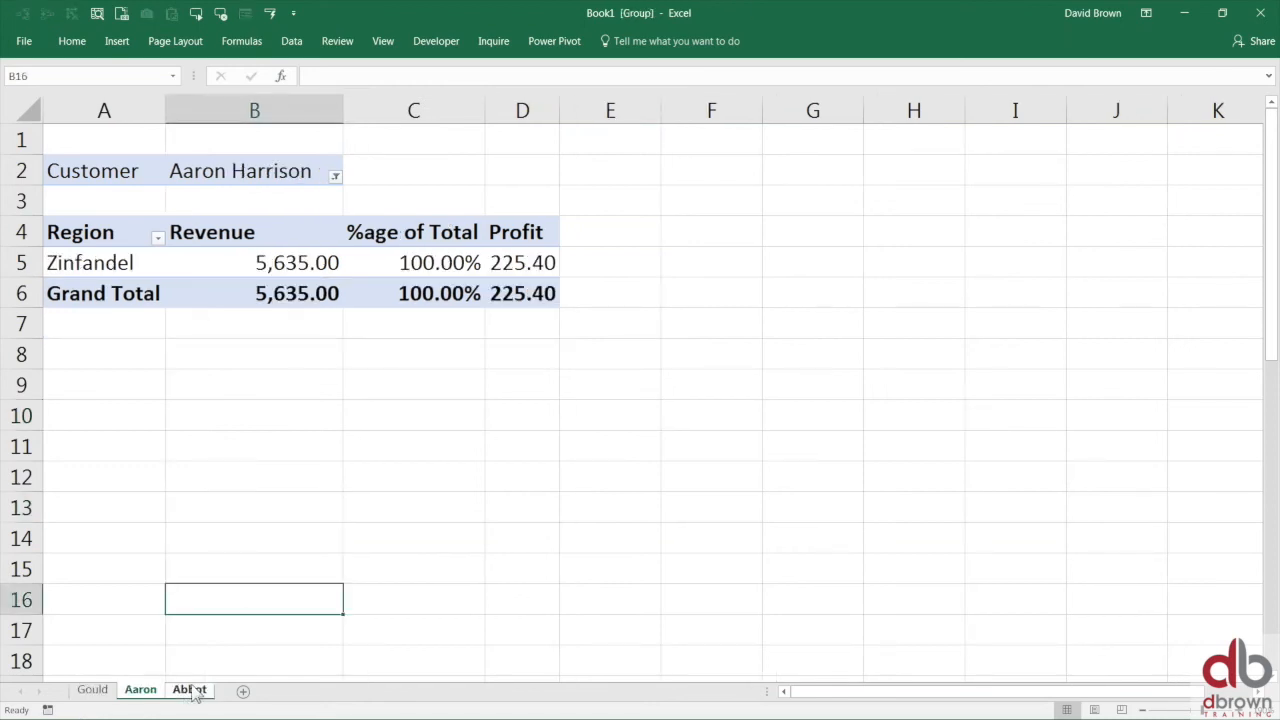
{"action": "right_click", "coordinate": [192, 690]}
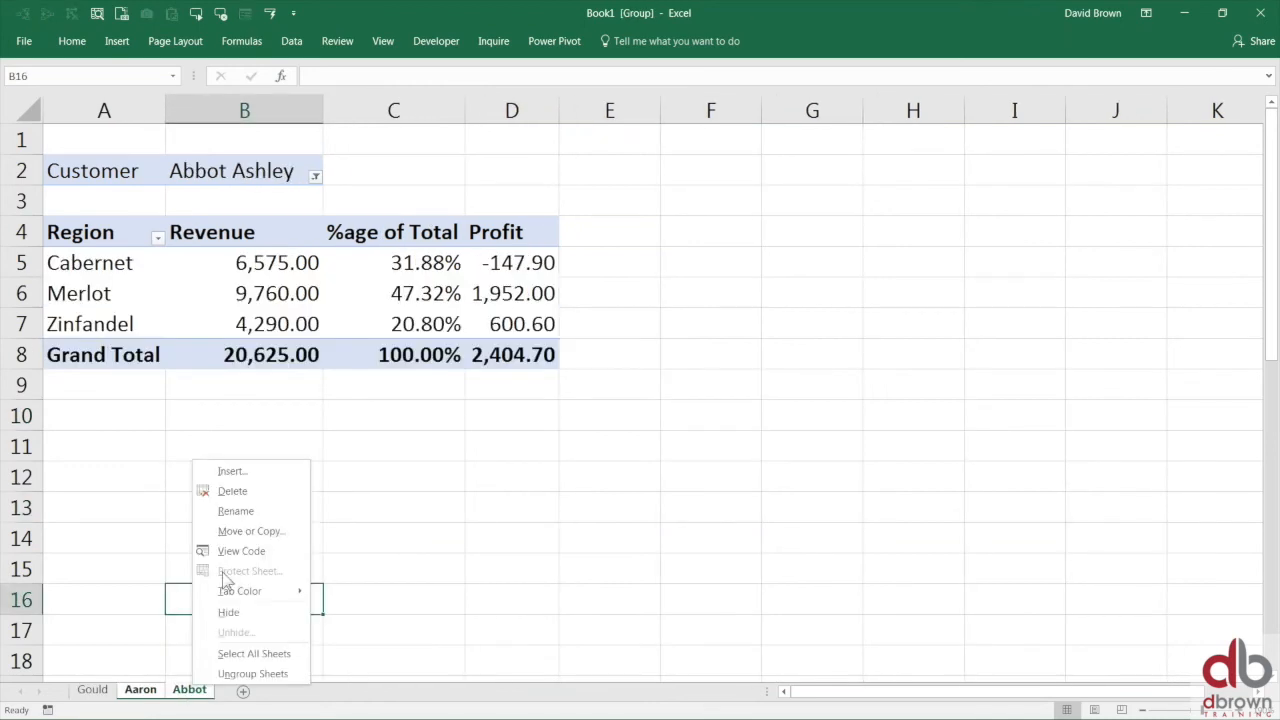
{"action": "left_click", "coordinate": [232, 491]}
{"action": "left_click", "coordinate": [613, 414]}
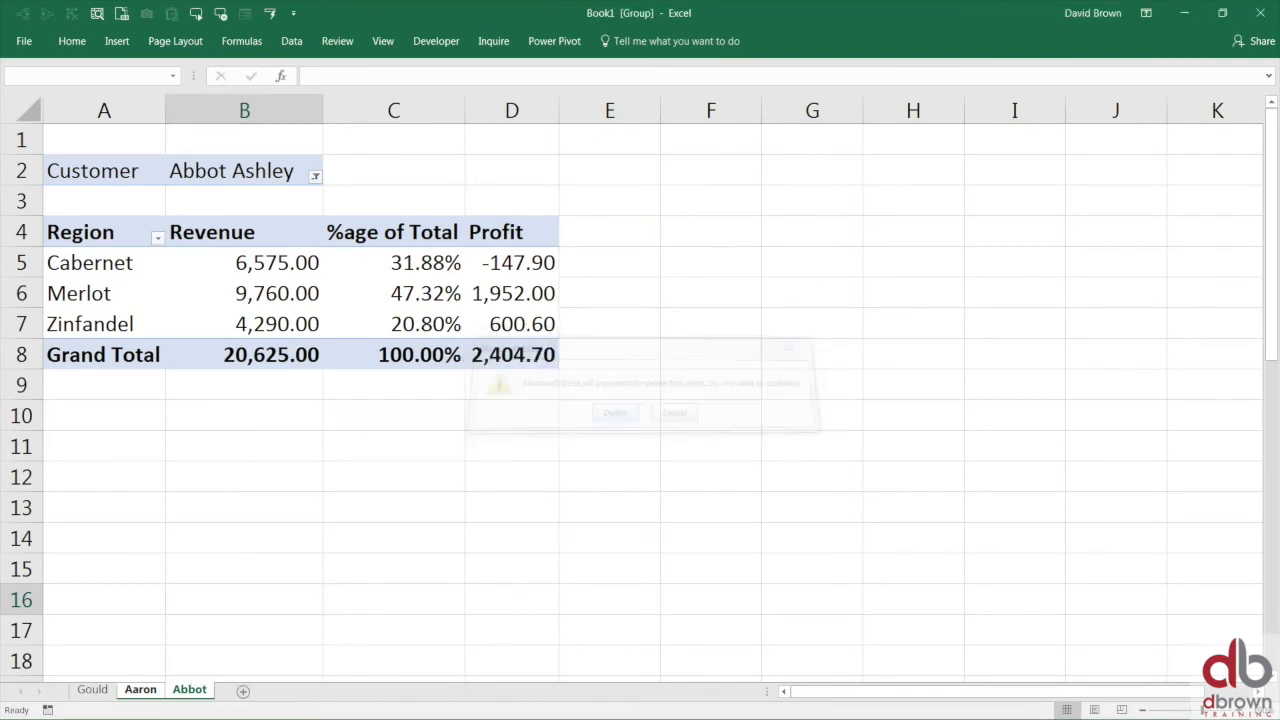
- Rename the remaining sheet as Data
{"action": "double_click", "coordinate": [90, 690]}
{"action": "type", "text": "Data"}
{"action": "left_click", "coordinate": [350, 290]}
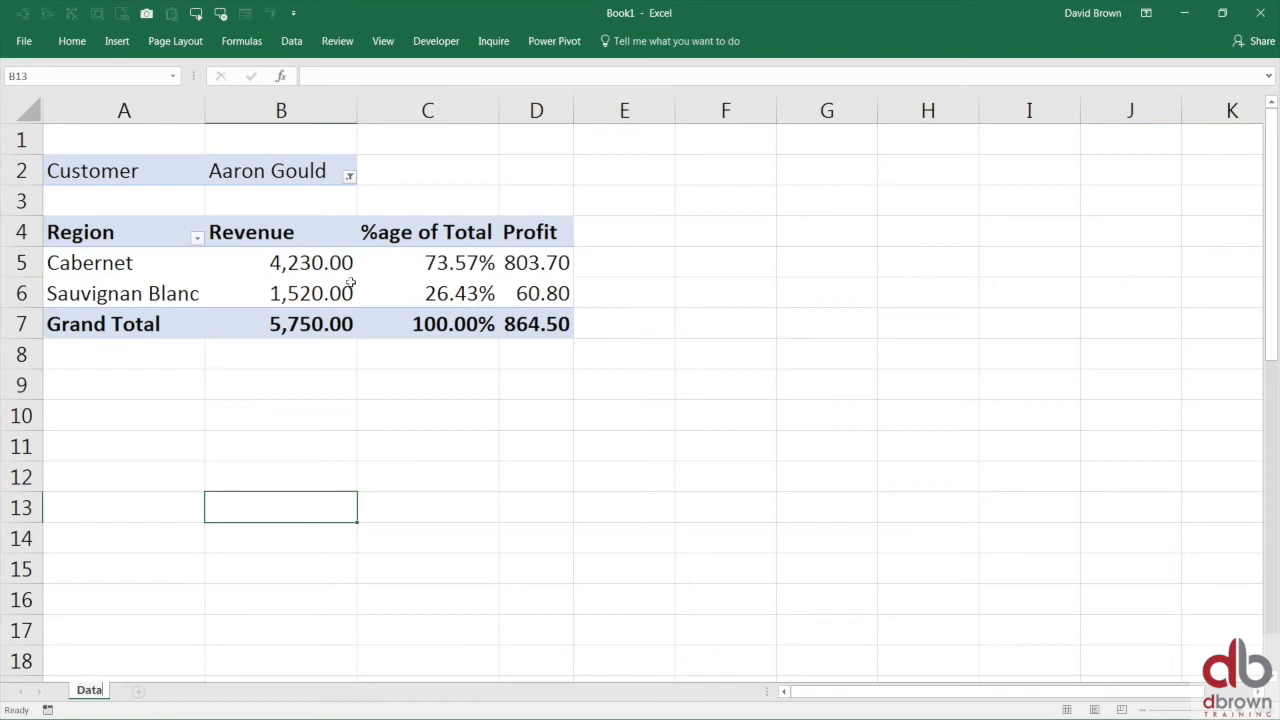
- Set the Customer report filter of the pivot table to (All)
{"action": "left_click", "coordinate": [349, 176]}
{"action": "left_click", "coordinate": [190, 217]}
{"action": "left_click", "coordinate": [258, 366]}
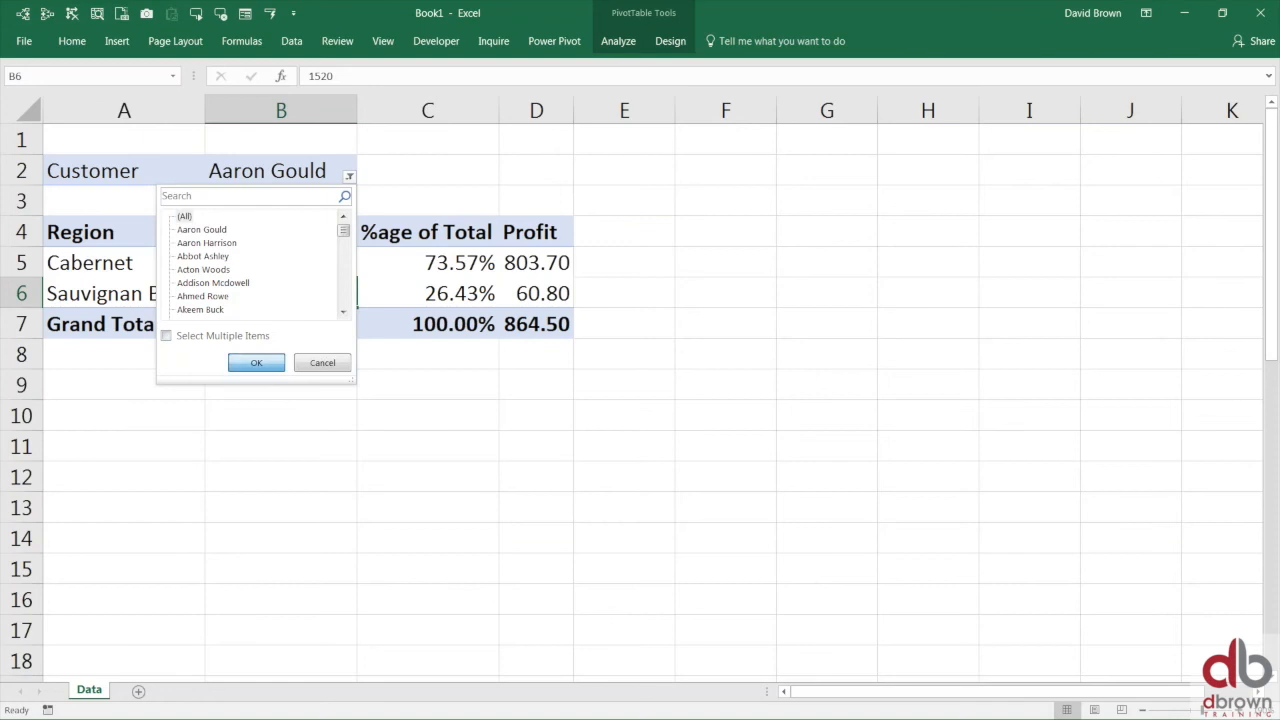
{"action": "left_click", "coordinate": [211, 326]}
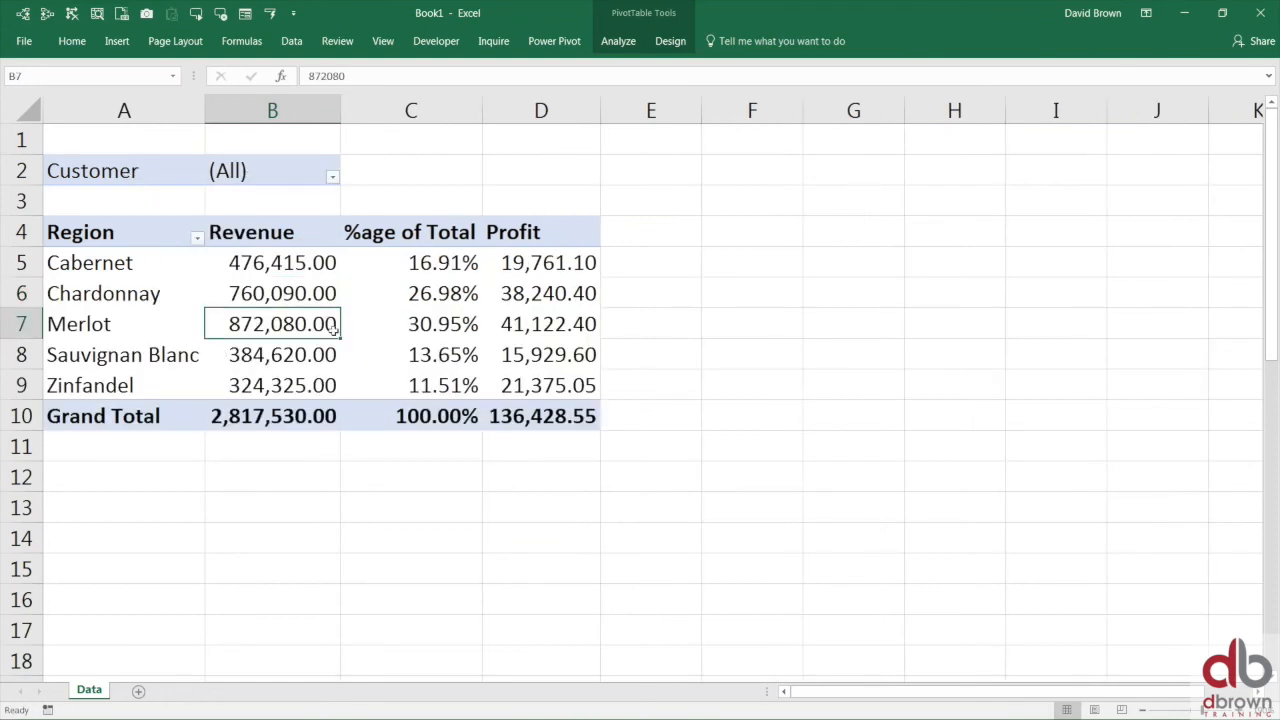
{"action": "left_click_drag", "start_coordinate": [106, 232], "coordinate": [560, 416]}
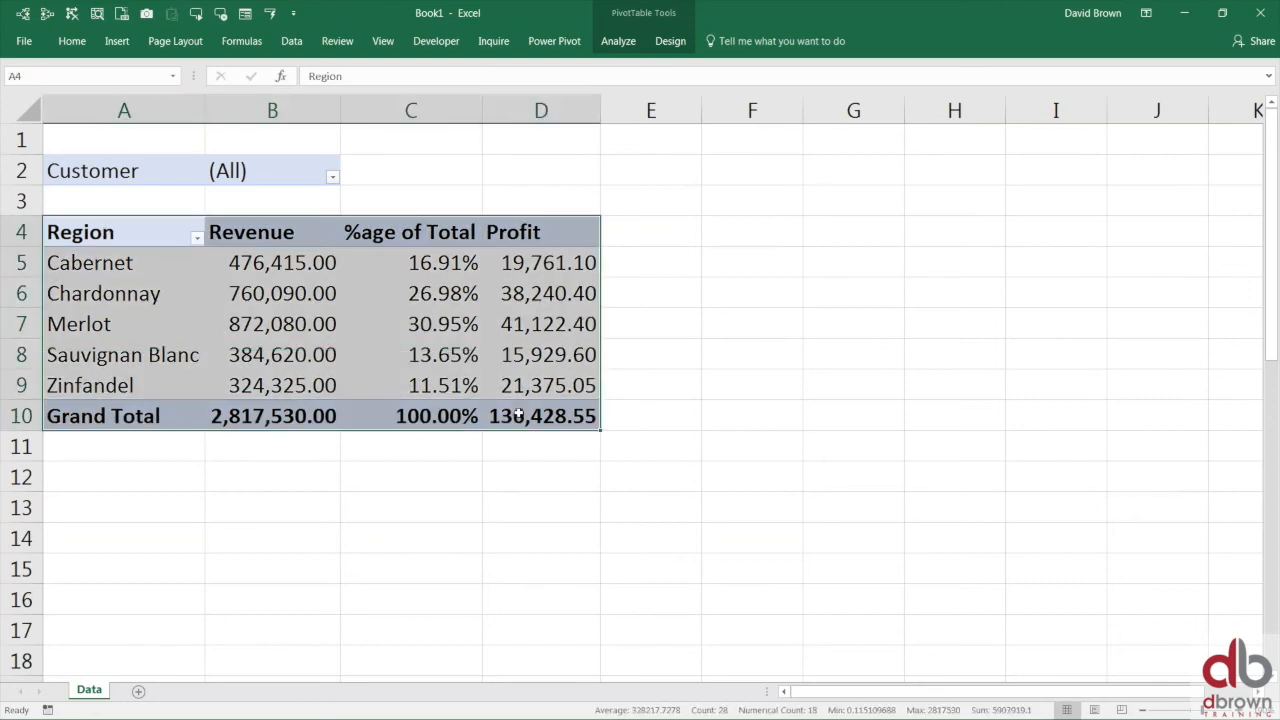
{"action": "left_click", "coordinate": [302, 343]}
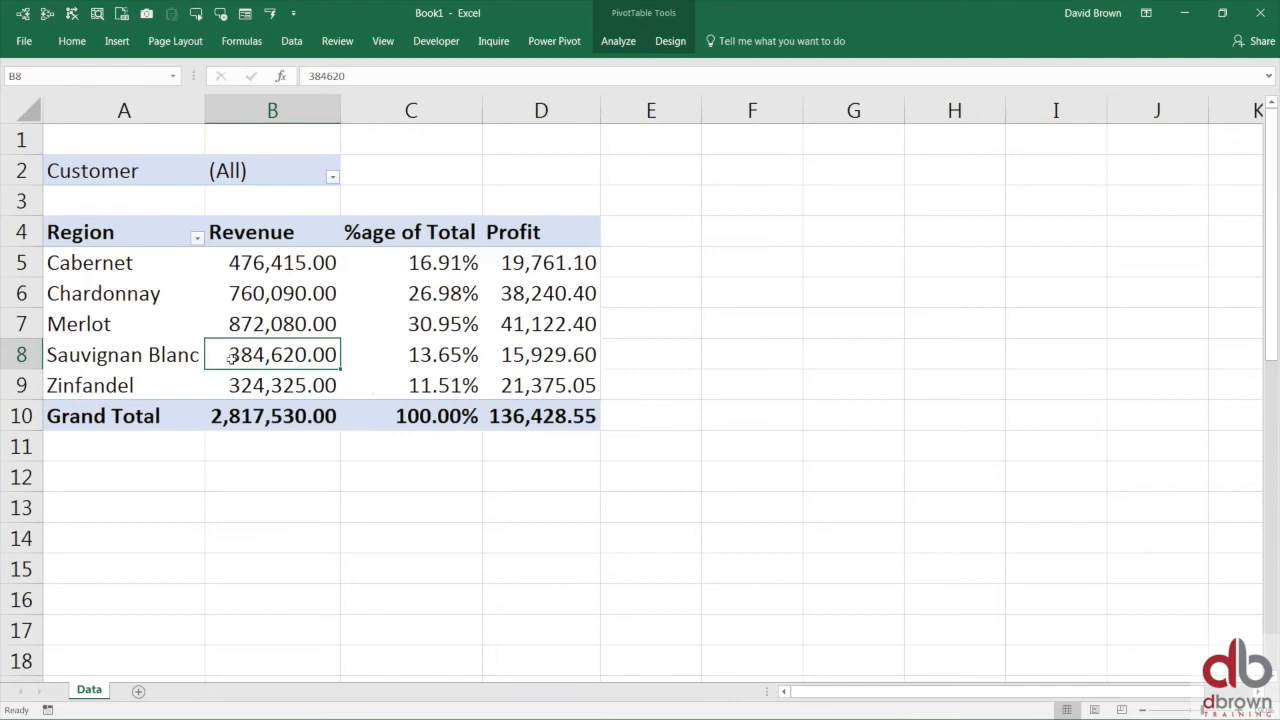
- Show the pivot table's field list and add Sales Region as a second report filter below Customer
{"action": "left_click", "coordinate": [278, 319]}
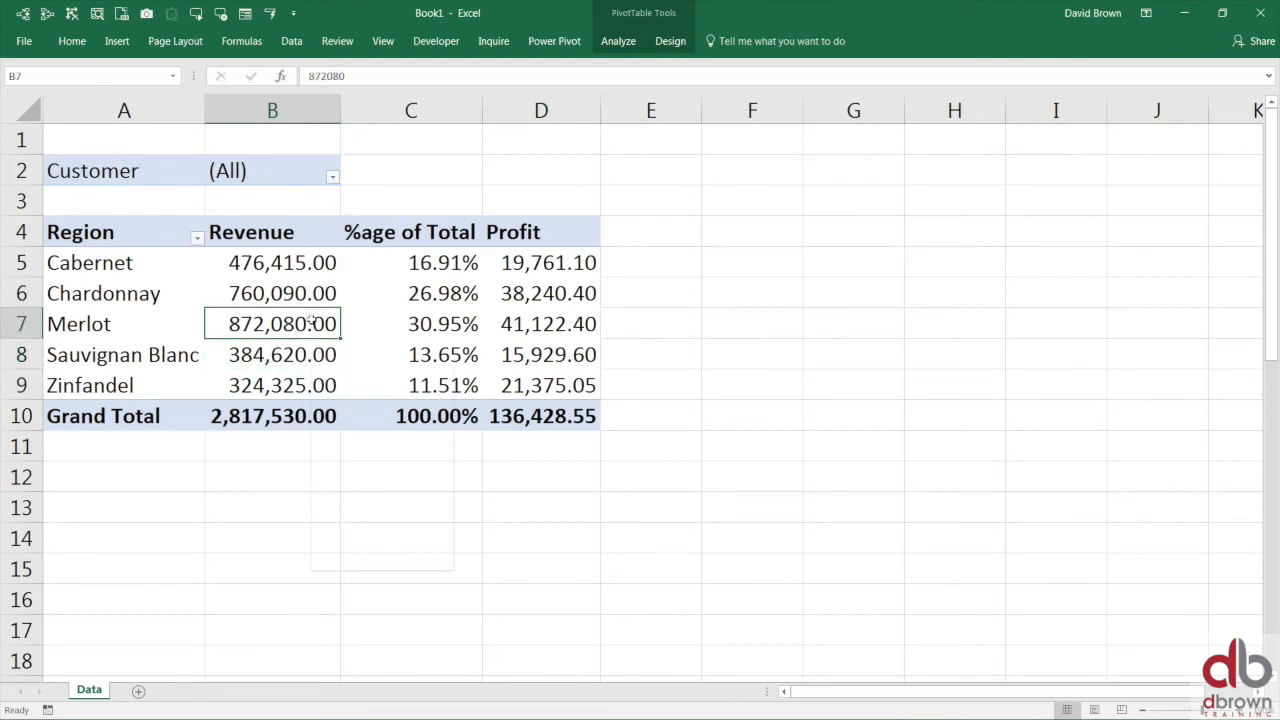
{"action": "right_click", "coordinate": [311, 321]}
{"action": "left_click", "coordinate": [390, 560]}
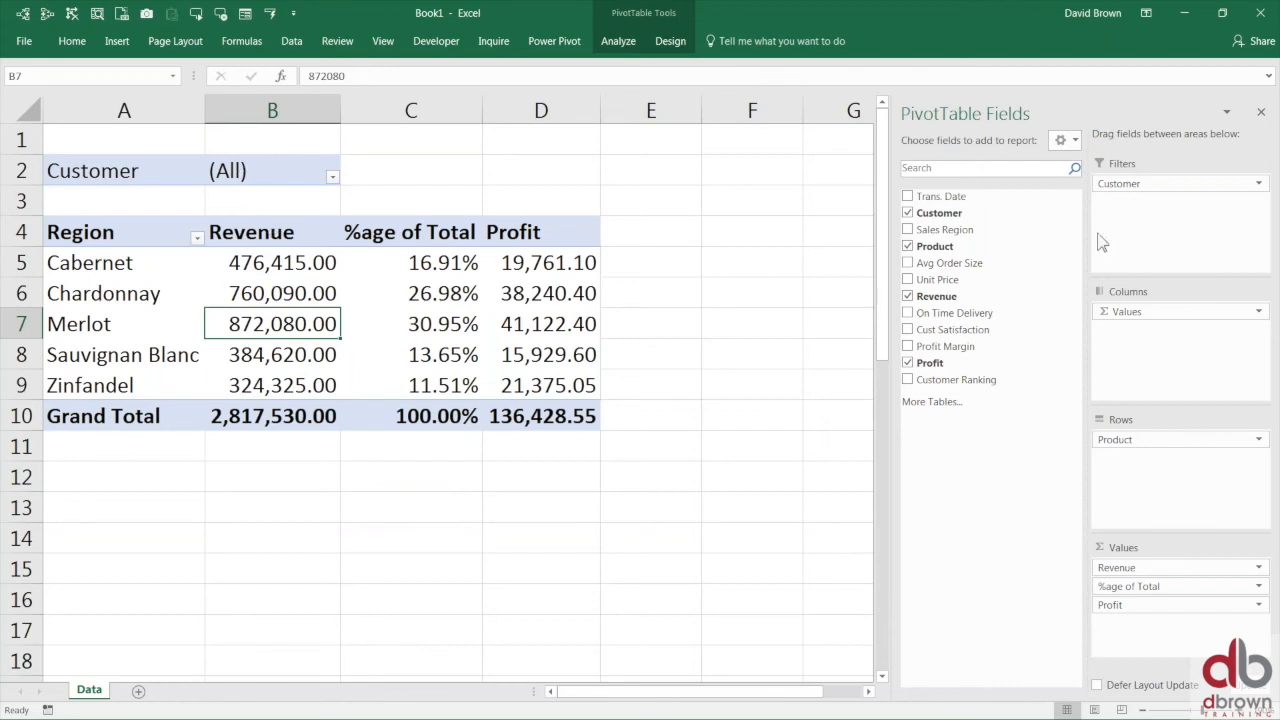
{"action": "mouse_move", "coordinate": [962, 229]}
{"action": "left_mouse_down"}
{"action": "mouse_move", "coordinate": [1178, 232]}
{"action": "mouse_move", "coordinate": [1135, 227]}
{"action": "left_mouse_up"}
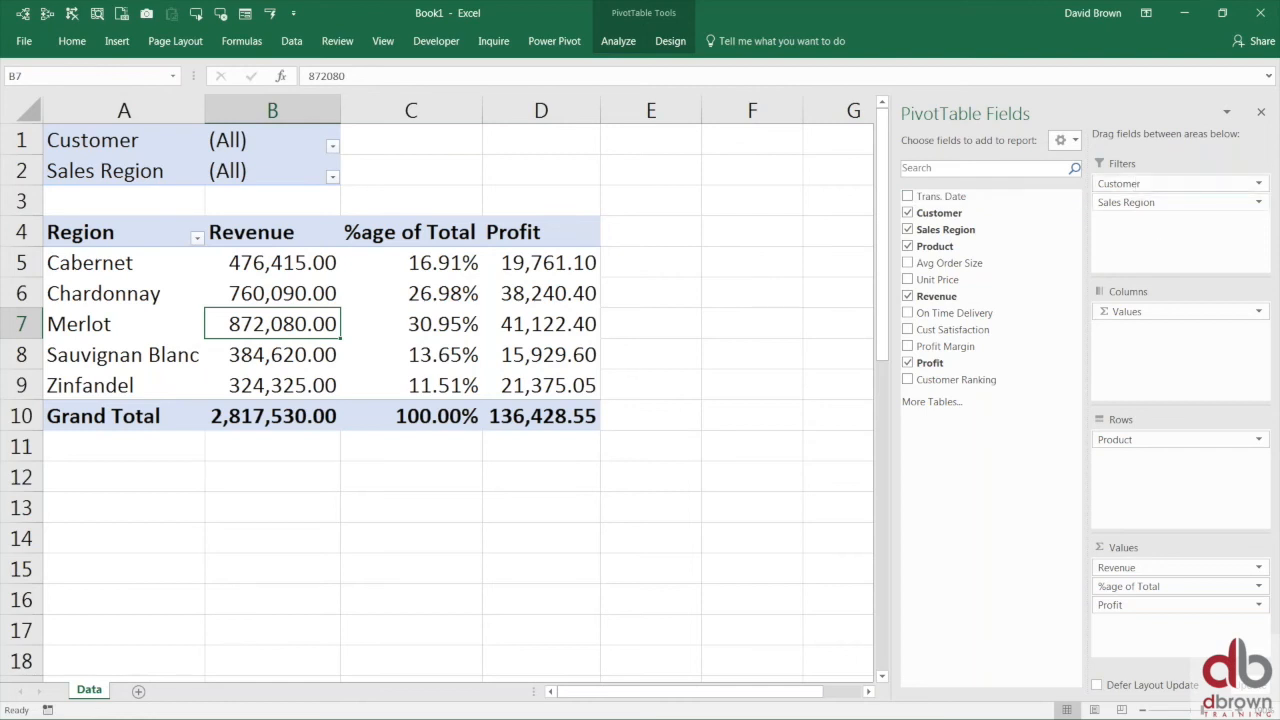
- Generate a separate sheet for every customer with Show Report Filter Pages, based on the Customer filter
{"action": "left_click", "coordinate": [300, 352]}
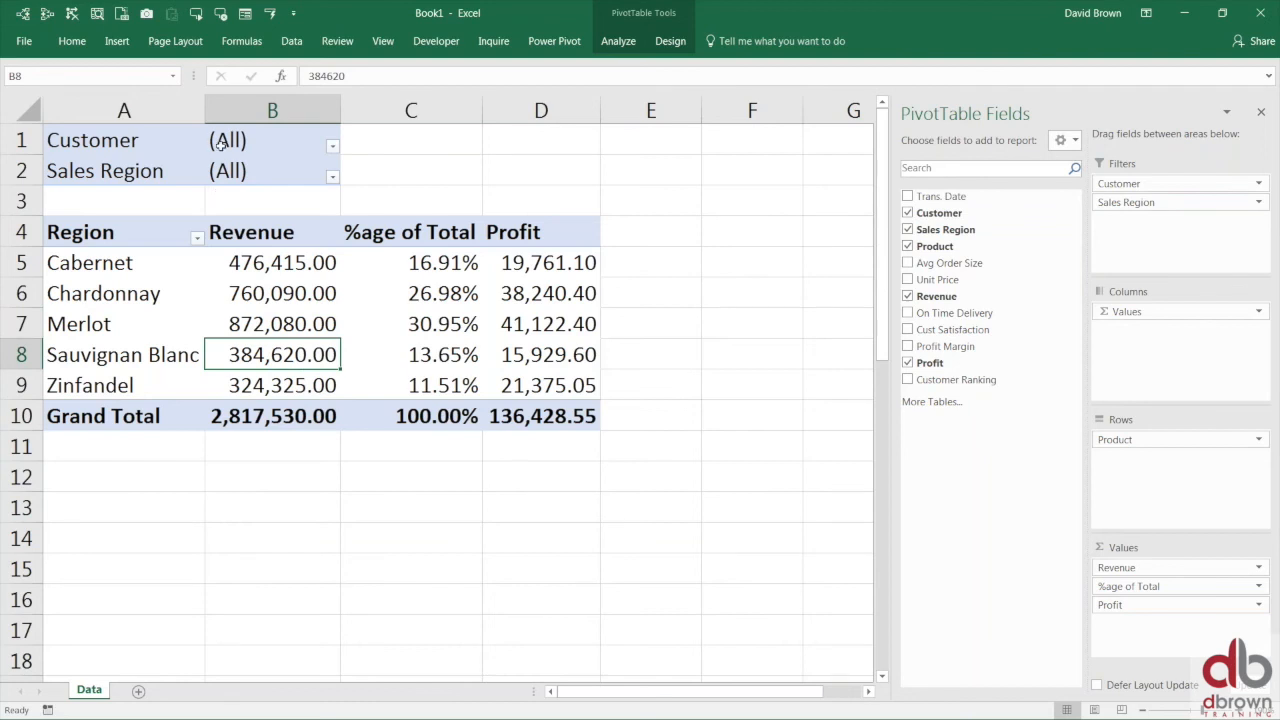
{"action": "left_click", "coordinate": [620, 43]}
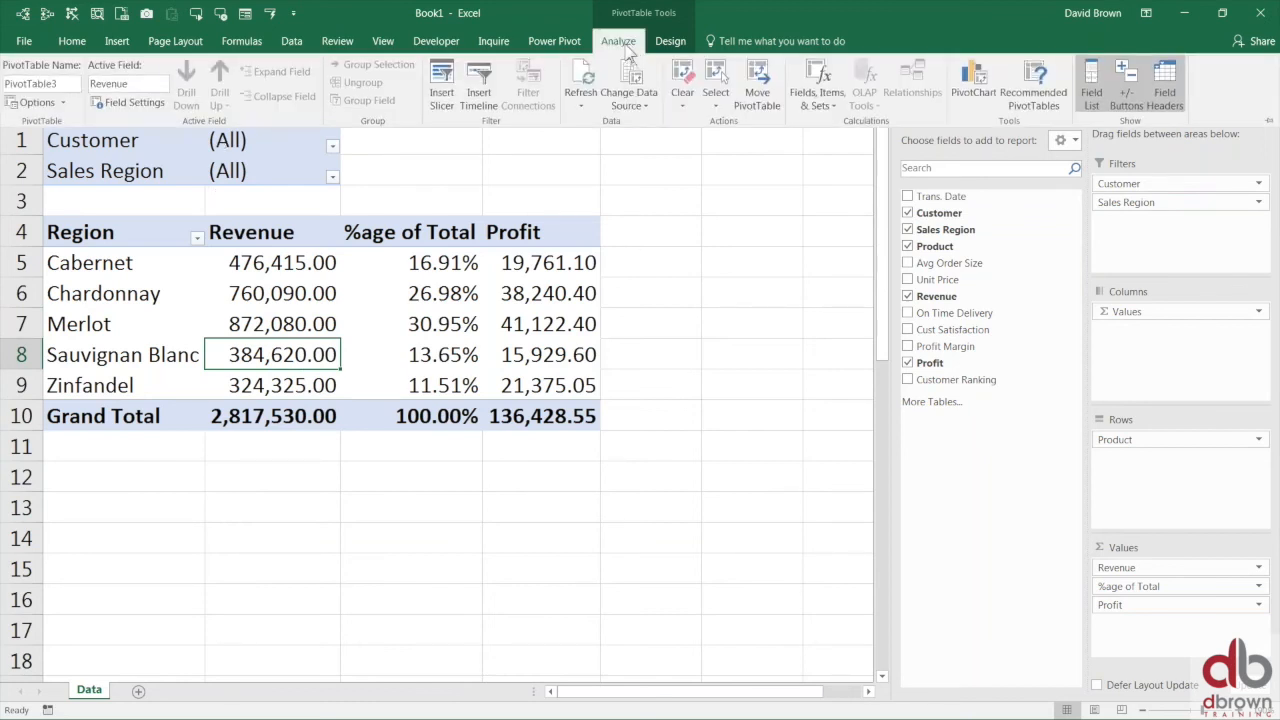
{"action": "left_click", "coordinate": [64, 103]}
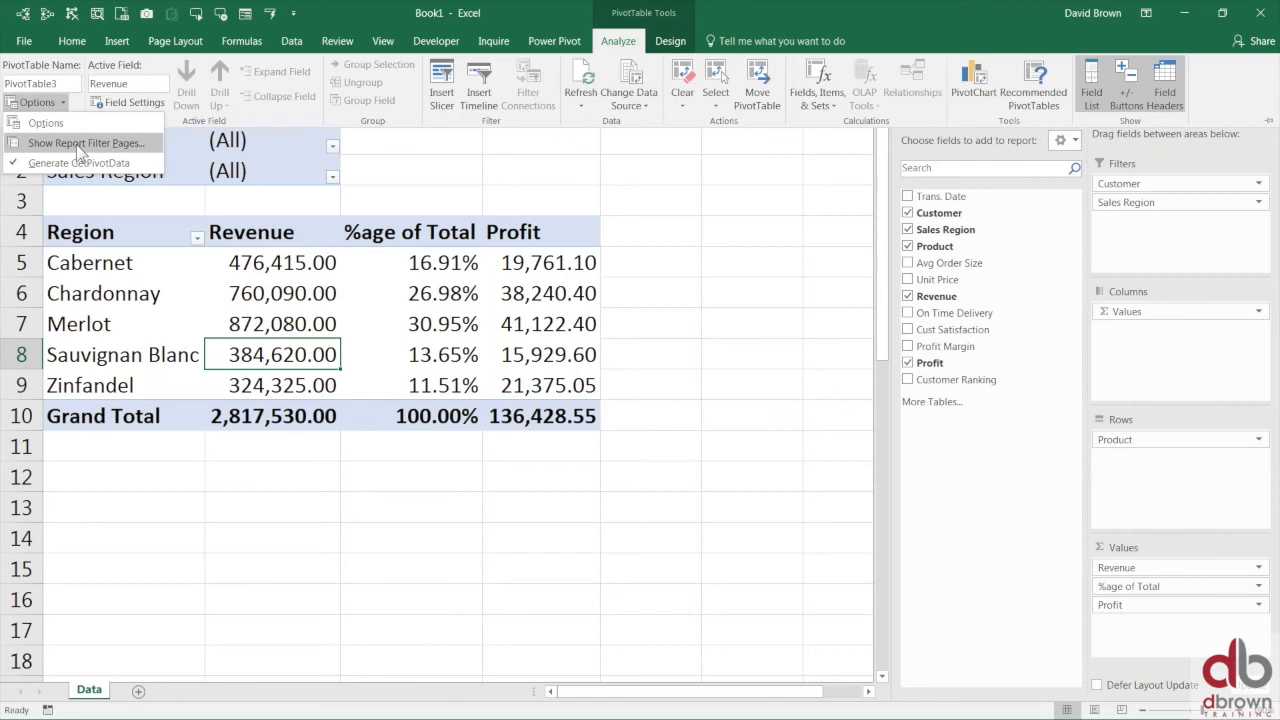
{"action": "left_click", "coordinate": [76, 144]}
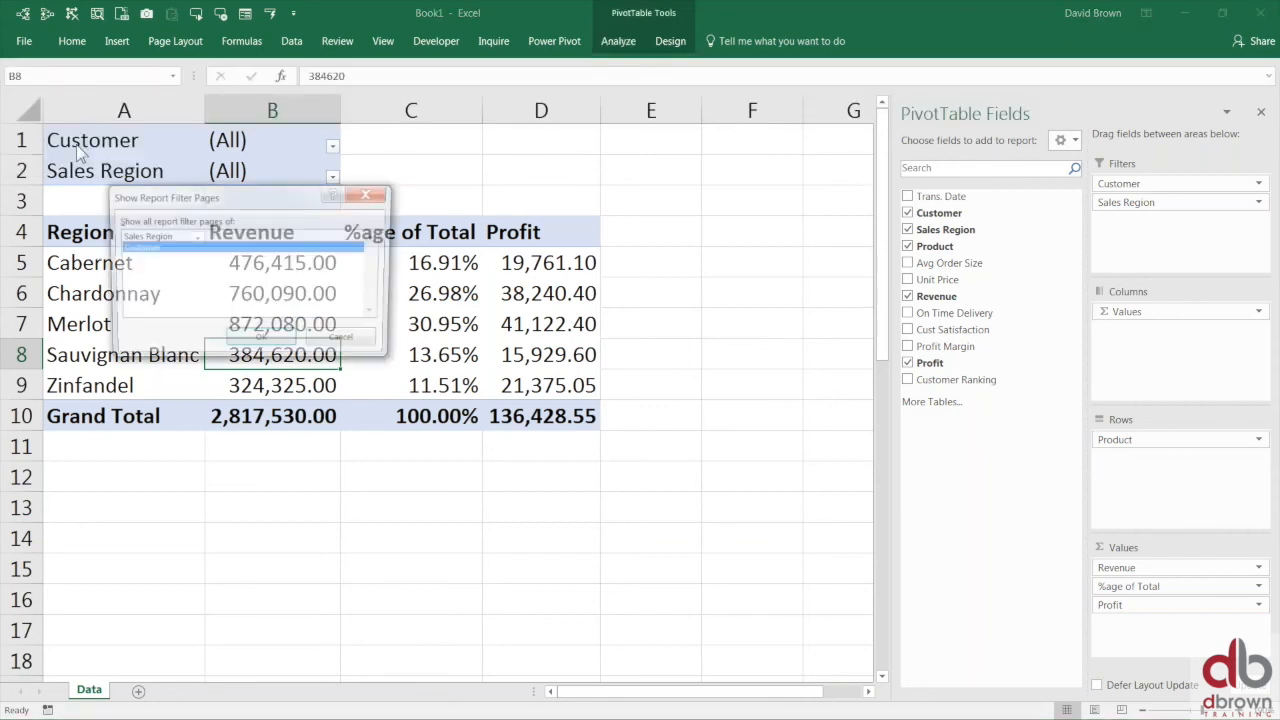
{"action": "left_click_drag", "start_coordinate": [259, 192], "coordinate": [615, 152]}
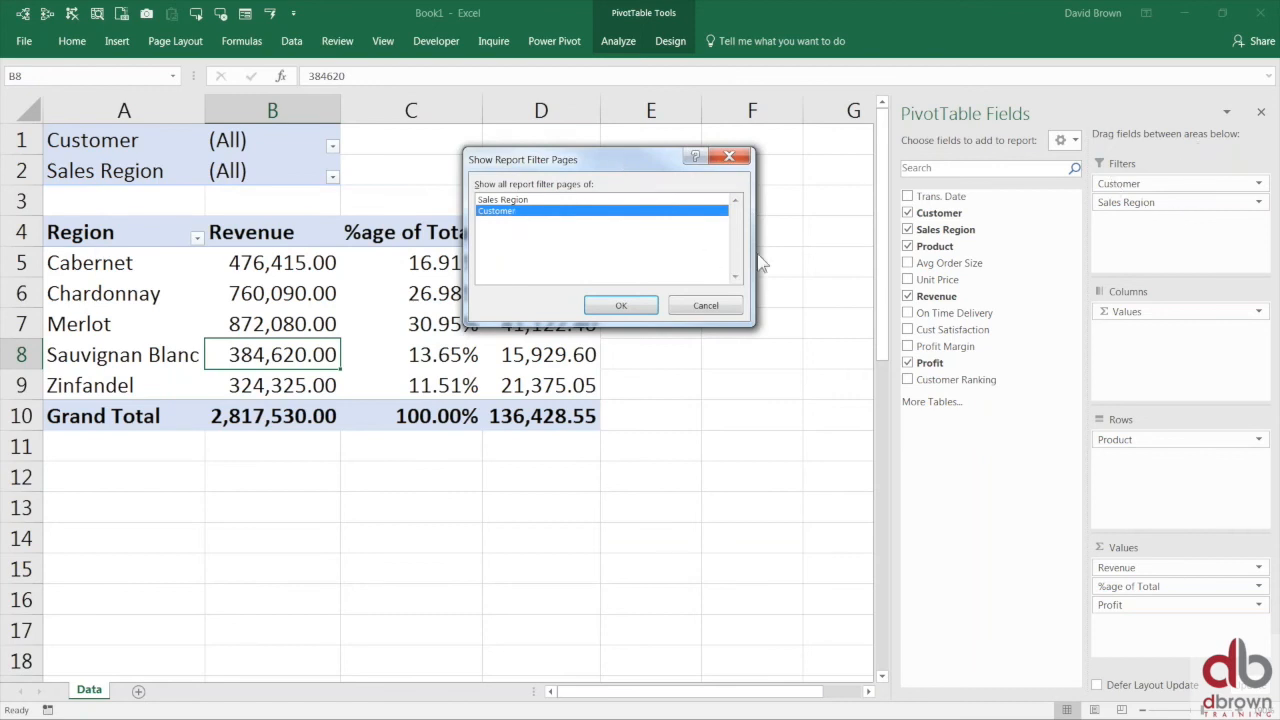
{"action": "left_click", "coordinate": [512, 200]}
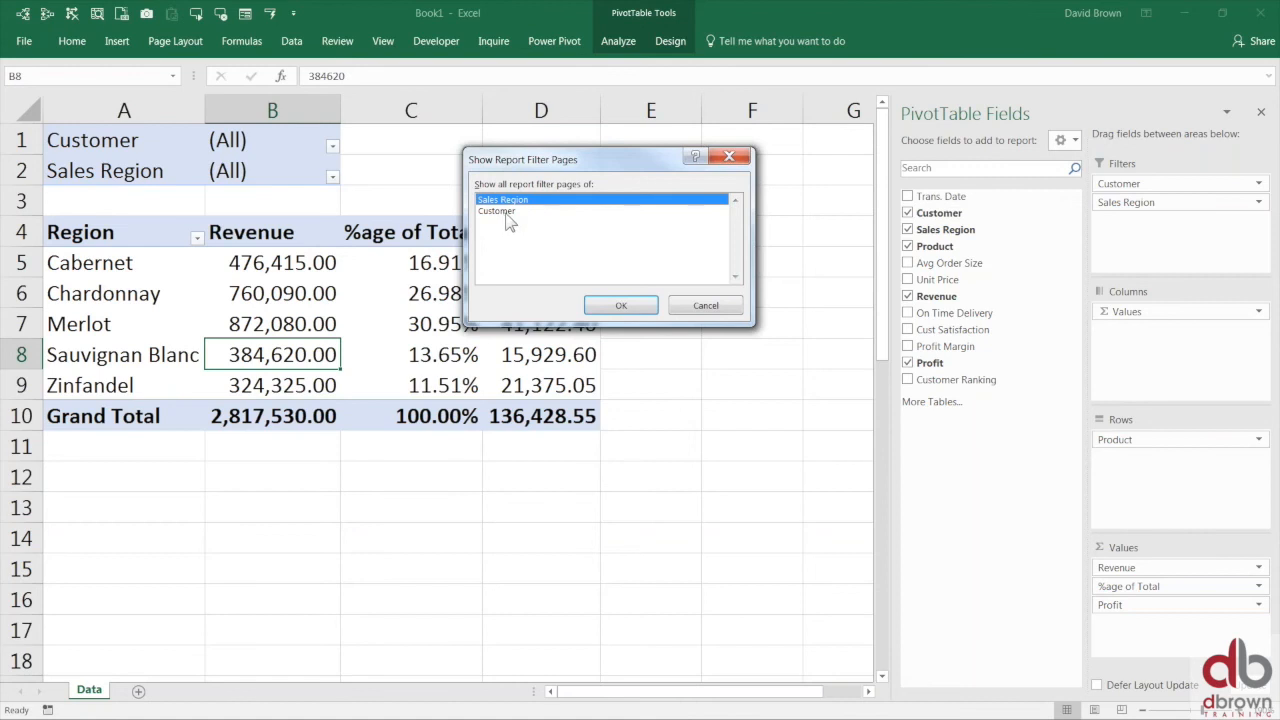
{"action": "left_click", "coordinate": [506, 213]}
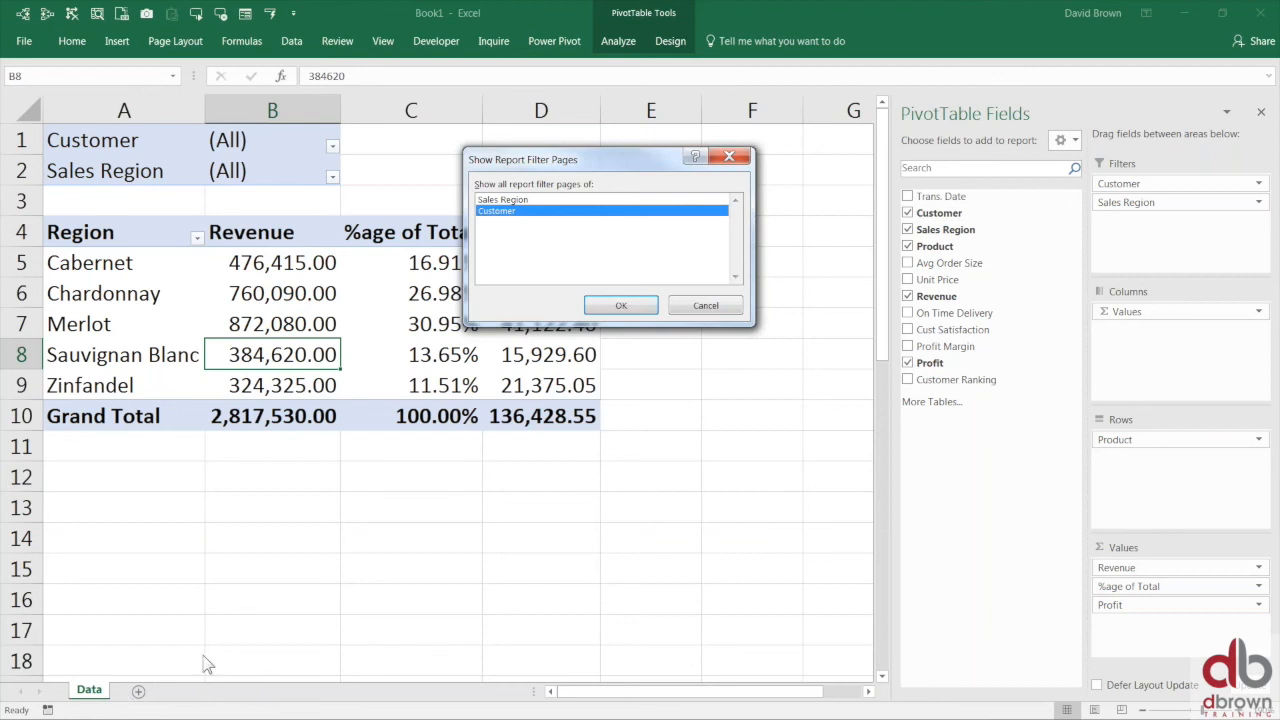
{"action": "left_click", "coordinate": [622, 307]}
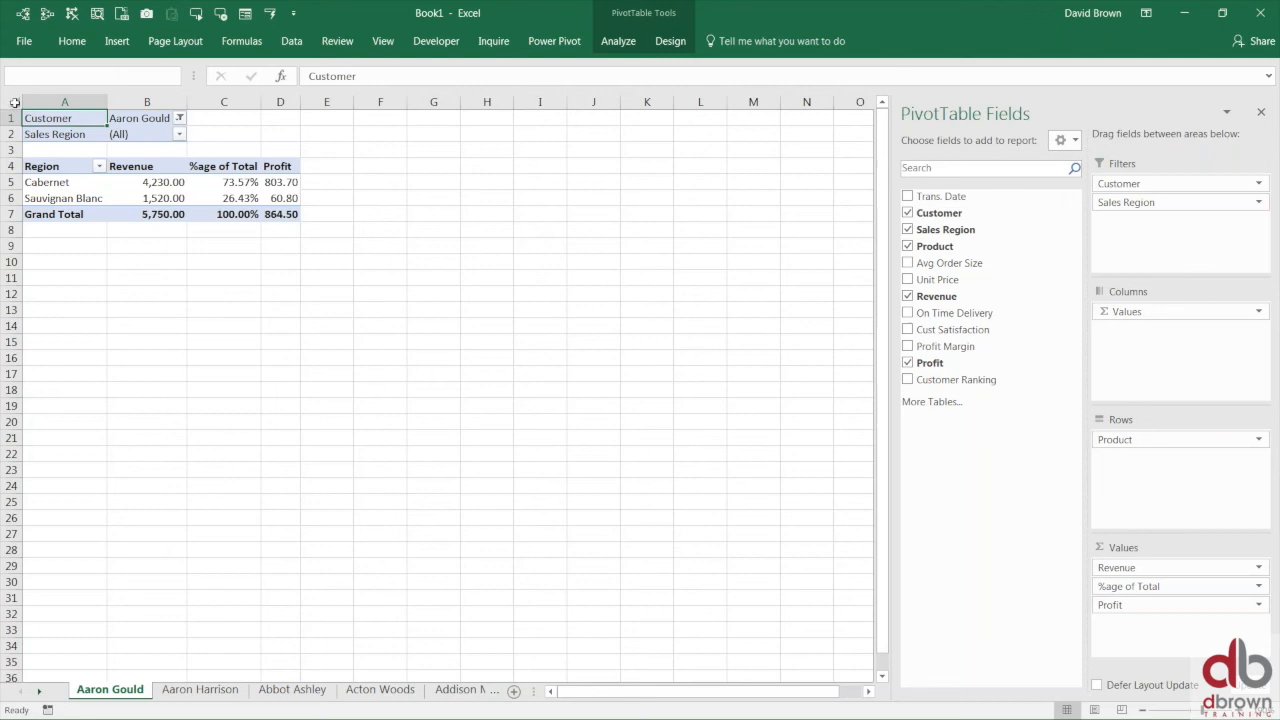
- Look through the pivot tables on the first few generated customer sheets
{"action": "key", "text": "ctrl+a"}
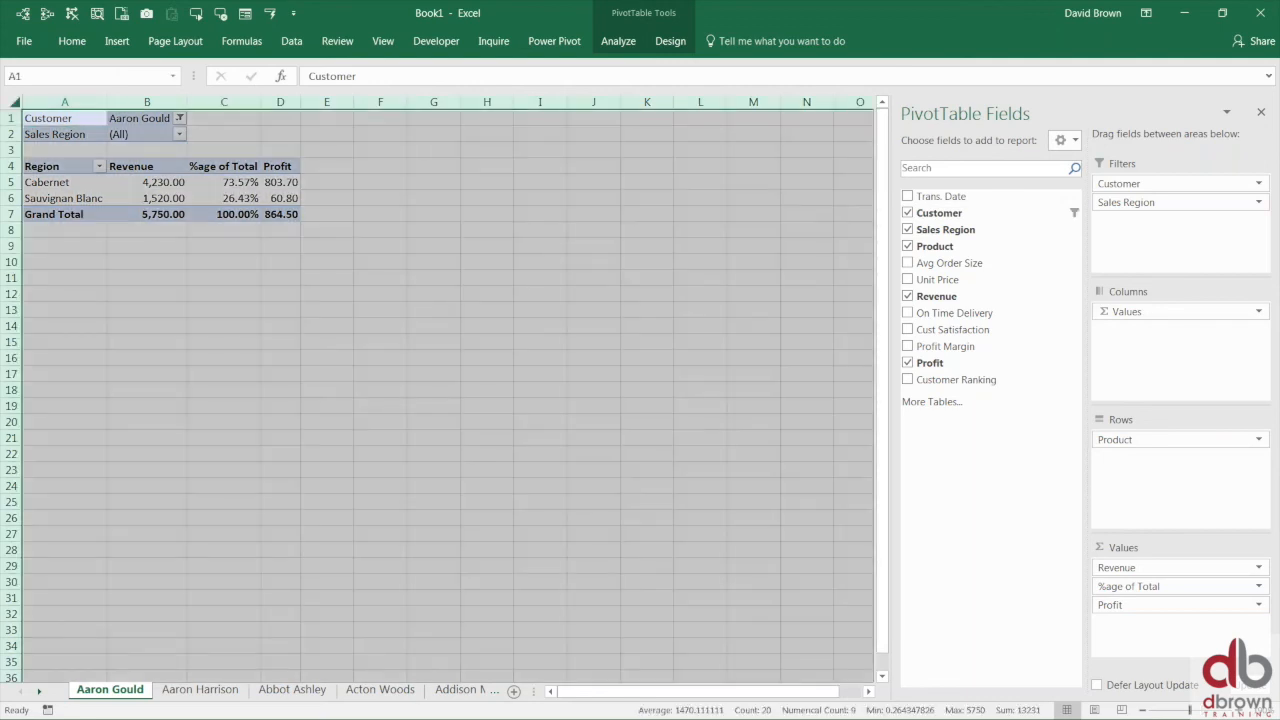
{"action": "left_click", "coordinate": [203, 692]}
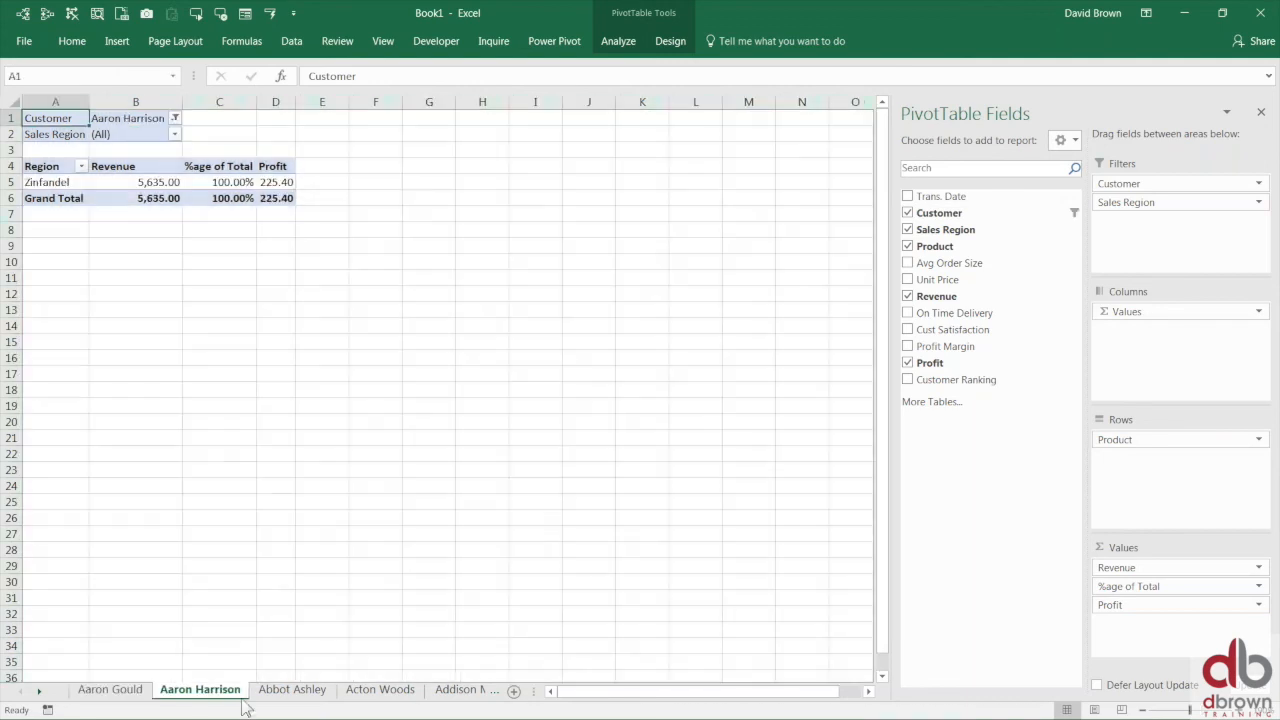
{"action": "left_click", "coordinate": [300, 690]}
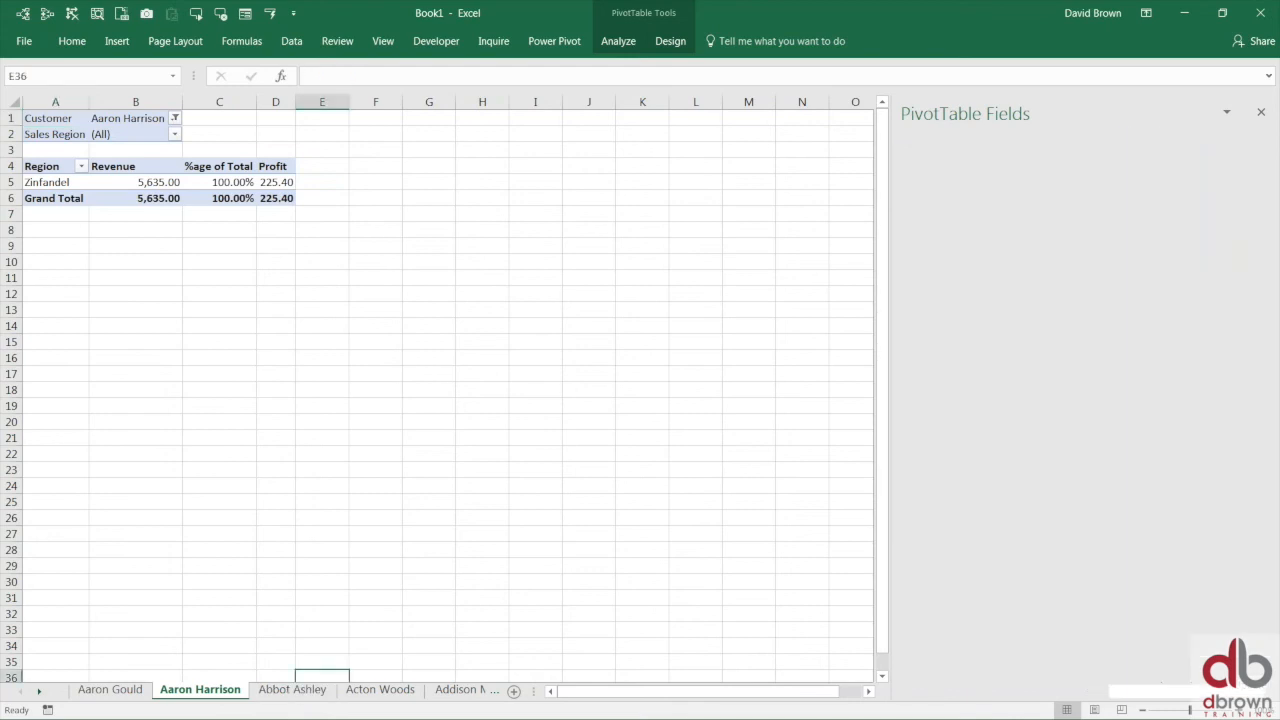
{"action": "left_click", "coordinate": [383, 692]}
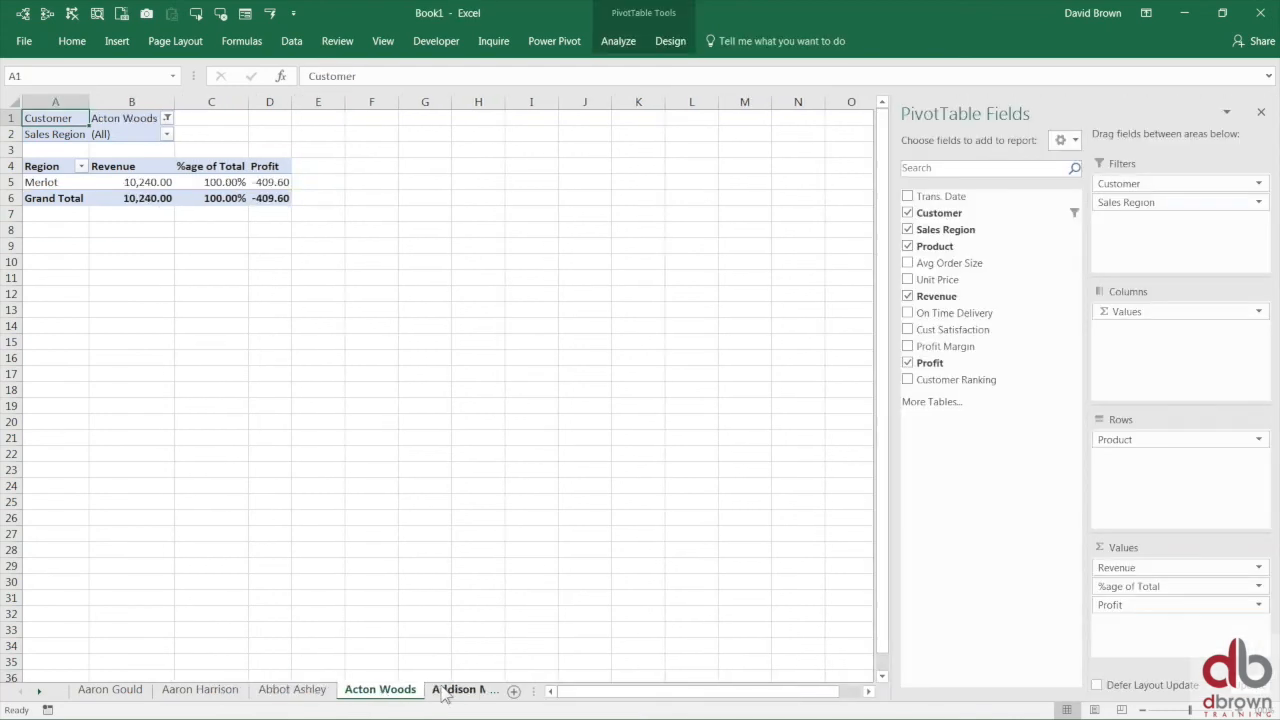
{"action": "left_click", "coordinate": [470, 692]}
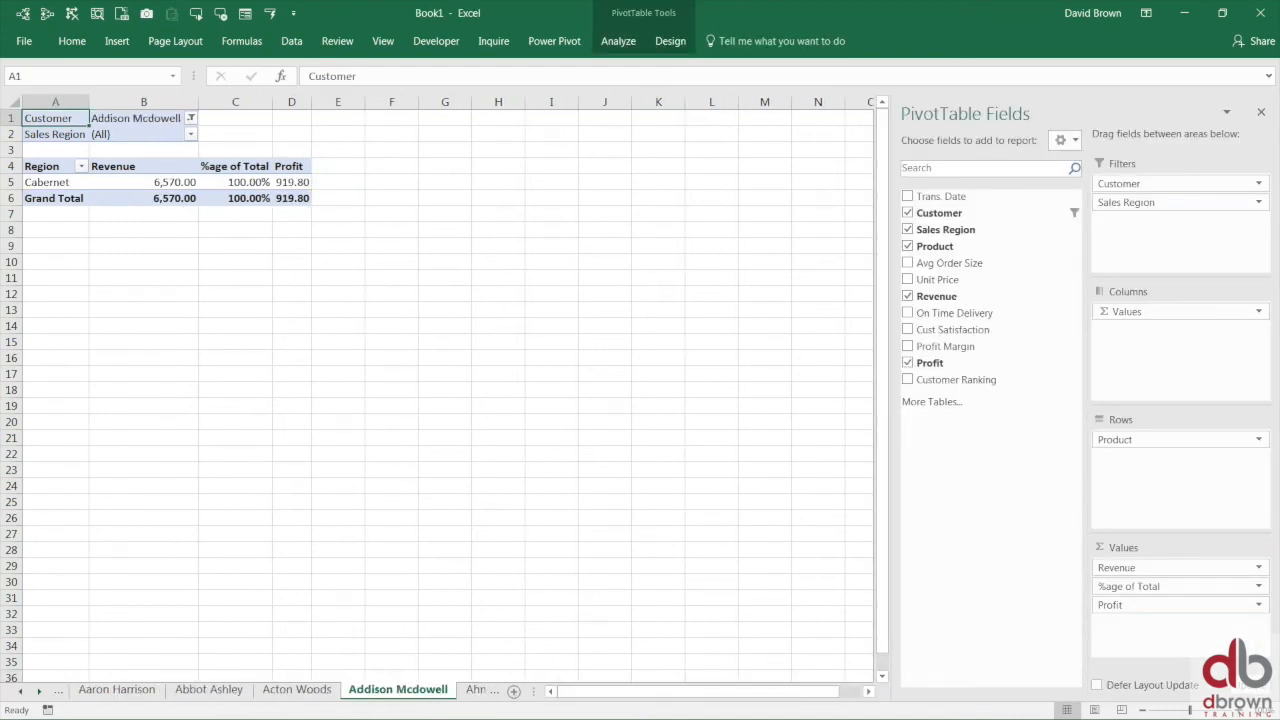
- Widen the sheet tab area and browse through the generated customer sheets into the names starting with C
{"action": "left_click_drag", "start_coordinate": [719, 684], "coordinate": [838, 641]}
{"action": "left_click", "coordinate": [38, 691]}
{"action": "left_click", "coordinate": [38, 691]}
{"action": "left_click", "coordinate": [38, 691]}
{"action": "left_click", "coordinate": [38, 691]}
{"action": "left_click", "coordinate": [38, 691]}
{"action": "left_click", "coordinate": [38, 691]}
{"action": "left_click", "coordinate": [38, 691]}
{"action": "left_click", "coordinate": [38, 691]}
{"action": "left_click", "coordinate": [38, 691]}
{"action": "left_click", "coordinate": [38, 691]}
{"action": "left_click", "coordinate": [38, 691]}
{"action": "left_click", "coordinate": [38, 691]}
{"action": "left_click", "coordinate": [38, 691]}
{"action": "left_click", "coordinate": [38, 691]}
{"action": "left_click", "coordinate": [38, 691]}
{"action": "left_click", "coordinate": [38, 691]}
{"action": "left_click", "coordinate": [38, 691]}
{"action": "left_click", "coordinate": [38, 691]}
{"action": "left_click", "coordinate": [38, 691]}
{"action": "left_click", "coordinate": [38, 691]}
{"action": "left_click", "coordinate": [38, 691]}
{"action": "left_click", "coordinate": [38, 691]}
{"action": "left_click", "coordinate": [38, 691]}
{"action": "left_click", "coordinate": [38, 691]}
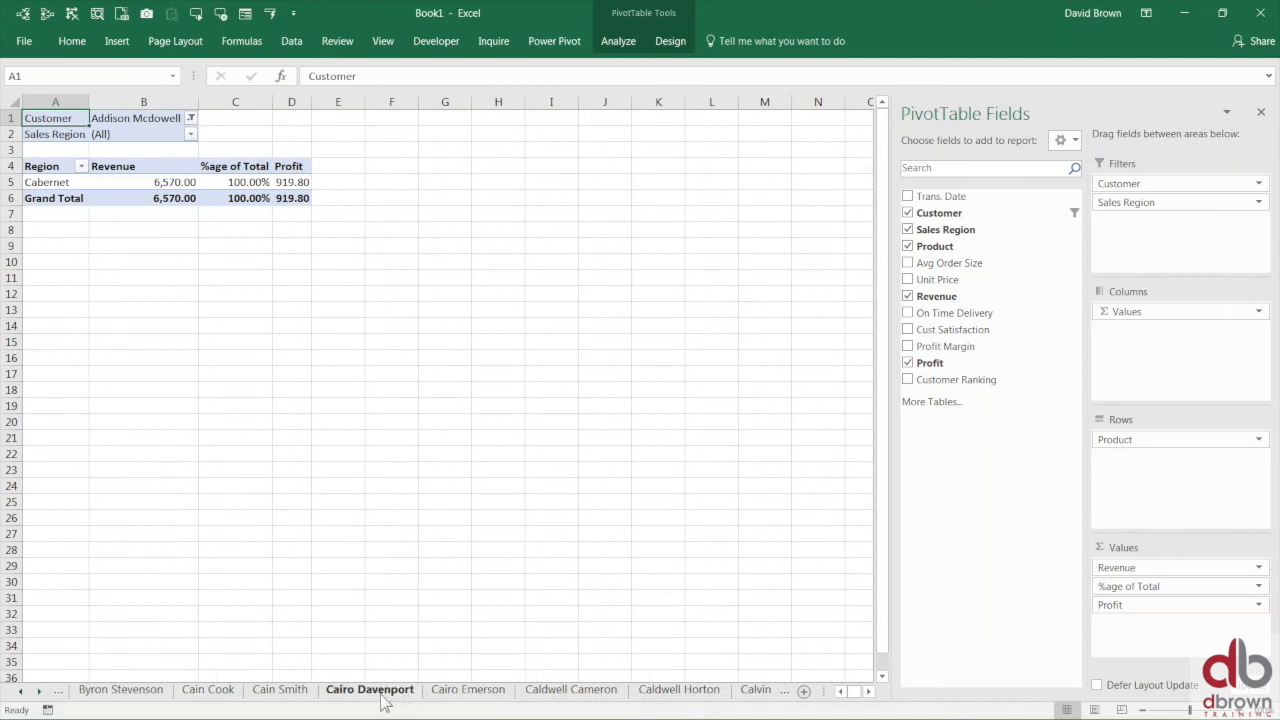
{"action": "left_click", "coordinate": [38, 691]}
{"action": "left_click", "coordinate": [38, 691]}
{"action": "left_click", "coordinate": [38, 691]}
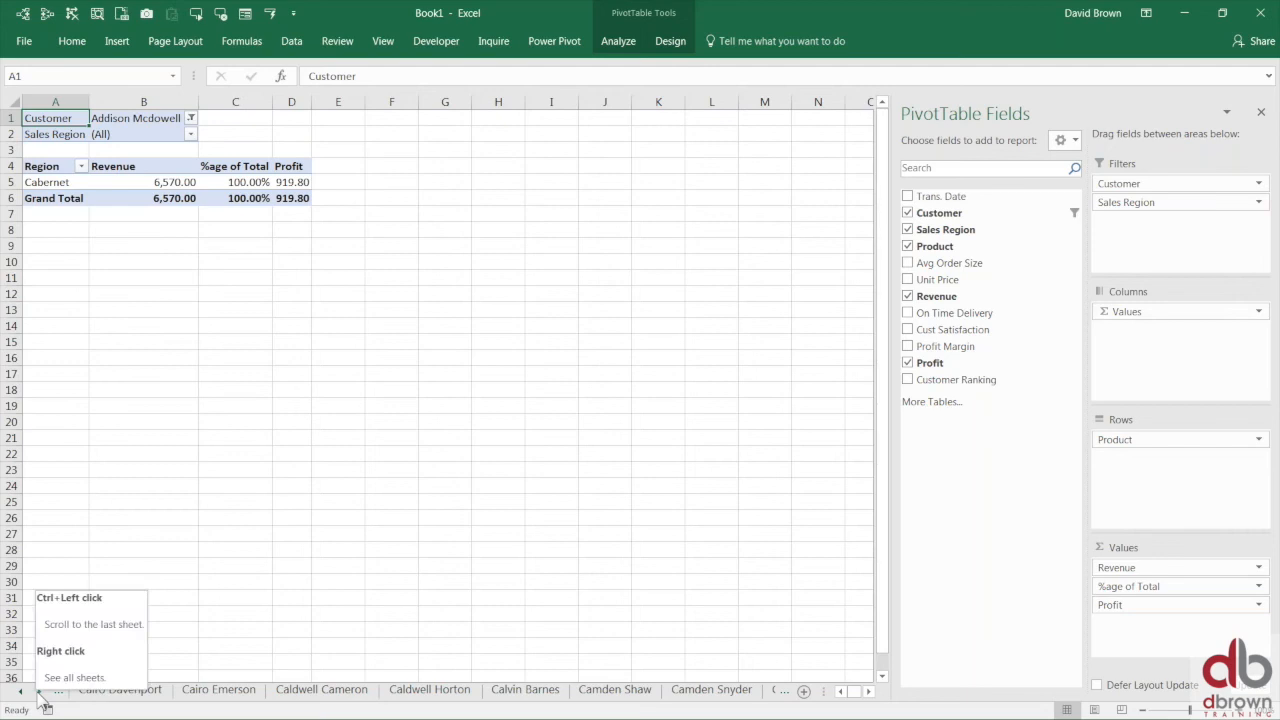
{"action": "left_click", "coordinate": [320, 466]}
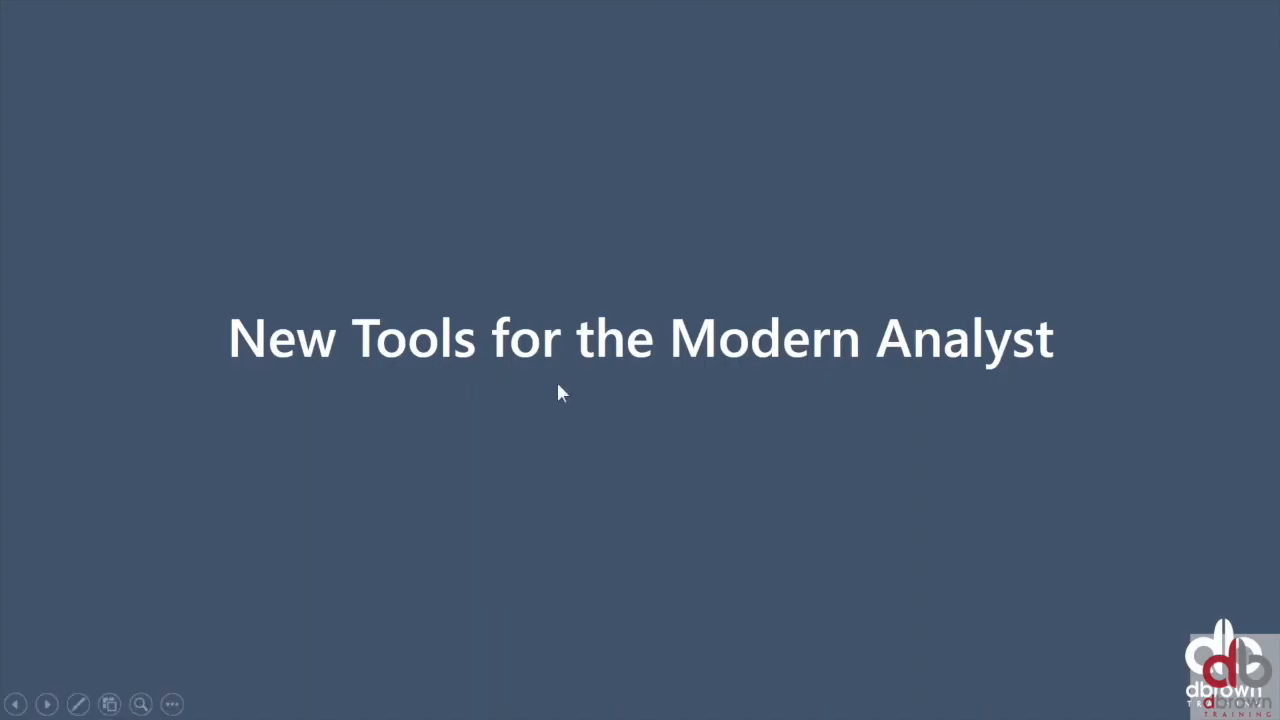
{"action": "left_click", "coordinate": [557, 385]}
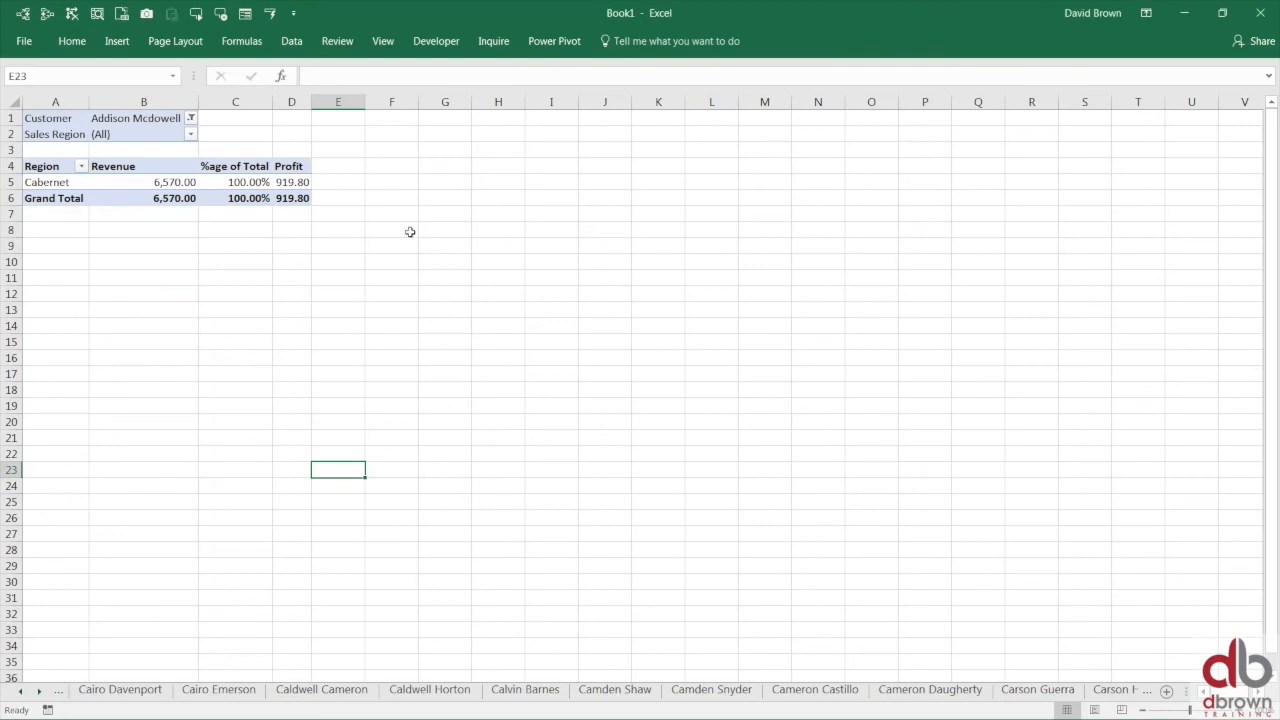
- Set the pivot table's Customer filter to (All) on the first generated customer sheet
{"action": "left_click", "coordinate": [21, 692]}
{"action": "left_click_drag", "start_coordinate": [21, 693], "coordinate": [21, 693]}
{"action": "left_click", "coordinate": [110, 689]}
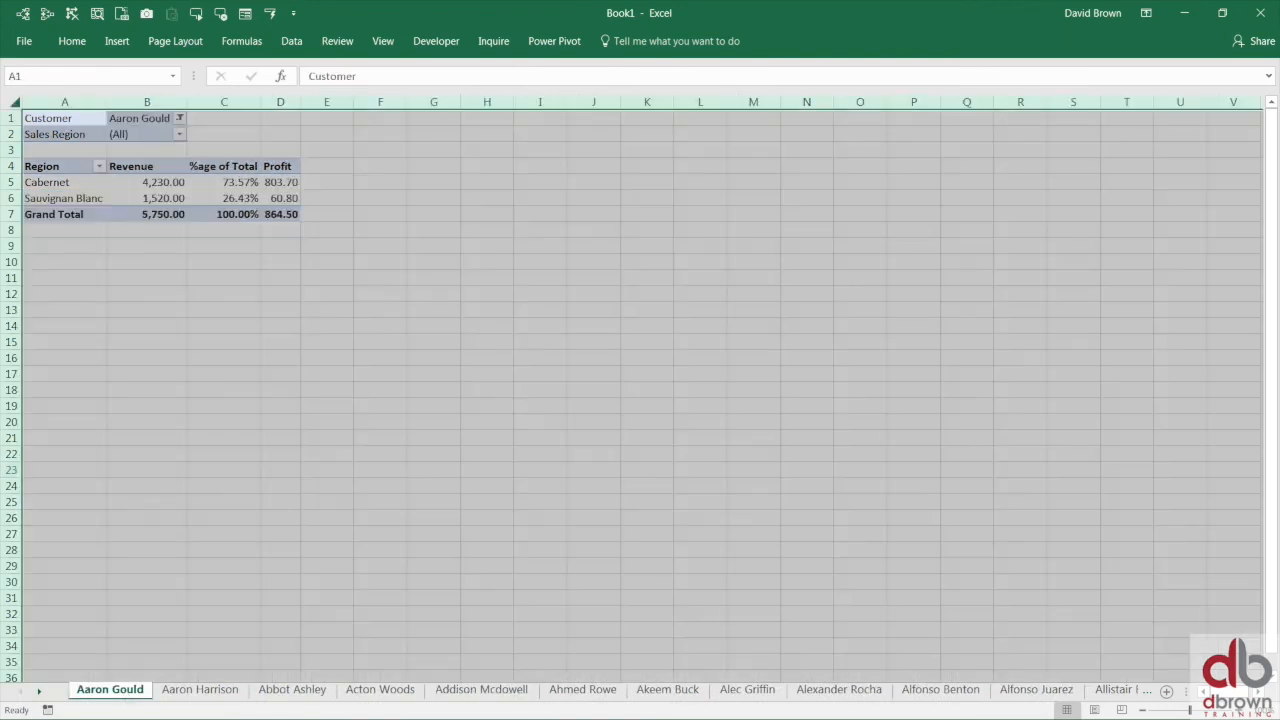
{"action": "left_click", "coordinate": [238, 193]}
{"action": "scroll", "coordinate": [289, 240], "scroll_direction": "up", "scroll_amount": 5}
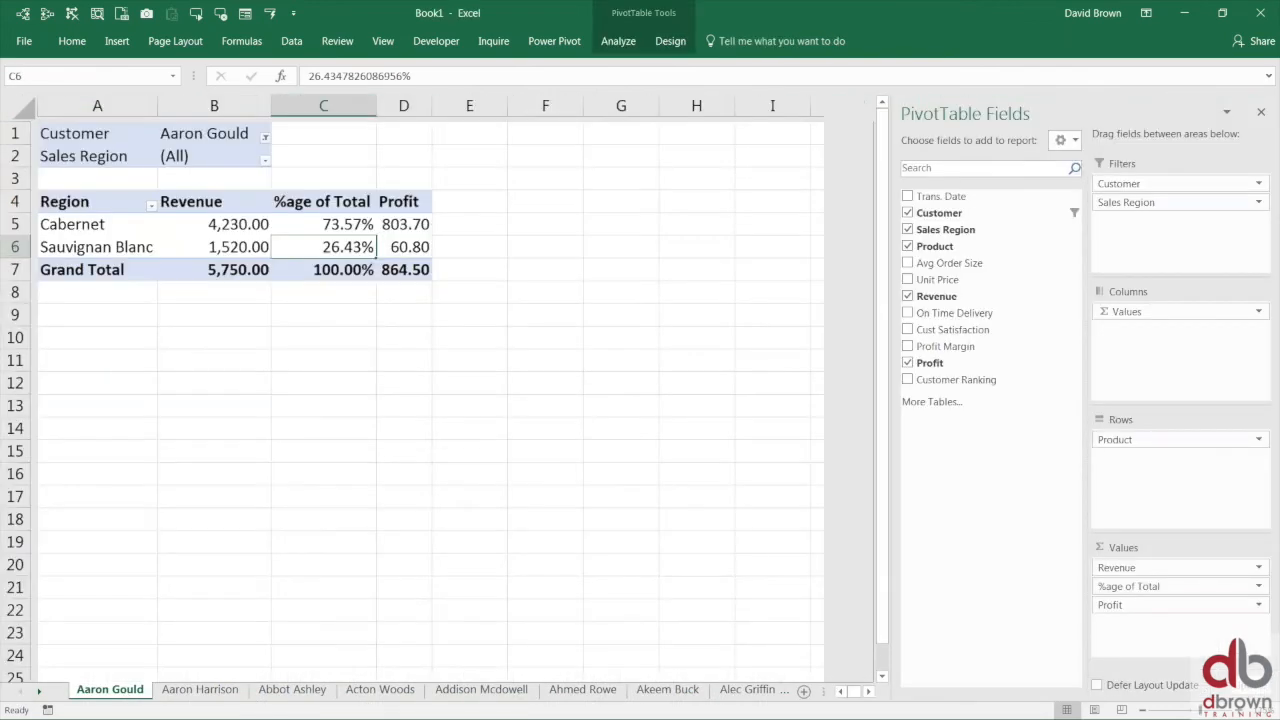
{"action": "scroll", "coordinate": [340, 290], "scroll_direction": "up", "scroll_amount": 3}
{"action": "scroll", "coordinate": [346, 297], "scroll_direction": "down", "scroll_amount": 1}
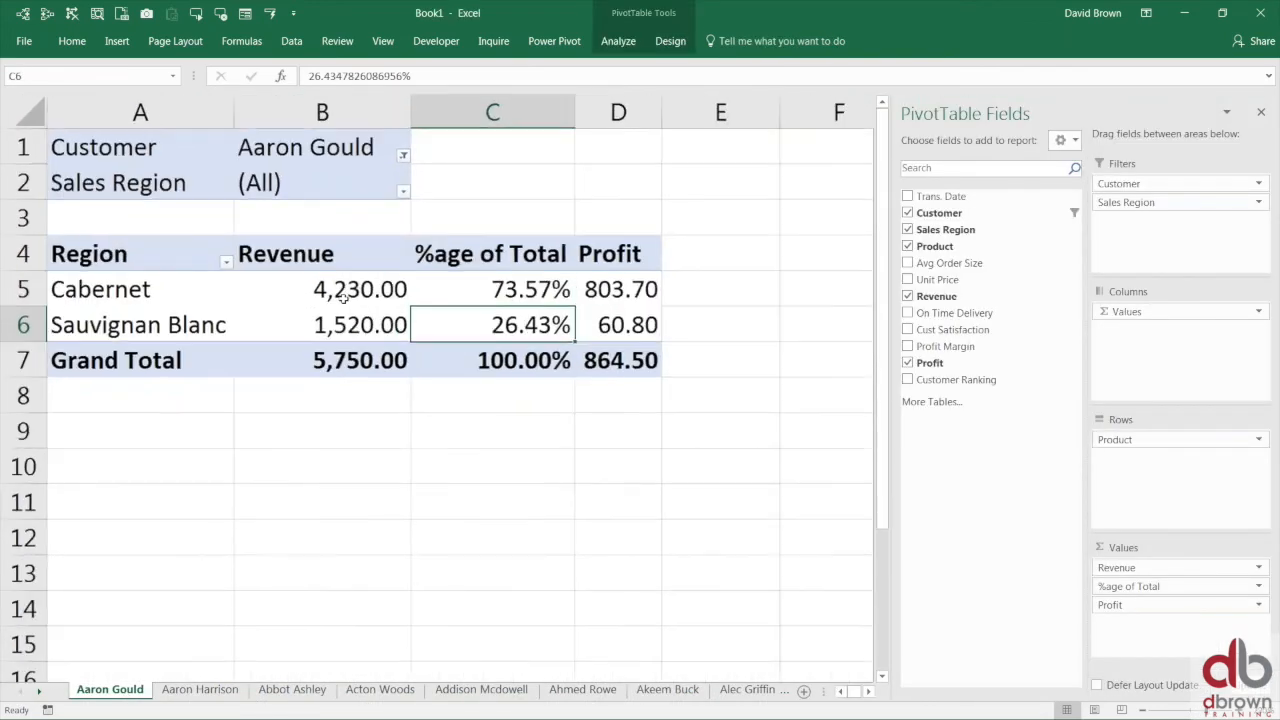
{"action": "left_click", "coordinate": [190, 320]}
{"action": "left_click", "coordinate": [402, 155]}
{"action": "left_click", "coordinate": [237, 195]}
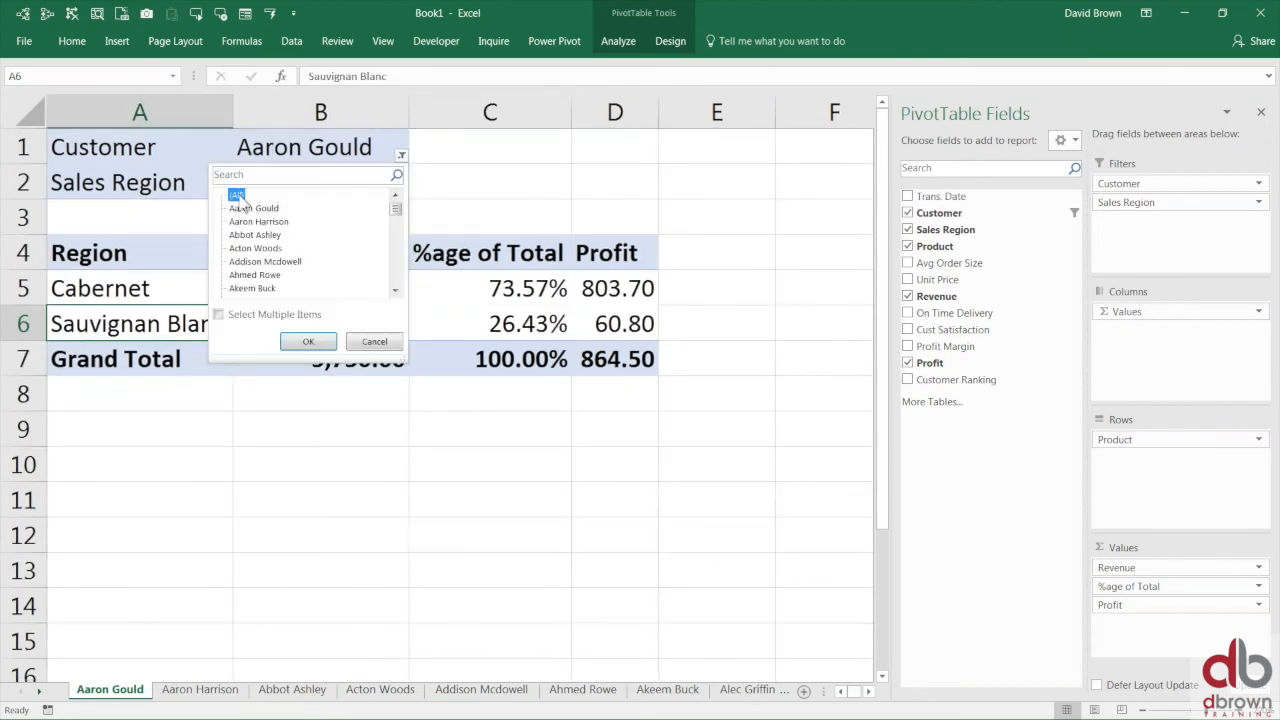
{"action": "left_click", "coordinate": [308, 341]}
{"action": "left_click", "coordinate": [354, 308]}
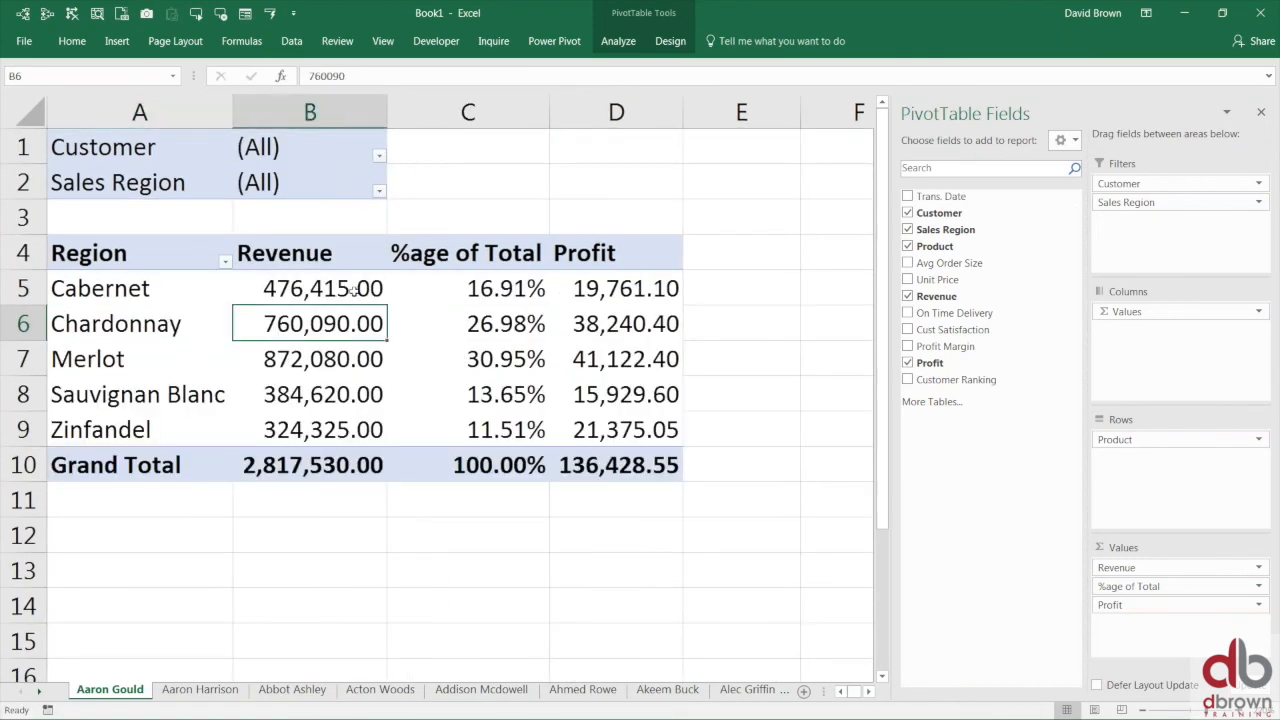
- Apply a red-yellow-green color scale to the Cabernet revenue and extend the rule to all cells showing Revenue values for Product
{"action": "left_click", "coordinate": [337, 287]}
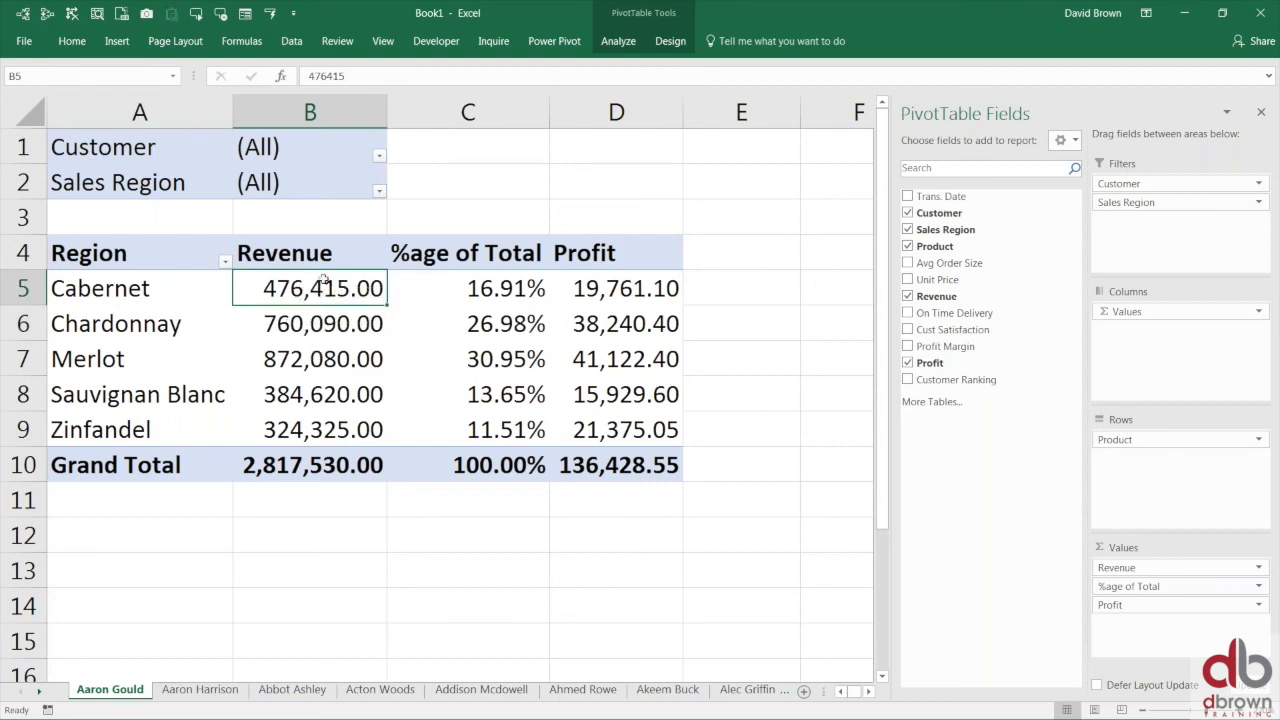
{"action": "left_click", "coordinate": [76, 45]}
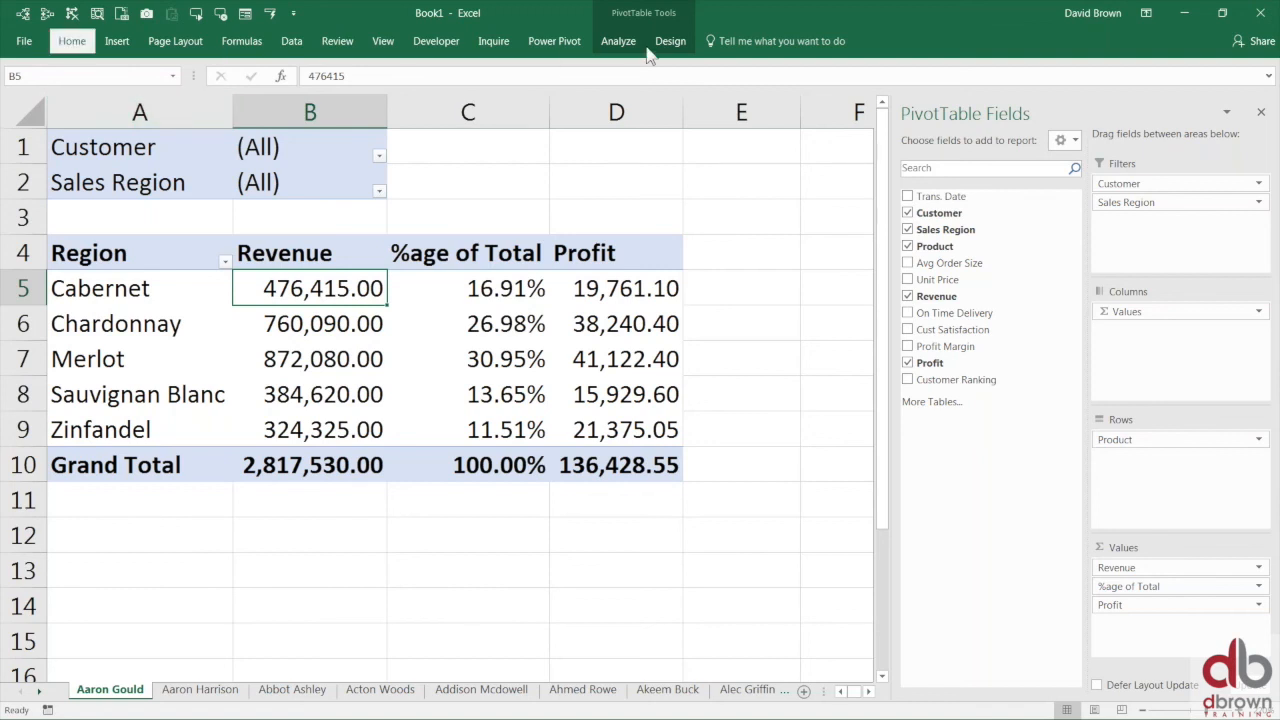
{"action": "left_click", "coordinate": [702, 103]}
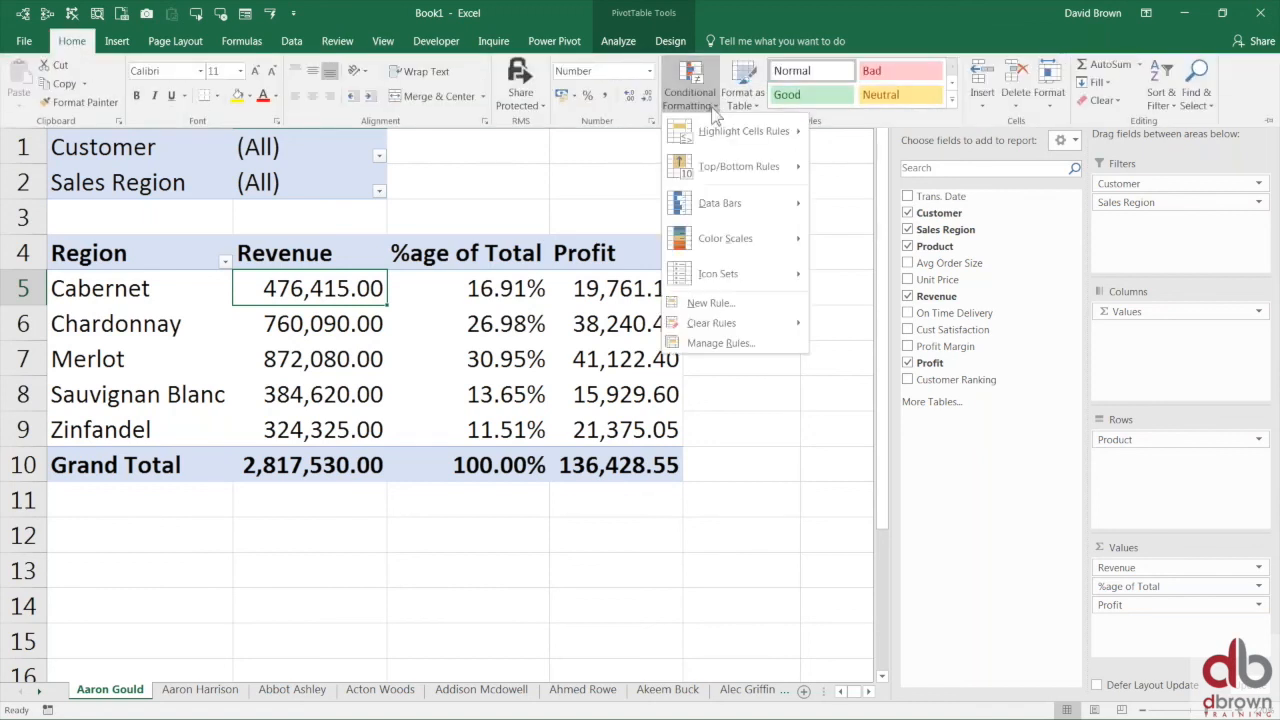
{"action": "mouse_move", "coordinate": [737, 210]}
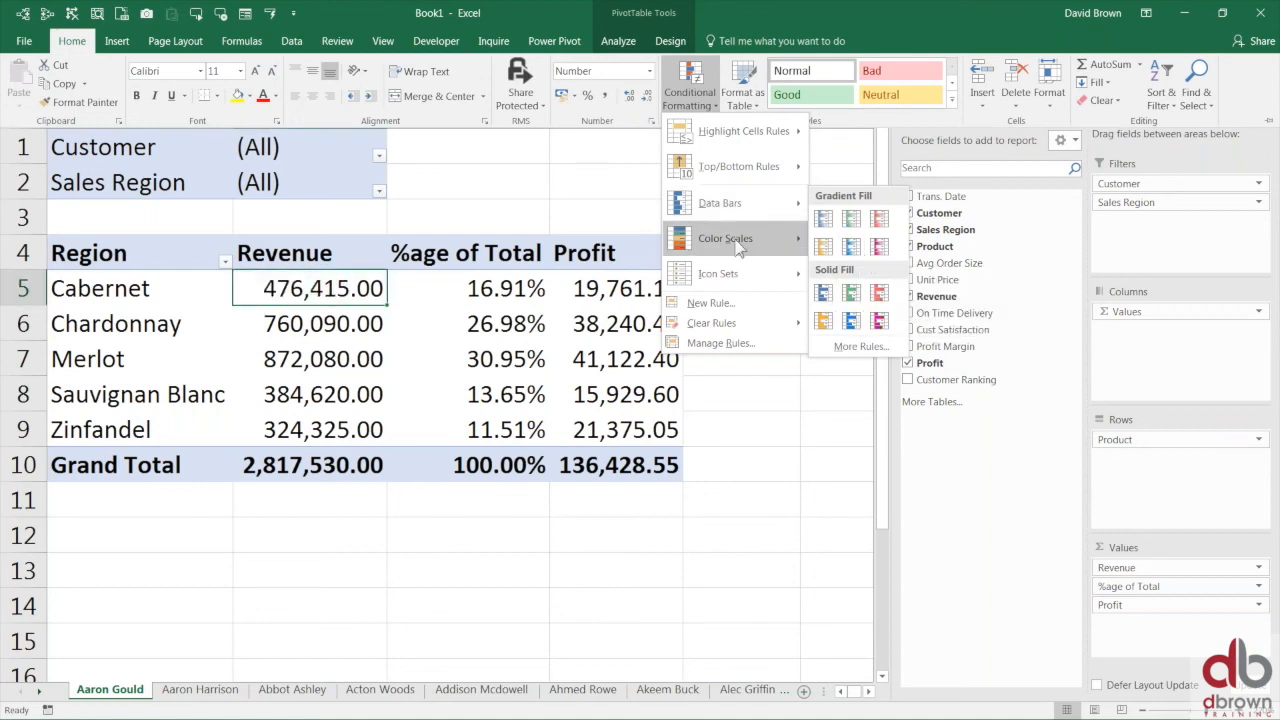
{"action": "mouse_move", "coordinate": [740, 238]}
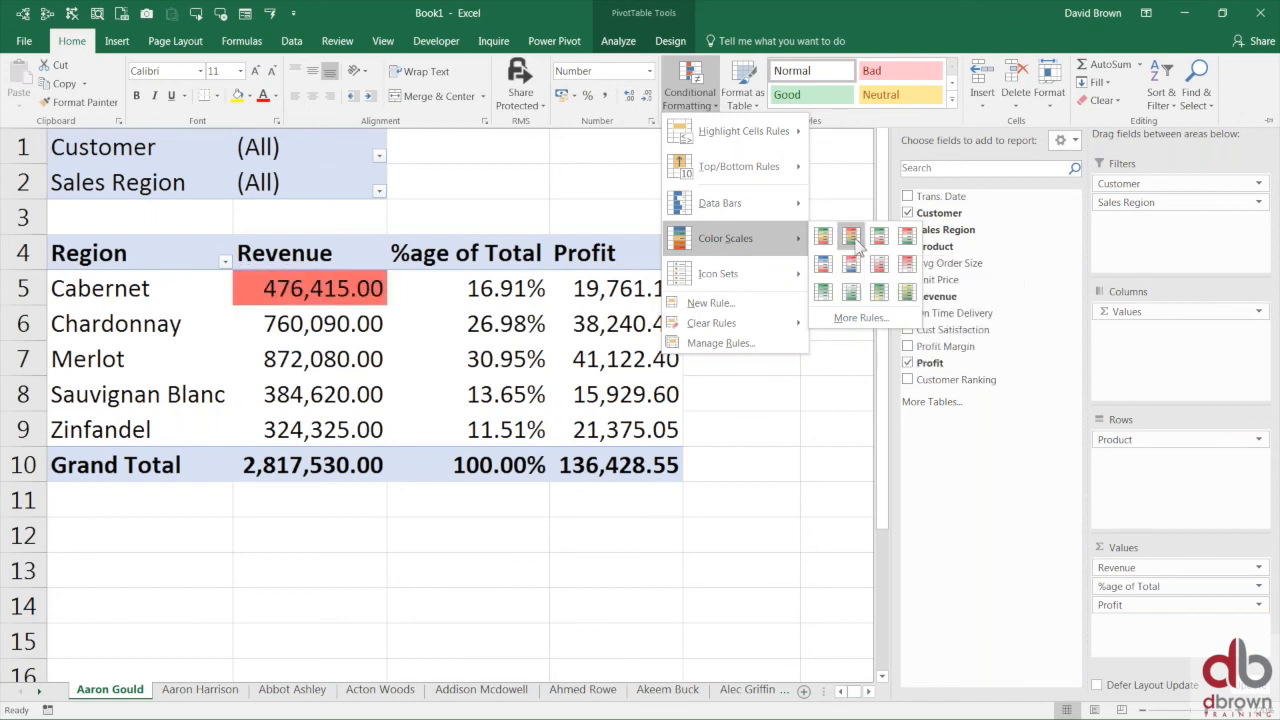
{"action": "left_click", "coordinate": [850, 236]}
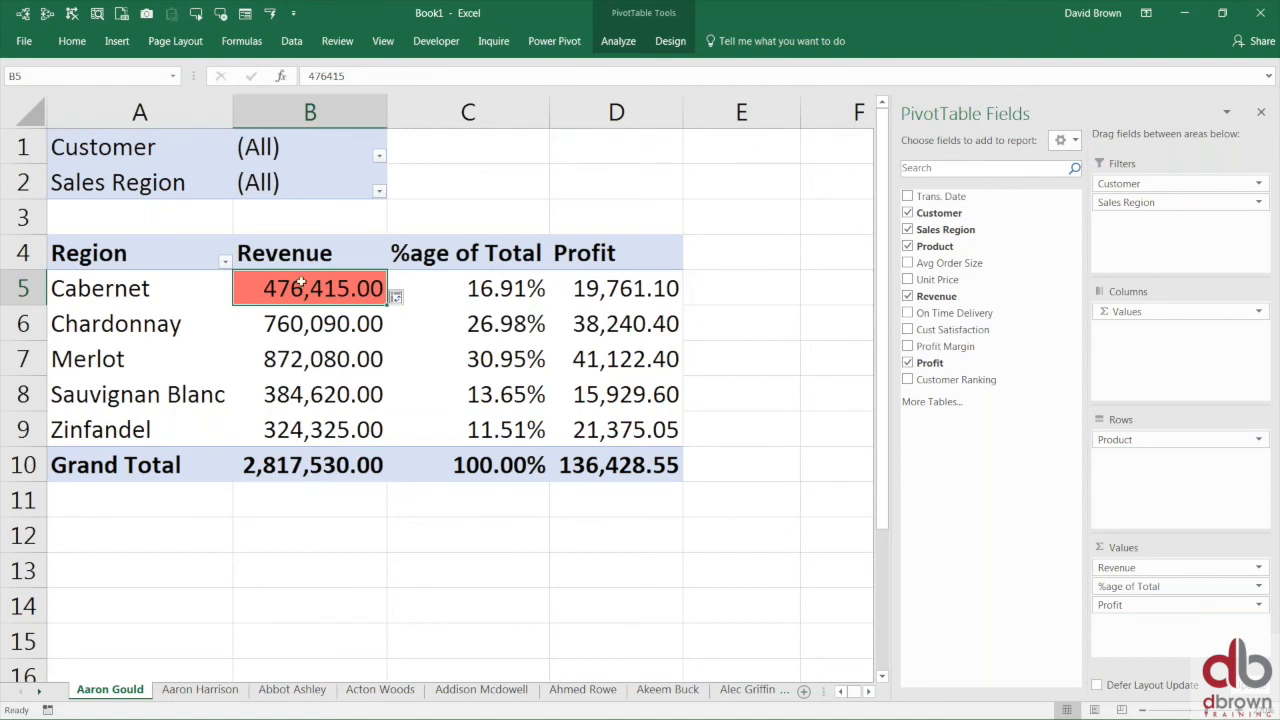
{"action": "left_click", "coordinate": [410, 298]}
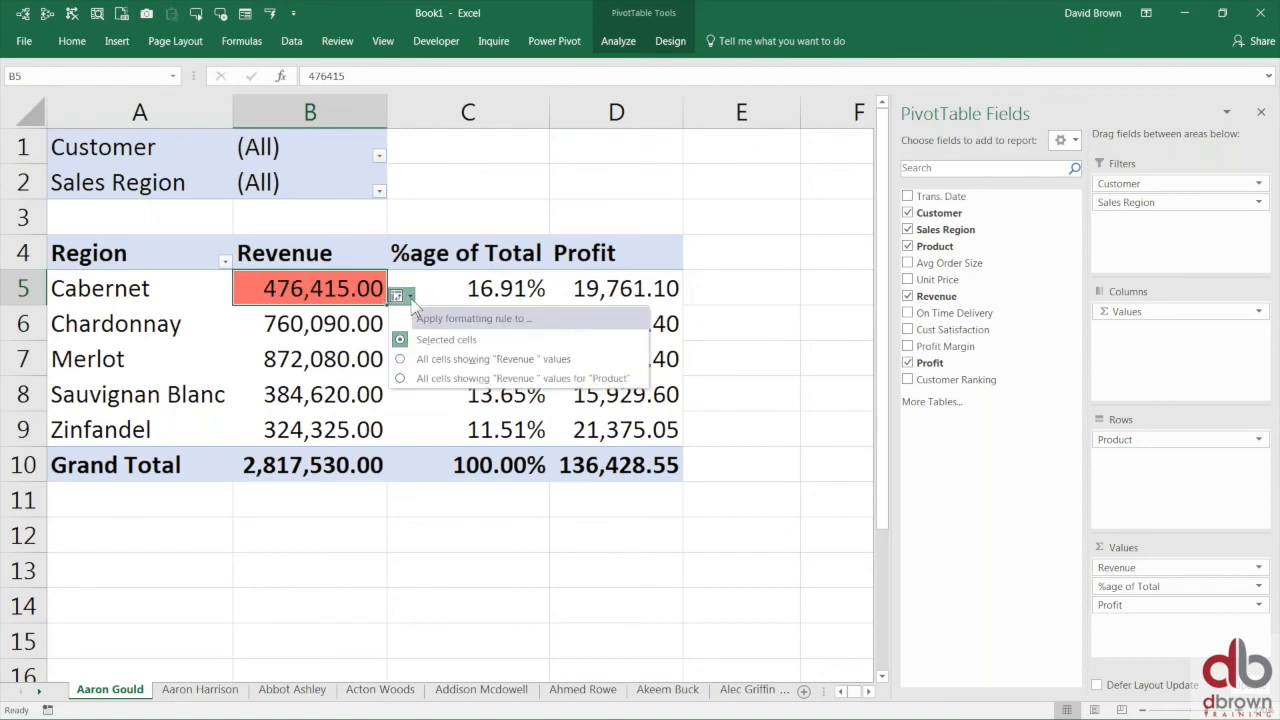
{"action": "left_click", "coordinate": [462, 379]}
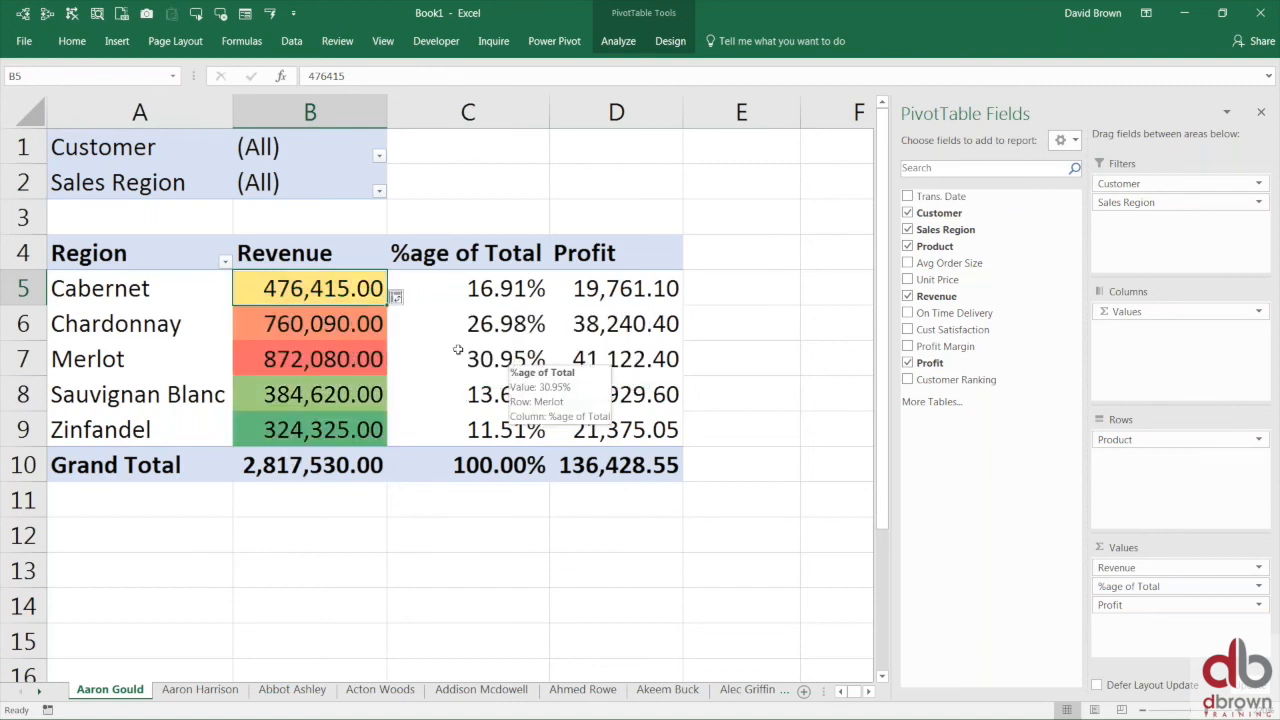
- Filter the pivot table's Sales Region first to Europe and finally to South America
{"action": "left_click", "coordinate": [379, 190]}
{"action": "left_click", "coordinate": [221, 257]}
{"action": "left_click", "coordinate": [286, 376]}
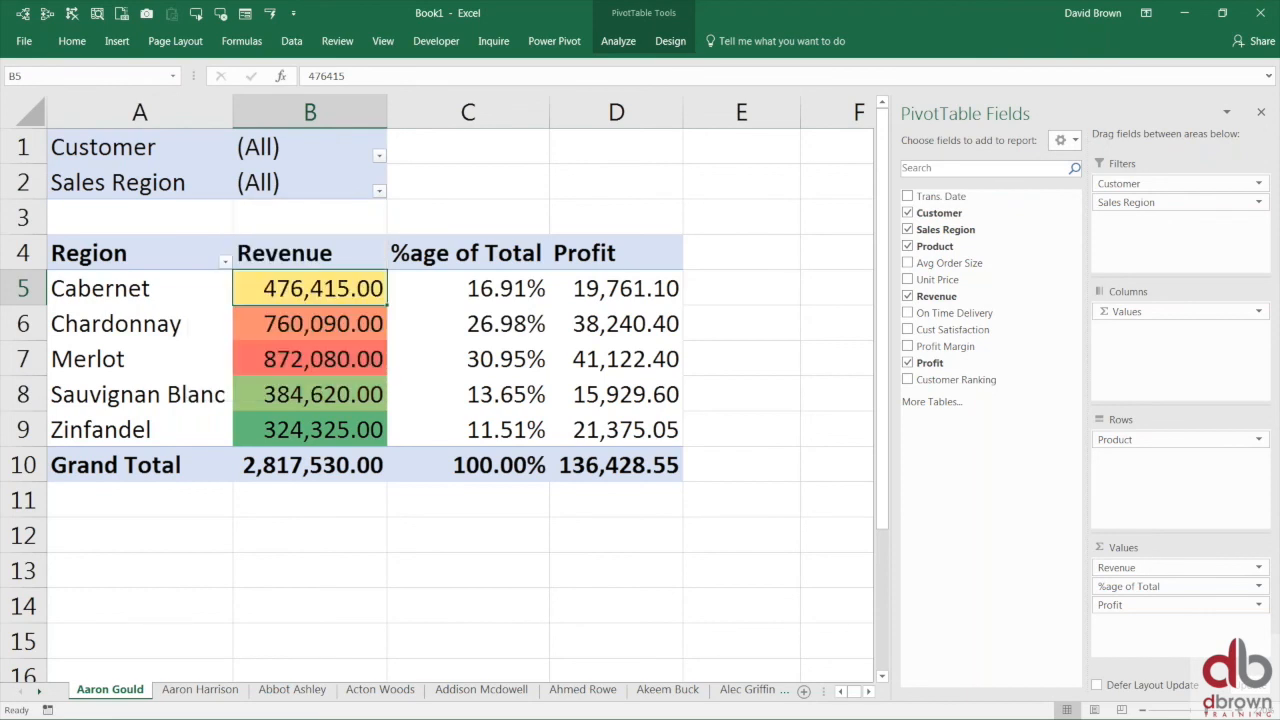
{"action": "left_click", "coordinate": [357, 192]}
{"action": "left_click", "coordinate": [224, 298]}
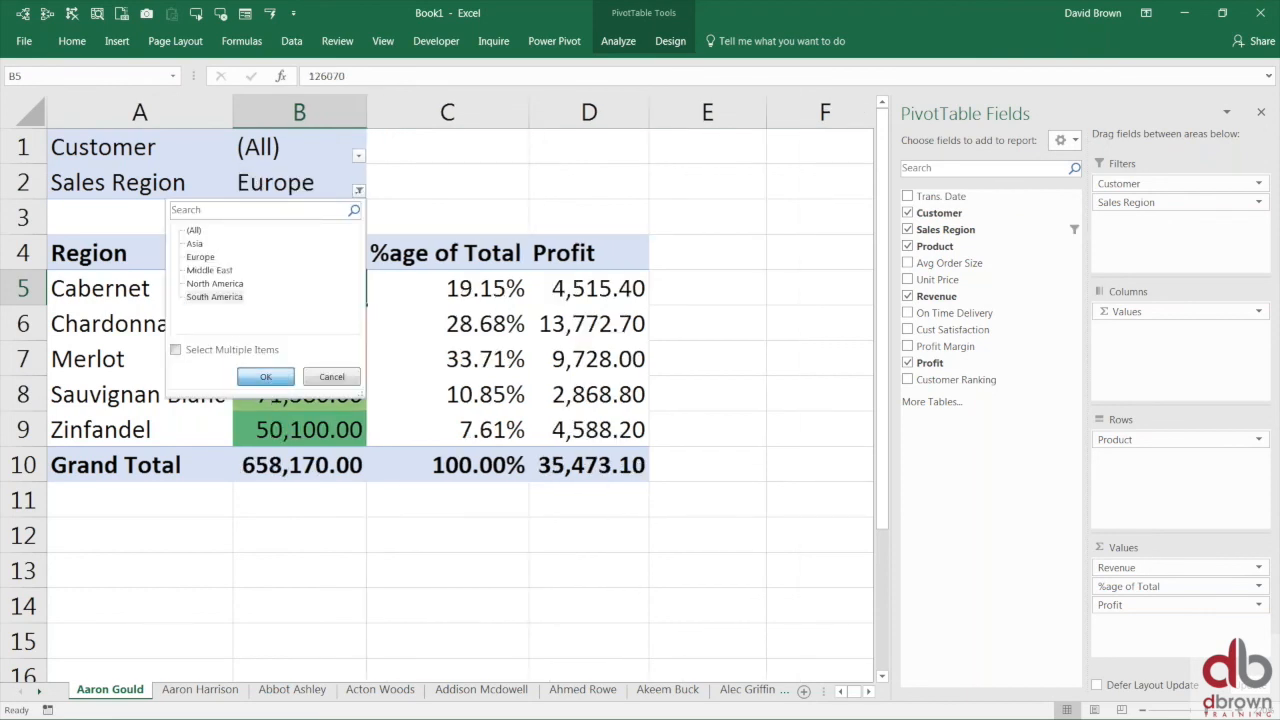
{"action": "left_click", "coordinate": [266, 377]}
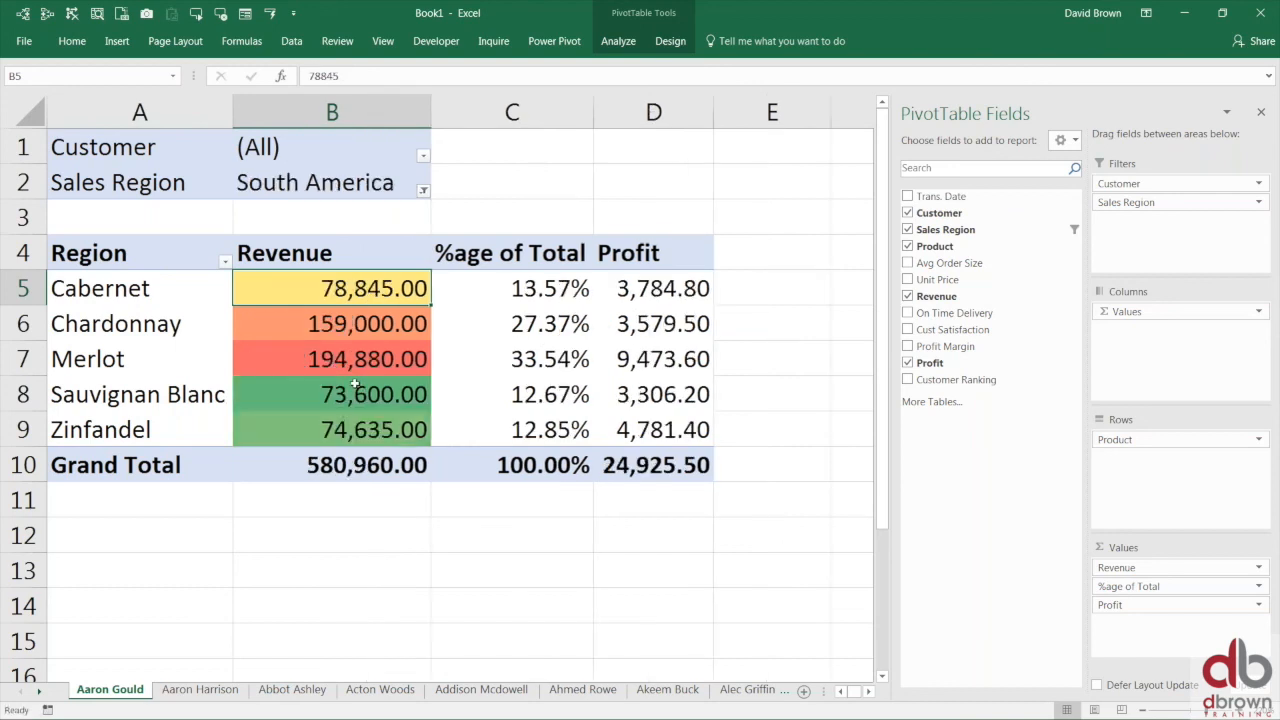
- Switch to Power BI Desktop, sort the Sales Region matrix by ascending Revenue and open the Revenue field's conditional formatting options
{"action": "left_click", "coordinate": [324, 346]}
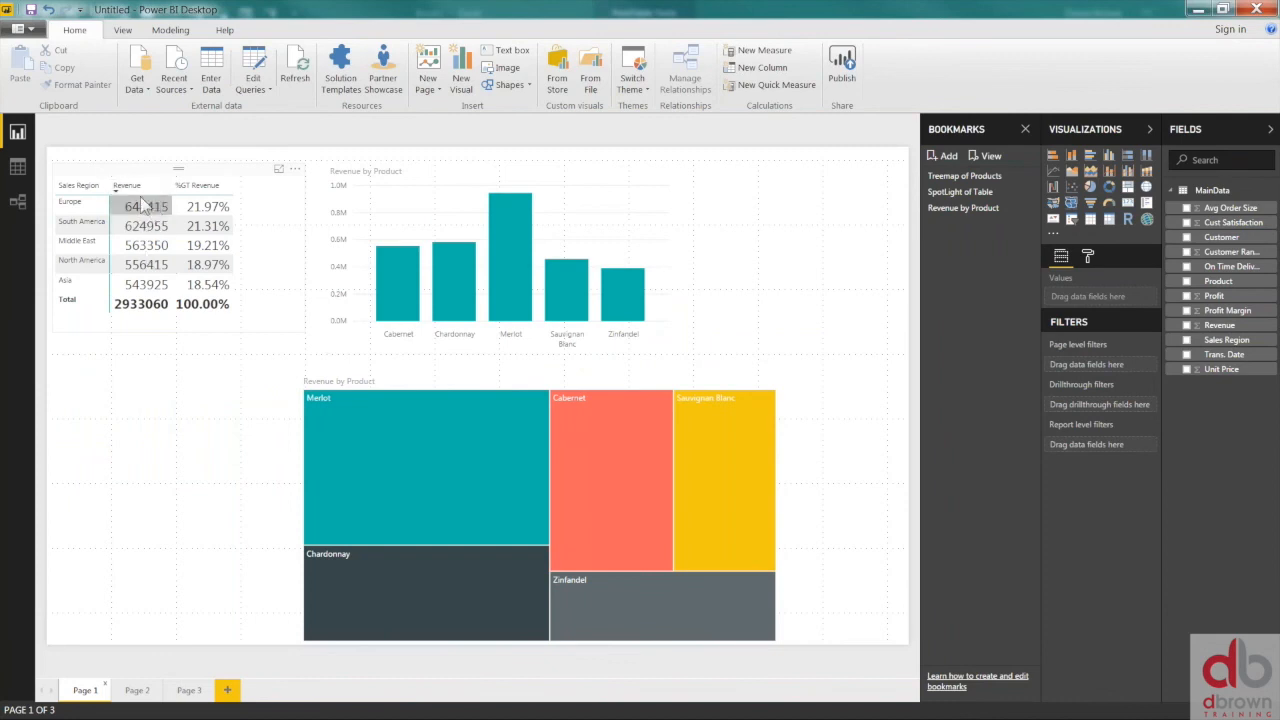
{"action": "left_click", "coordinate": [127, 186]}
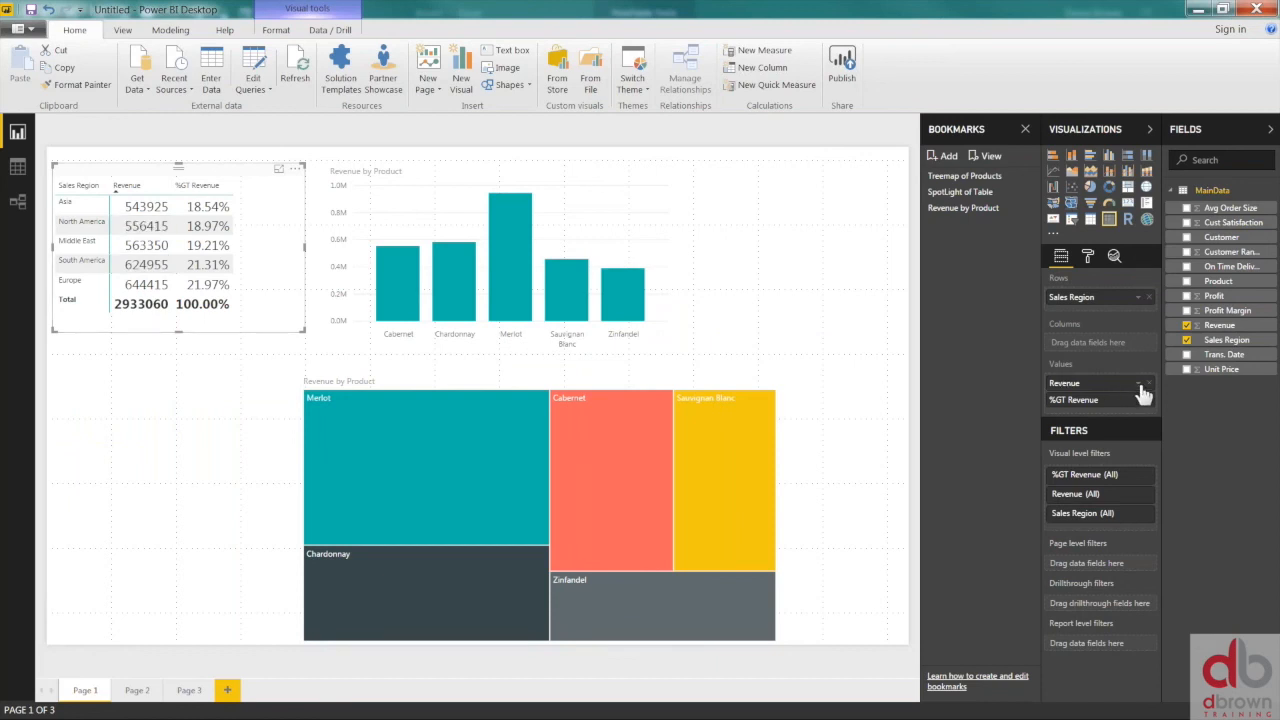
{"action": "left_click", "coordinate": [1139, 383]}
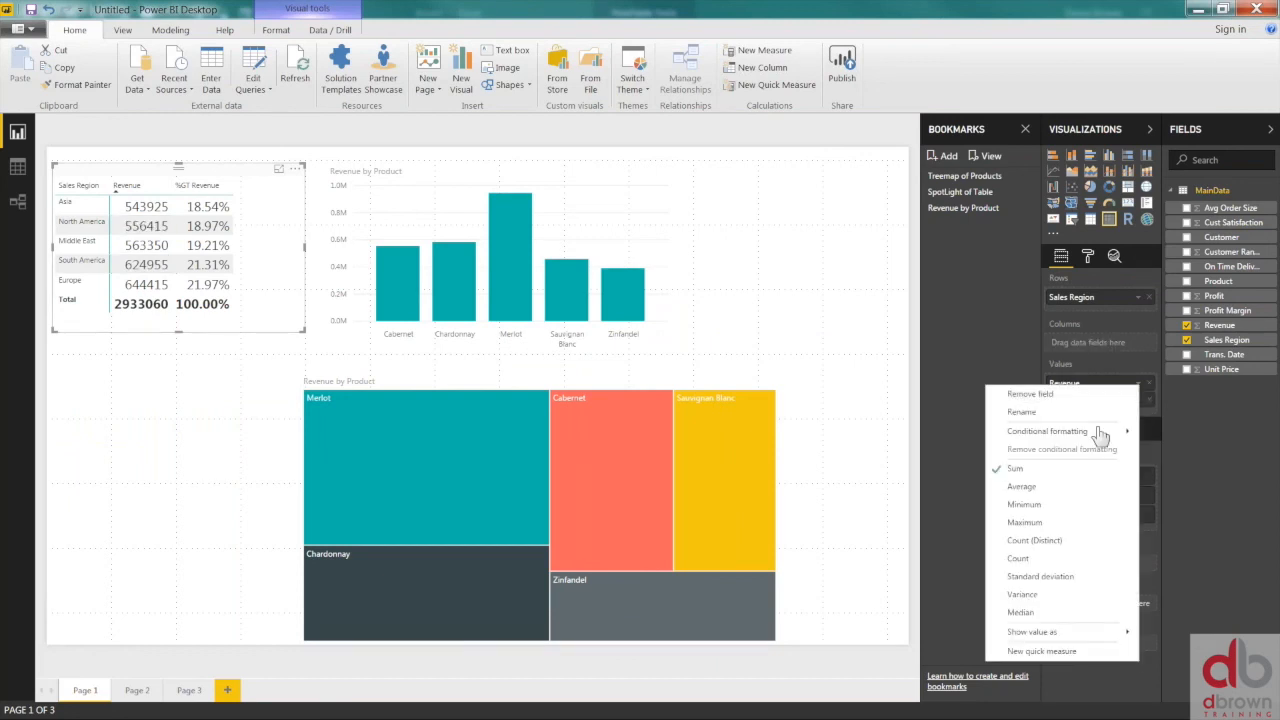
{"action": "mouse_move", "coordinate": [1095, 437]}
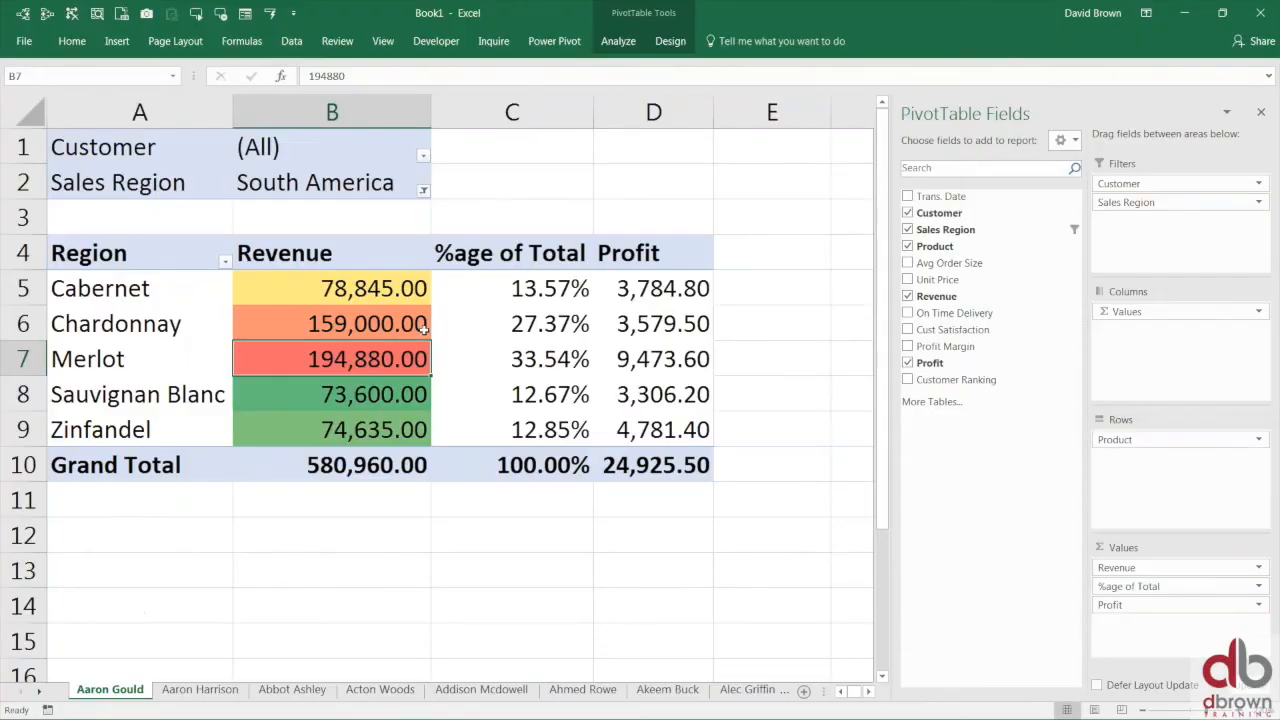
- Switch back to Excel and review the conditional formatting options available for the pivot table's Revenue values
{"action": "left_click", "coordinate": [368, 318]}
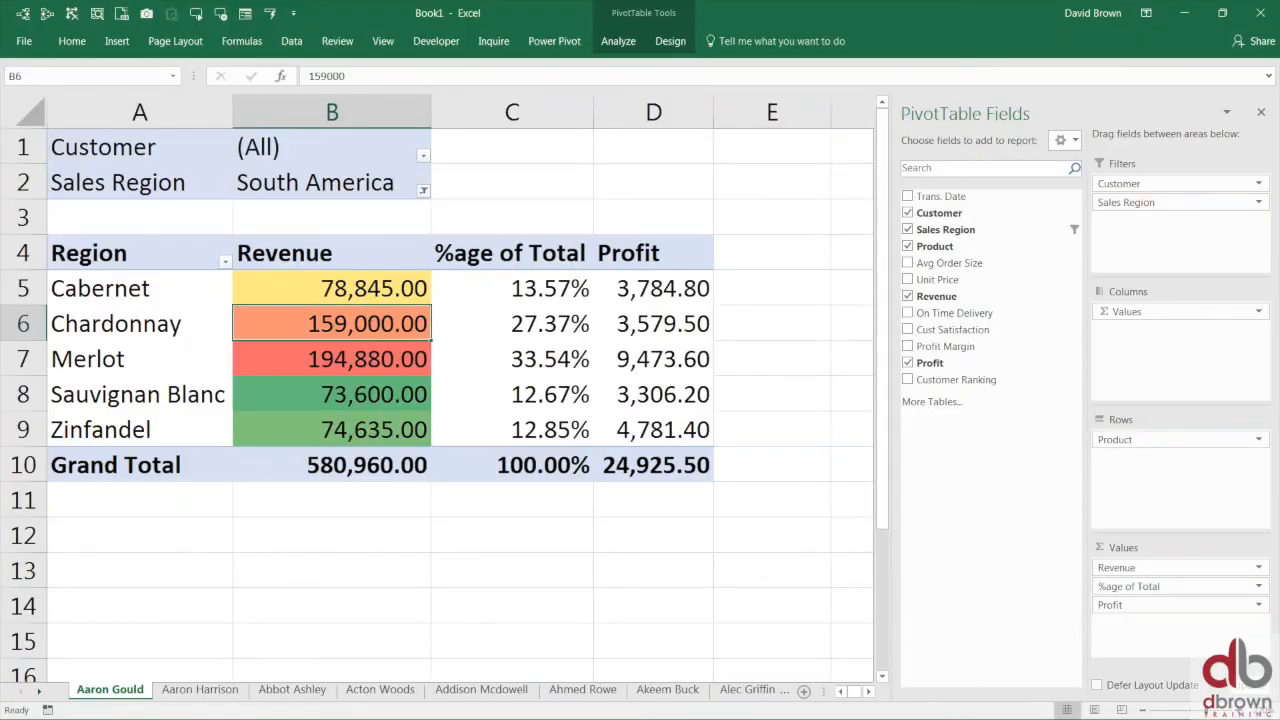
{"action": "left_click", "coordinate": [72, 41]}
{"action": "left_click", "coordinate": [690, 90]}
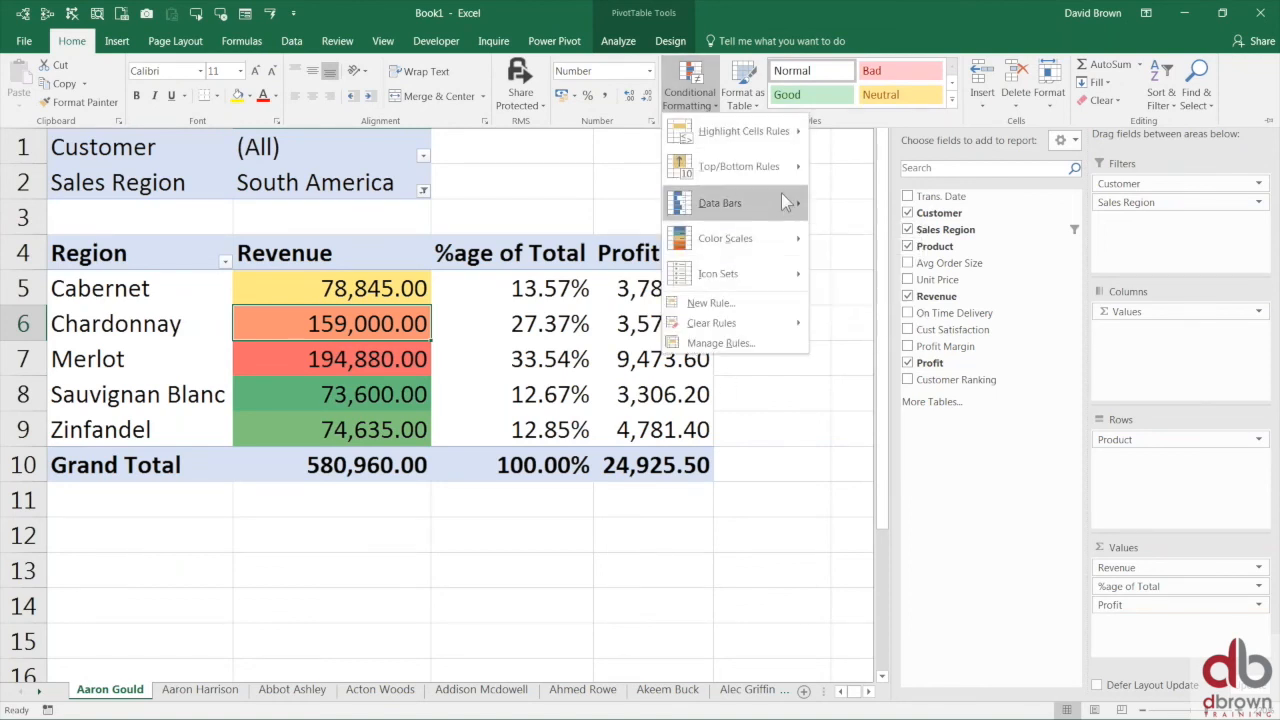
{"action": "left_click", "coordinate": [176, 364]}
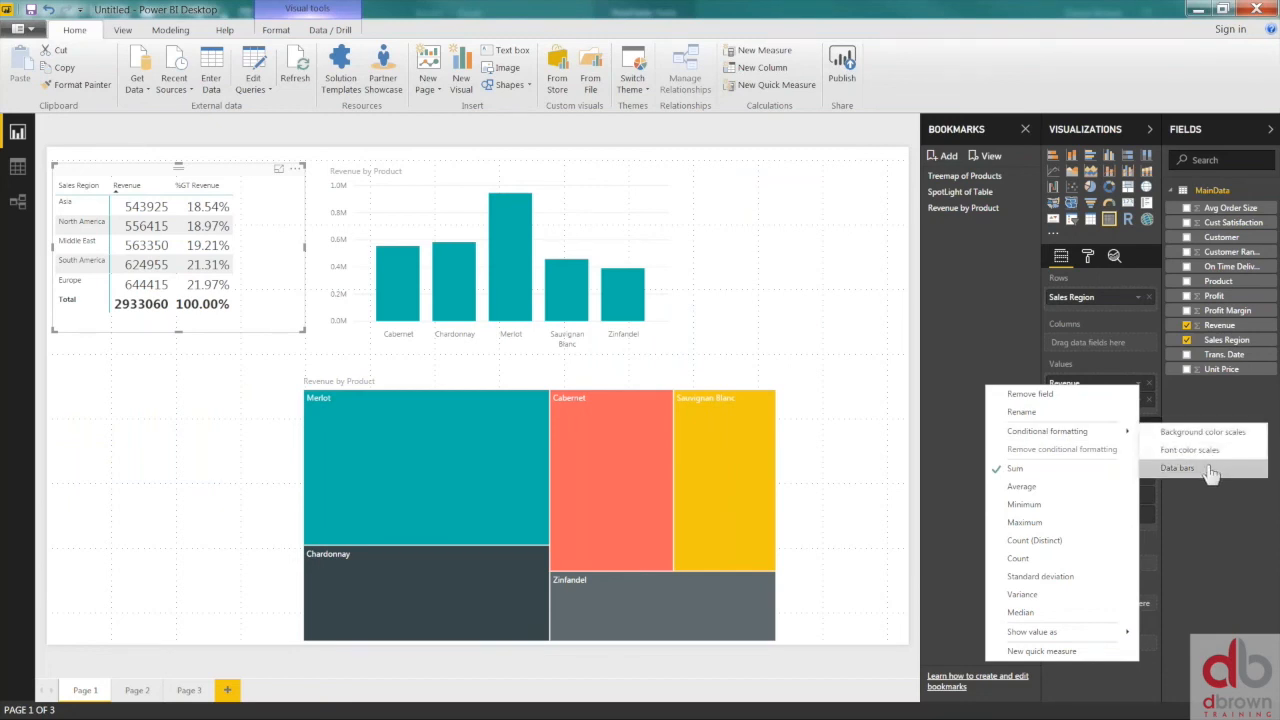
- In Power BI Desktop, apply a diverging background color scale to the matrix's Revenue, leaving blank values as zero and color by rules off
{"action": "left_click", "coordinate": [1200, 431]}
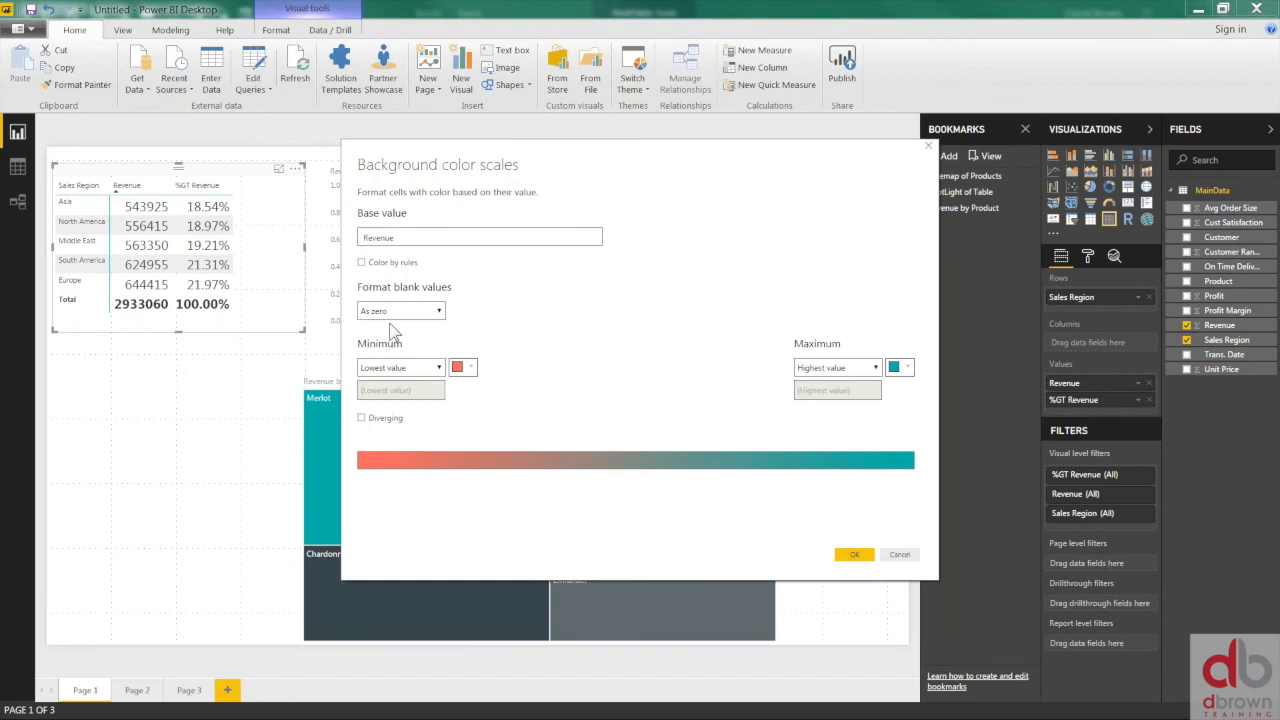
{"action": "left_click", "coordinate": [421, 314]}
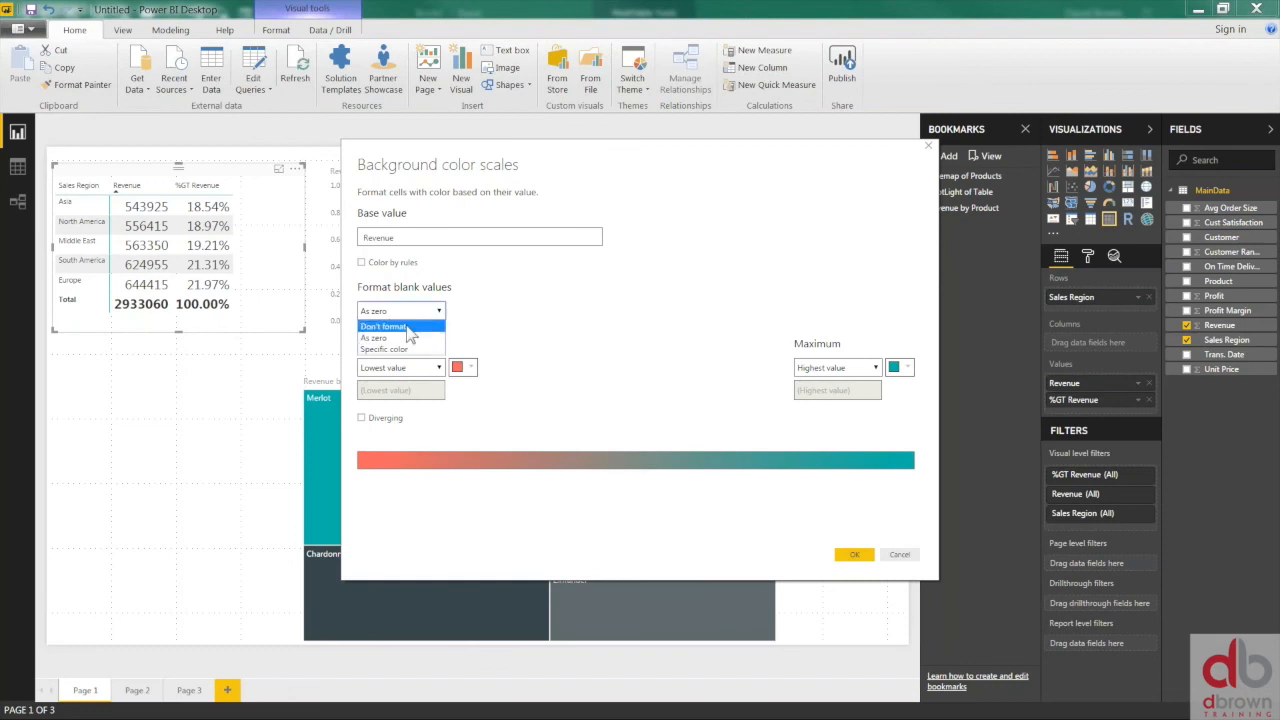
{"action": "left_click", "coordinate": [528, 302]}
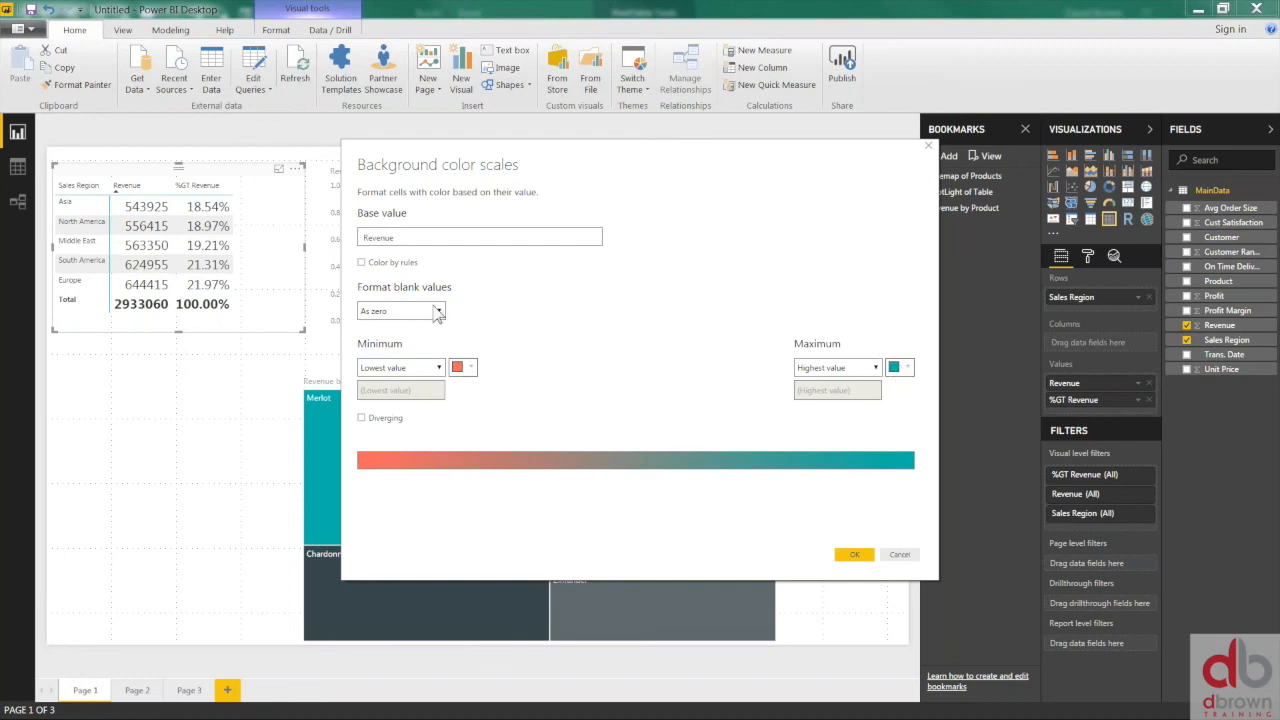
{"action": "left_click", "coordinate": [362, 263]}
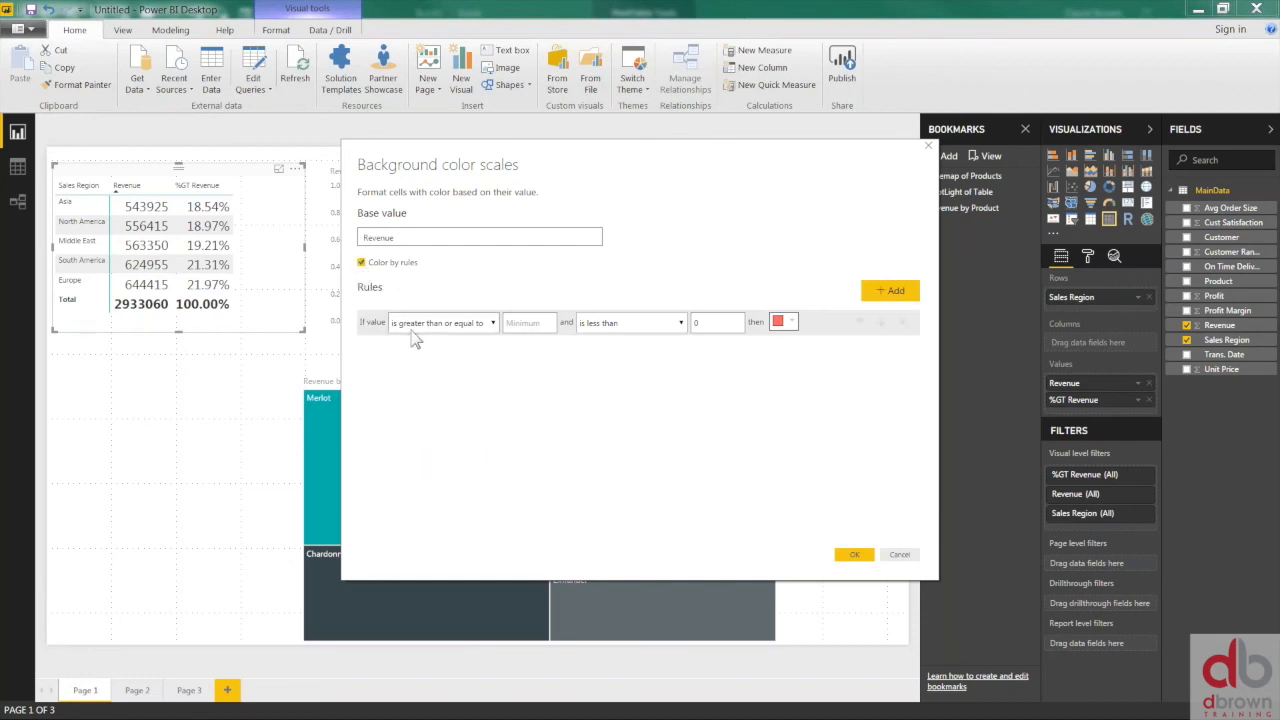
{"action": "left_click", "coordinate": [361, 263]}
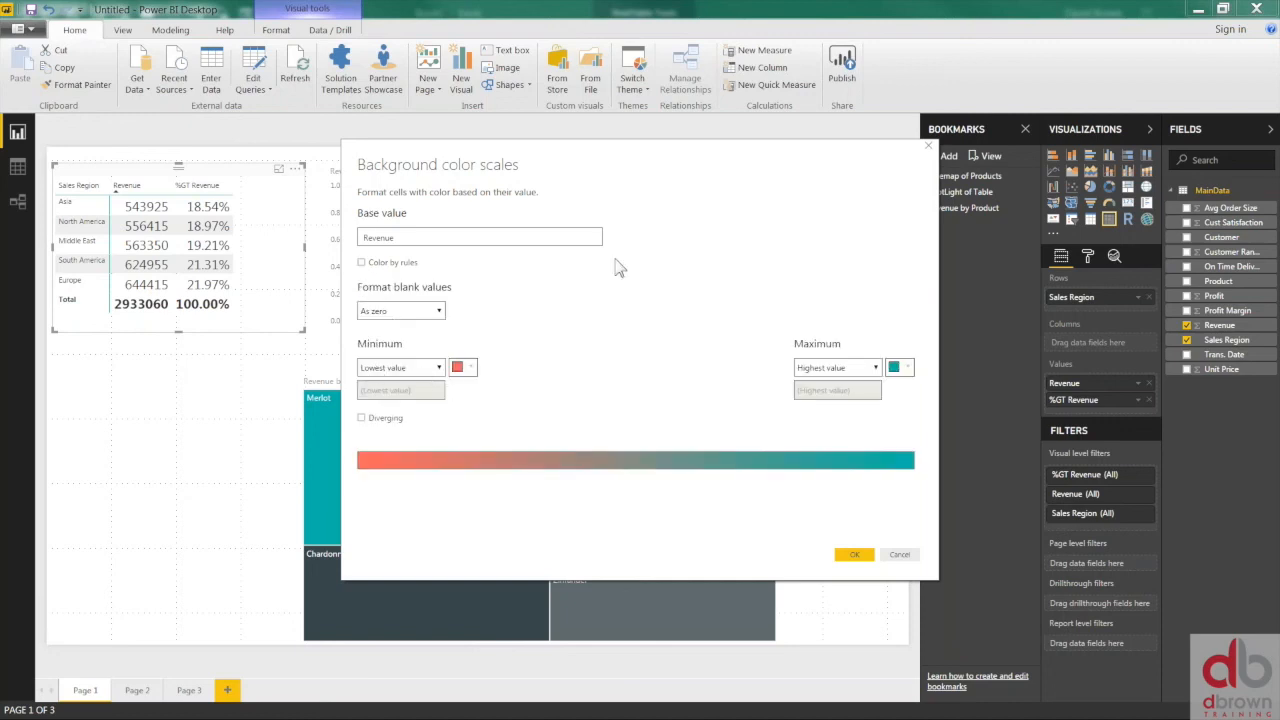
{"action": "left_click", "coordinate": [362, 420]}
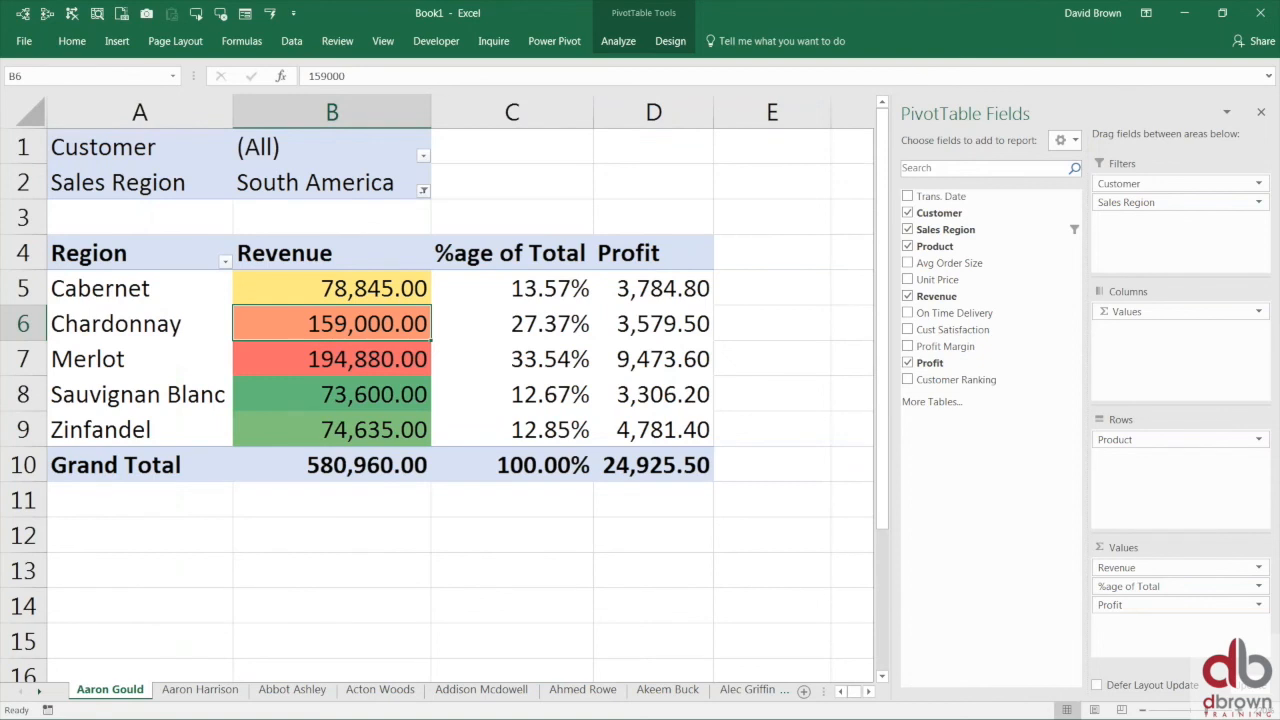
- Compare the Excel pivot table's percentage and color-scaled Revenue columns with the formatted matrix in Power BI Desktop
{"action": "left_click_drag", "start_coordinate": [538, 290], "coordinate": [530, 468]}
{"action": "left_click", "coordinate": [294, 358]}
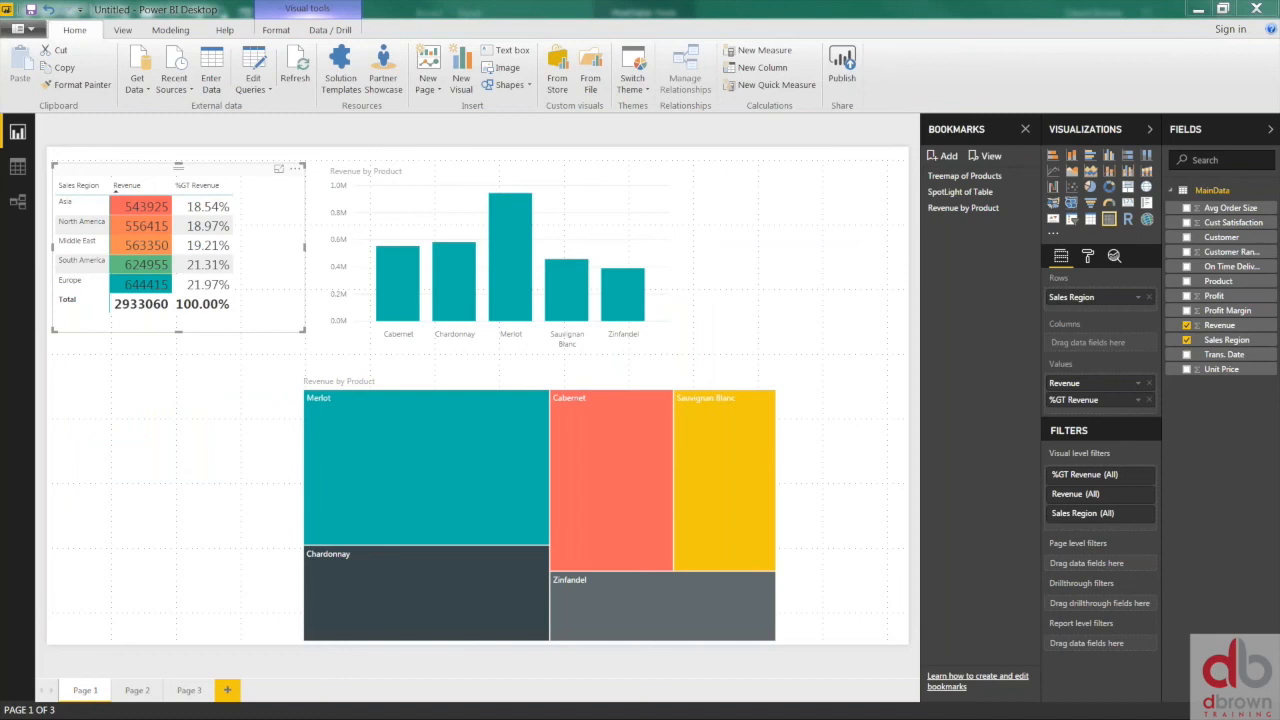
{"action": "left_click", "coordinate": [178, 463]}
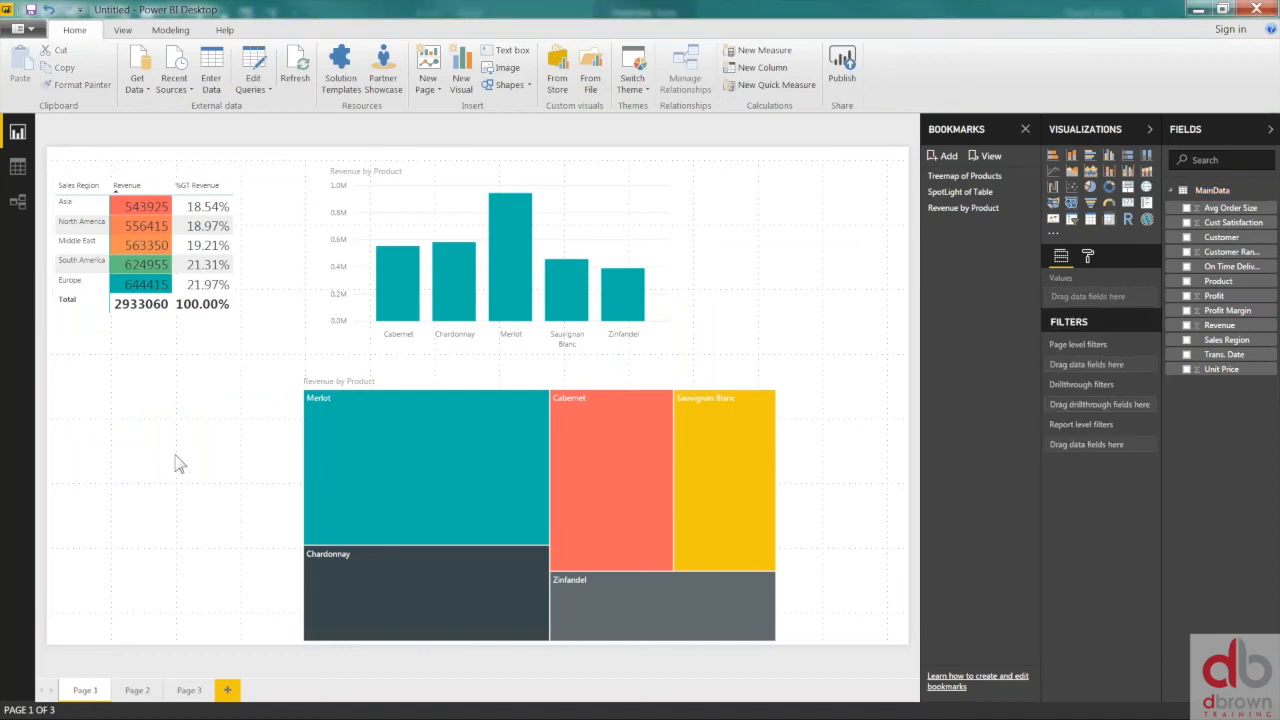
- Look through report pages 2 and 3 and open the full Get Data list of data sources
{"action": "left_click", "coordinate": [137, 692]}
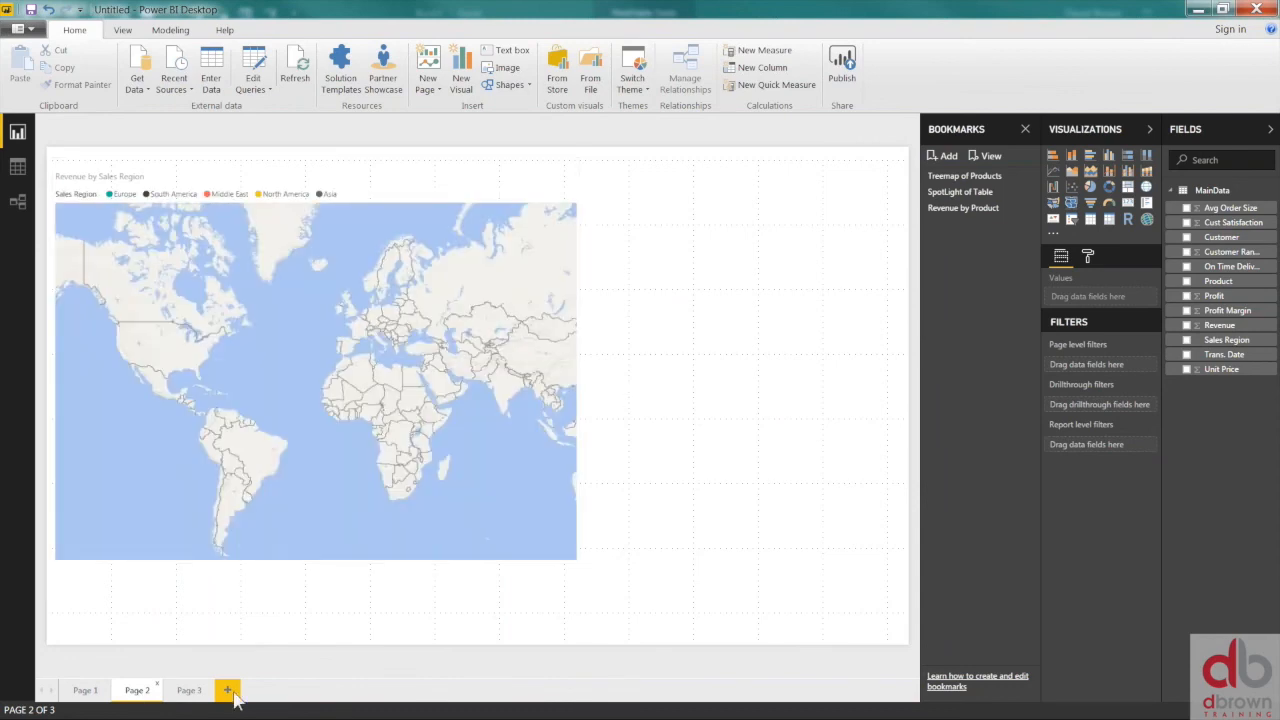
{"action": "left_click", "coordinate": [192, 692]}
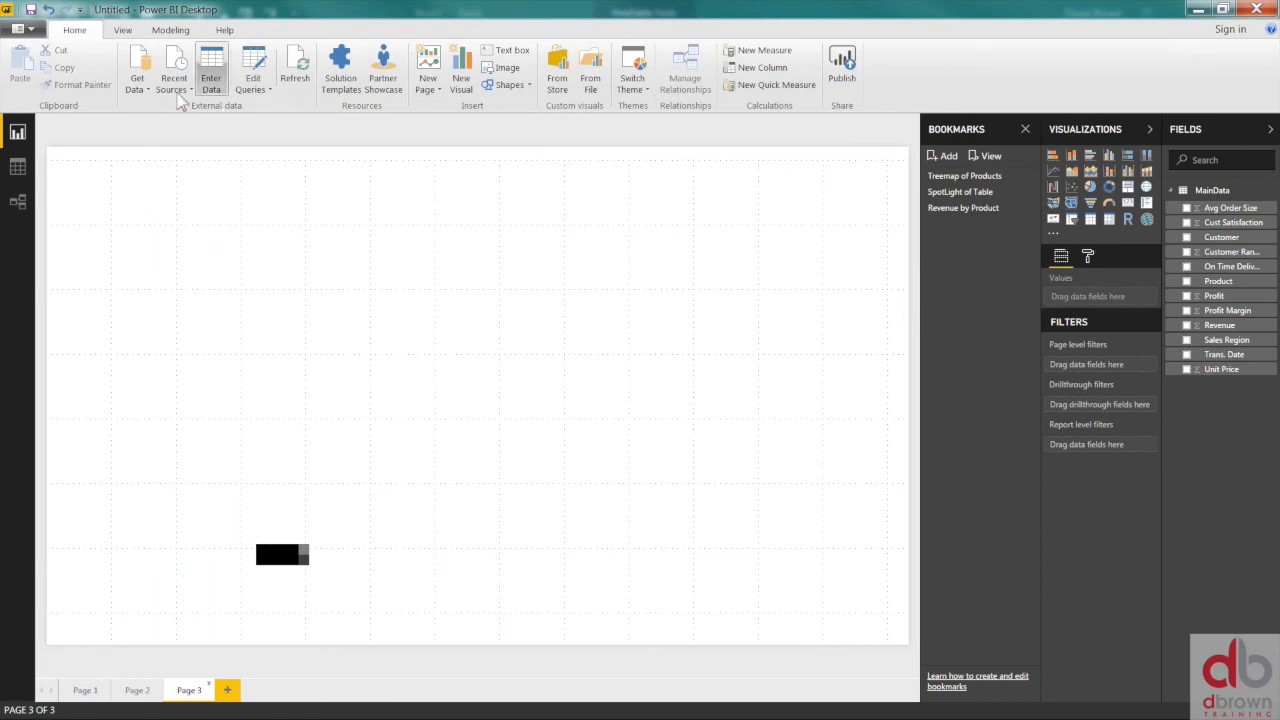
{"action": "left_click", "coordinate": [148, 91]}
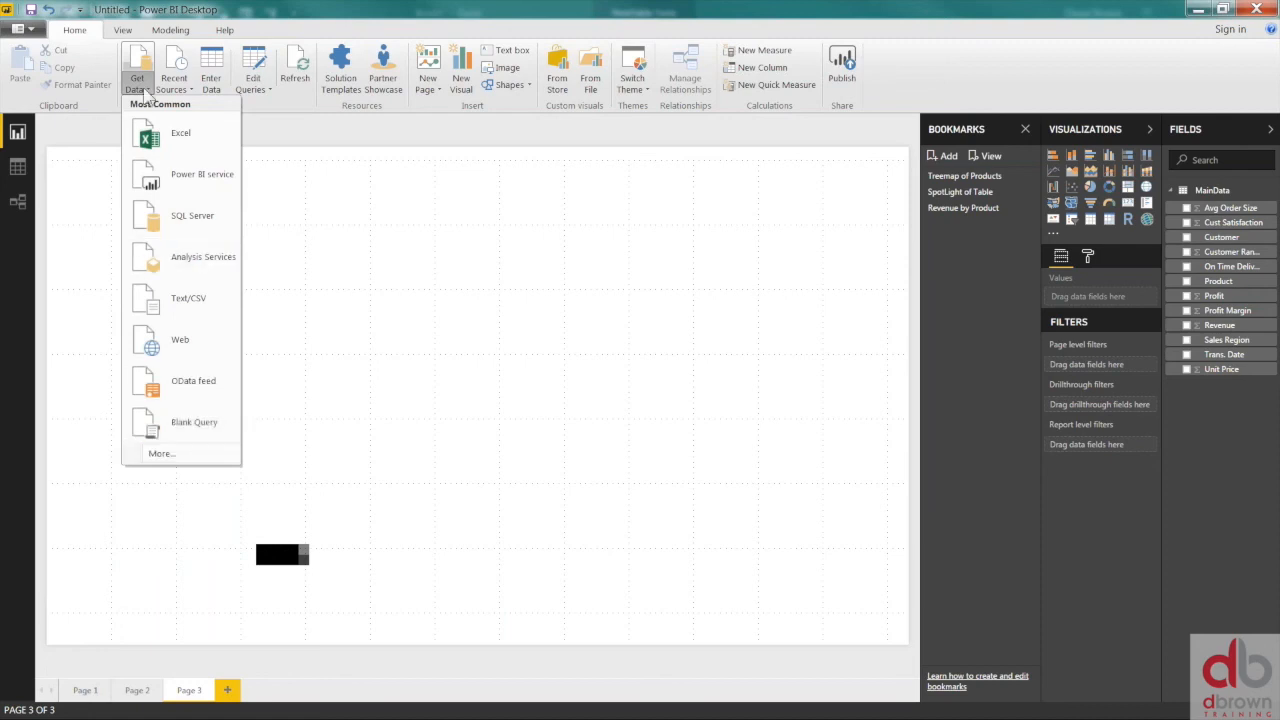
{"action": "left_click", "coordinate": [162, 455]}
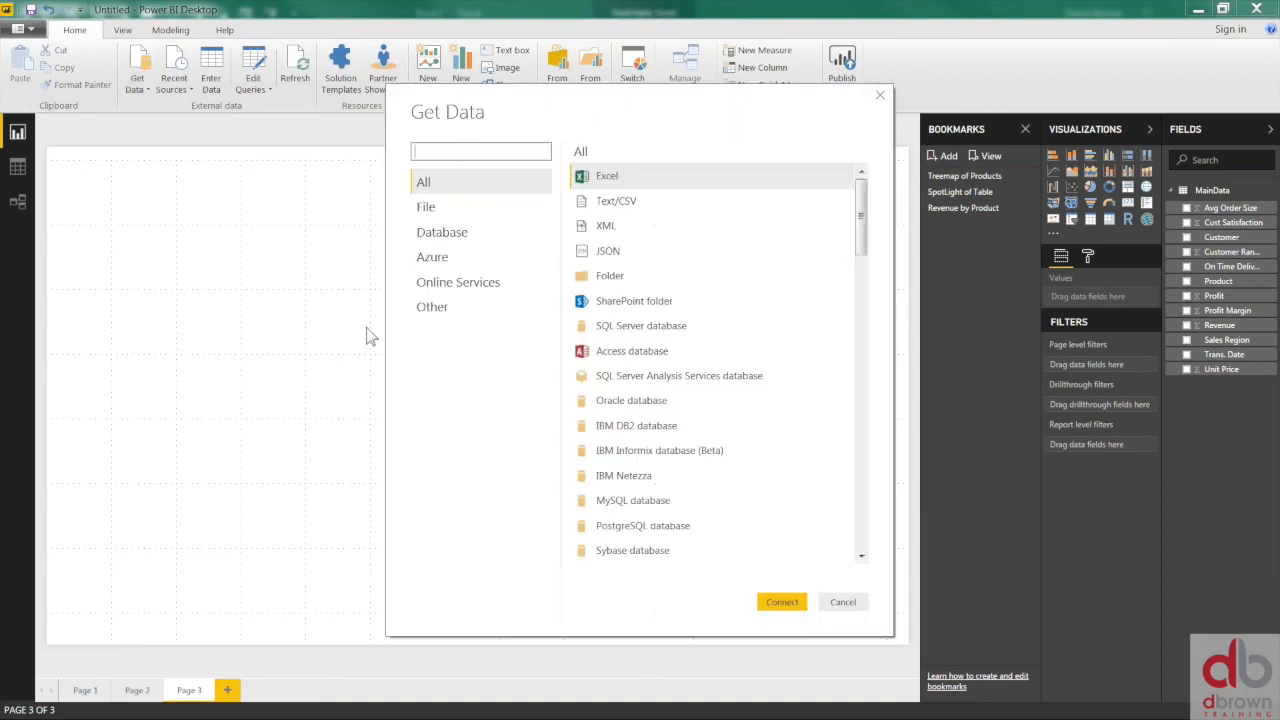
- Review the File and Database categories of data sources in the Get Data window
{"action": "left_click_drag", "start_coordinate": [705, 112], "coordinate": [537, 100]}
{"action": "left_click", "coordinate": [272, 203]}
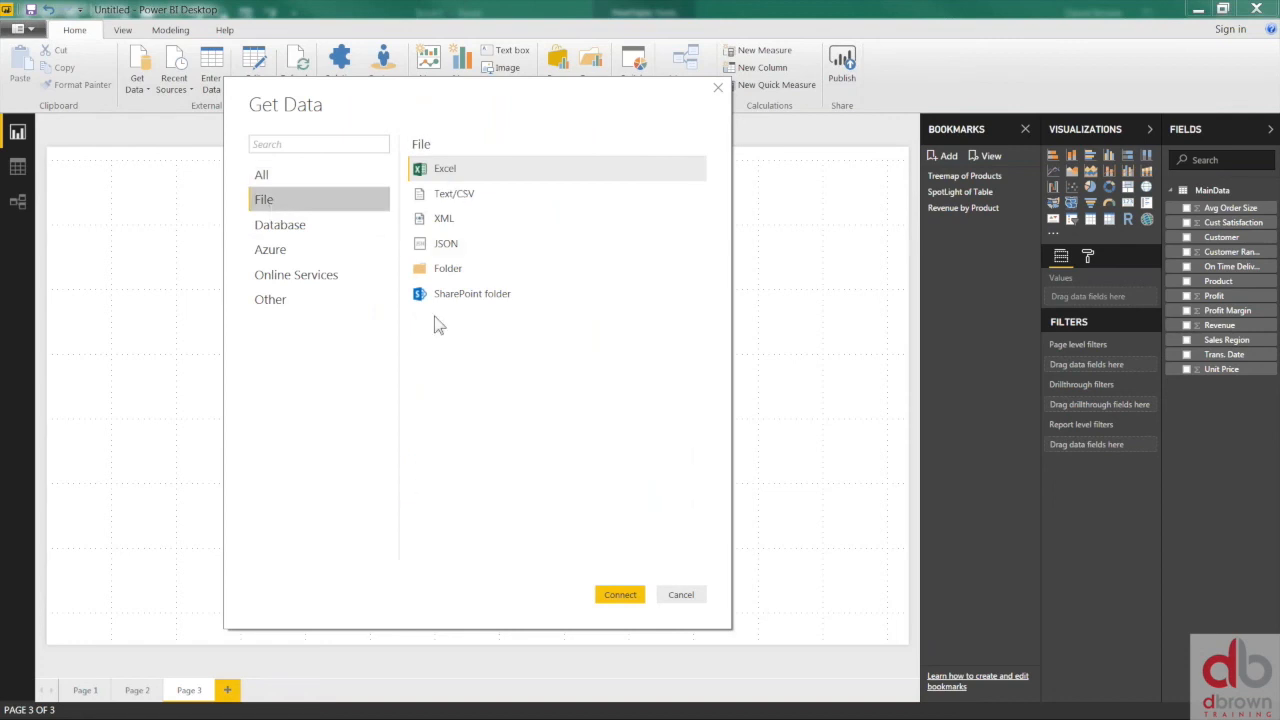
{"action": "left_click", "coordinate": [317, 225]}
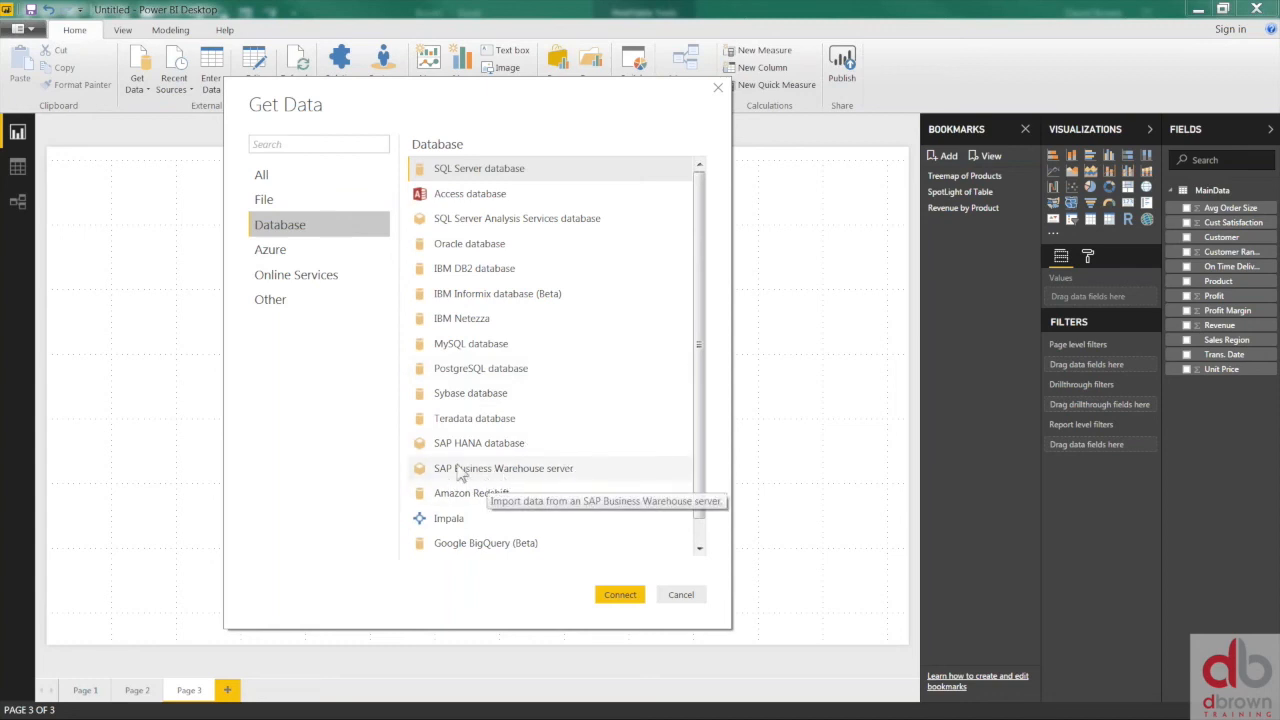
- Try to connect to the SAP Business Warehouse server data source, then dismiss the connector dialog
{"action": "left_click", "coordinate": [512, 478]}
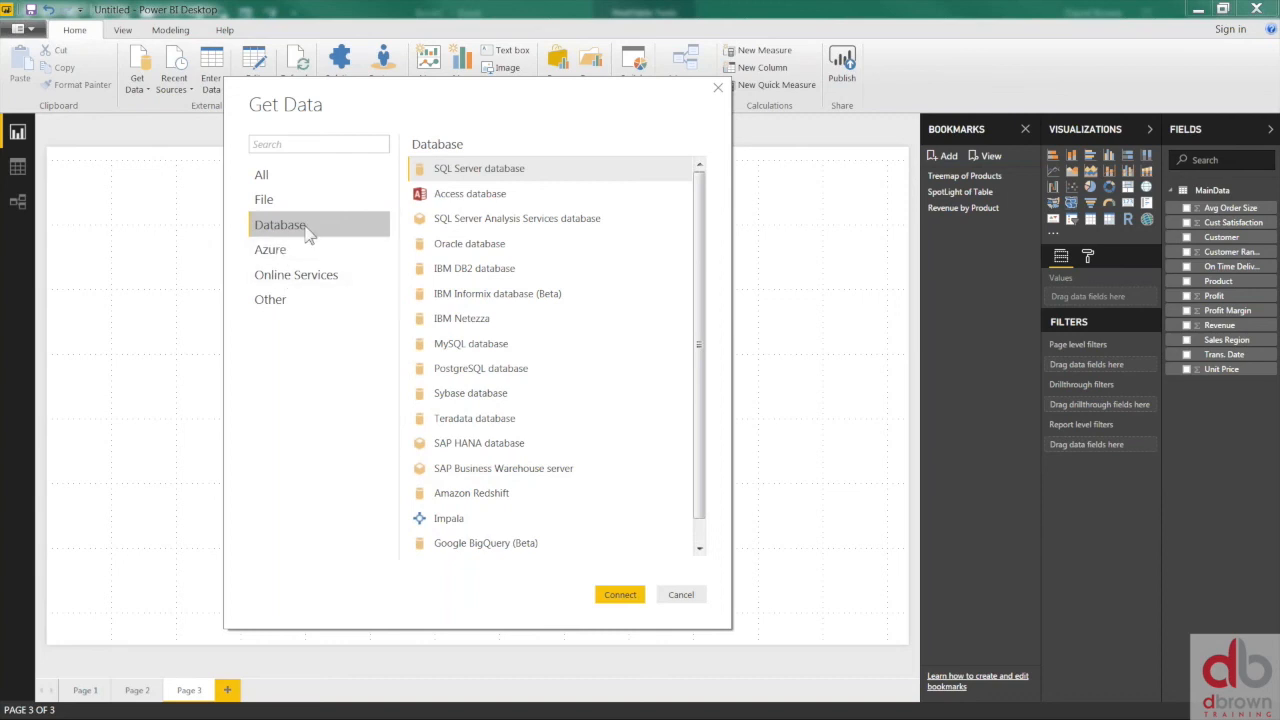
{"action": "left_click", "coordinate": [484, 474]}
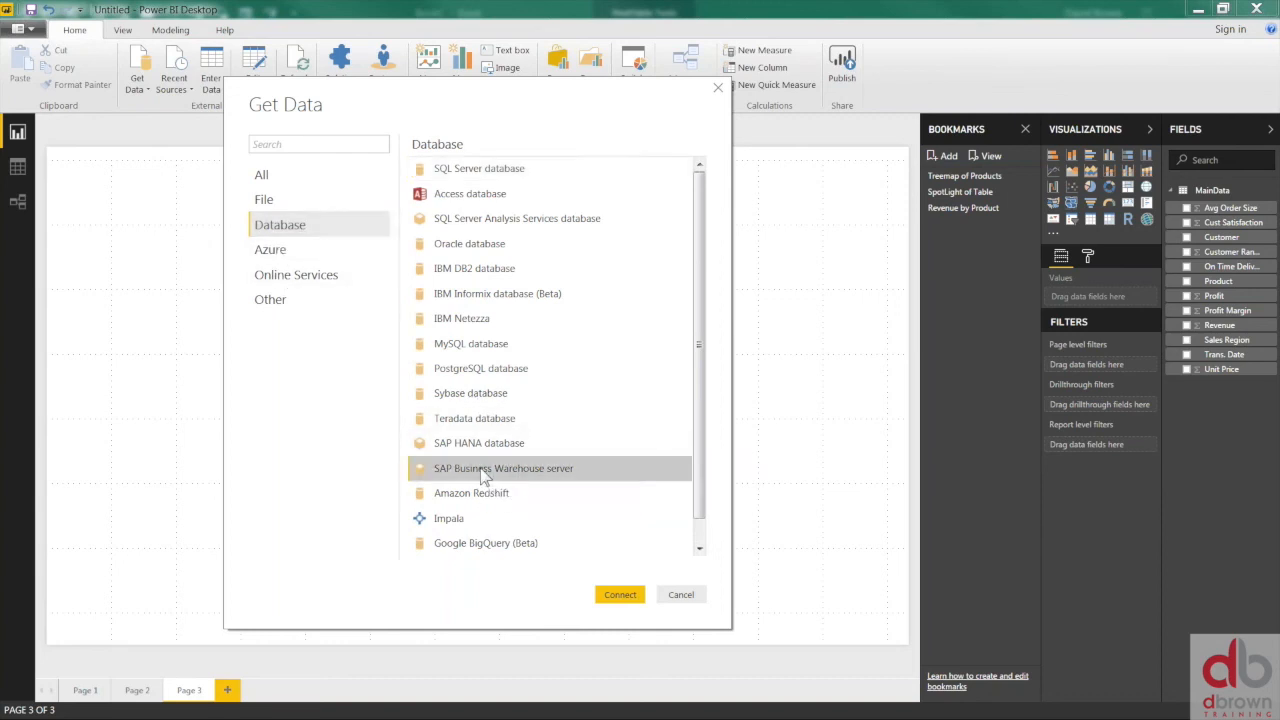
{"action": "left_click", "coordinate": [622, 597]}
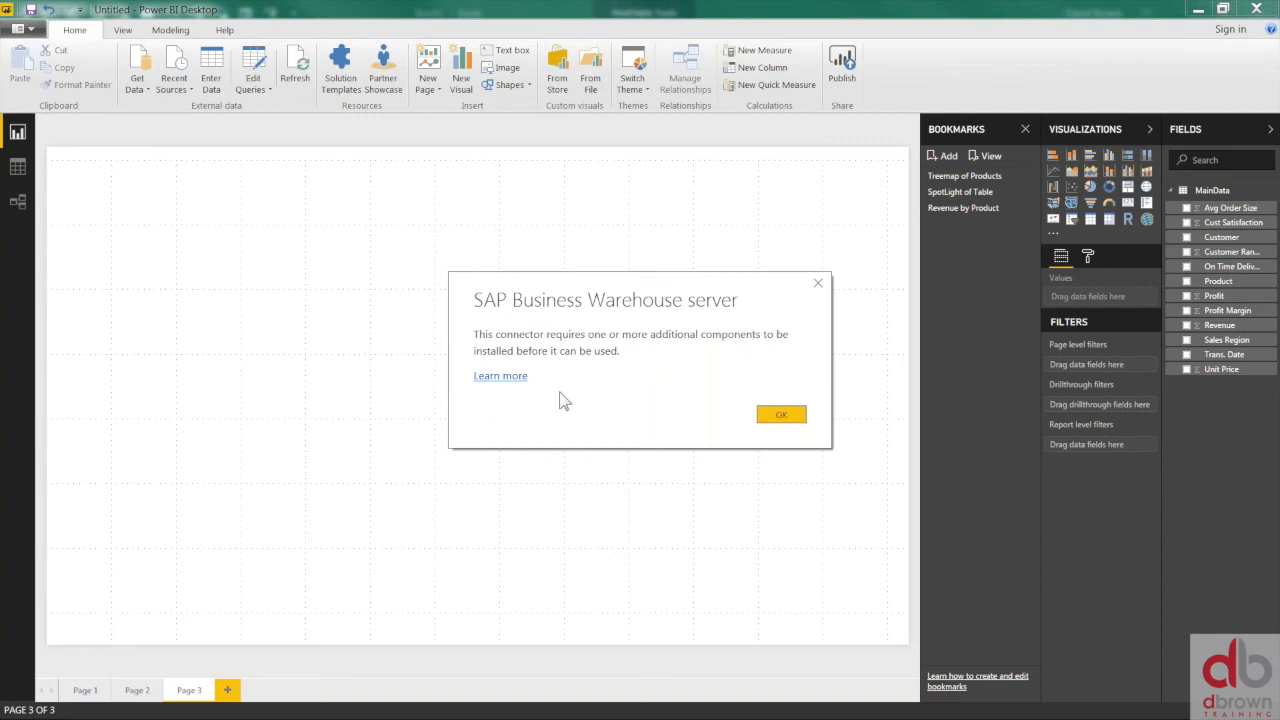
{"action": "left_click", "coordinate": [819, 285]}
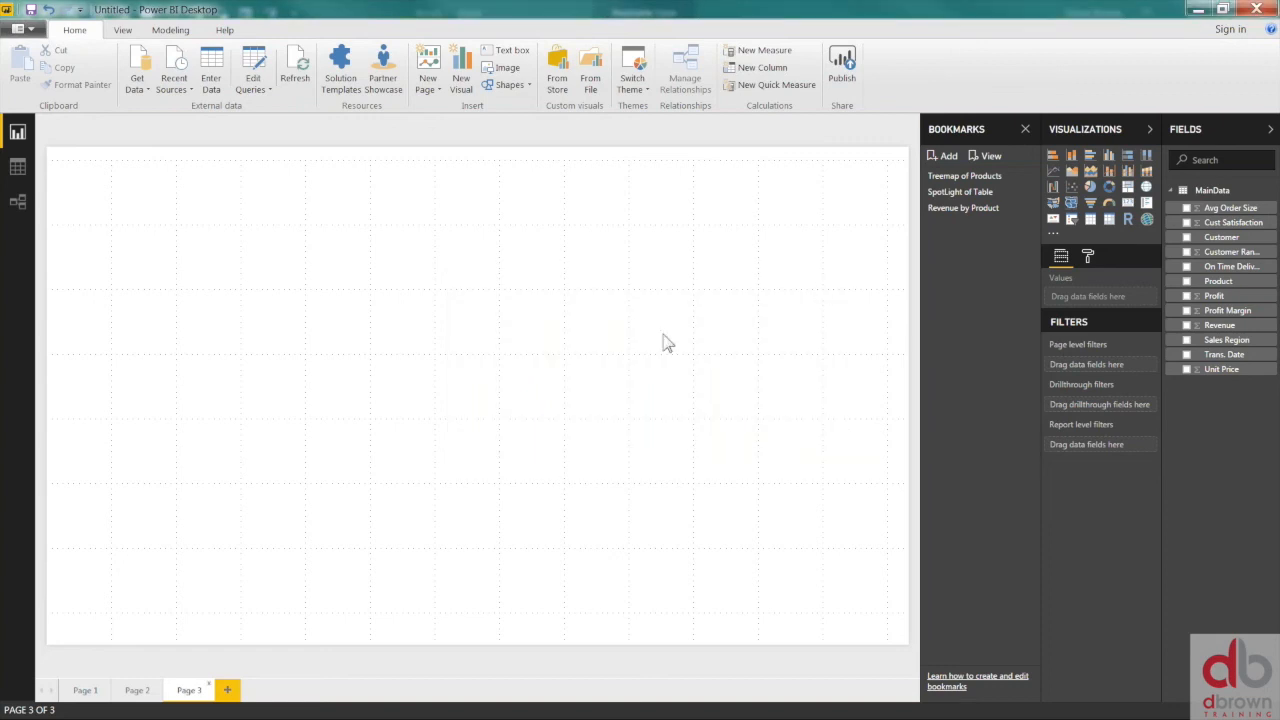
- Look through the data and relationships views of the MainData table and return to the report view
{"action": "left_click", "coordinate": [19, 170]}
{"action": "left_click", "coordinate": [18, 200]}
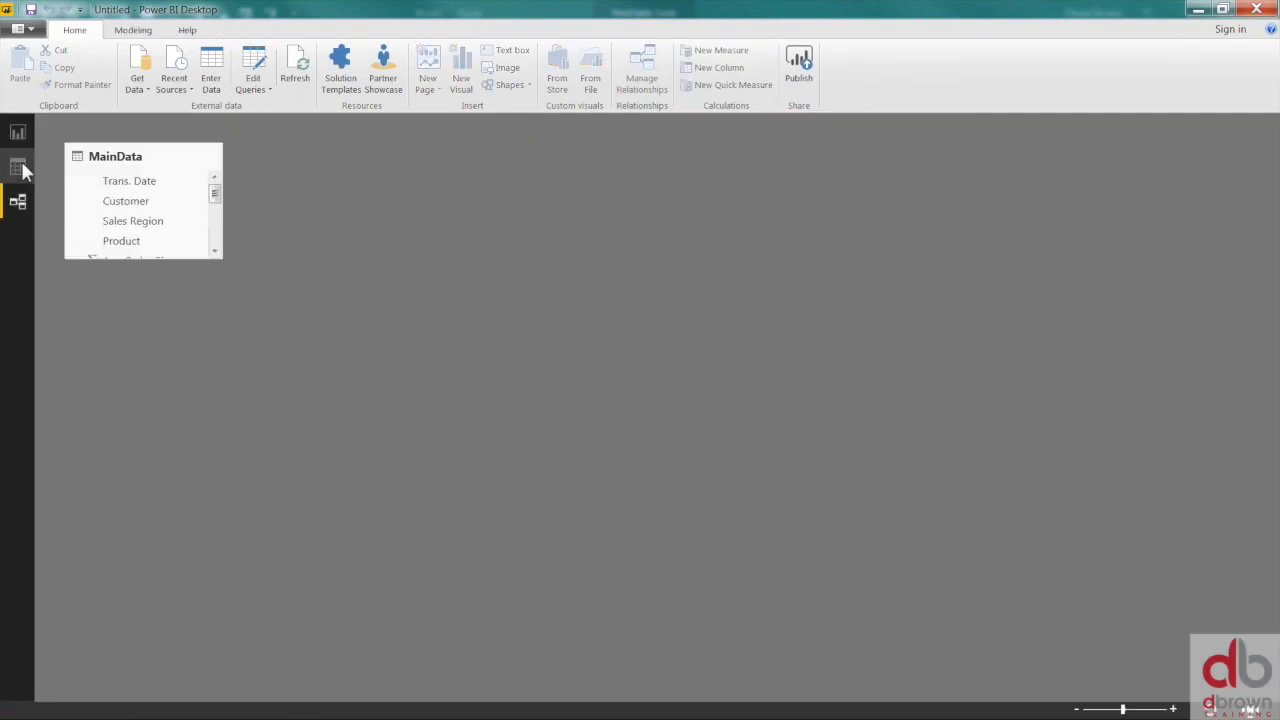
{"action": "left_click", "coordinate": [16, 133]}
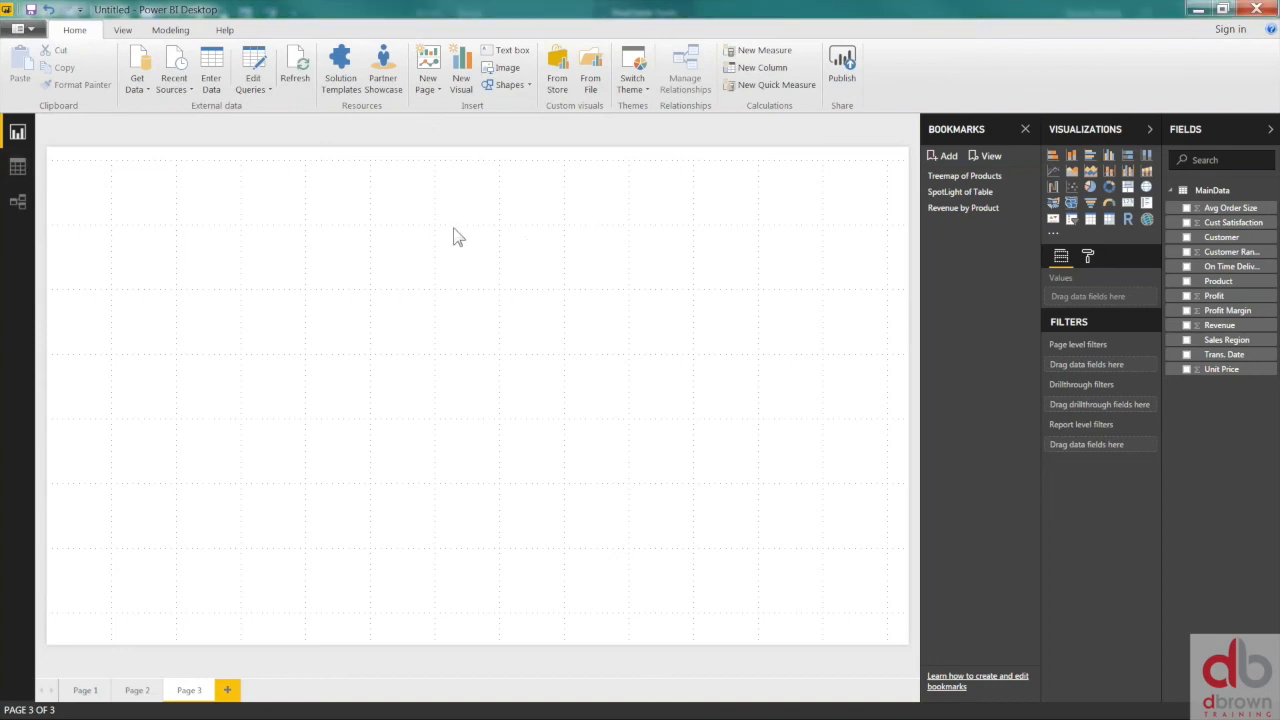
- Connect to the Excel workbook BI405-Sales Dashboard Case Study on the Desktop as a data source
{"action": "left_click", "coordinate": [141, 88]}
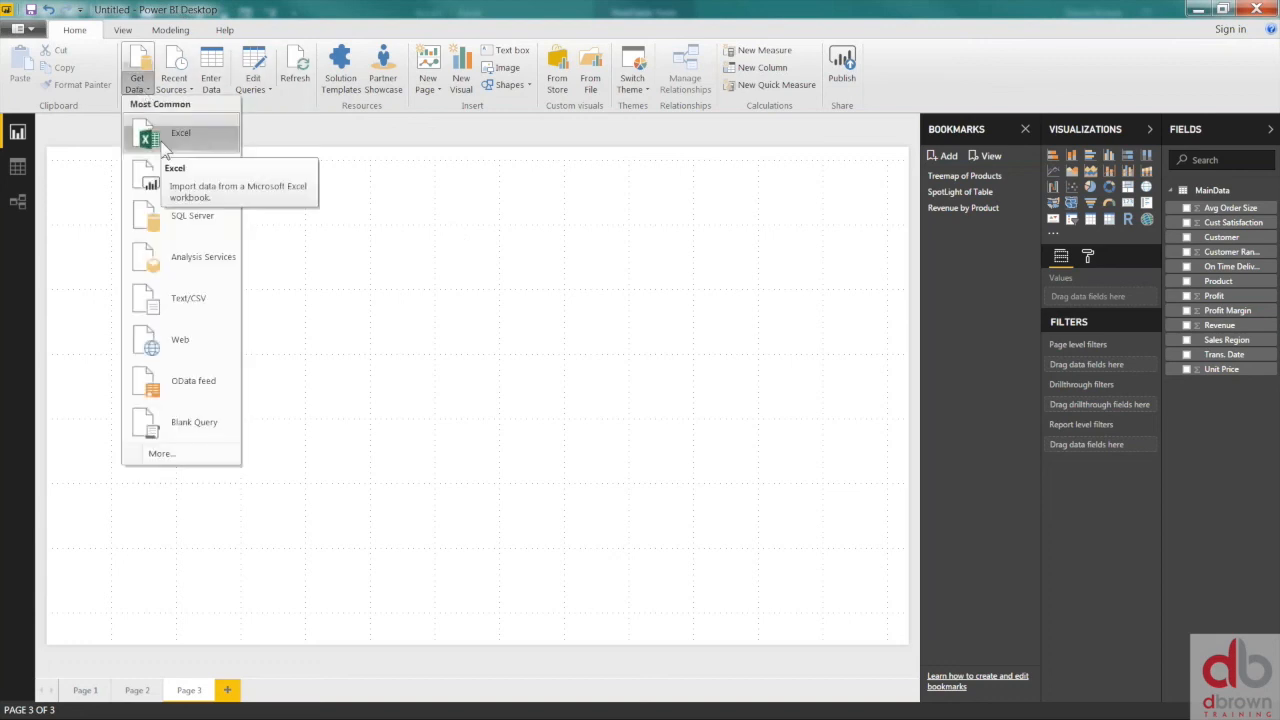
{"action": "left_click", "coordinate": [484, 181]}
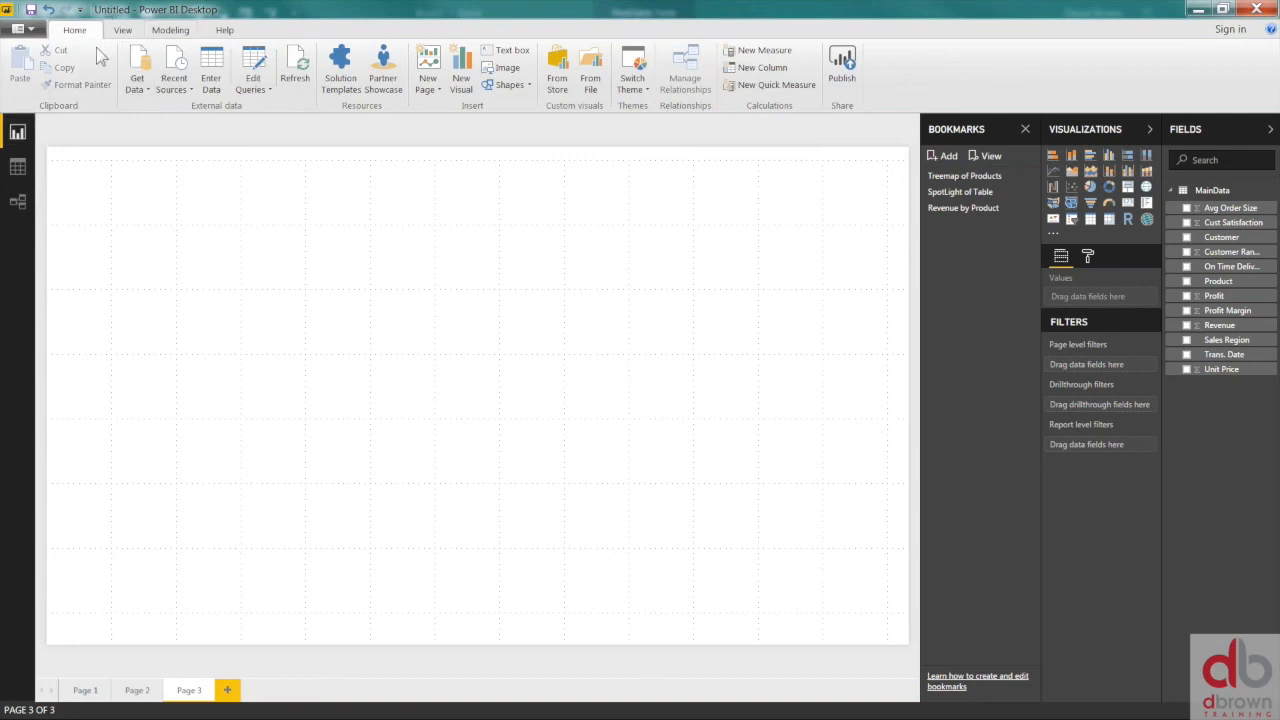
{"action": "left_click", "coordinate": [145, 88]}
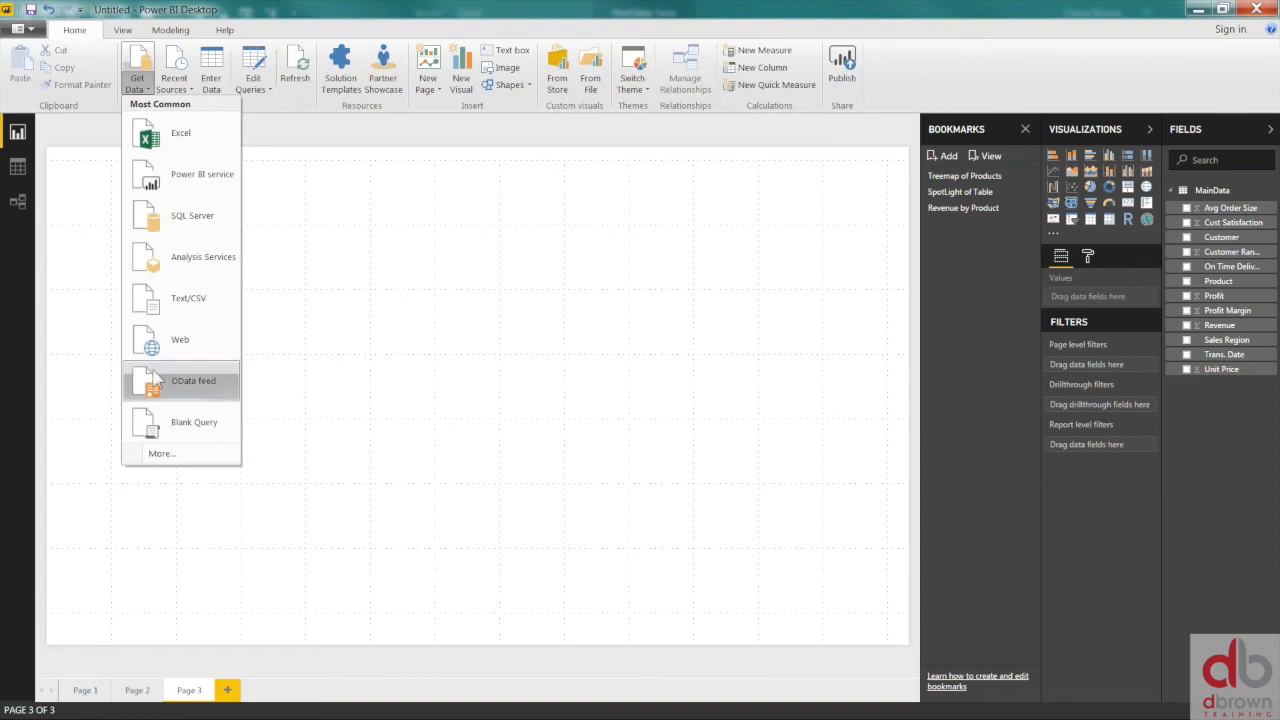
{"action": "left_click", "coordinate": [170, 132]}
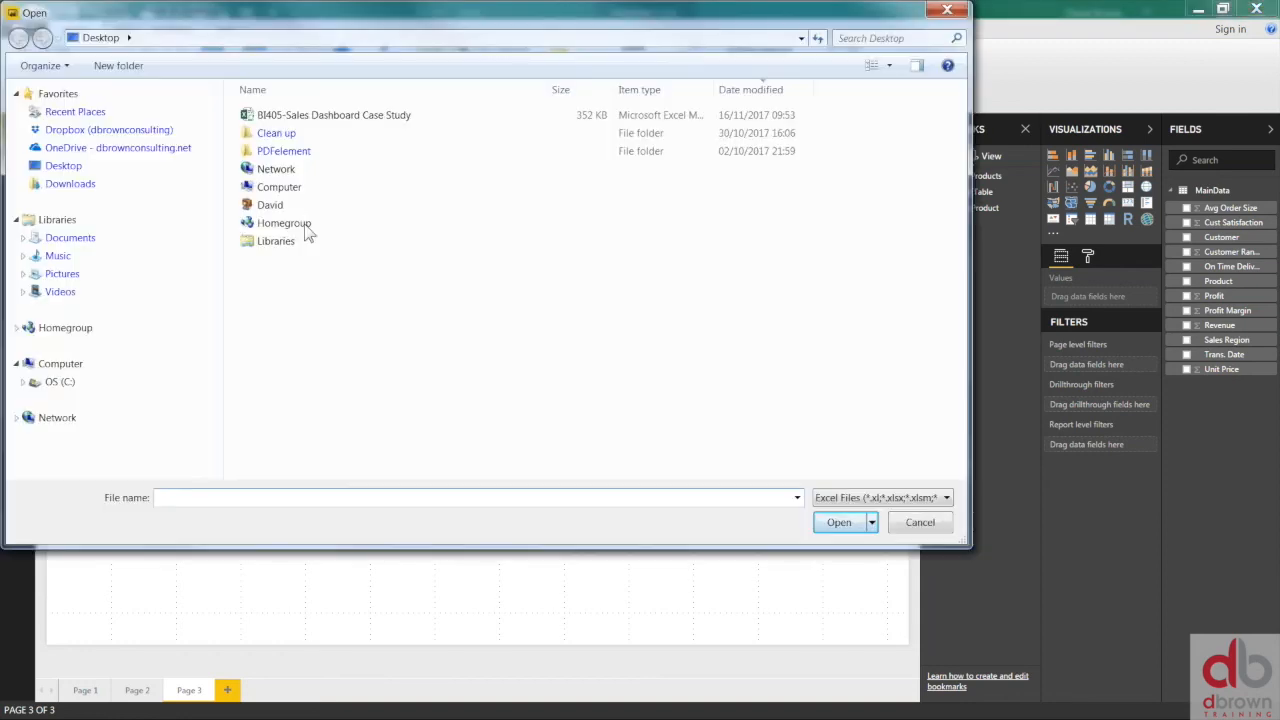
{"action": "double_click", "coordinate": [300, 115]}
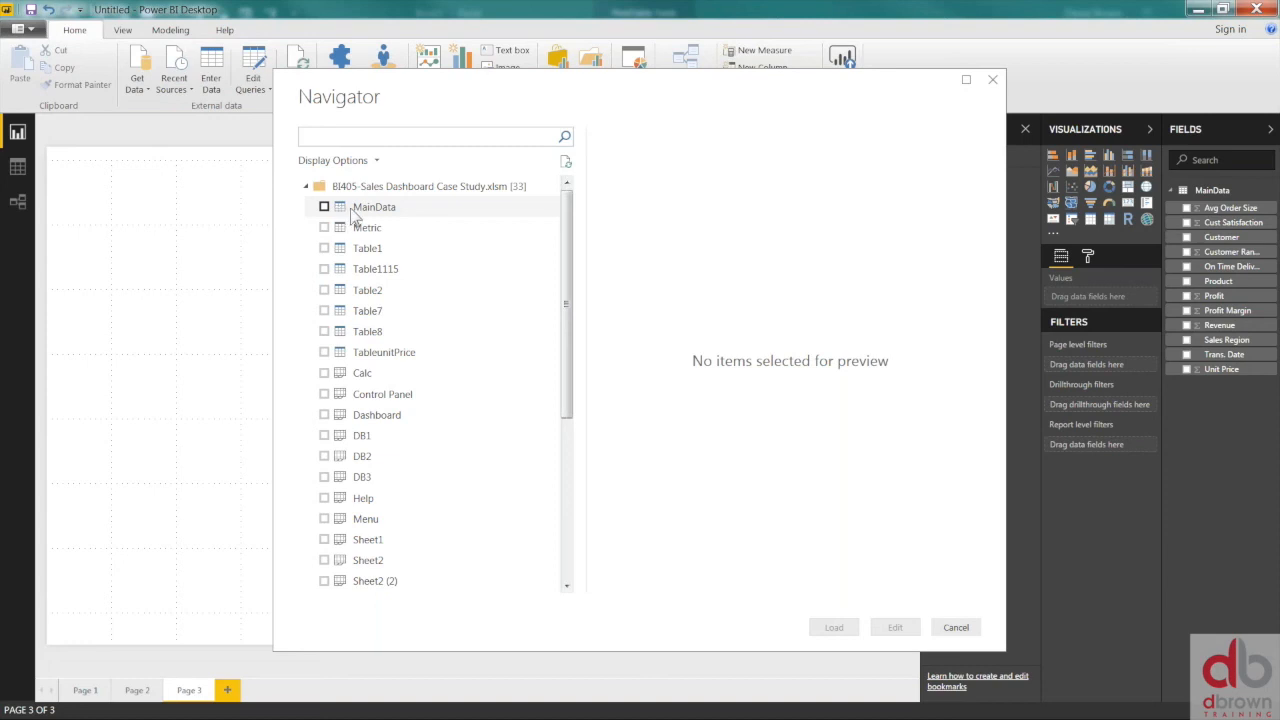
- Compare the Navigator previews of the MainData table and the DB1 sheet
{"action": "left_click", "coordinate": [377, 211]}
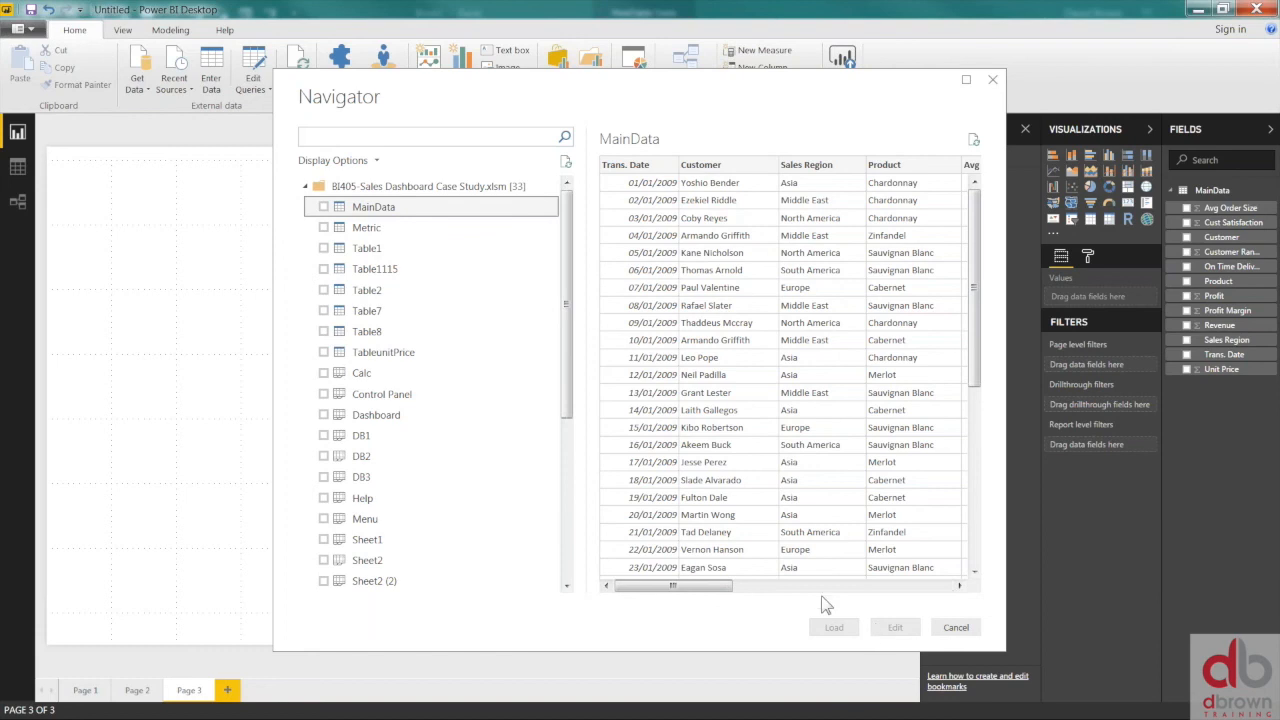
{"action": "left_click", "coordinate": [354, 437]}
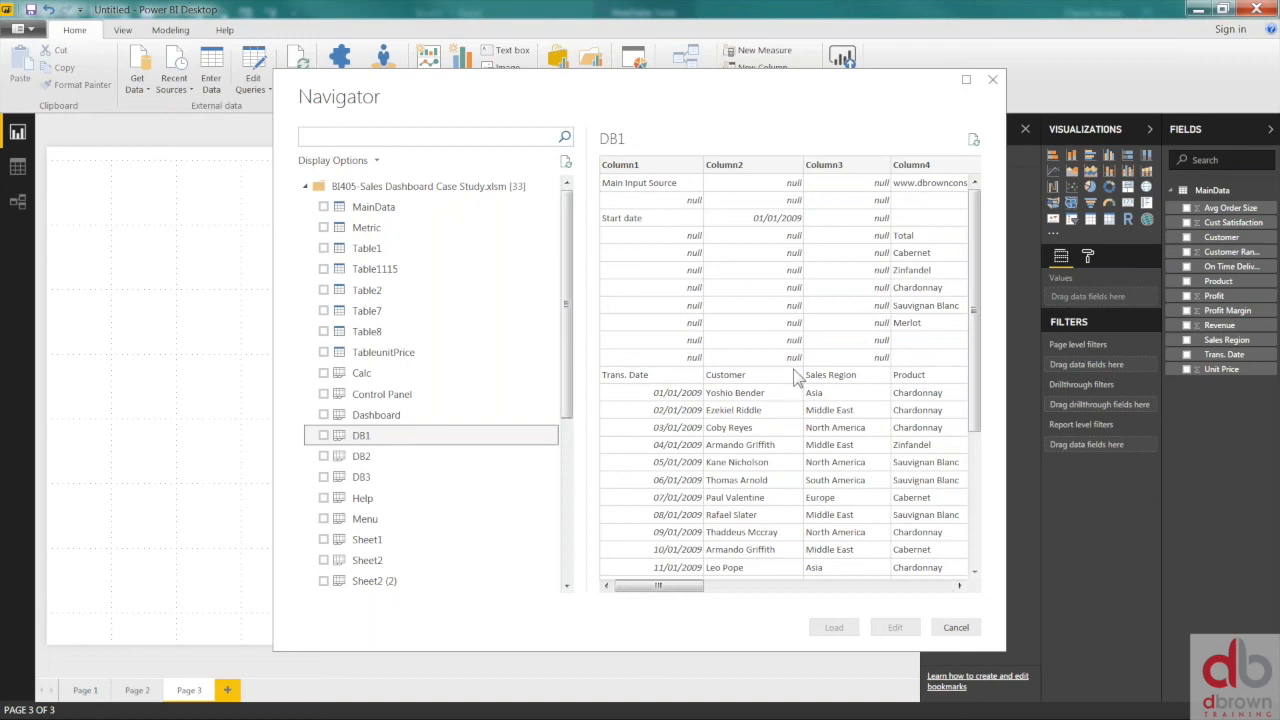
{"action": "left_click", "coordinate": [378, 208]}
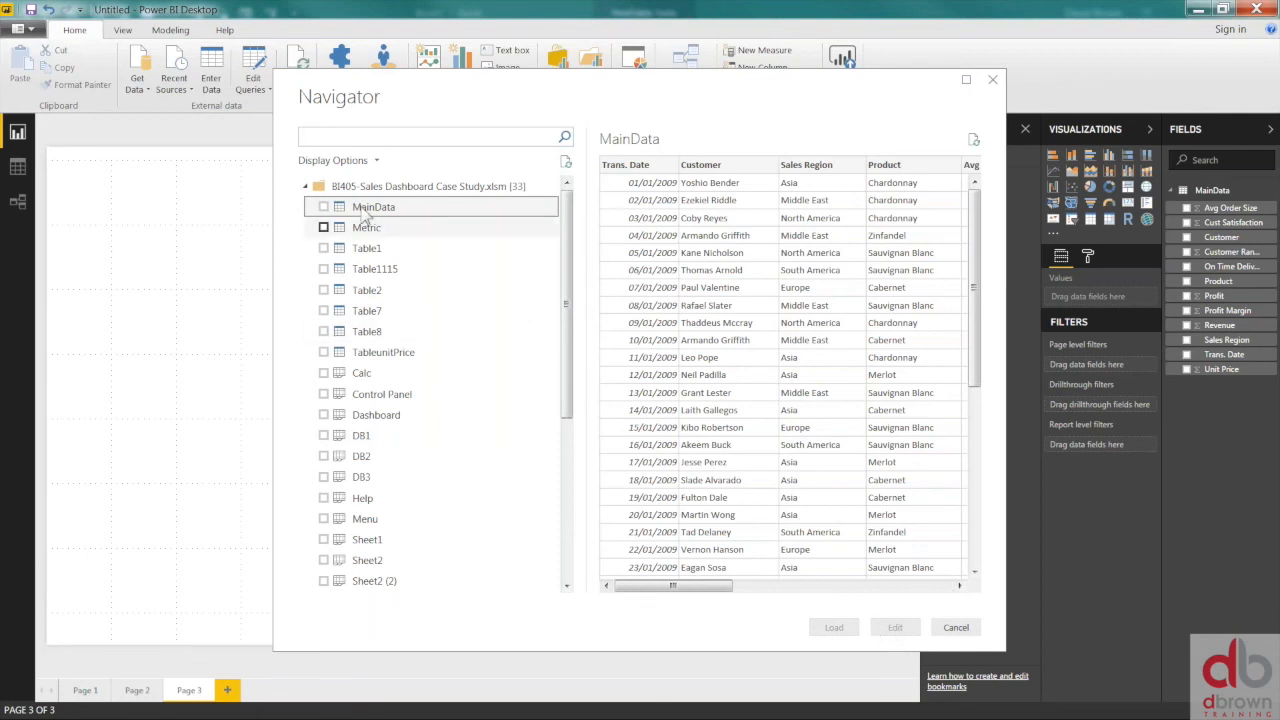
- Select the MainData table for import and open it for editing in the Query Editor
{"action": "left_click", "coordinate": [323, 207]}
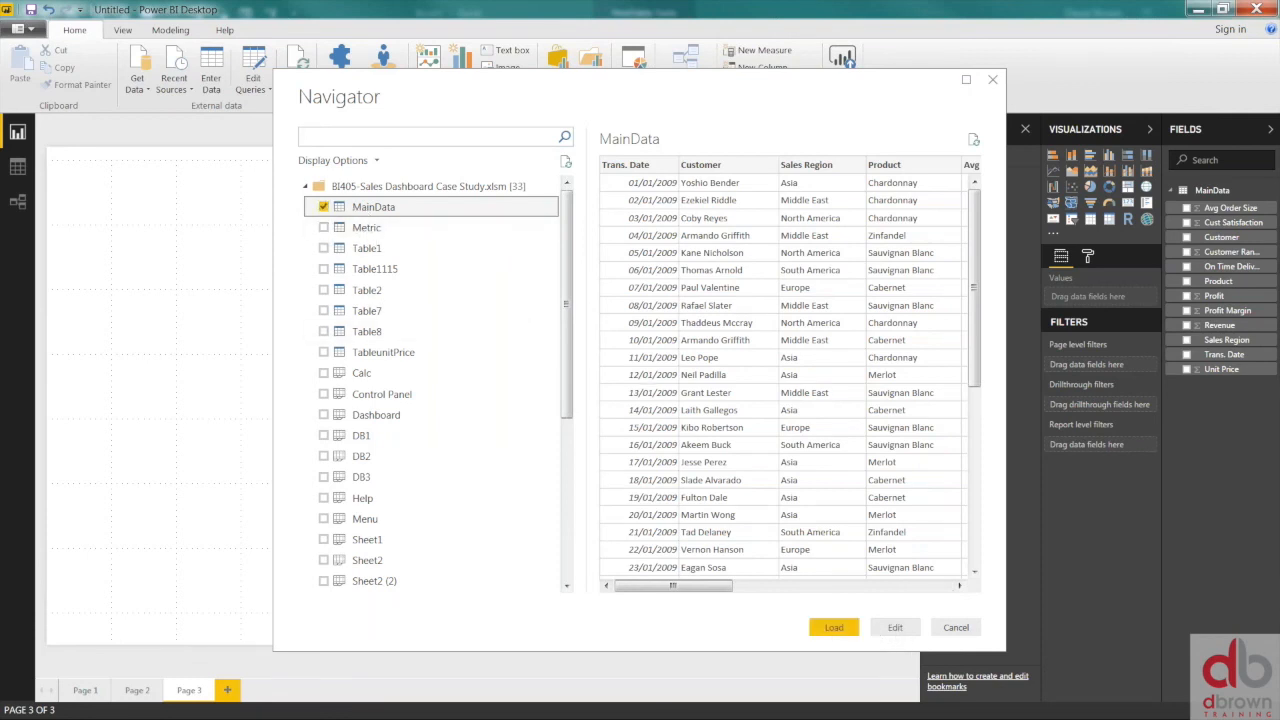
{"action": "left_click", "coordinate": [895, 627]}
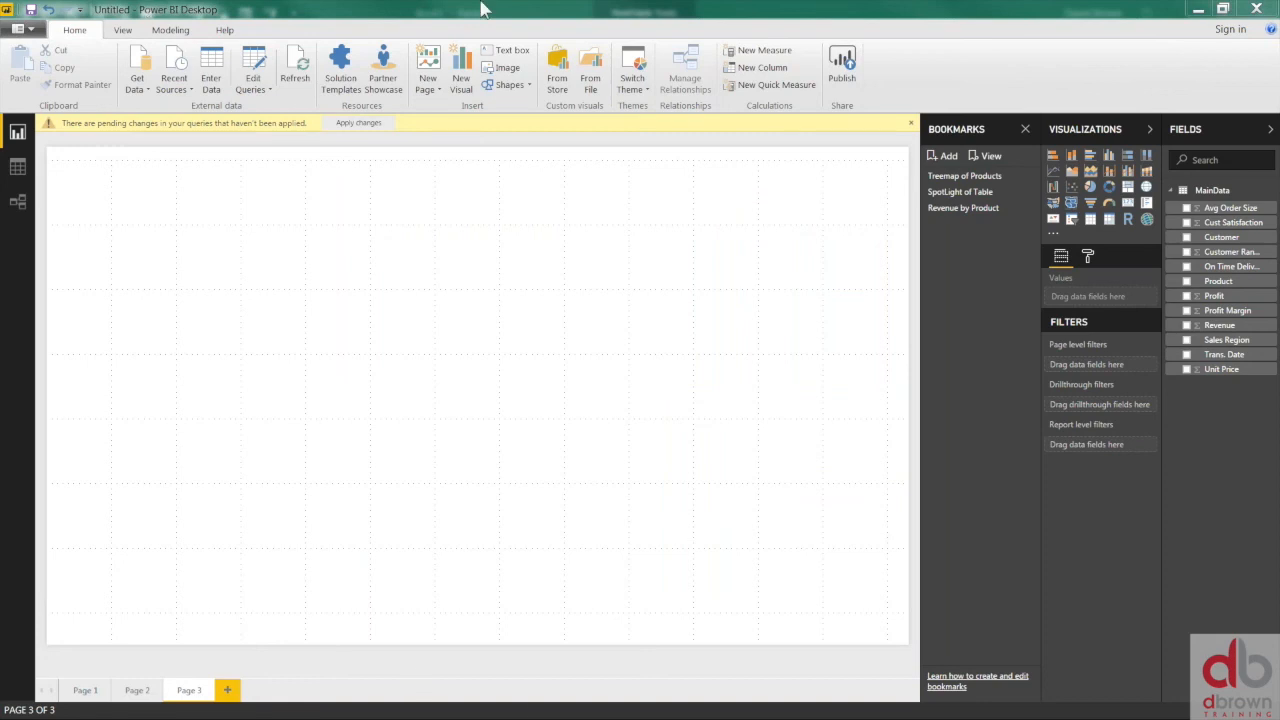
{"action": "left_click_drag", "start_coordinate": [480, 9], "coordinate": [532, 1]}
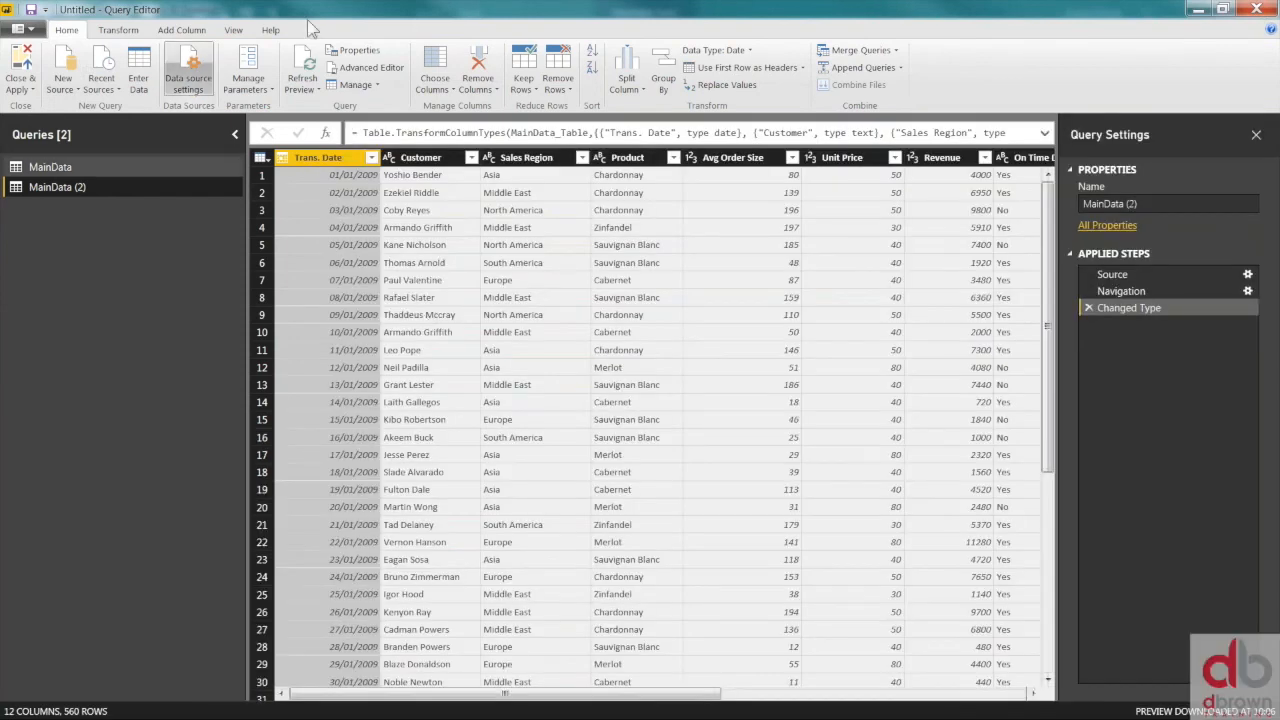